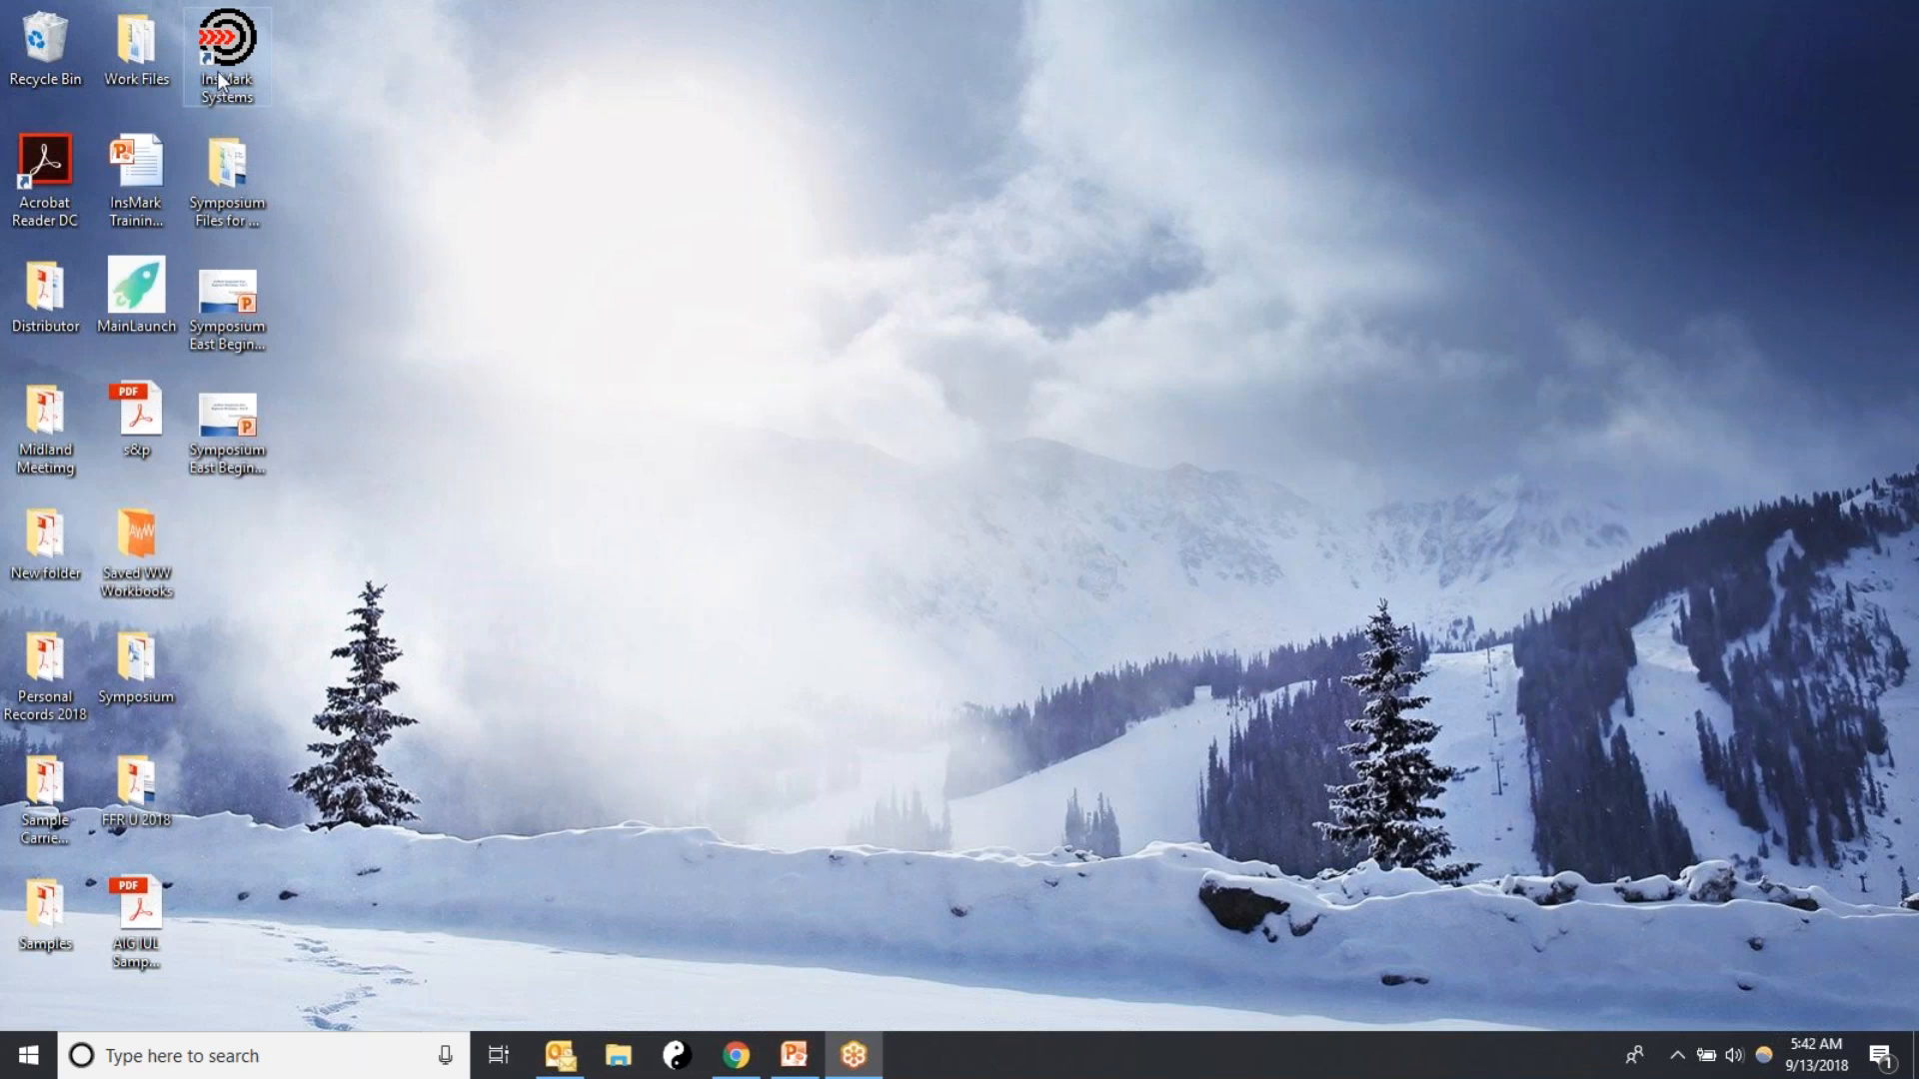
Launch InsMark Systems, open Wealthy and Wise 13.0, and create a new client workbook
click(219, 80)
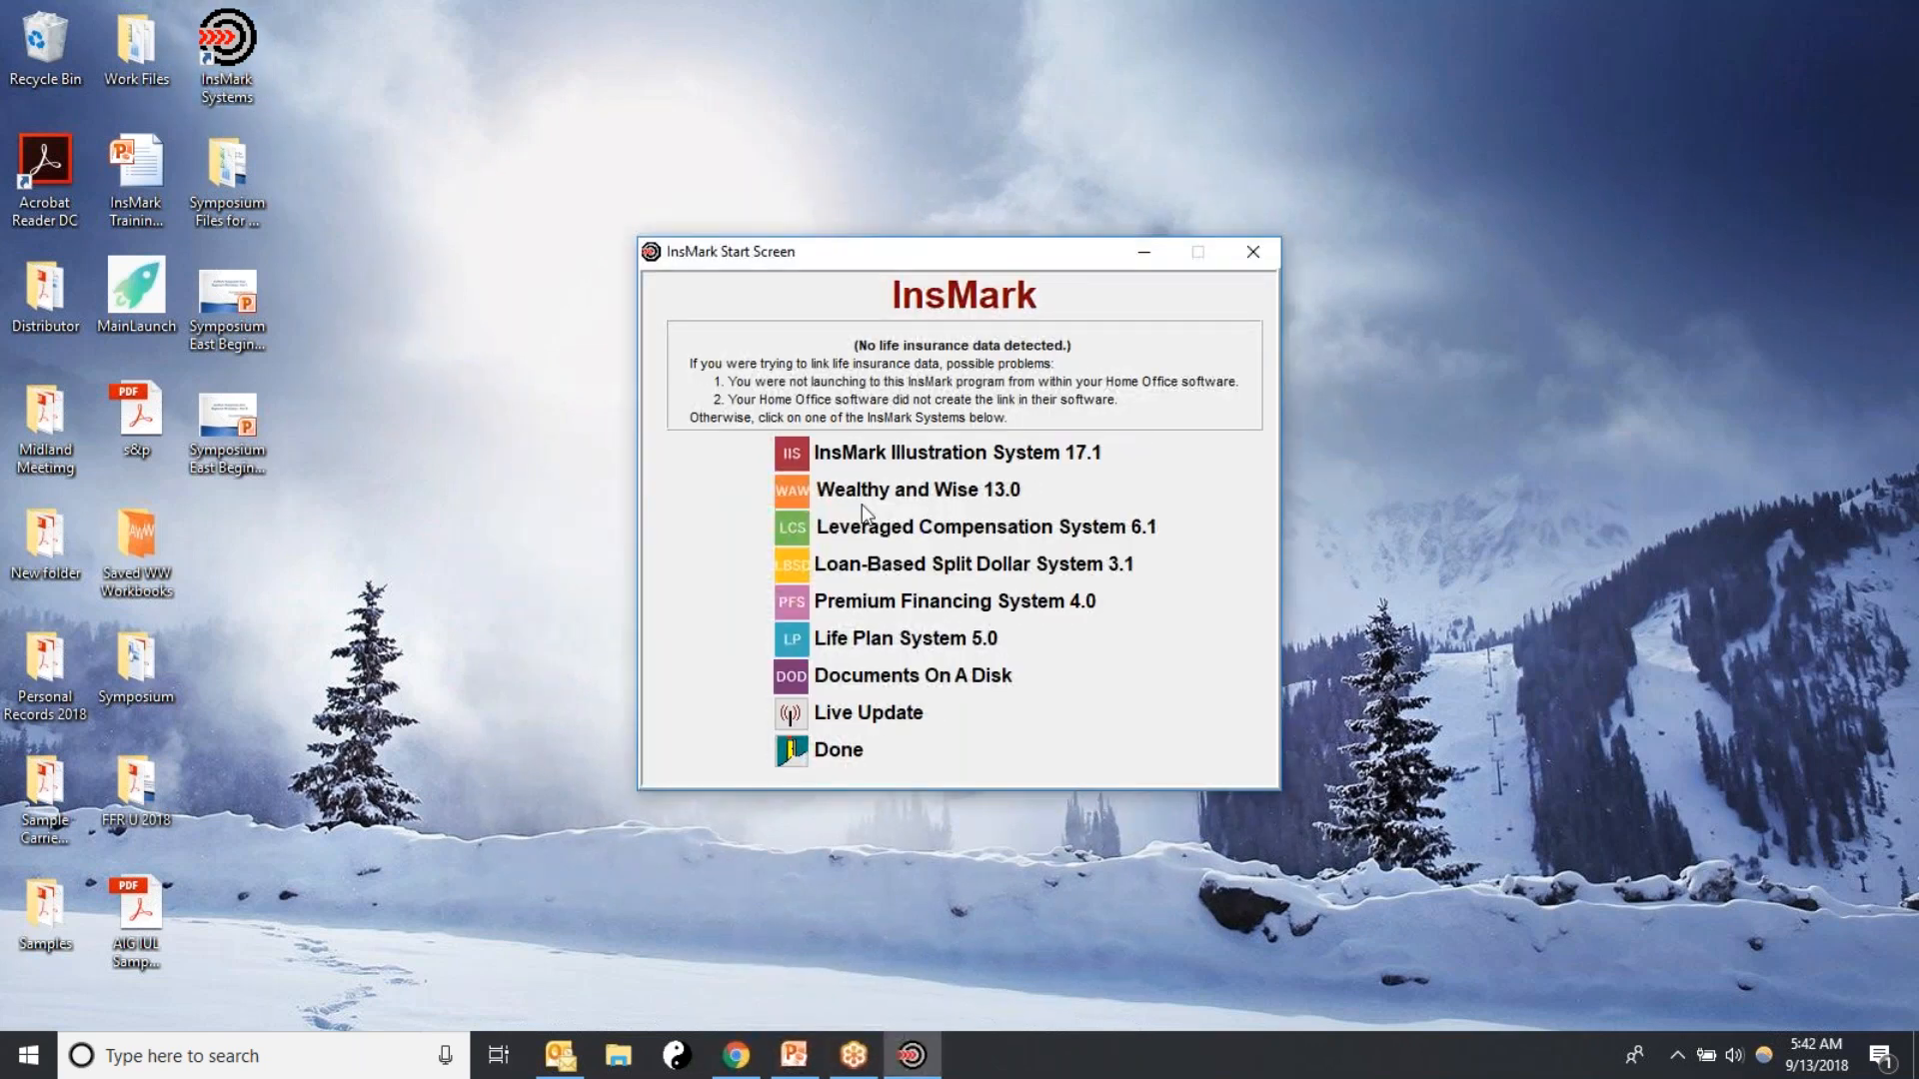
click(790, 494)
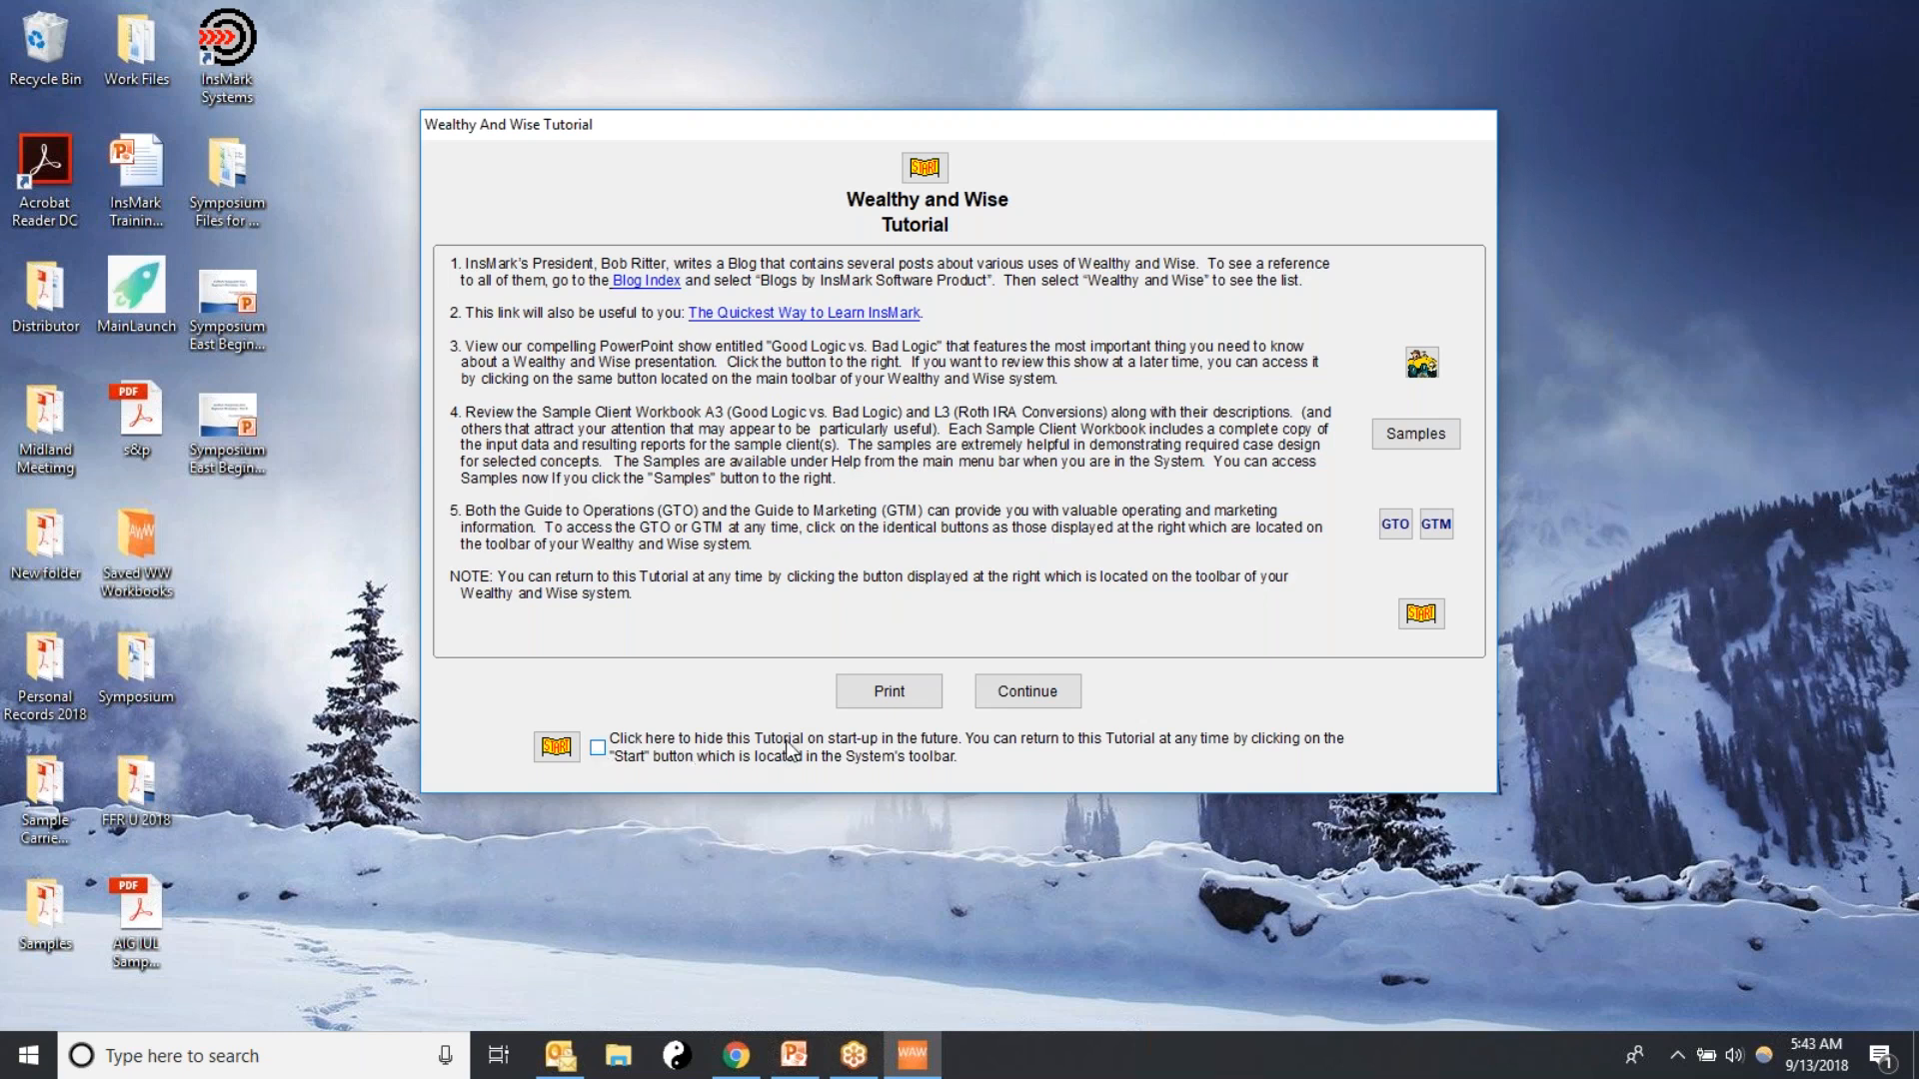
click(1027, 691)
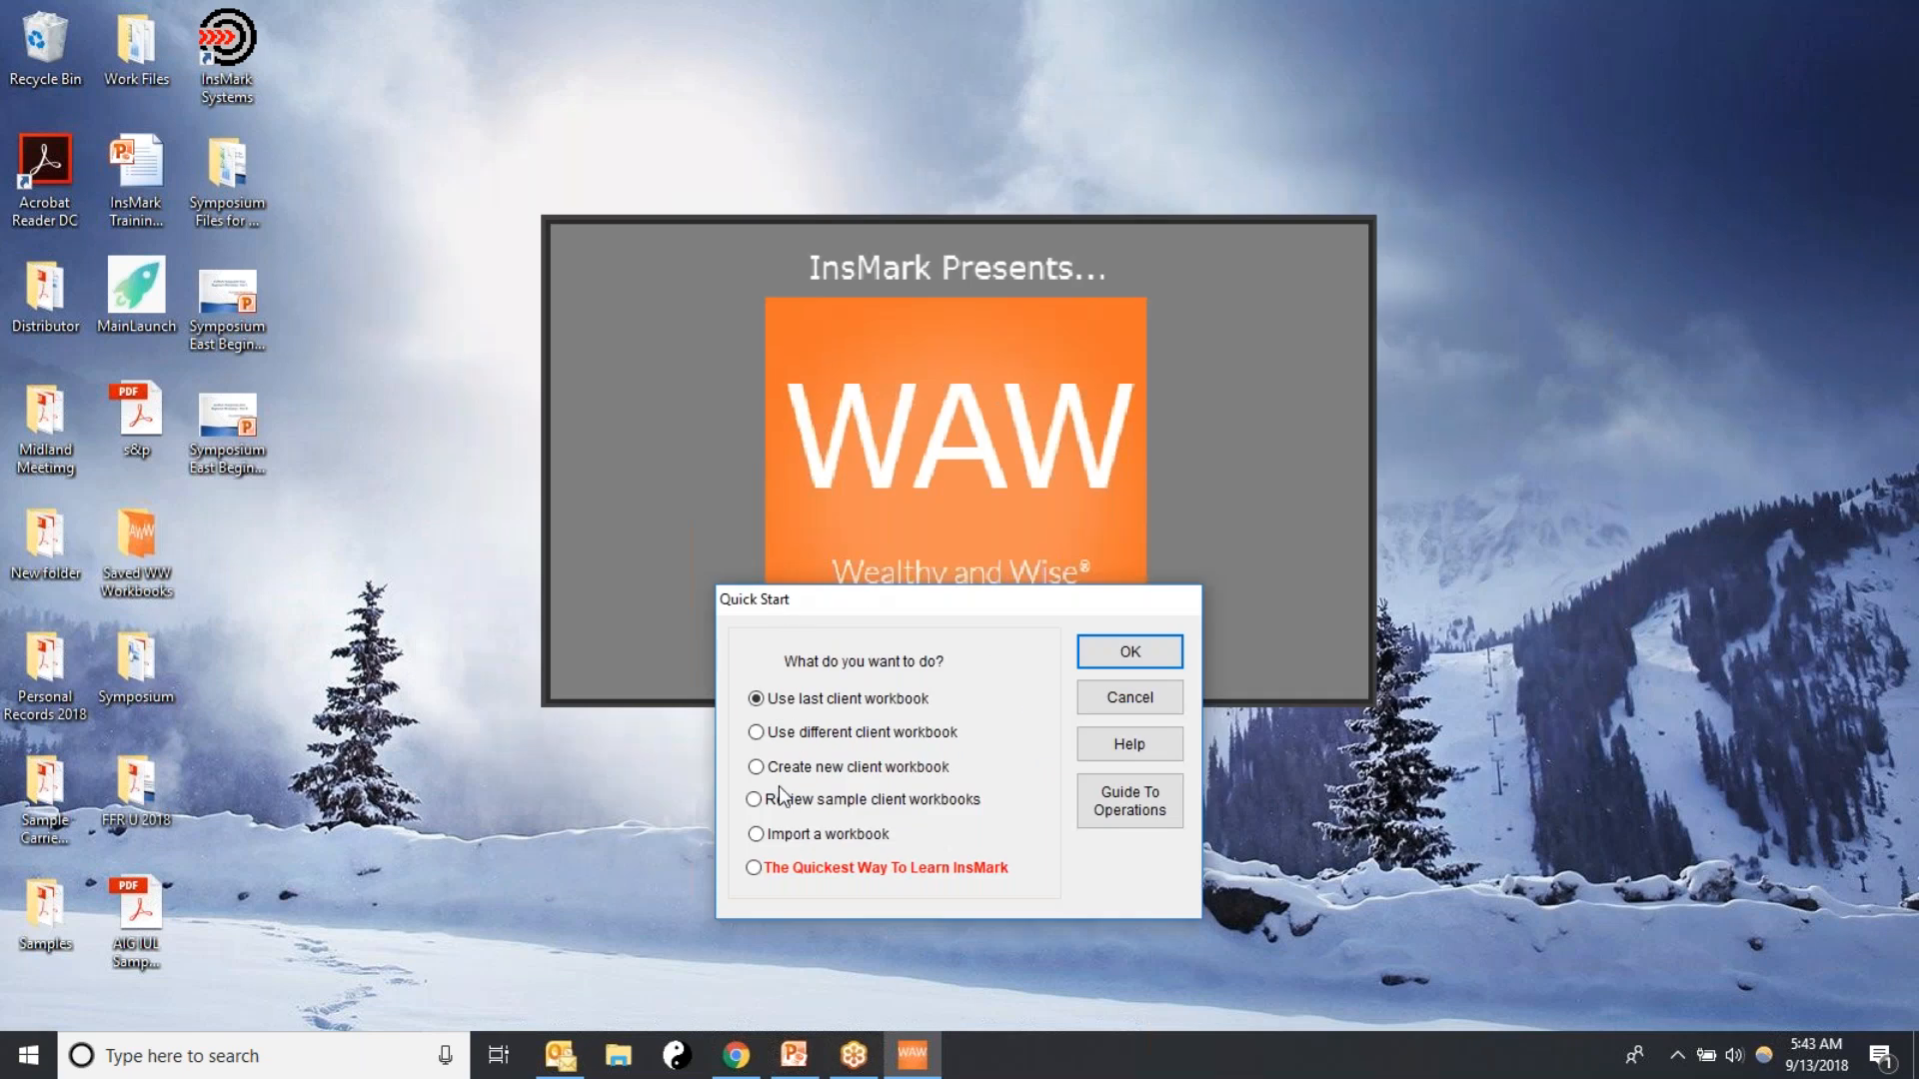
click(756, 767)
click(1128, 652)
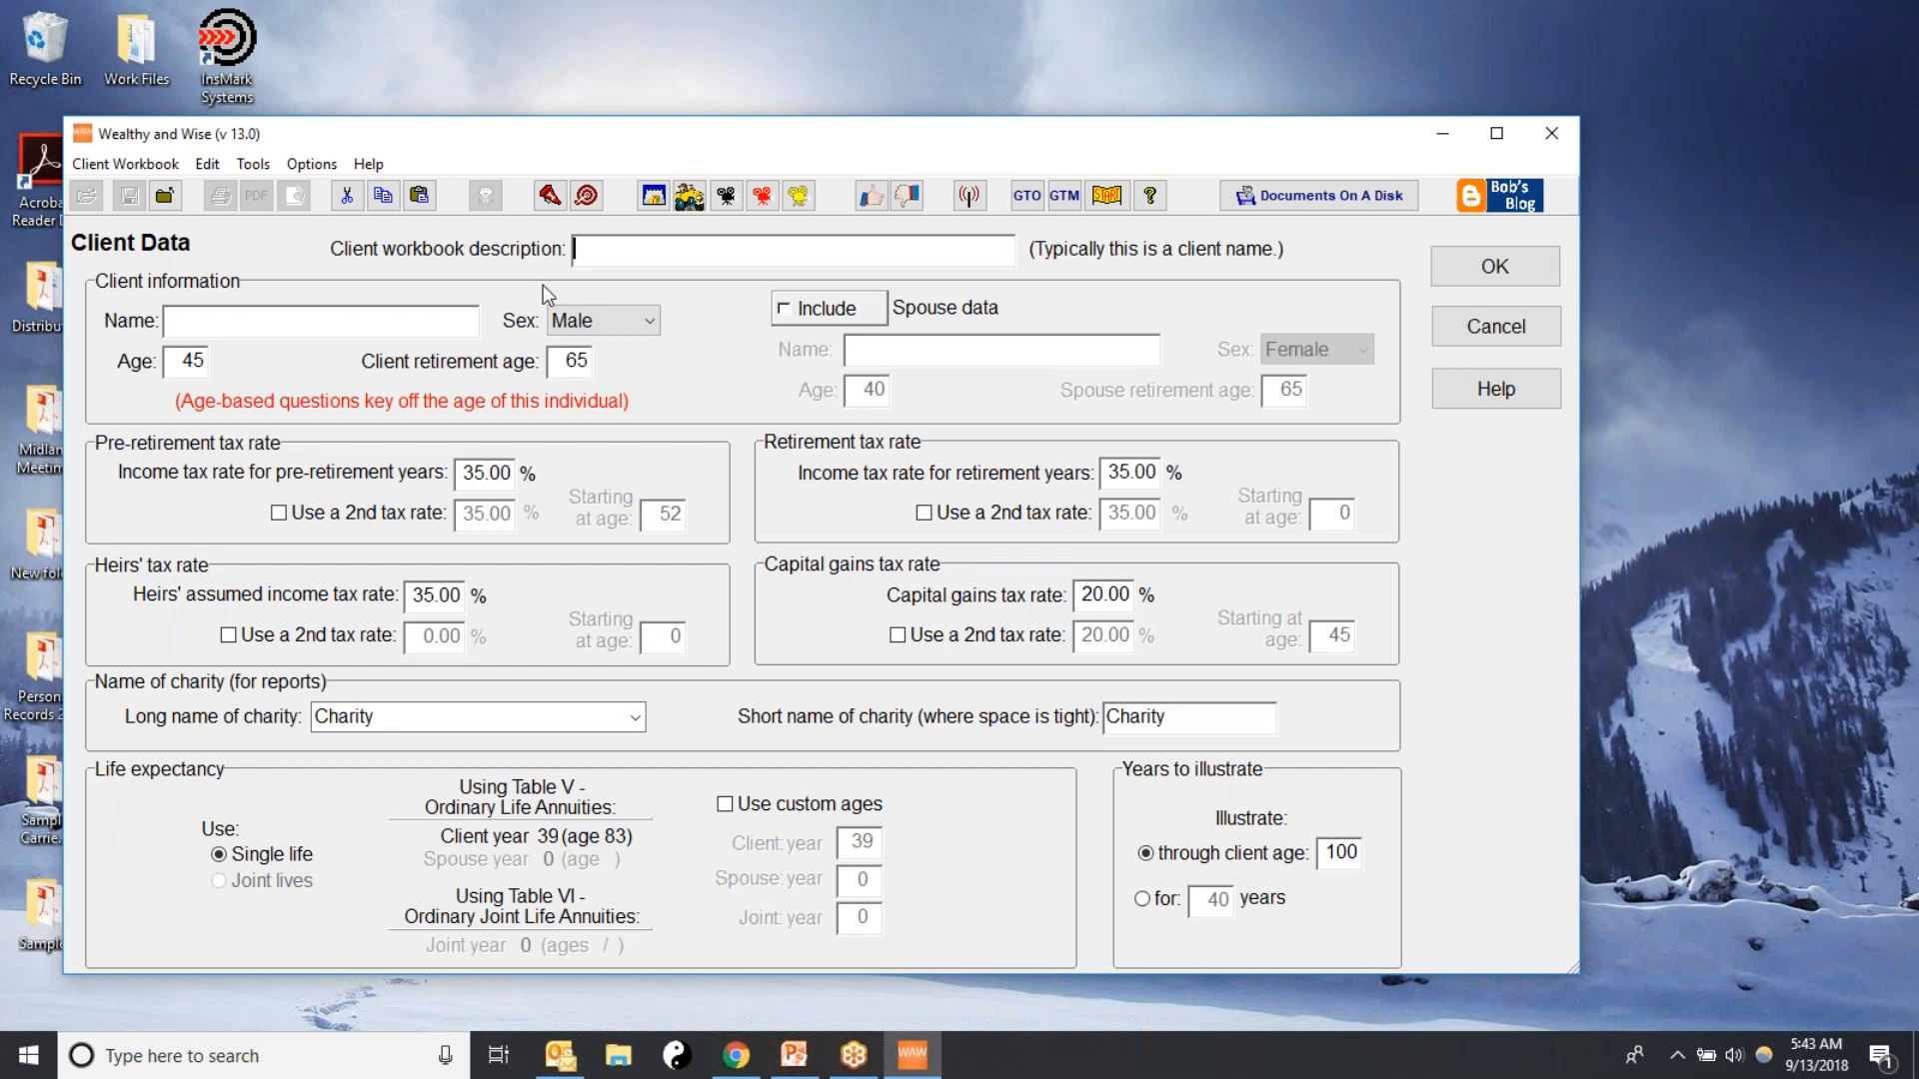
Enter the couple's full names as the client workbook description and fill in the client's full name
text(obert and Samanth)
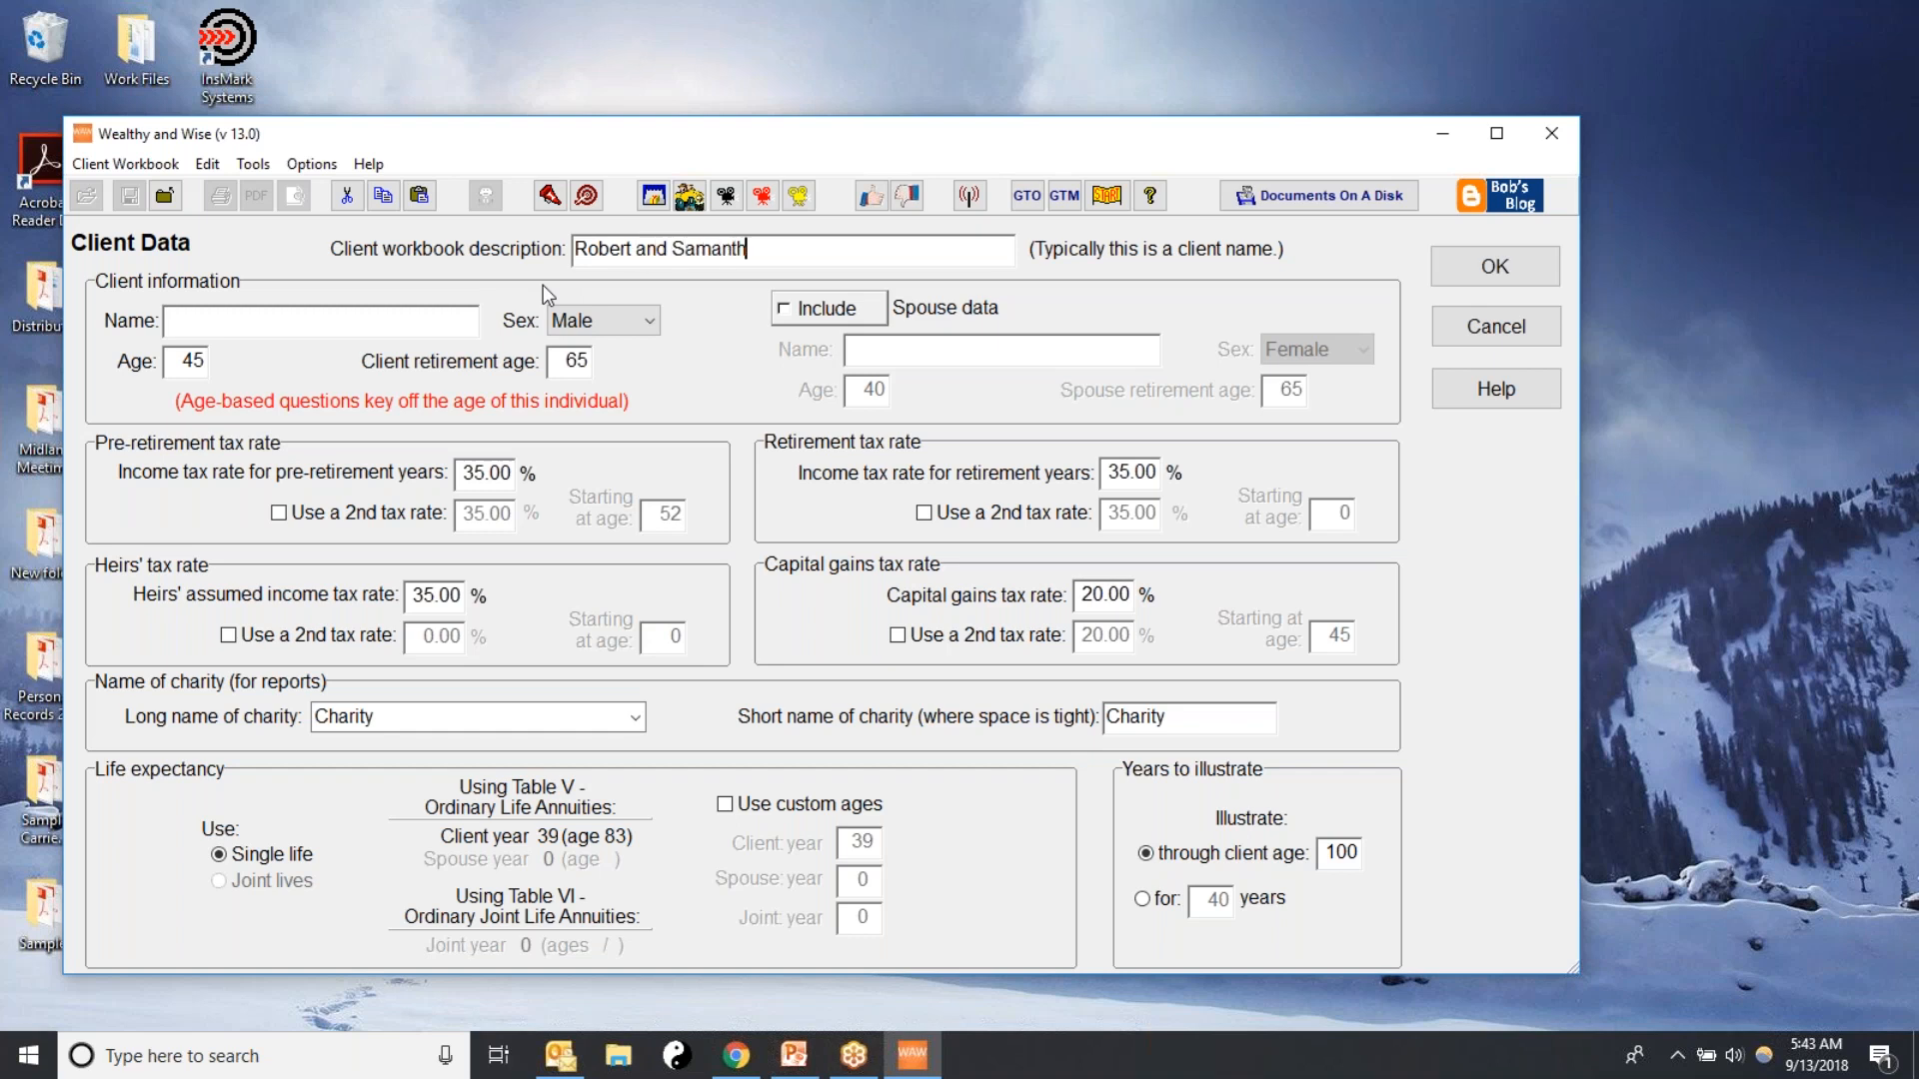
text(a Lee)
click(210, 318)
text(Robert Lee)
Keep the client's age at 45 and retirement age at 65, and select Male as the sex
double_click(169, 360)
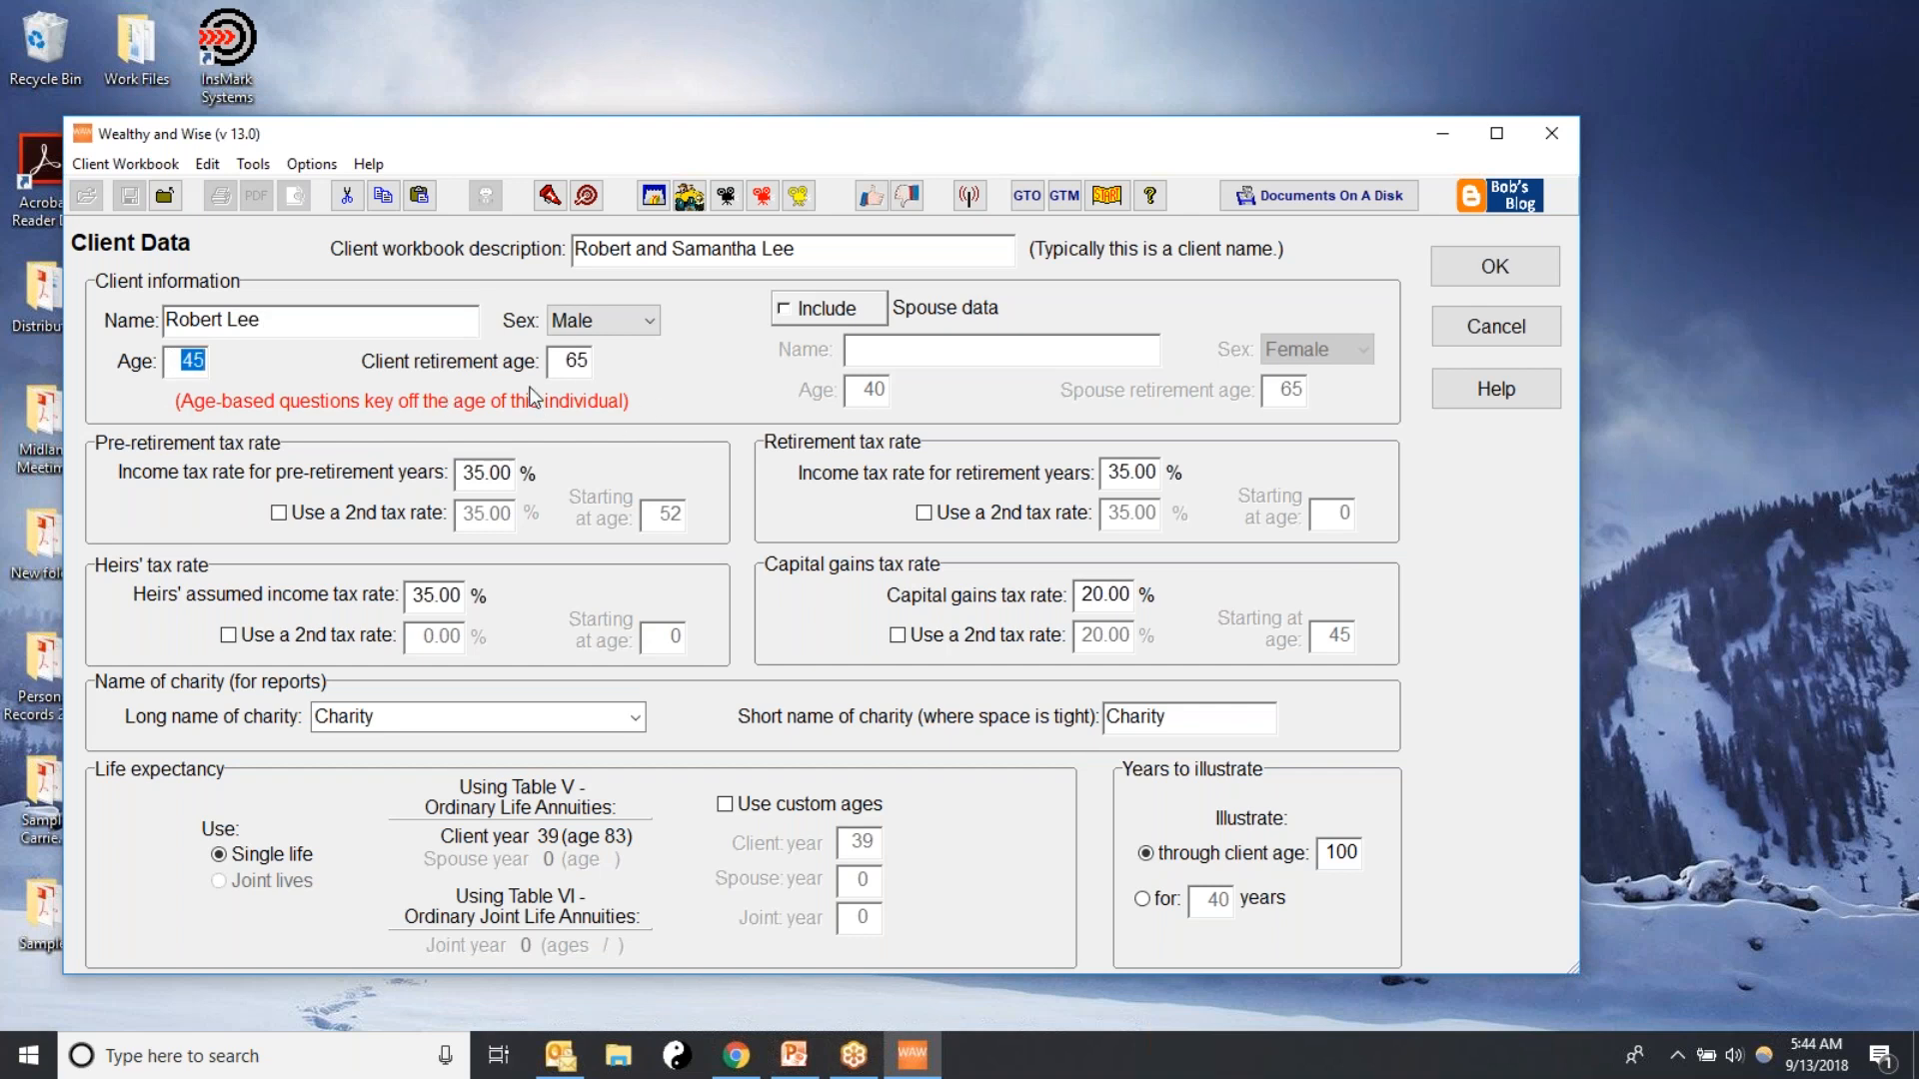
double_click(560, 366)
click(589, 322)
click(650, 322)
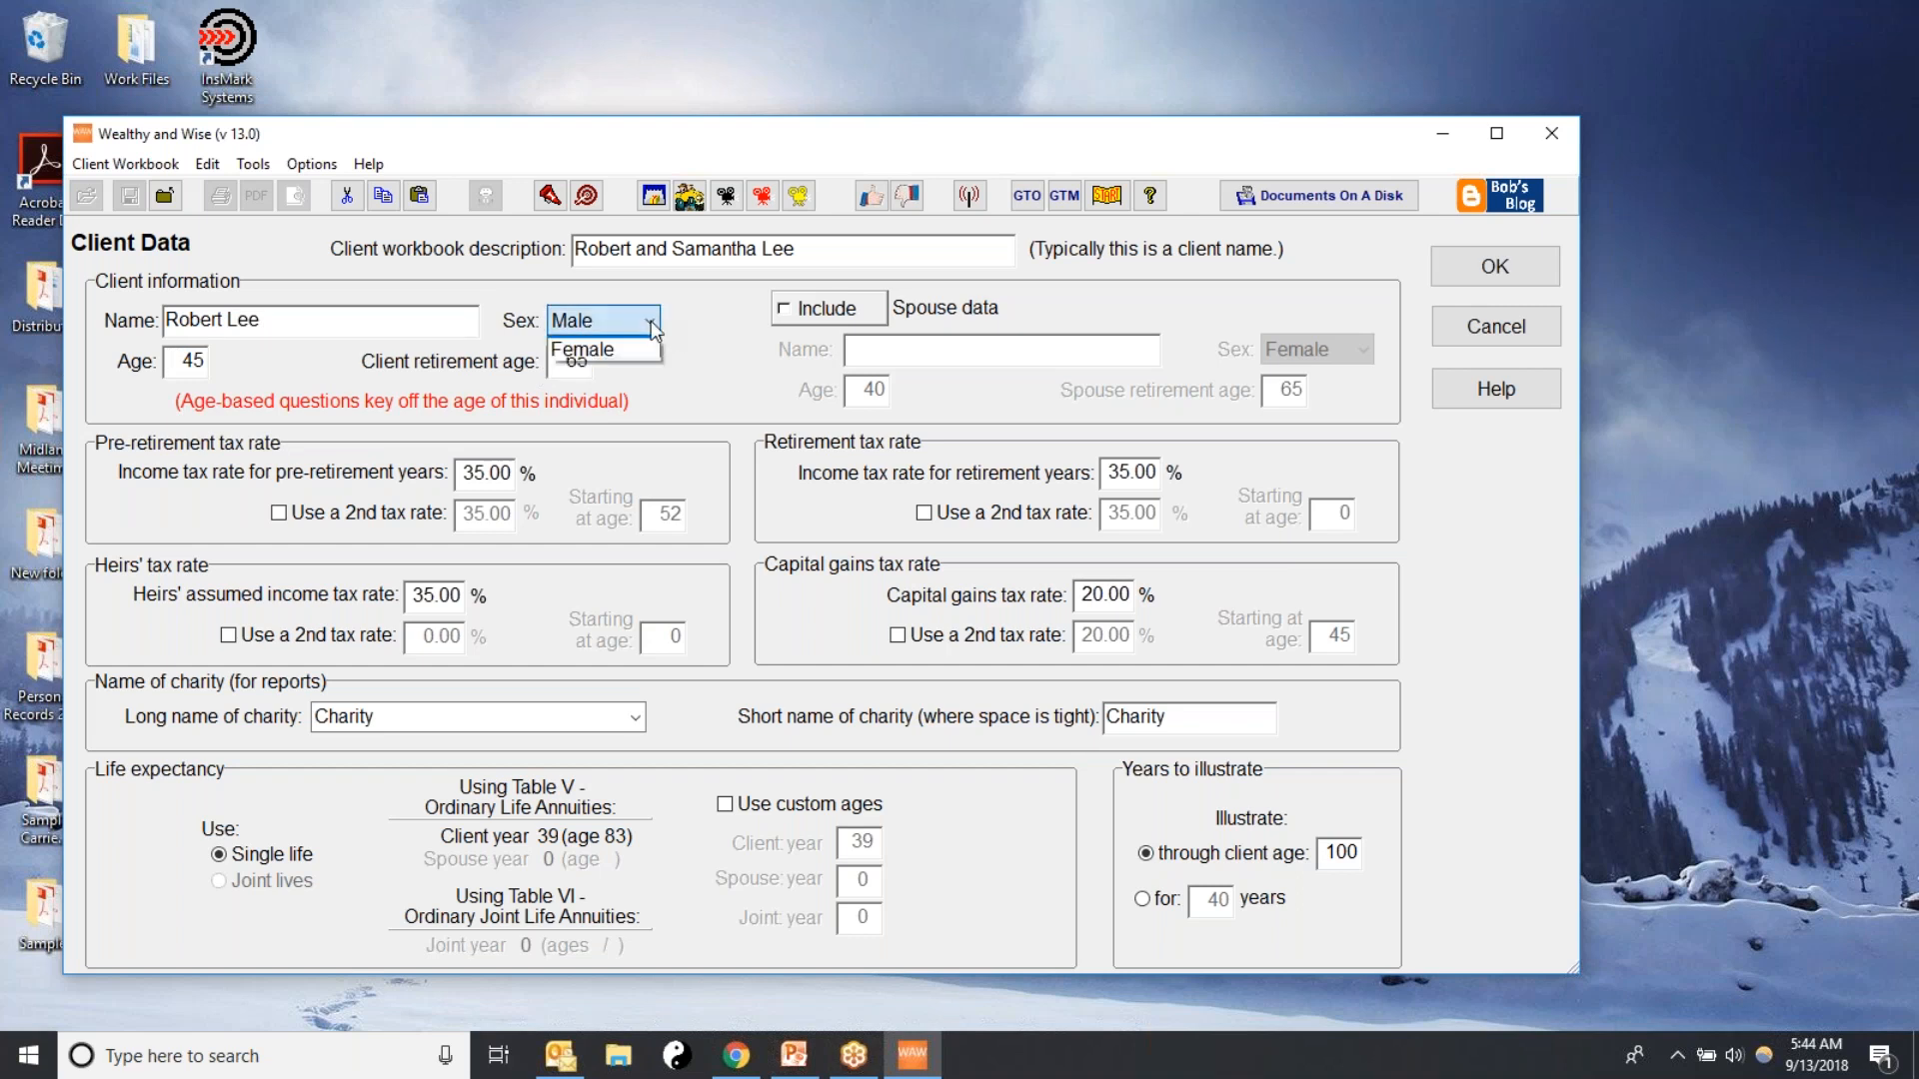
click(598, 322)
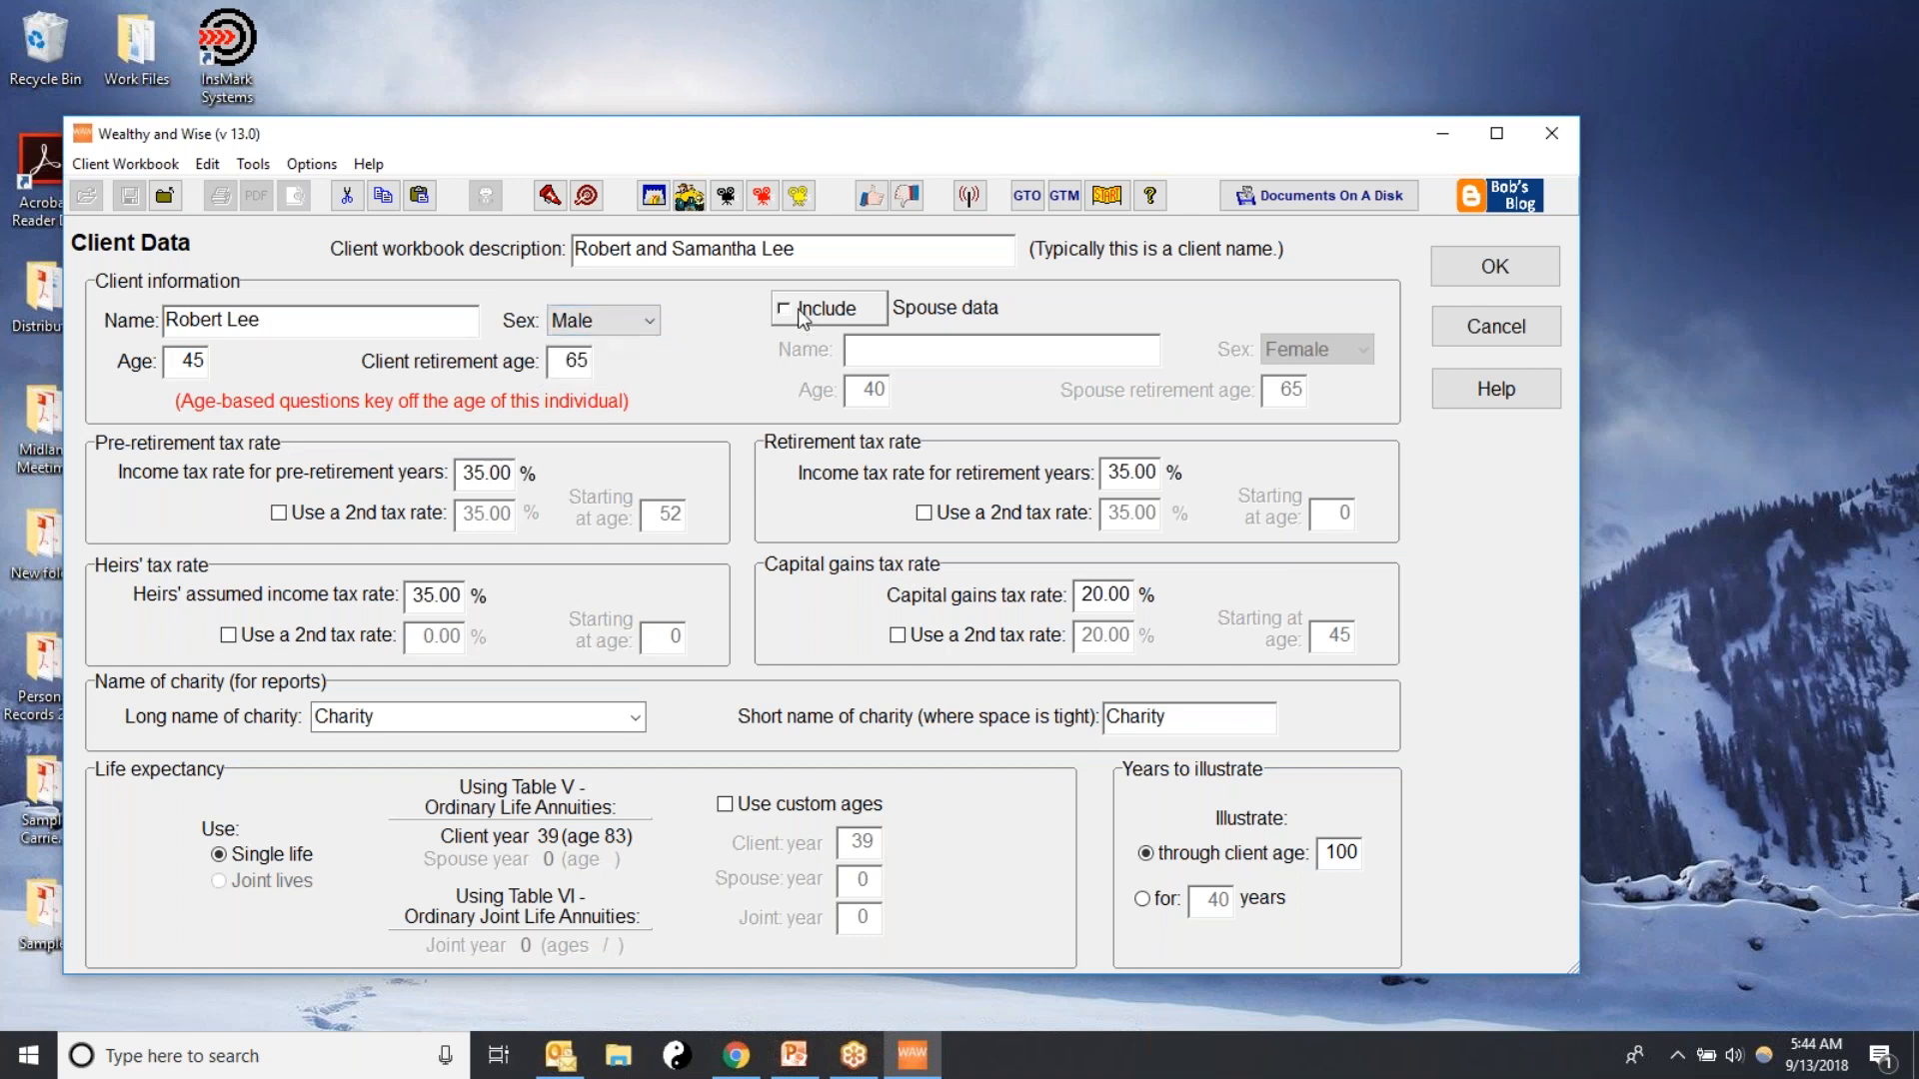
Include spouse data with the spouse's full name, age 40 and retirement age 65
click(802, 318)
click(880, 351)
text(S)
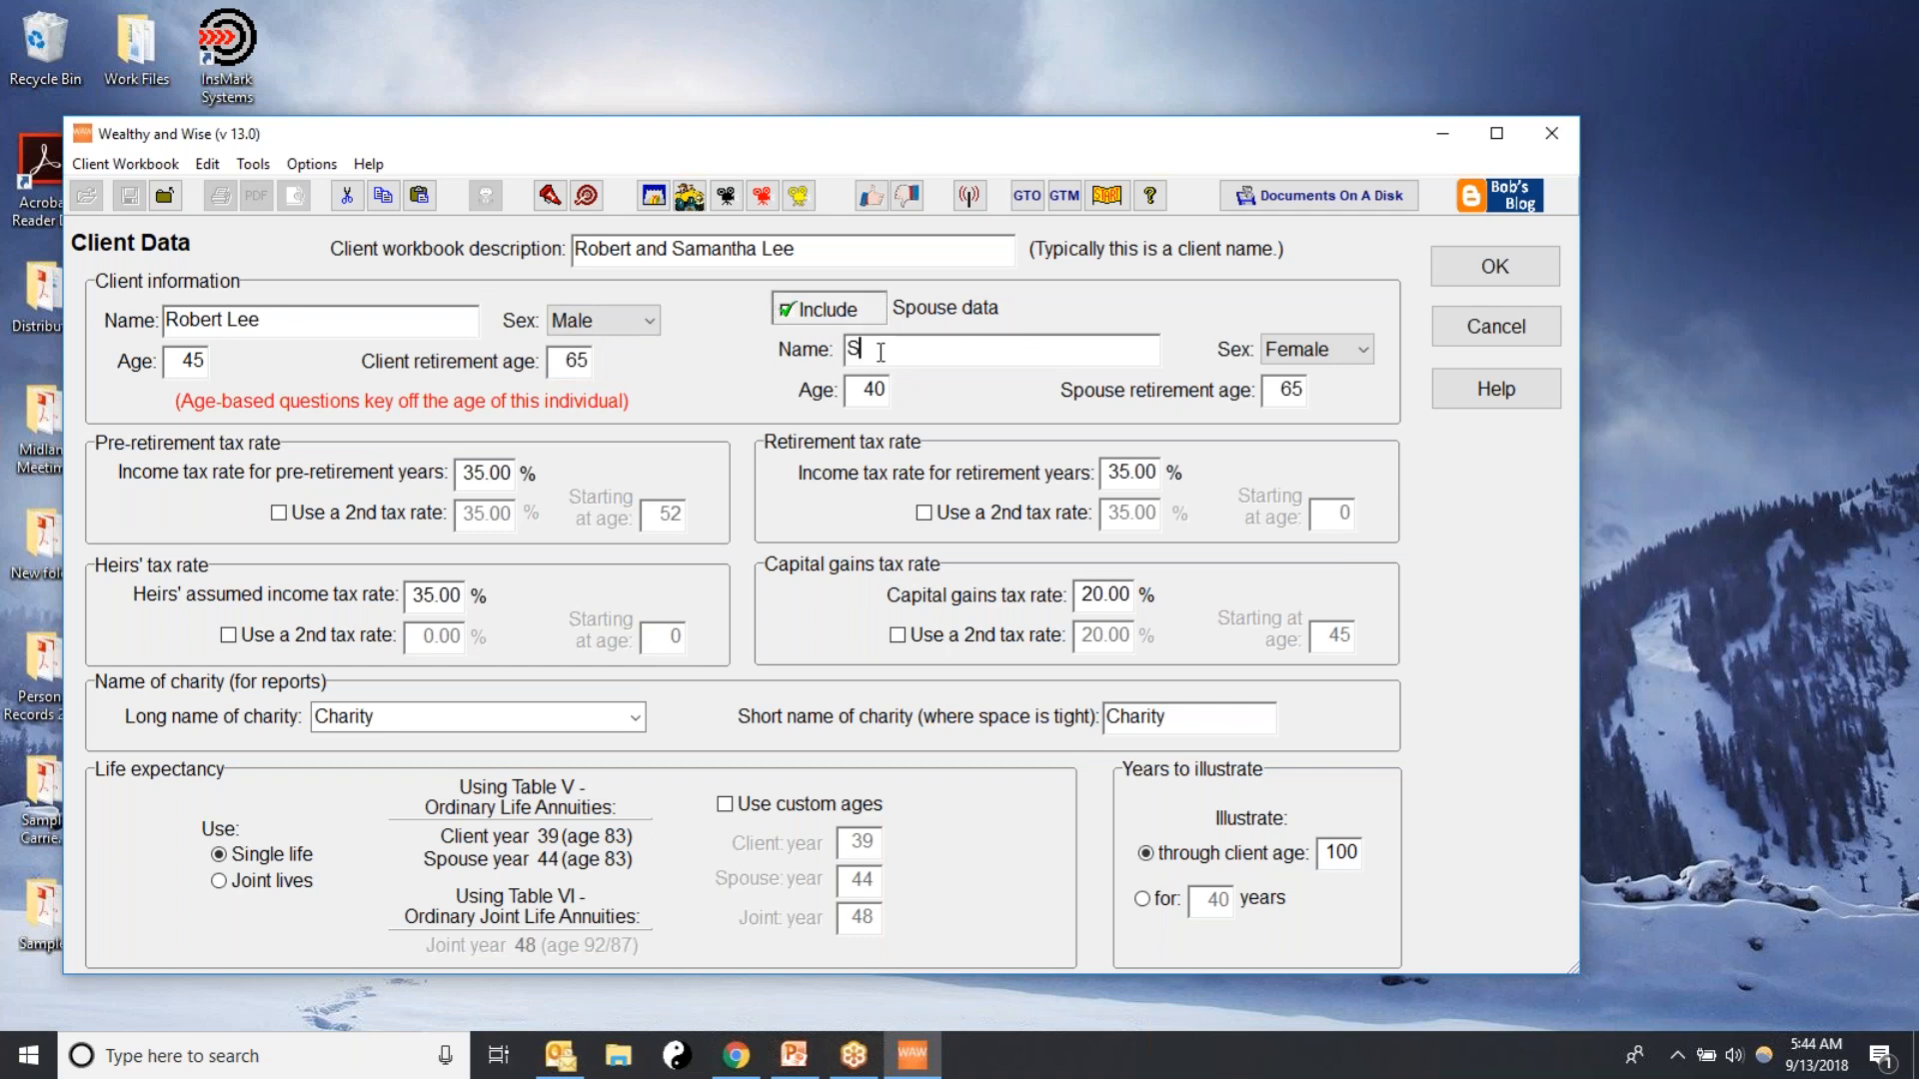
text(amantha Lee)
click(879, 392)
double_click(880, 392)
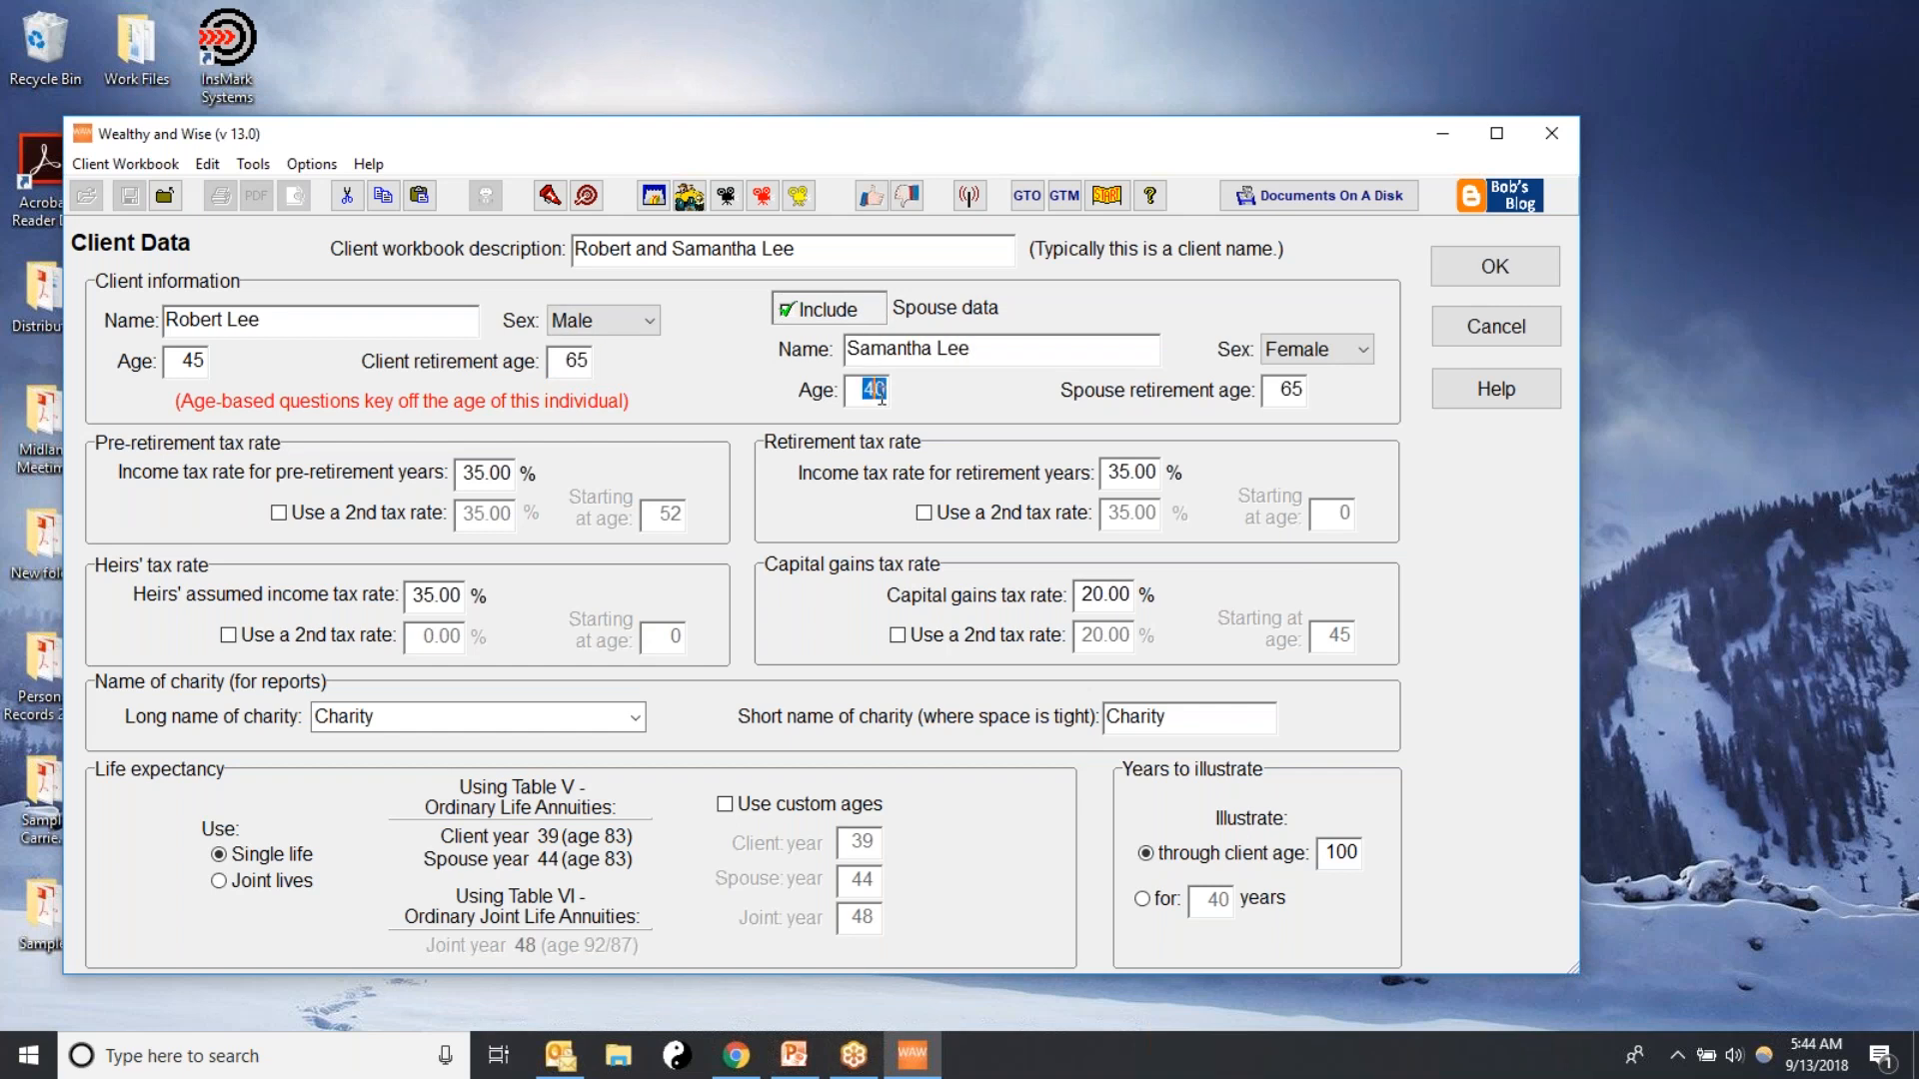
text(40)
double_click(1283, 387)
text(65)
Set the pre-retirement, retirement and heirs' income tax rates to 33%, keeping the capital gains rate at 20%
double_click(470, 472)
text(33.00)
click(1111, 476)
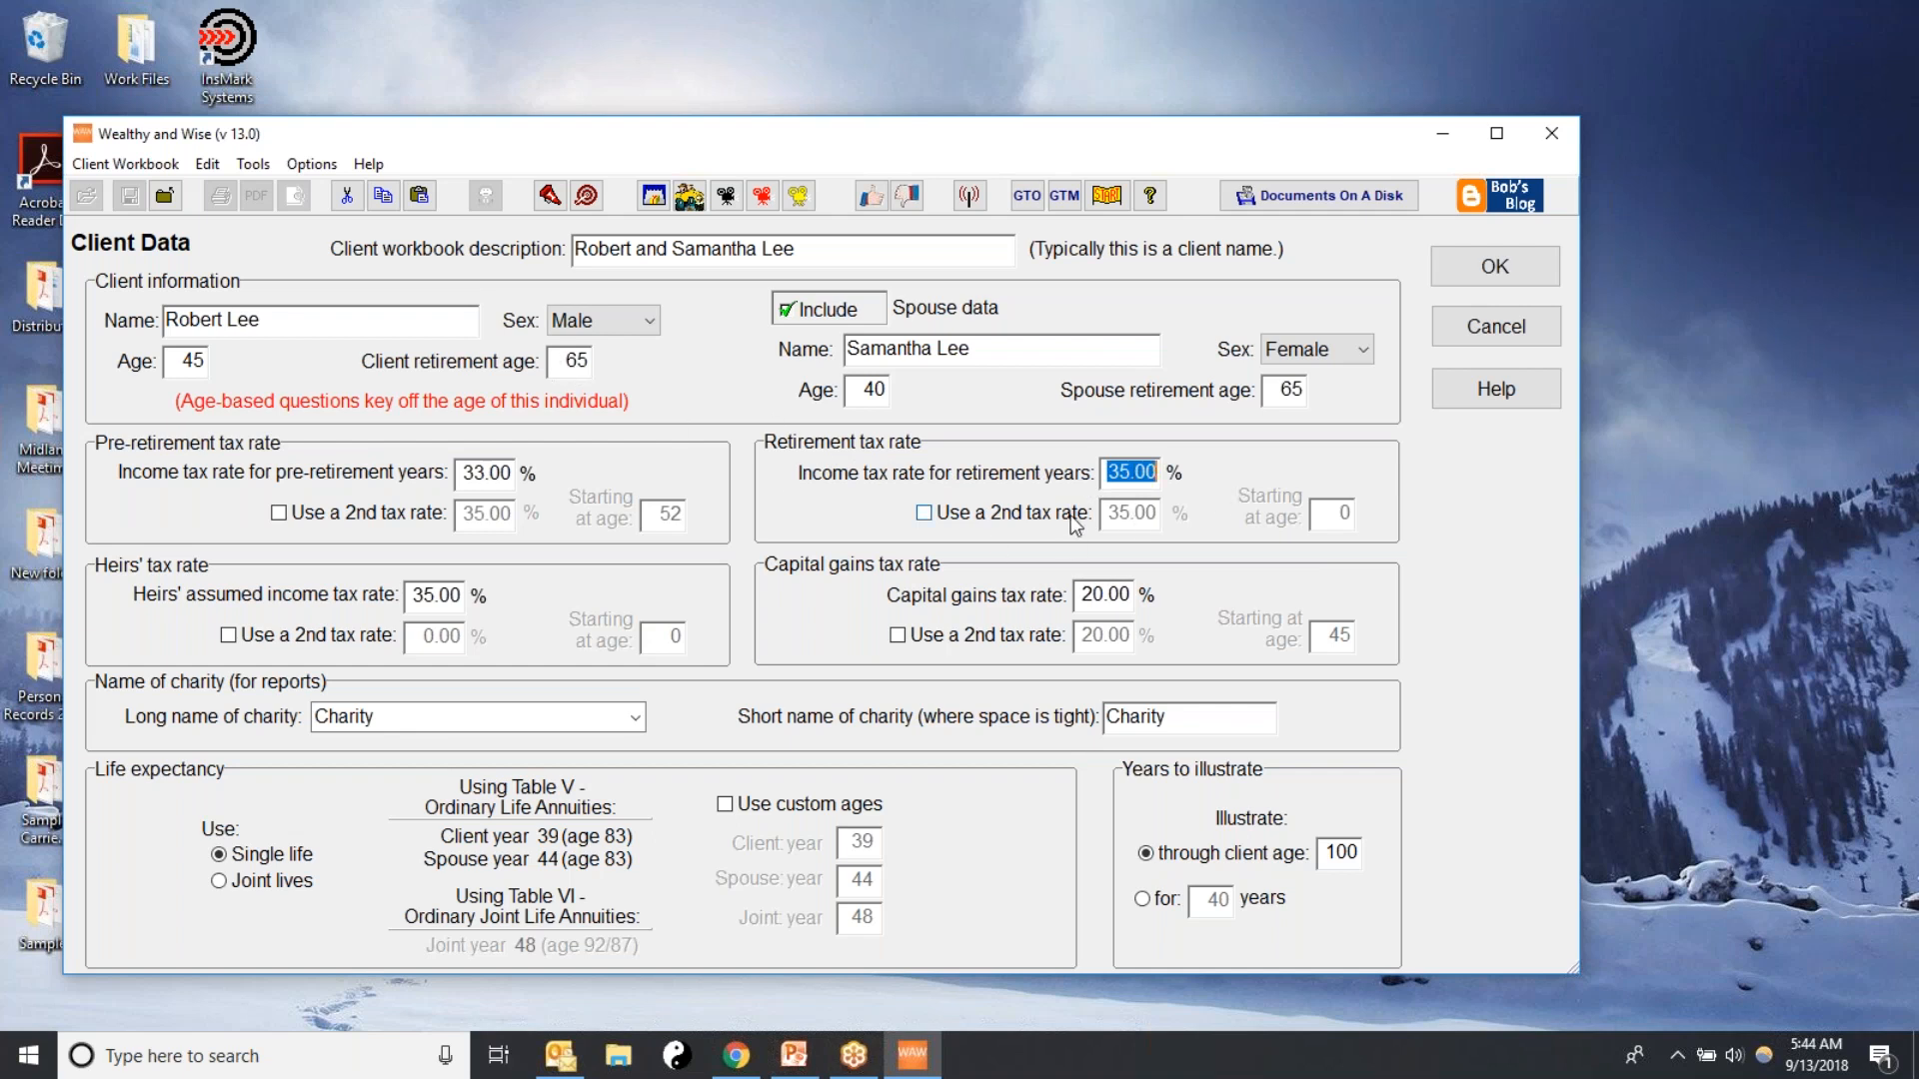
text(33)
click(415, 594)
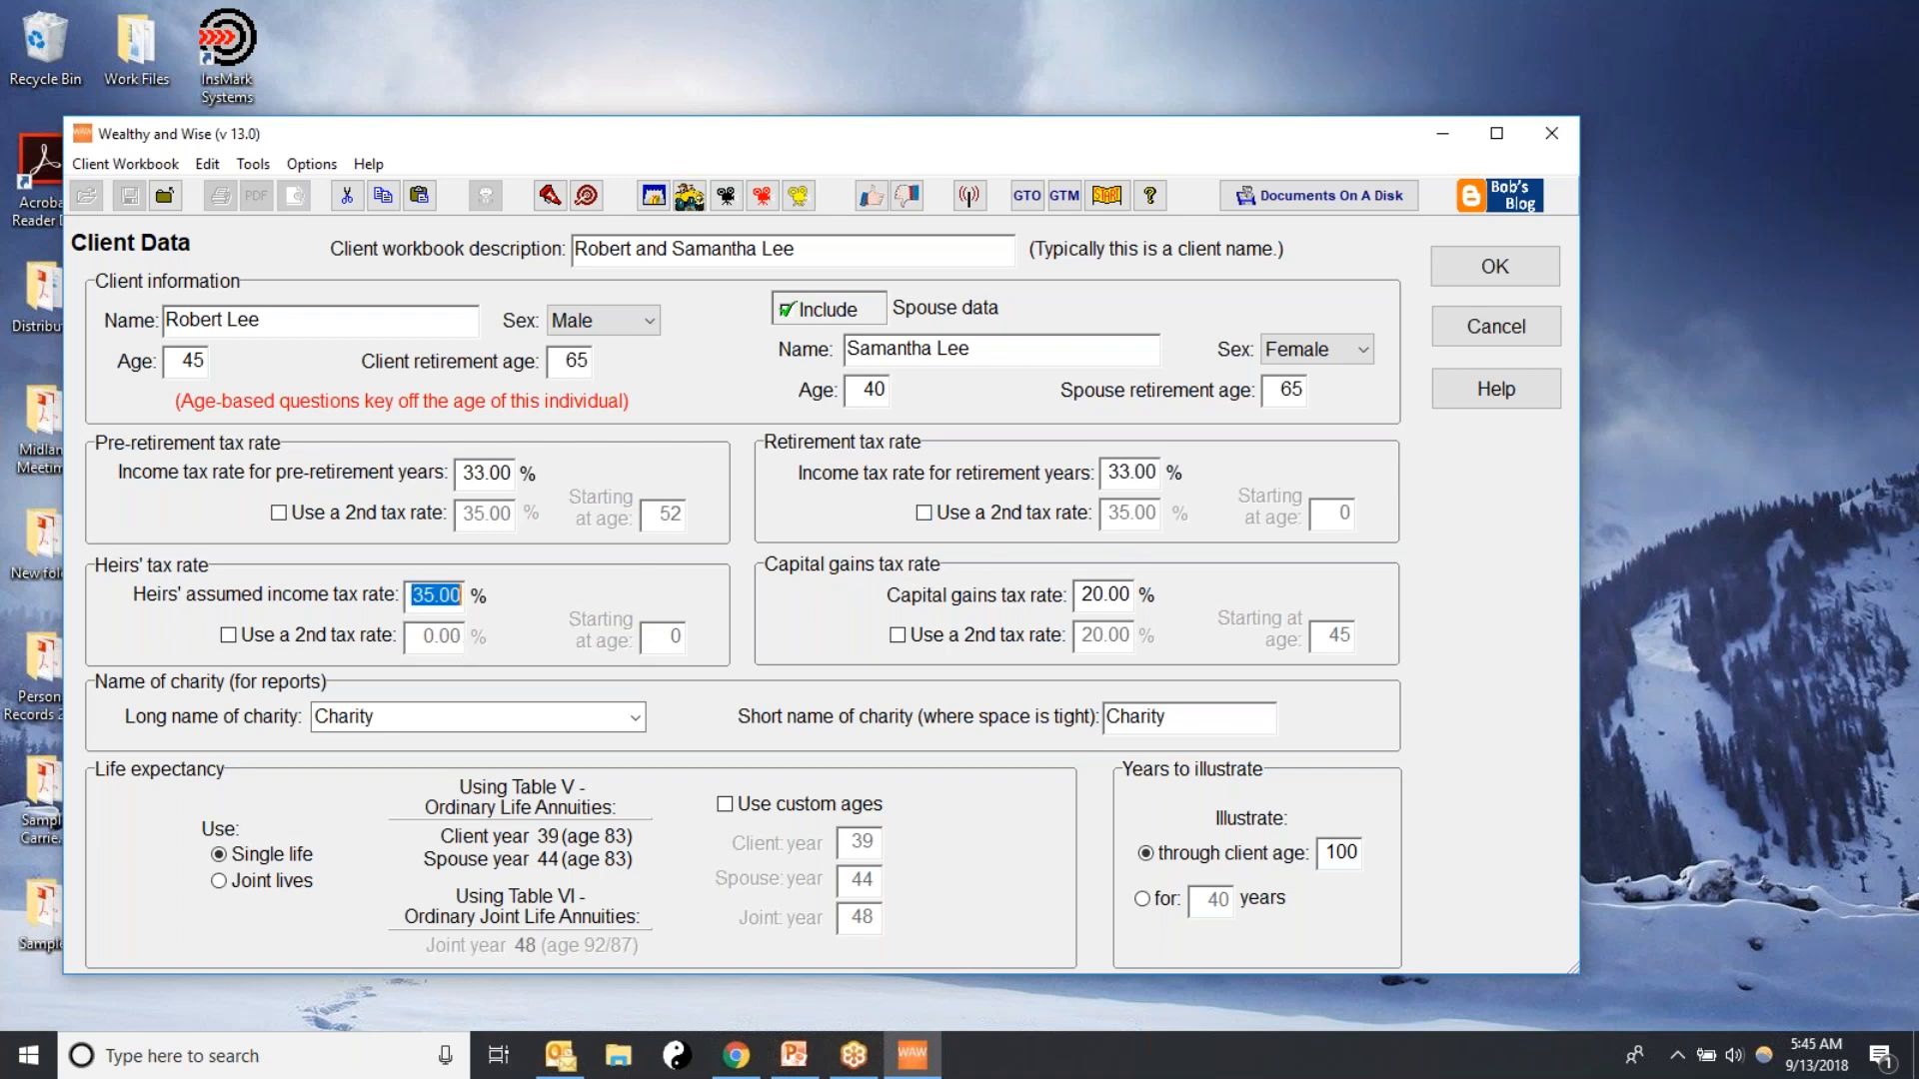
text(33)
click(1079, 597)
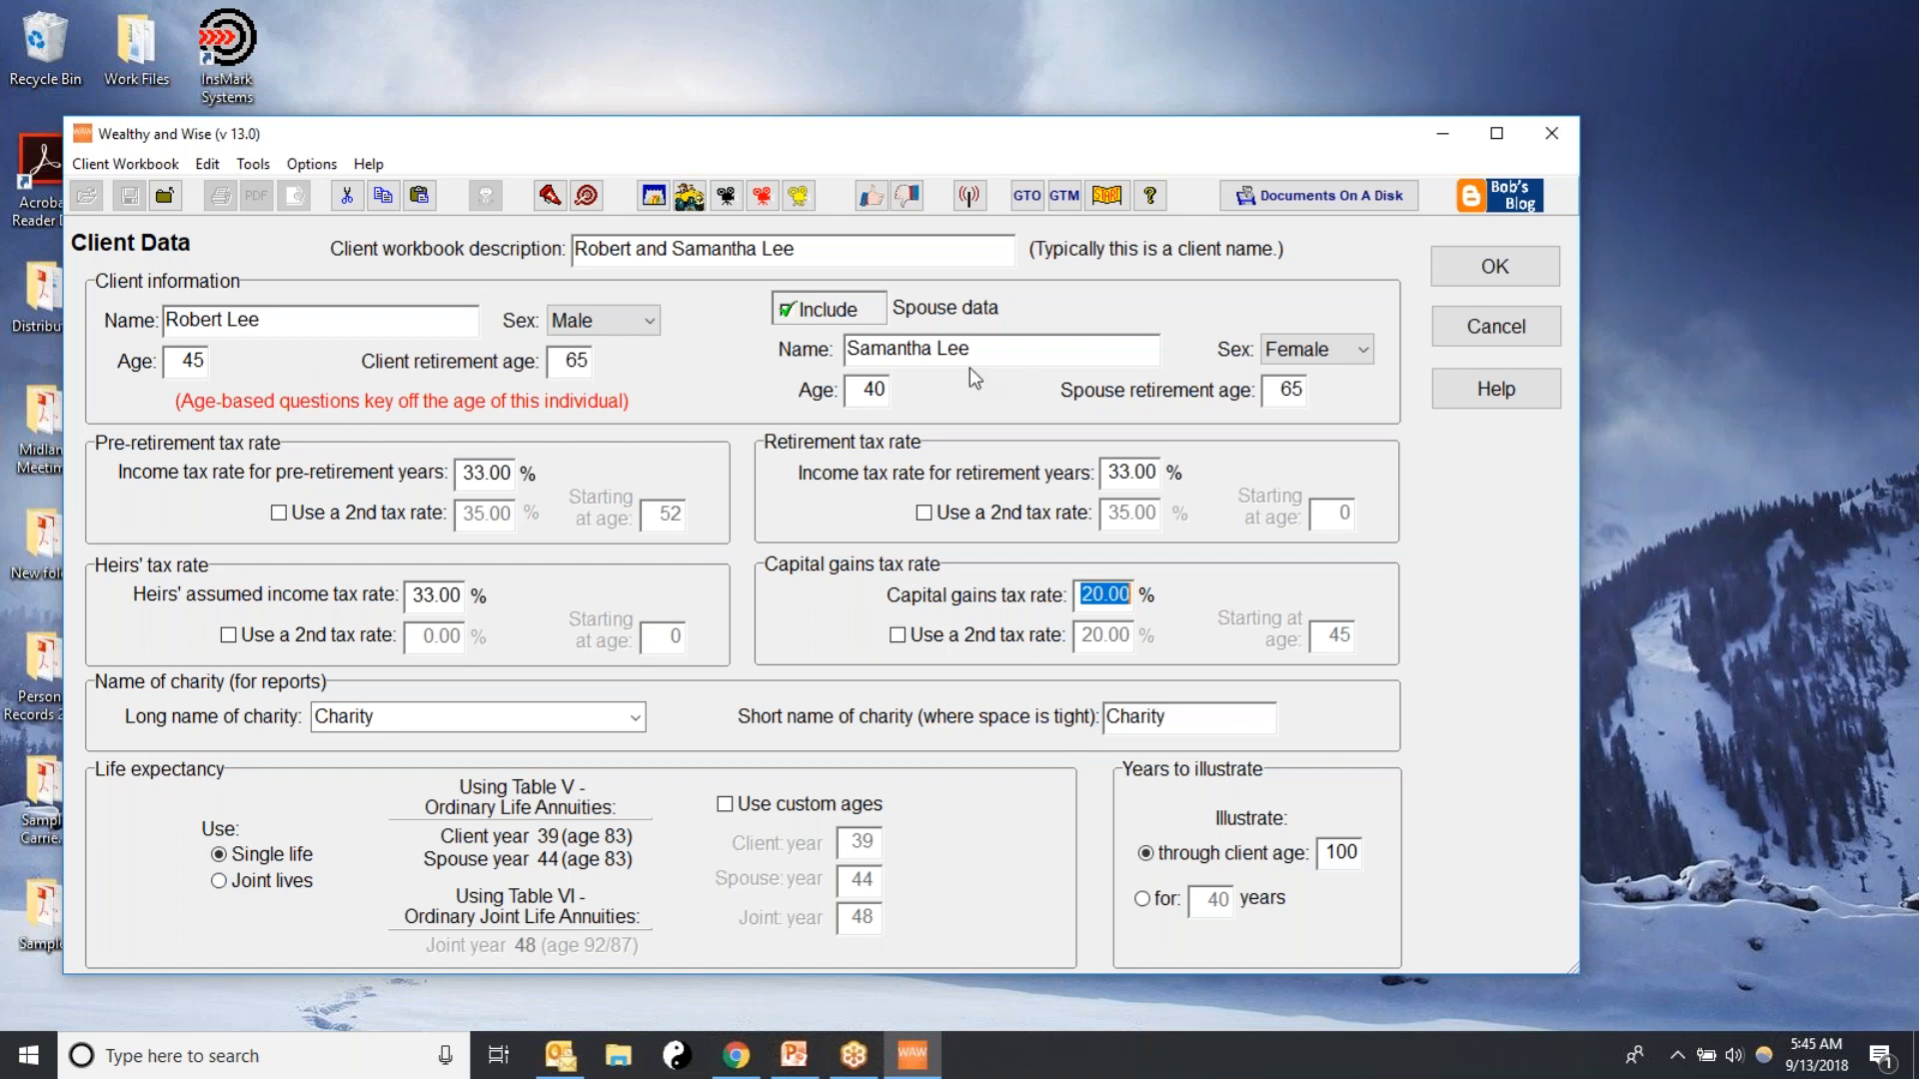
Base life expectancy on joint lives, illustrate for 50 years, and accept the client data
click(219, 880)
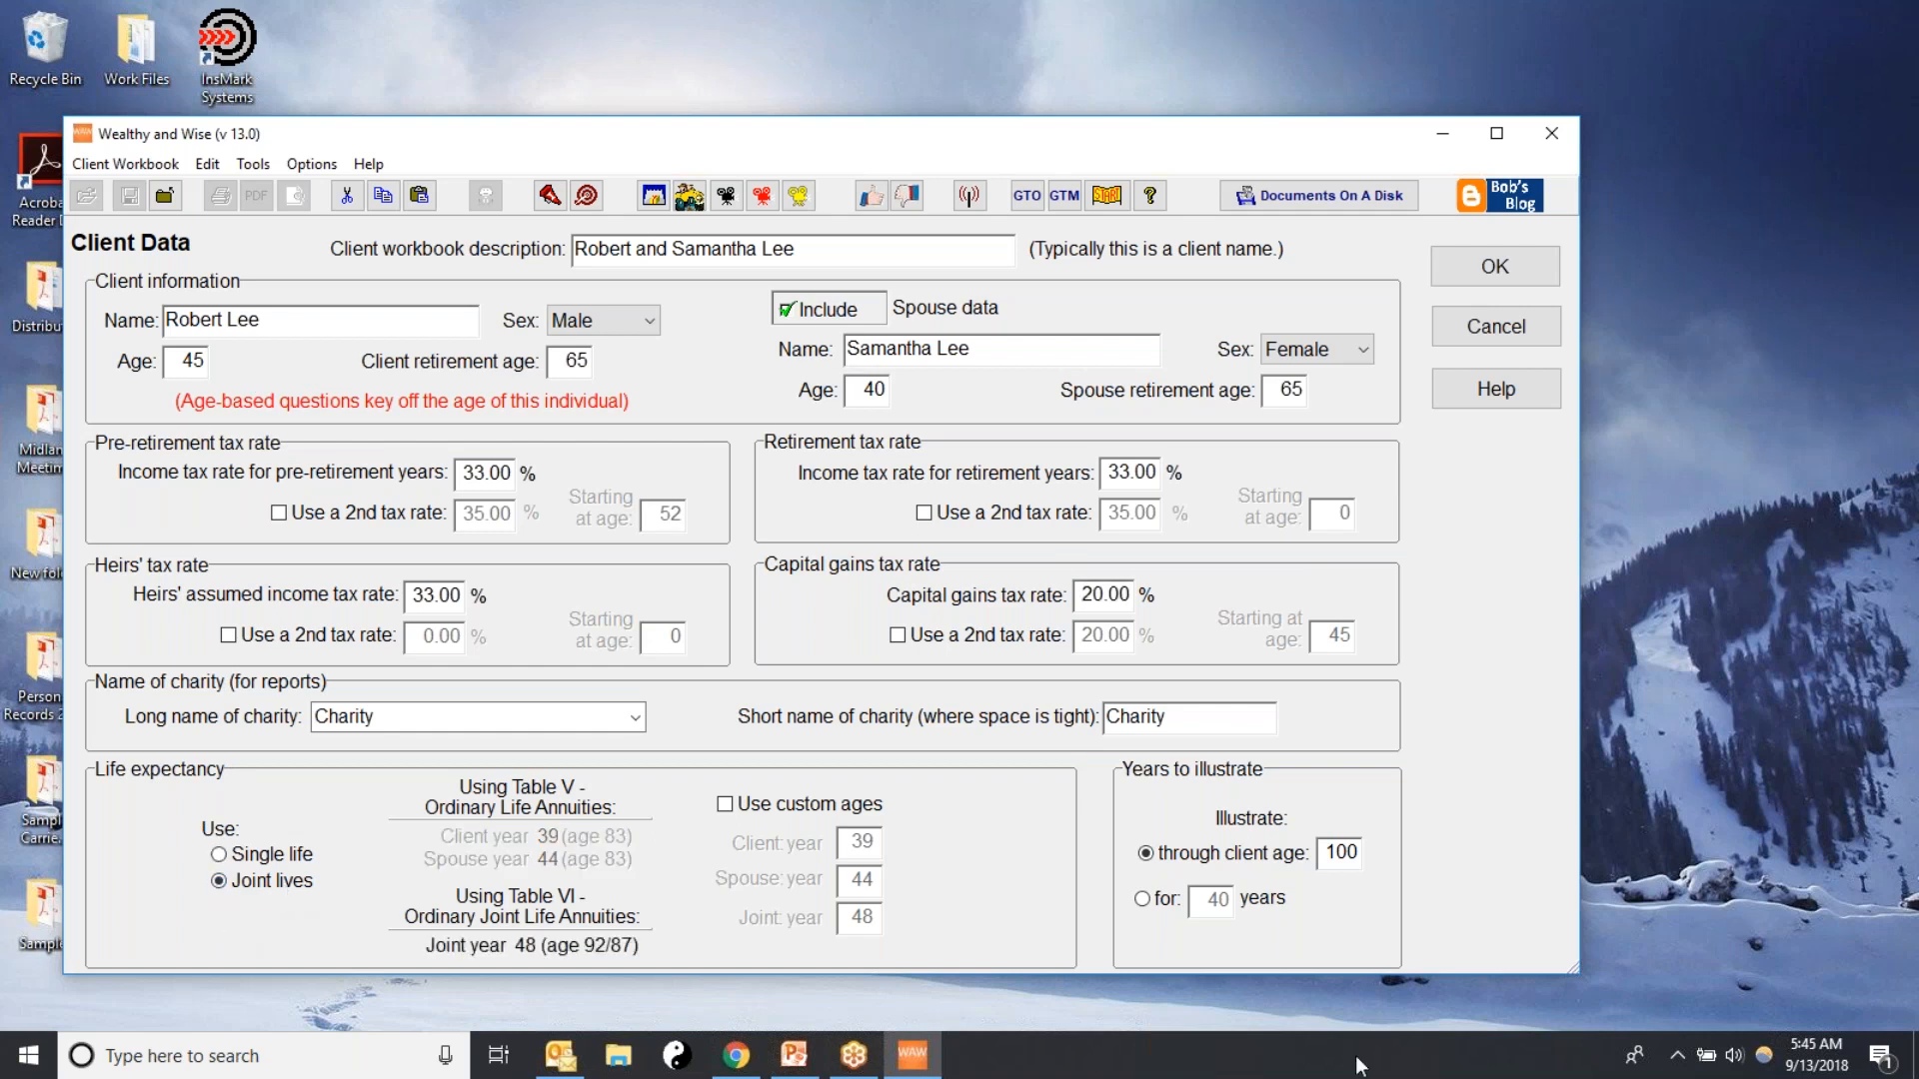
double_click(1326, 852)
click(1152, 899)
double_click(1200, 904)
text(50)
click(1511, 263)
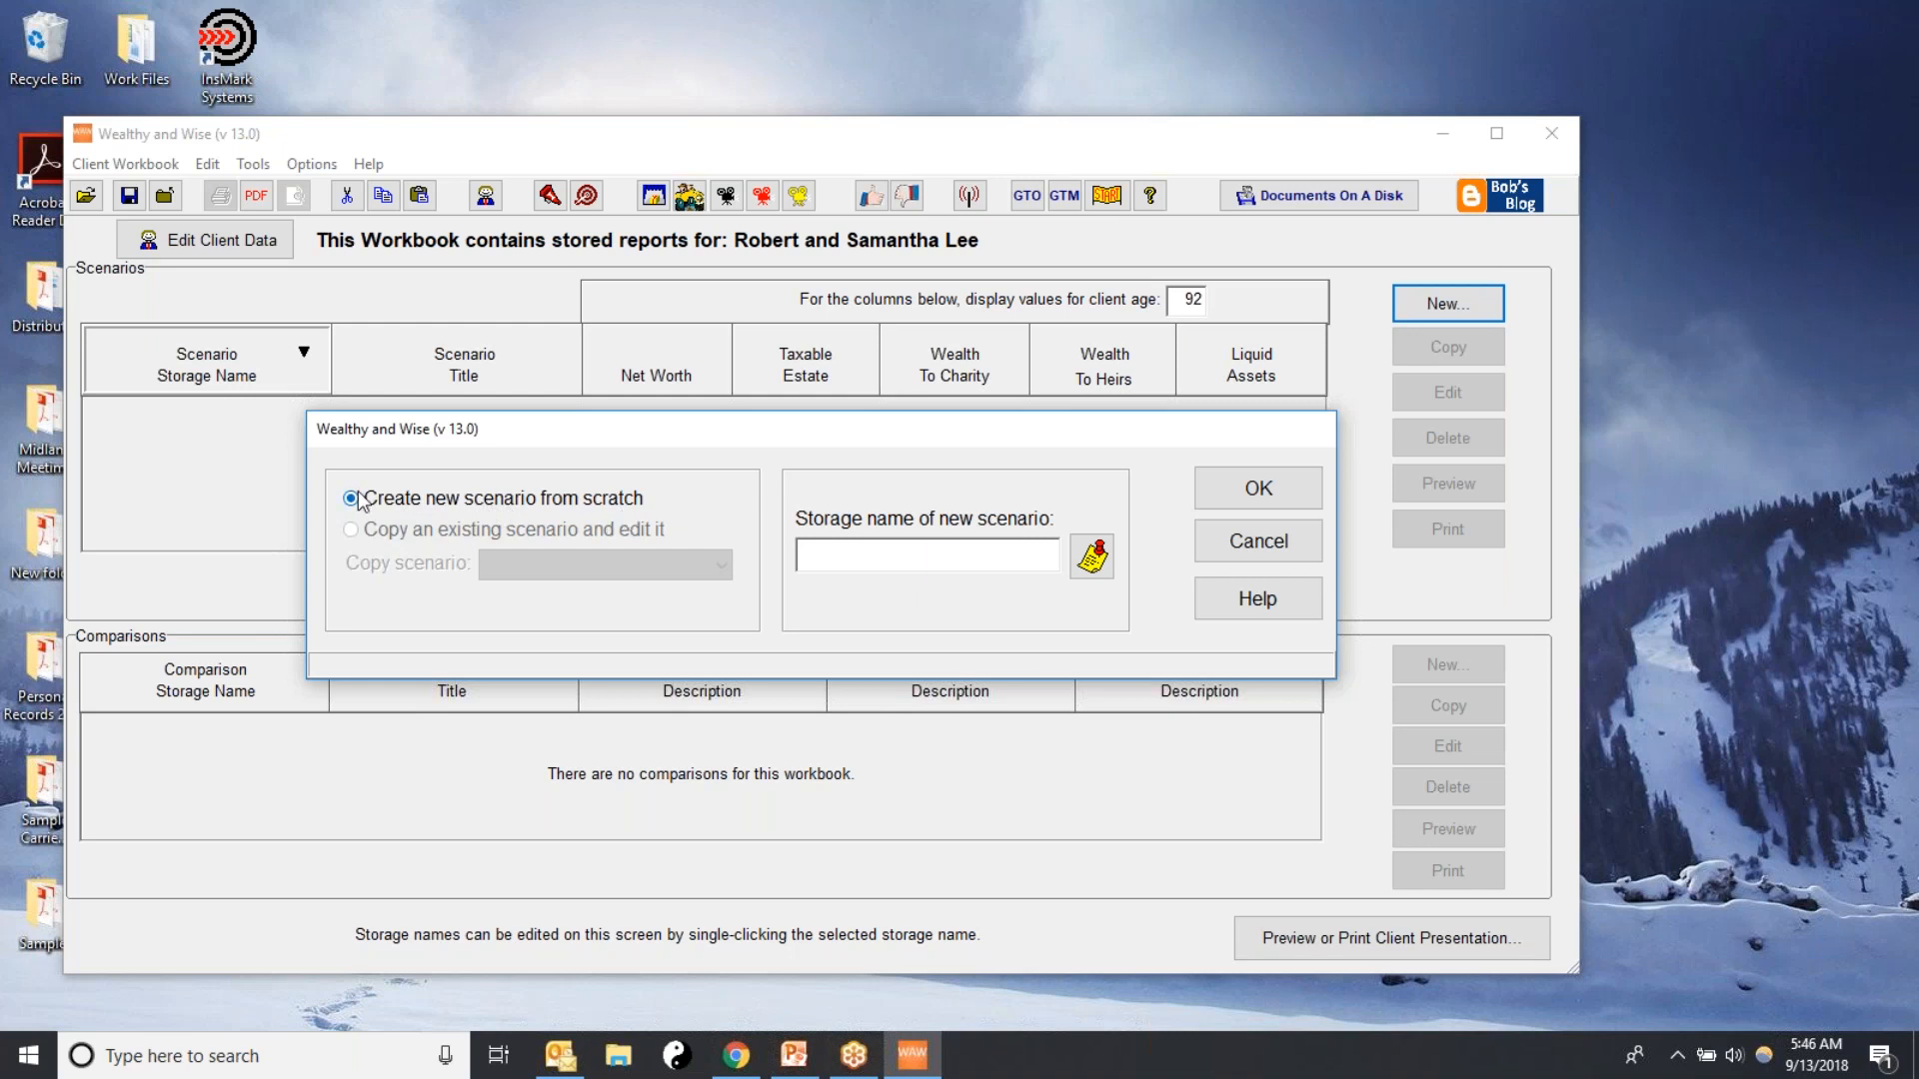
Create a new scenario from scratch named "Plan 1- Current Retirement Plan" and dismiss the startup notes
click(846, 553)
text(Current Reti)
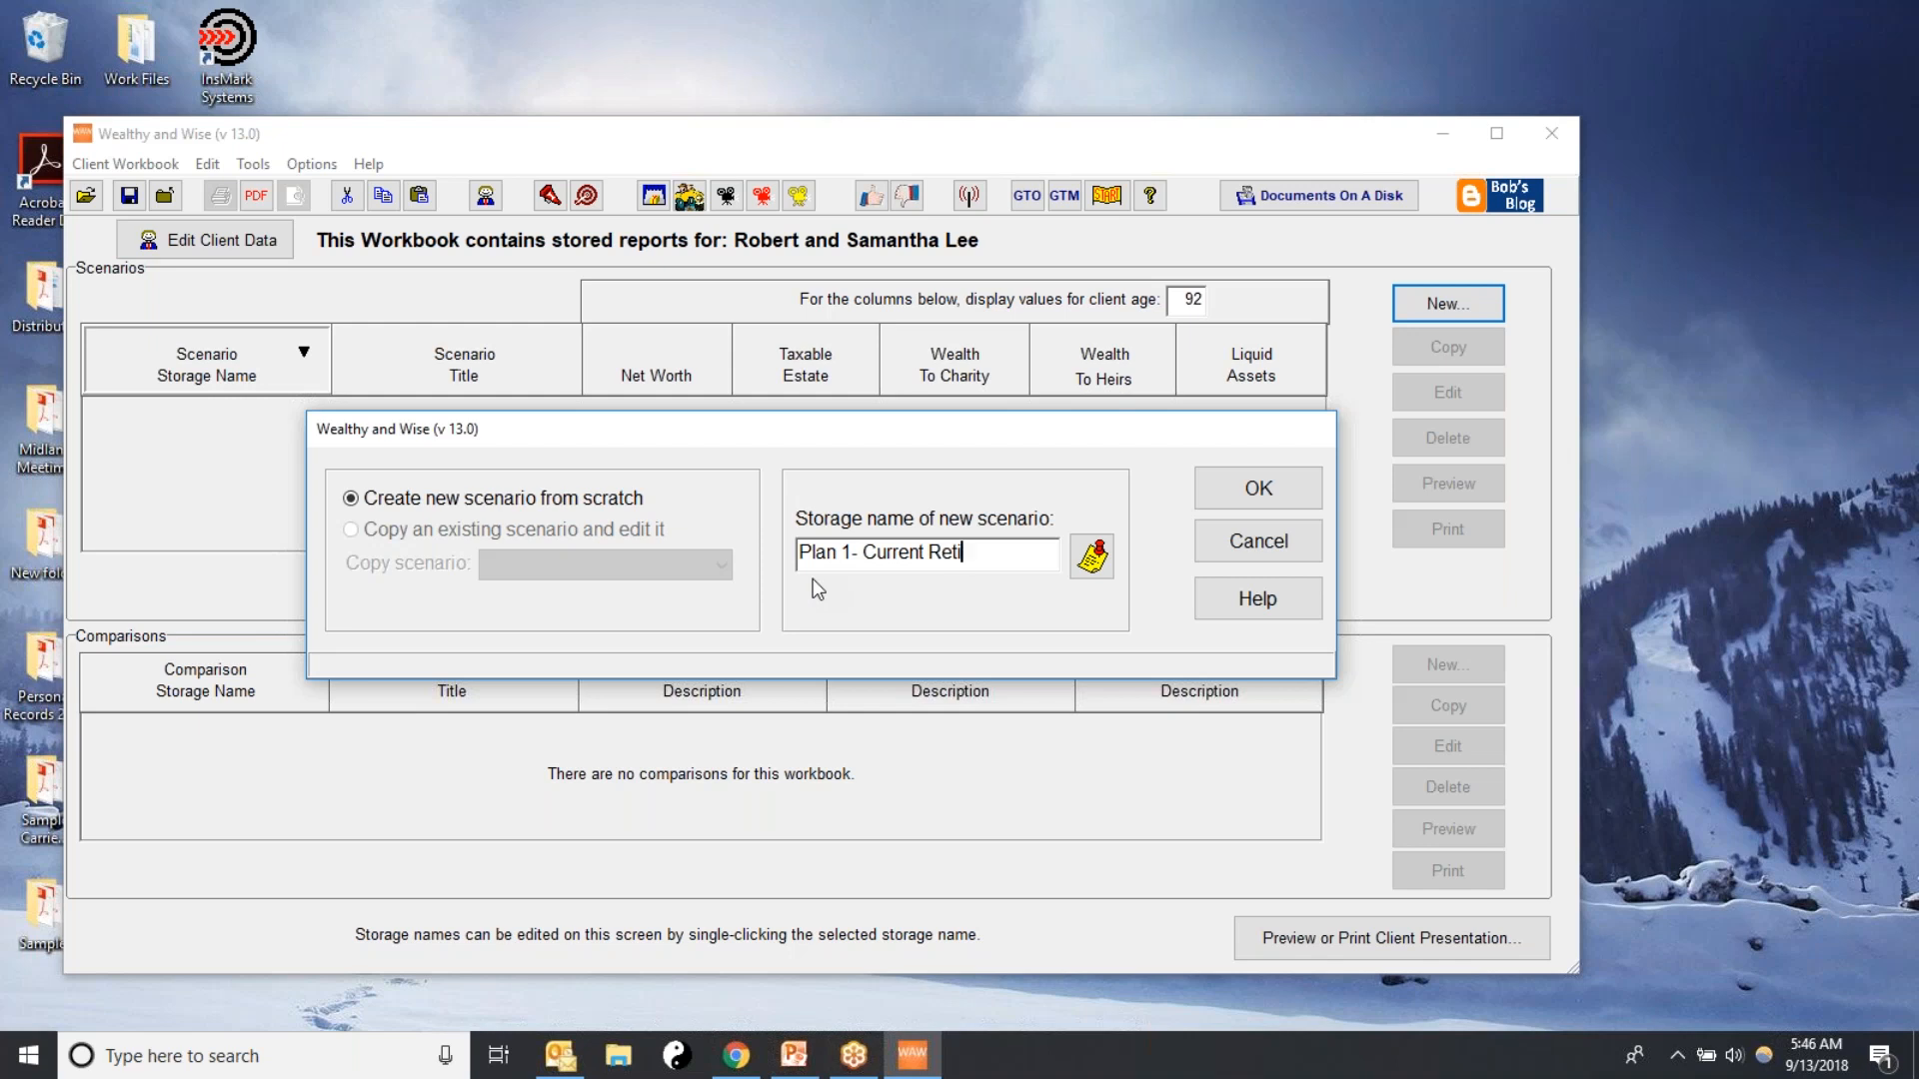
text(rement Plan)
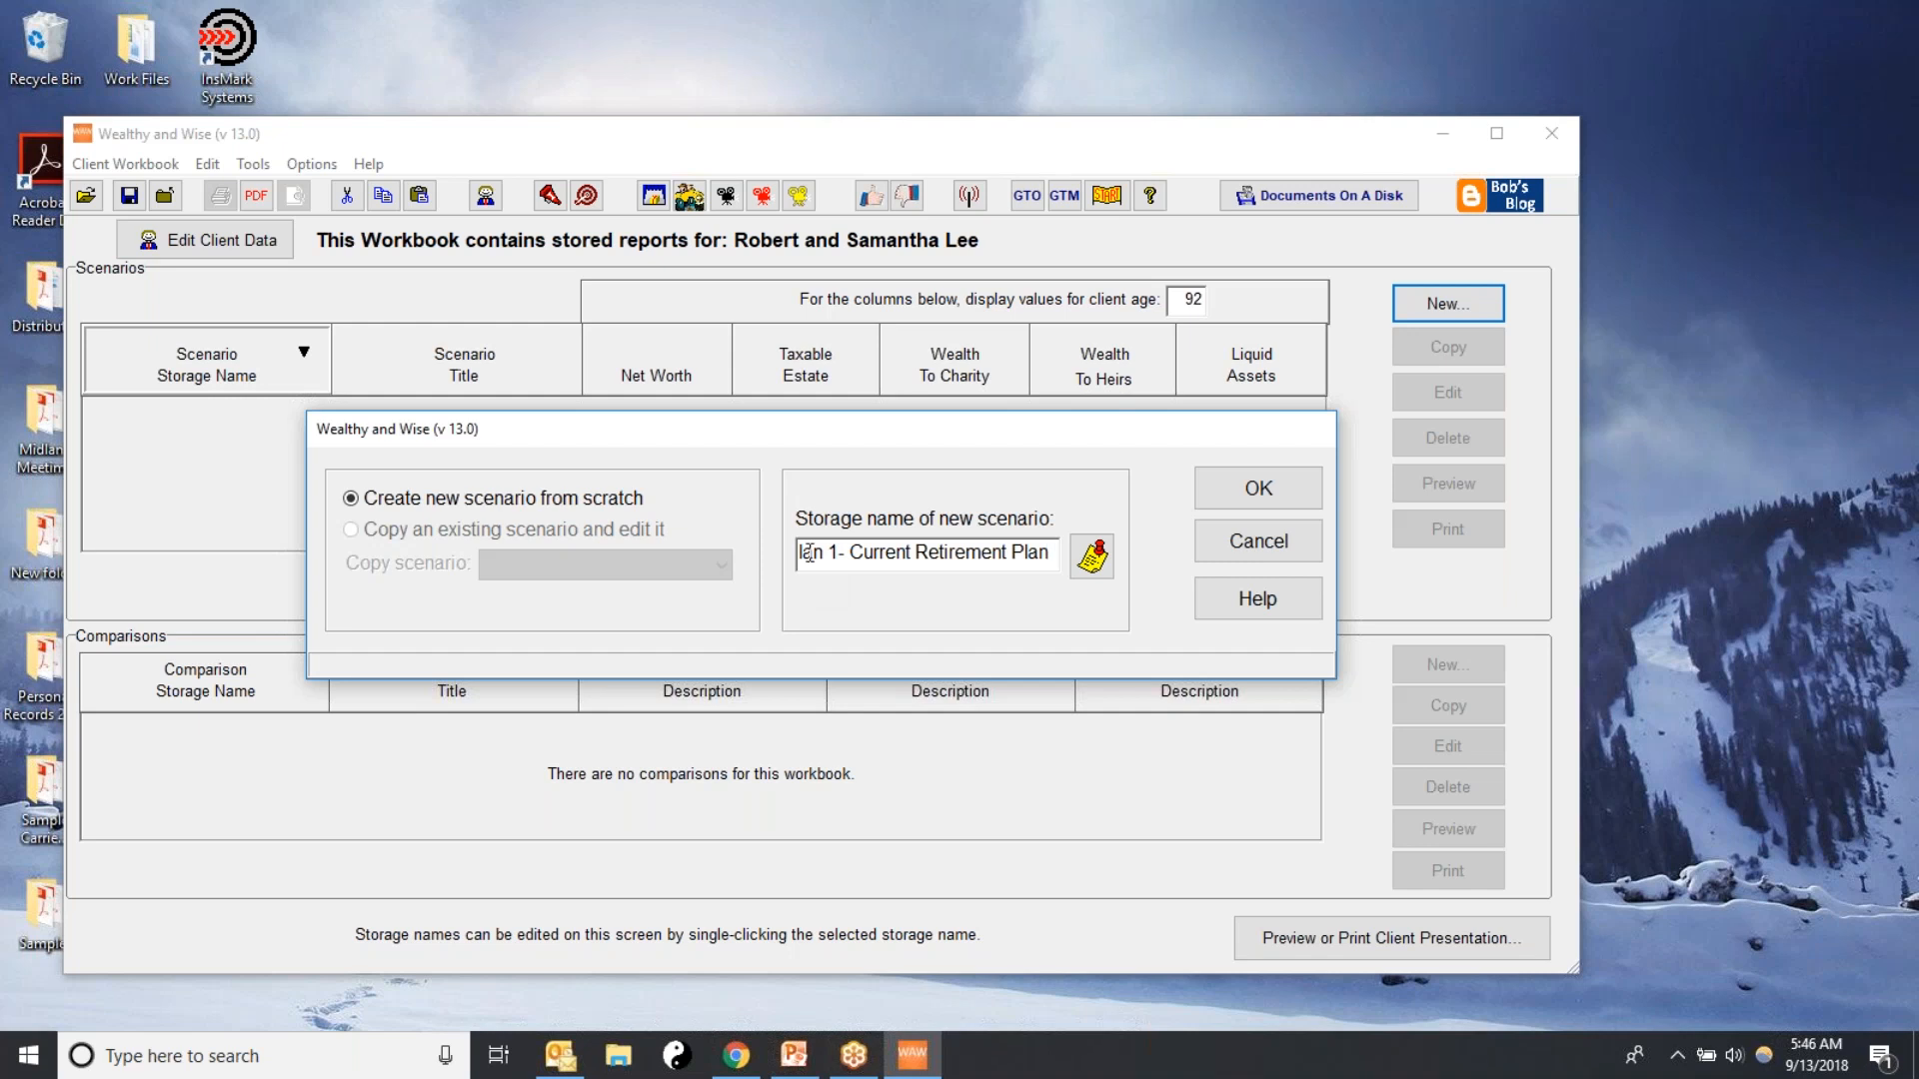
click(803, 553)
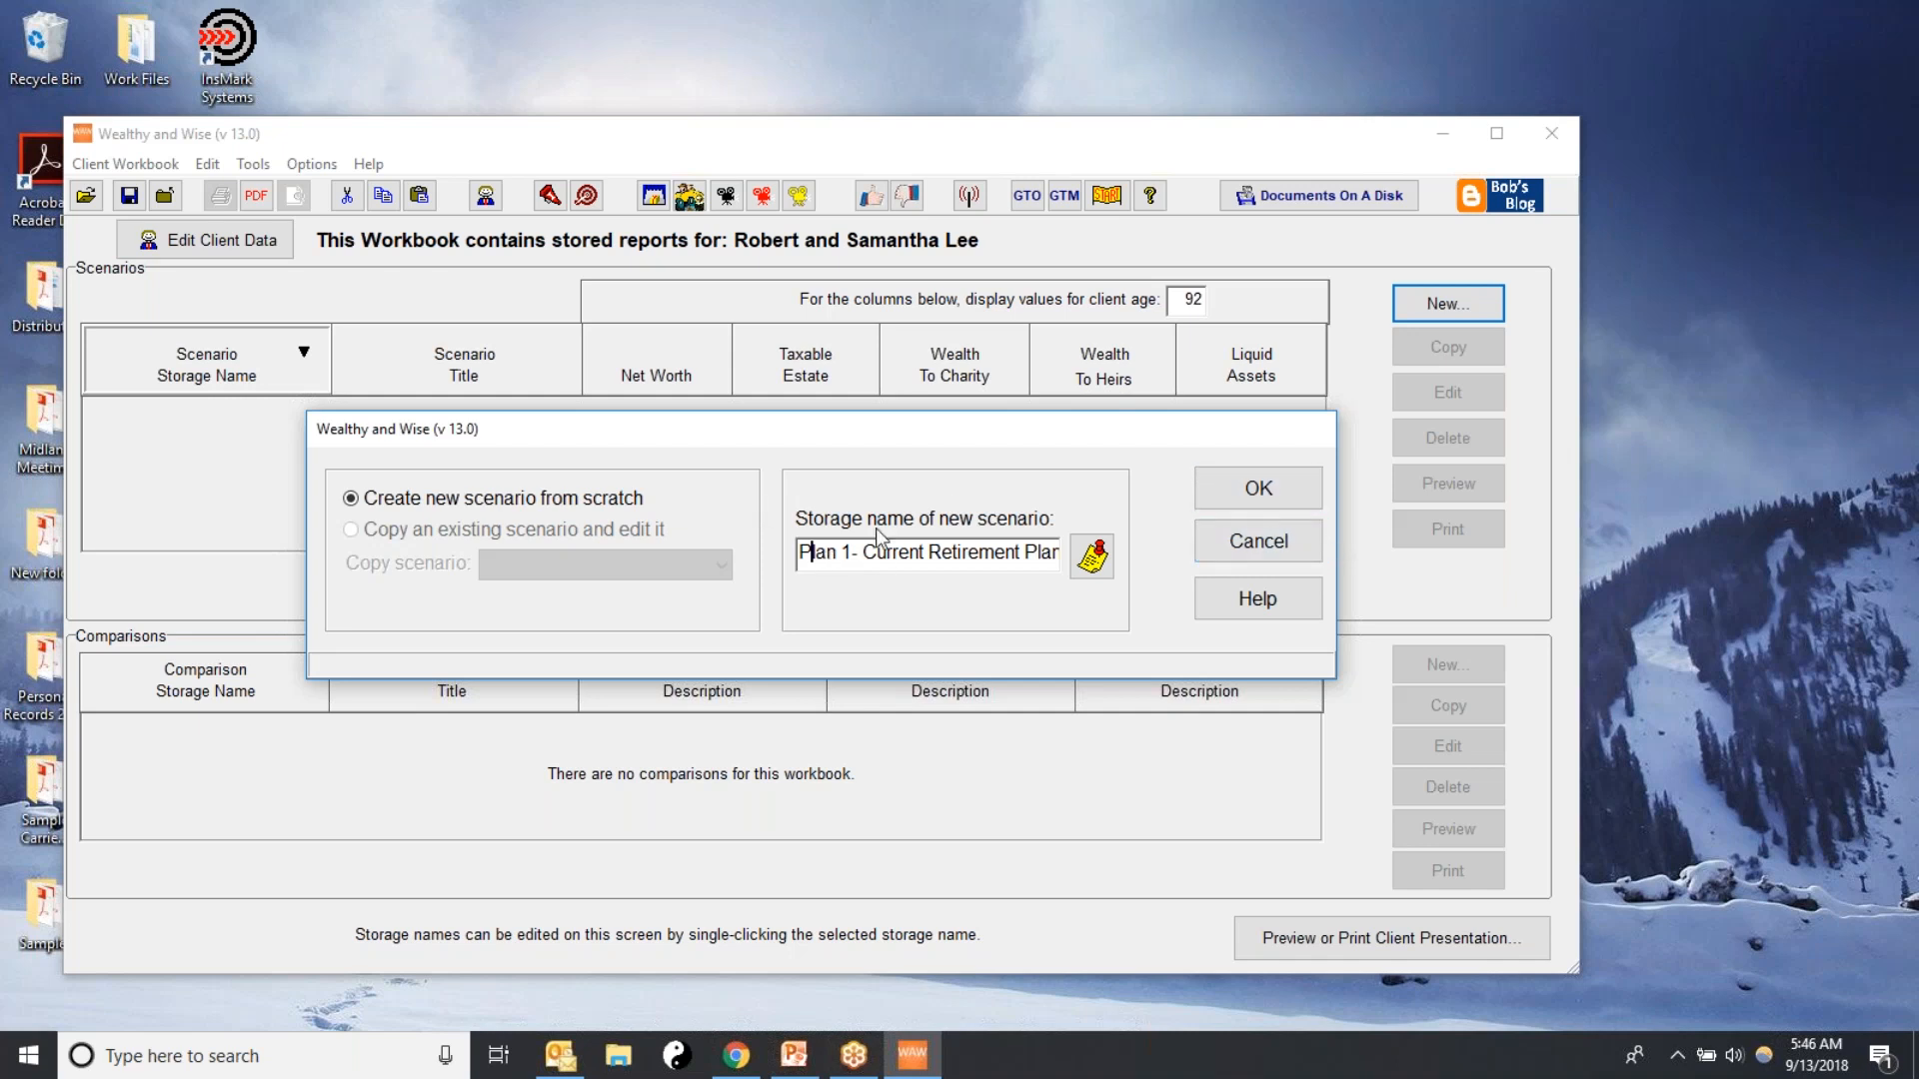
click(1279, 495)
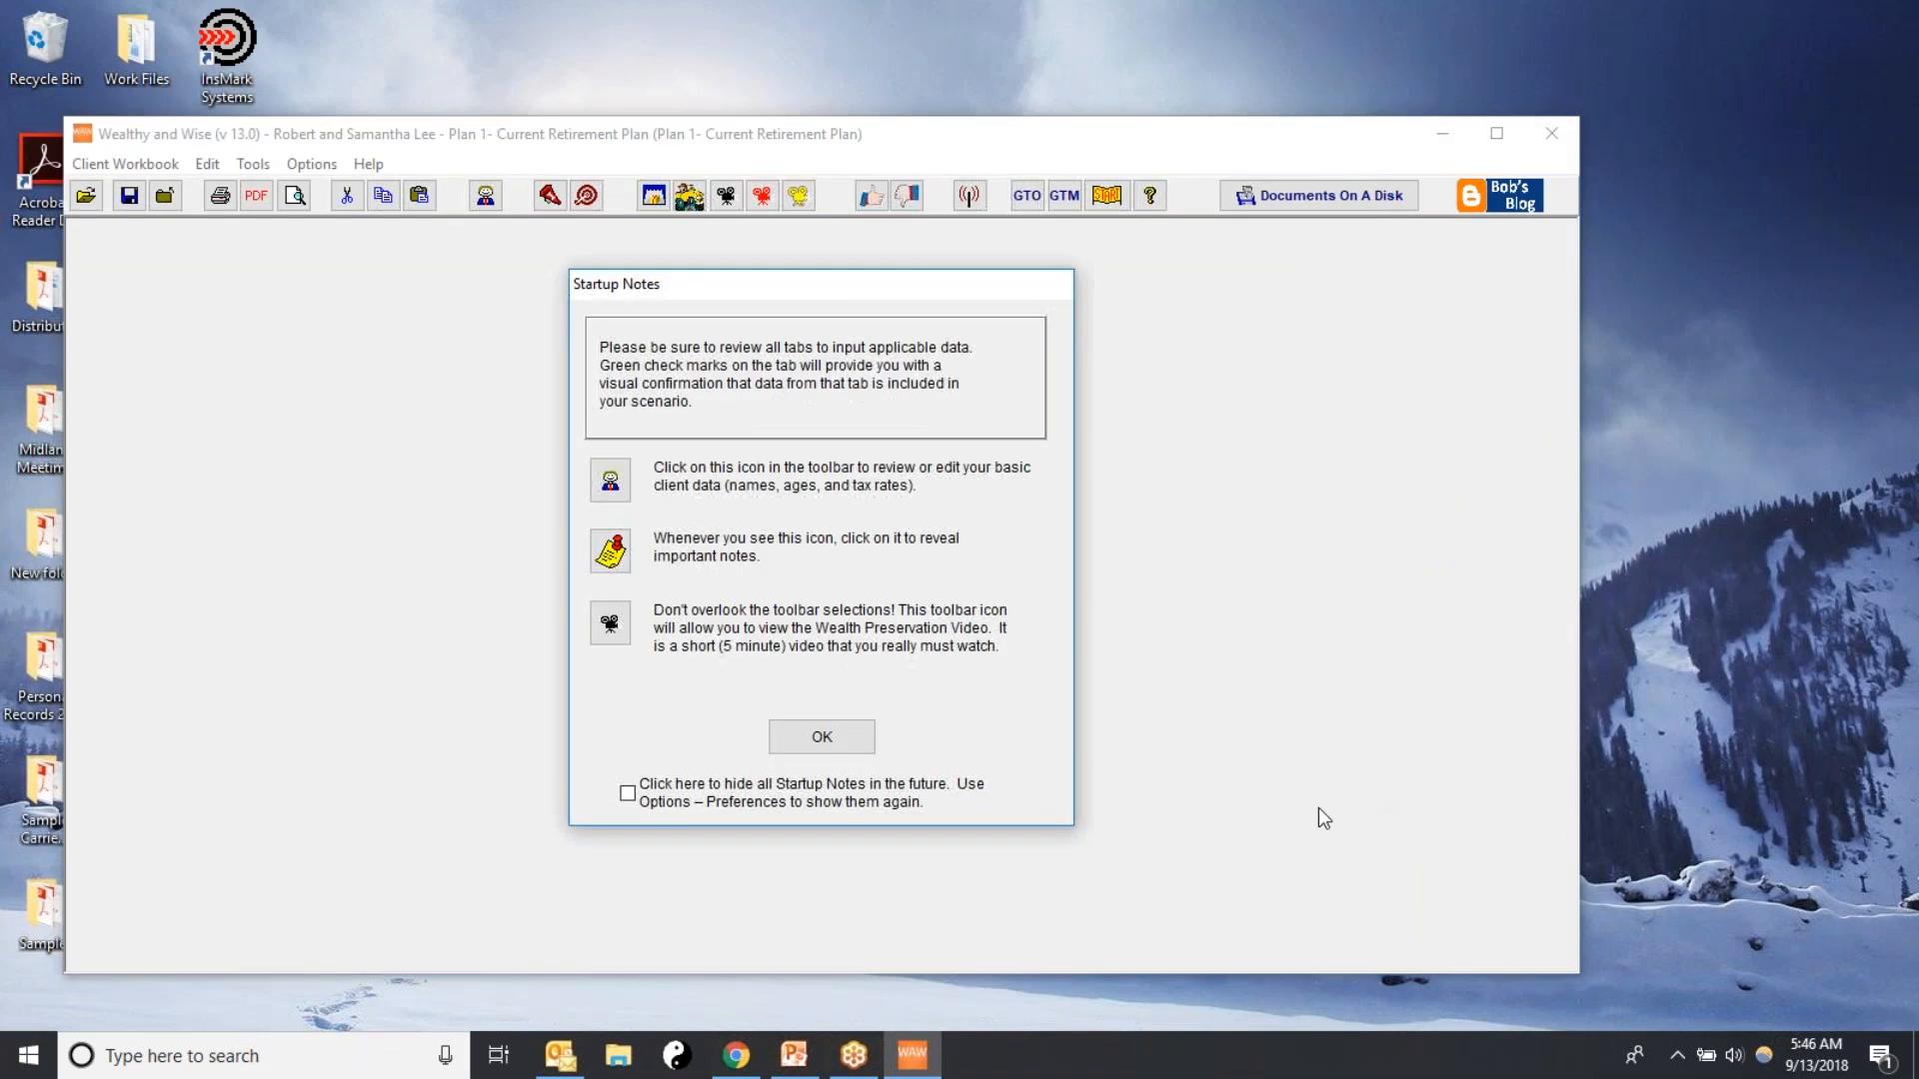
click(832, 743)
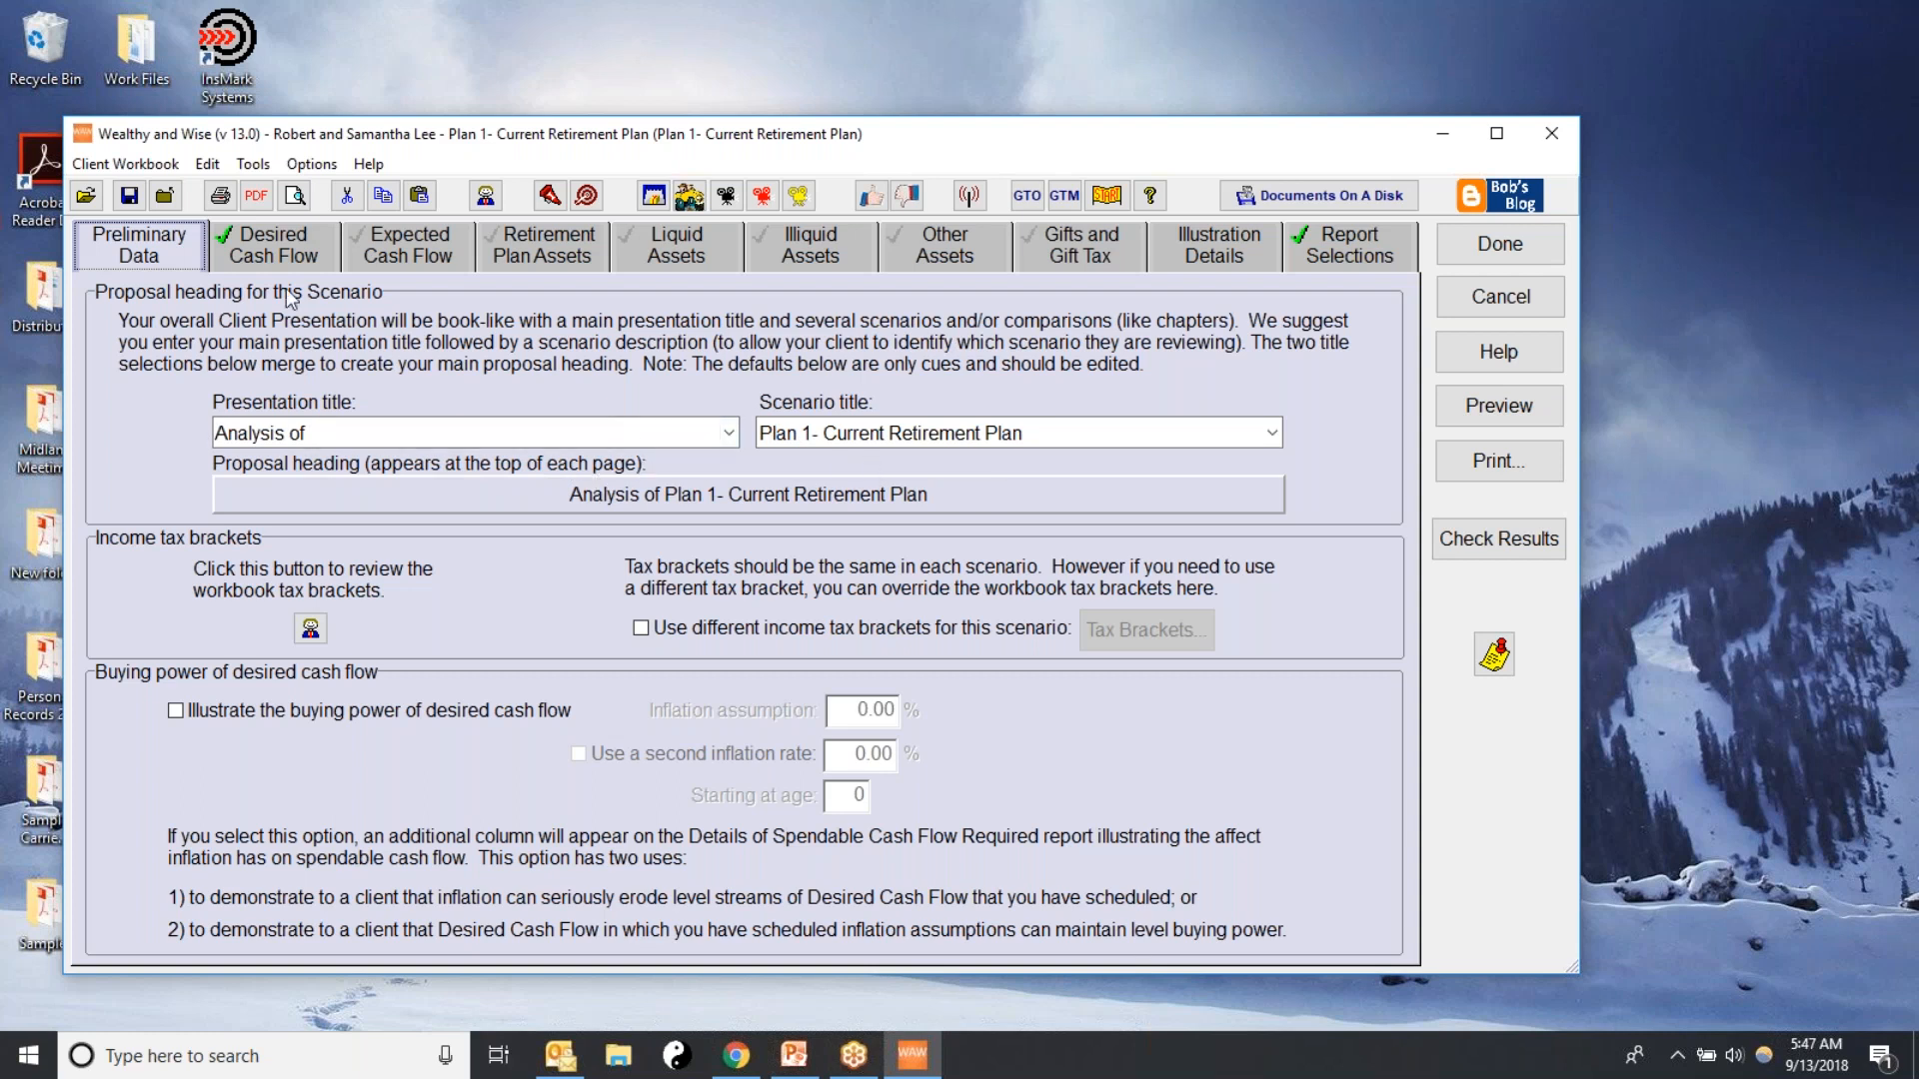
In Desired Cash Flow, categorize cash flow as Spendable or Dedicated and include Living Expenses as spendable cash flow
click(245, 262)
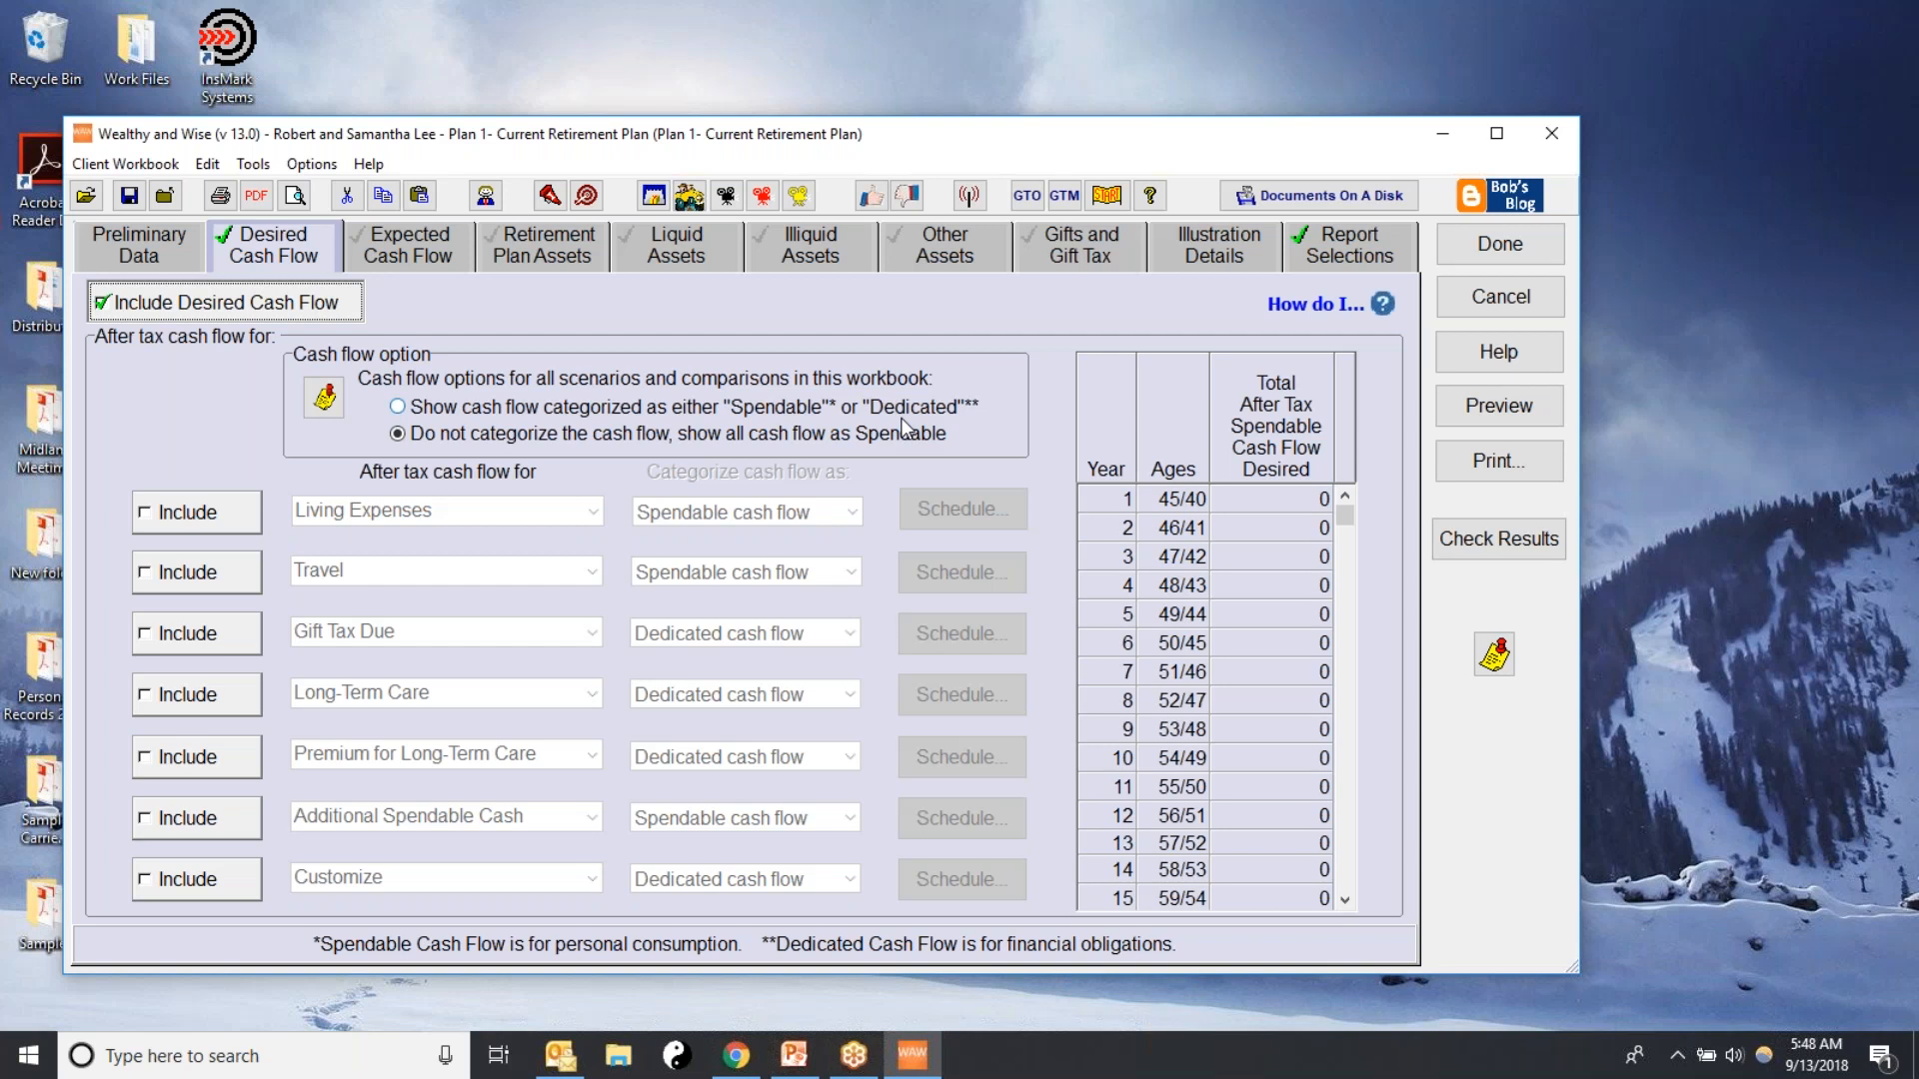
click(397, 407)
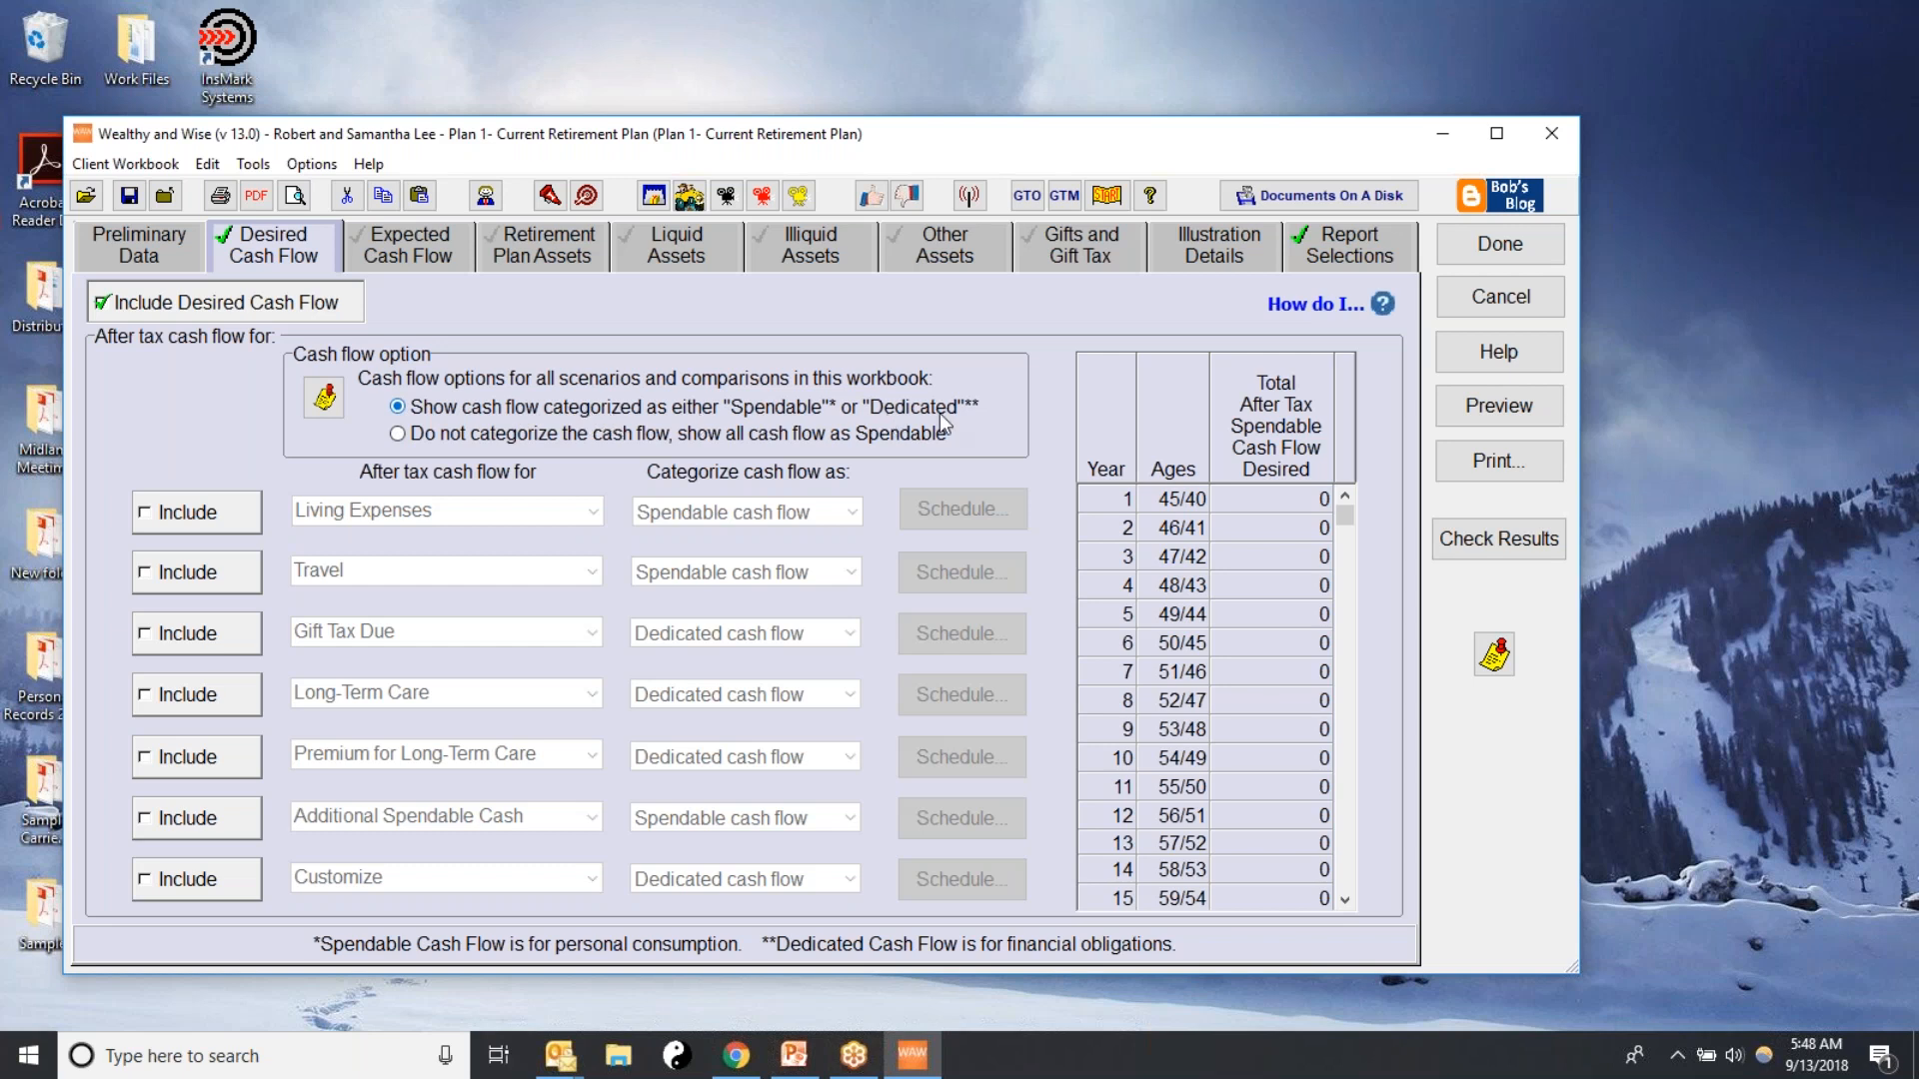
click(147, 513)
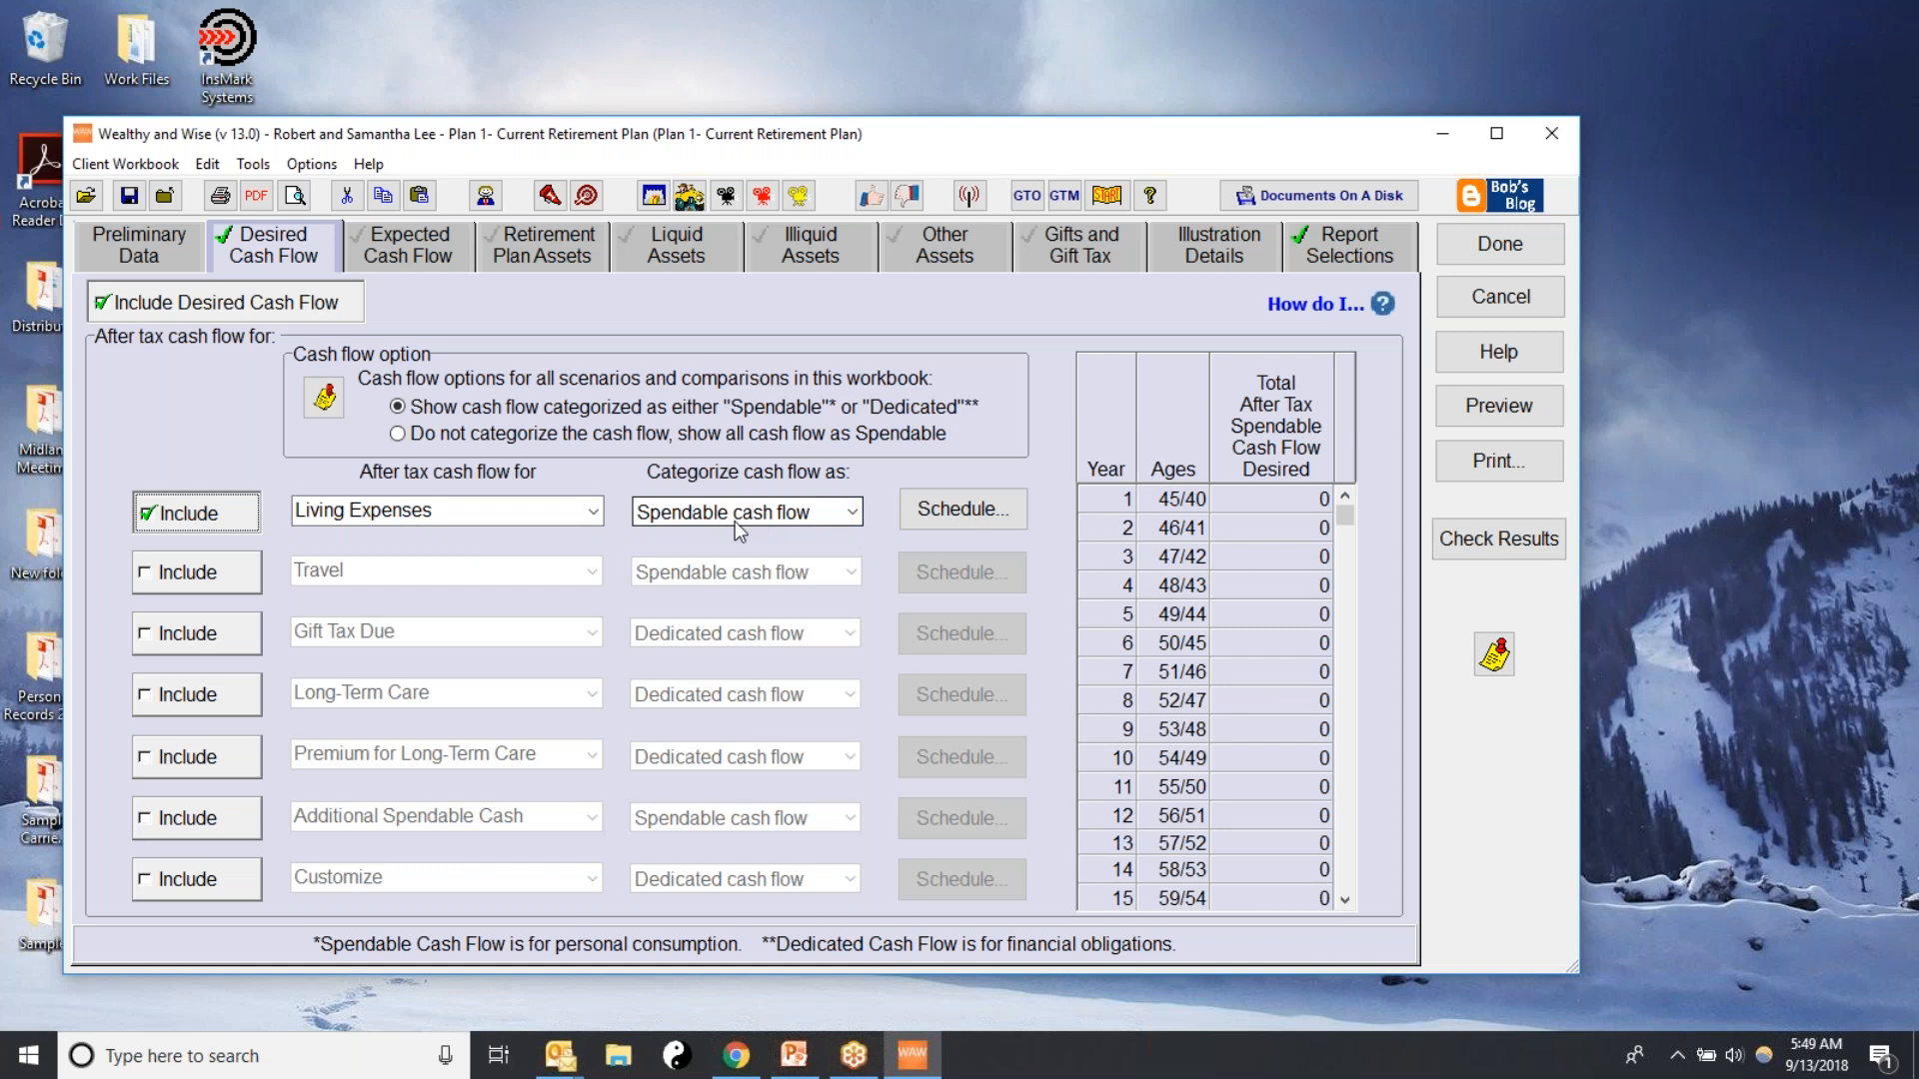
click(855, 516)
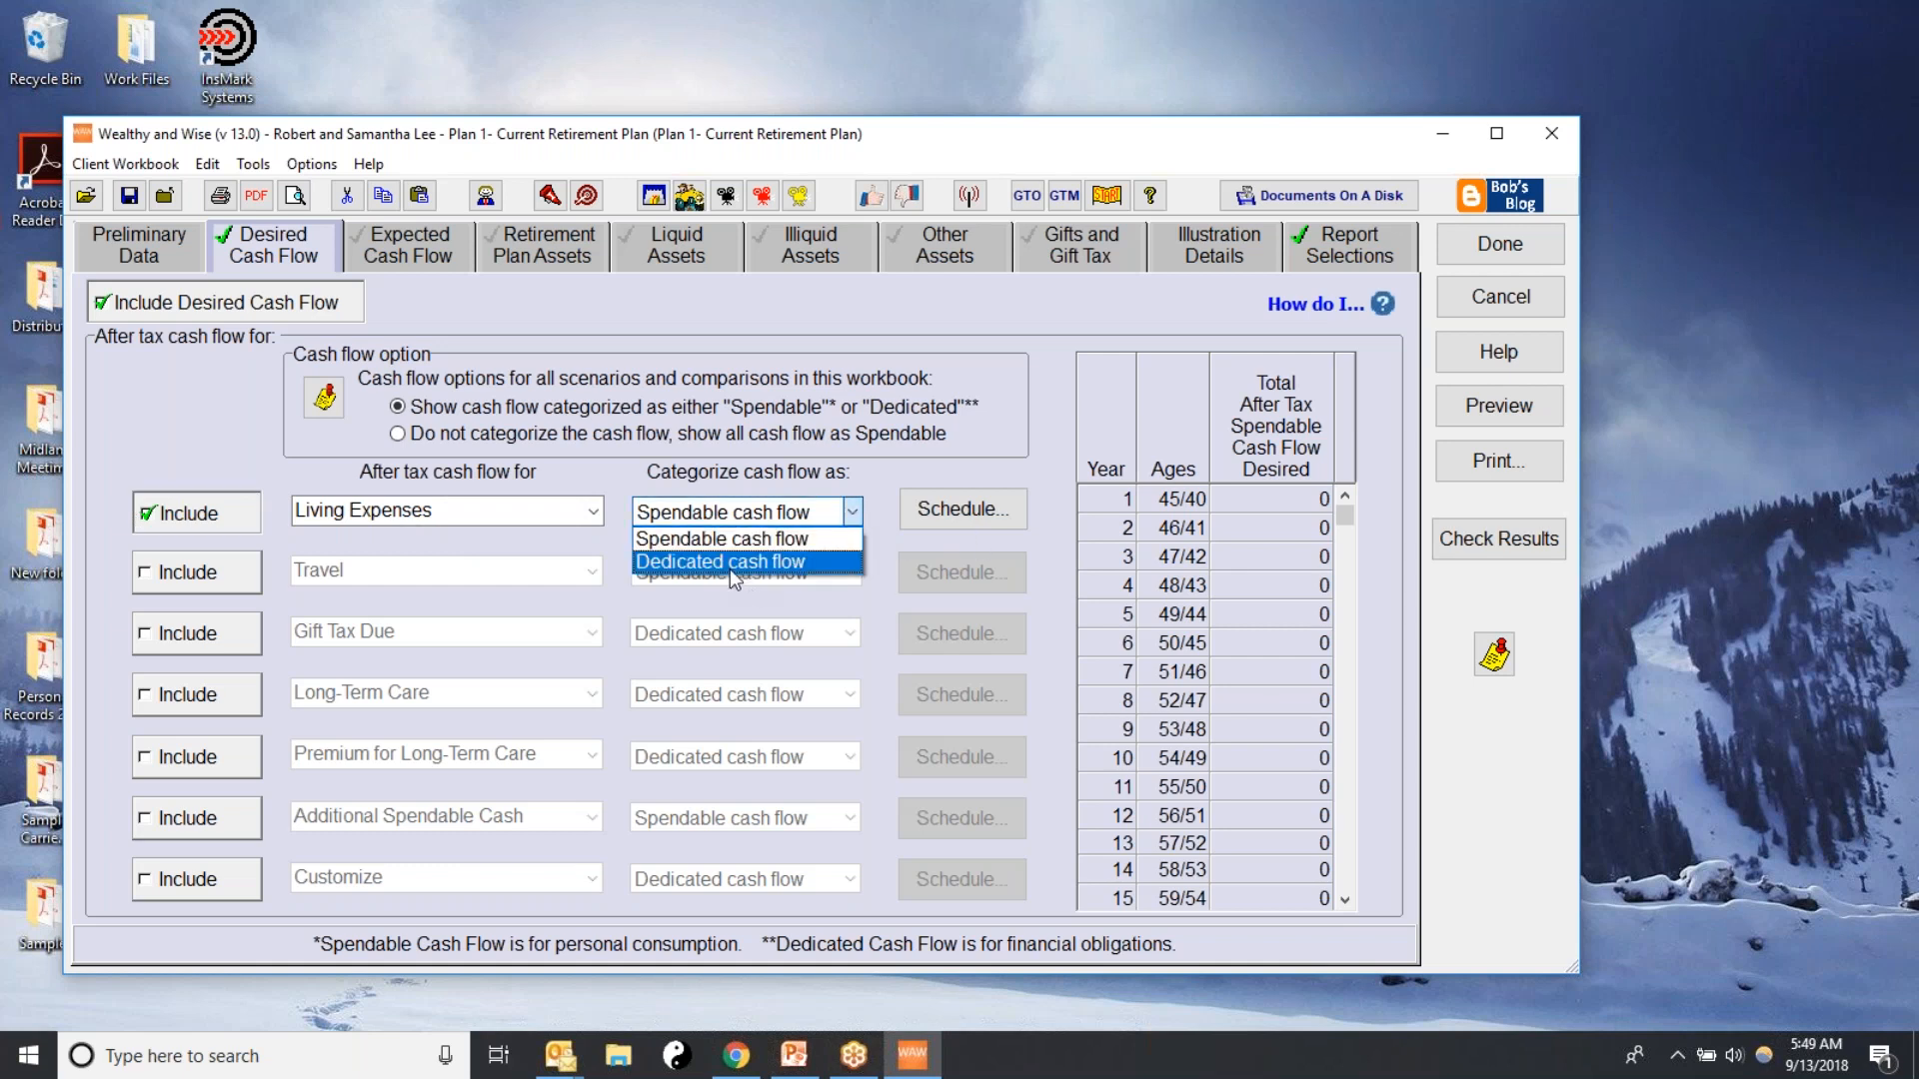
click(693, 540)
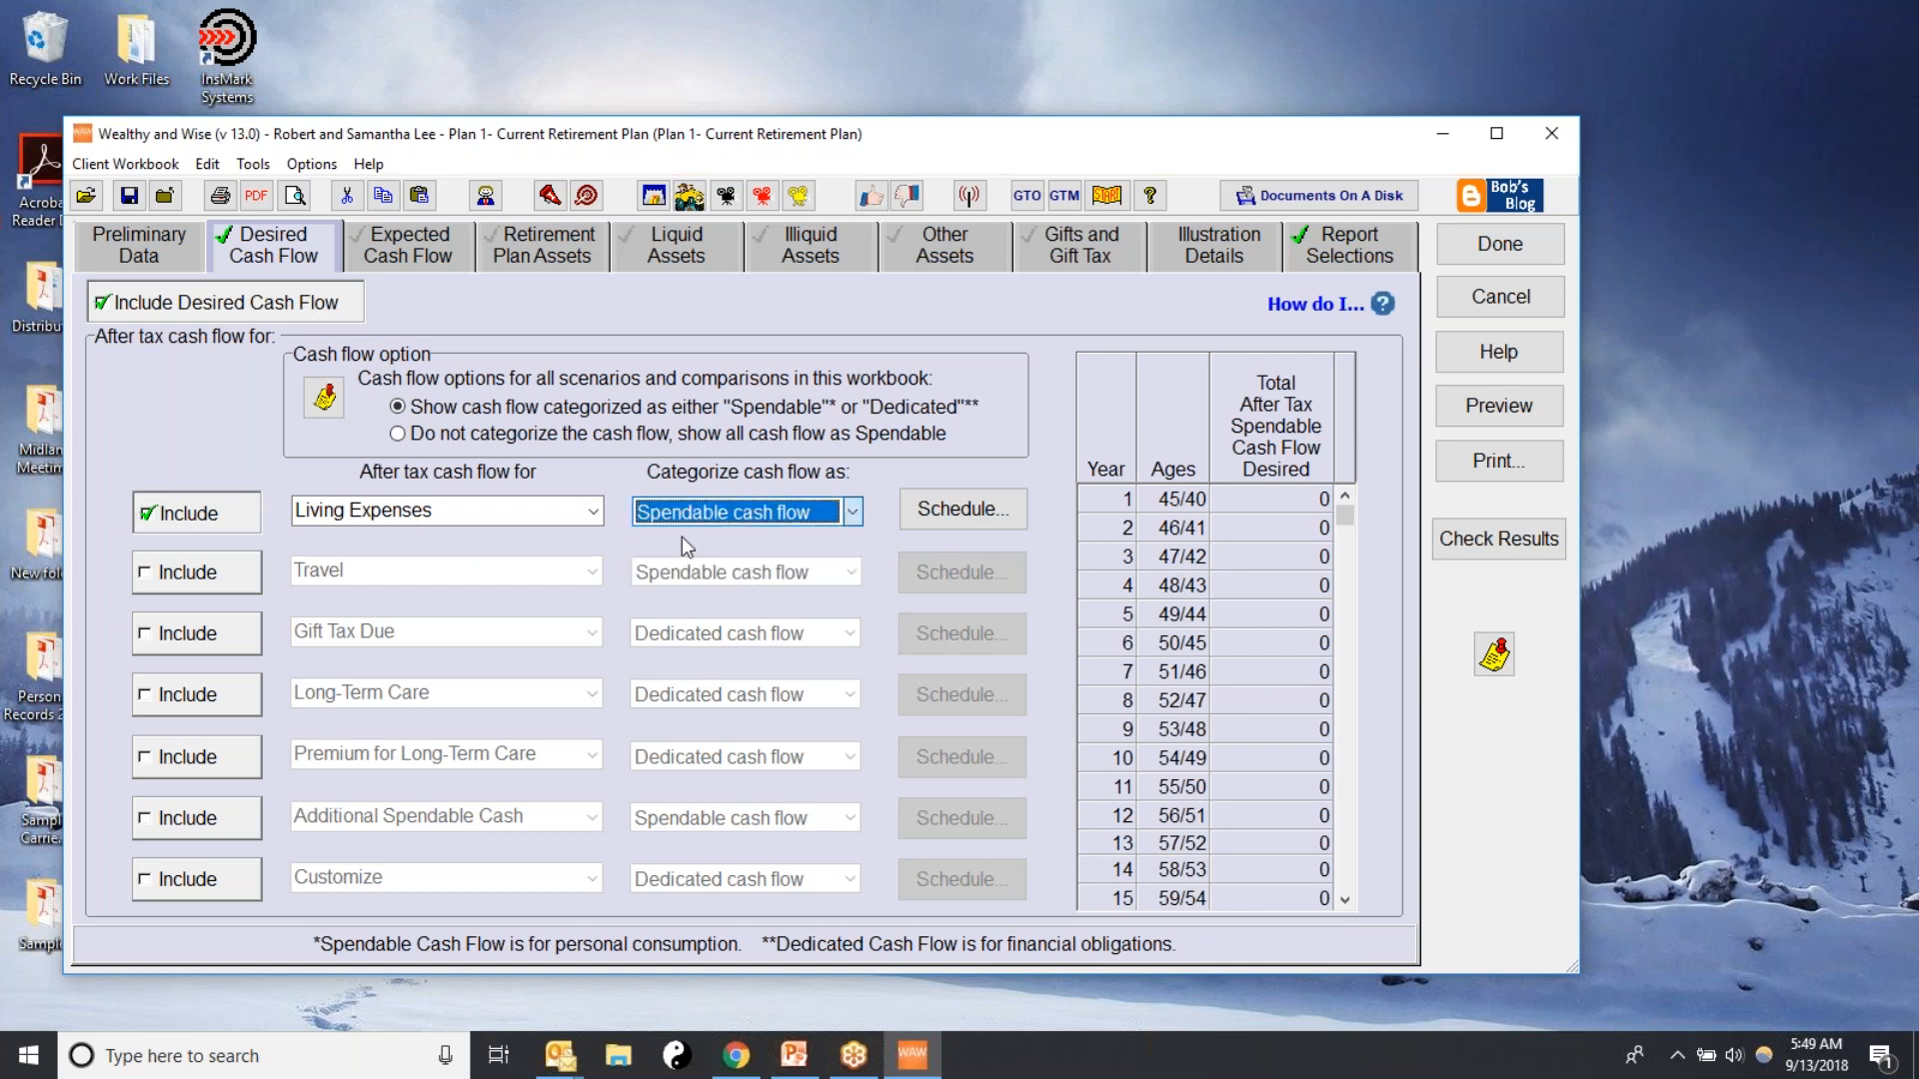
Schedule a level $250,000 of living expenses in all retirement years and check the yearly values
click(985, 520)
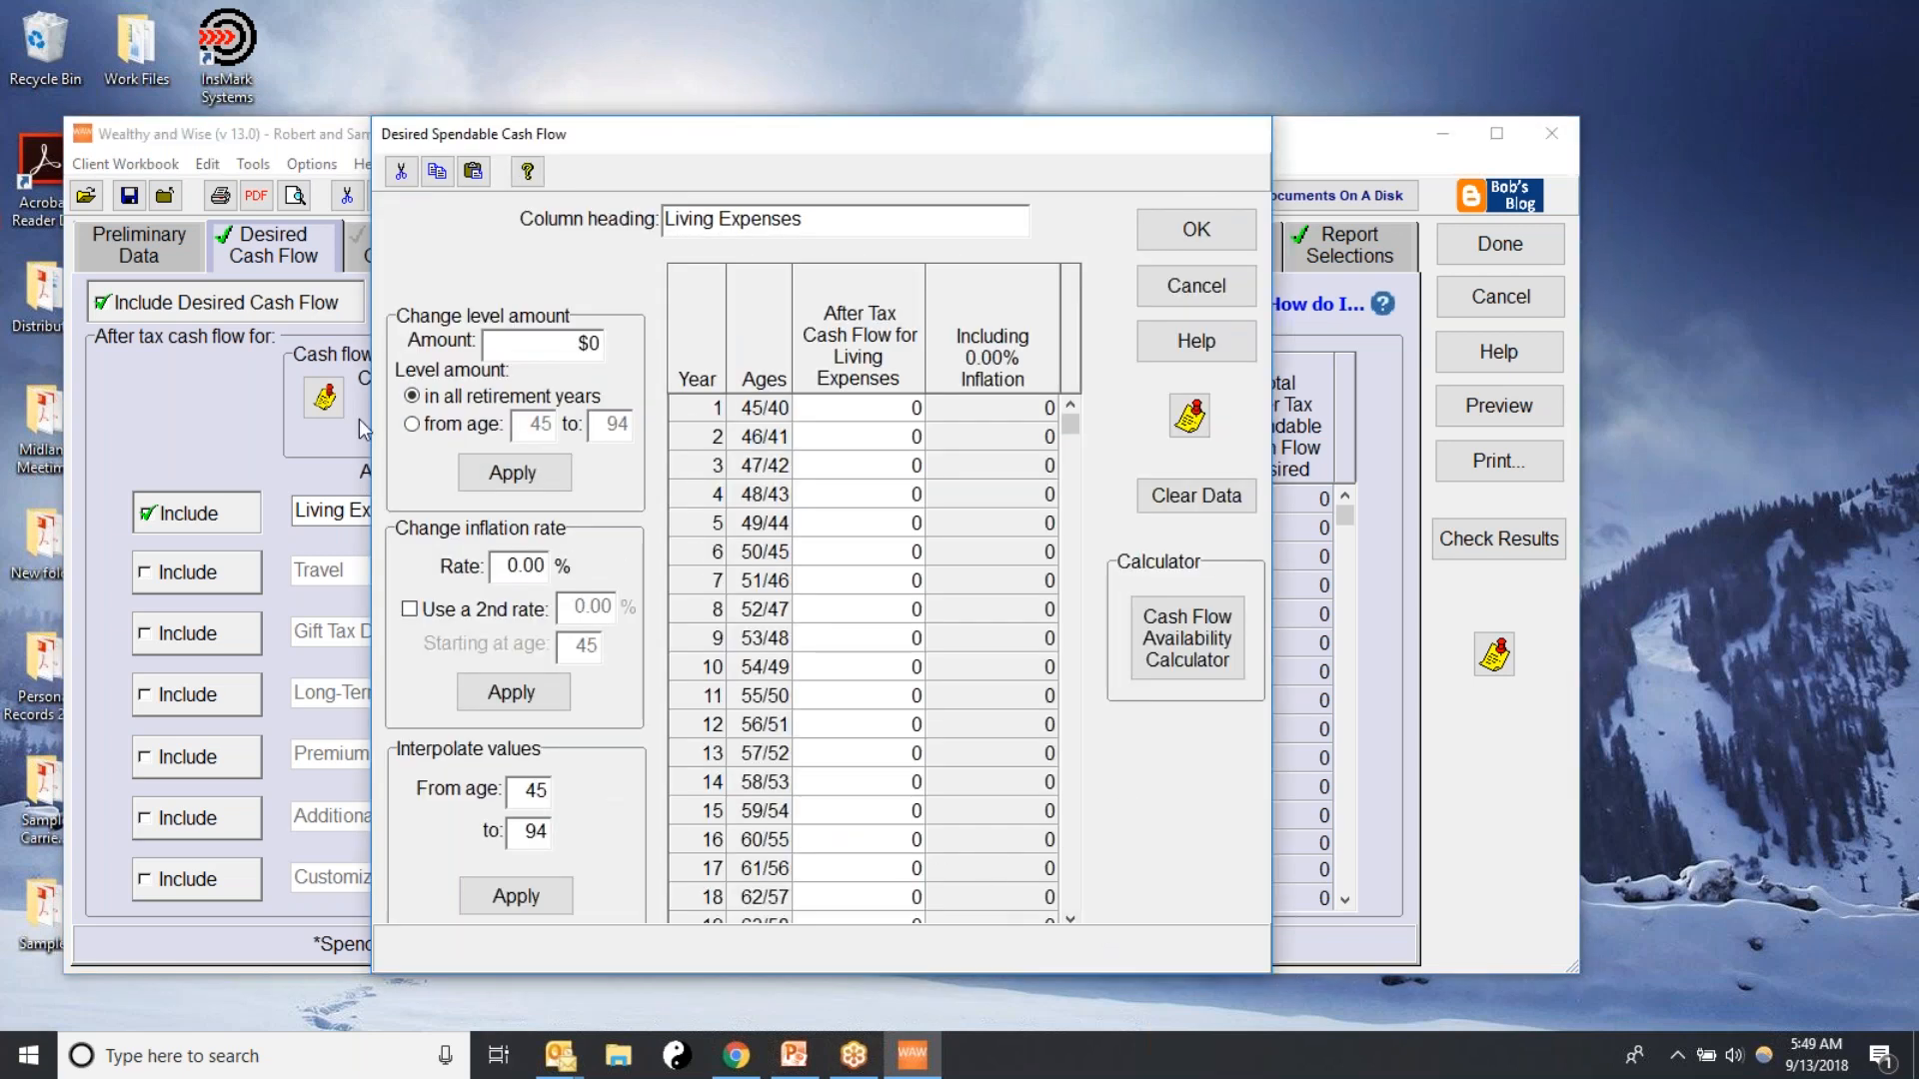
drag(509, 349, 1053, 350)
text(250000)
click(412, 397)
click(489, 478)
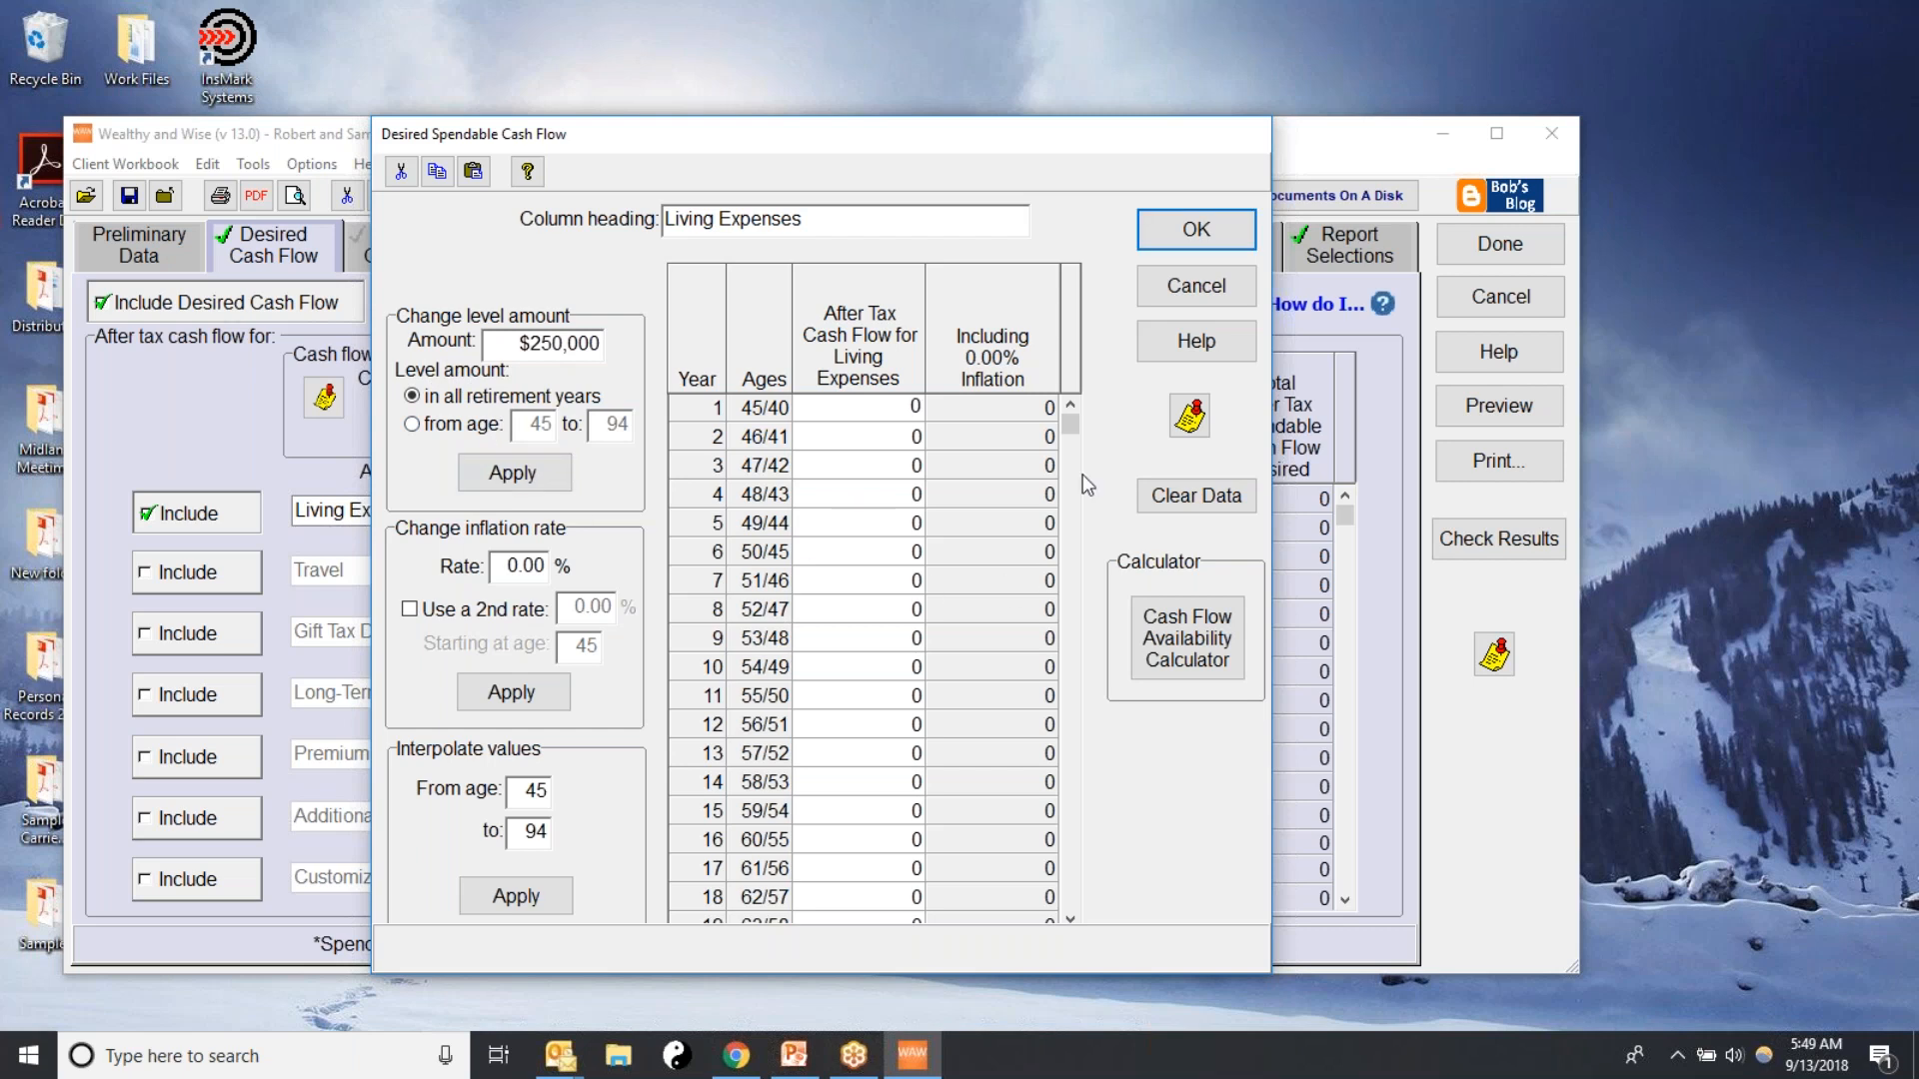
drag(1073, 428, 1070, 556)
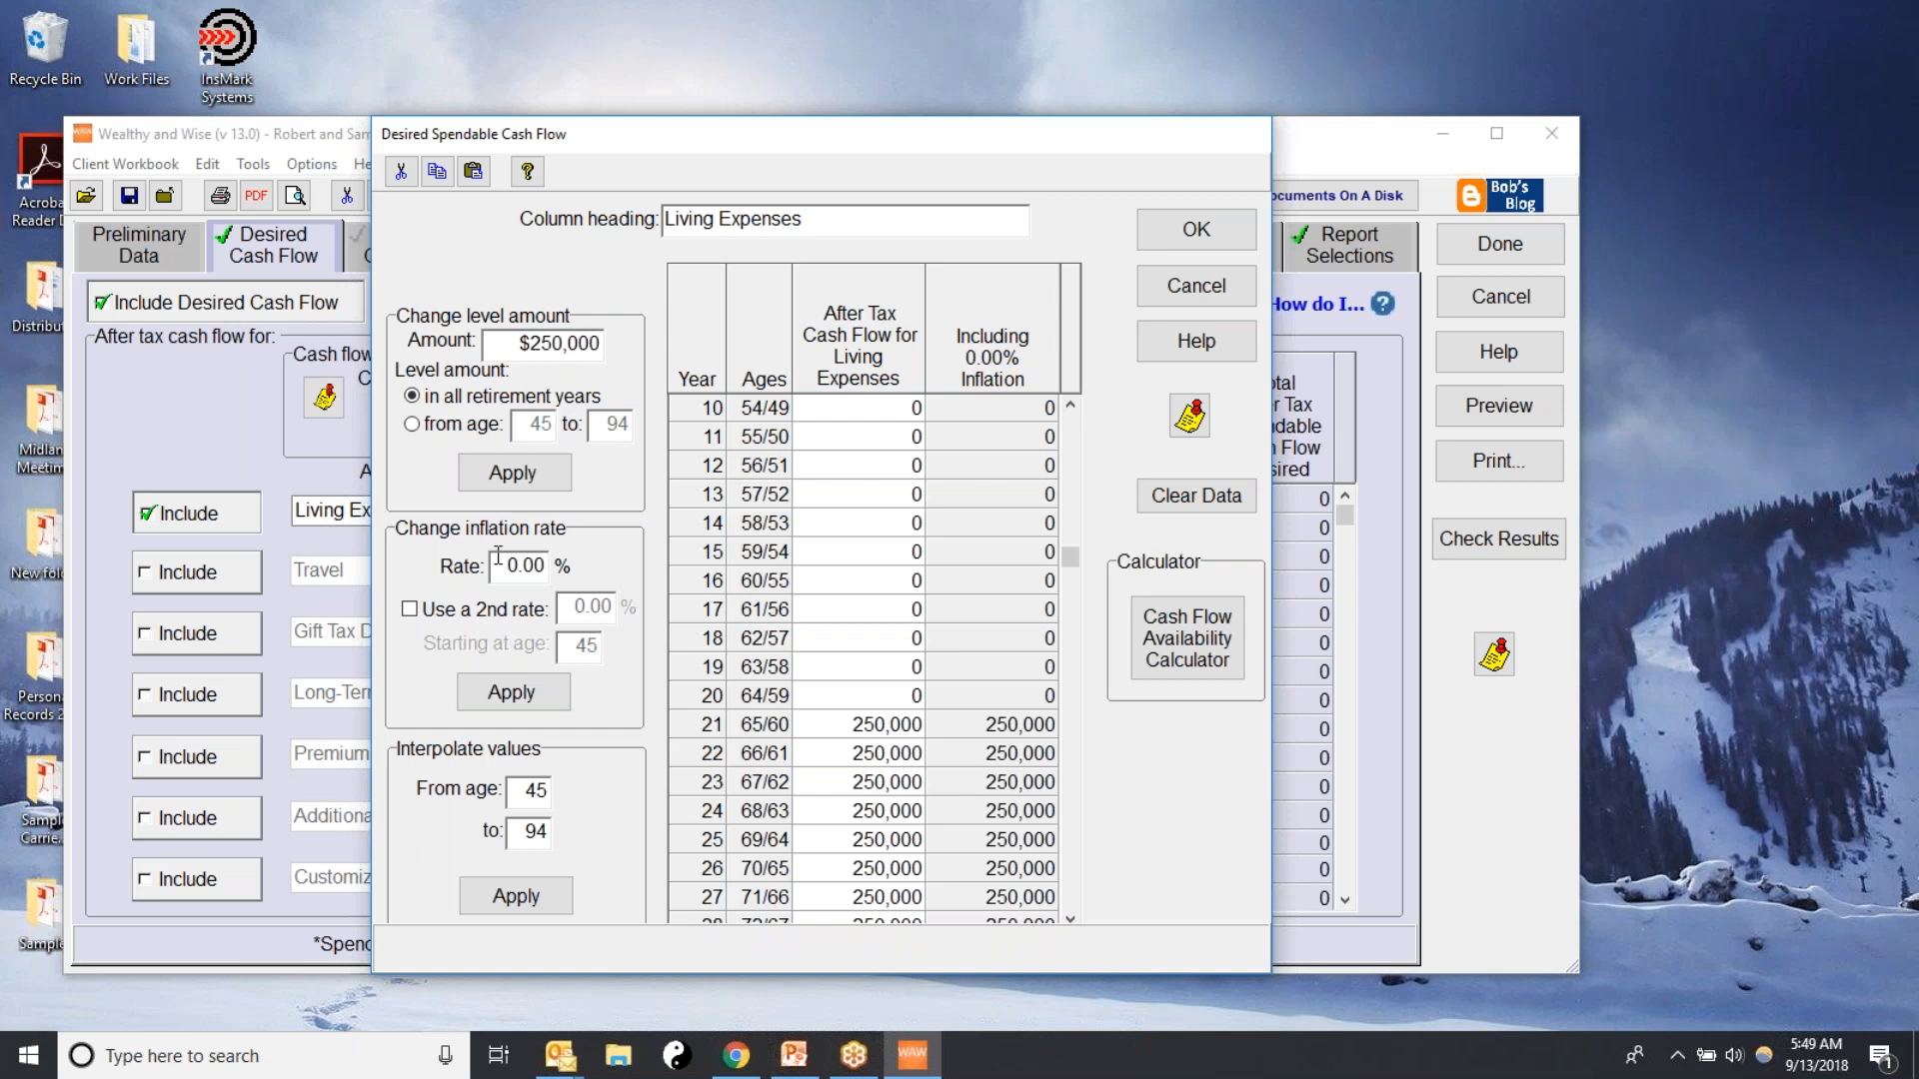
Apply a 3% inflation rate to the living expenses schedule and review the inflated retirement-year amounts
drag(498, 565, 598, 562)
drag(1071, 556, 1071, 411)
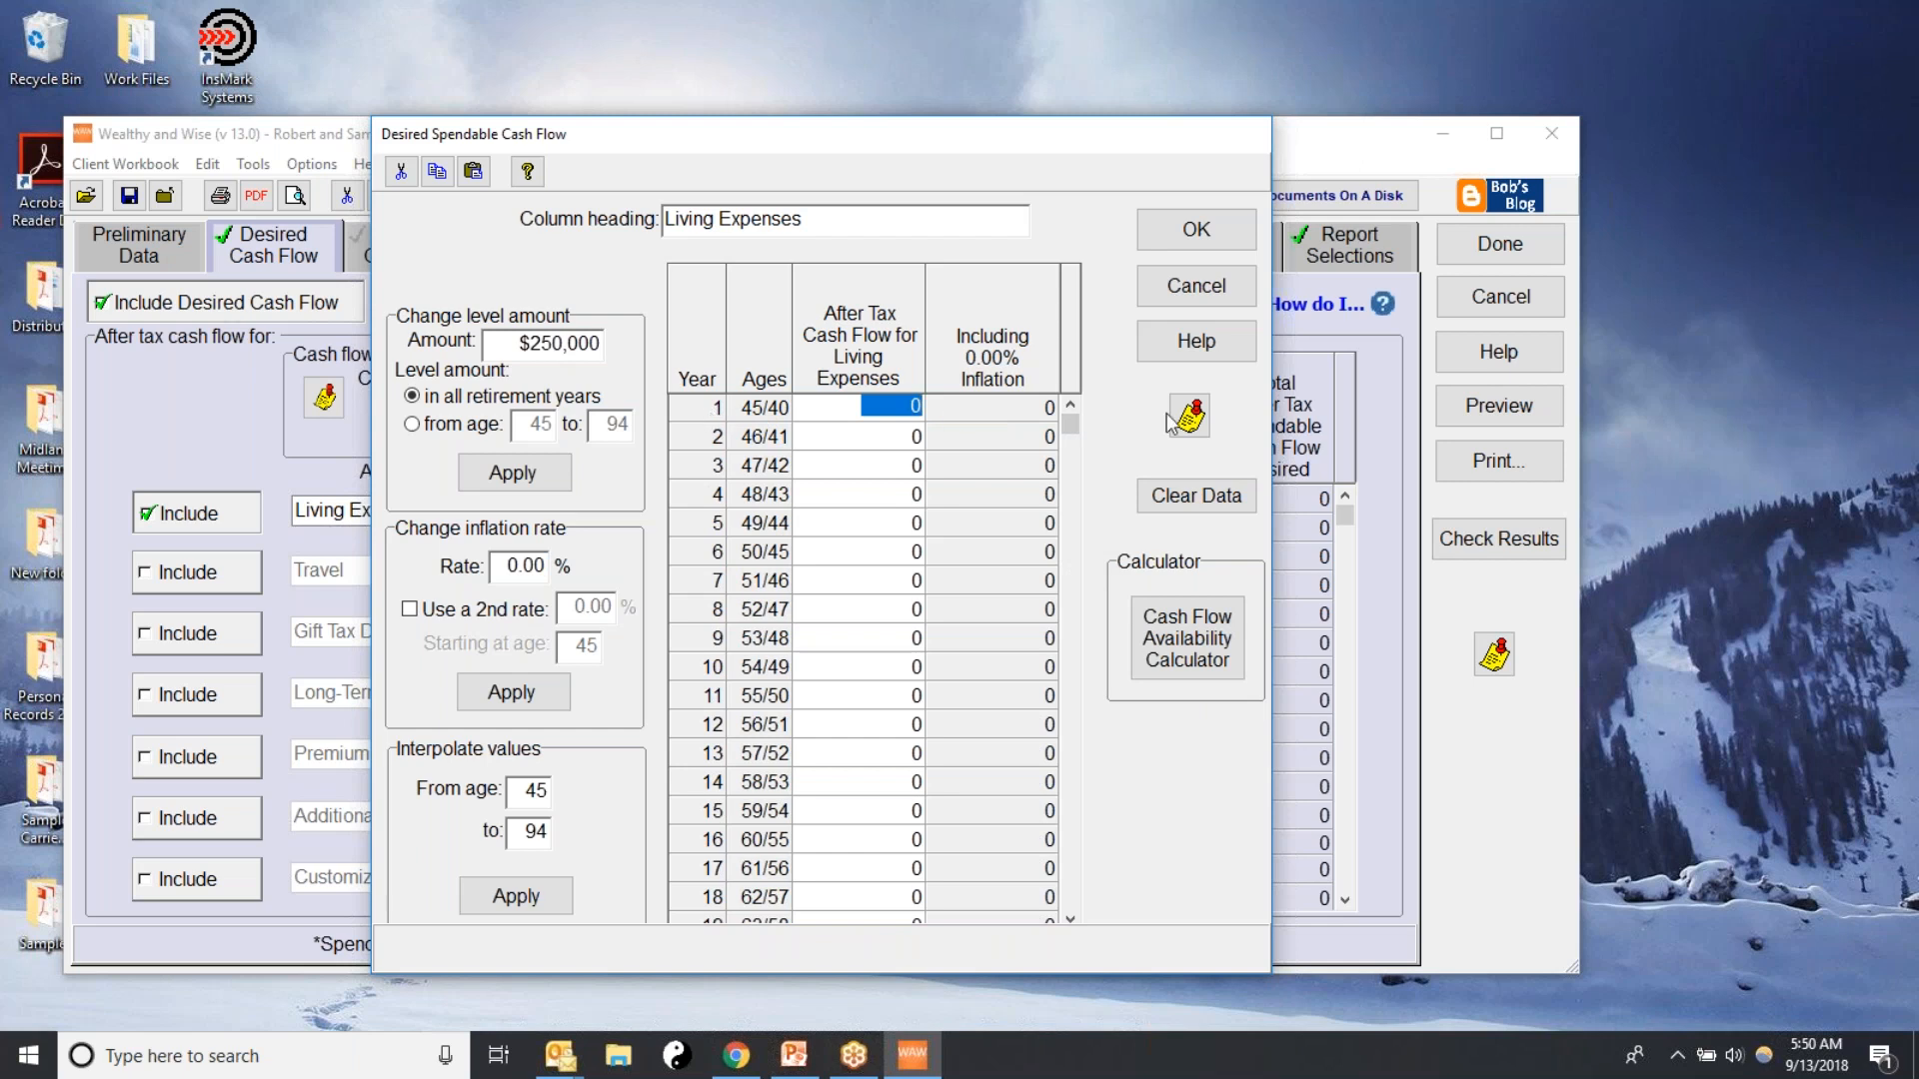
drag(1070, 419, 1071, 616)
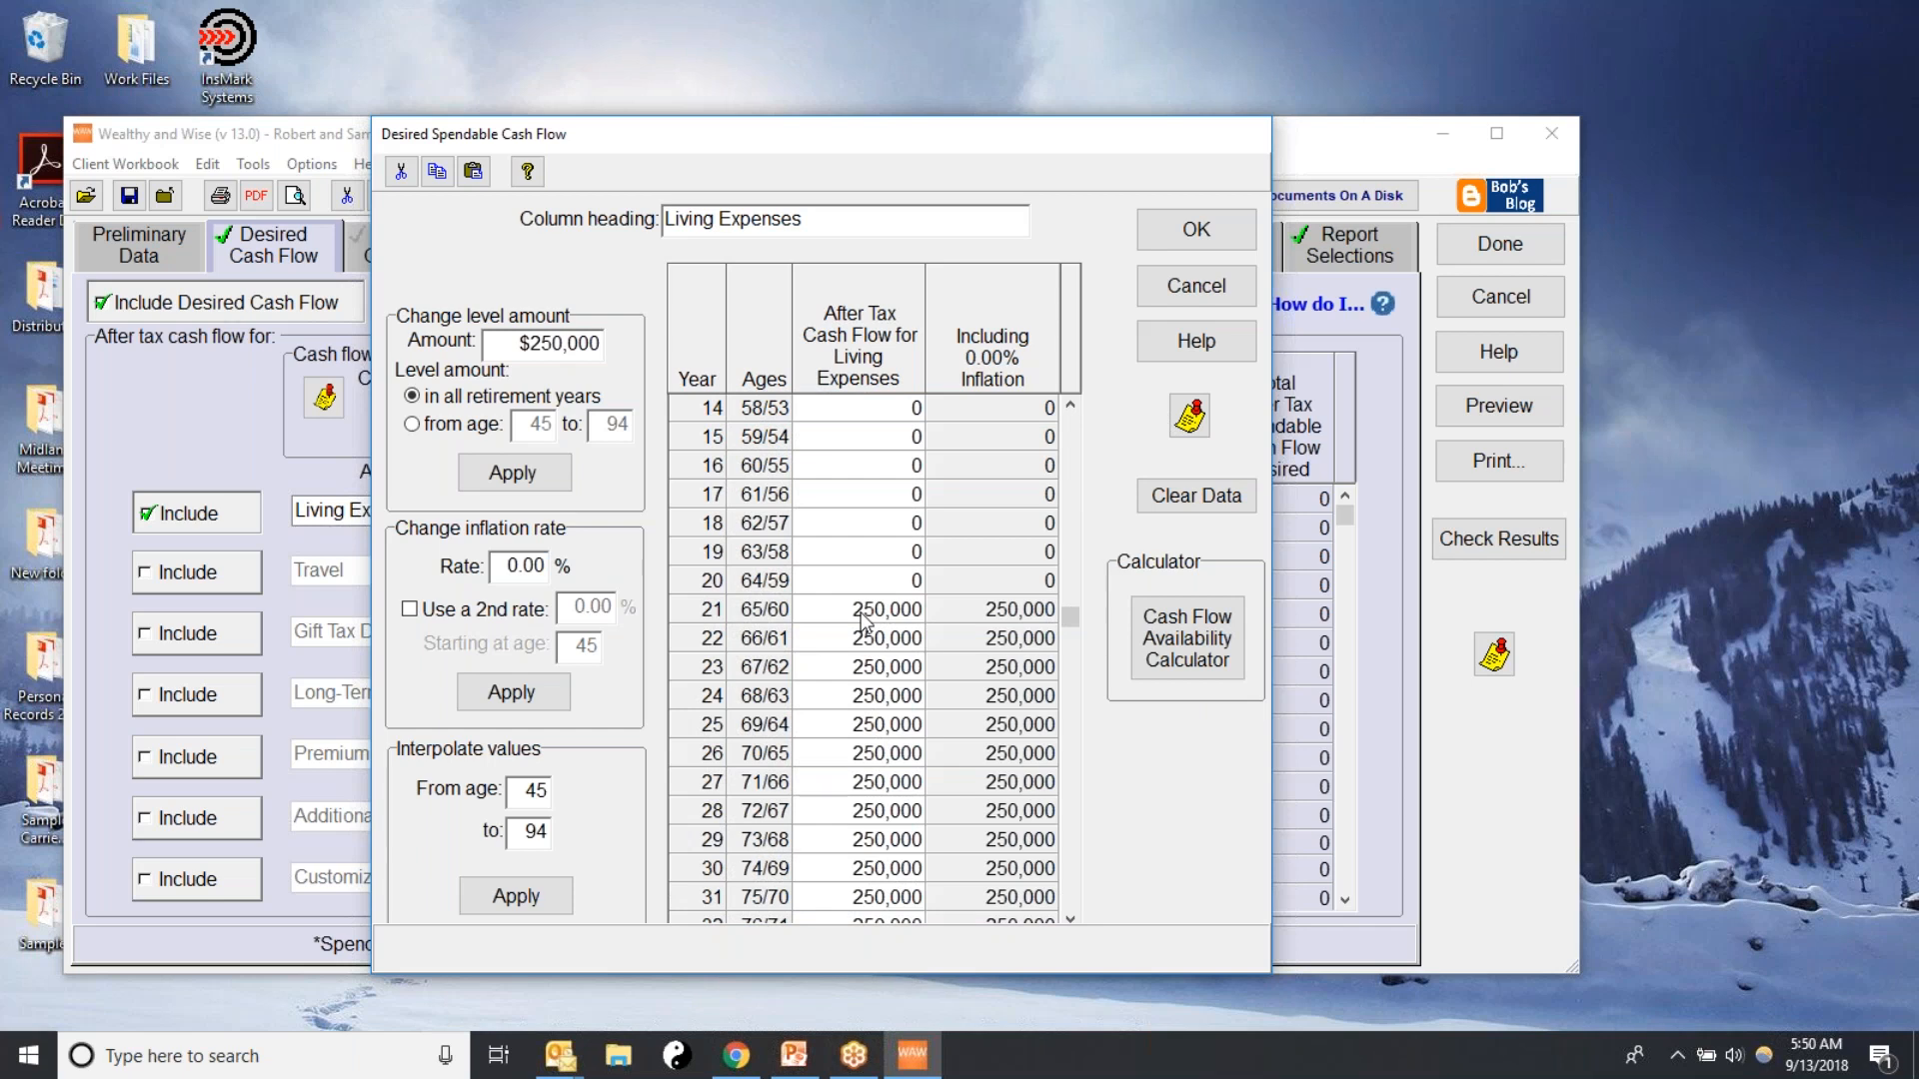
drag(514, 571, 648, 563)
text(3)
click(512, 693)
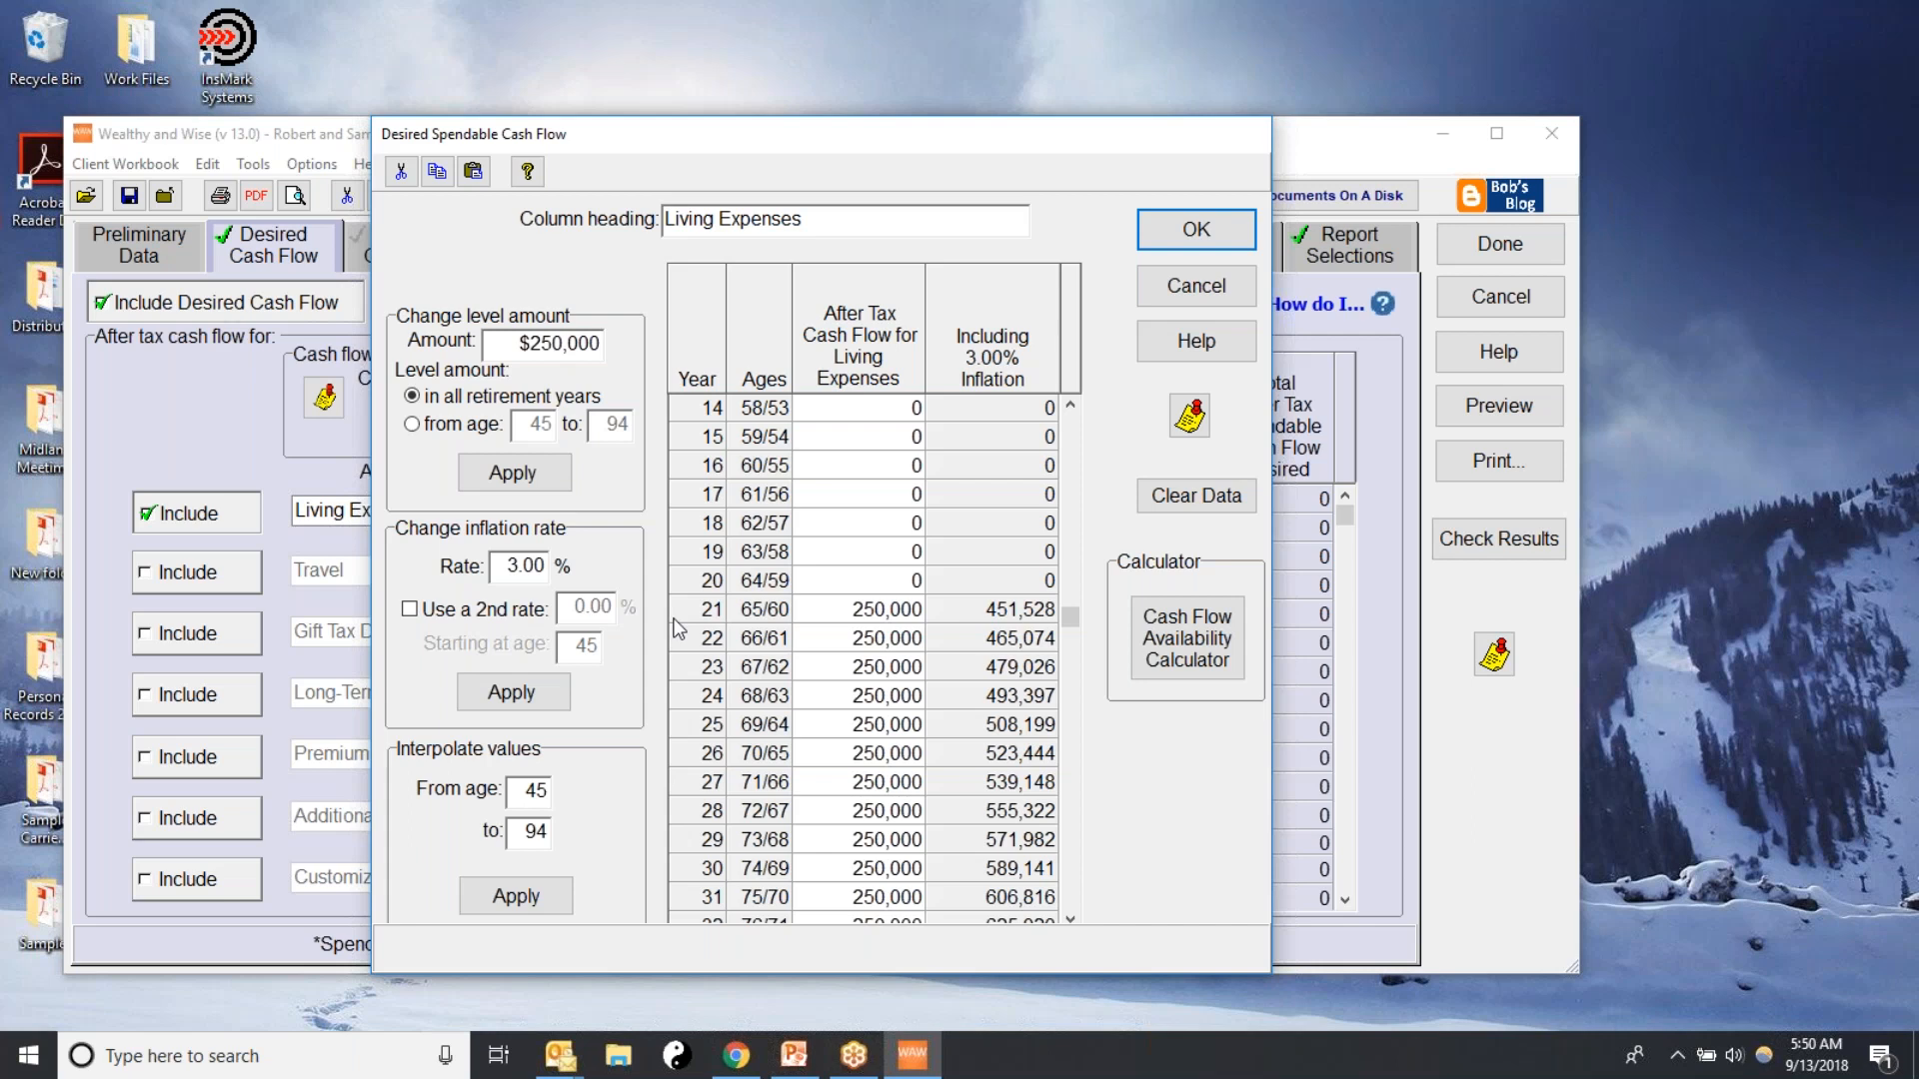
drag(1061, 620, 1075, 571)
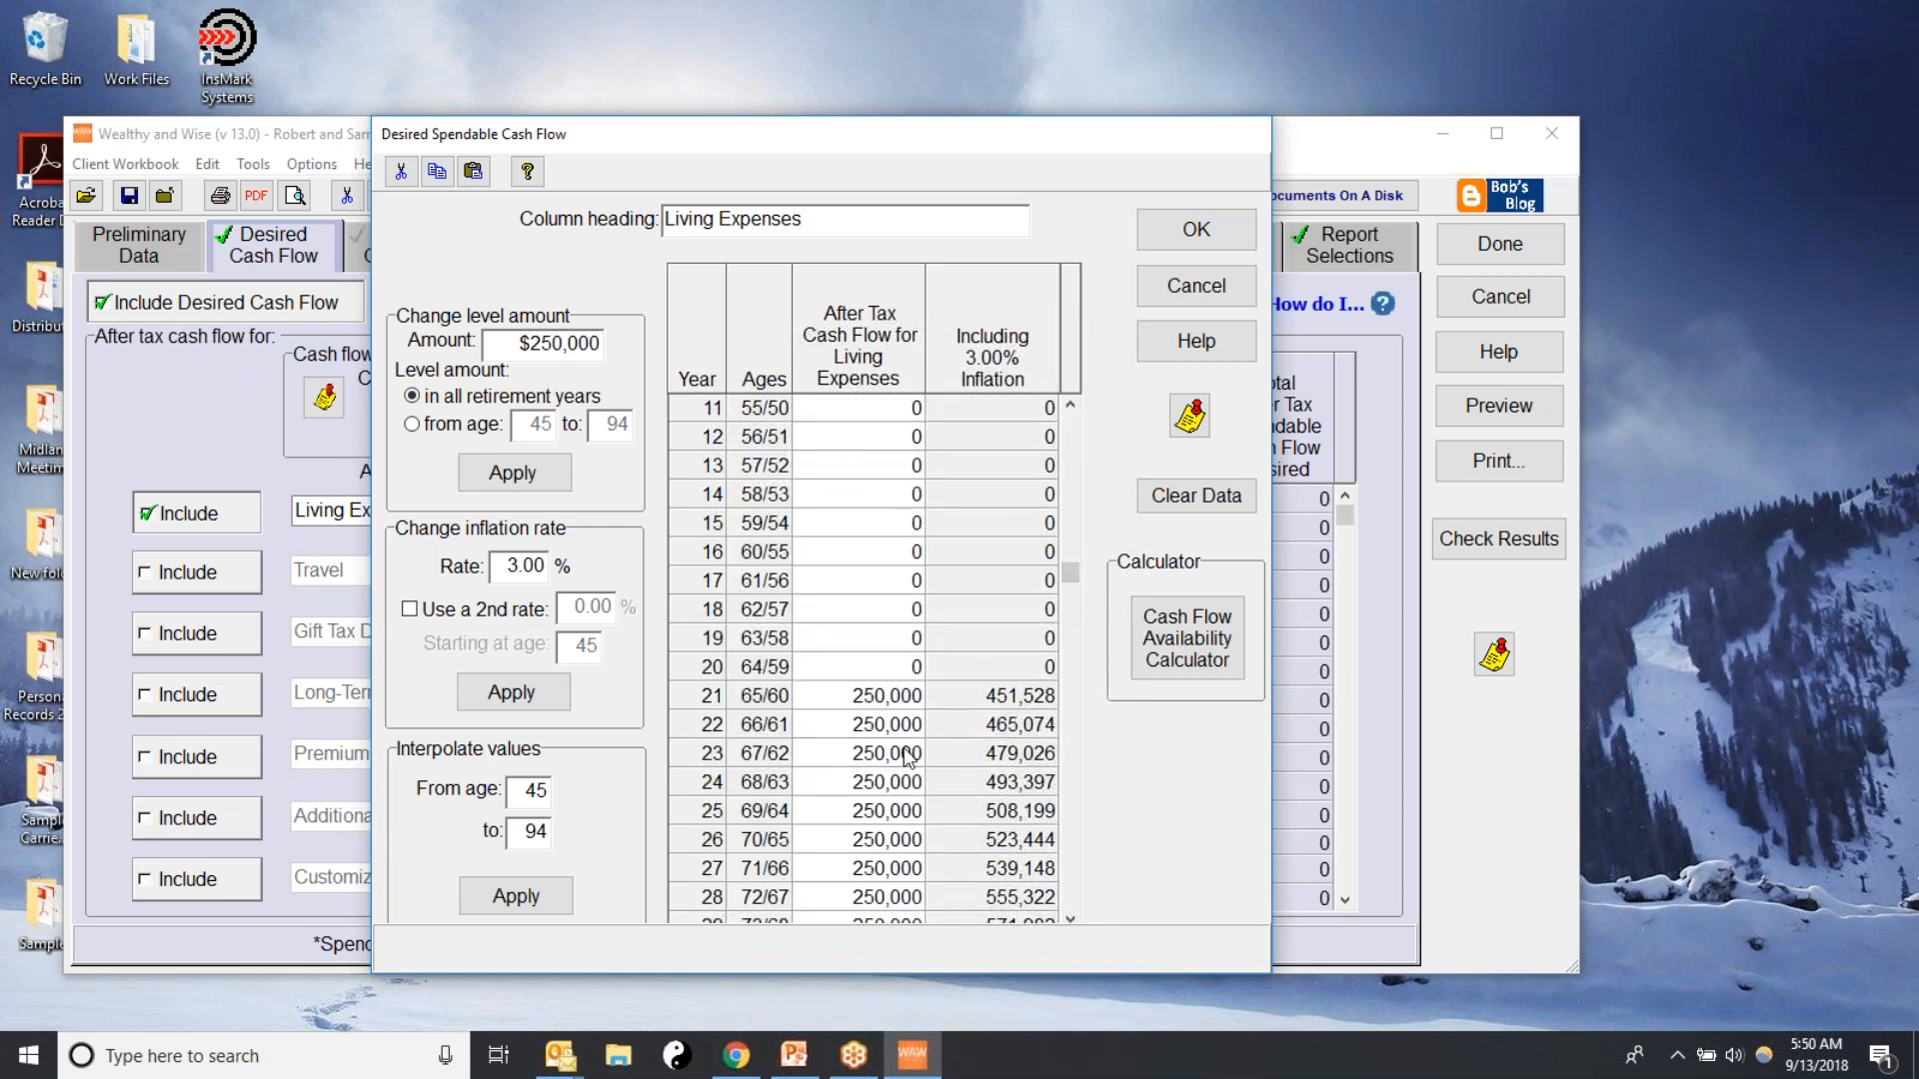
Reset the living expenses inflation rate to 0% and apply it
drag(495, 565, 654, 558)
text(0)
click(510, 692)
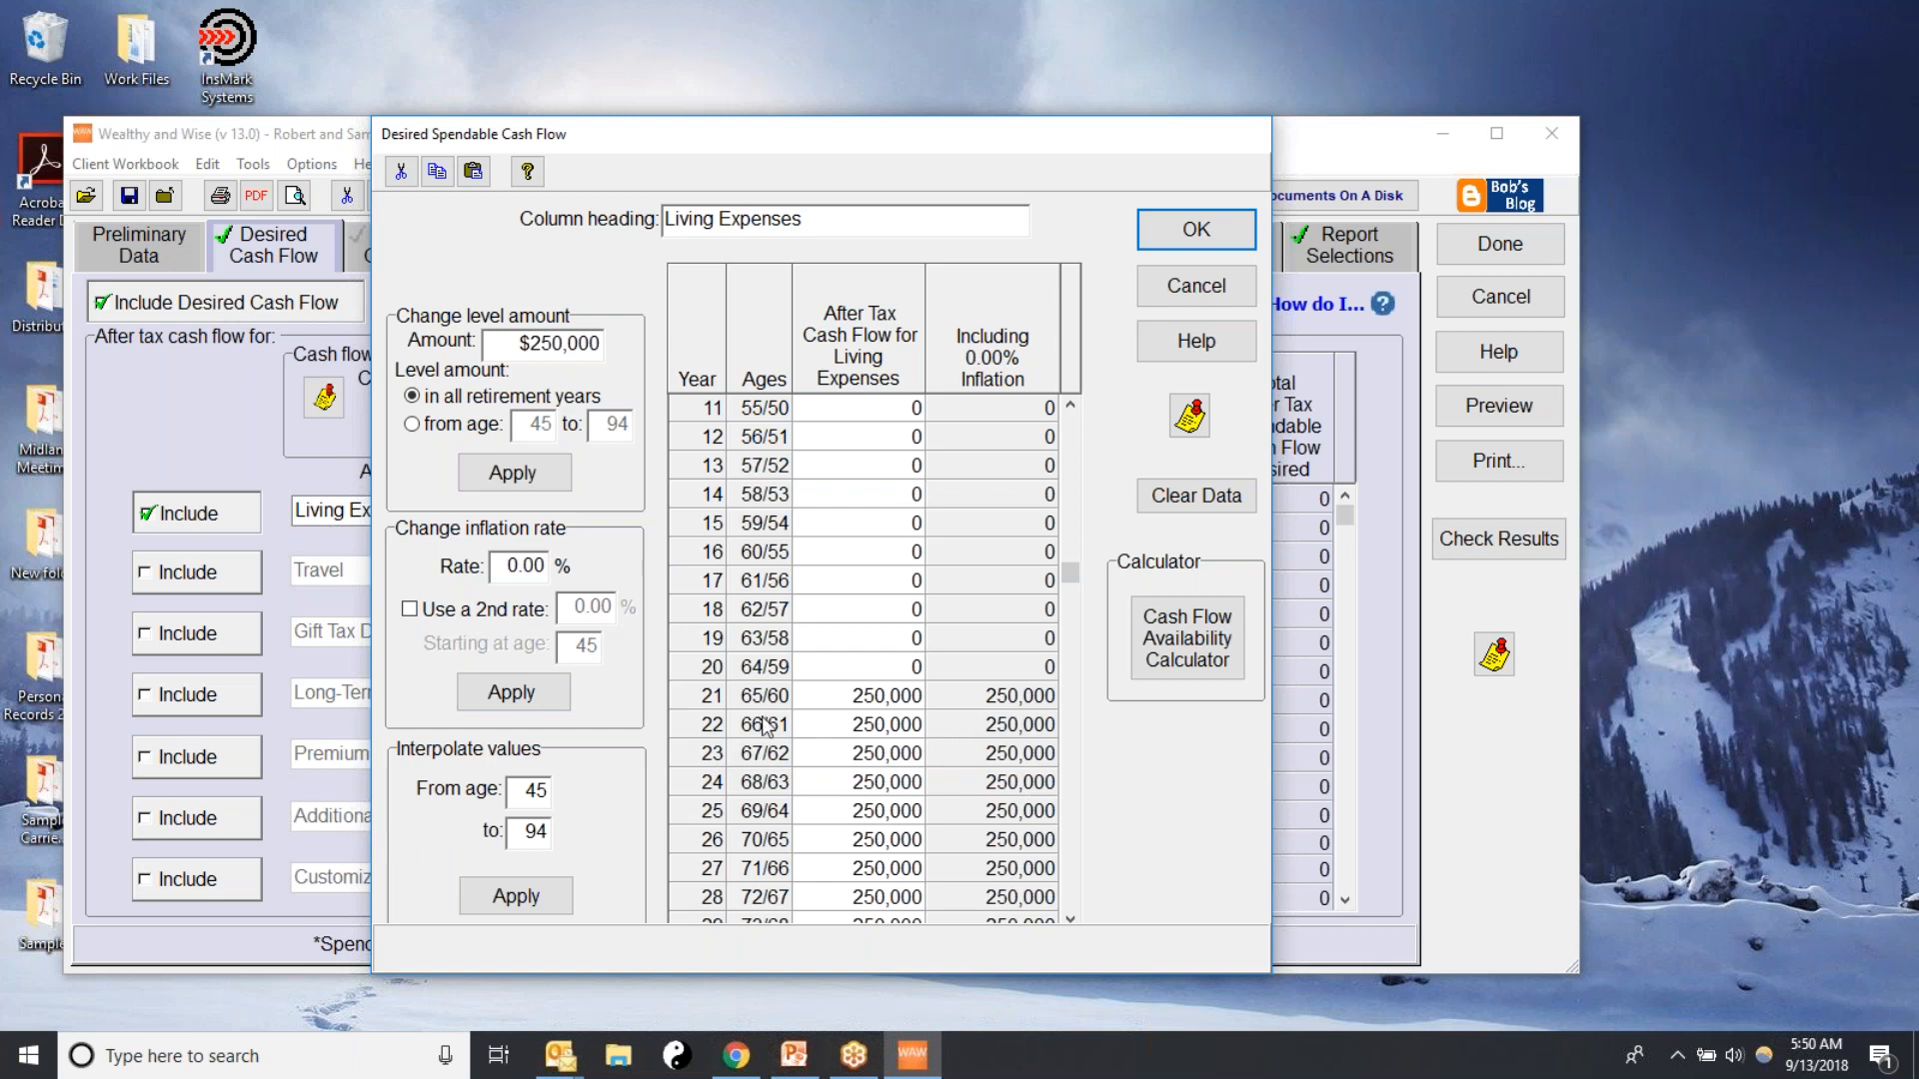
Add a second inflation rate of 3% starting at age 66 to the living expenses schedule, and accept the schedule
click(424, 614)
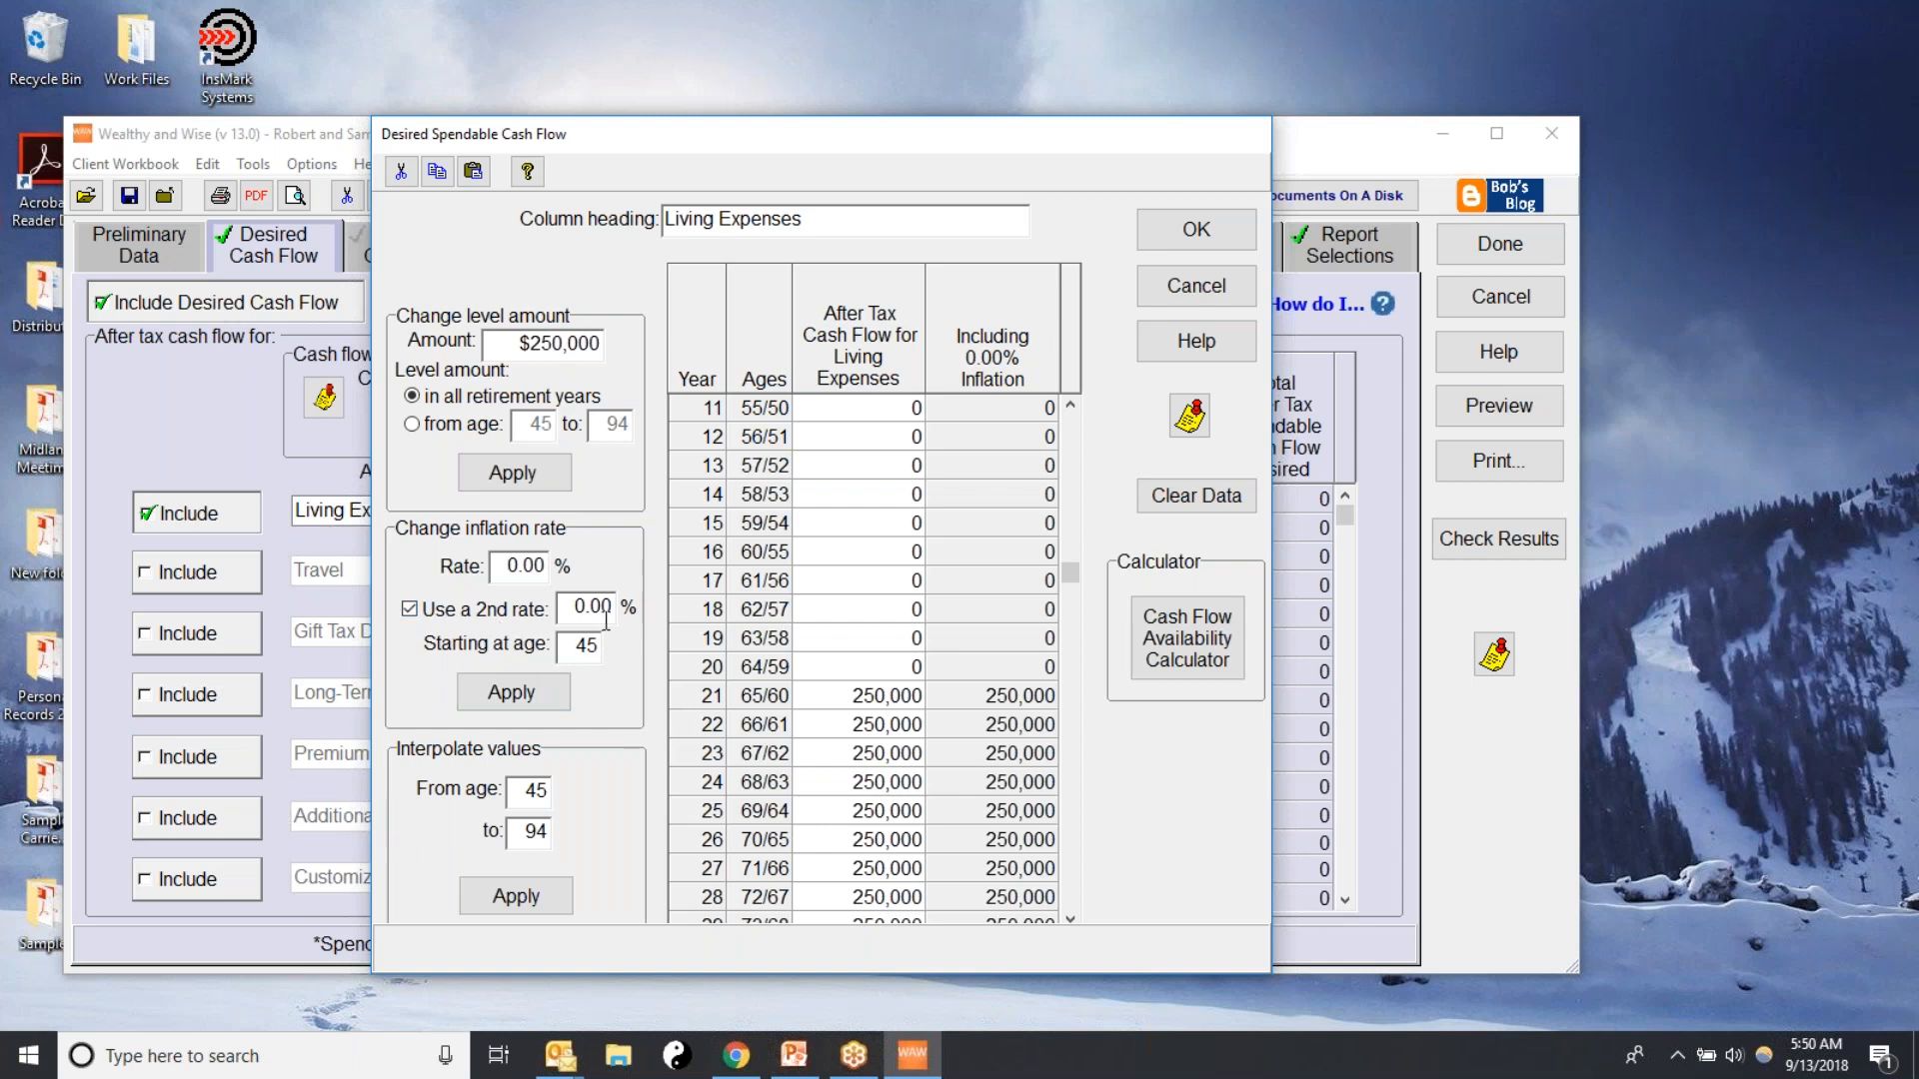
double_click(568, 608)
text(3)
double_click(577, 644)
text(66)
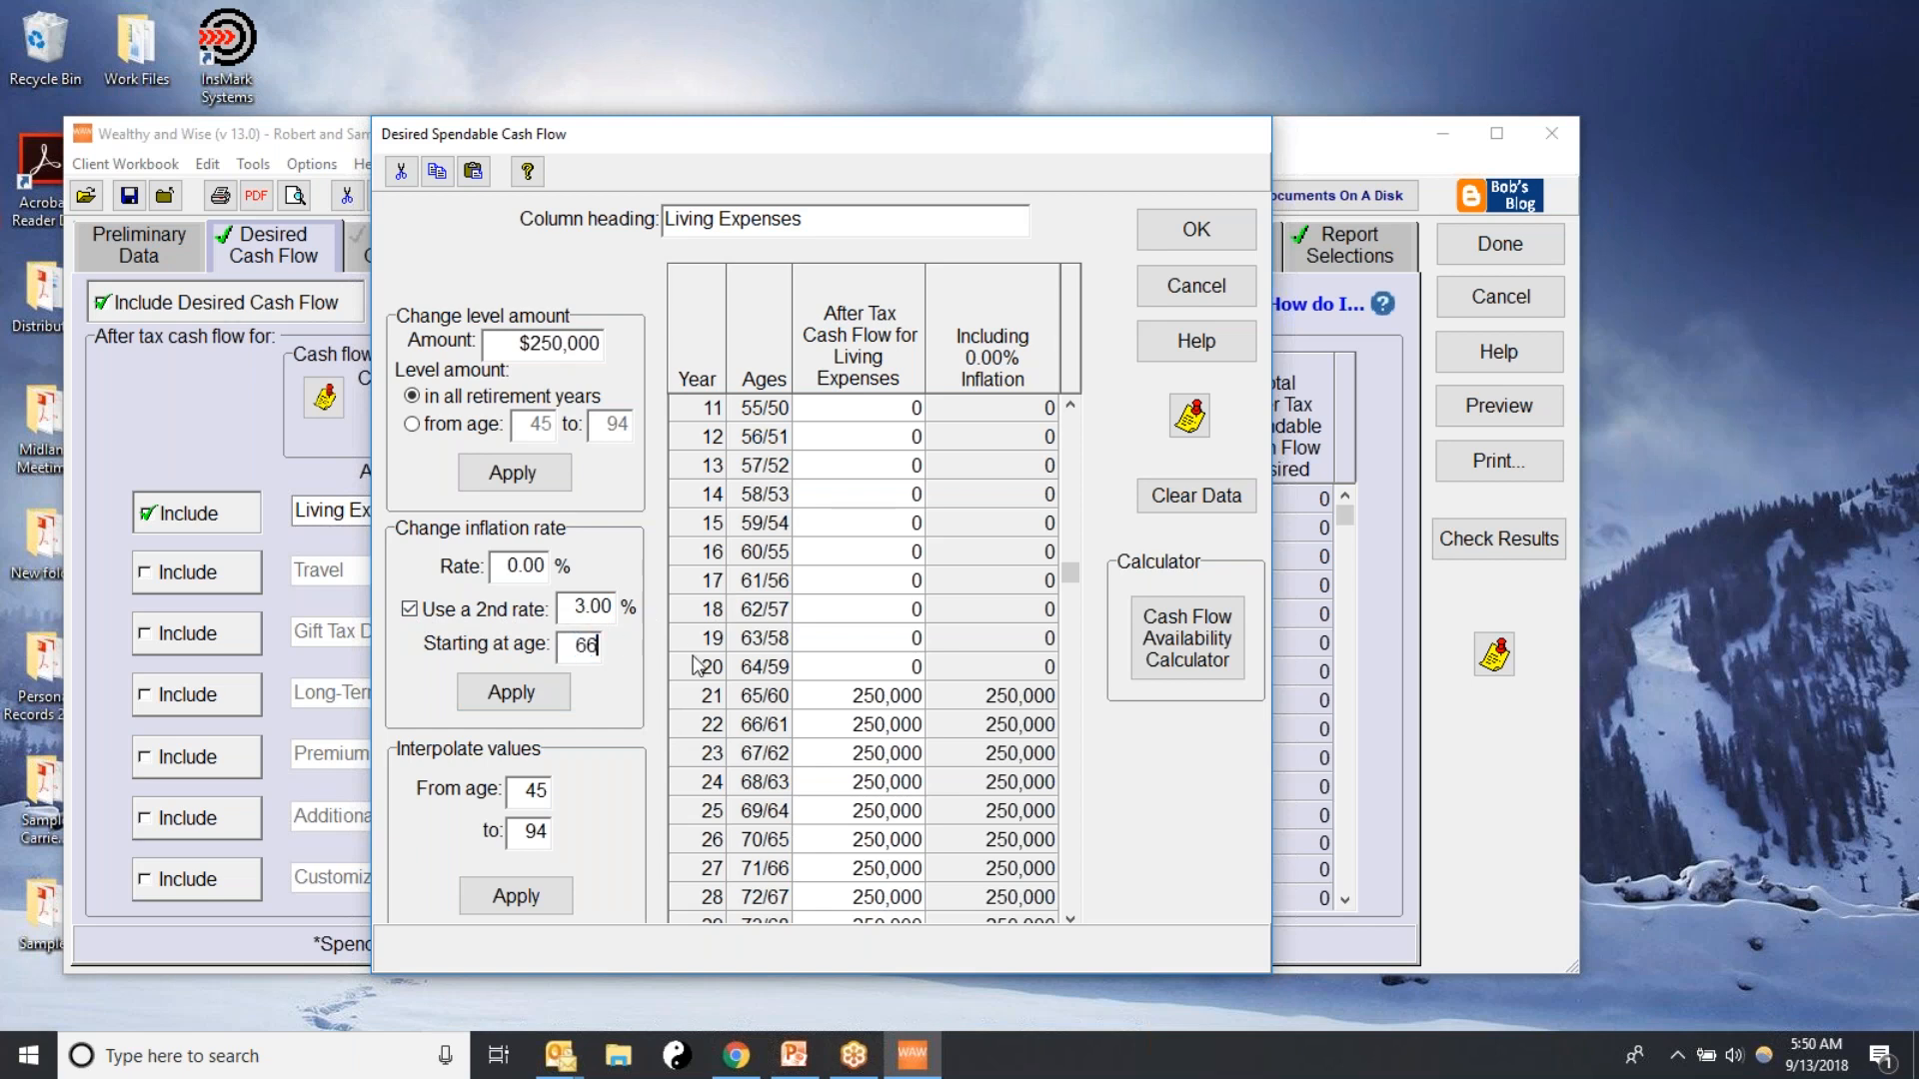
click(515, 693)
drag(1072, 574, 1014, 627)
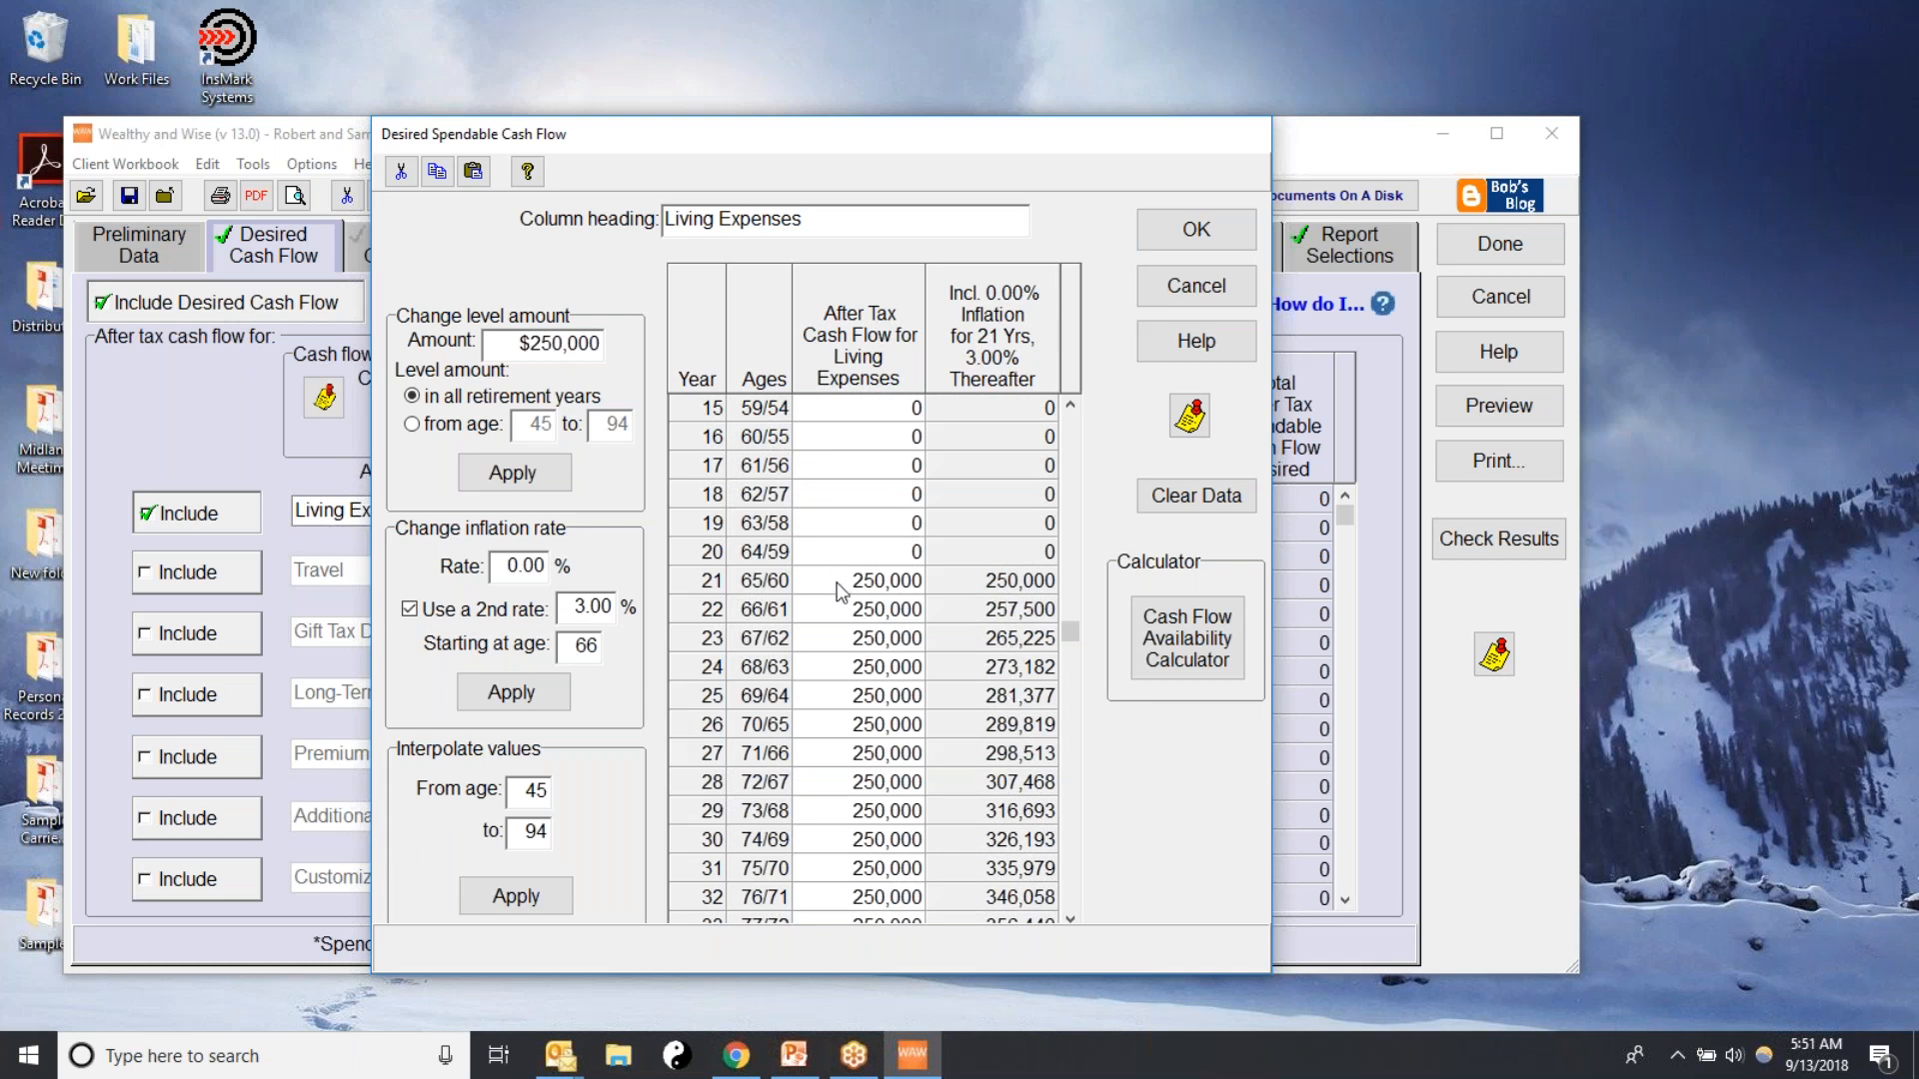
click(1197, 231)
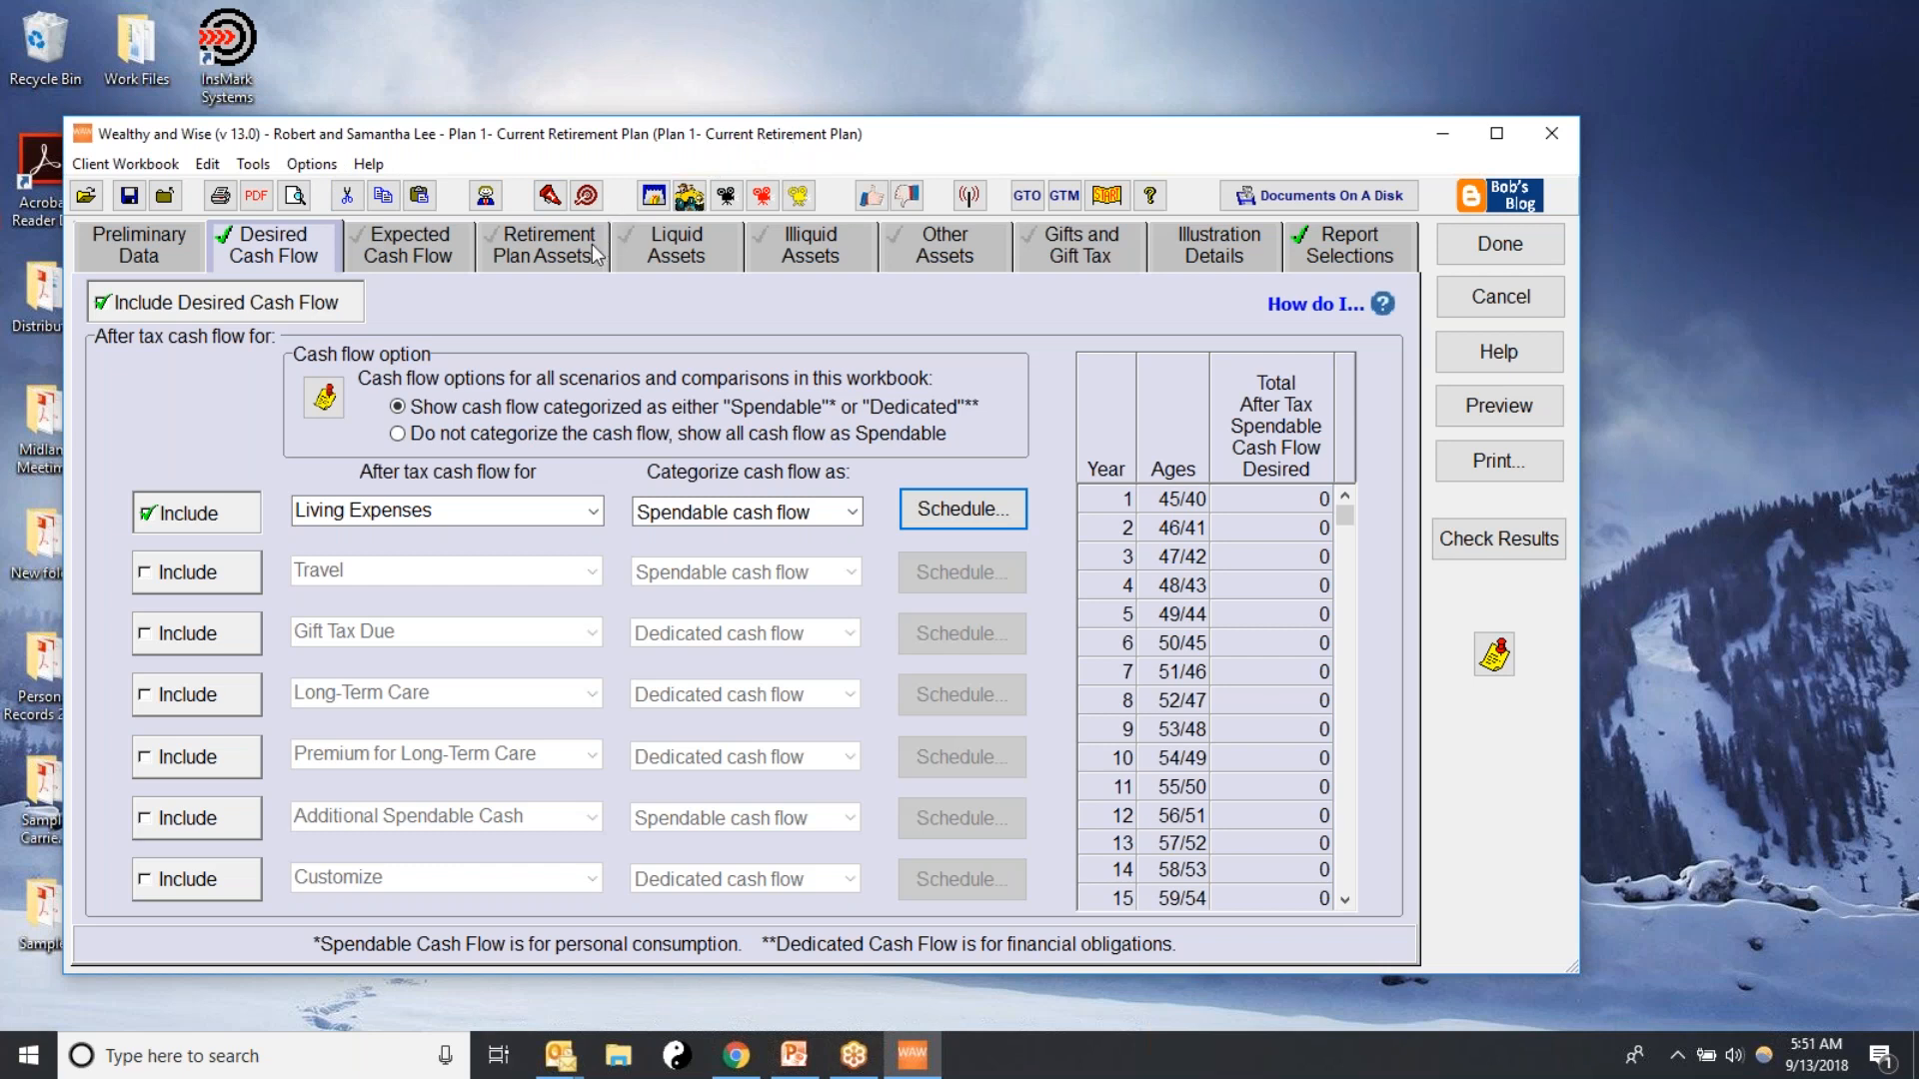
Include Expected Cash Flow with Social Security as a source, and look through its yearly schedule
click(420, 248)
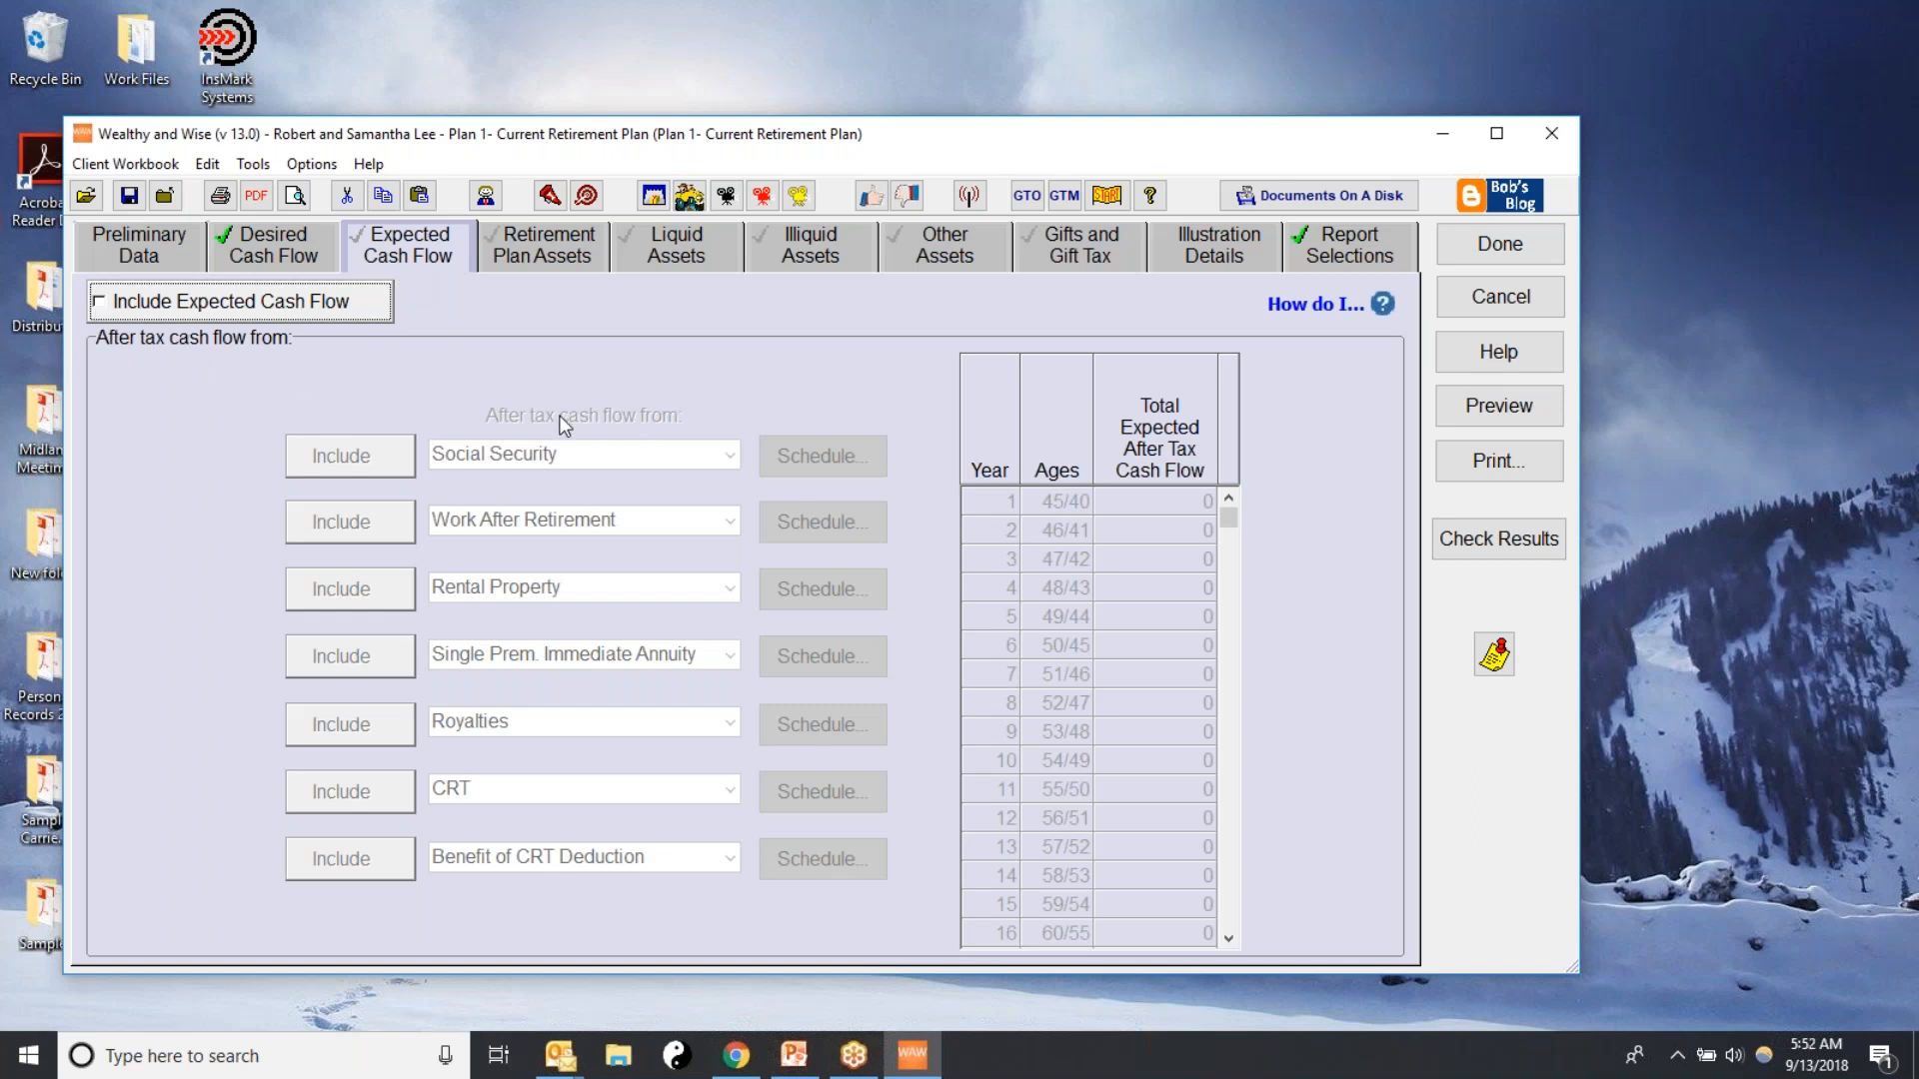
click(104, 303)
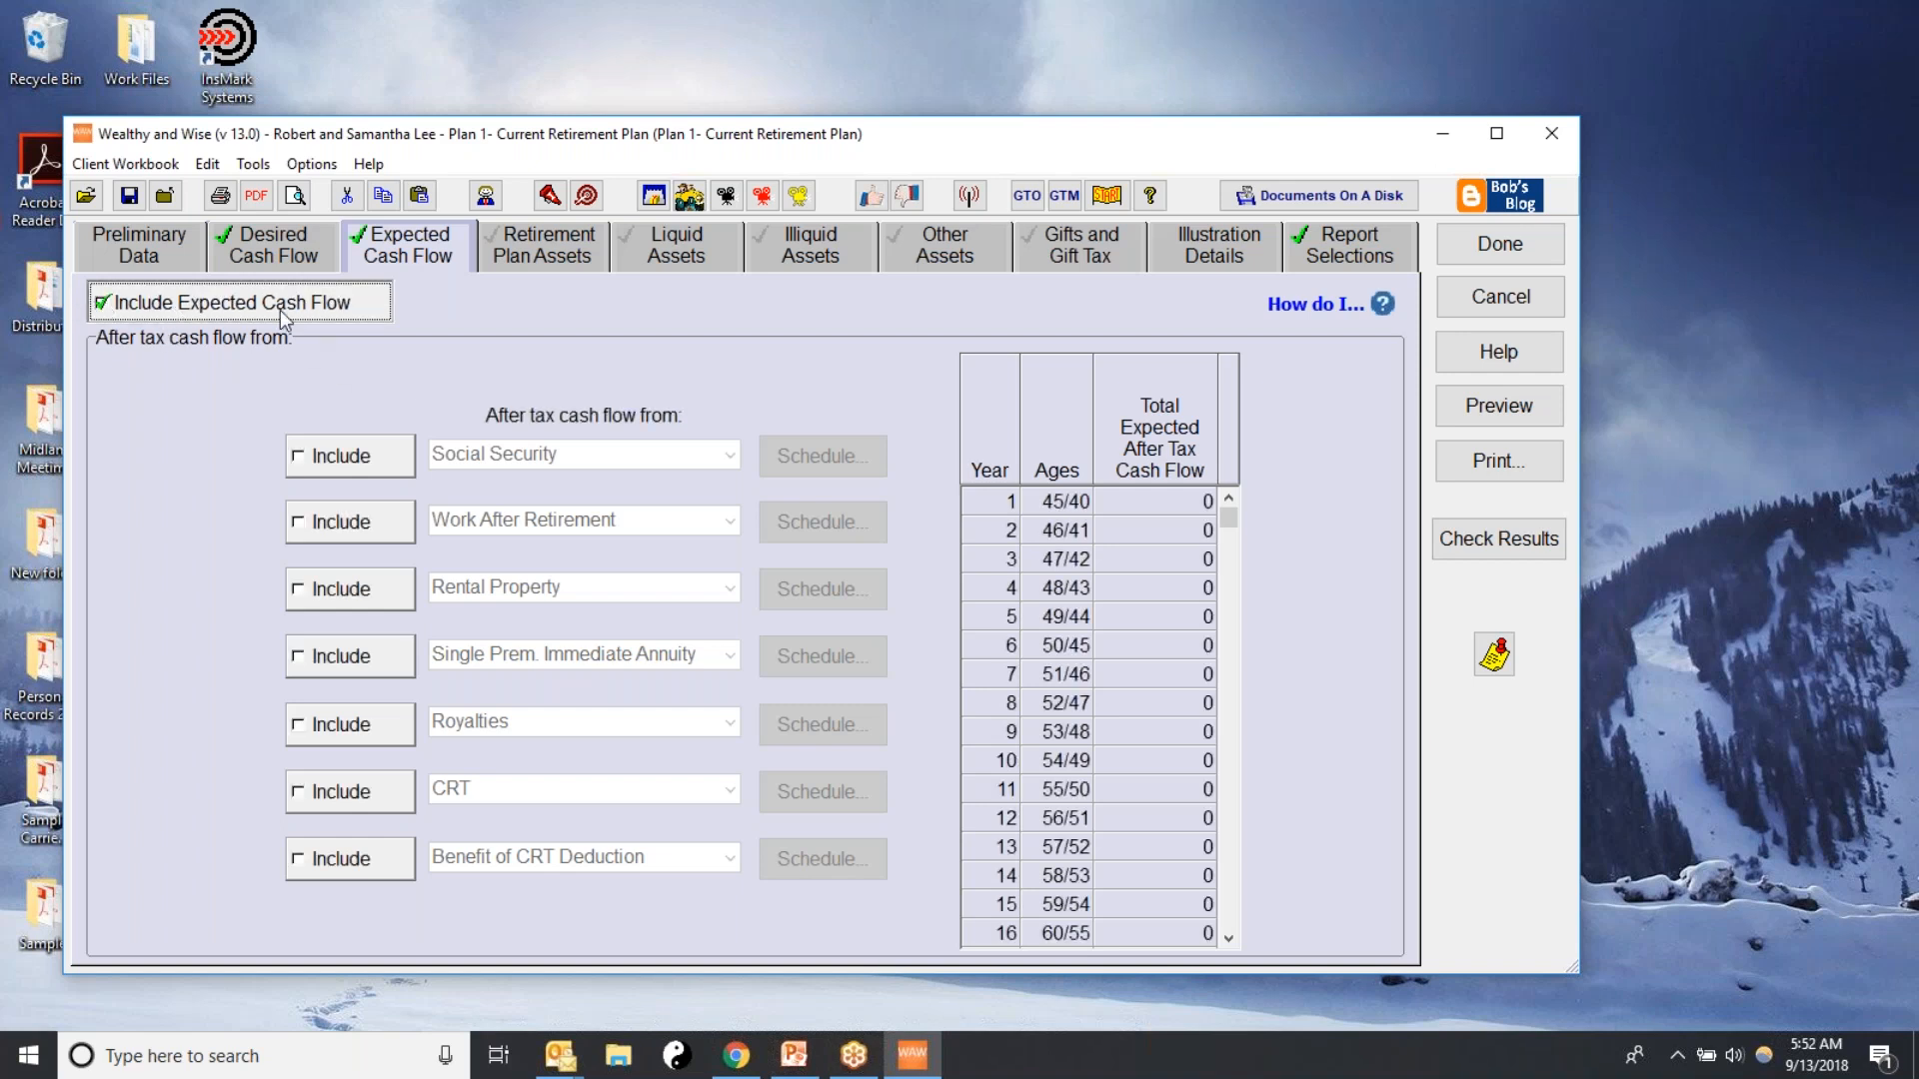
click(298, 459)
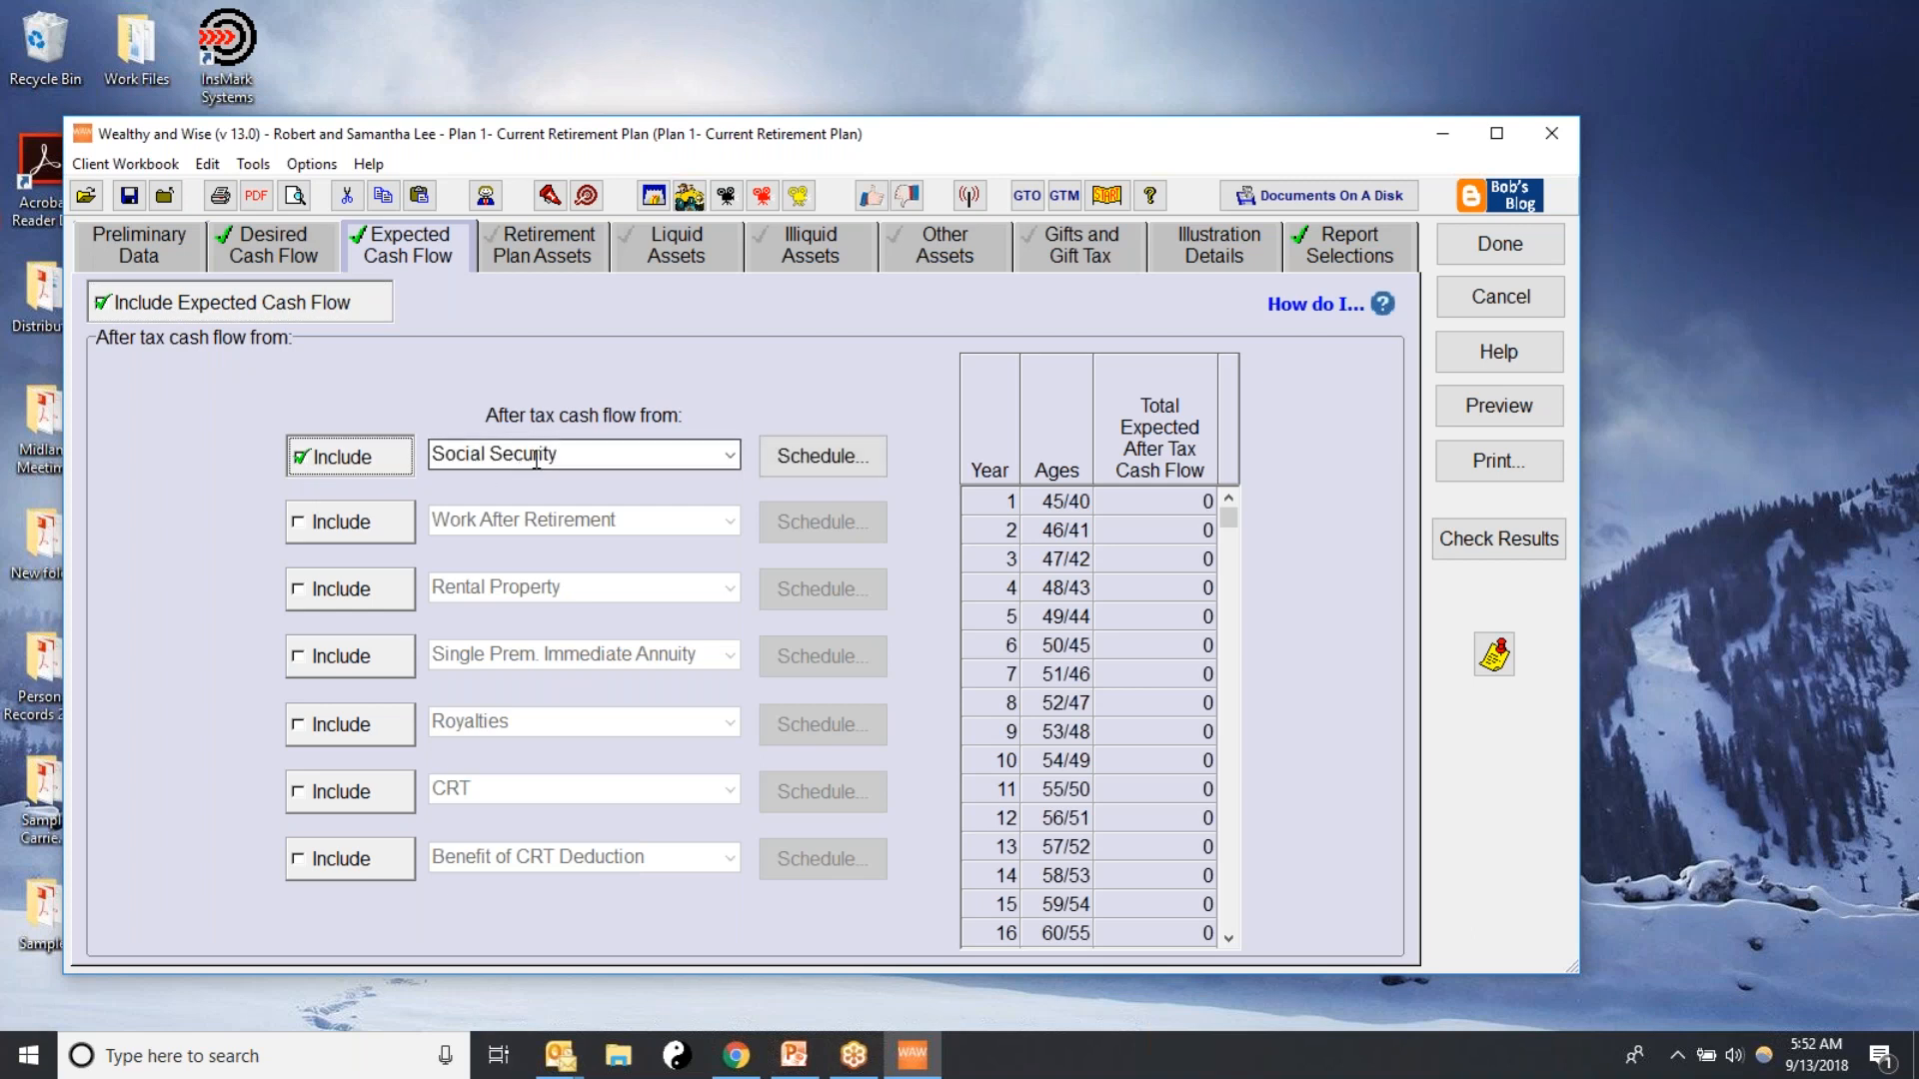
click(836, 468)
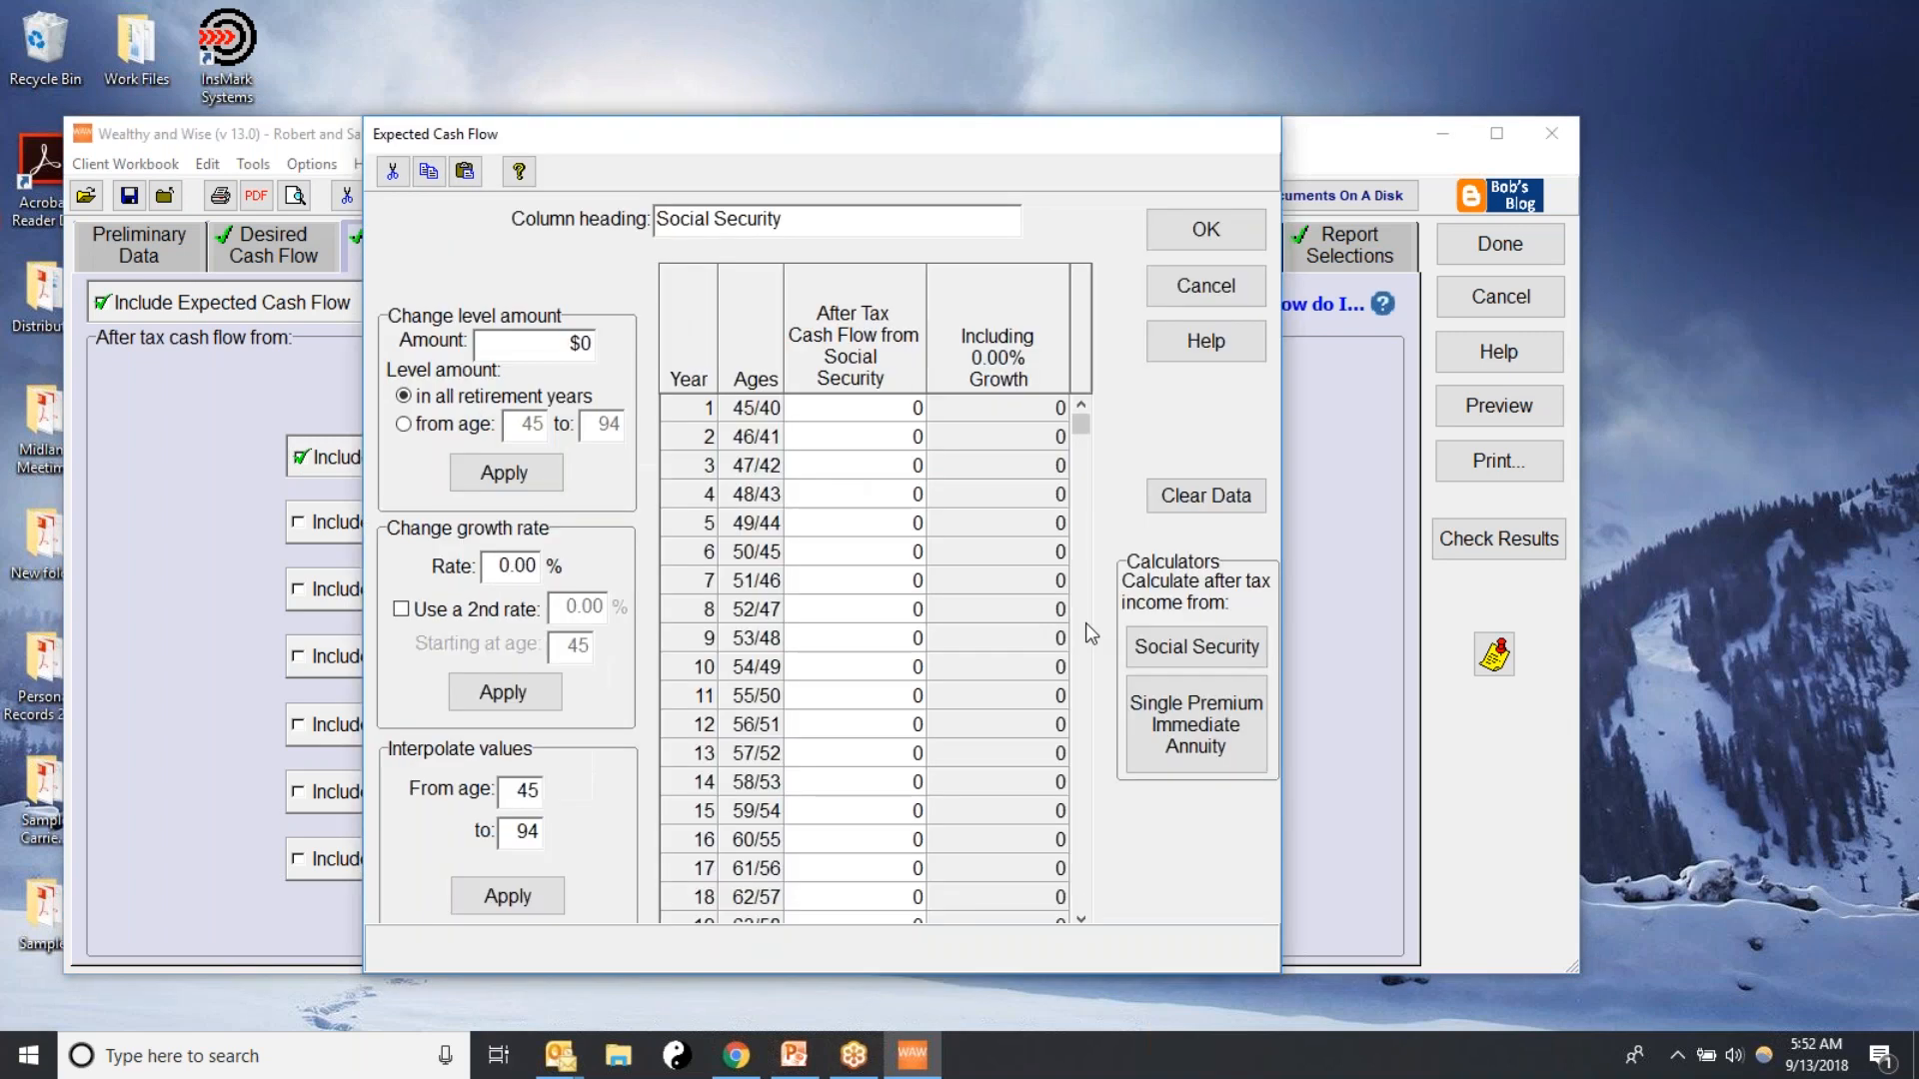
drag(1081, 425, 1081, 862)
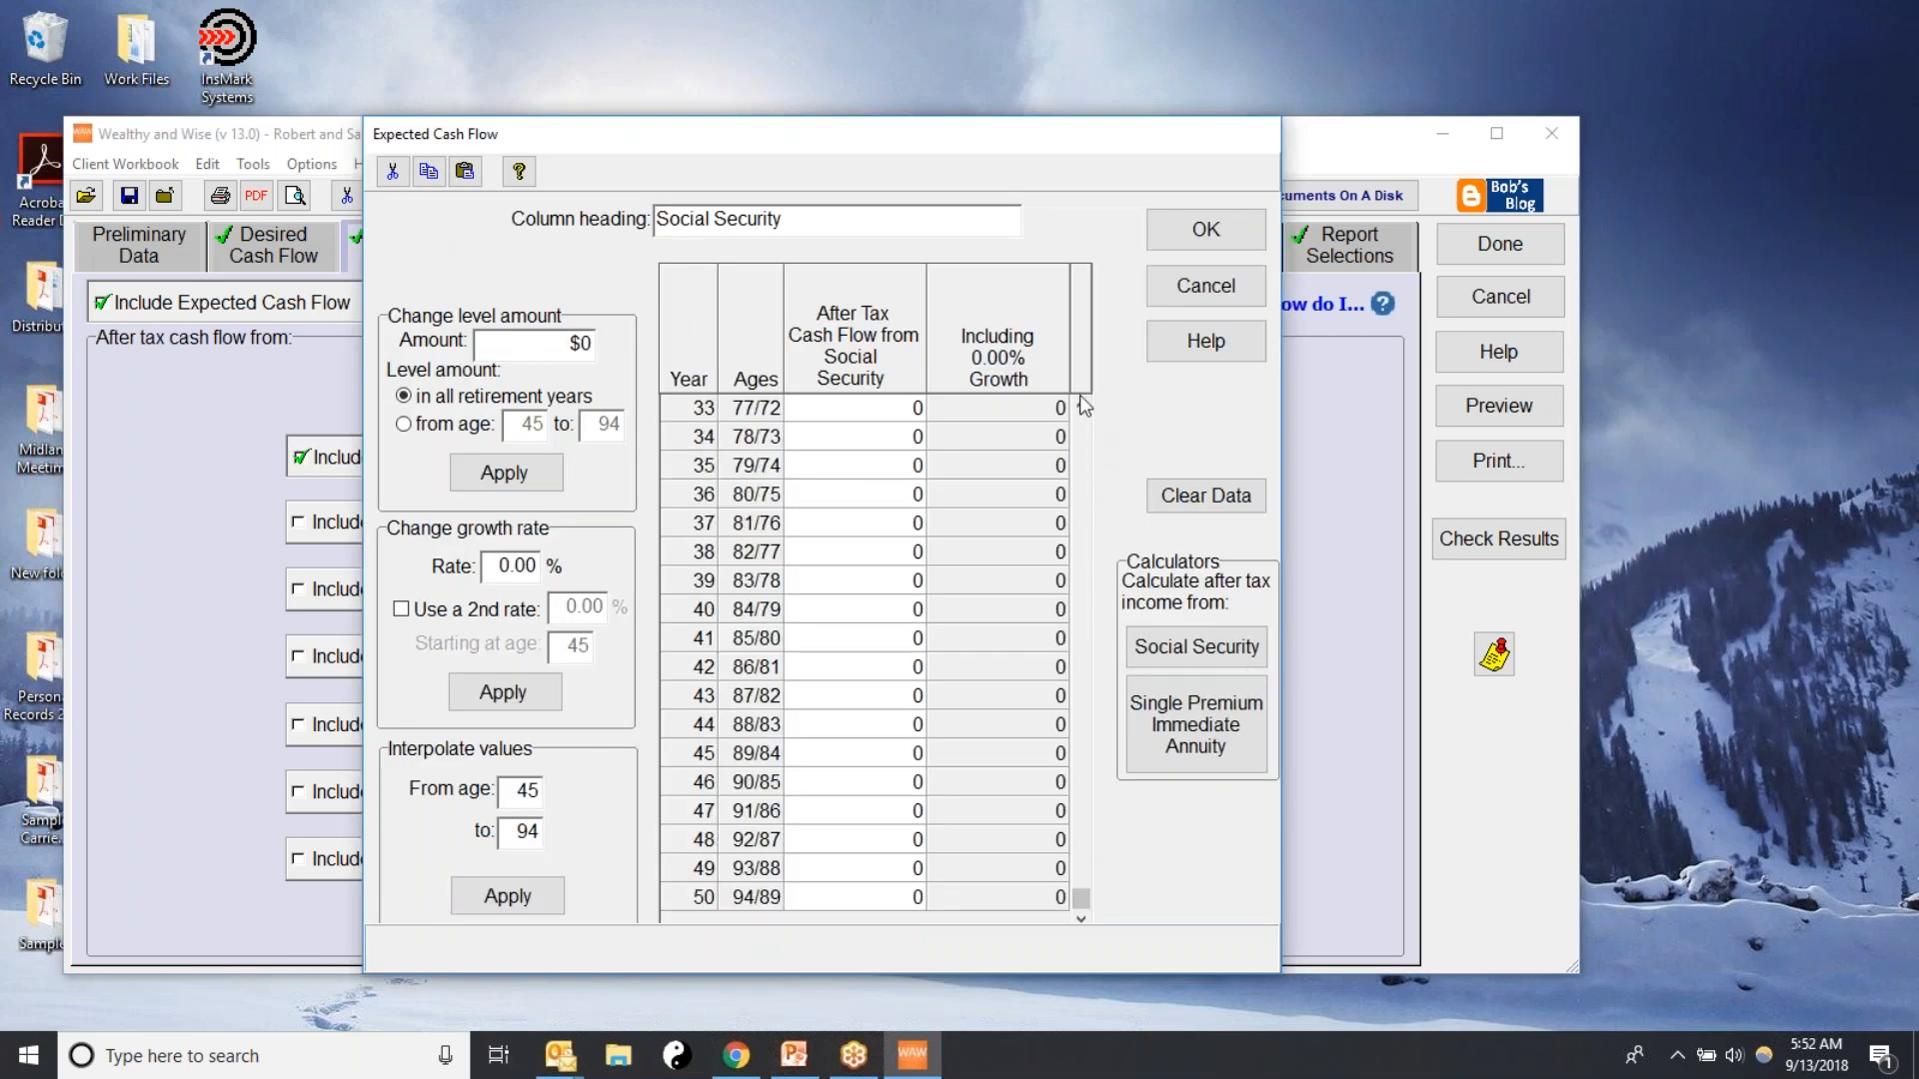
drag(1080, 897, 1074, 405)
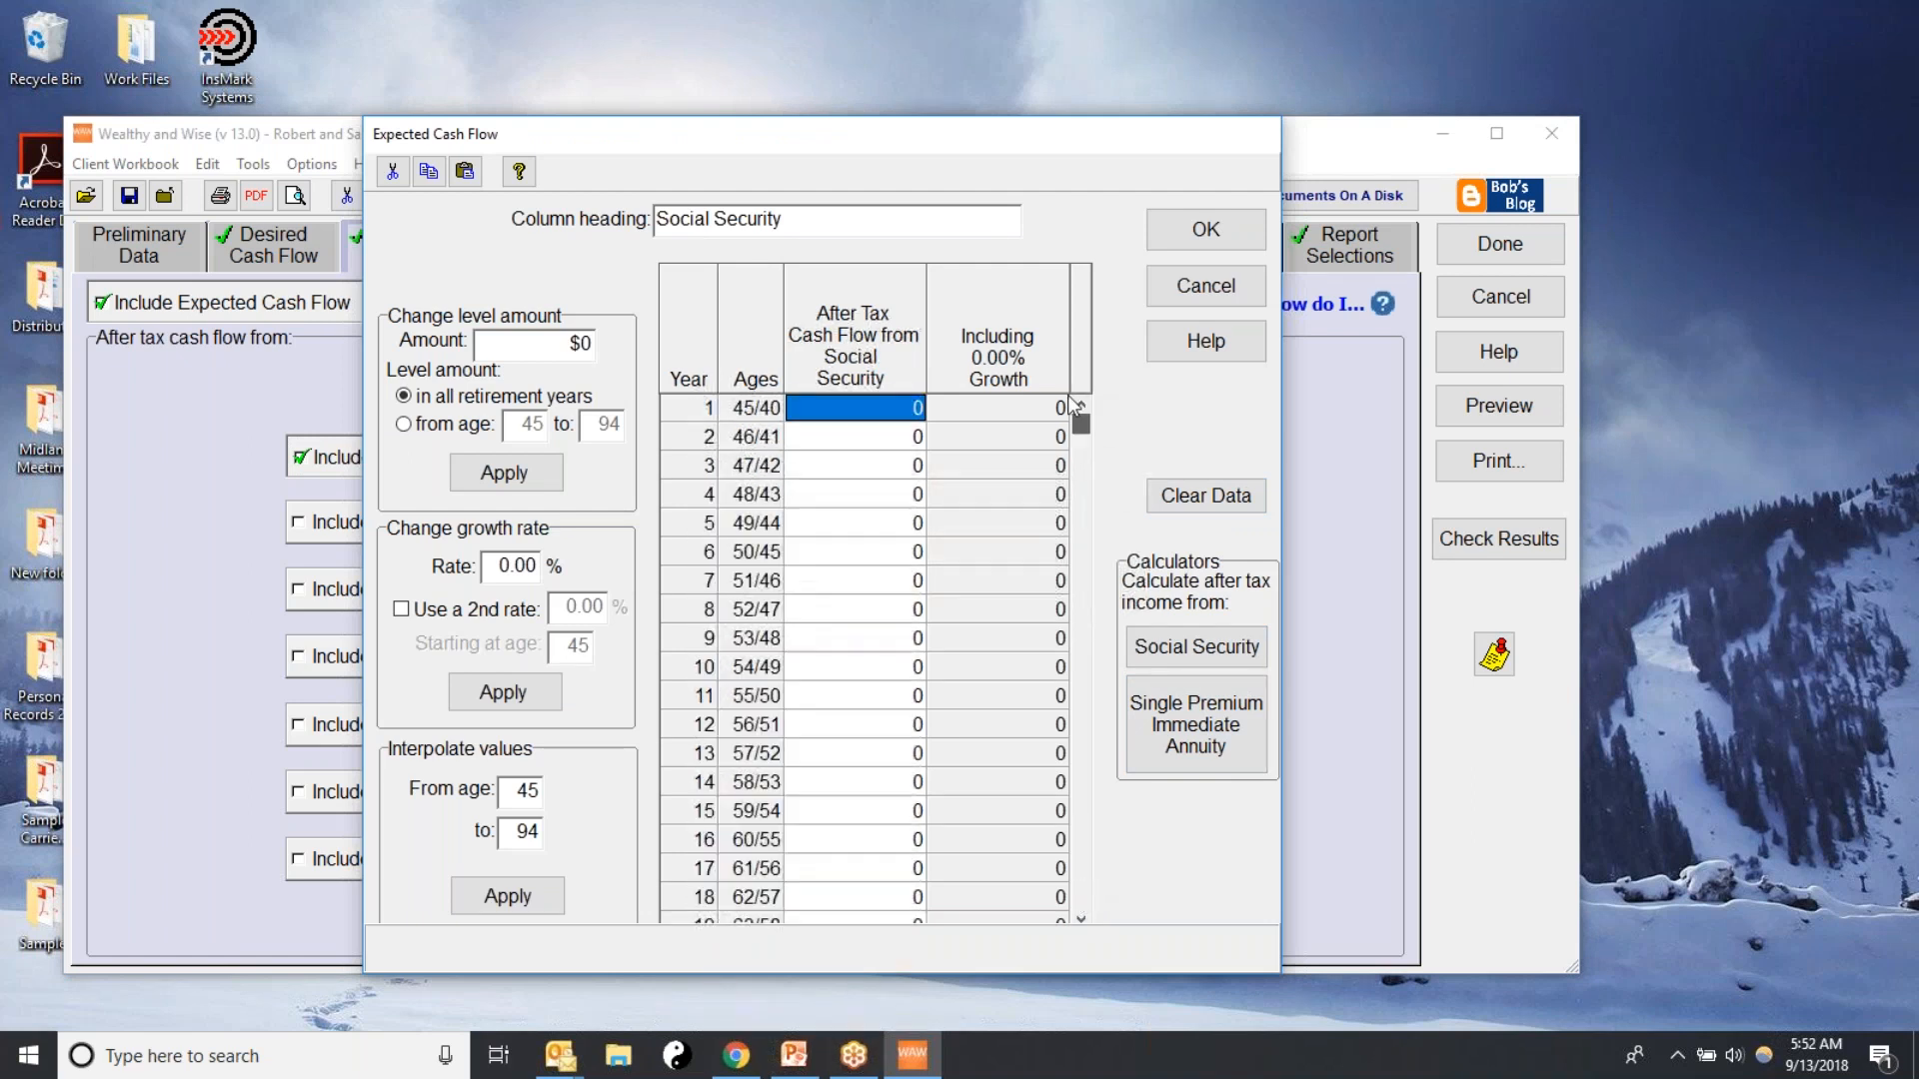
In the Social Security calculator, enter the client's date of birth
click(1172, 655)
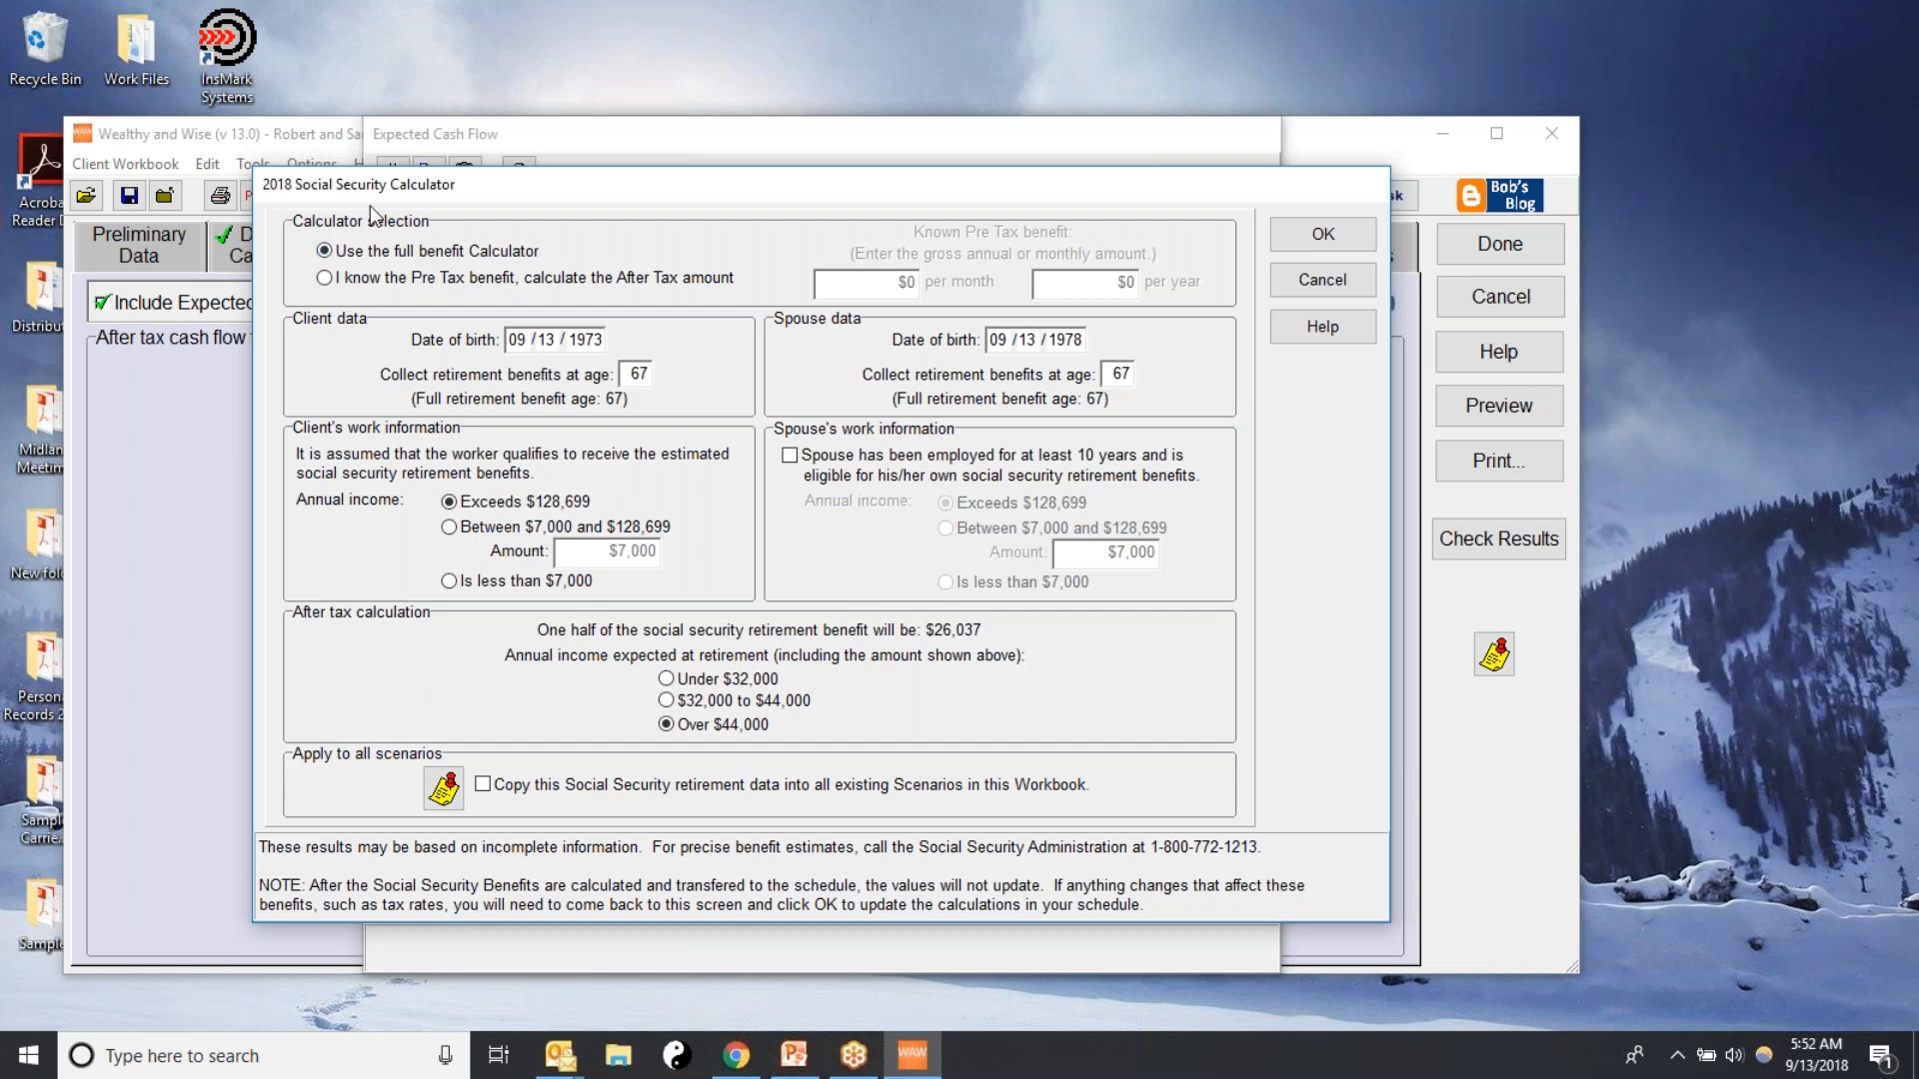
click(513, 339)
text(08)
text(0)
text(1972)
text(1)
double_click(637, 377)
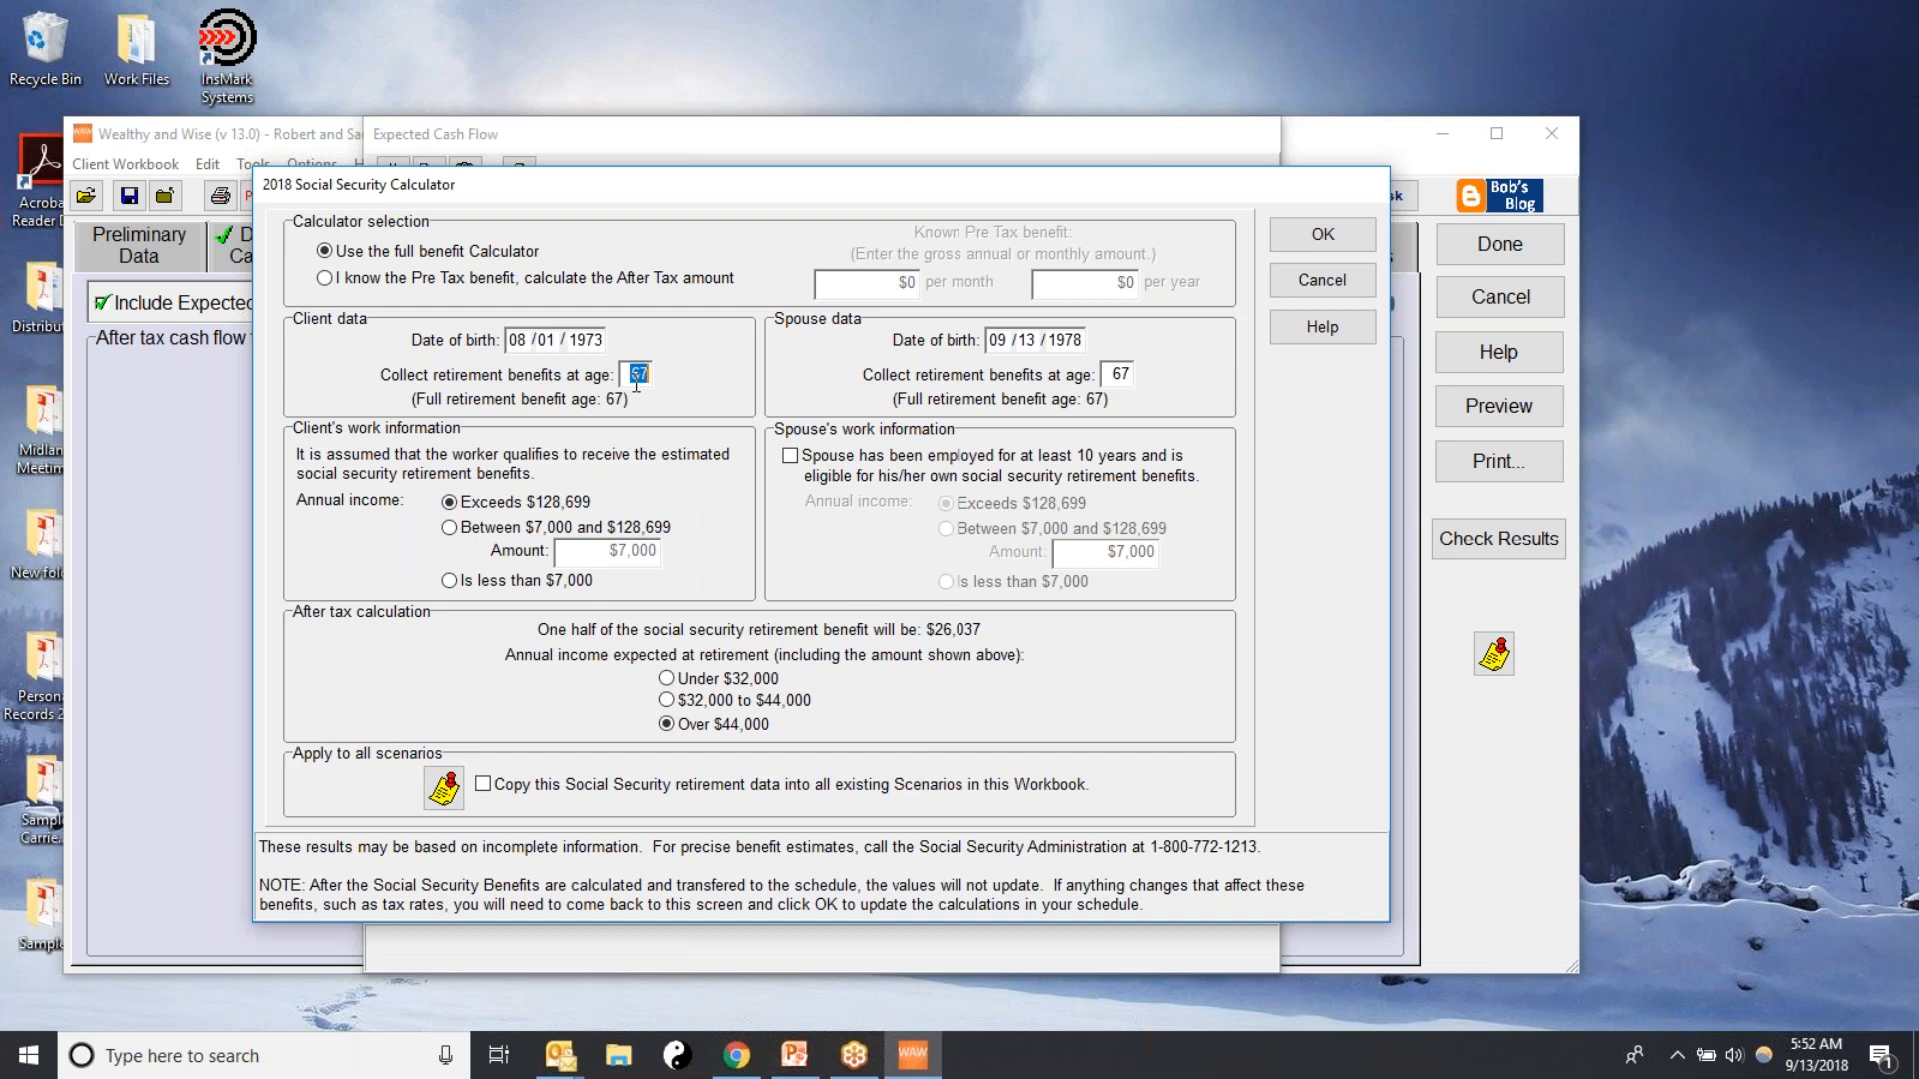
Enter the spouse's date of birth and mark the spouse as employed for at least 10 years and eligible for own benefits
double_click(997, 340)
text(07 /15)
click(1114, 373)
click(789, 456)
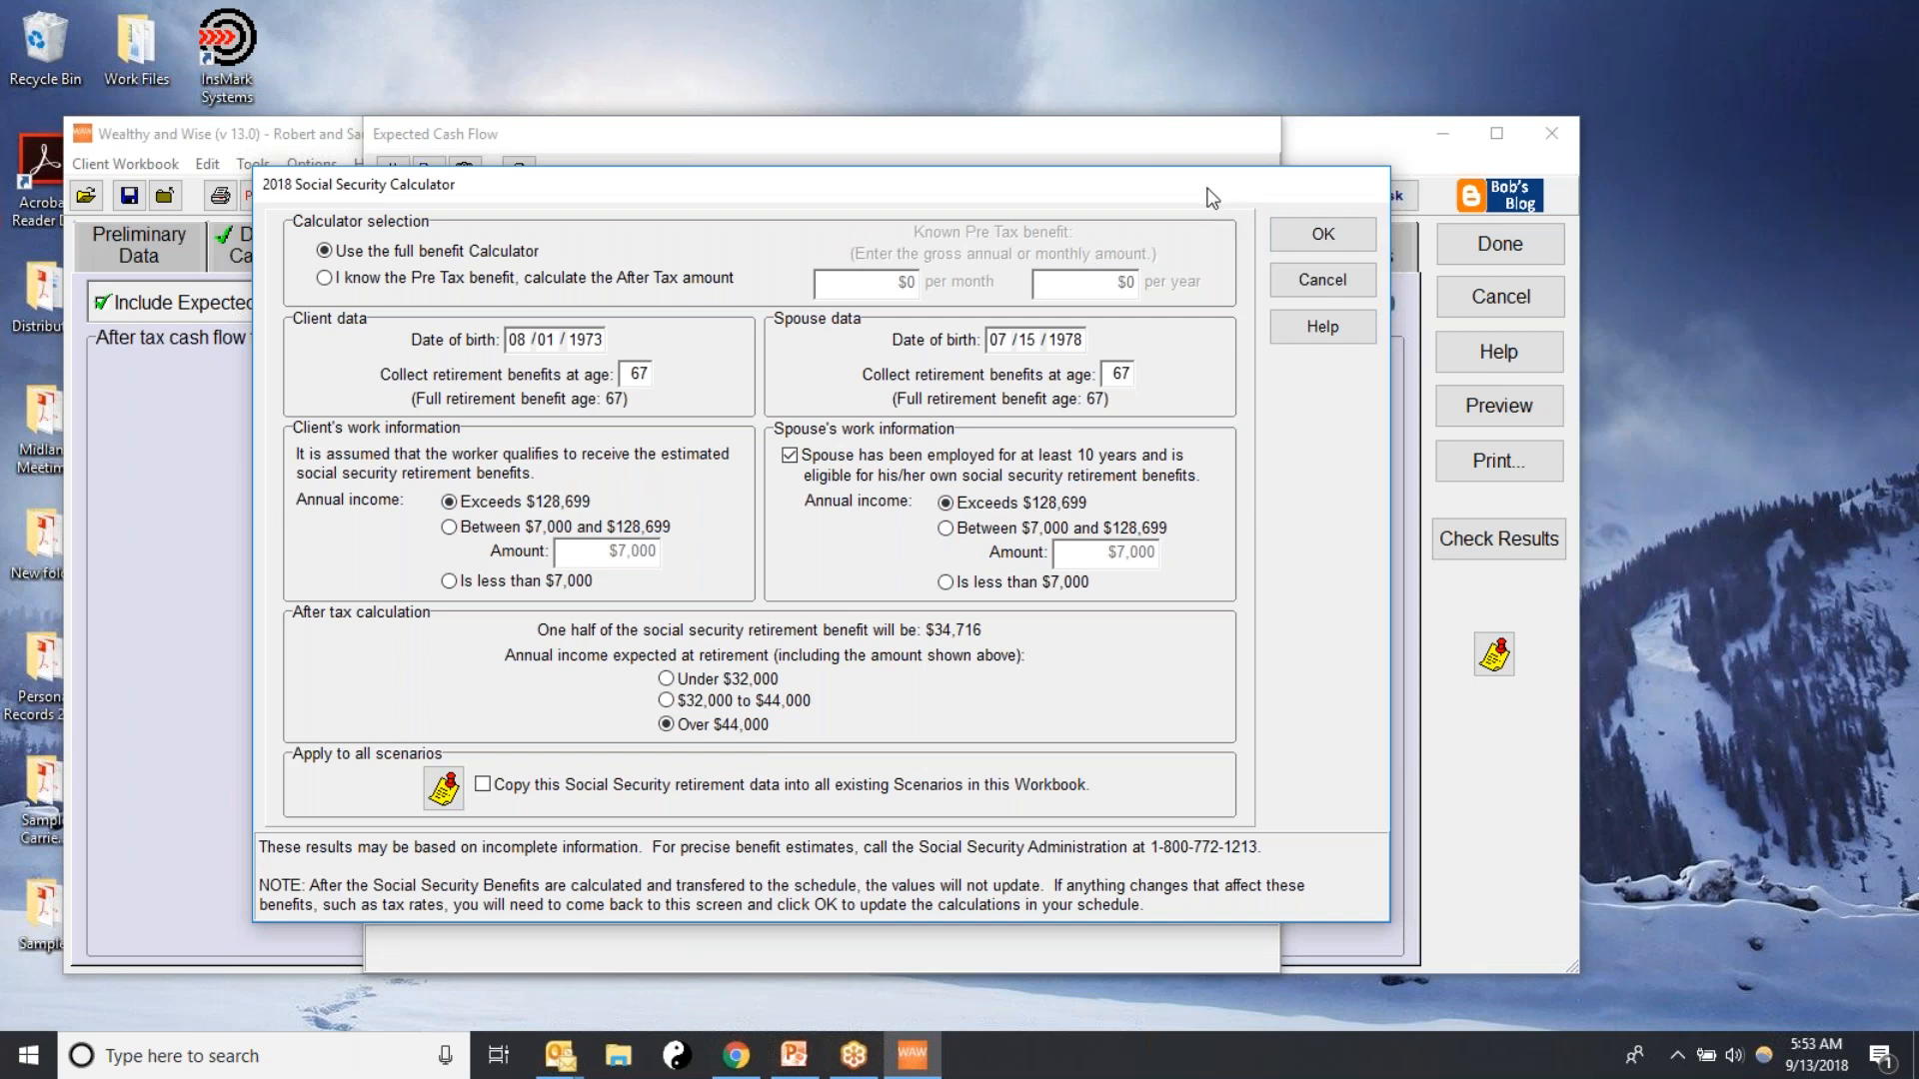
Transfer the calculated Social Security benefits into the schedule and review the yearly after-tax amounts
drag(1213, 197, 1142, 693)
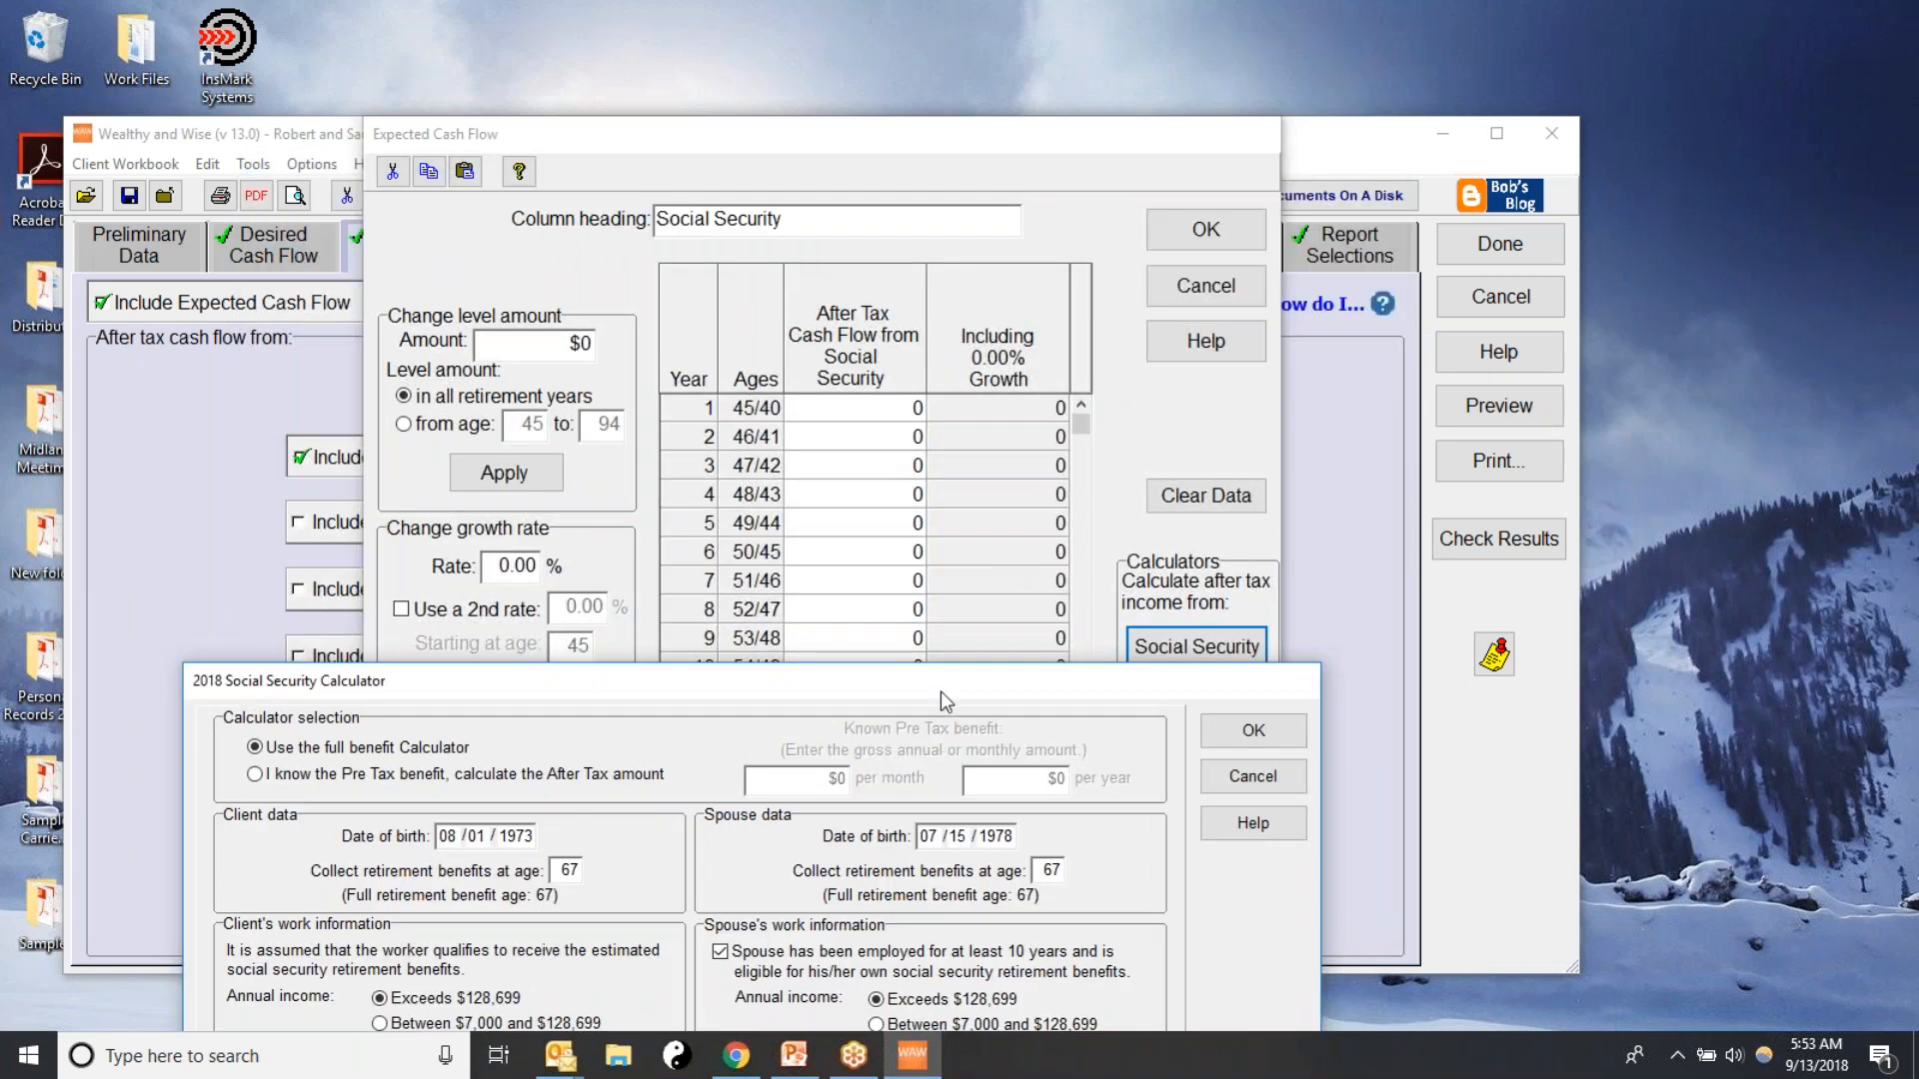
drag(940, 690, 984, 258)
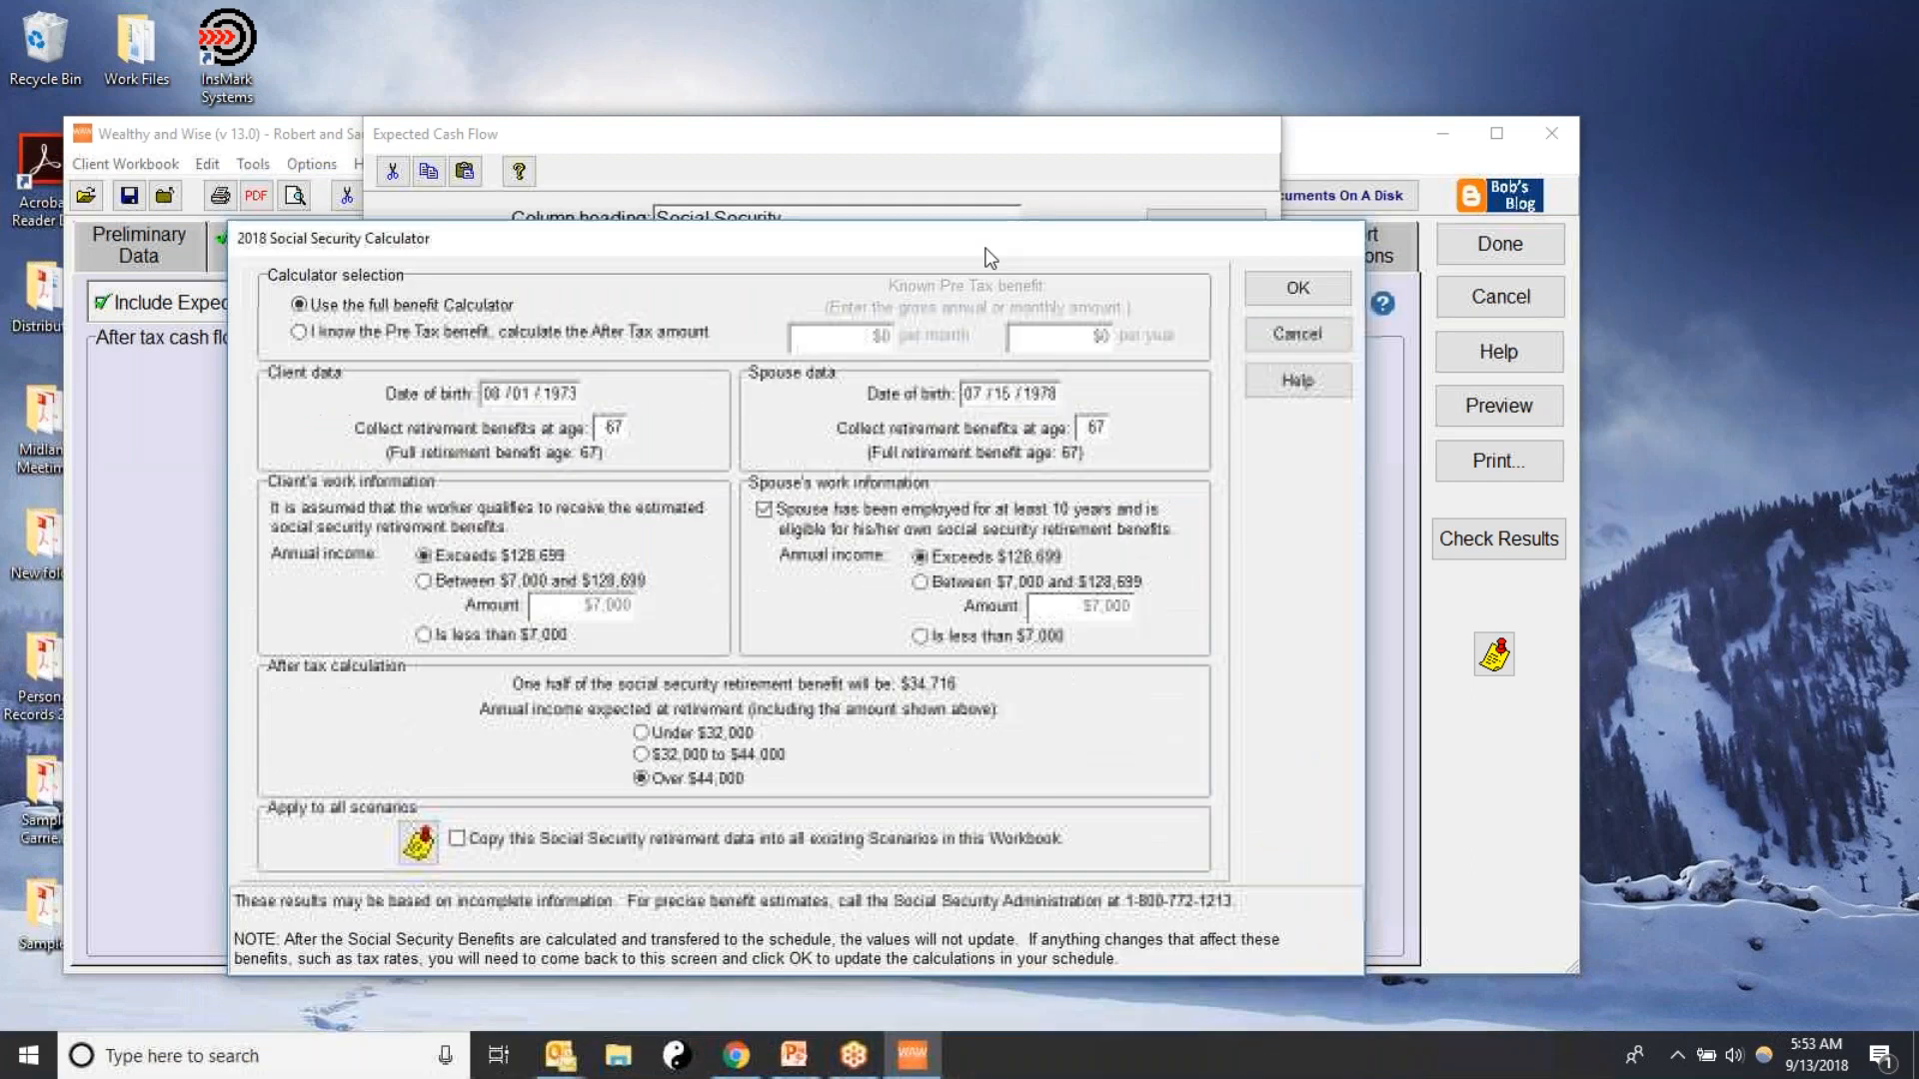
click(1299, 291)
drag(1083, 424, 899, 644)
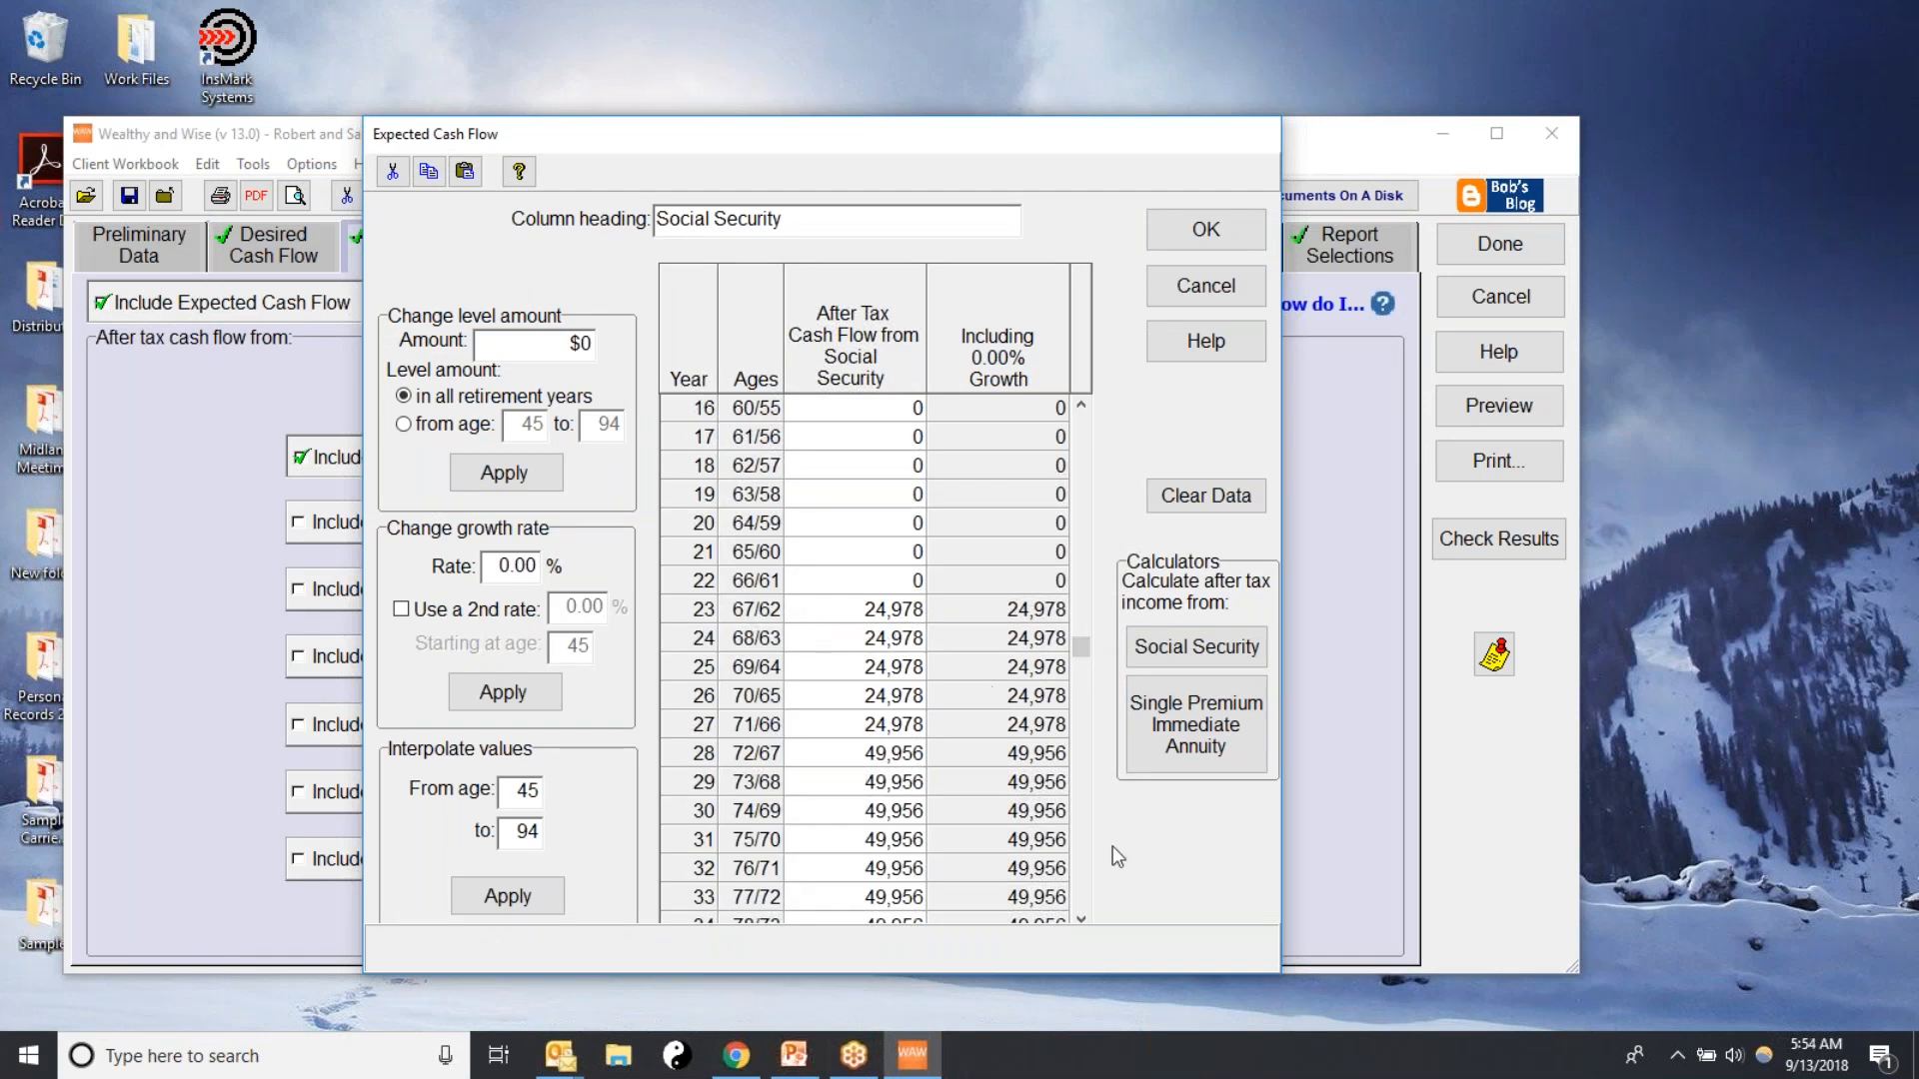
click(1080, 919)
click(1079, 919)
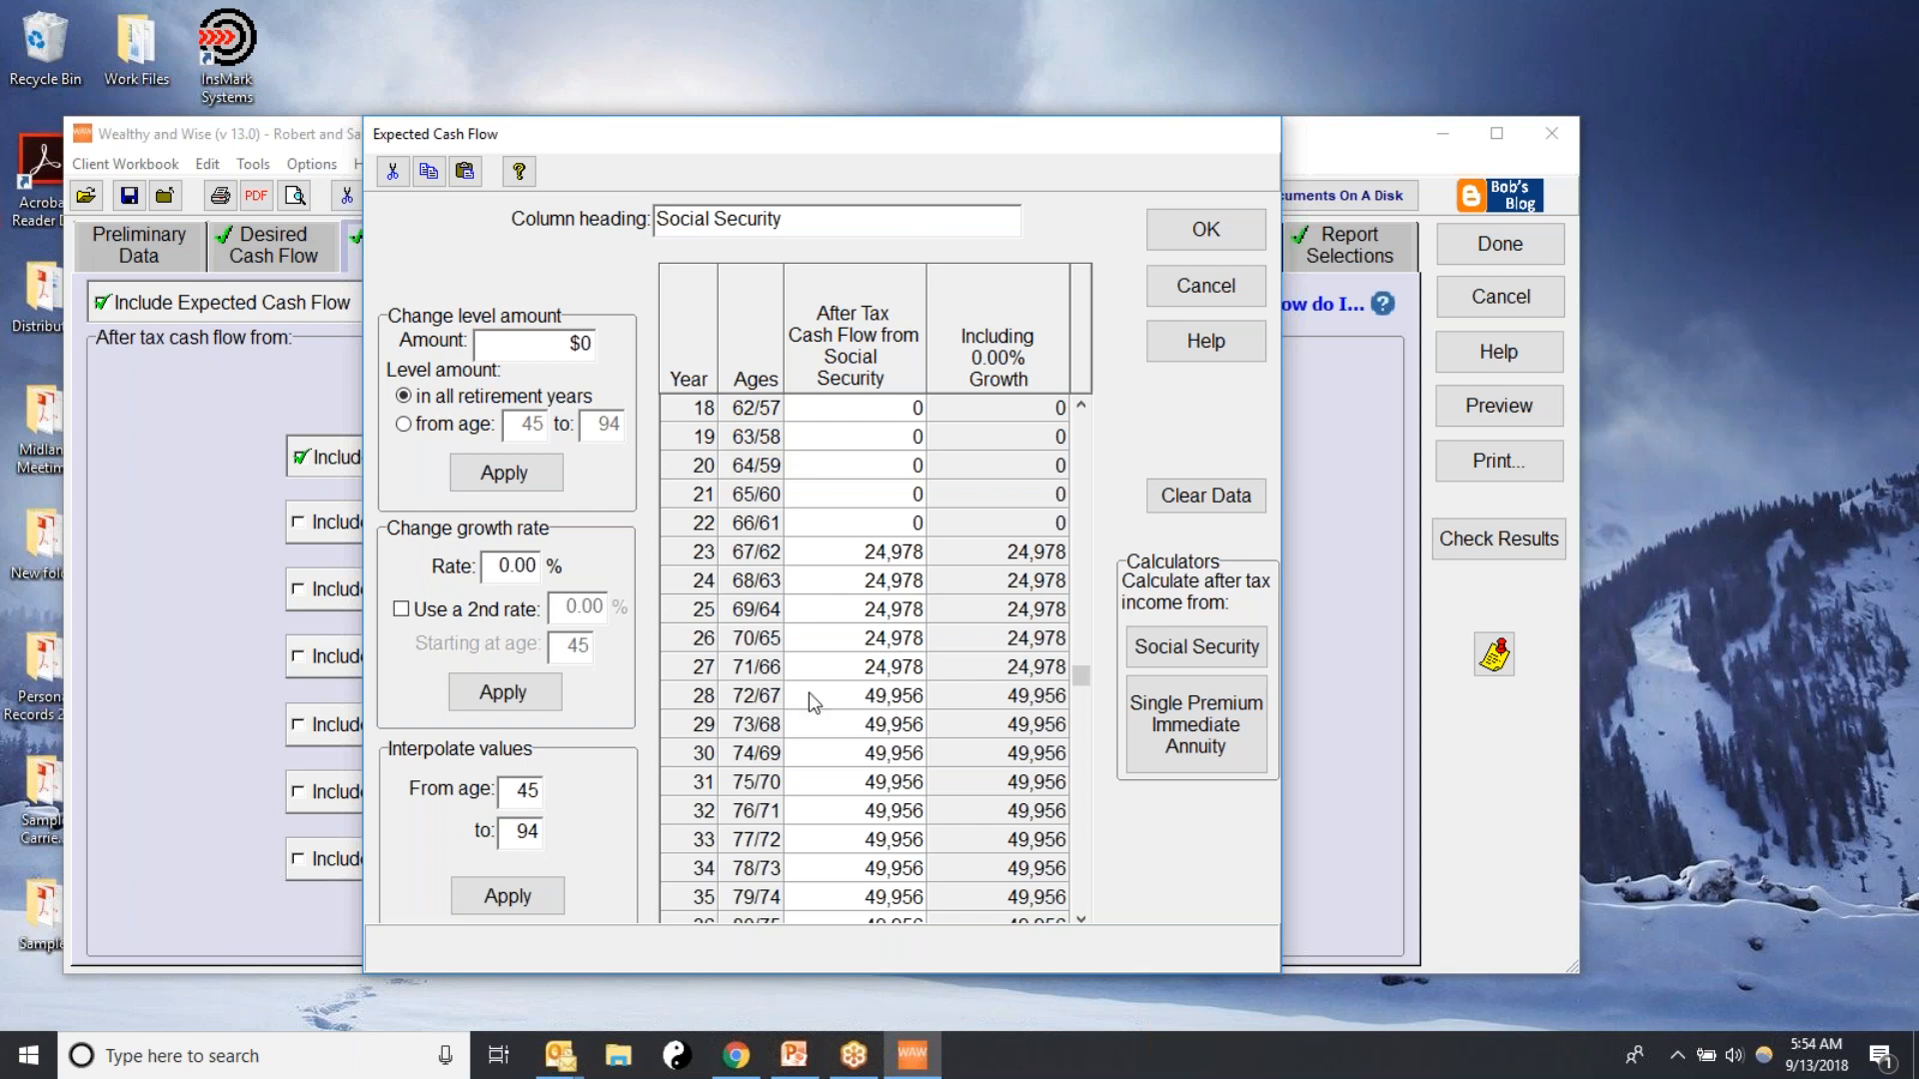
click(890, 708)
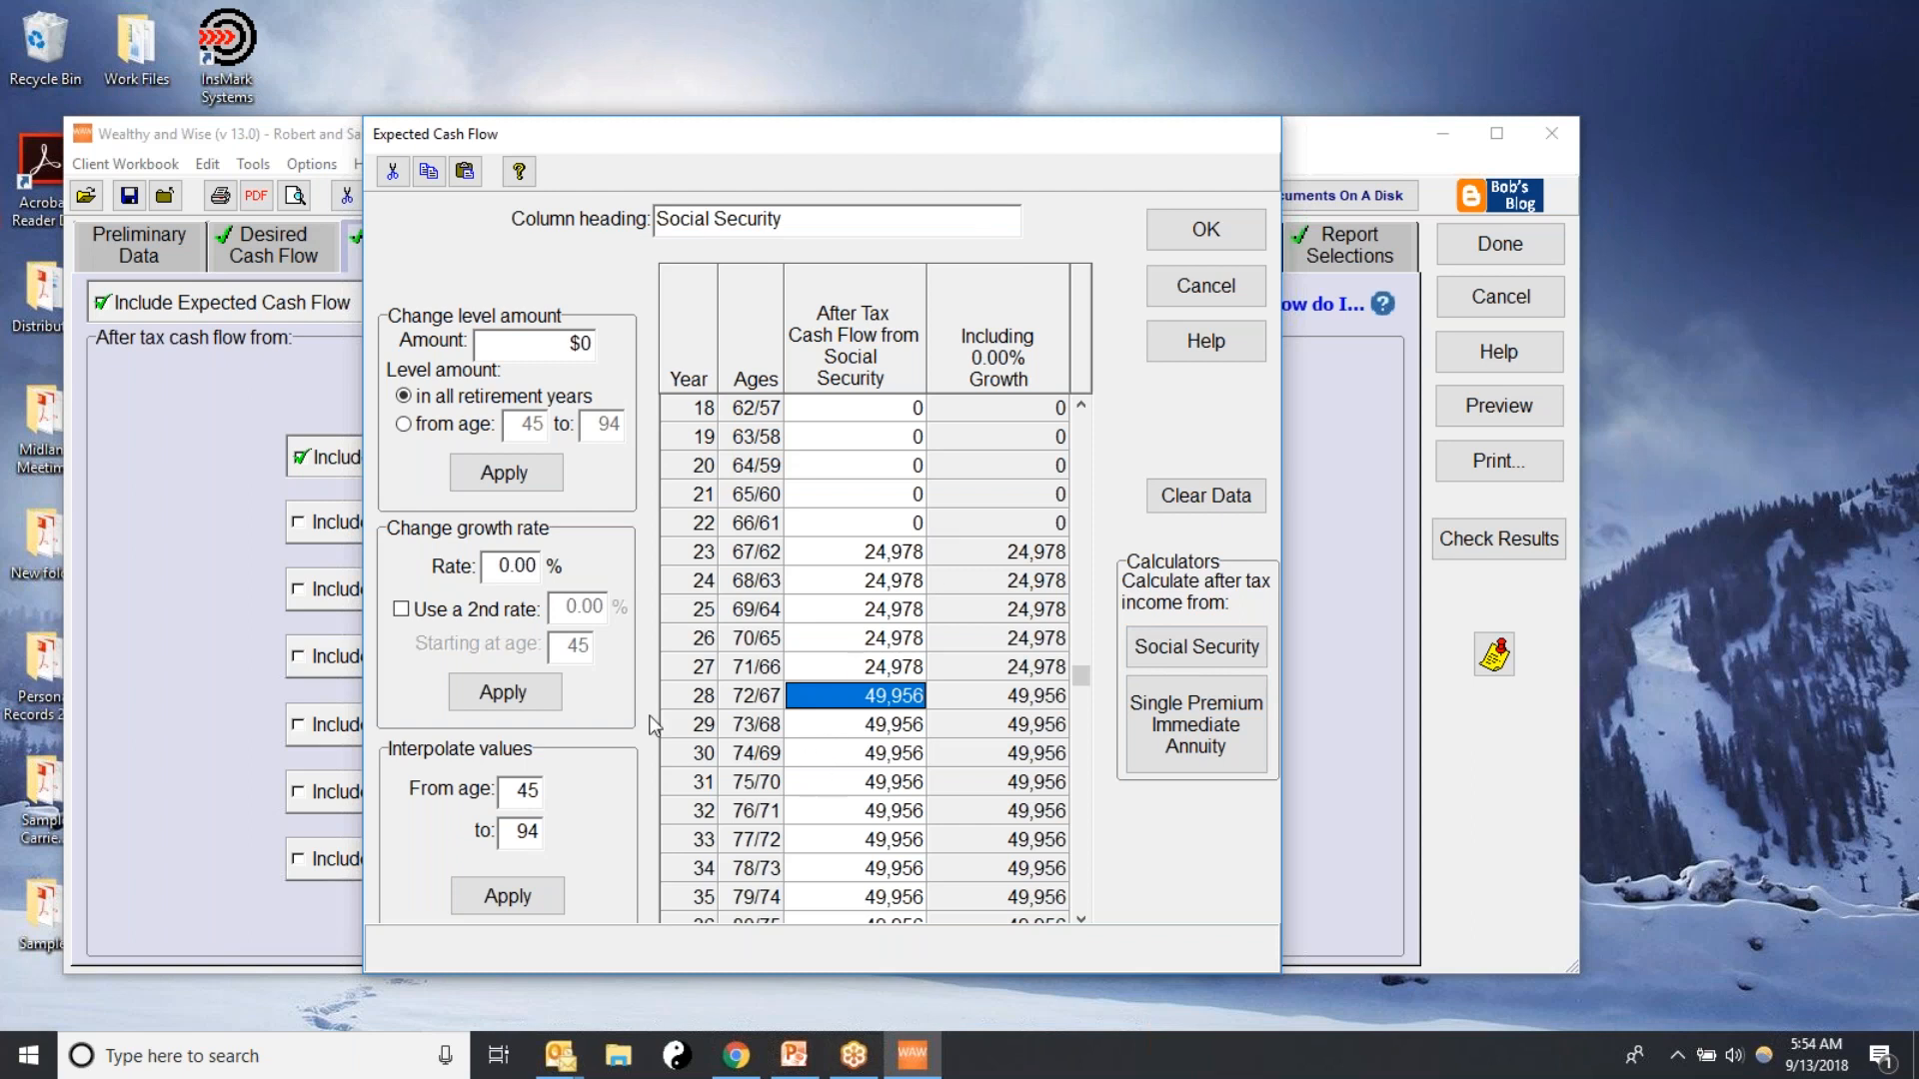
Apply a 1.5% growth rate to the Social Security benefits, check the yearly values and accept the schedule
click(490, 566)
text(1.5)
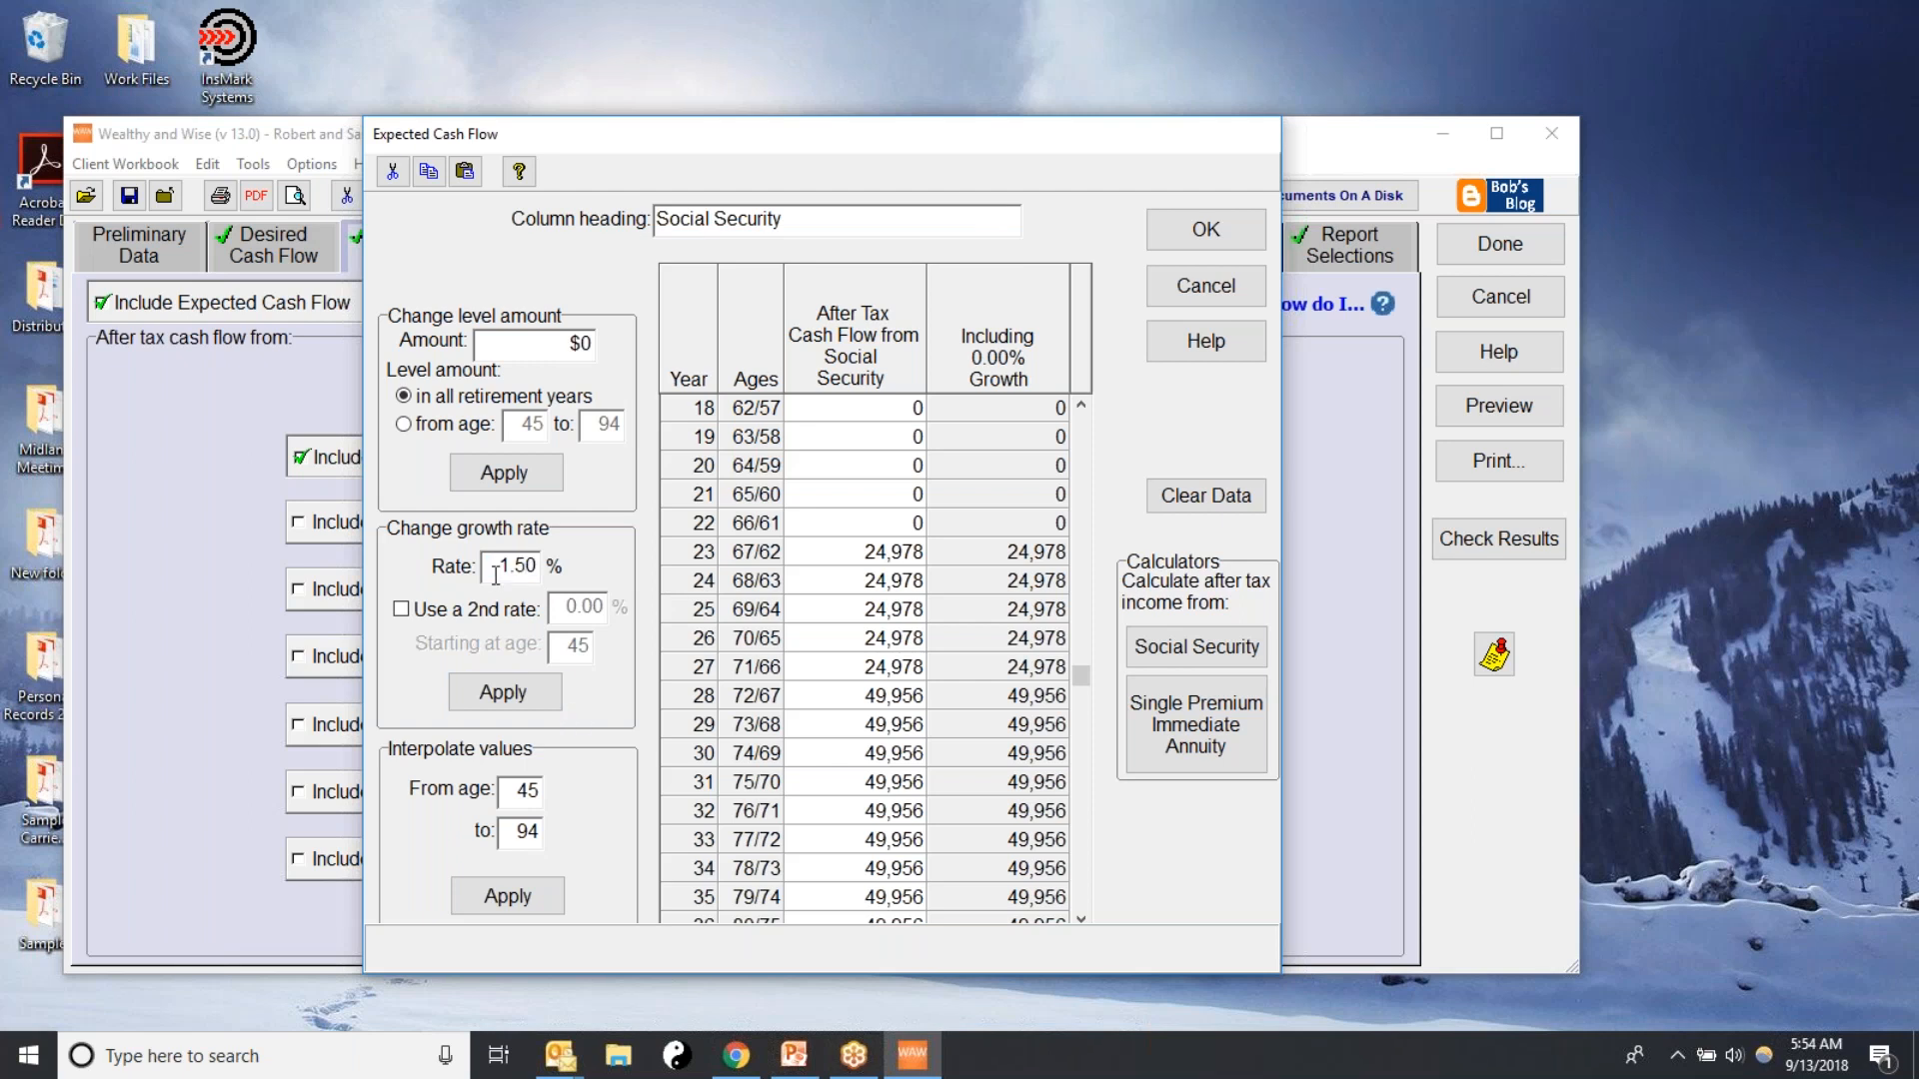
click(503, 693)
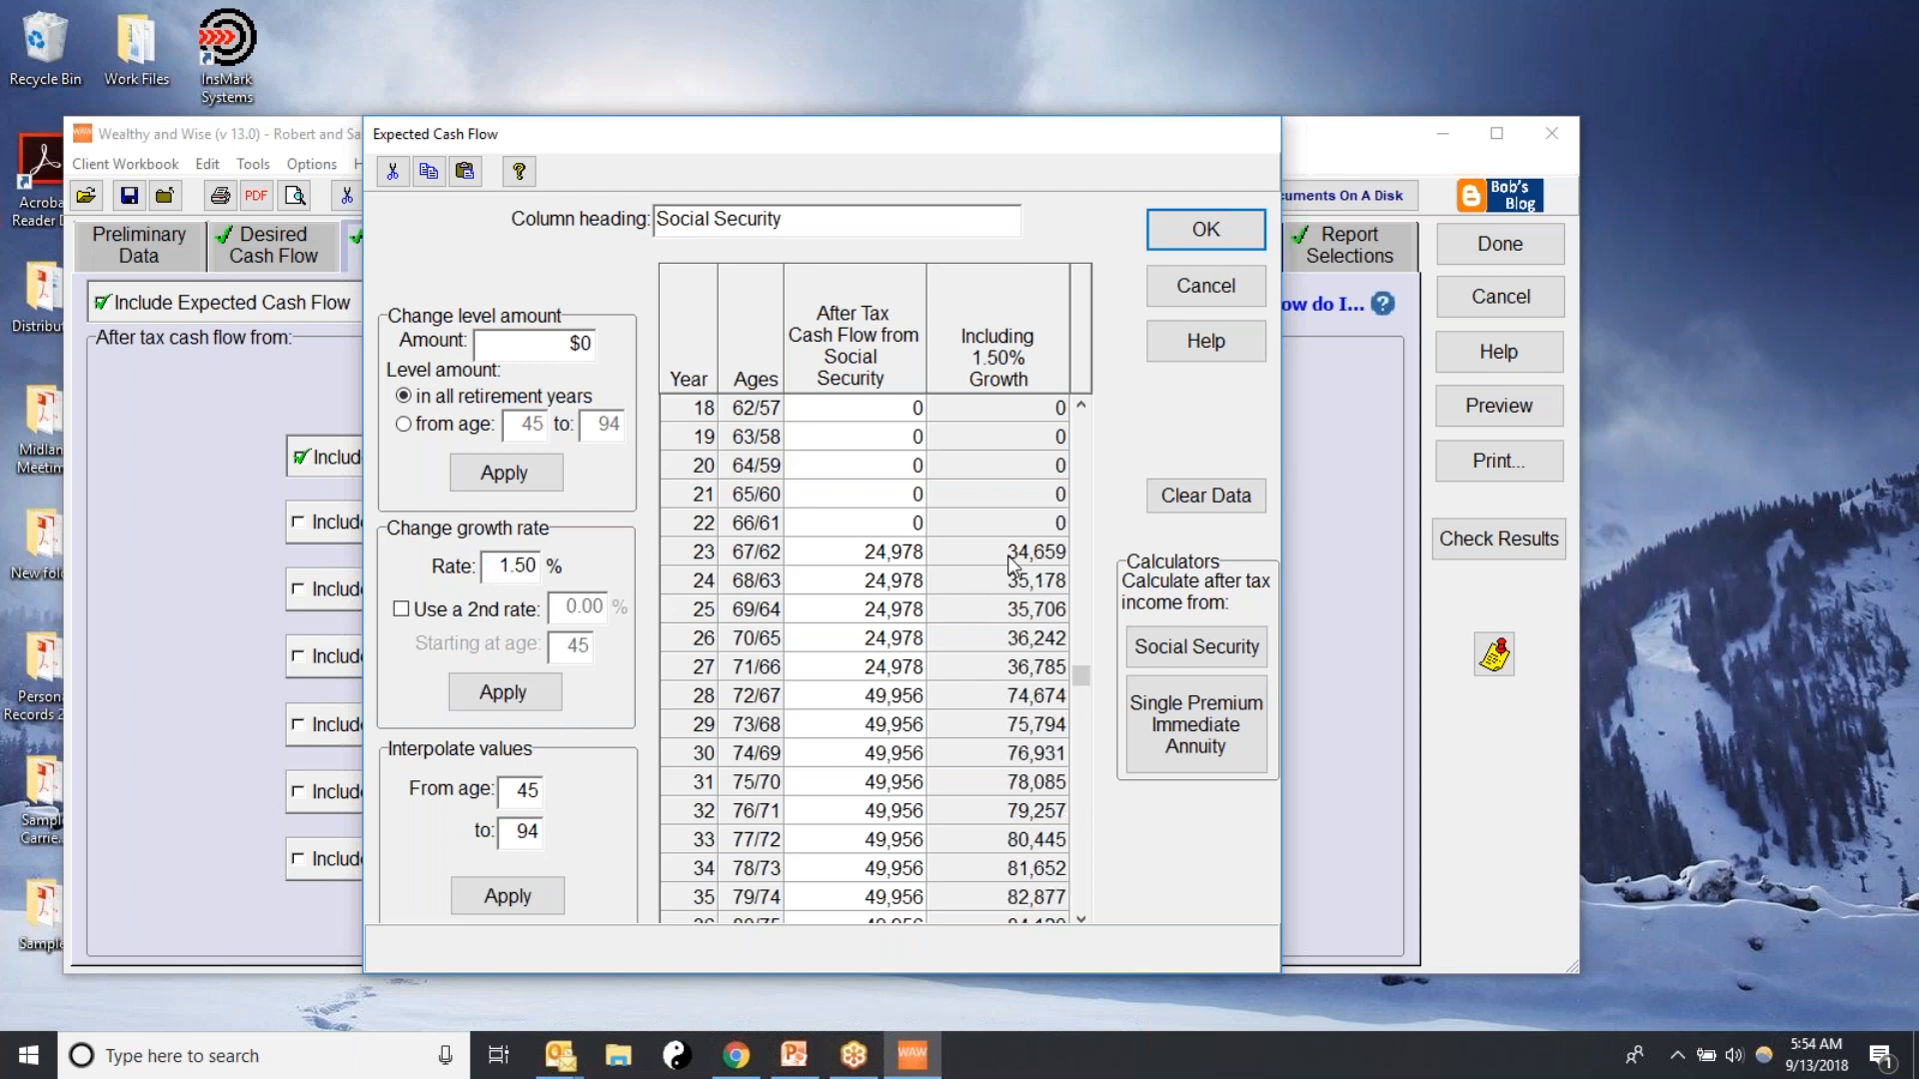
scroll(1081, 914, down, 5)
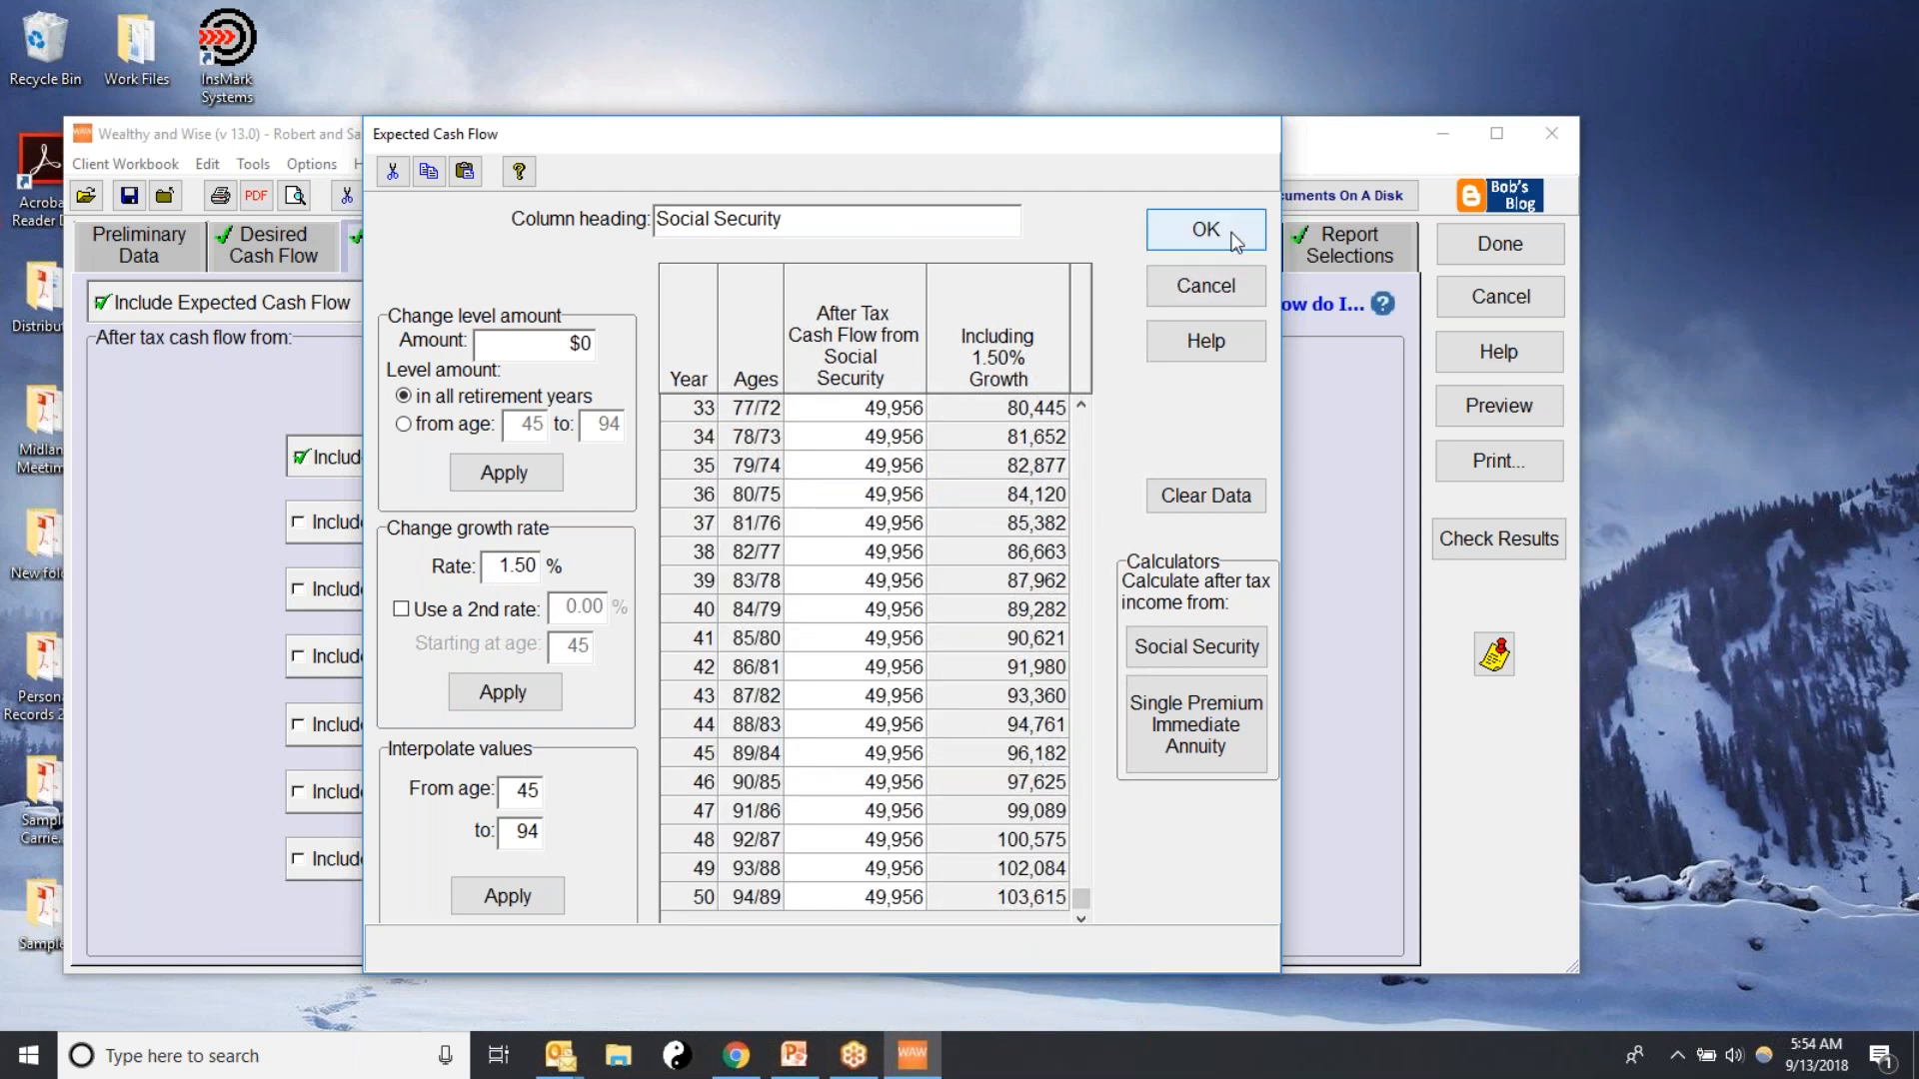
scroll(1080, 896, up, 6)
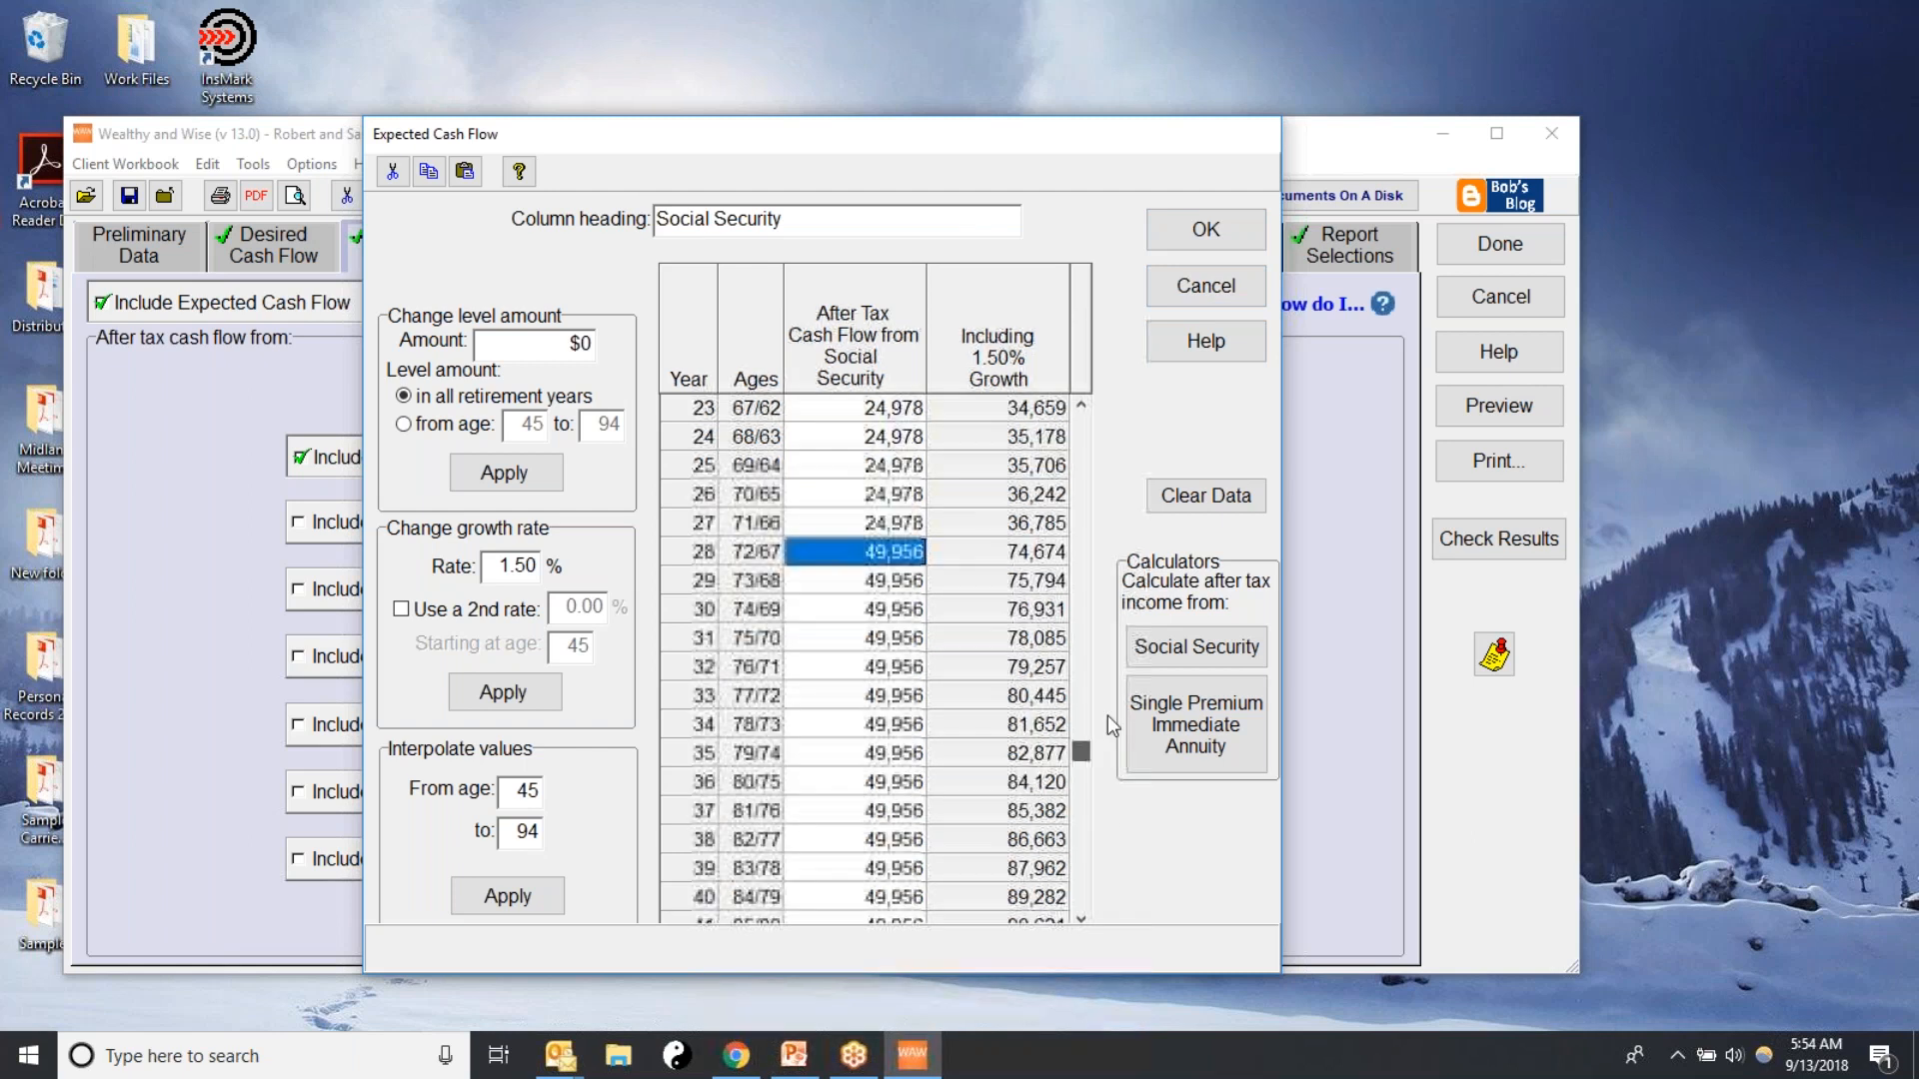
click(1200, 245)
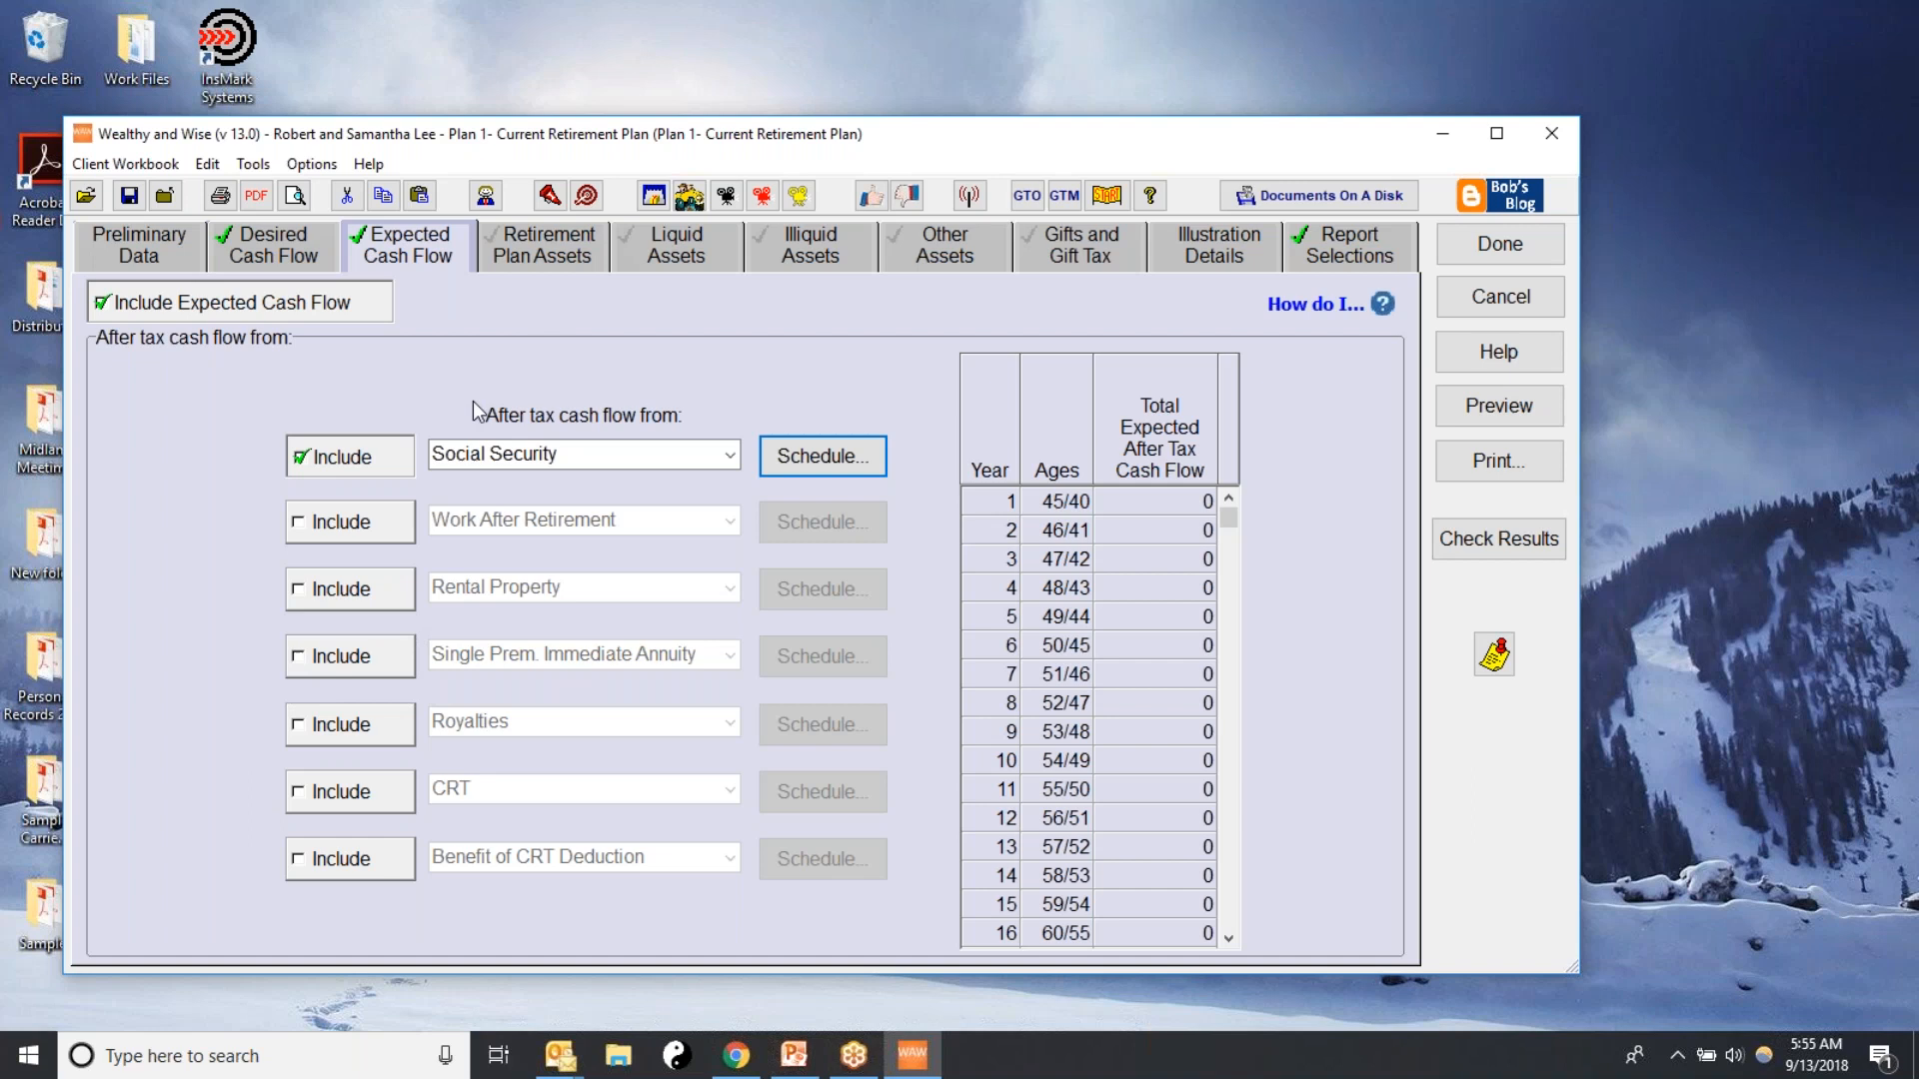
In Retirement Plan Assets, include the client's defined contribution plan with a current value of $180,000
click(543, 244)
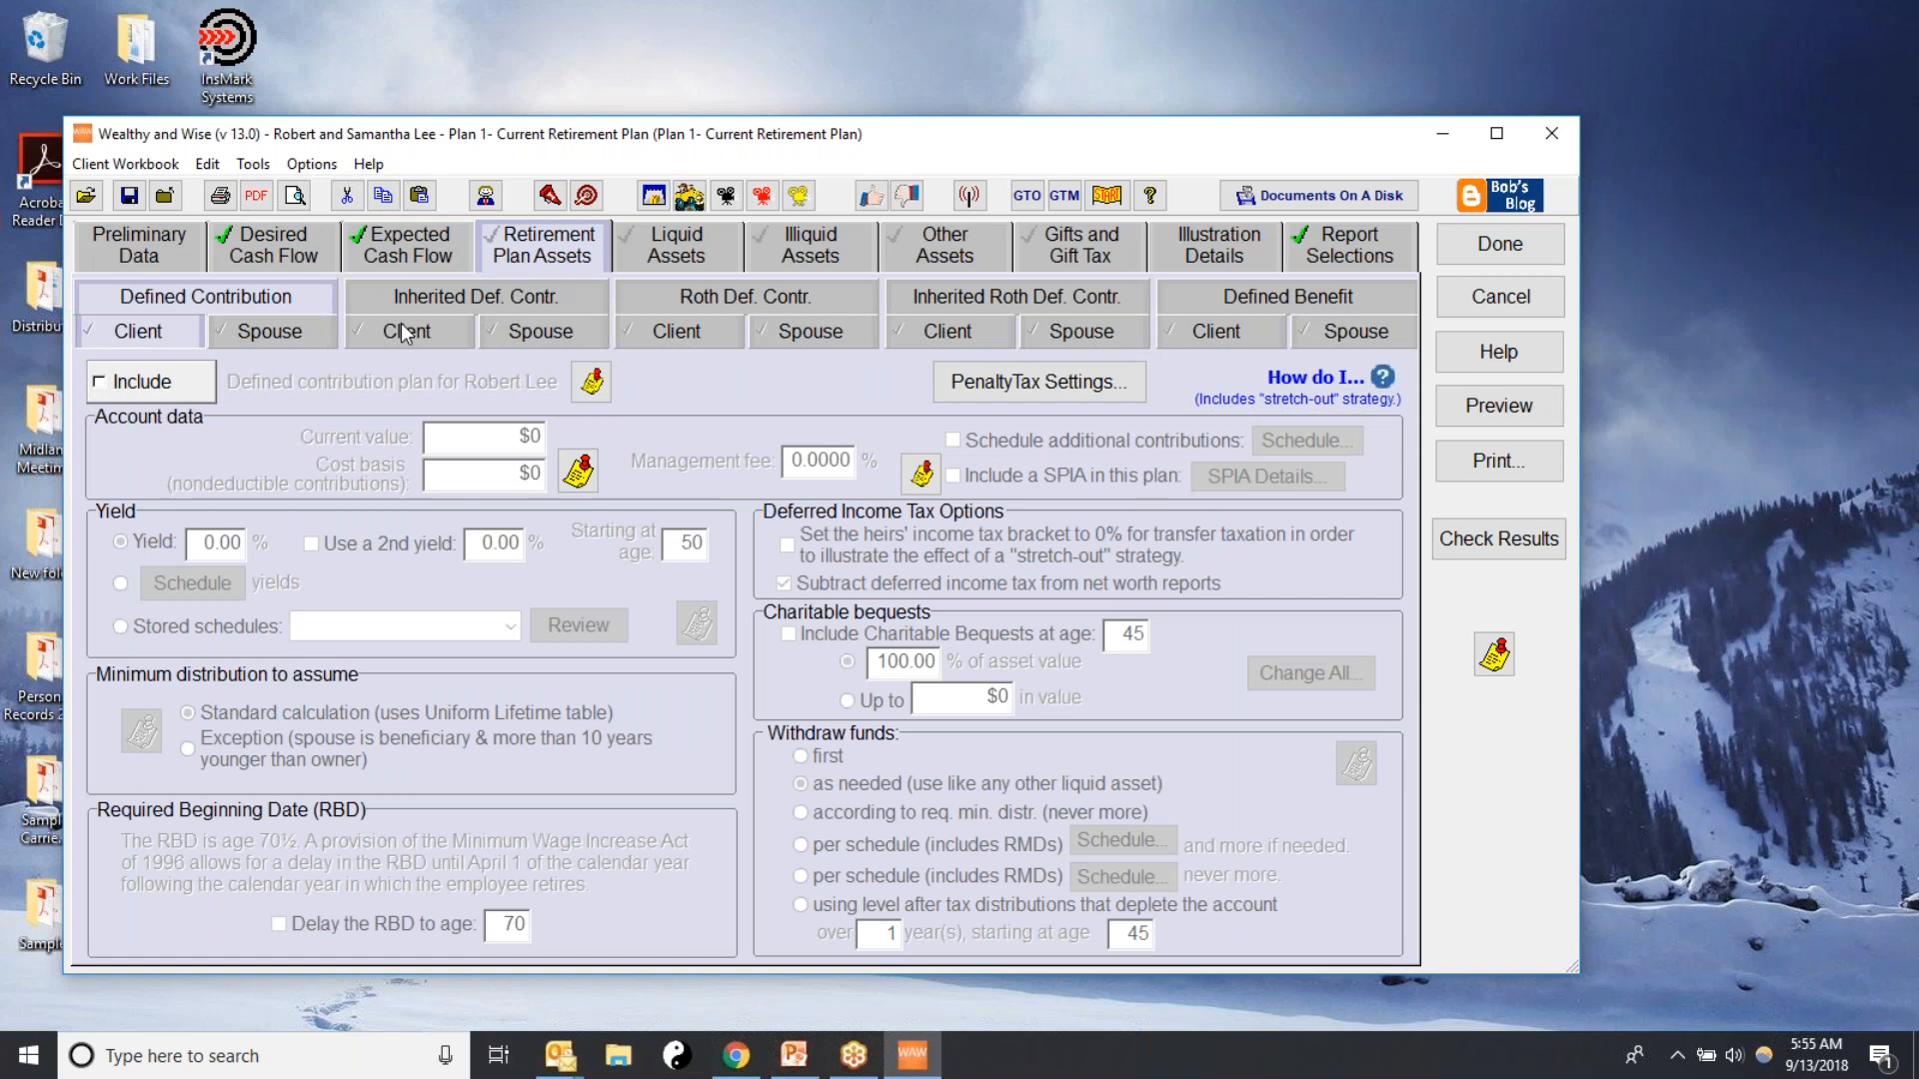
click(534, 254)
click(103, 385)
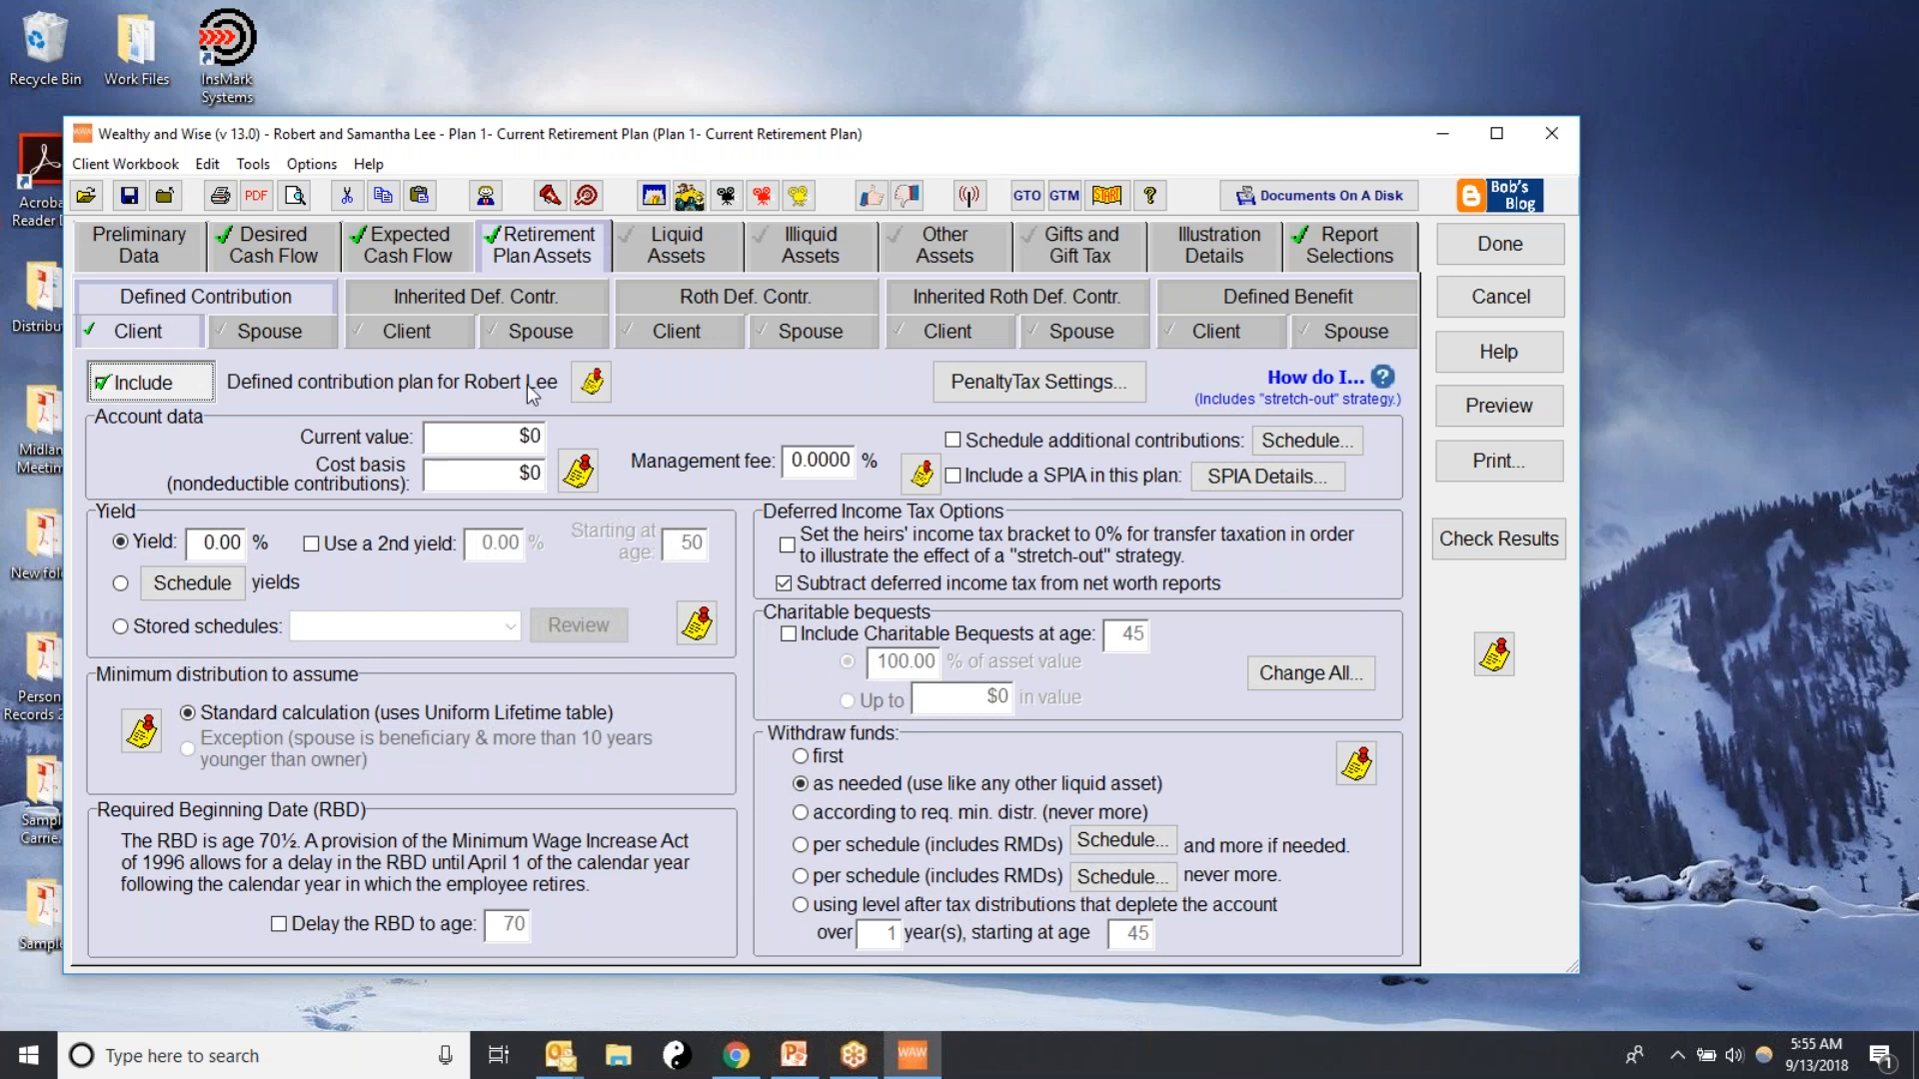
click(500, 436)
text(180000)
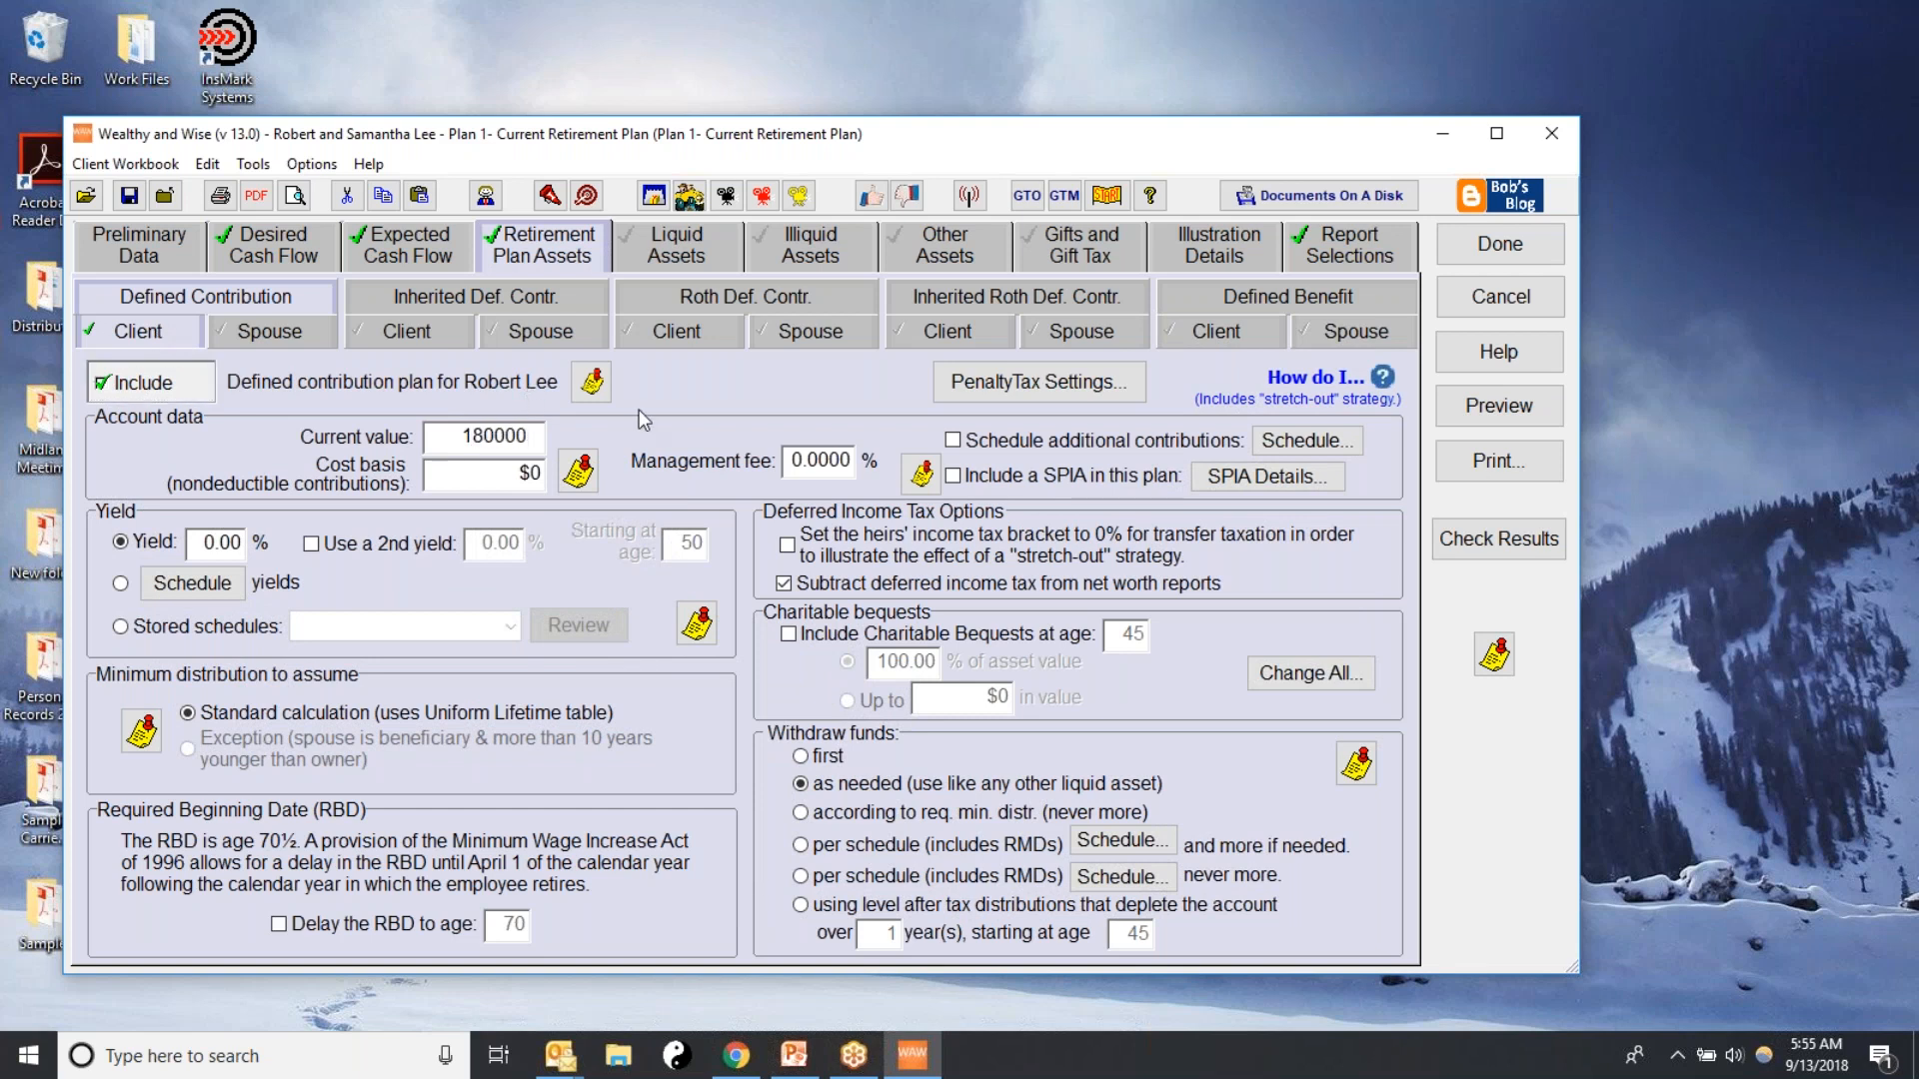
Set the plan's yield to 7% and turn off subtracting deferred income tax from net worth reports
click(431, 481)
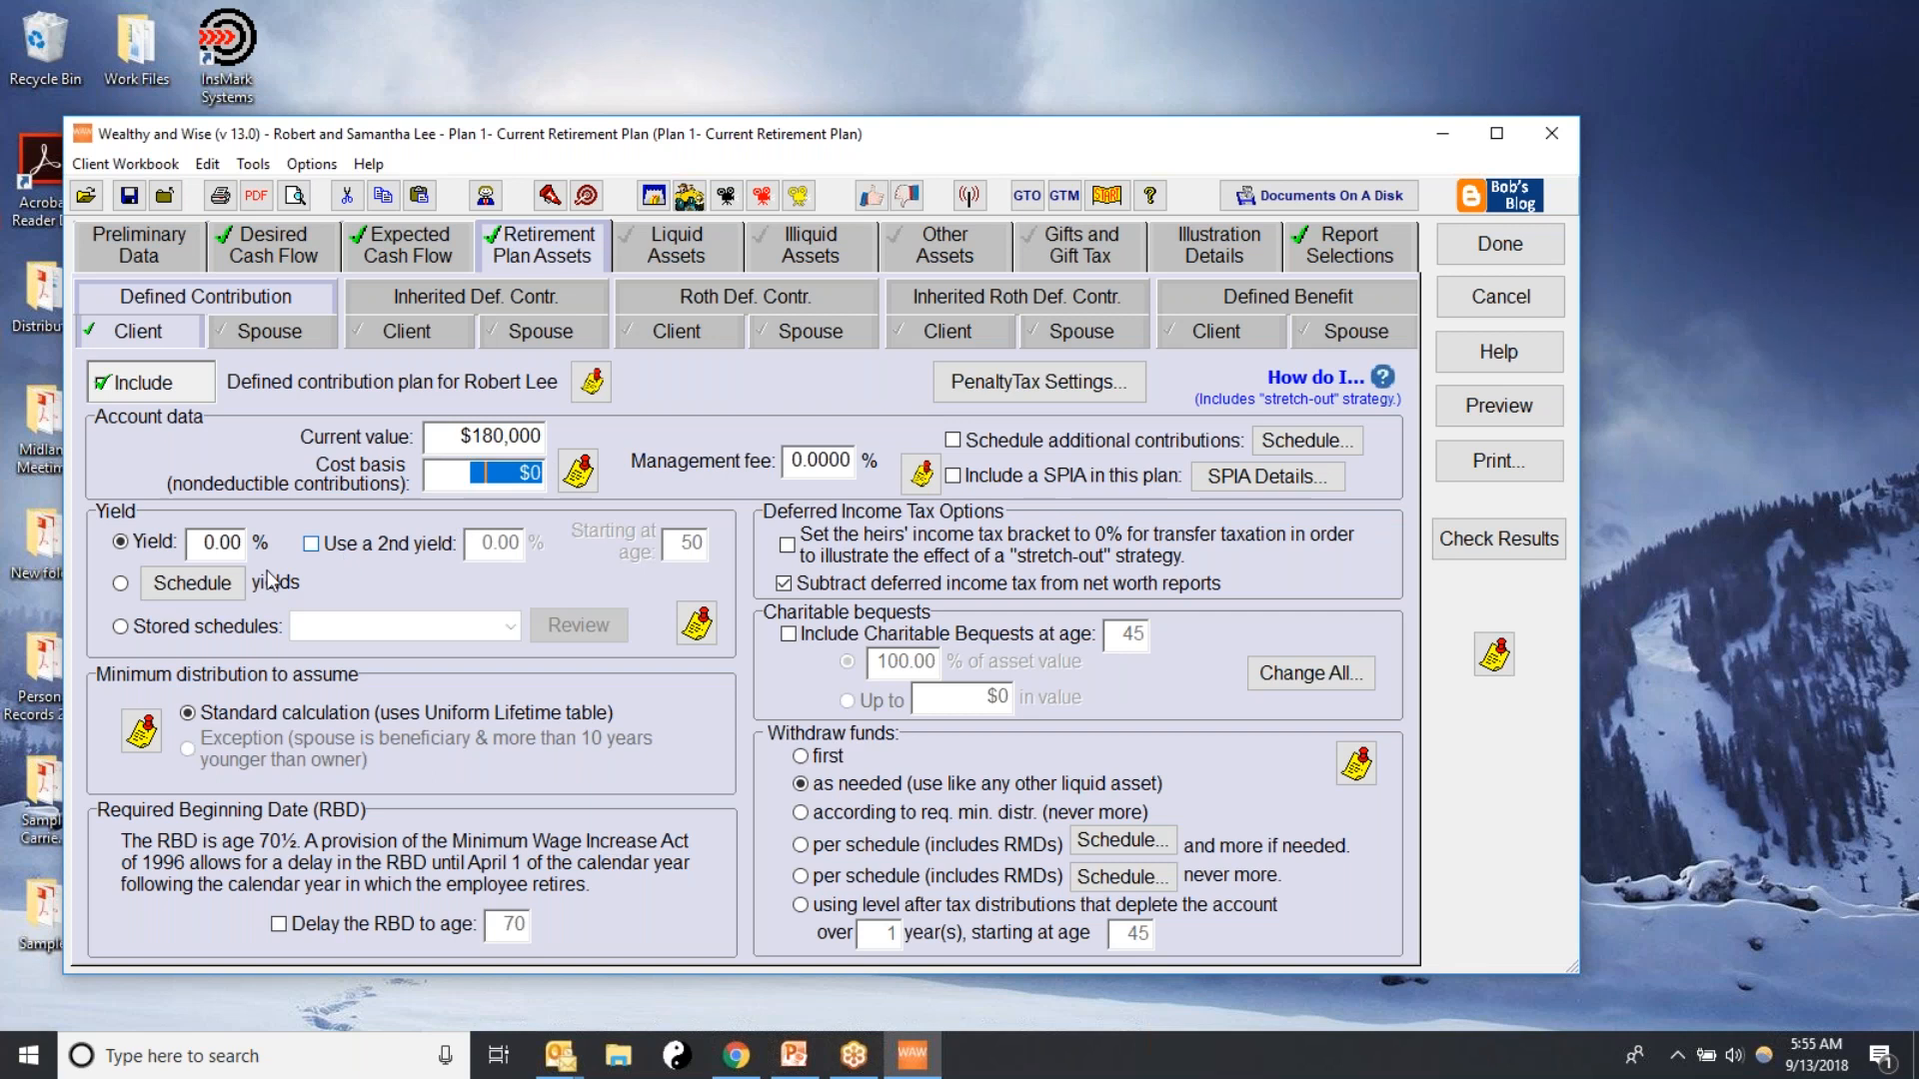
click(210, 544)
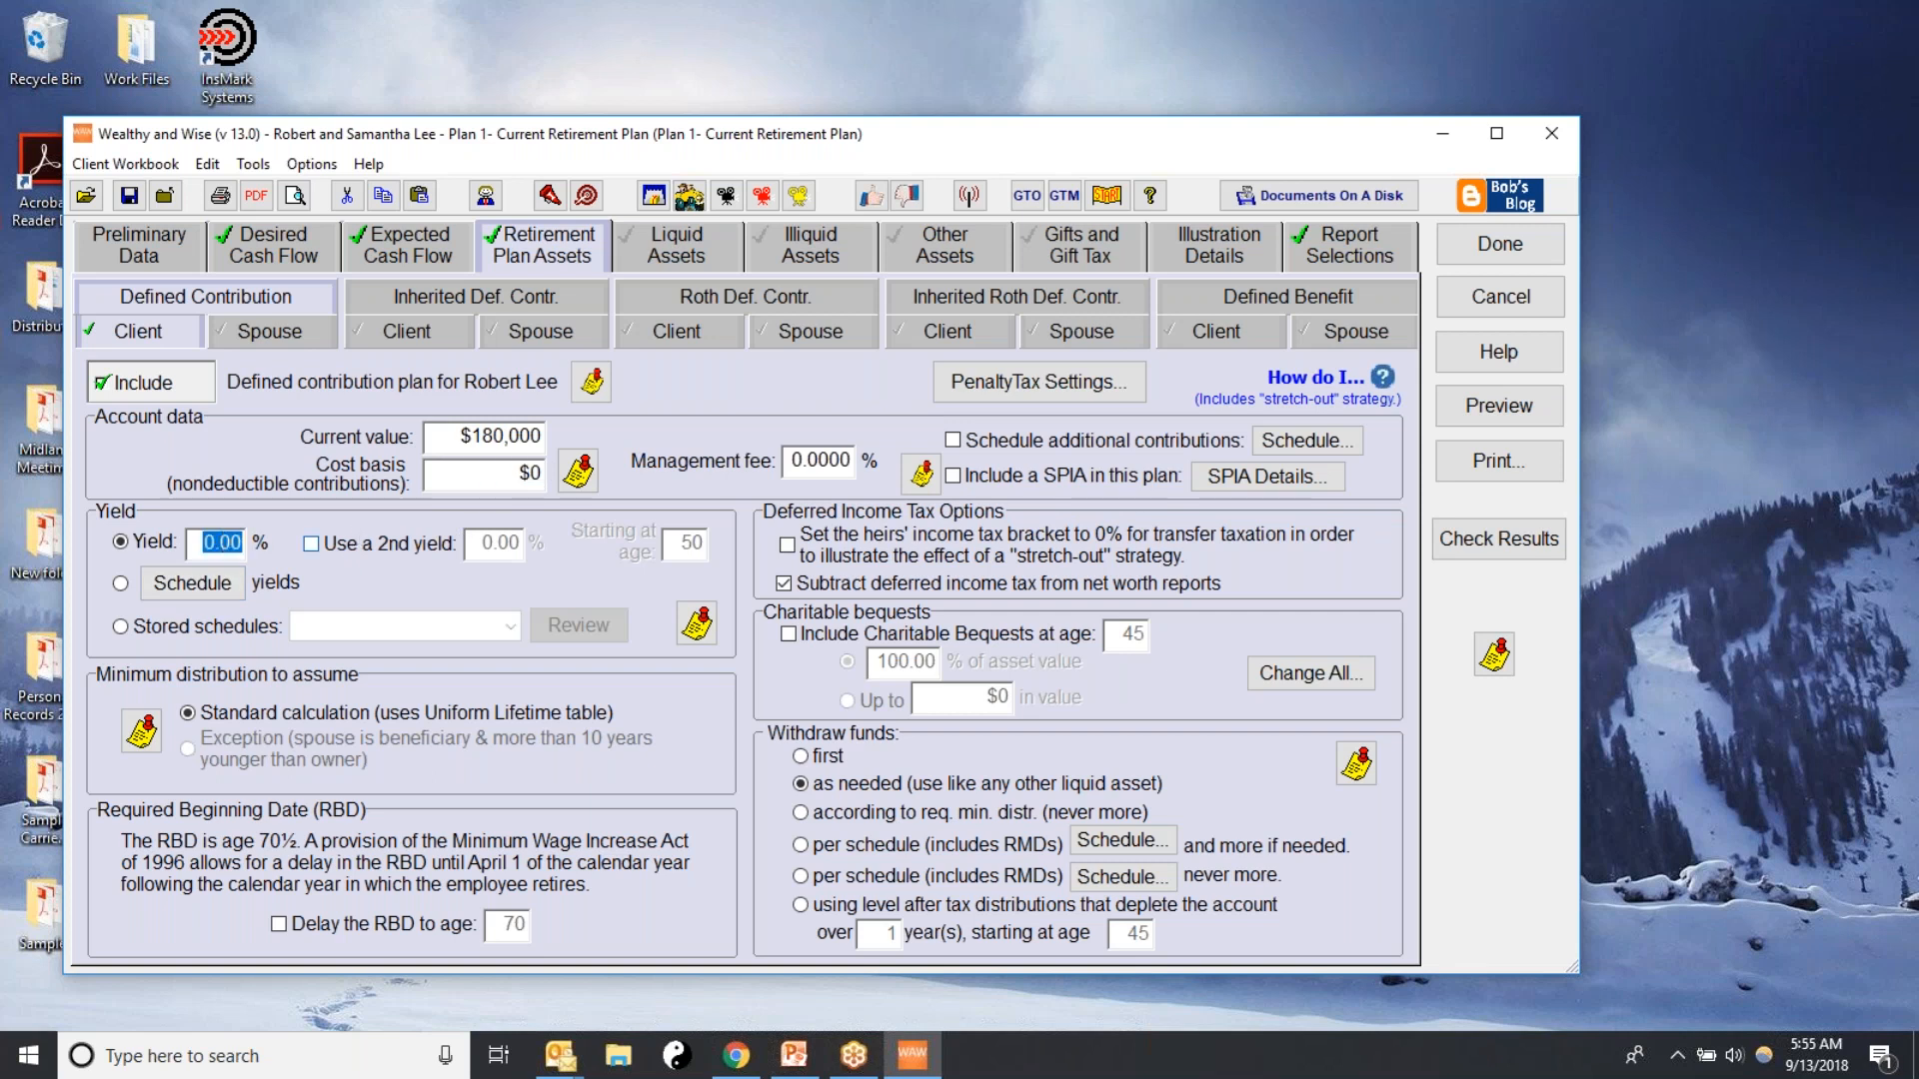
text(7.00)
click(784, 587)
Schedule additional deductible contributions of $10,000 a year from age 45 through 64 for the client's plan, and accept the schedule
click(955, 442)
click(1307, 446)
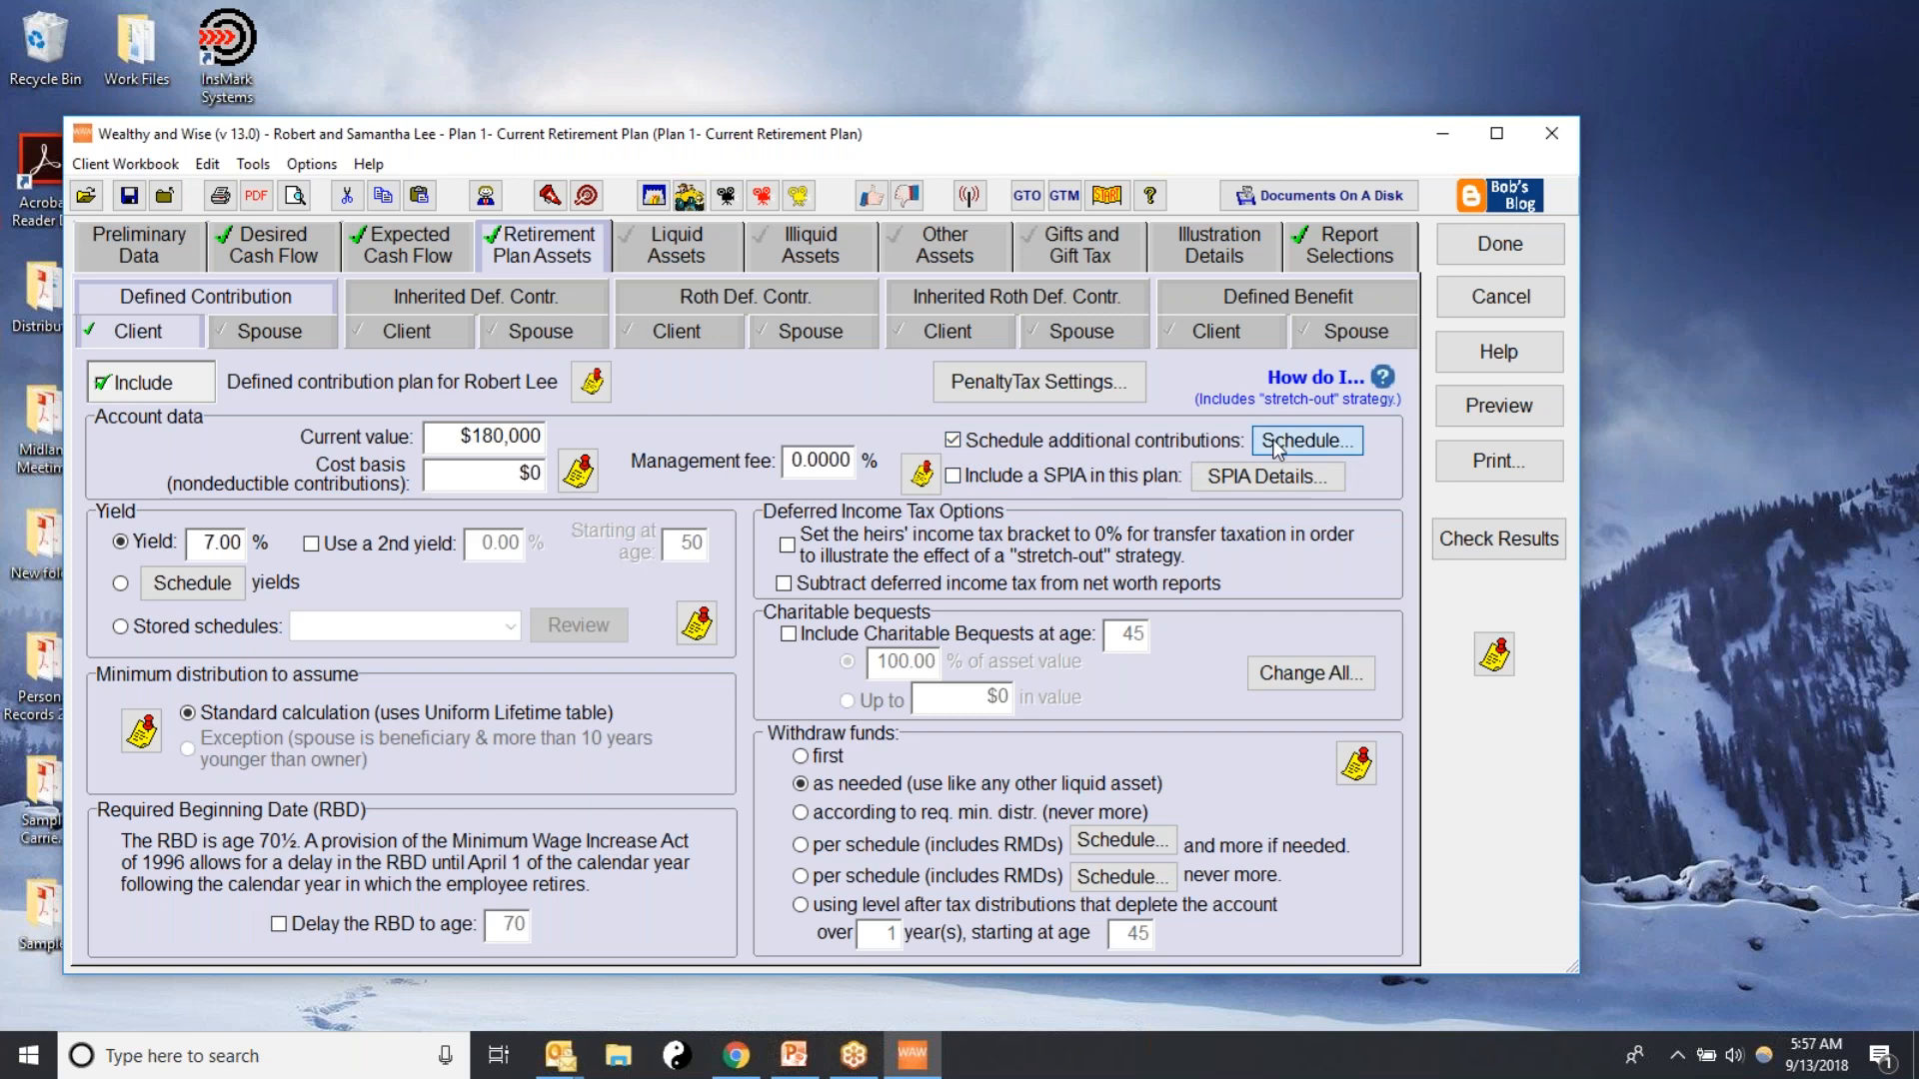
text(10000)
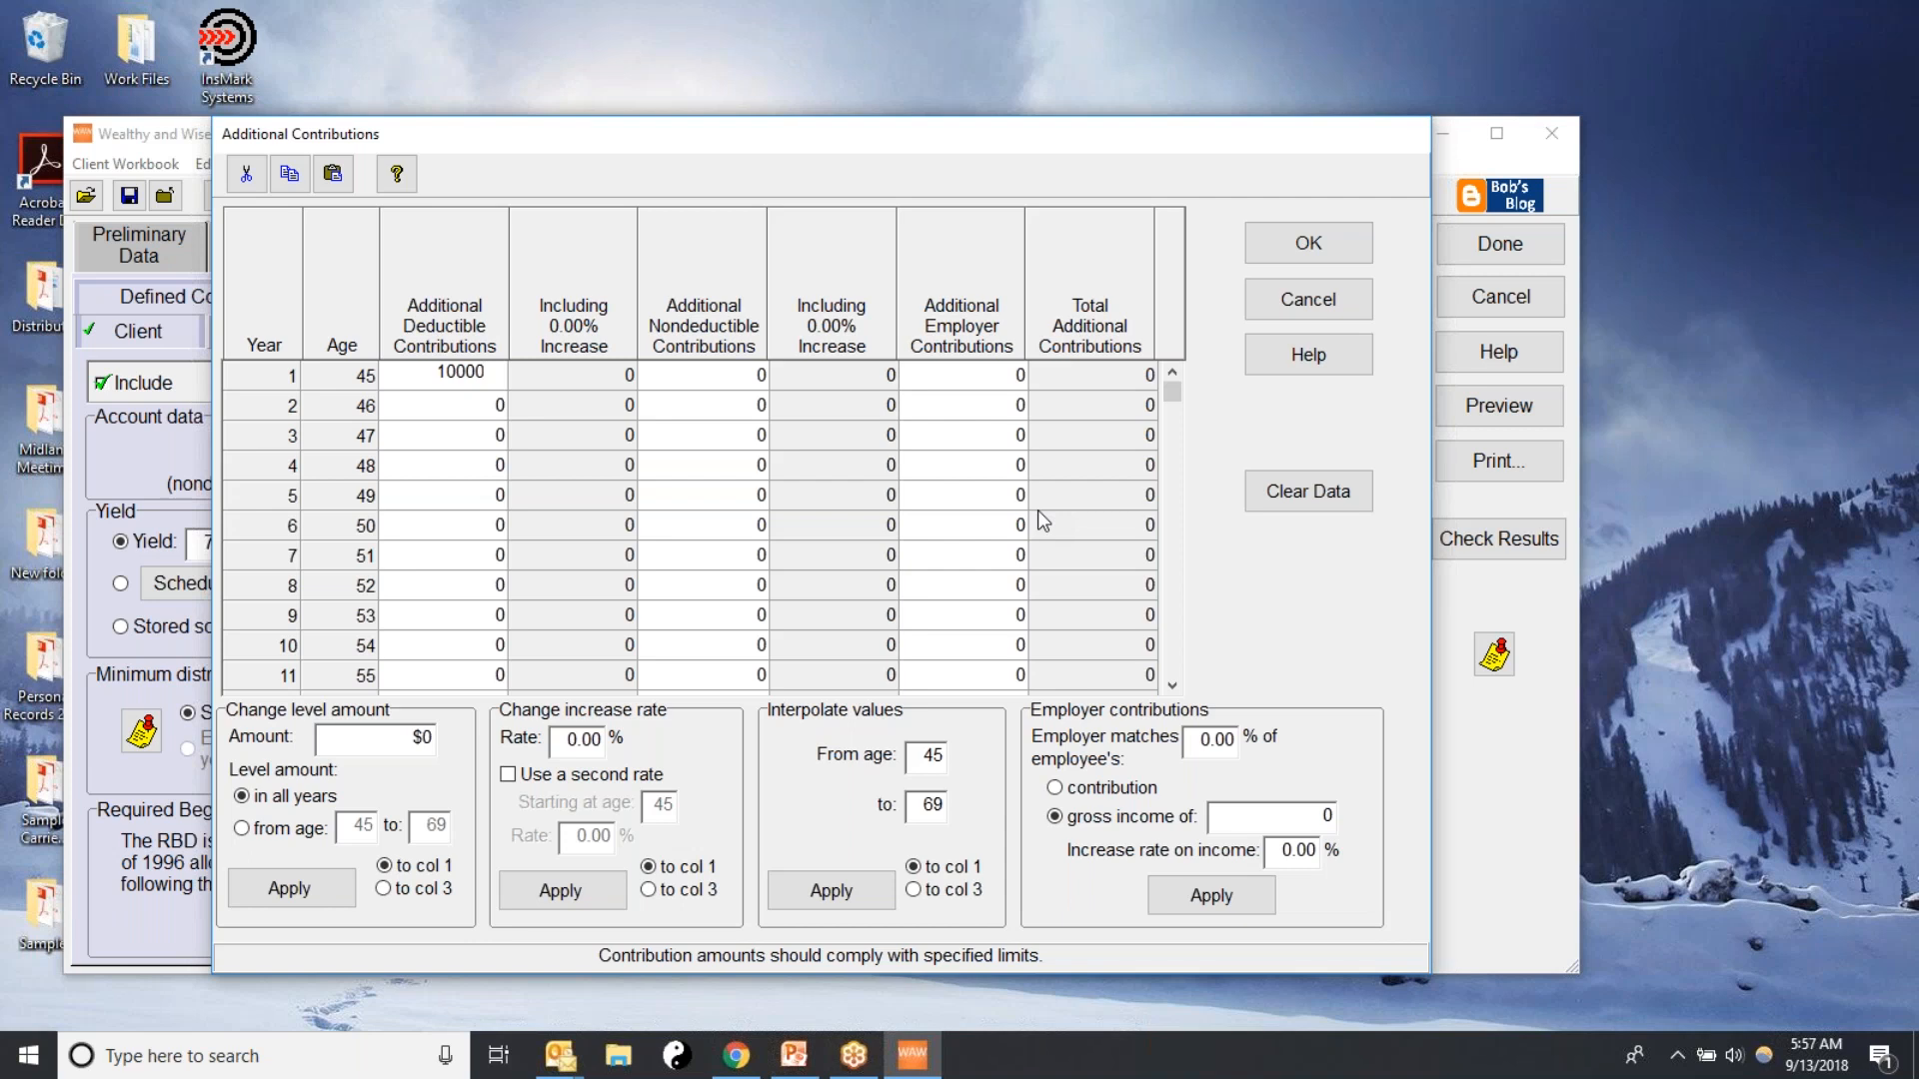
key(Return)
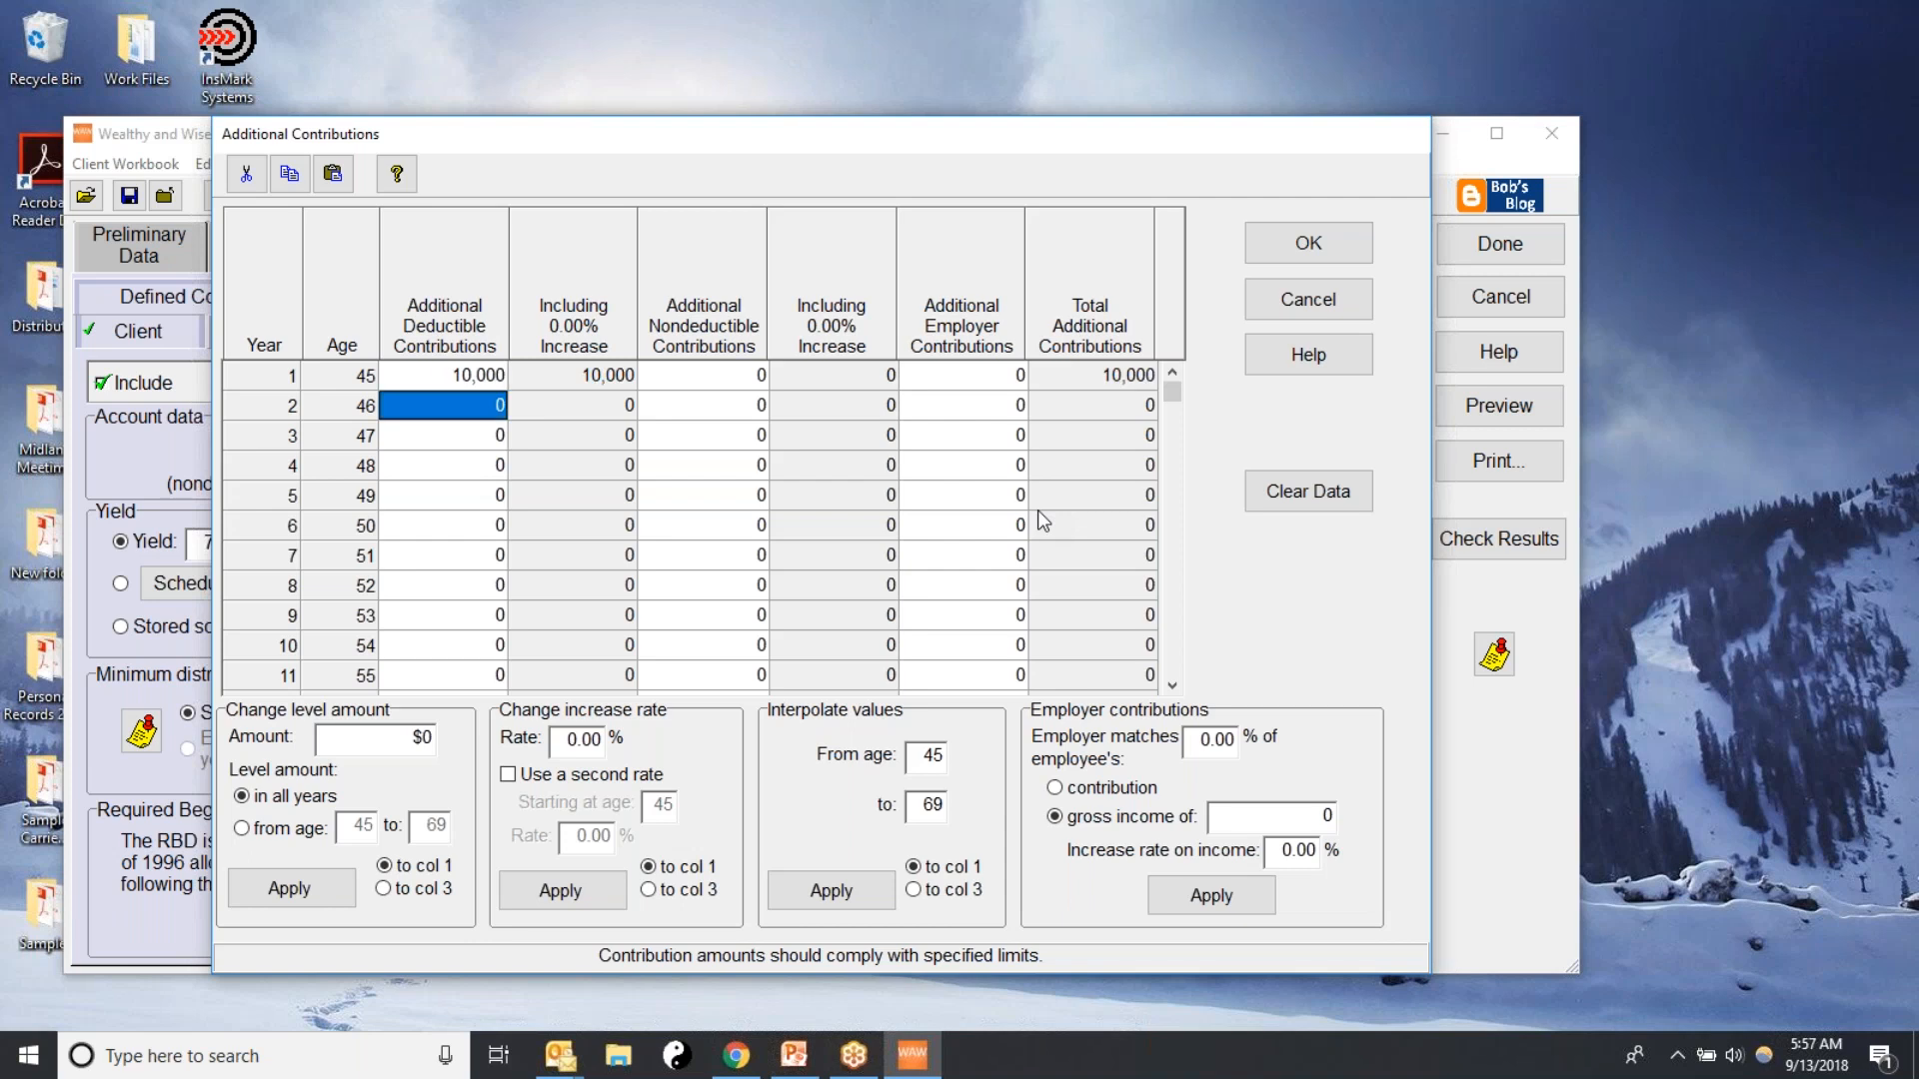
key(quotedbl)
key(quotedbl)
key(quotedbl)
key(quotedbl)
key(quotedbl)
key(quotedbl)
key(quotedbl)
key(quotedbl)
key(quotedbl)
key(quotedbl)
key(quotedbl)
key(quotedbl)
key(quotedbl)
key(quotedbl)
key(quotedbl)
key(quotedbl)
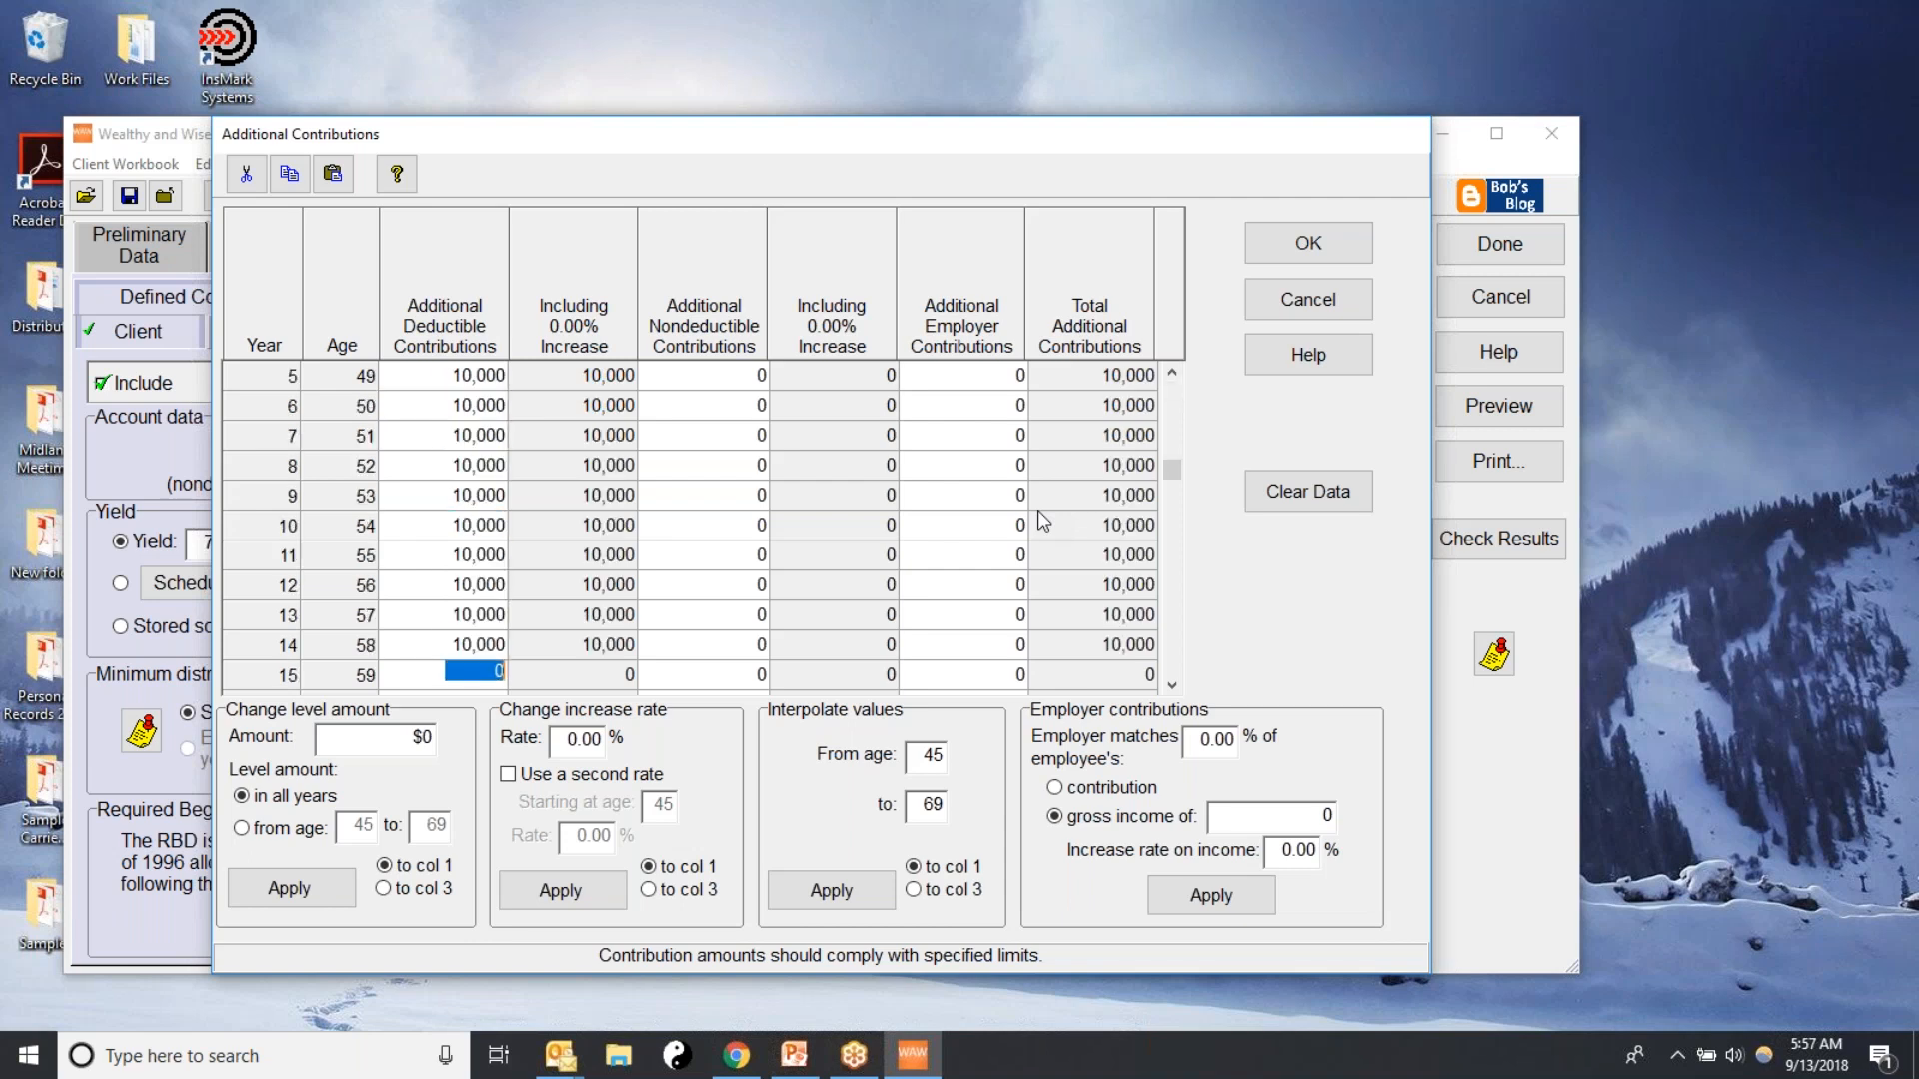
key(quotedbl)
key(quotedbl)
key(quotedbl)
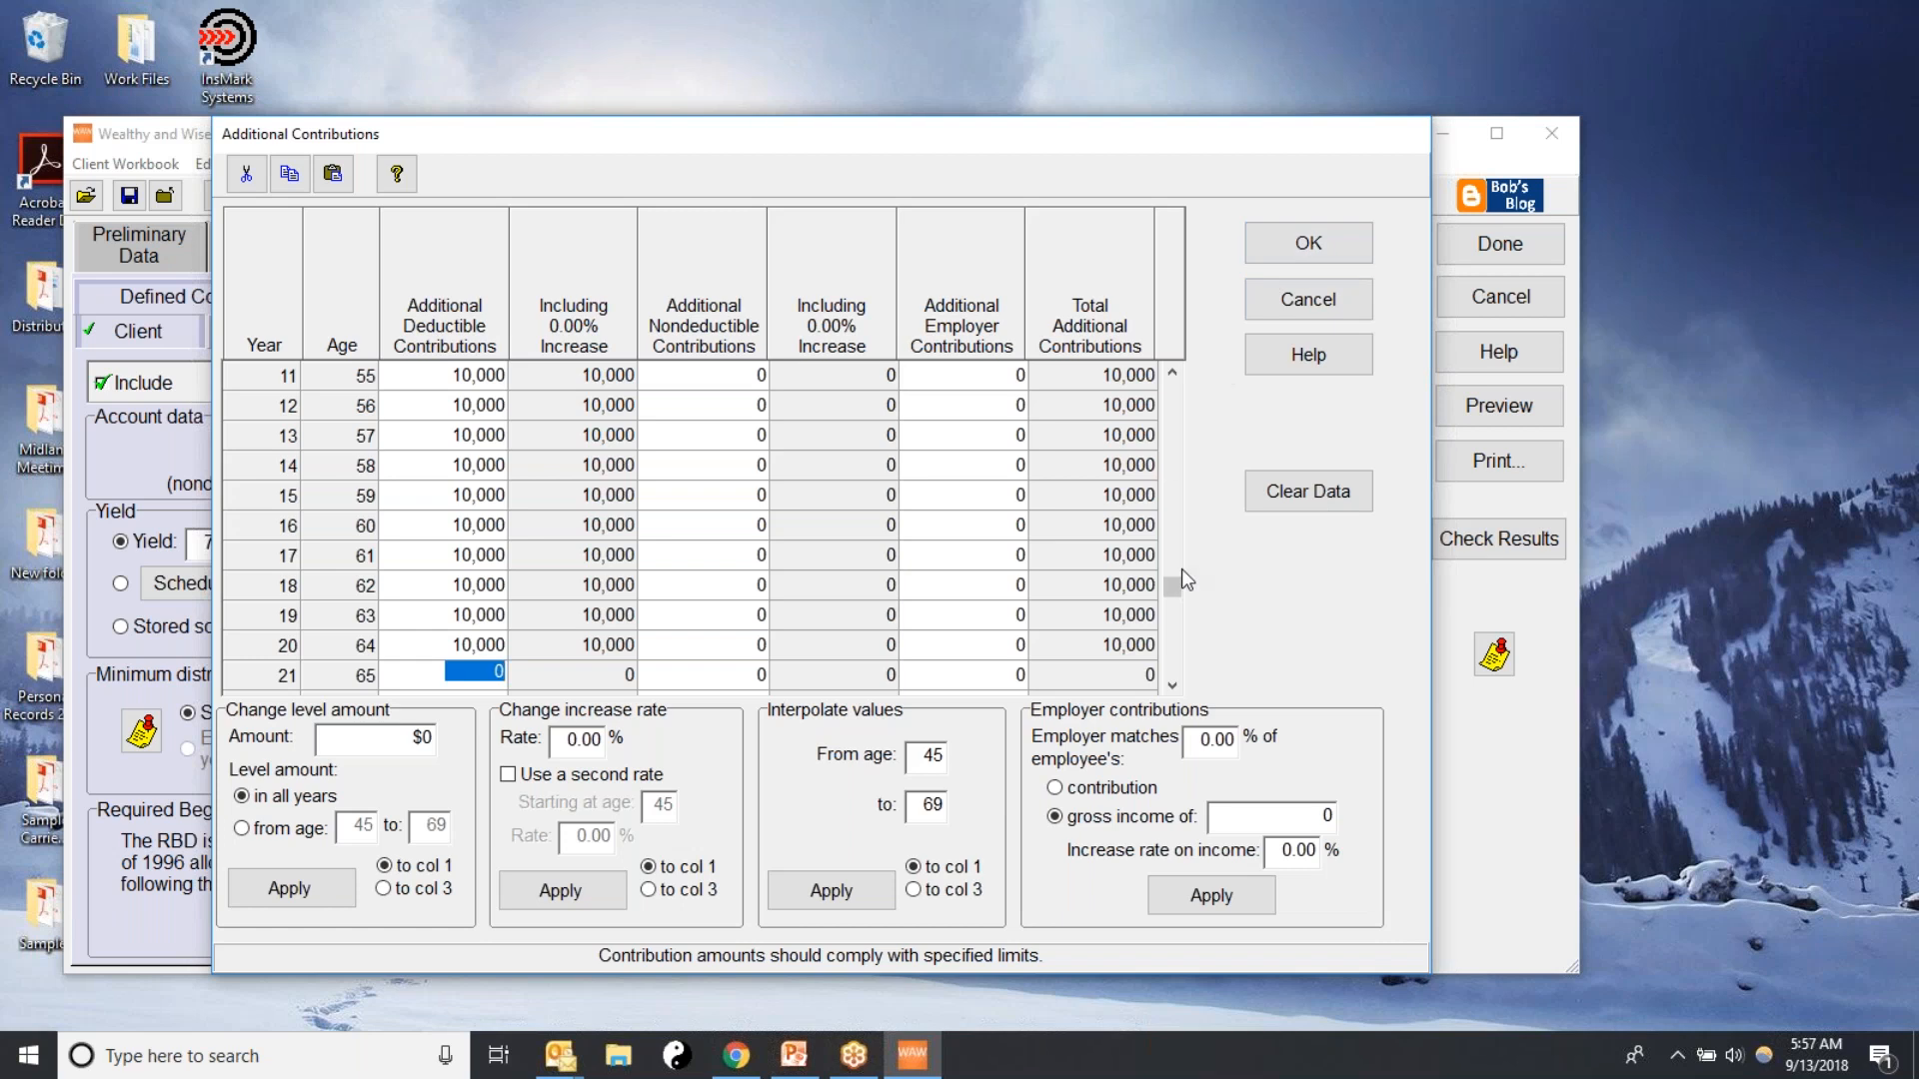
drag(1172, 590, 1190, 345)
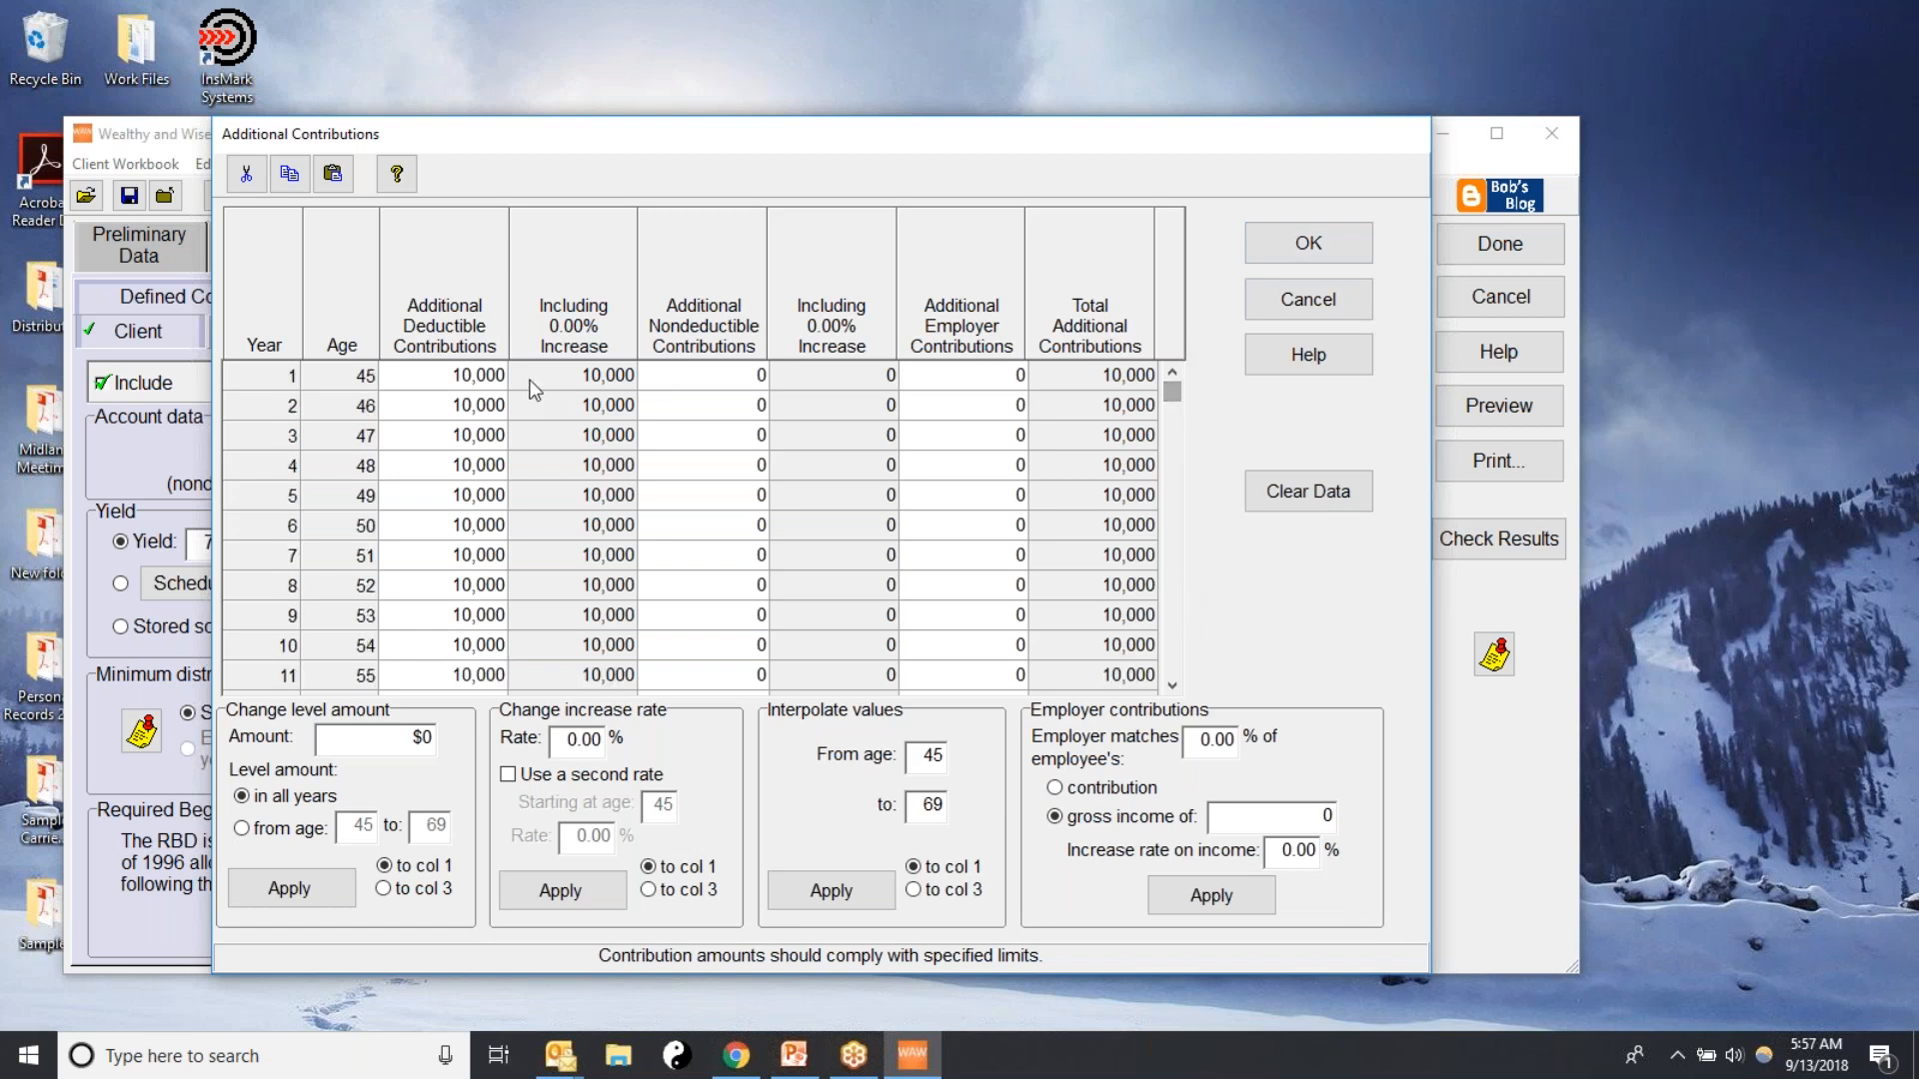
click(1317, 255)
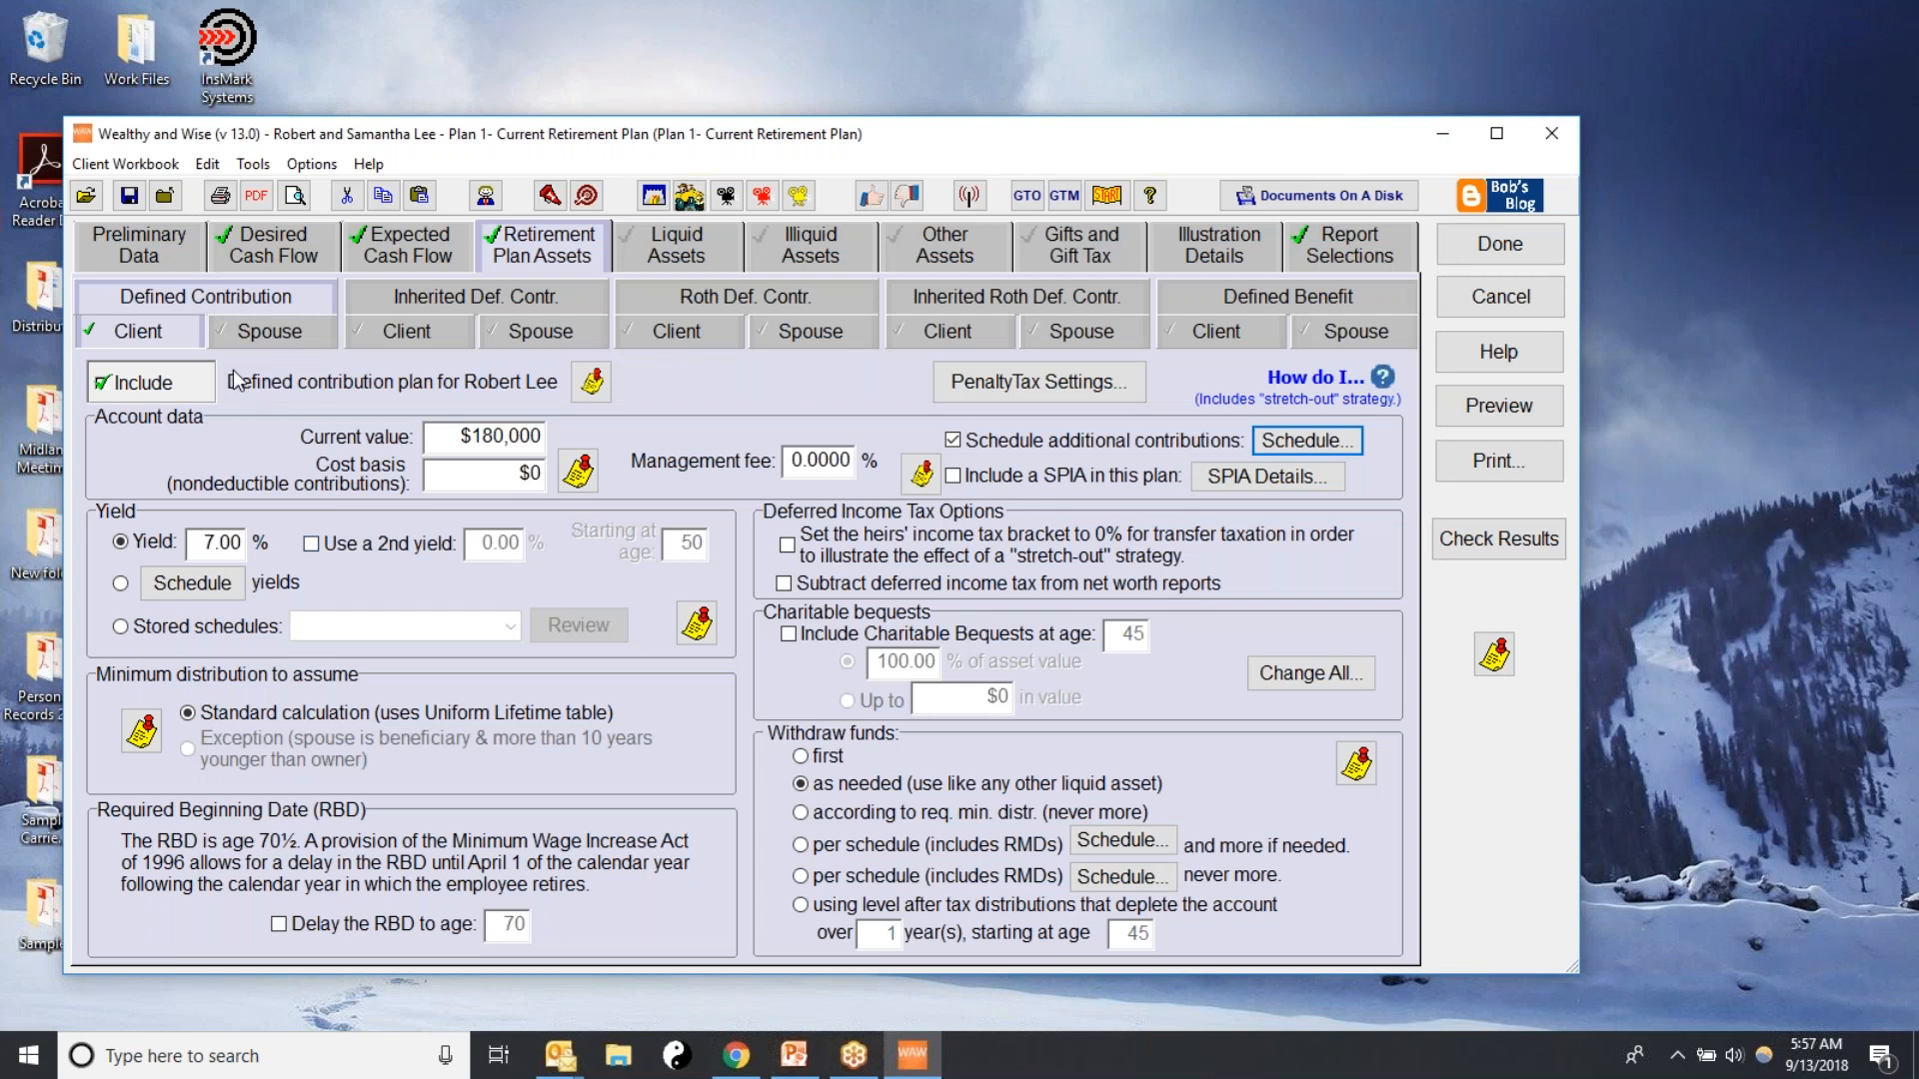
In Liquid Assets, include the first taxable account with an estimated current value of $500,000 and a 4% yield
click(674, 243)
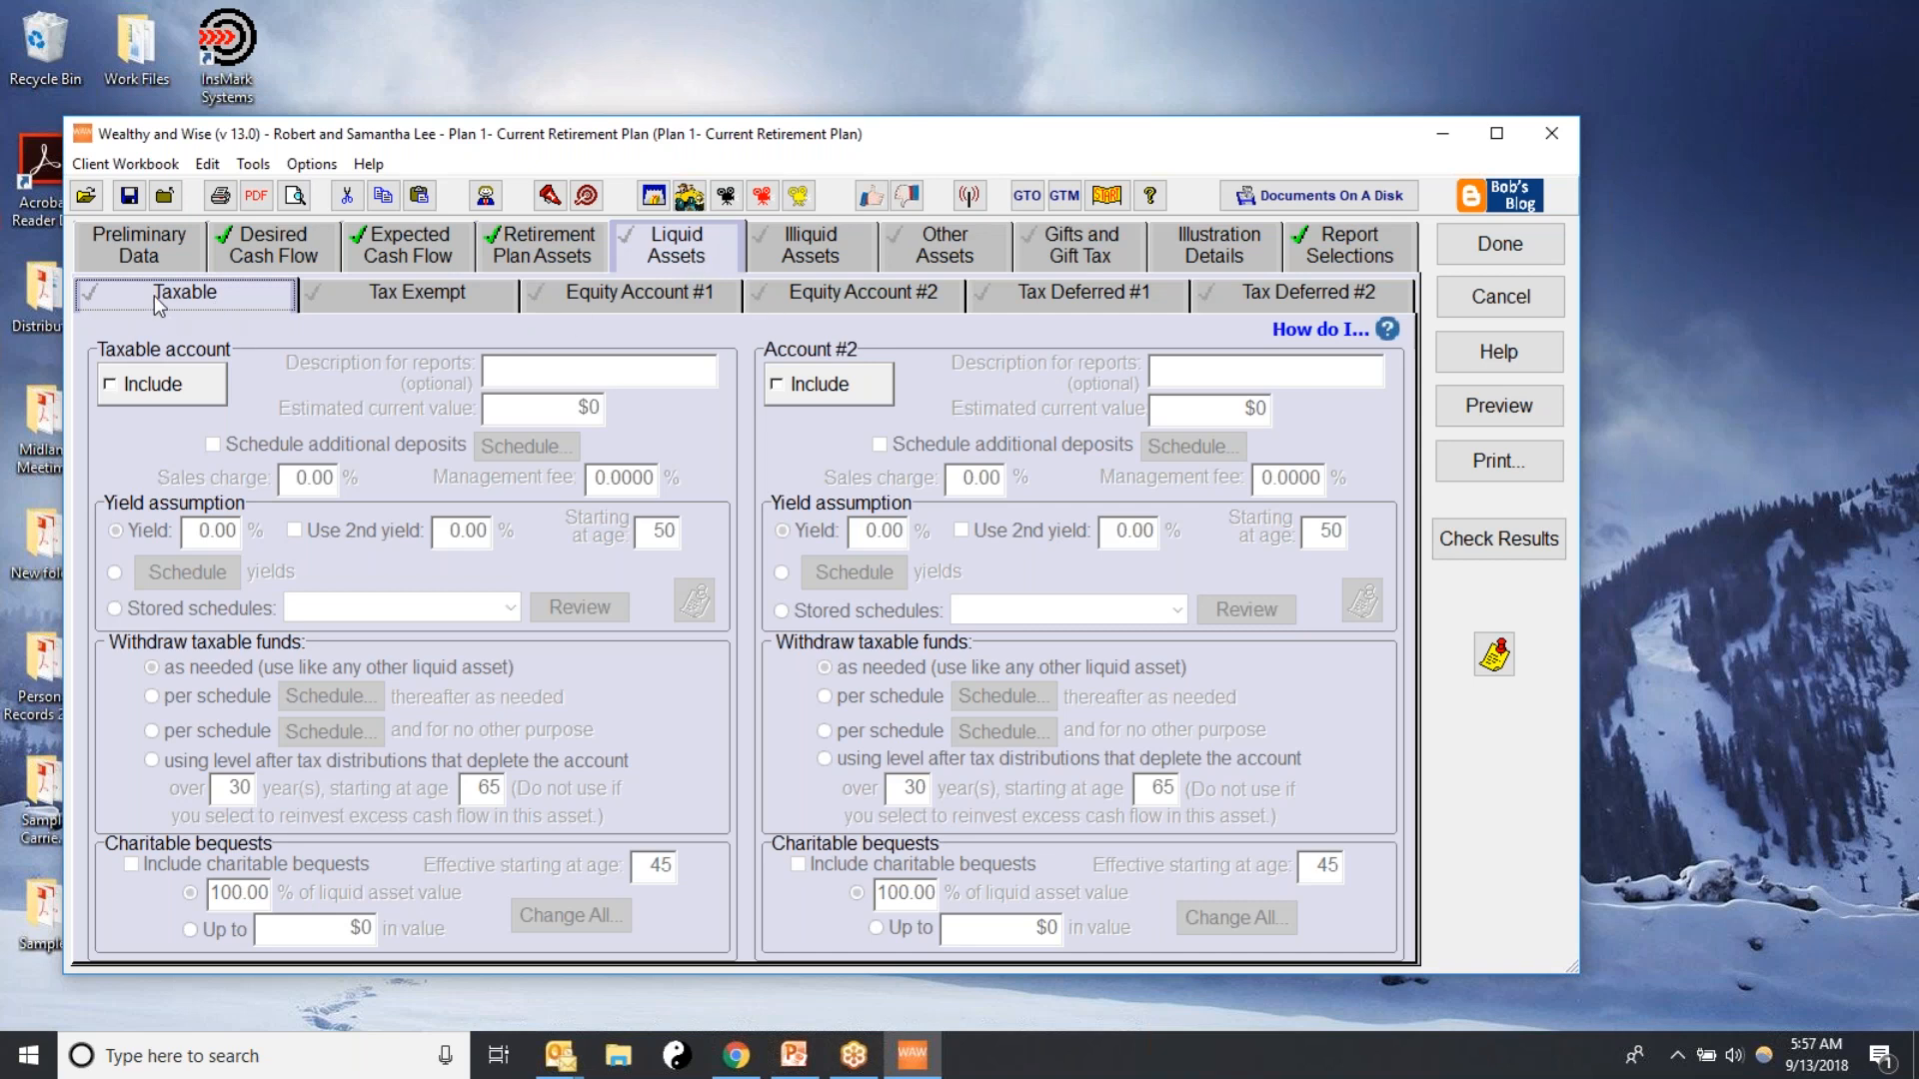
click(118, 384)
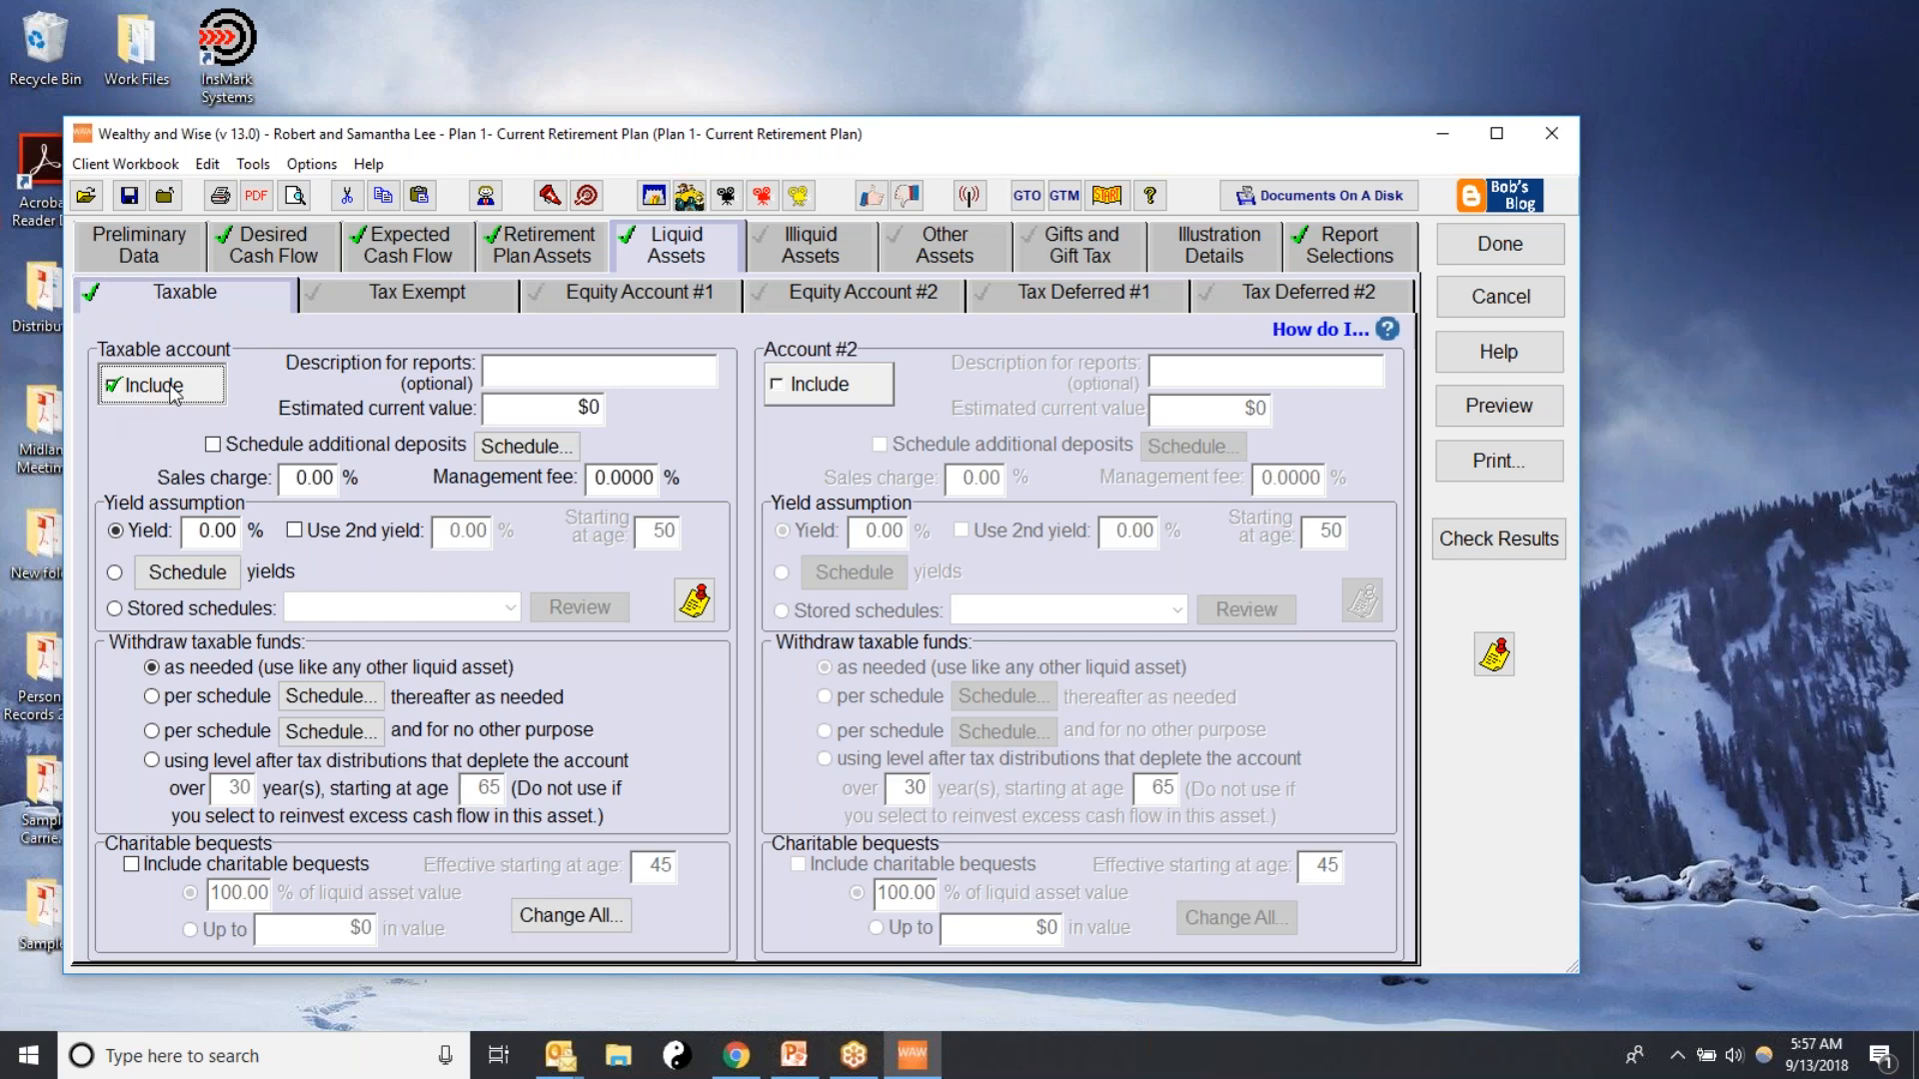
click(506, 376)
double_click(512, 412)
text(500000)
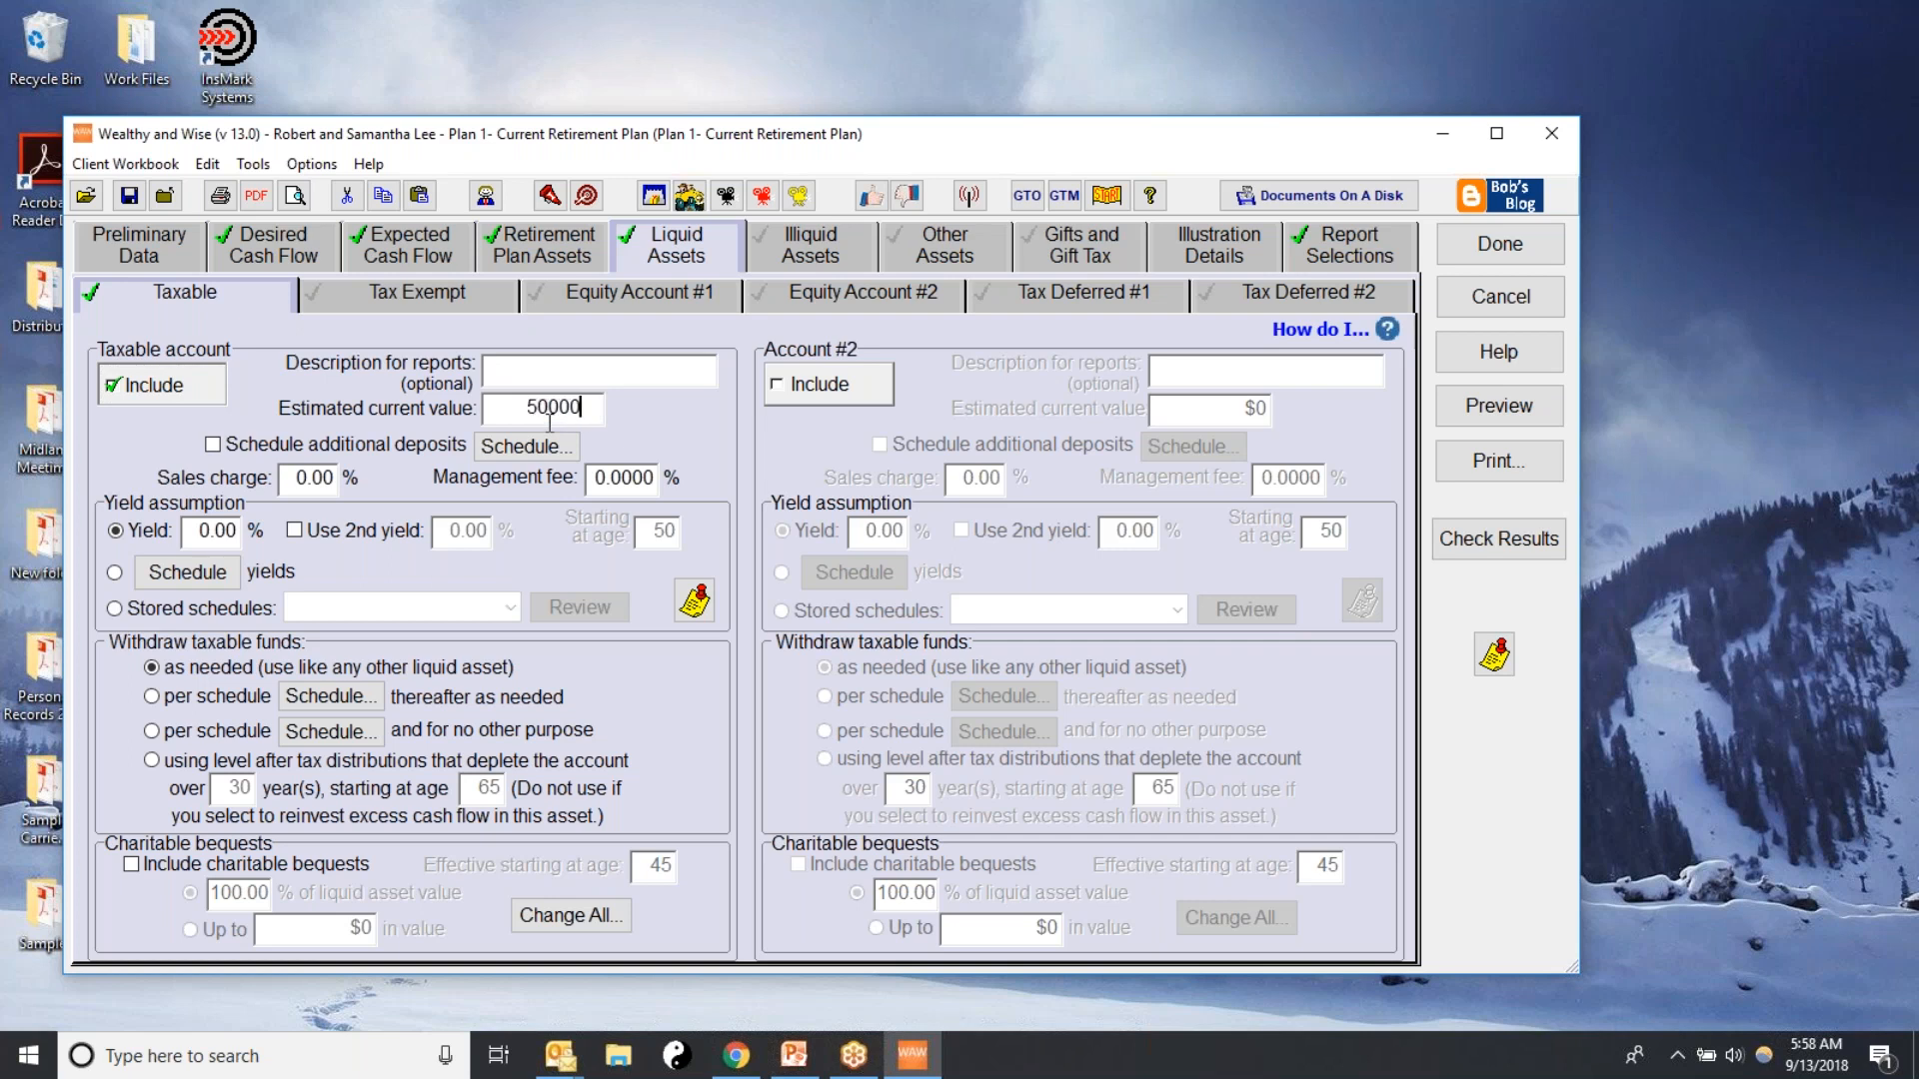
click(200, 531)
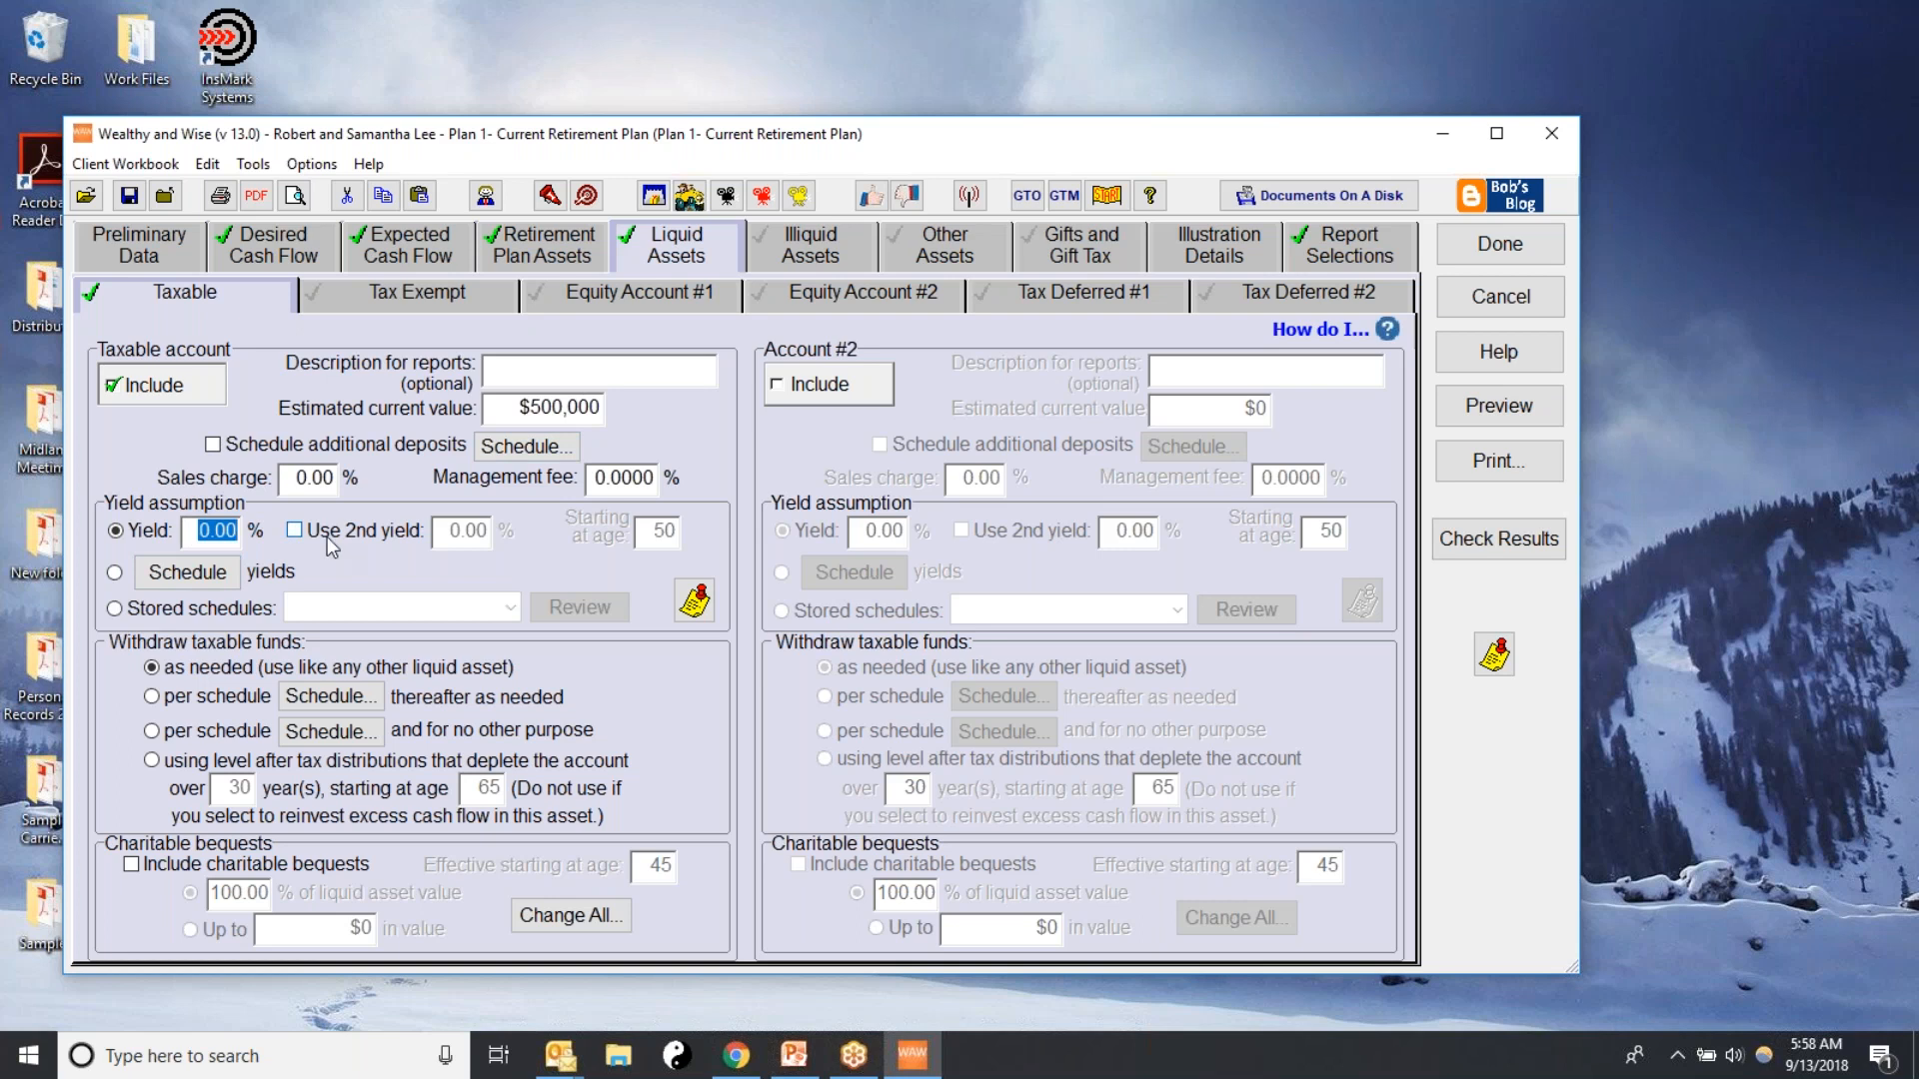
text(4)
Include the first tax exempt account in the liquid assets
click(358, 291)
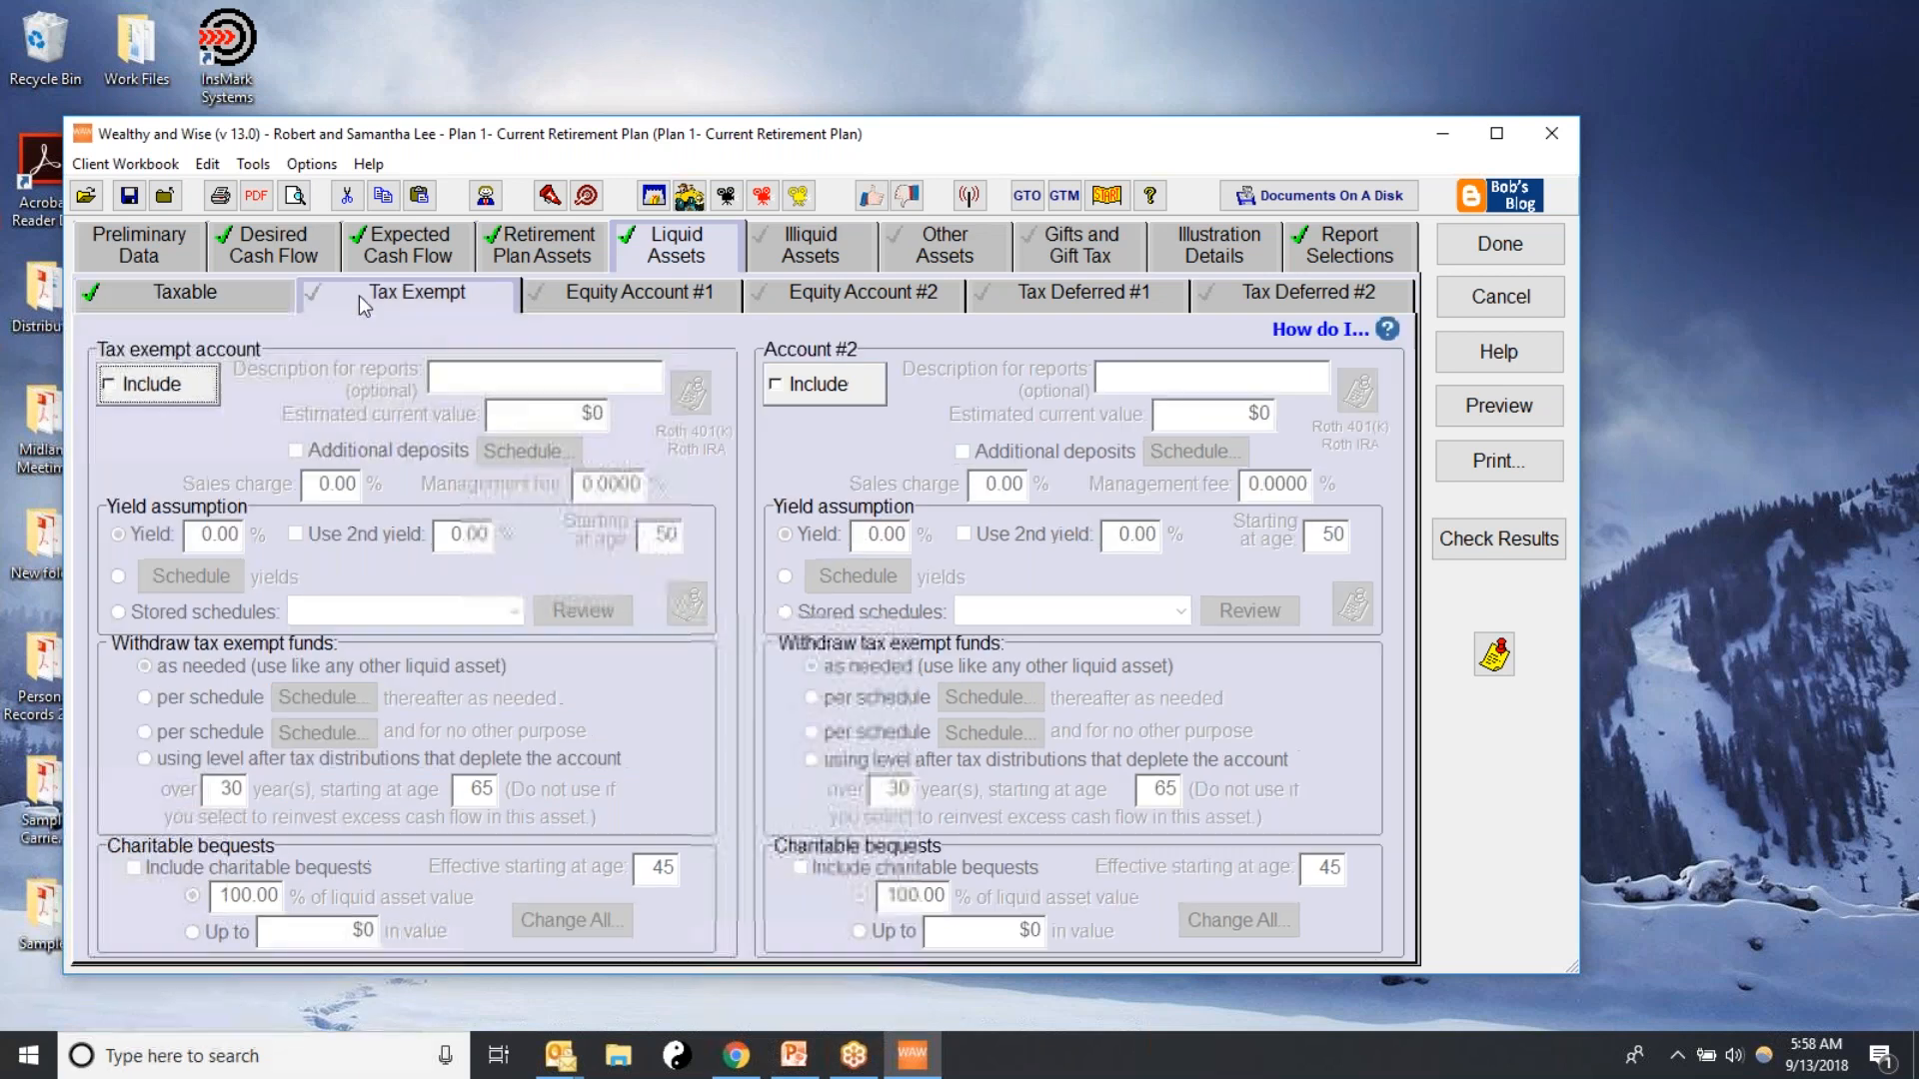
click(154, 388)
click(448, 382)
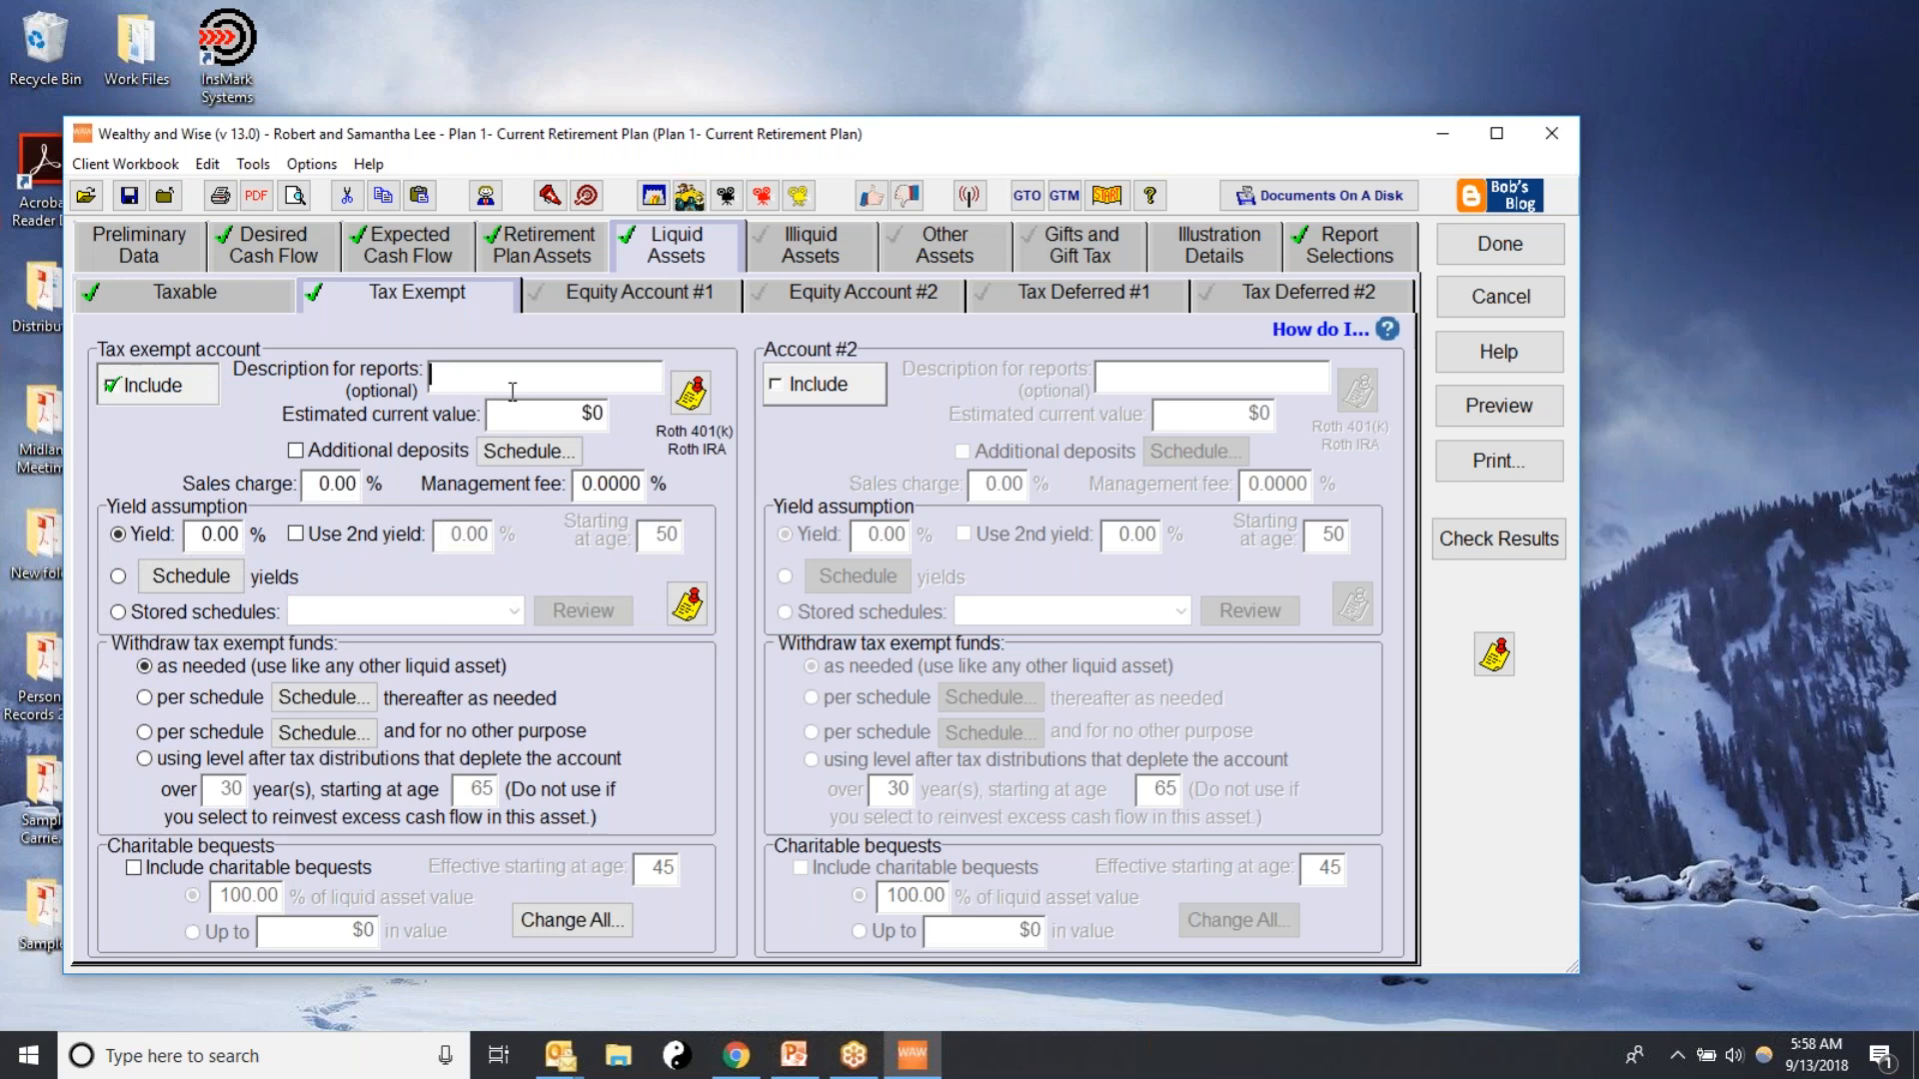
click(548, 413)
text(2)
click(488, 376)
text(Muni)
key(BackSpace)
key(BackSpace)
key(BackSpace)
key(BackSpace)
Set the tax exempt account's estimated current value to $250,000 and its yield to 3%
key(Tab)
text(250000)
click(200, 535)
text(3)
Include Equity Account #1 with an estimated current value of $500,000 and a cost basis of $350,000
click(568, 302)
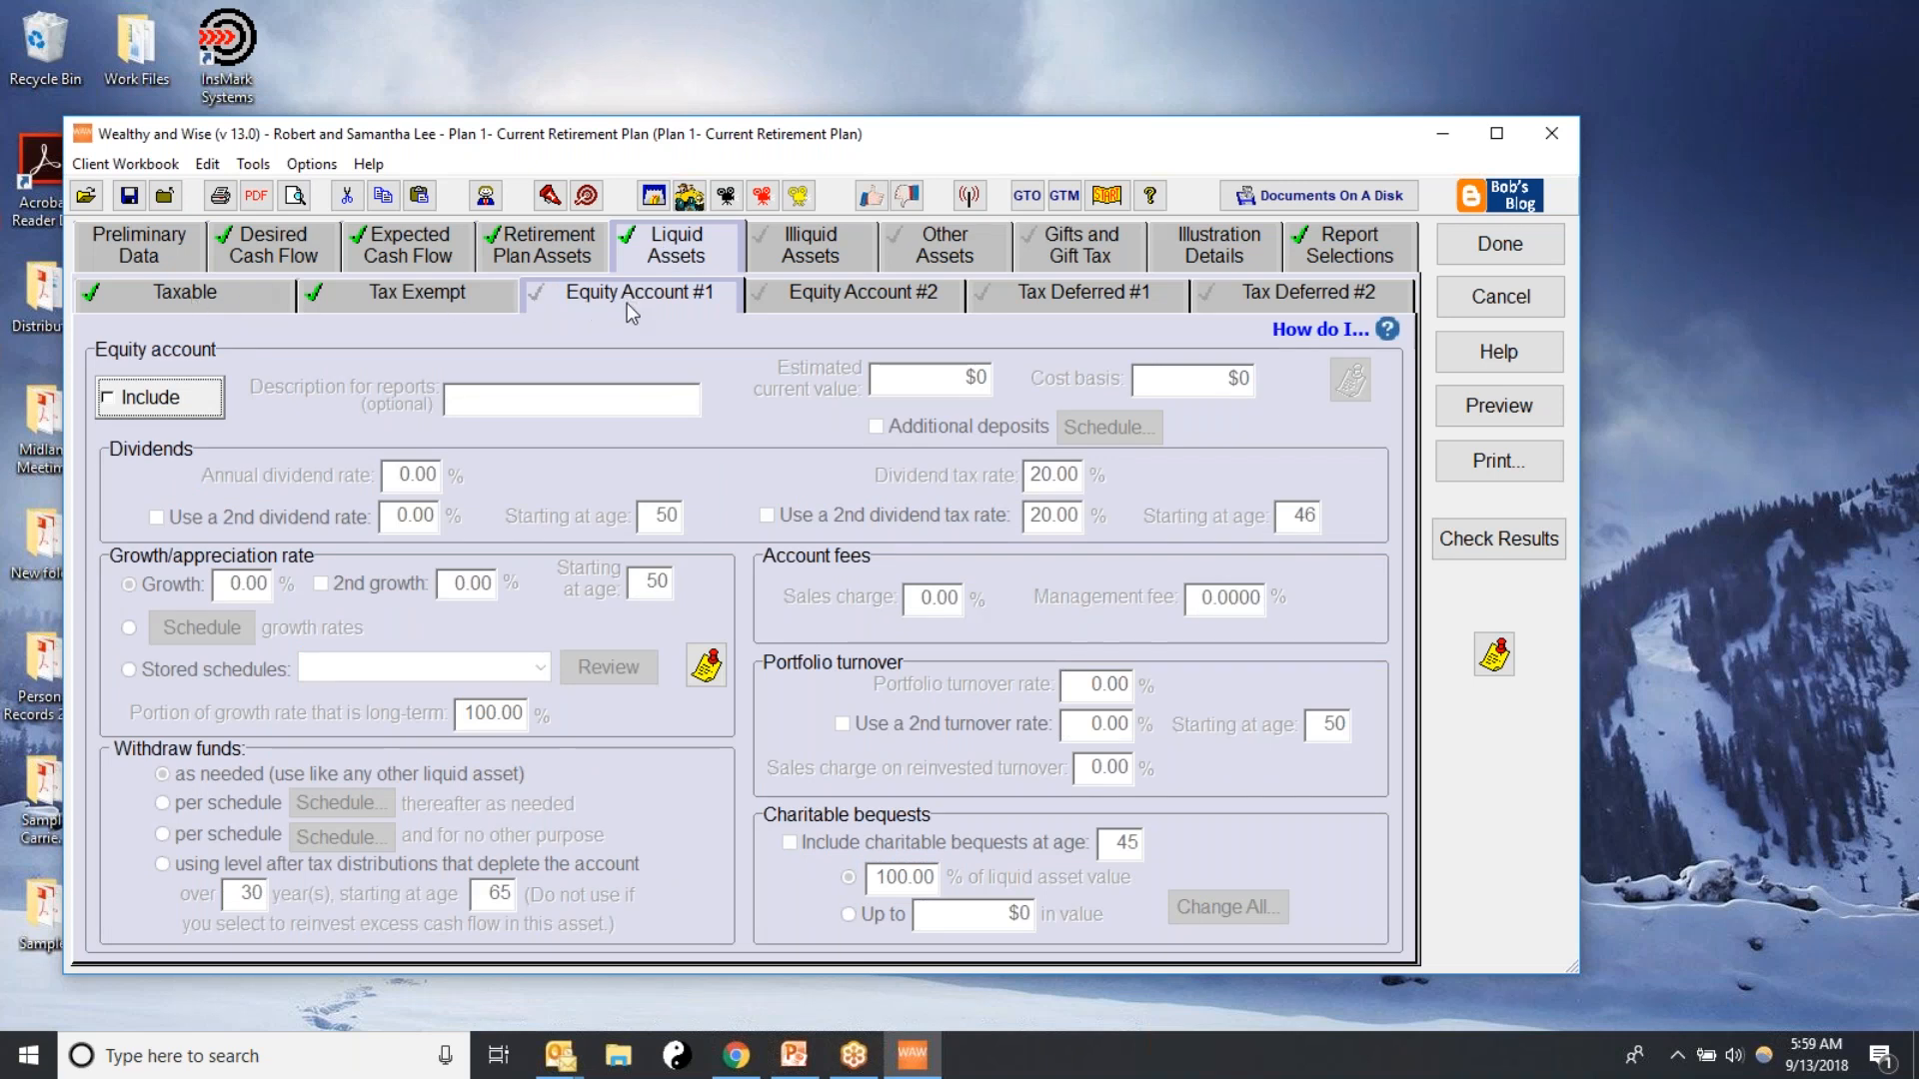
click(111, 404)
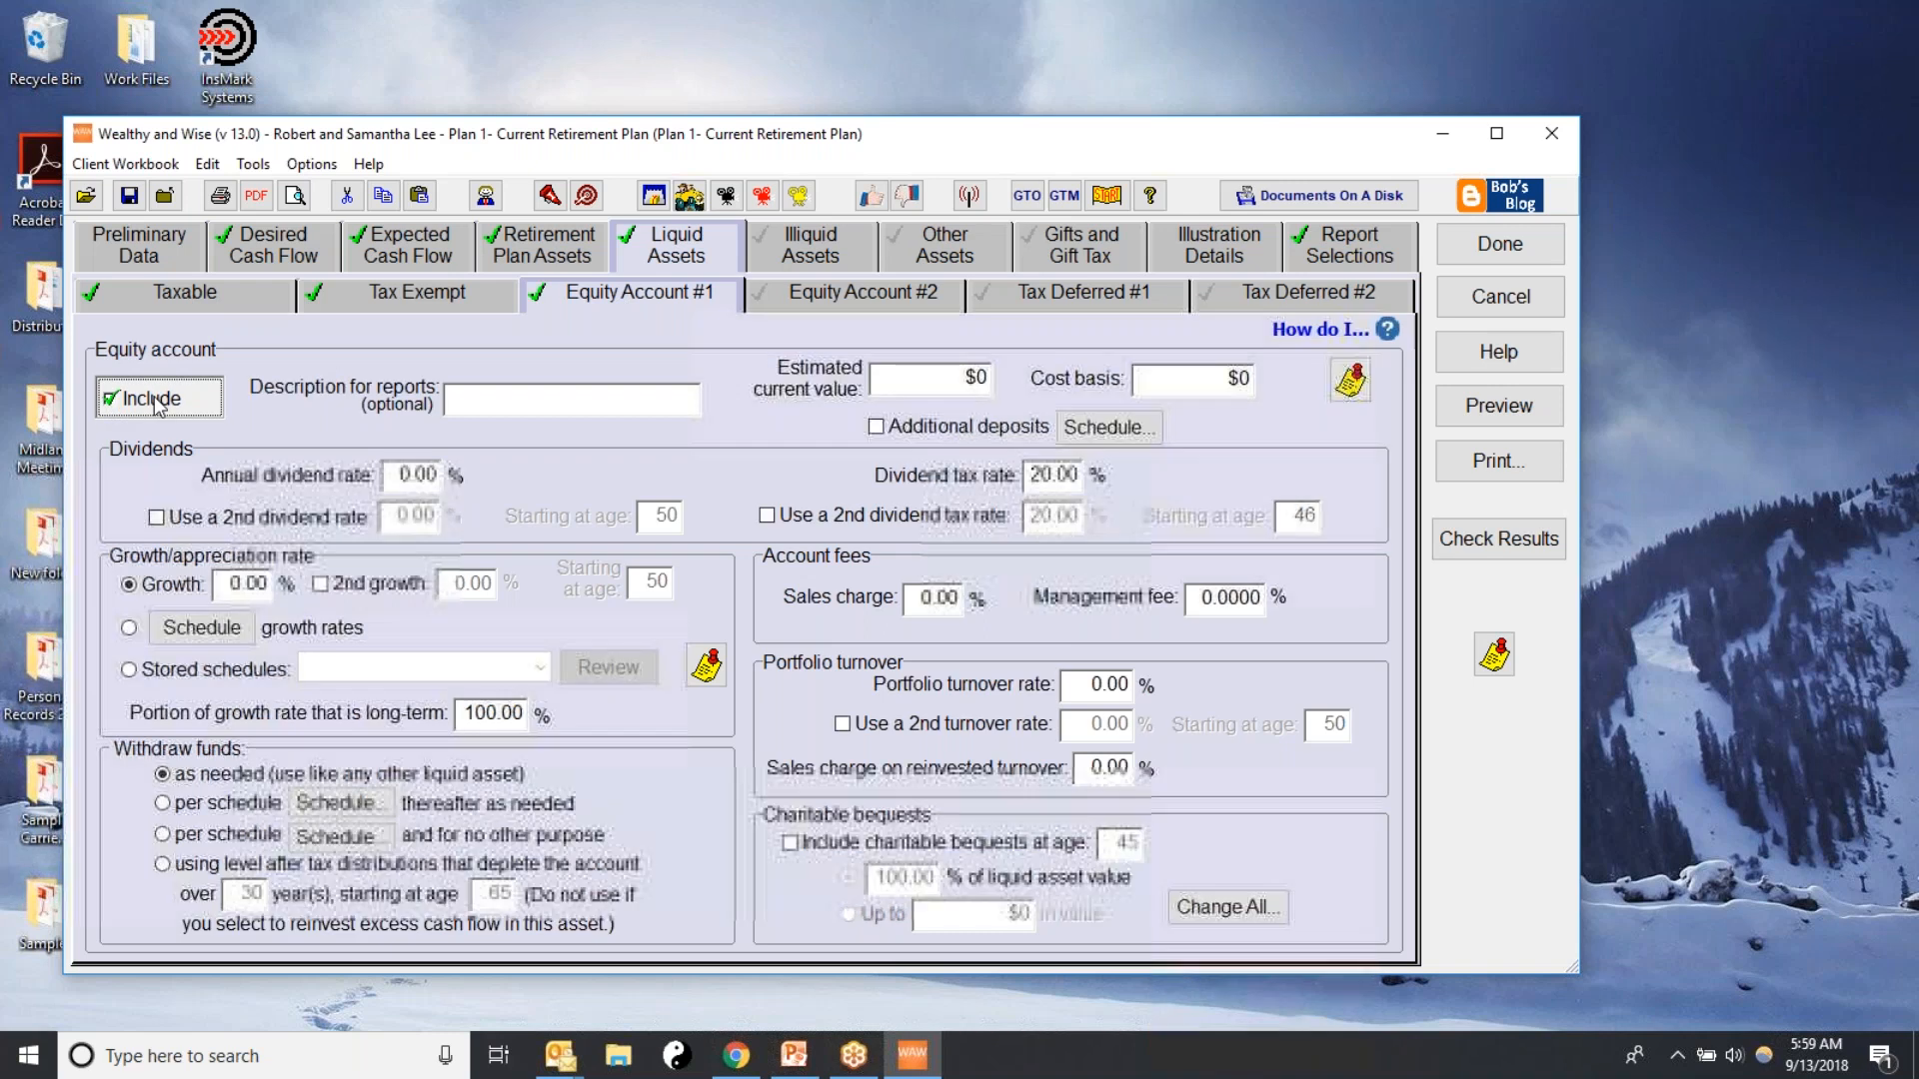
click(931, 380)
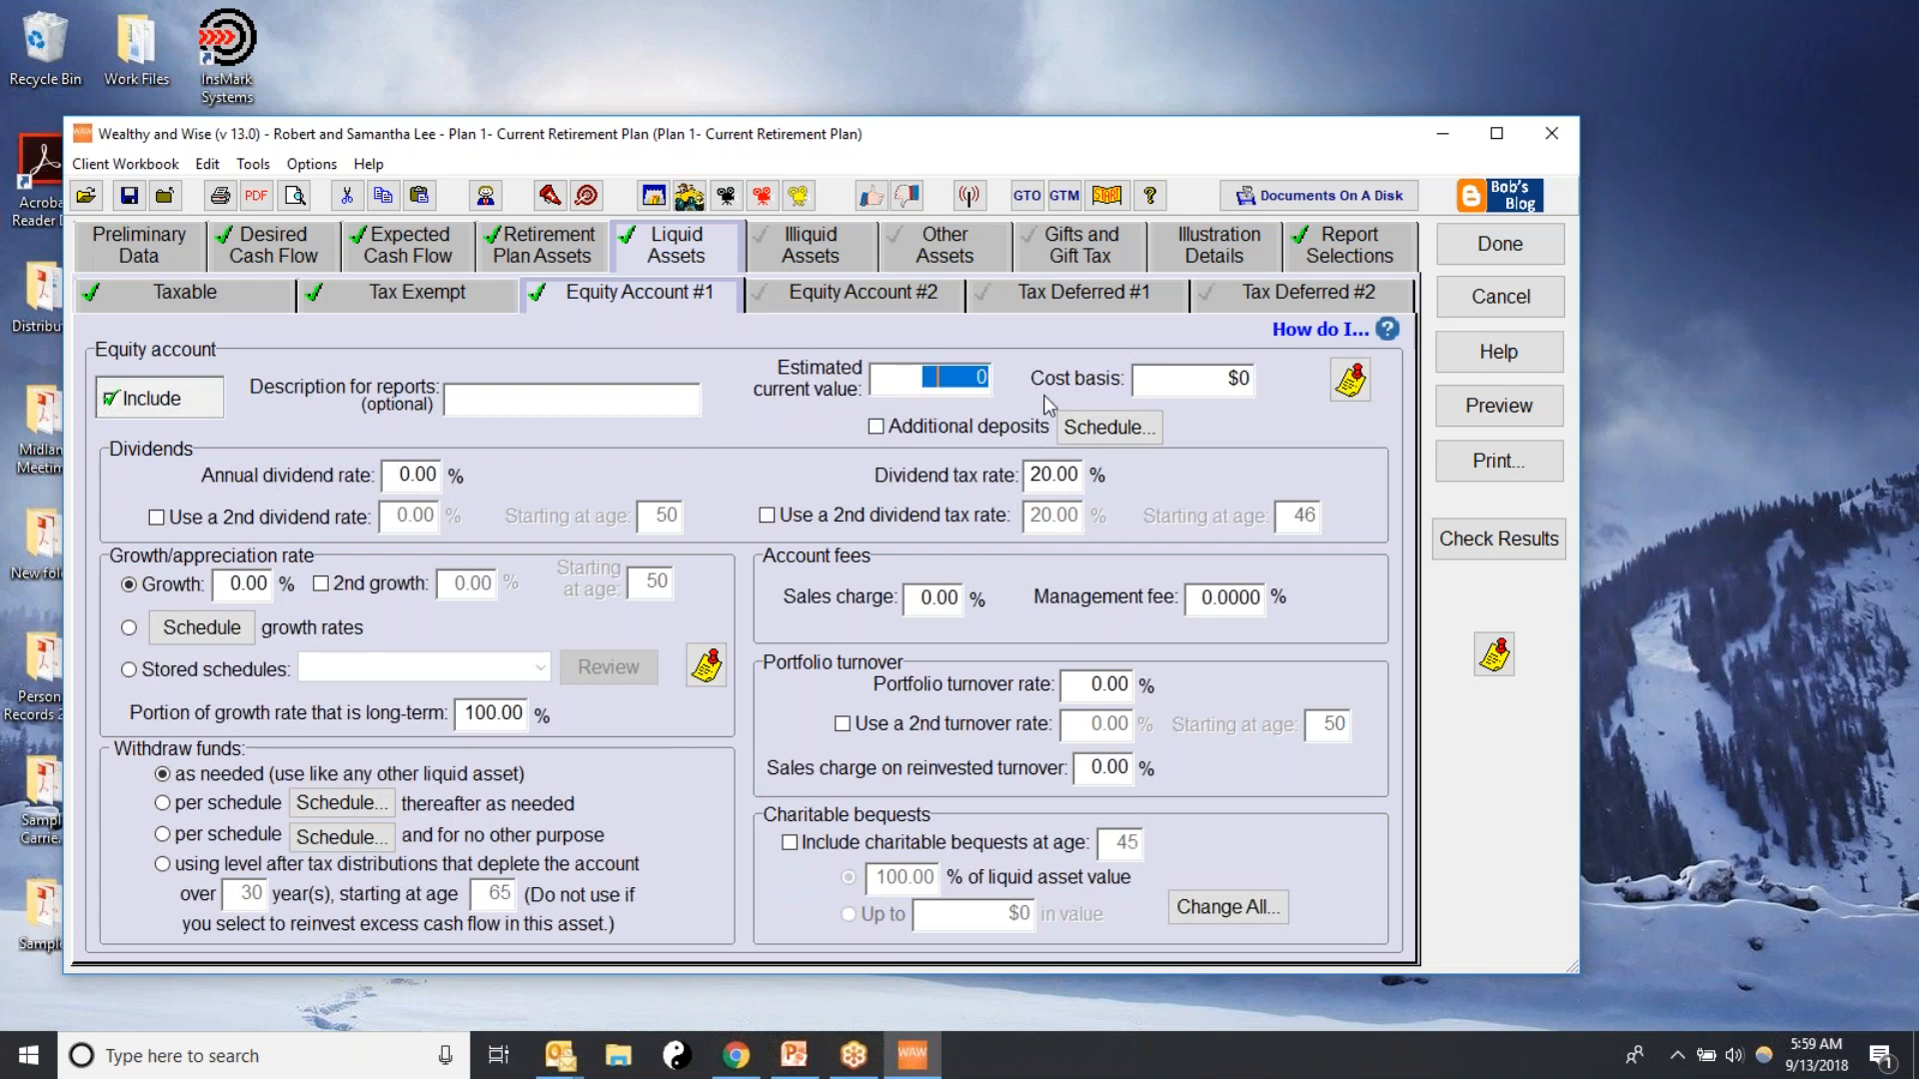
text(500000)
click(1179, 390)
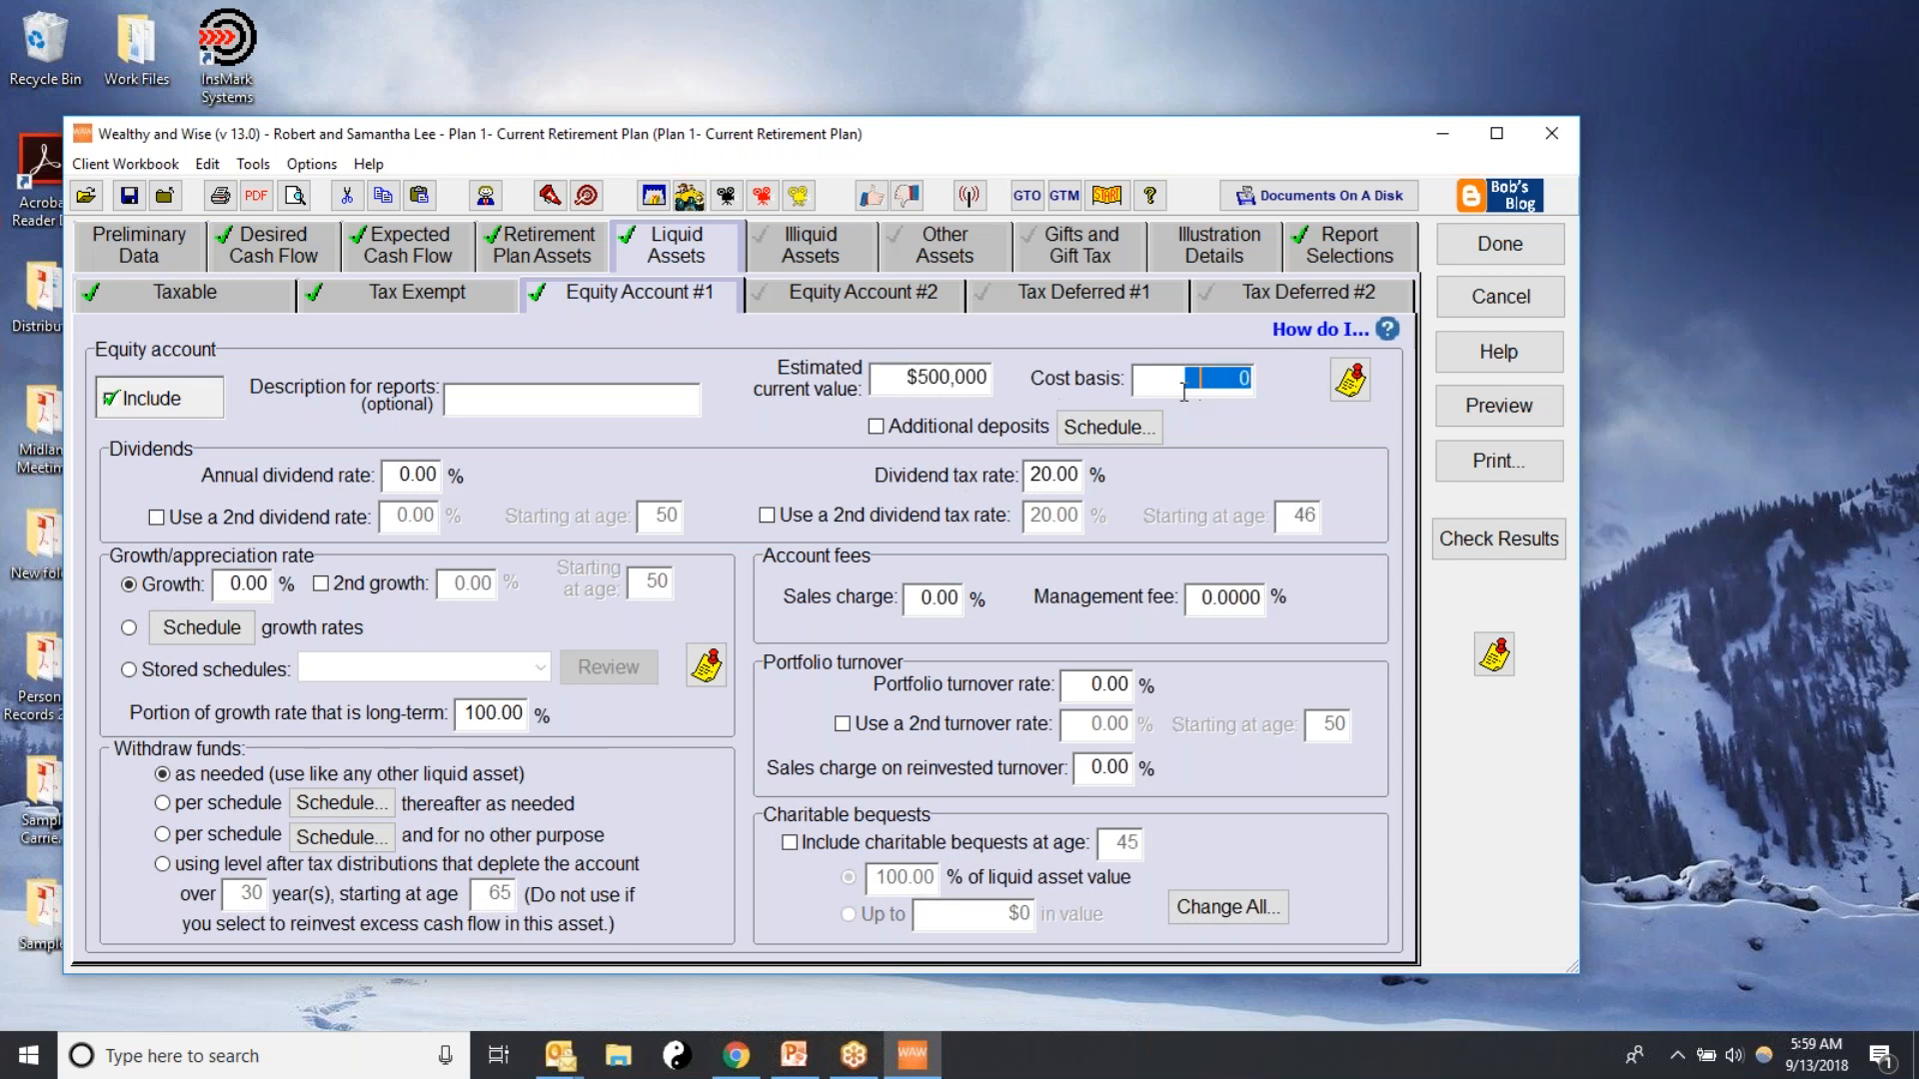
text(350,)
text(00)
text(00)
key(Tab)
Schedule additional deposits of $35,000 a year to the equity account from age 45 through 64, and accept the schedule
click(876, 427)
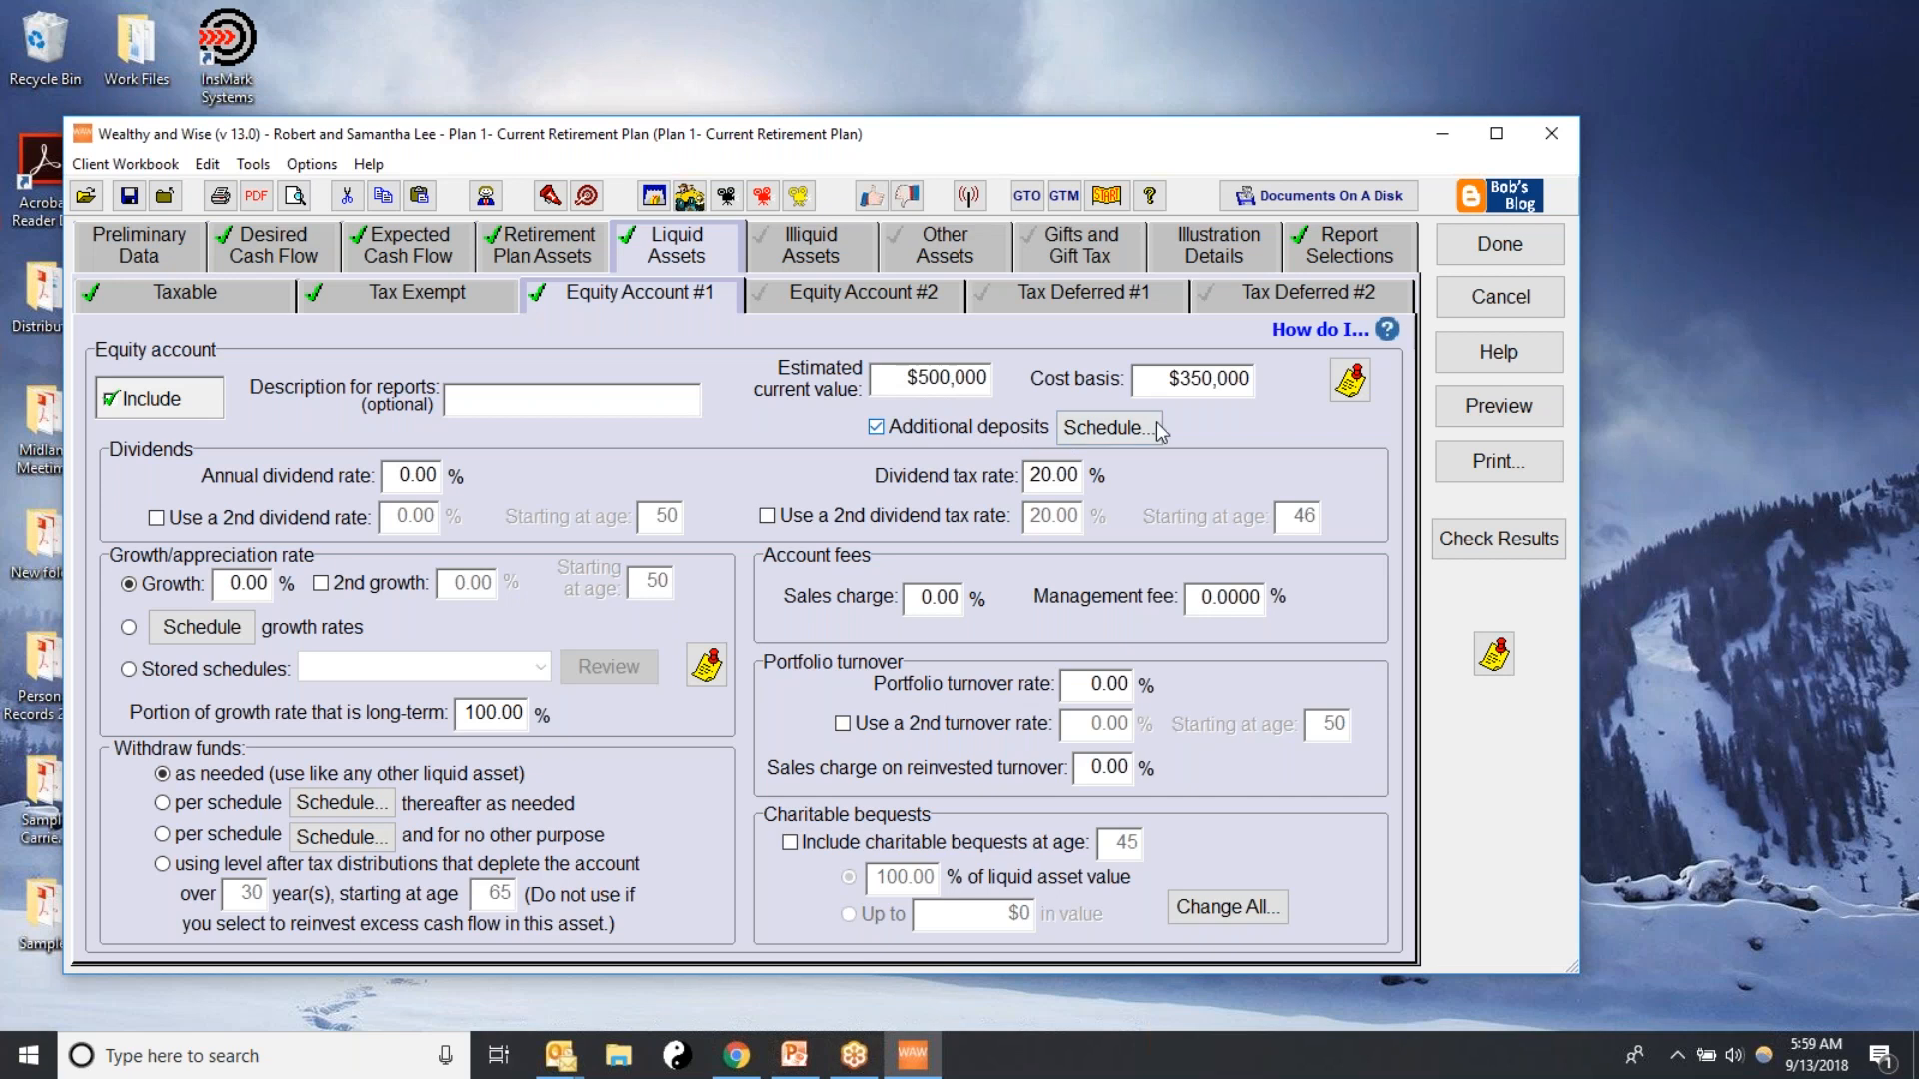
click(1104, 431)
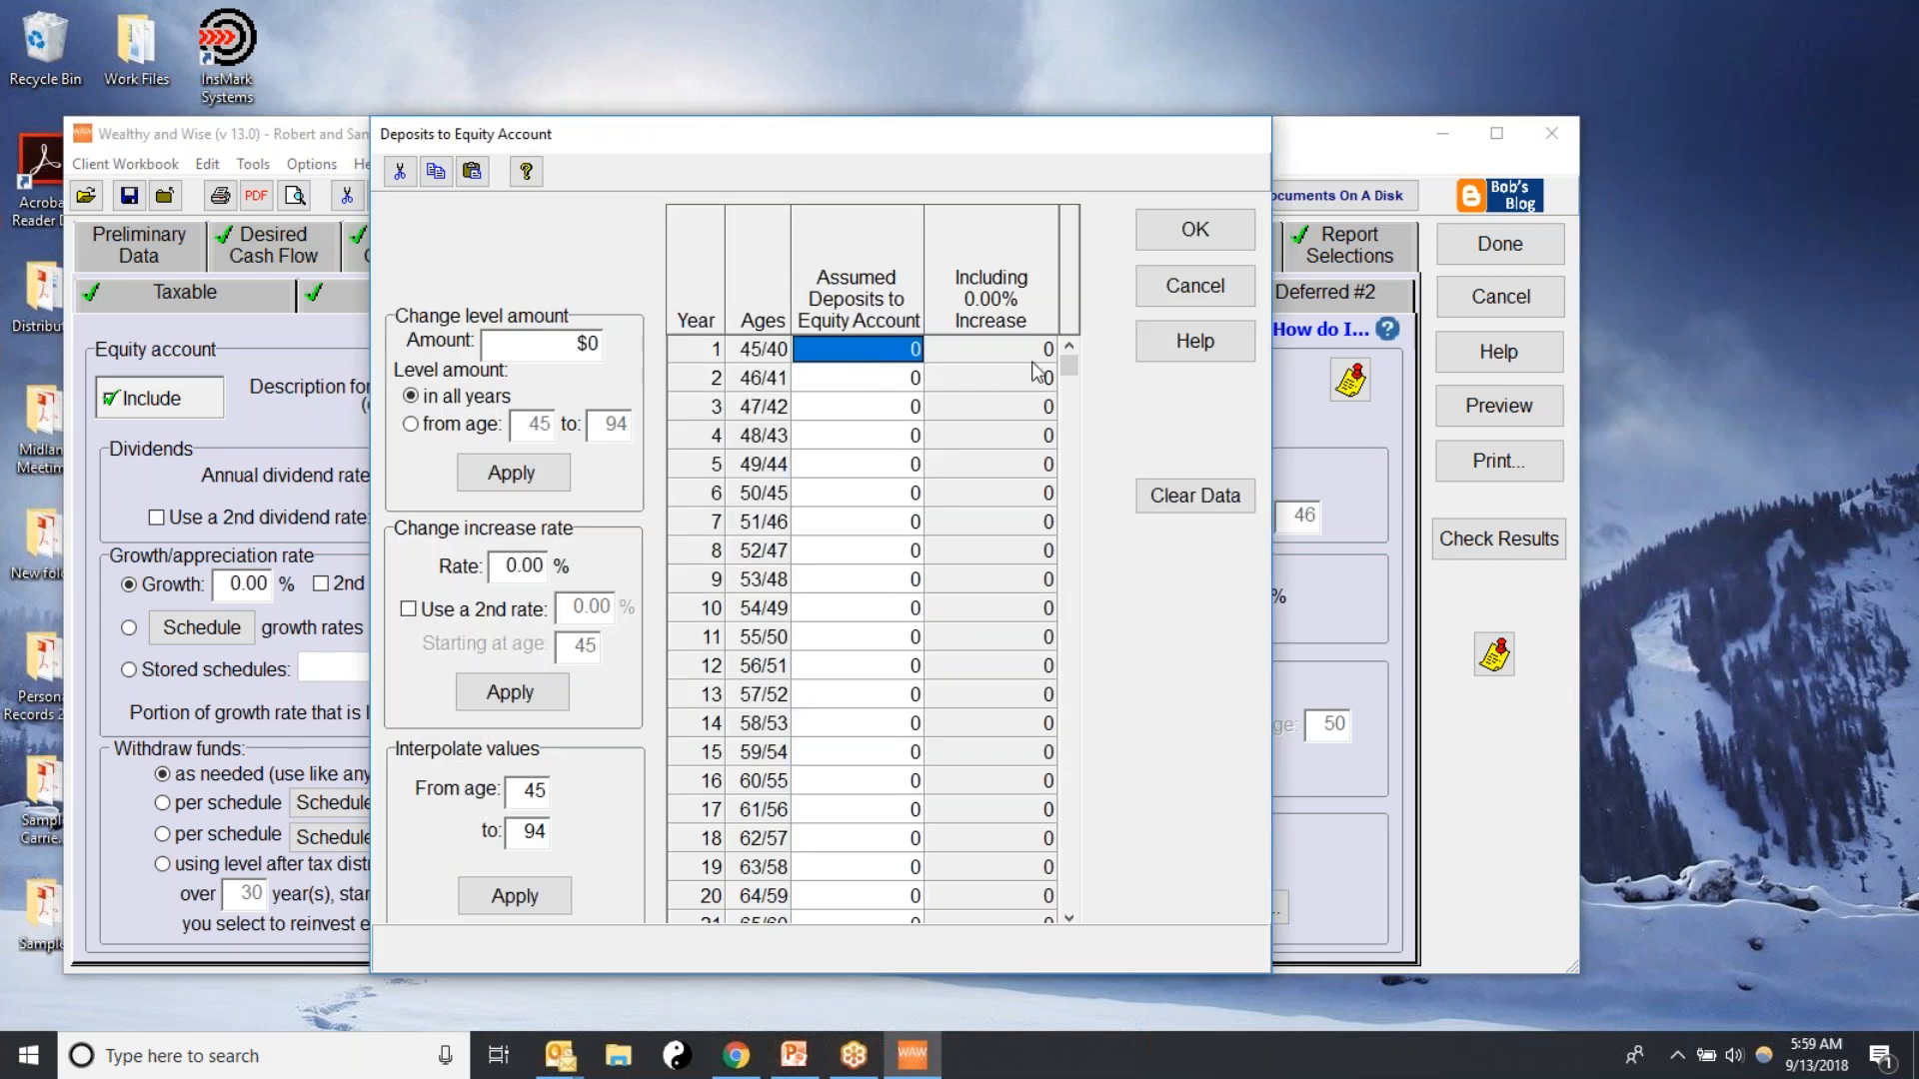
text(35,000)
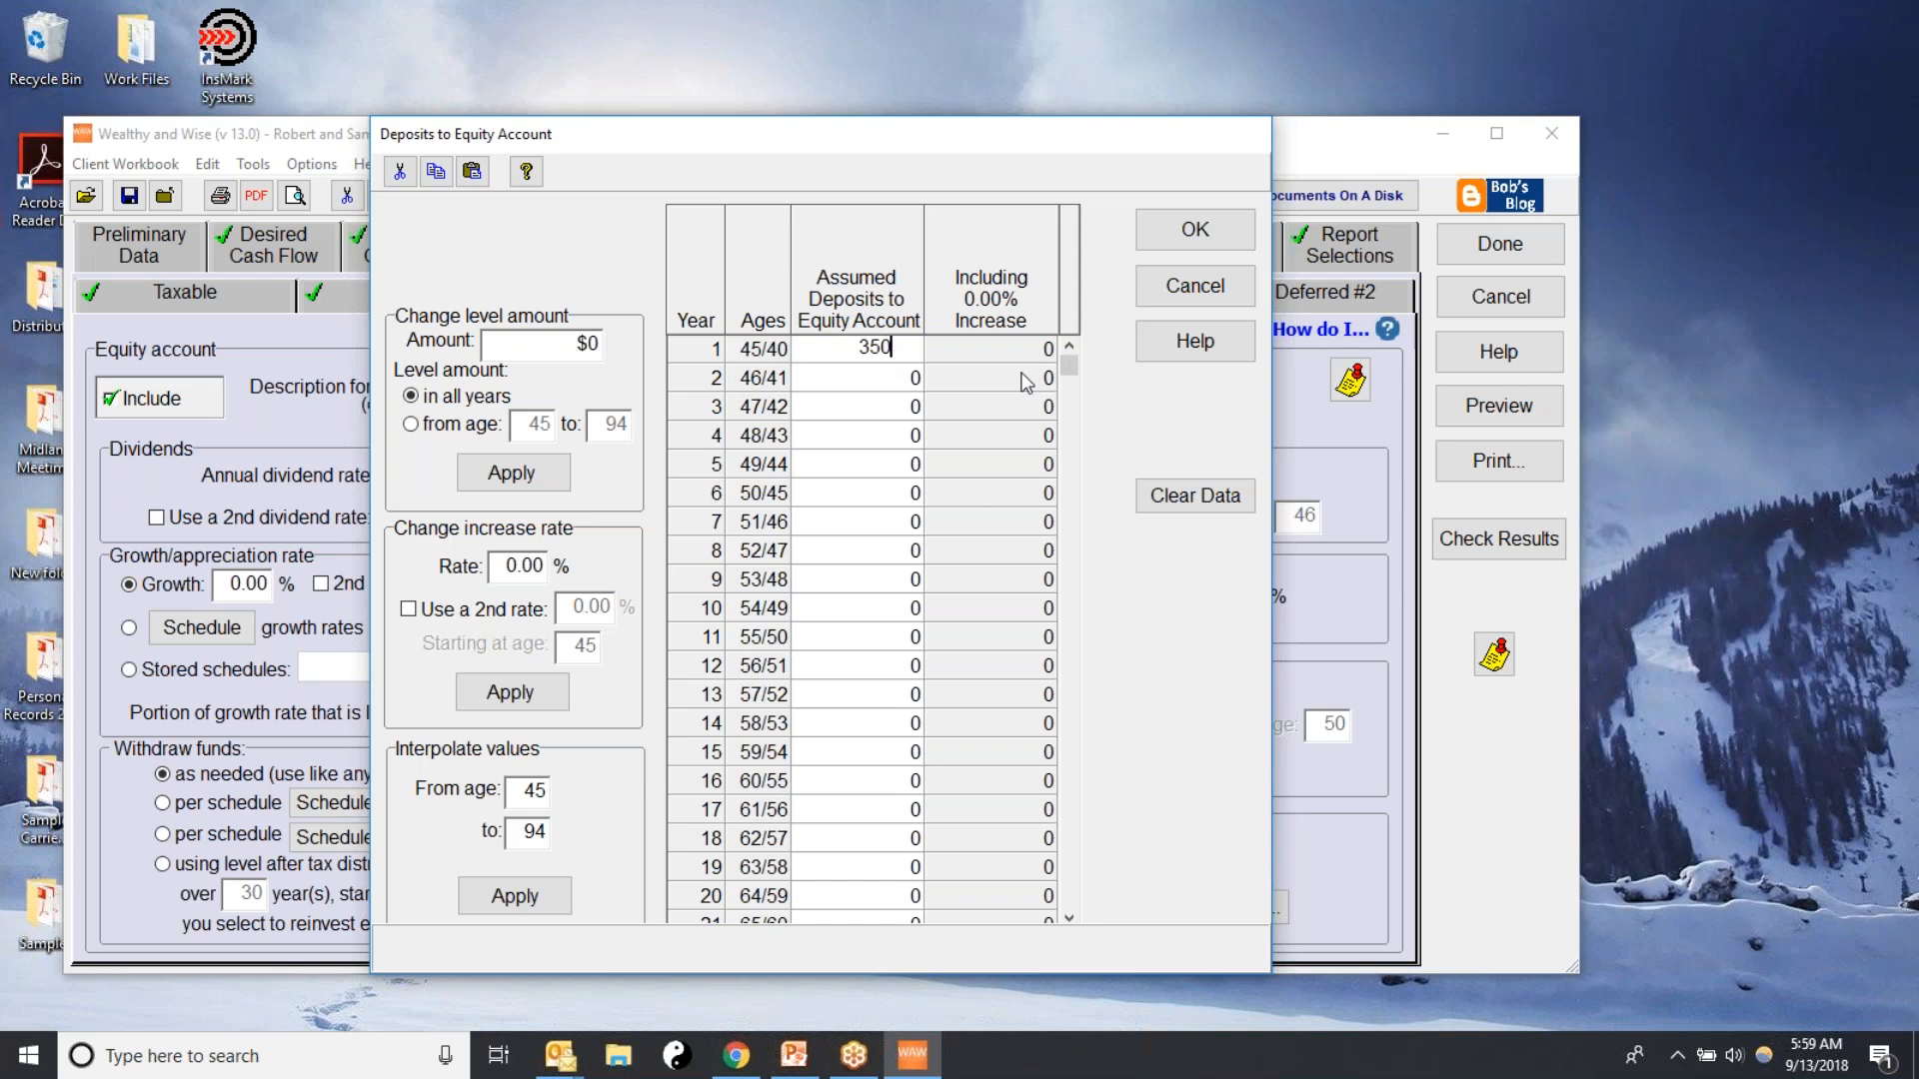
key(Return)
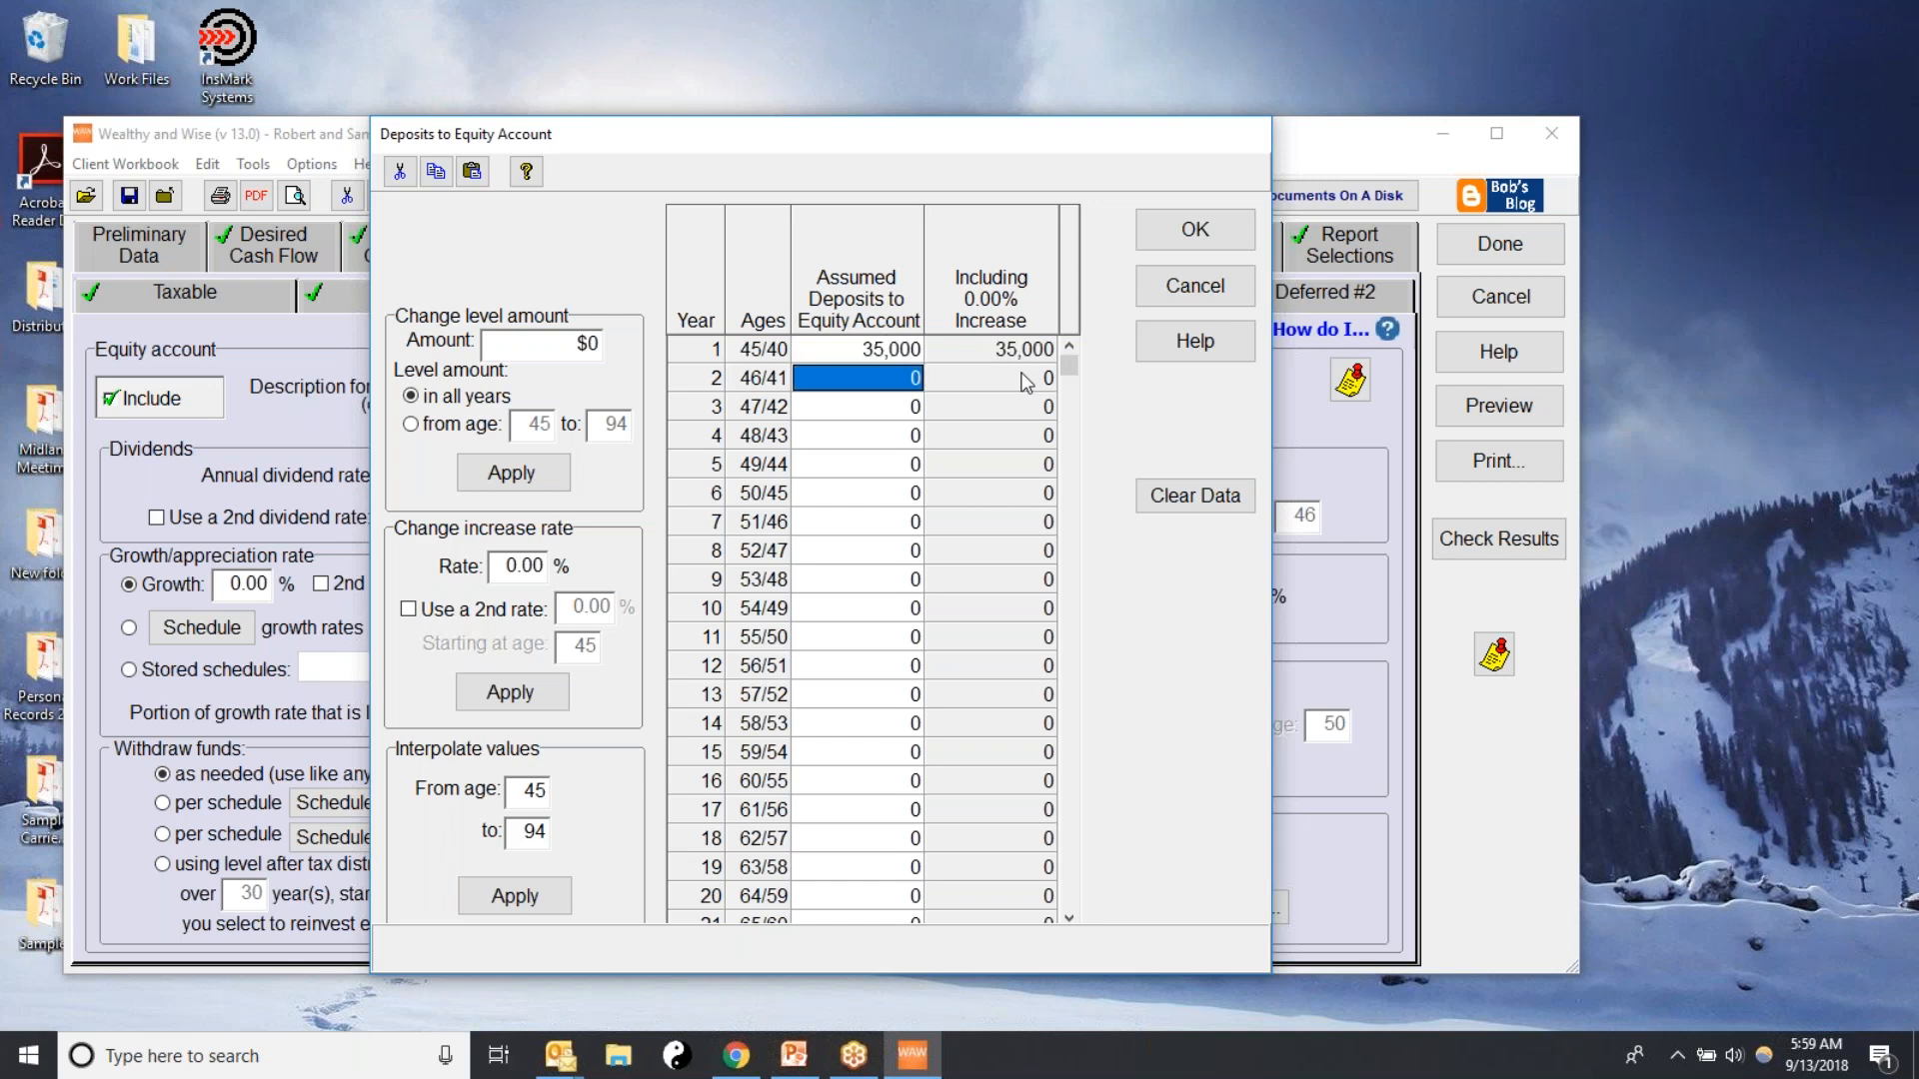
key(ctrl+d)
key(ctrl+d)
key(ctrl+d)
key(ctrl+d)
key(ctrl+d)
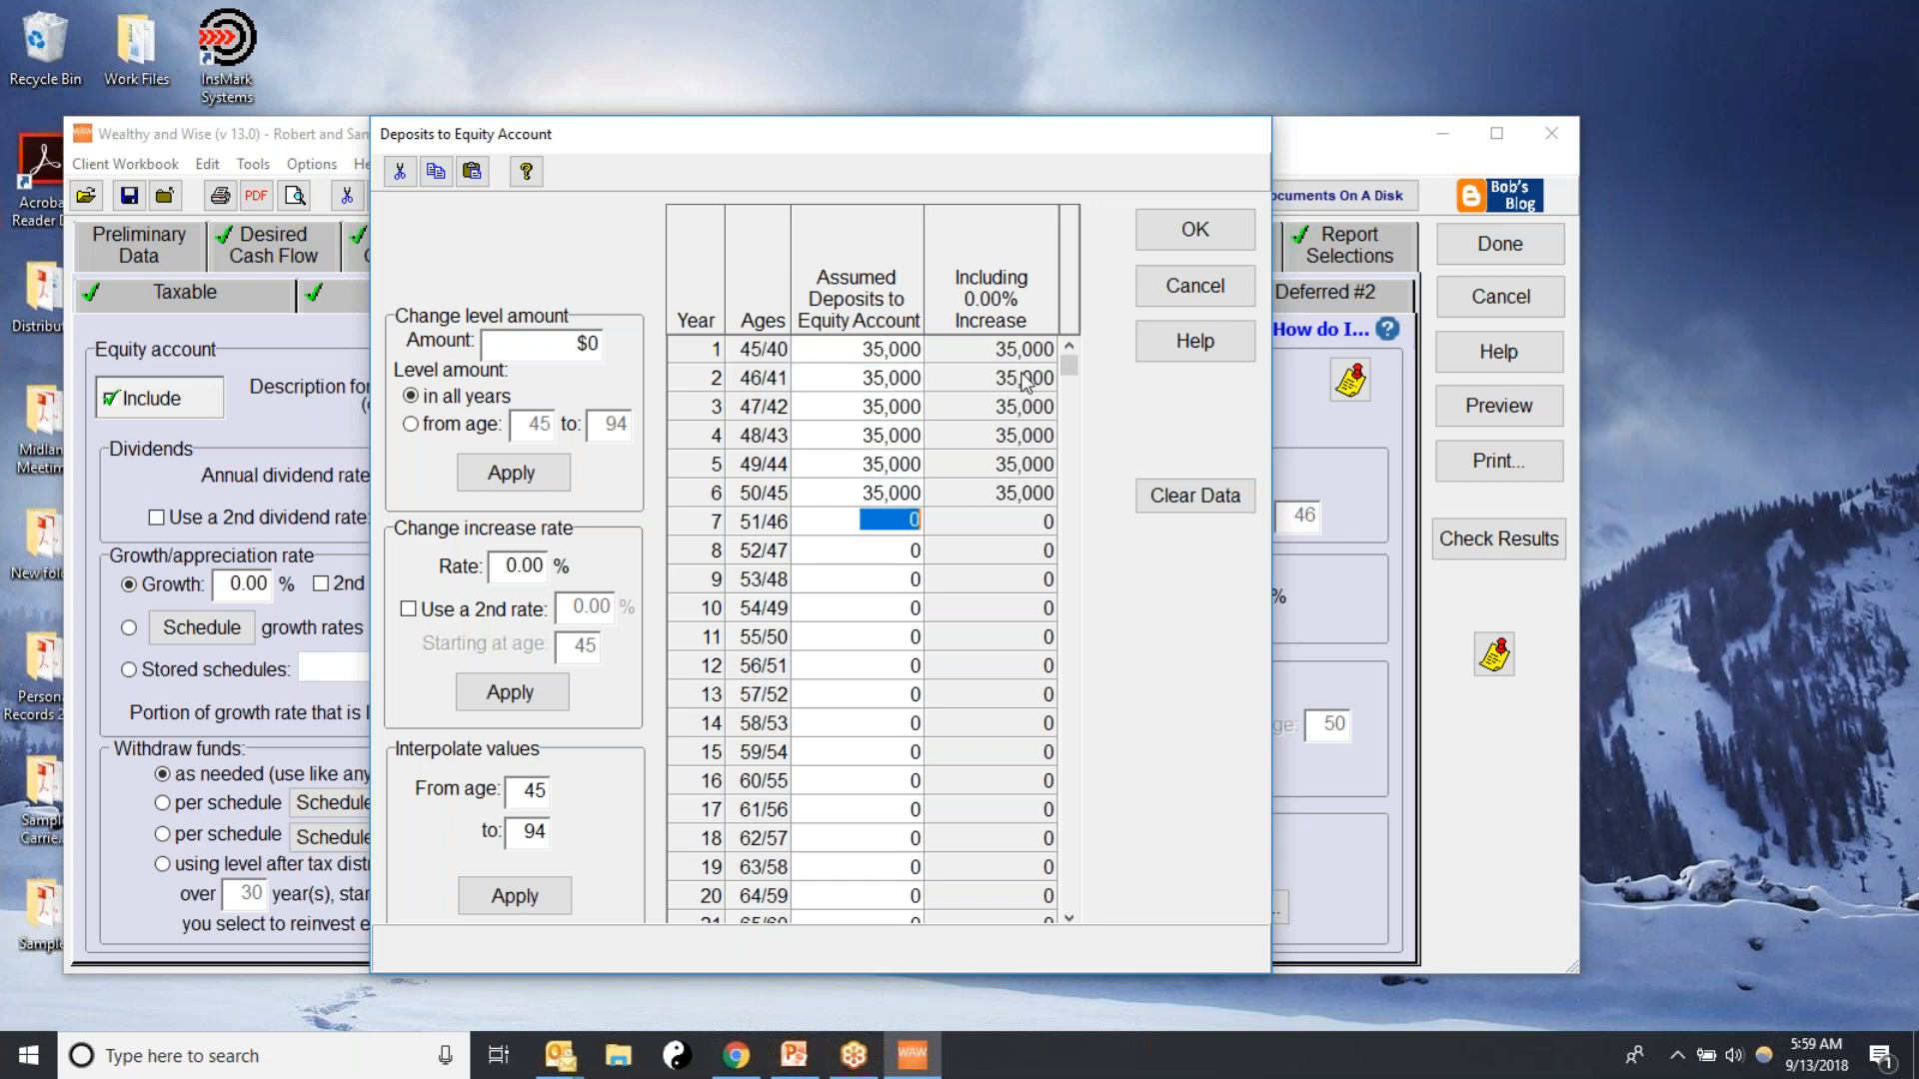
key(ctrl+d)
key(ctrl+d)
key(ctrl+d)
key(ctrl+d)
key(ctrl+d)
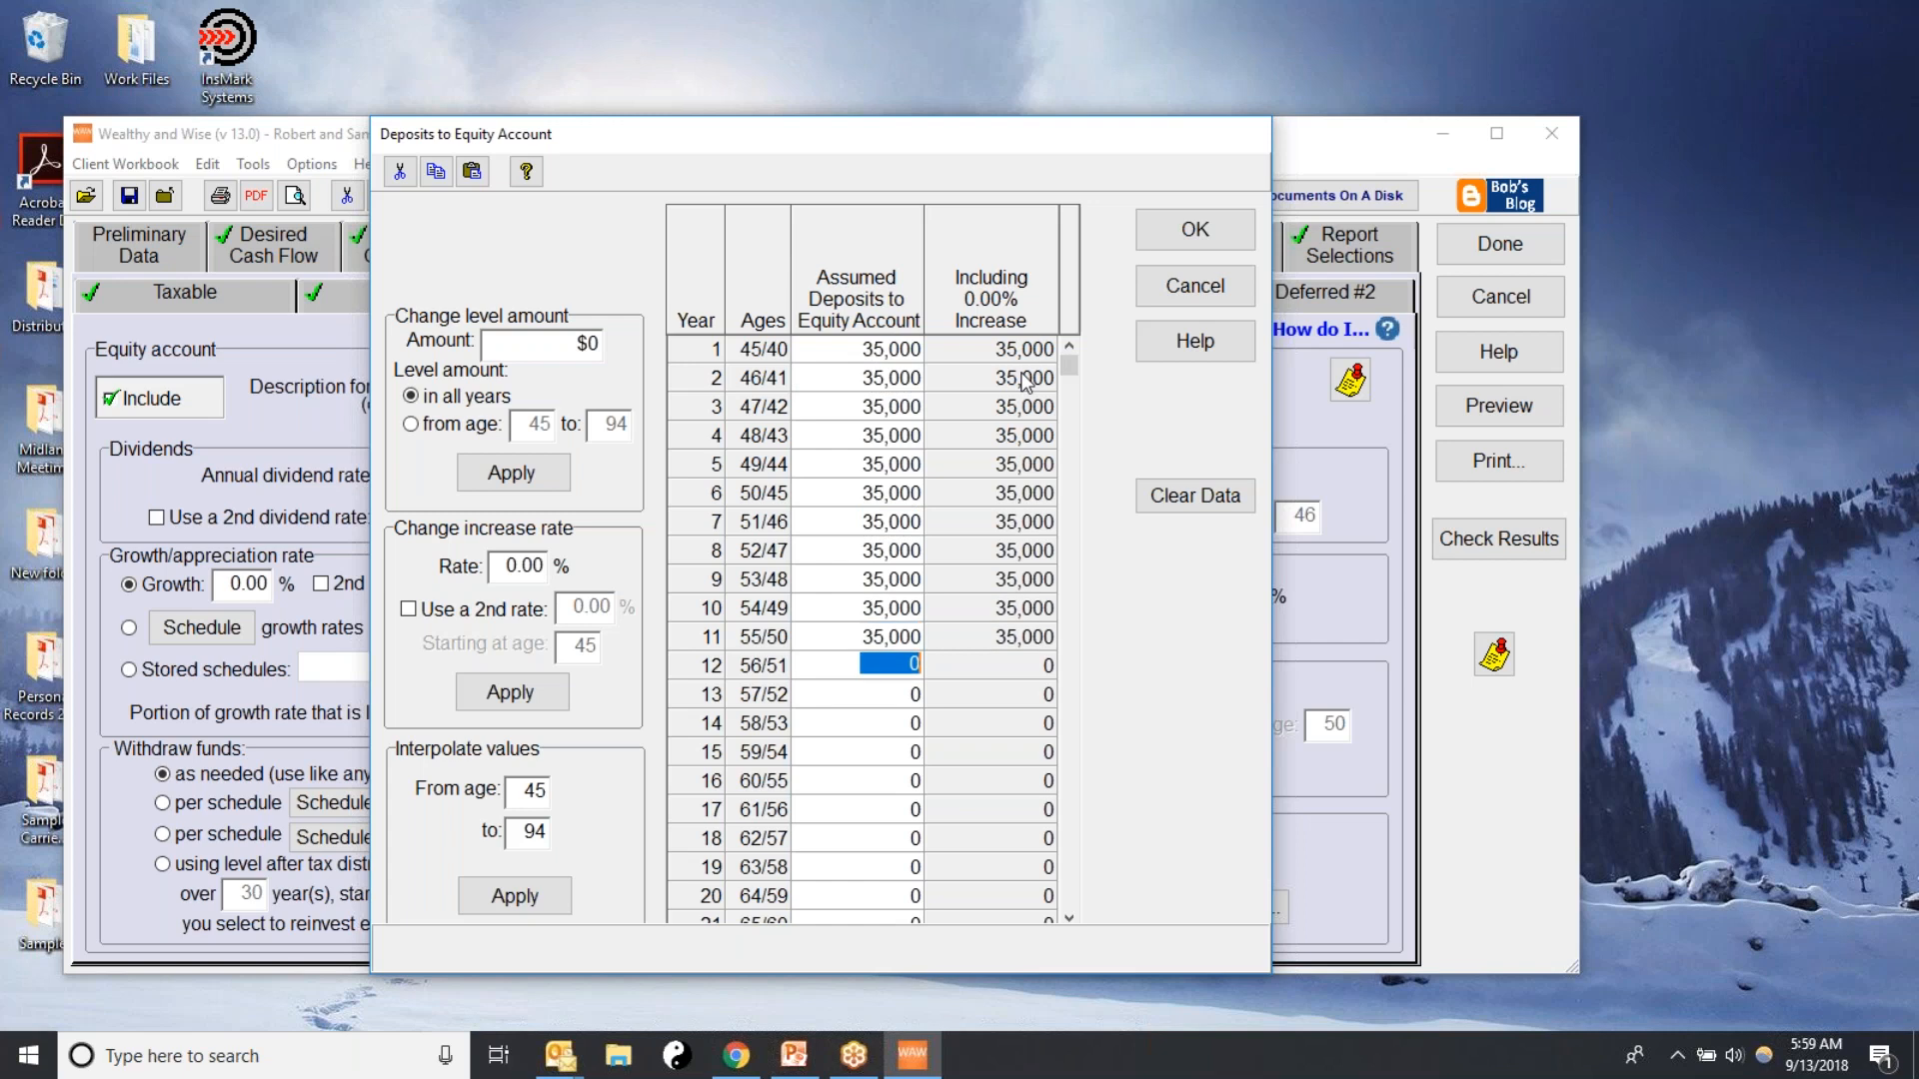
key(ctrl+d)
key(ctrl+d)
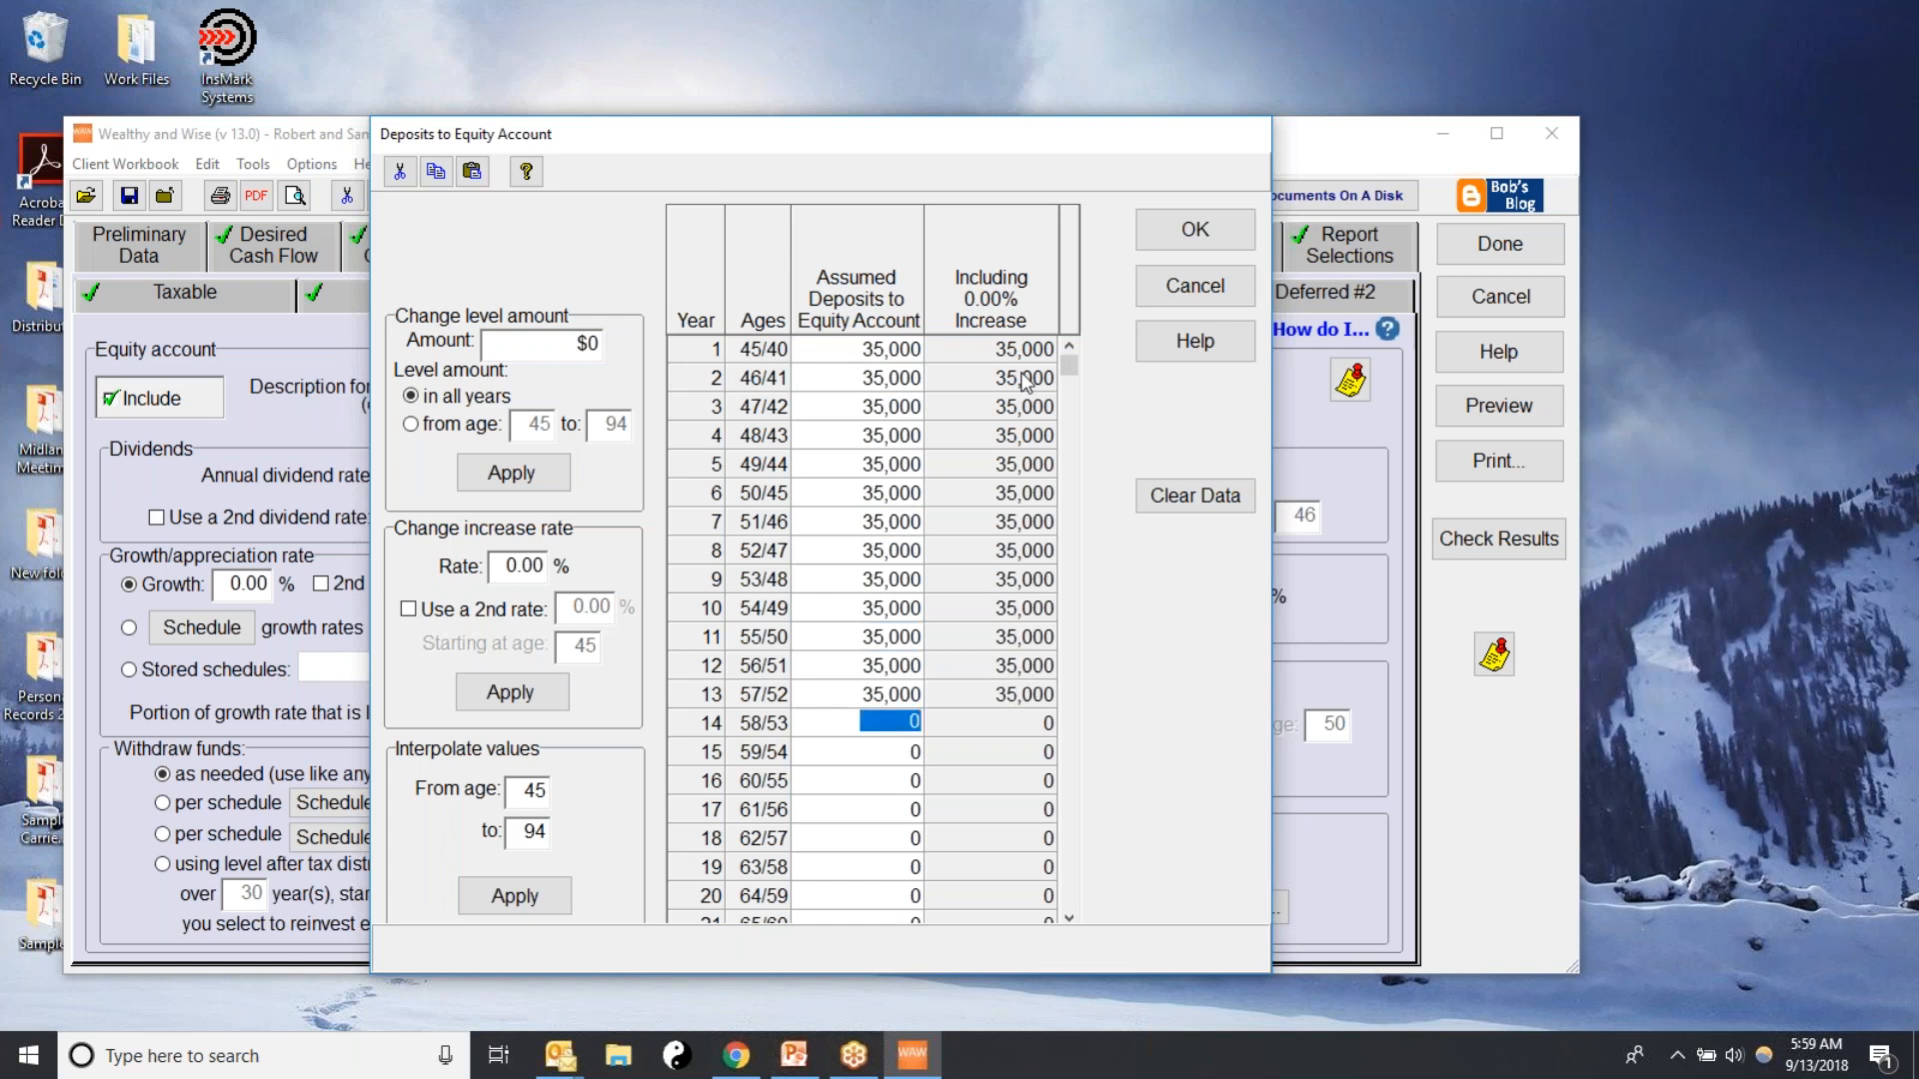
key(ctrl+d)
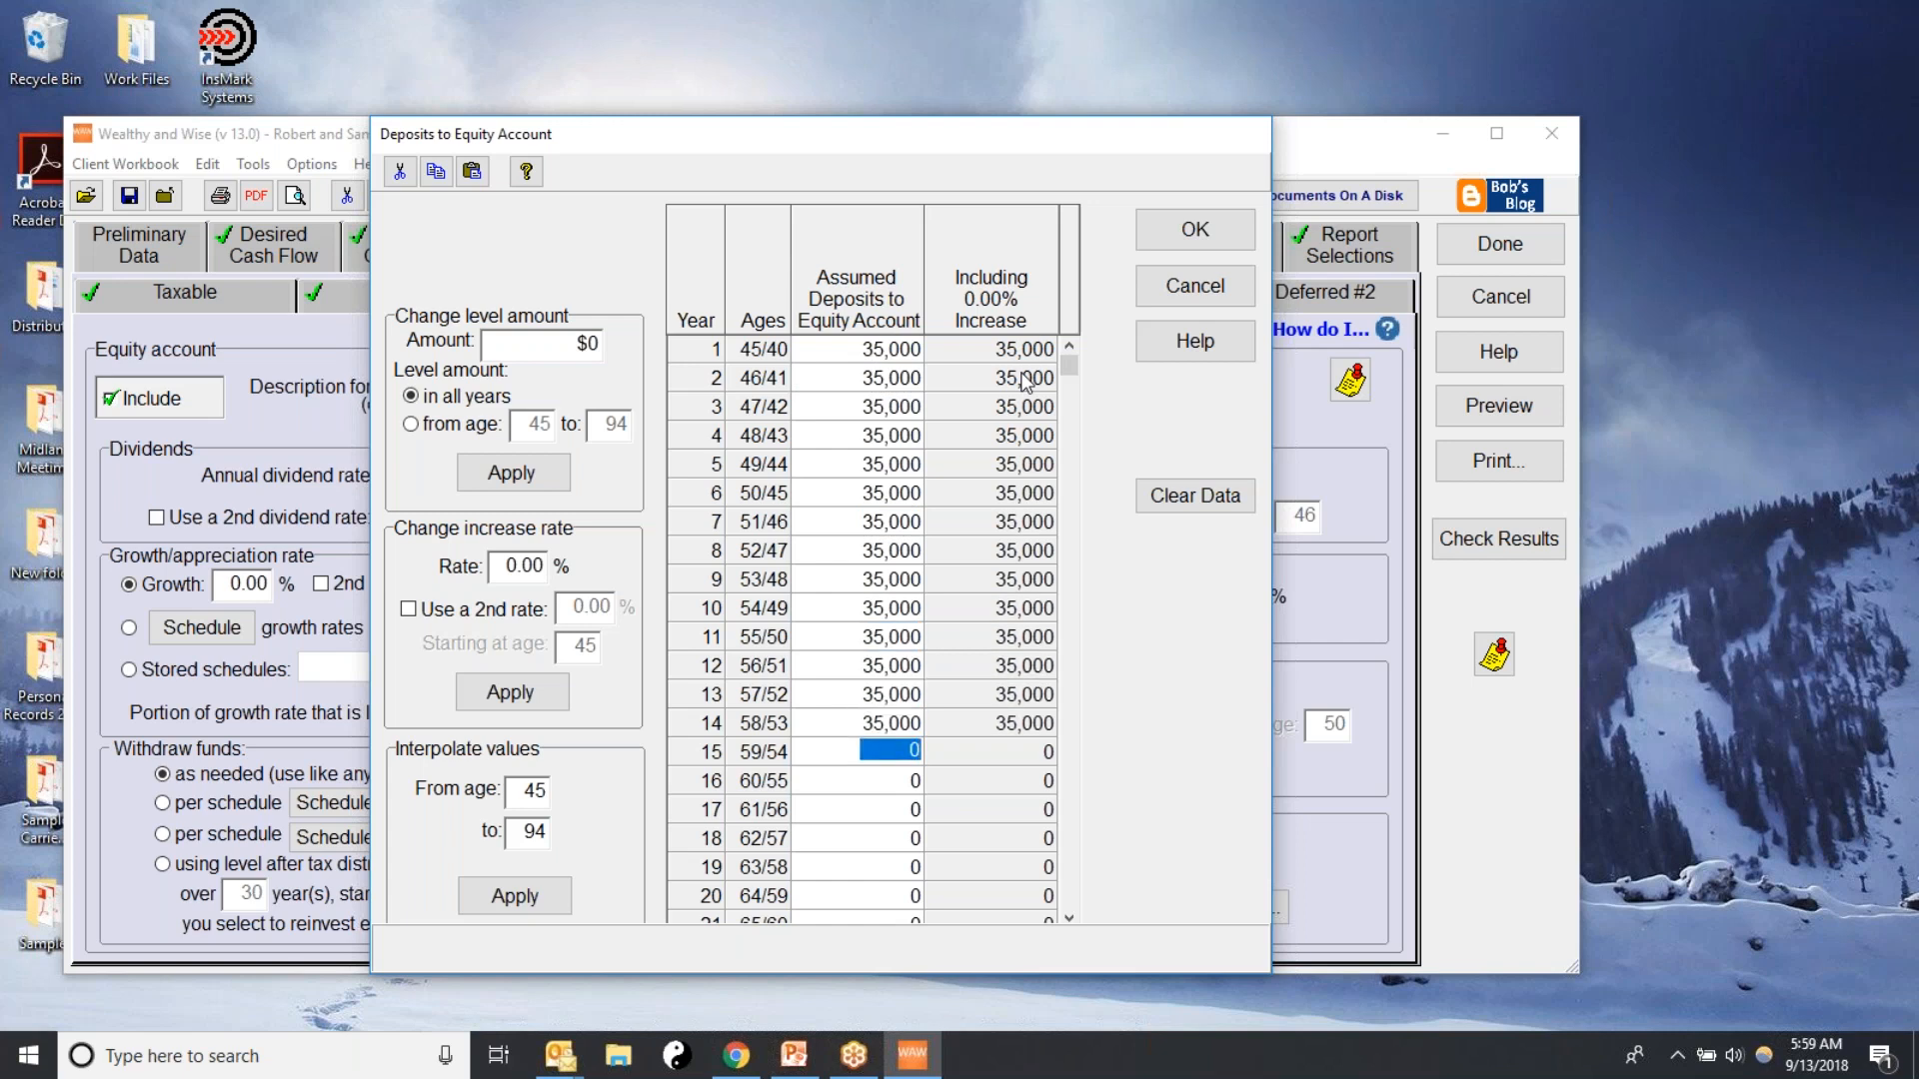
key(ctrl+d)
key(ctrl+d)
key(ctrl+d)
key(ctrl+d)
key(ctrl+d)
key(ctrl+d)
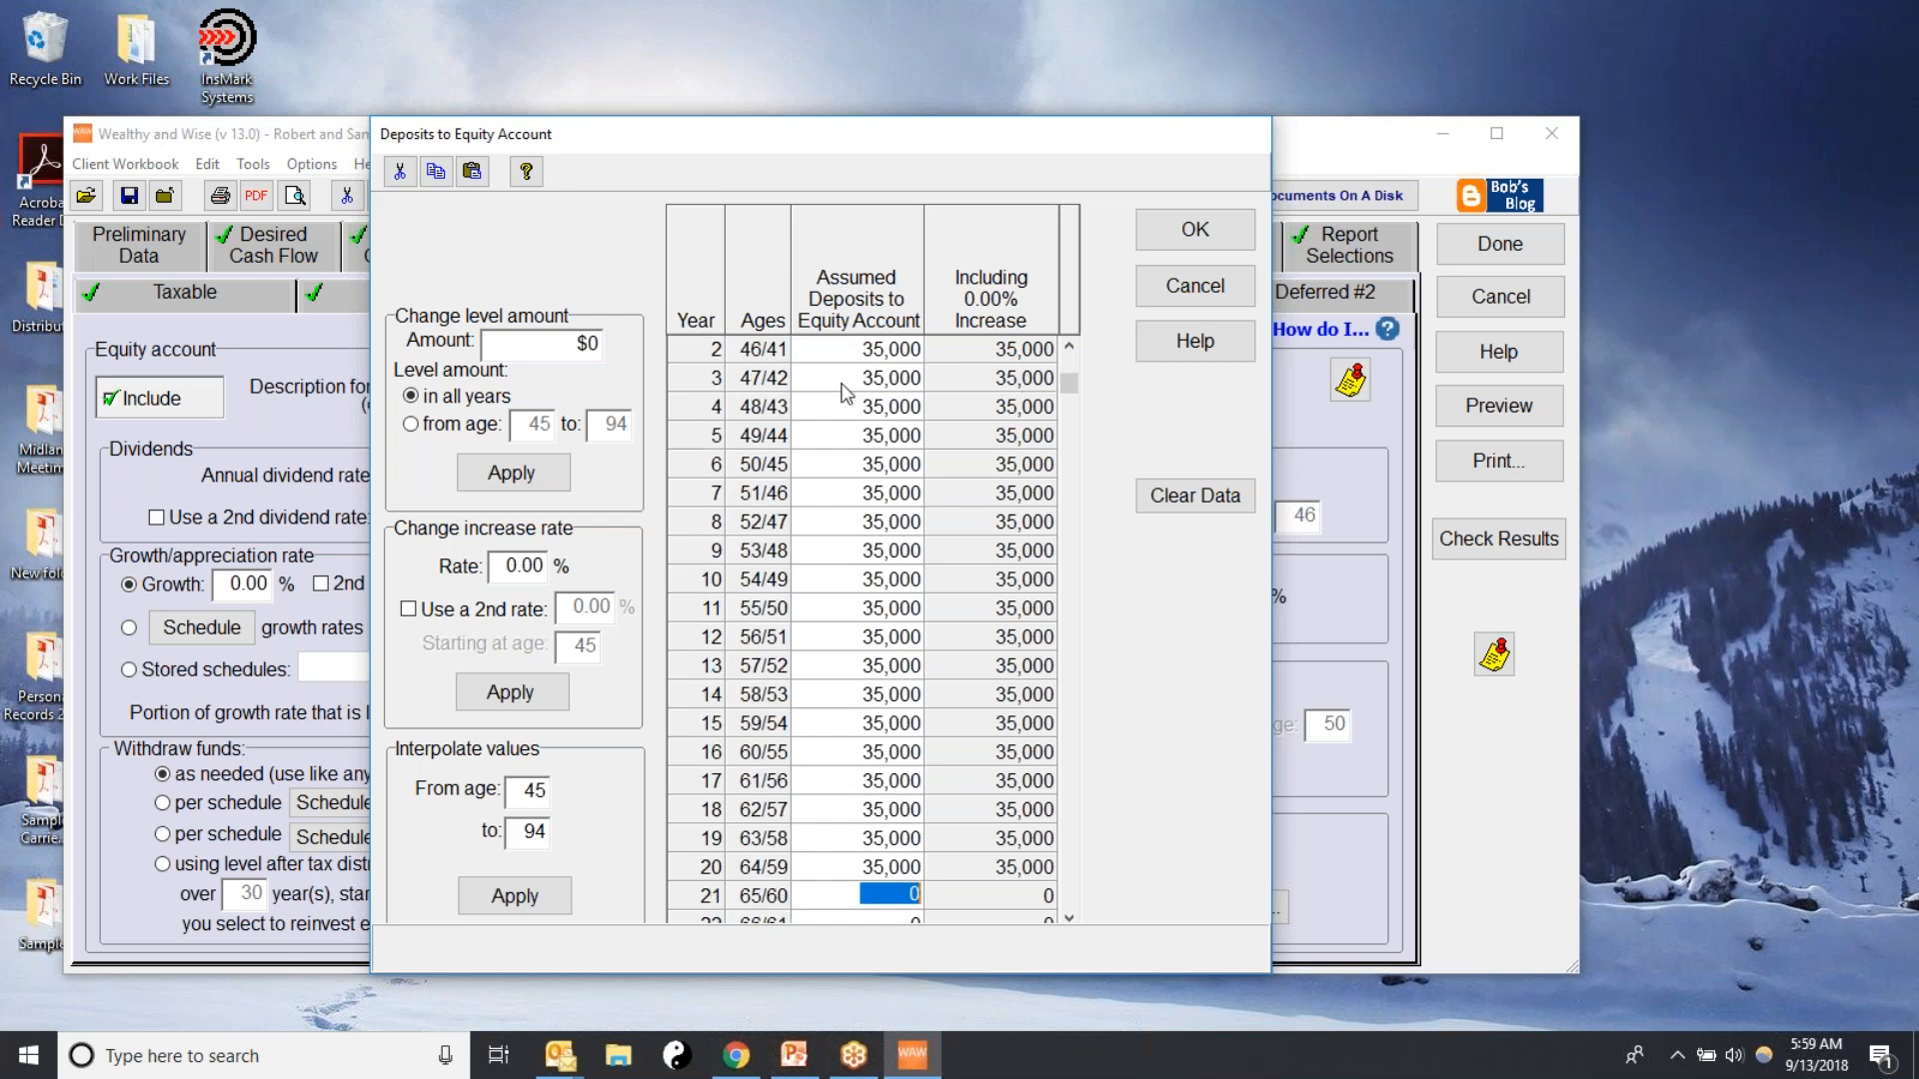
click(1188, 240)
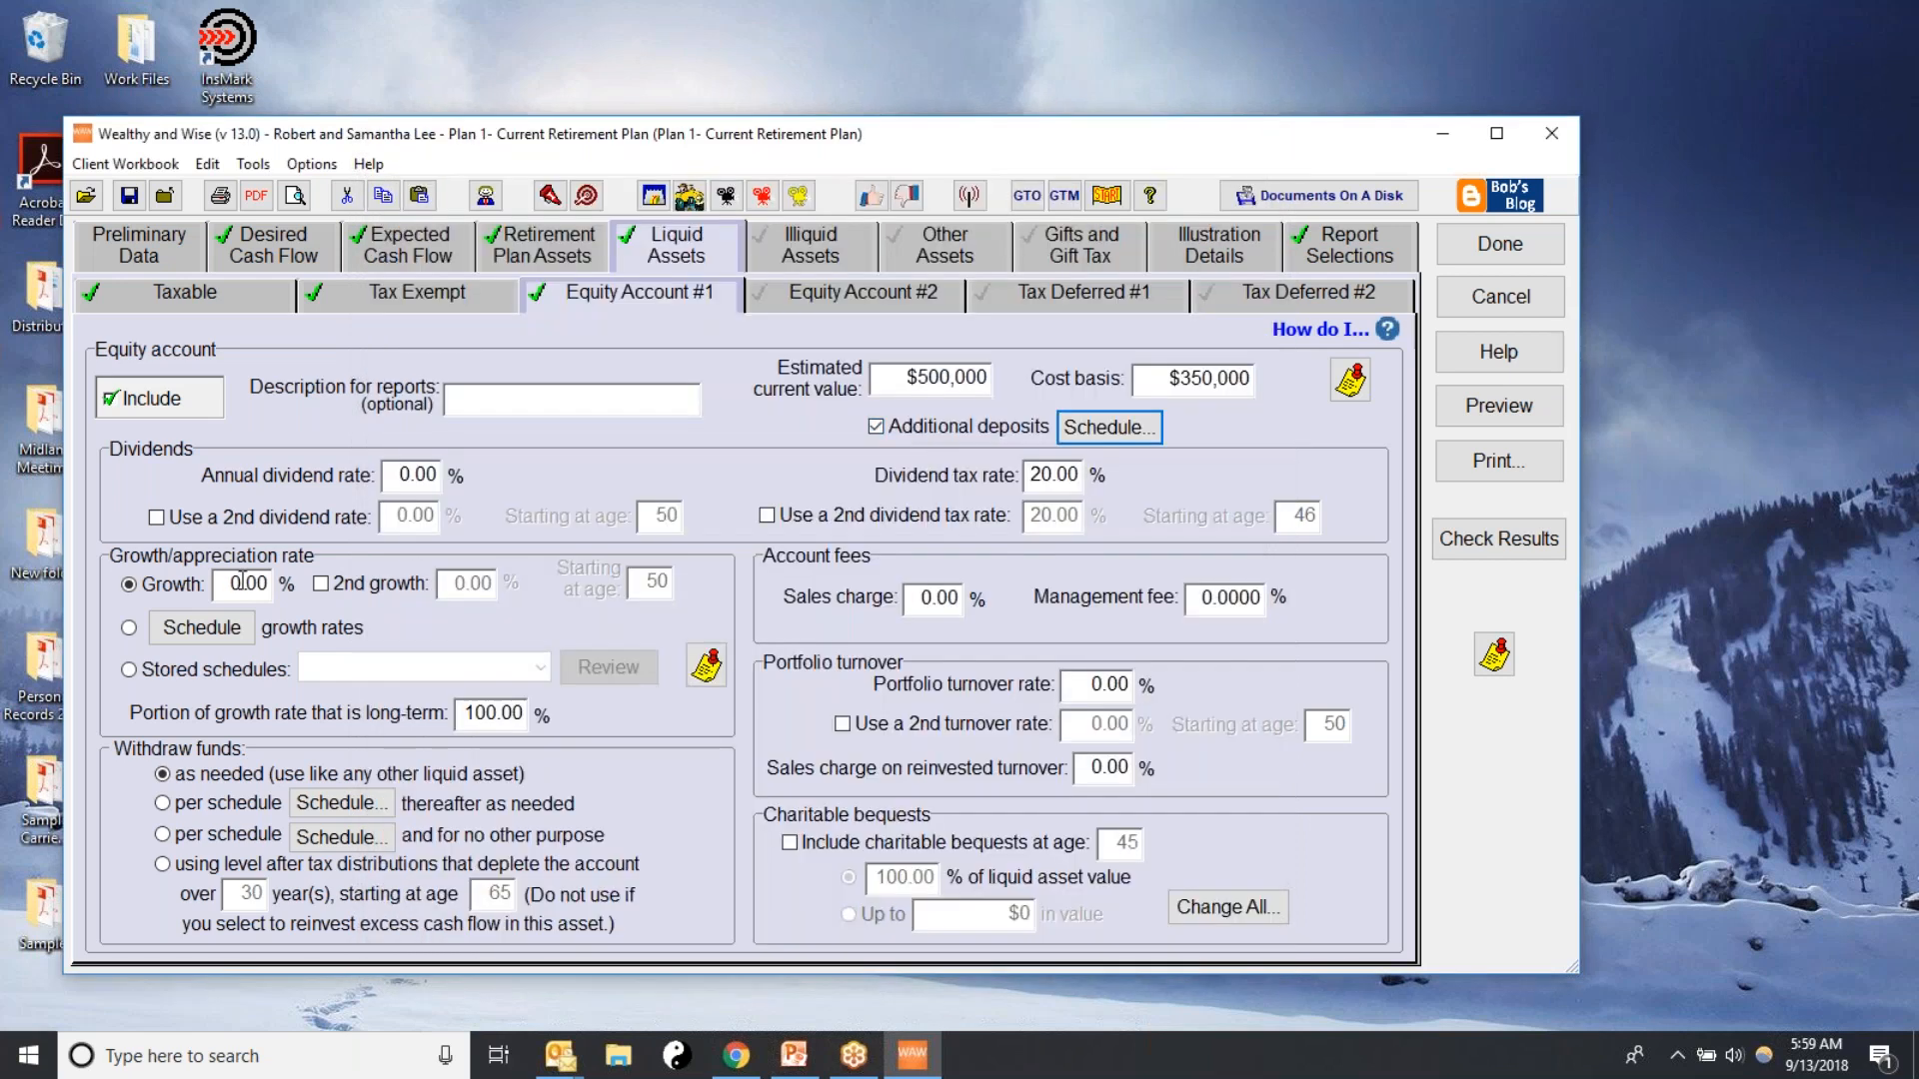
Set the equity account's growth rate to 7% and its management fee to 0.75%
click(221, 582)
double_click(221, 583)
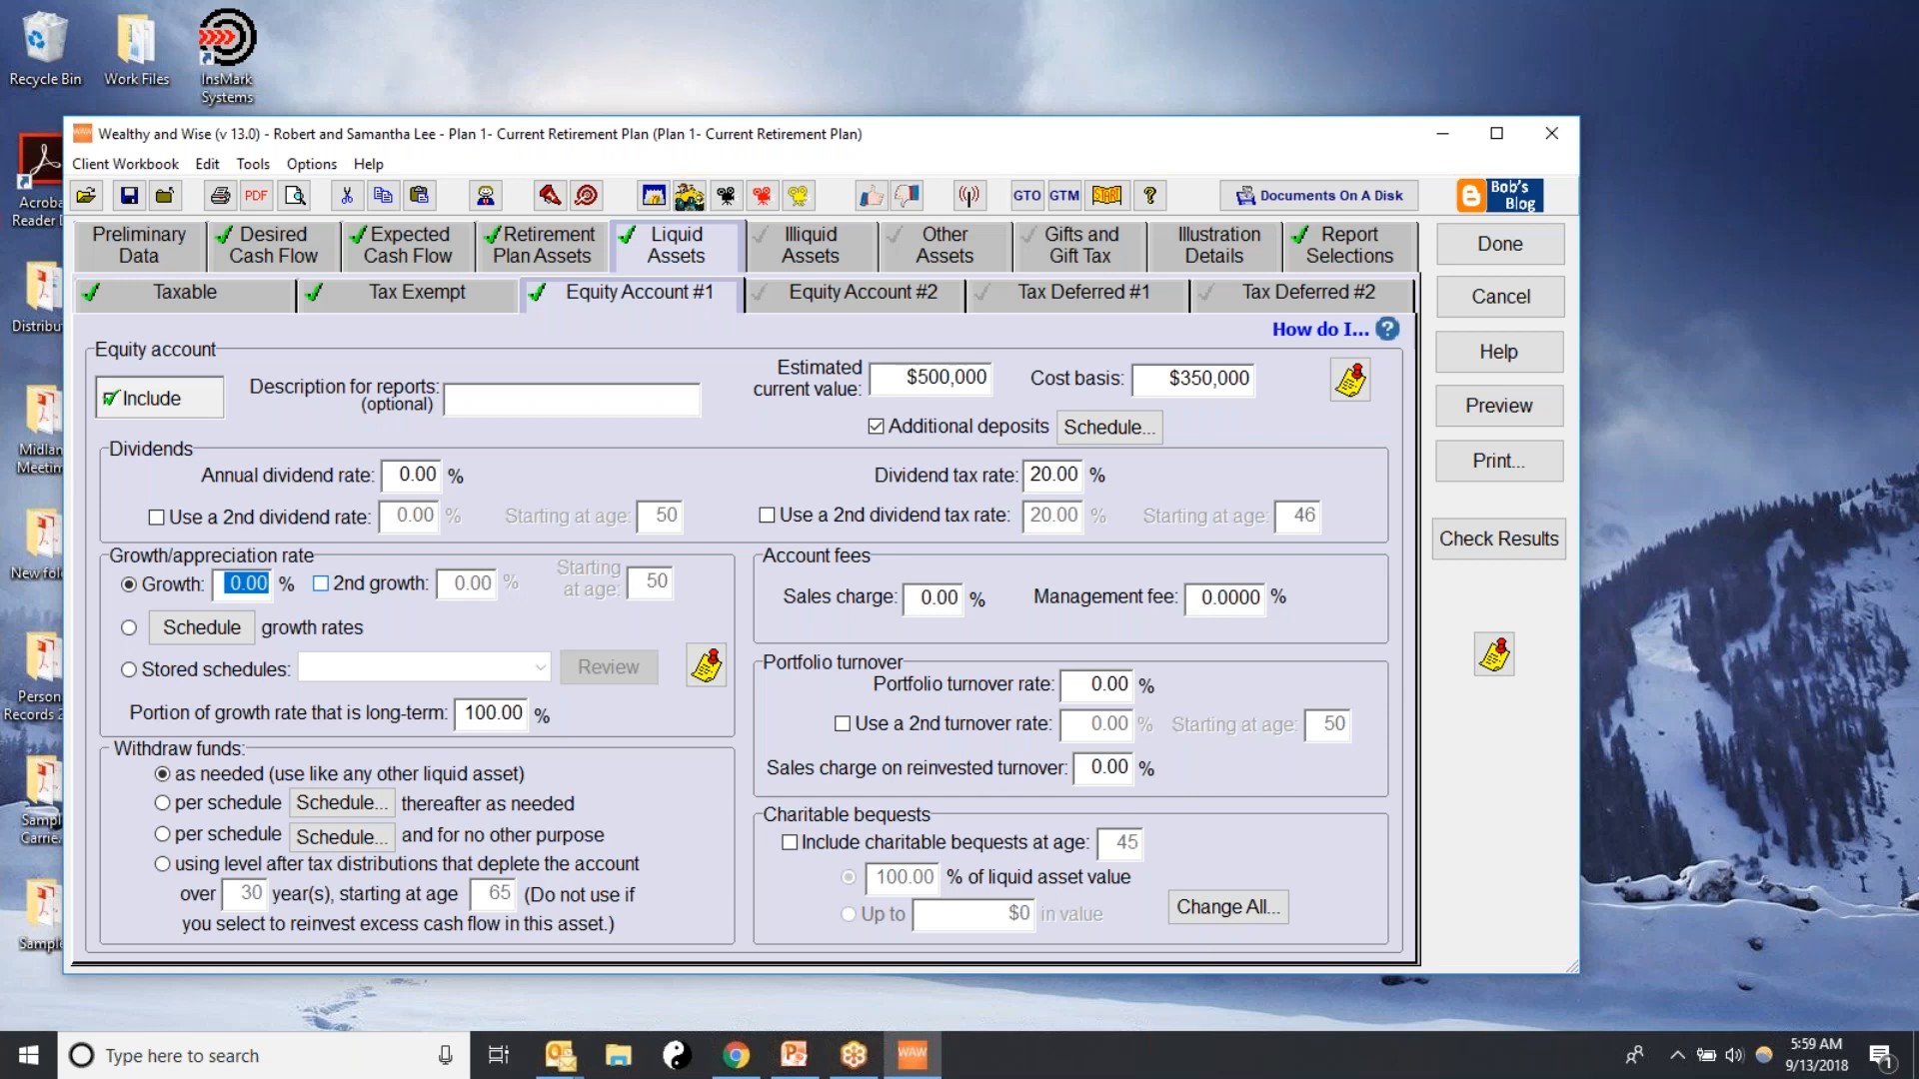
text(7)
double_click(1227, 597)
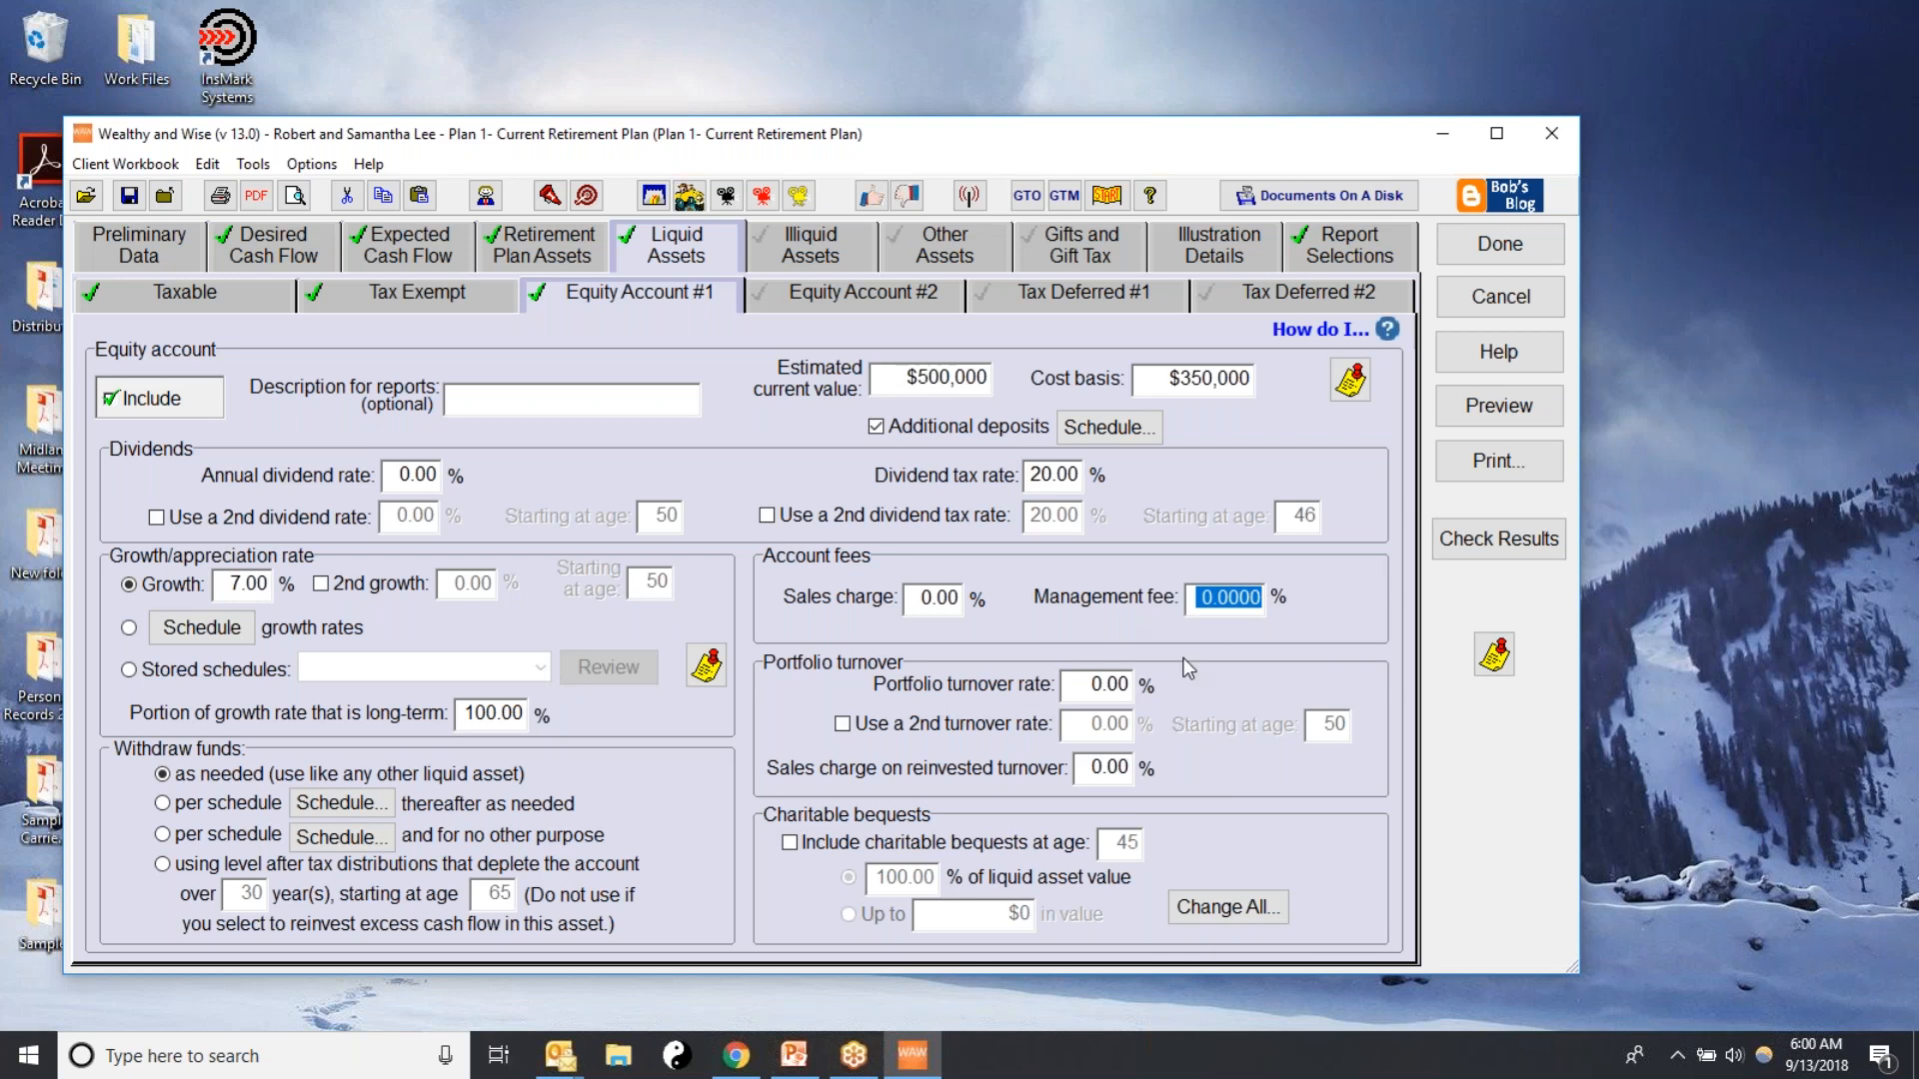
text(0.75)
Set the equity account's long-term portion of the growth rate to 75% and its portfolio turnover rate to 40%
double_click(462, 718)
key(BackSpace)
text(75)
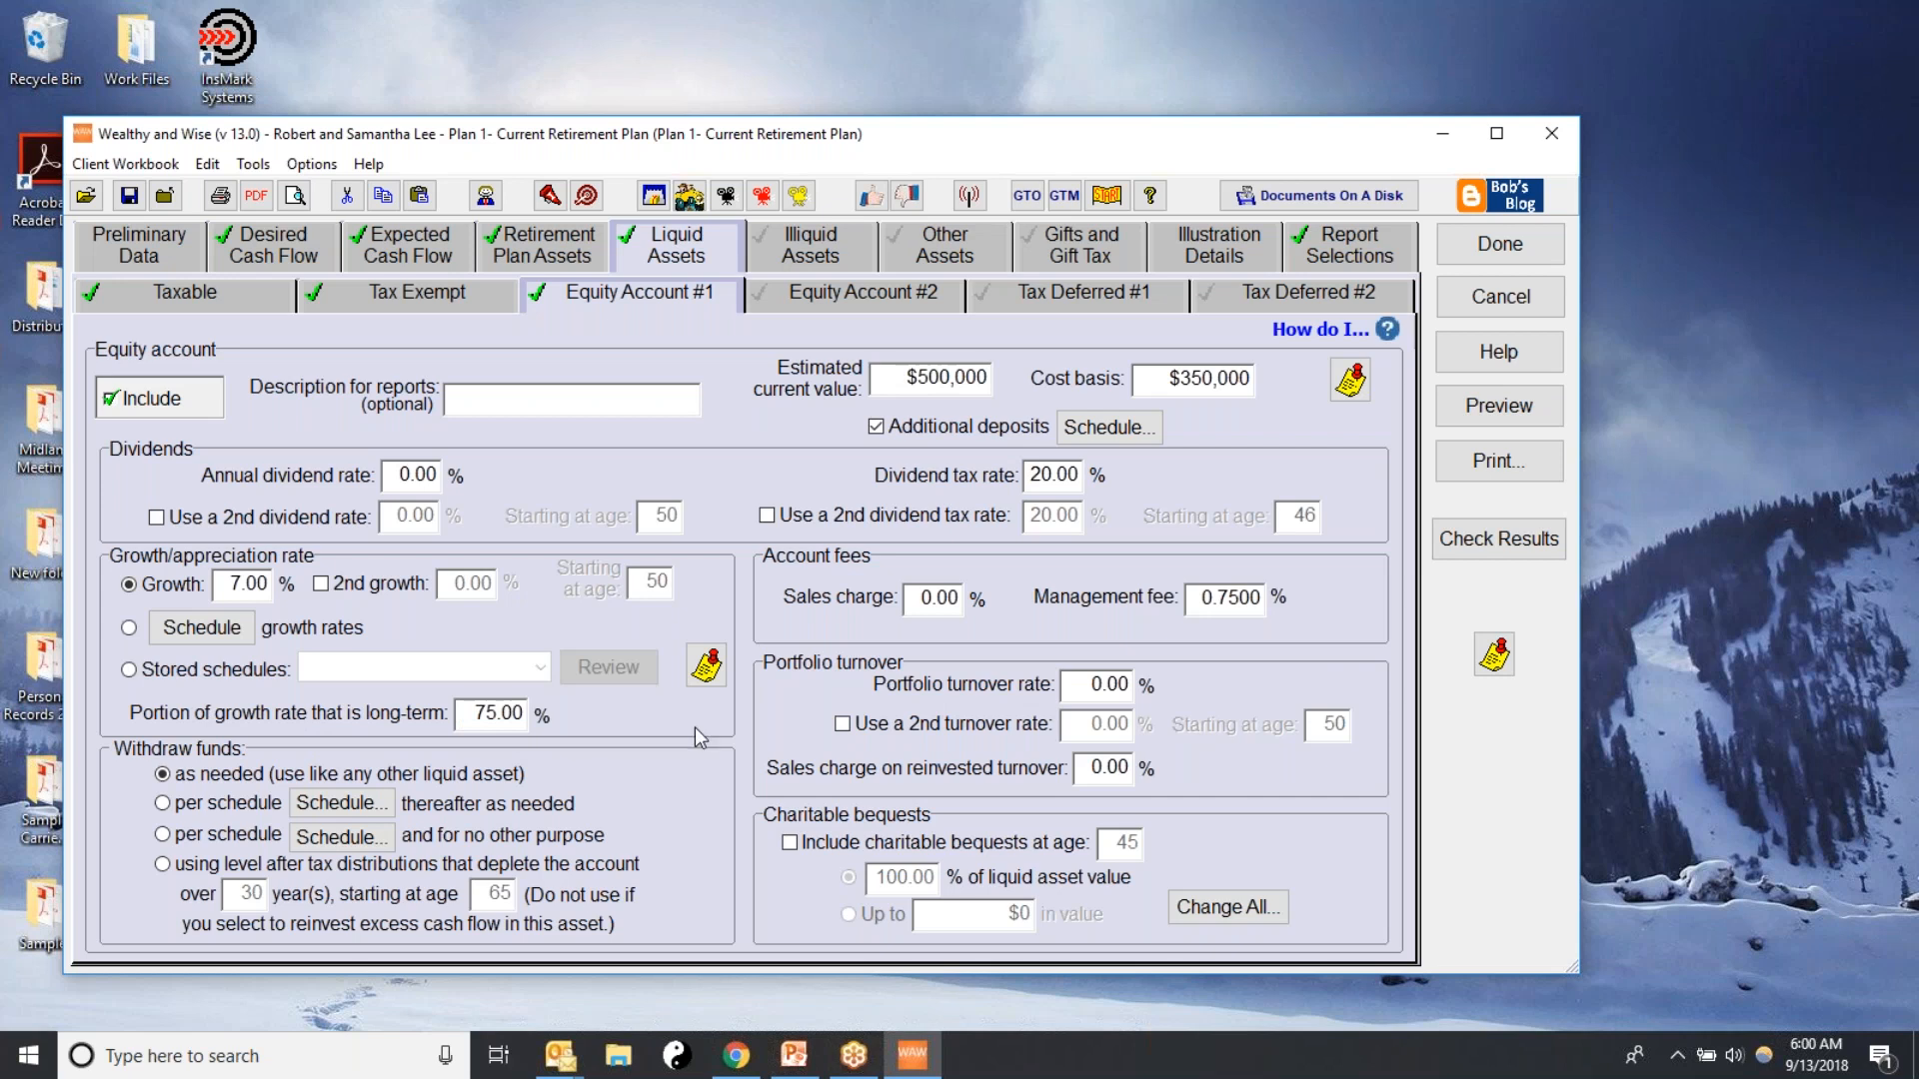
double_click(1091, 690)
text(40)
Include illiquid assets in the plan and add the principal residence to them
click(802, 262)
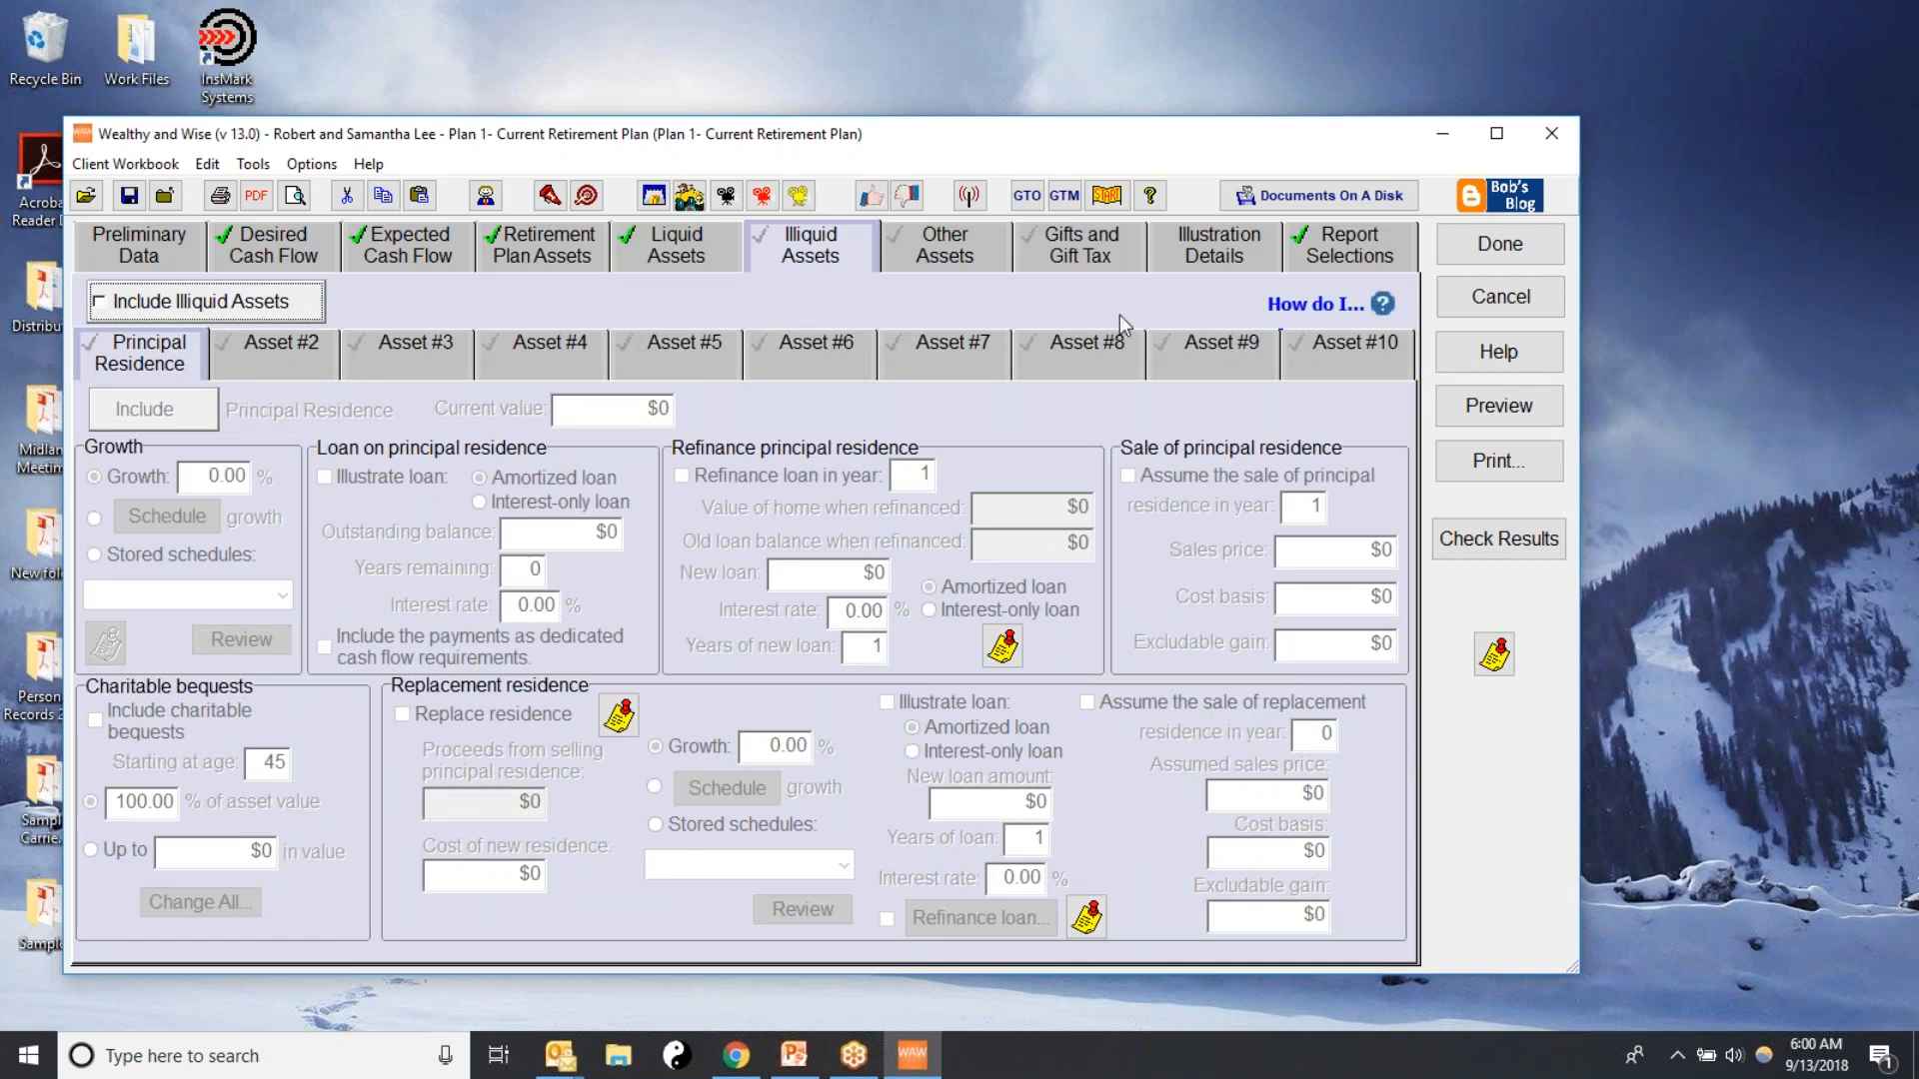
click(102, 305)
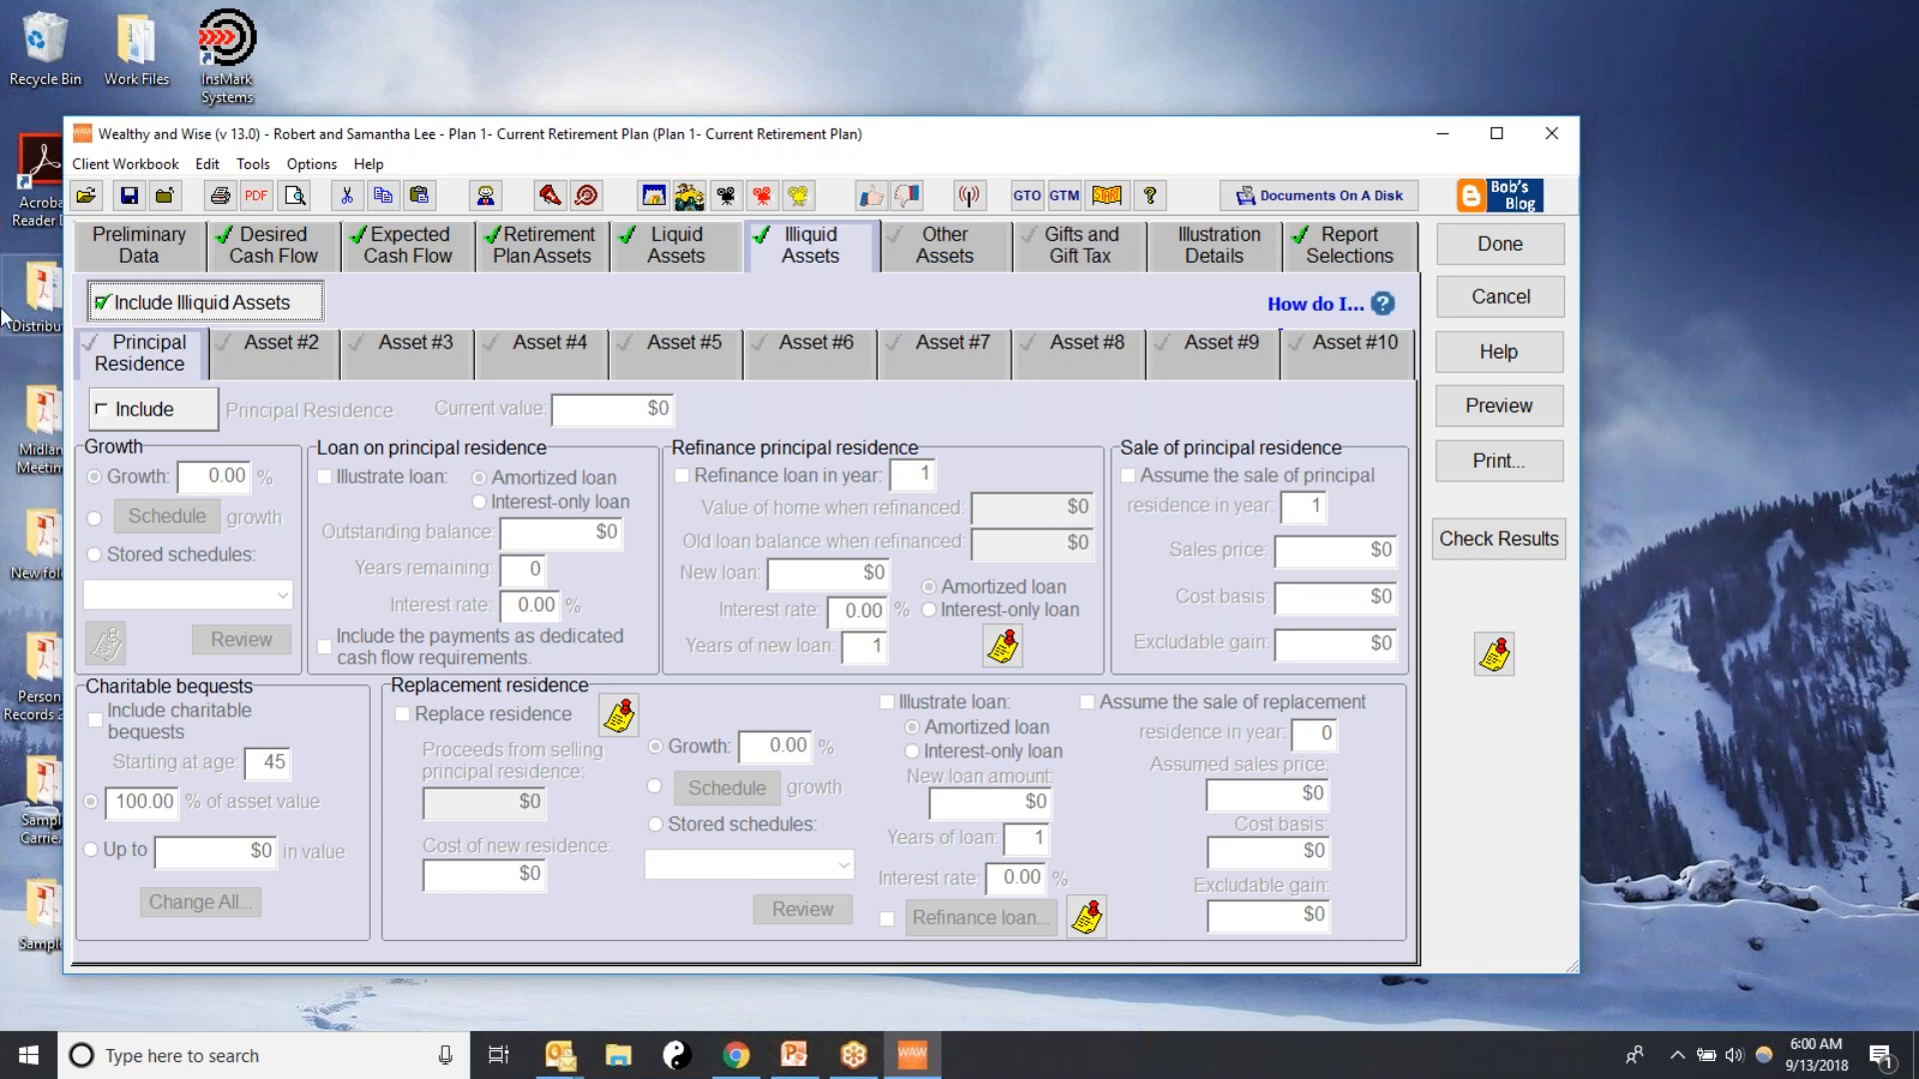
click(100, 302)
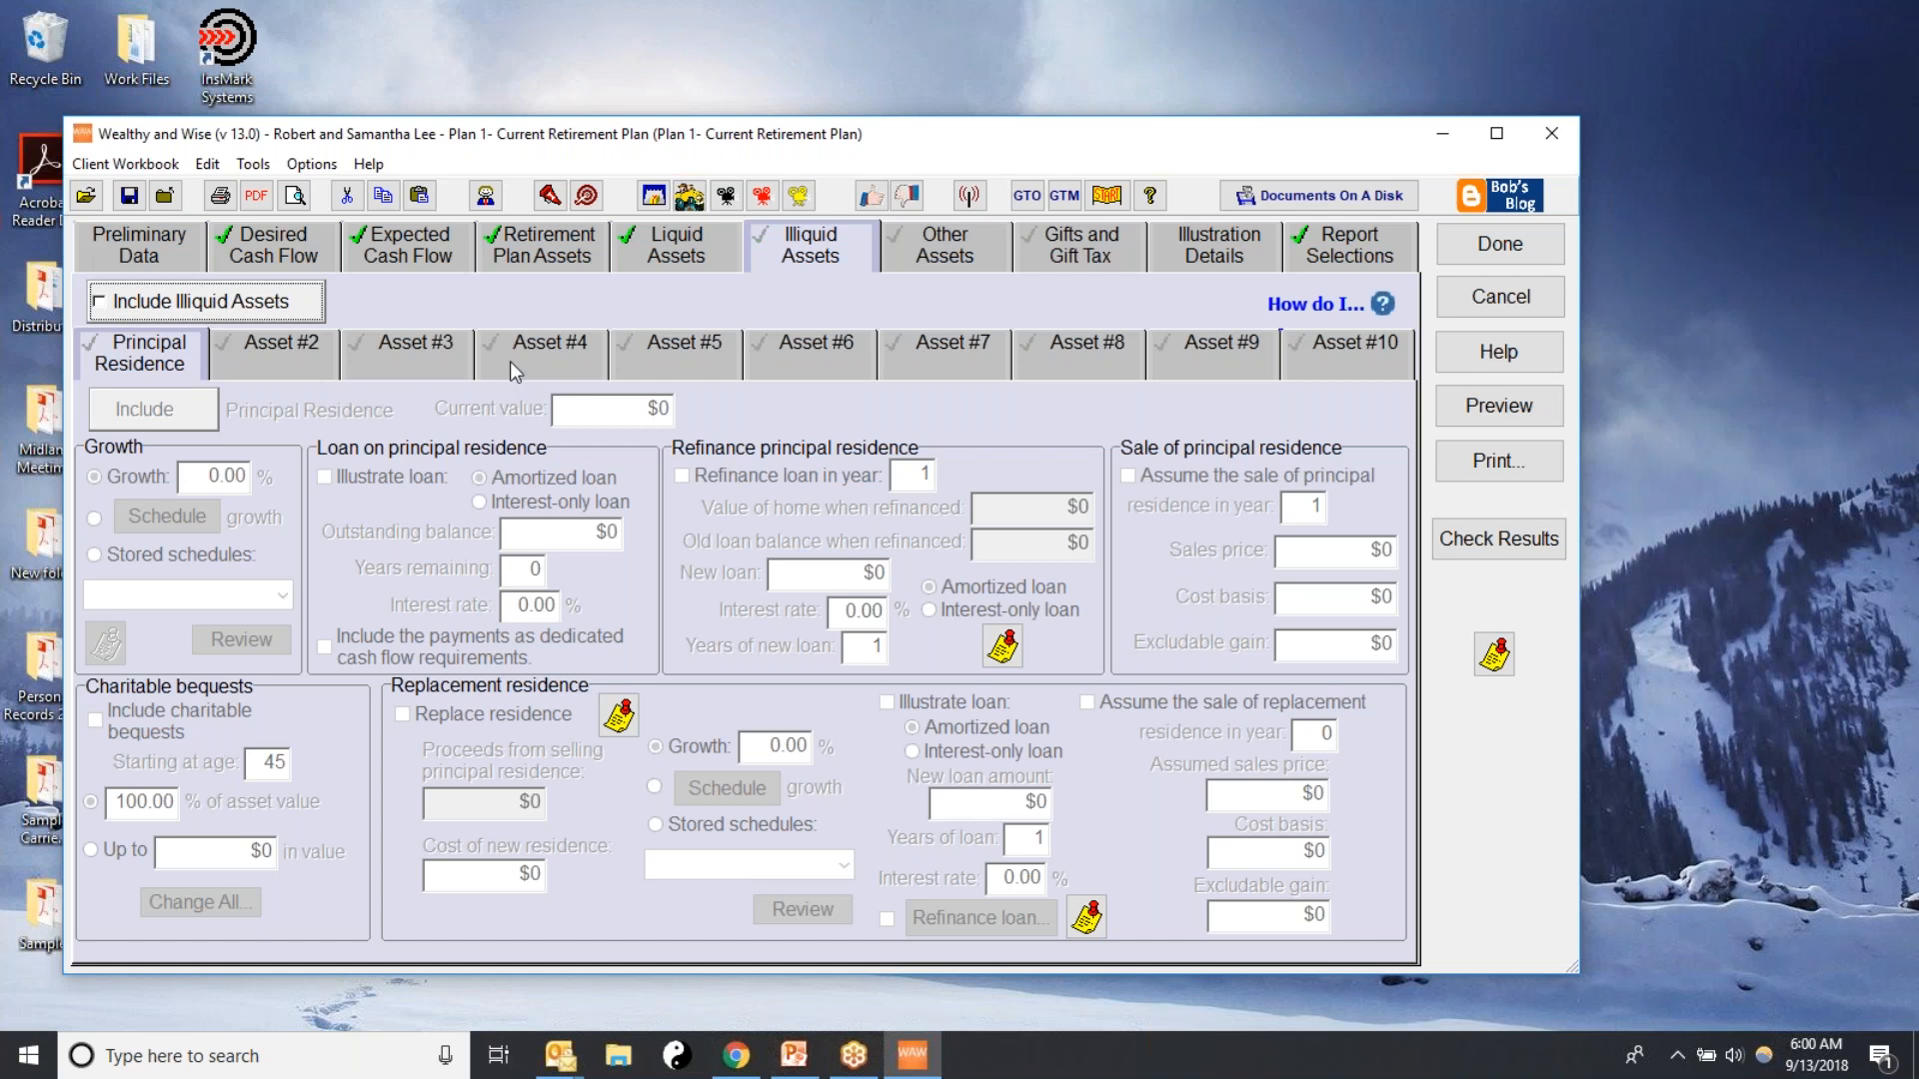
click(127, 310)
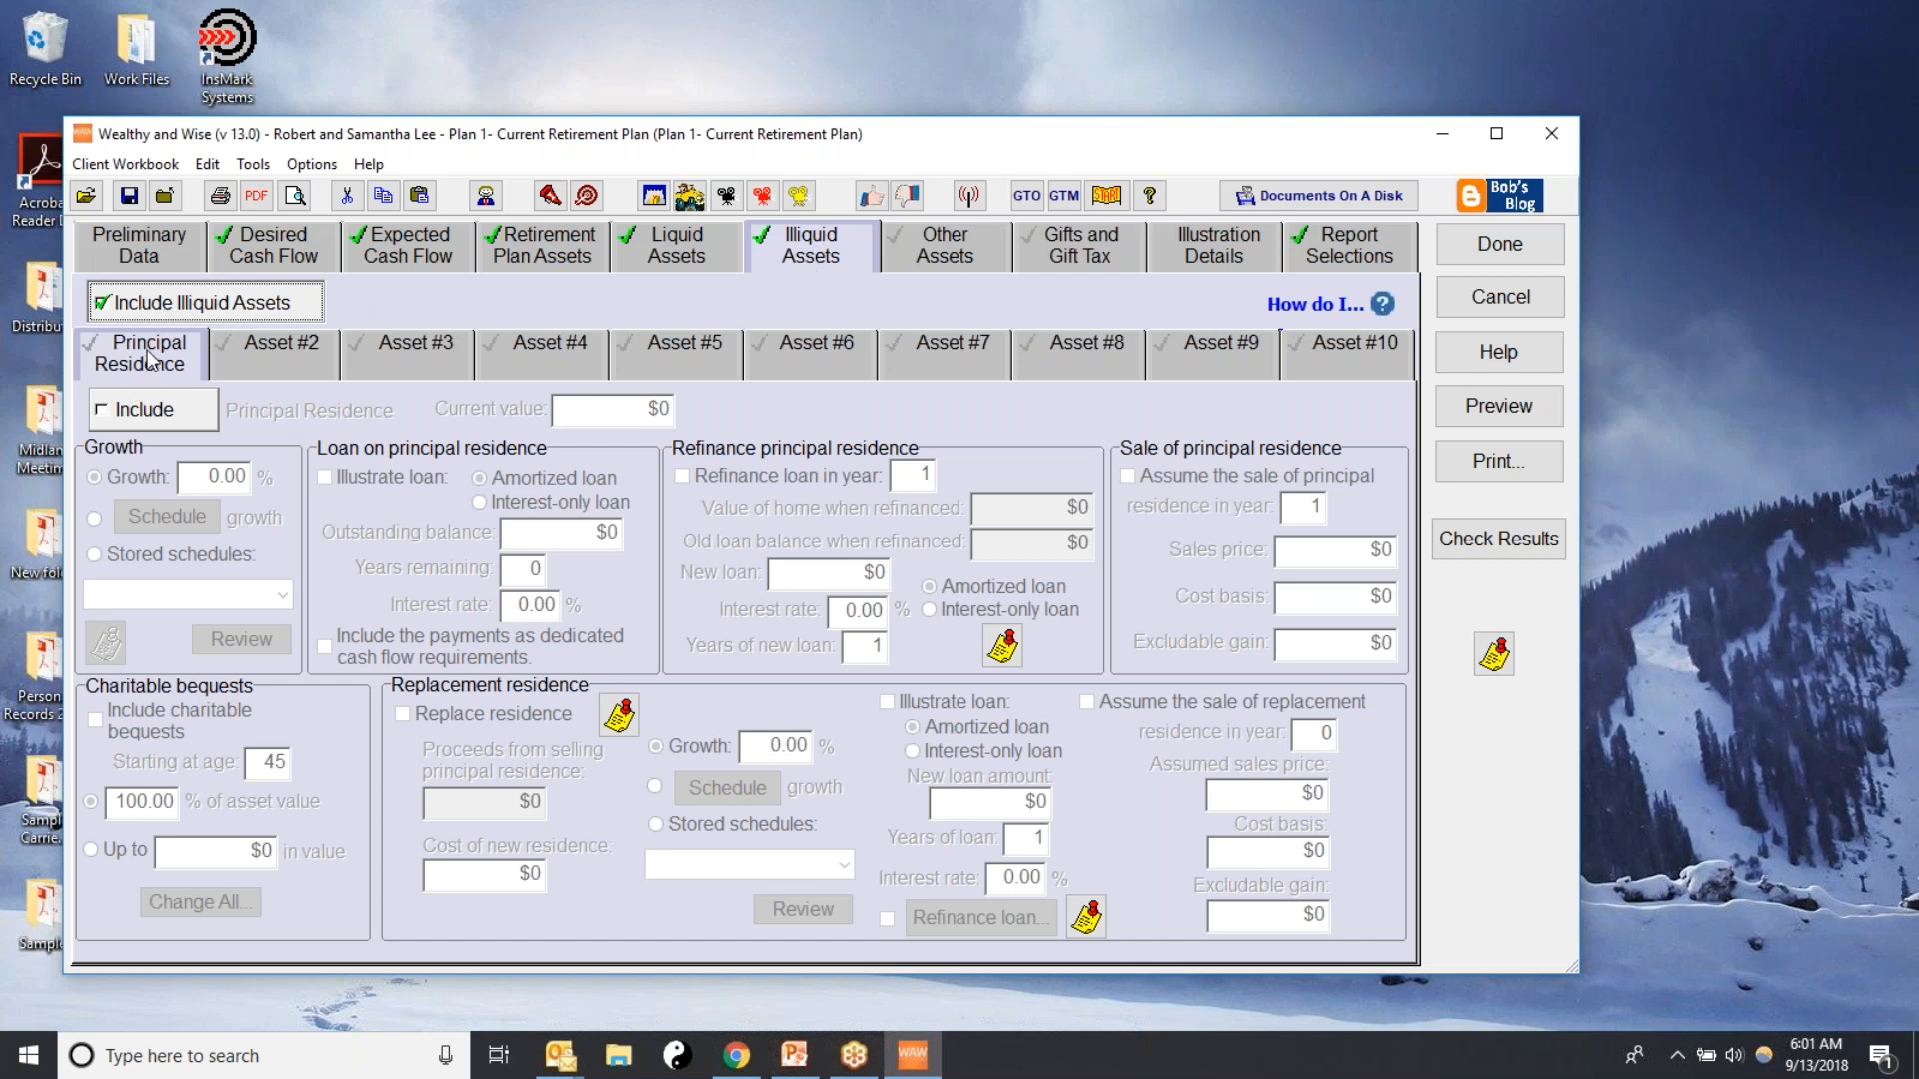
click(114, 416)
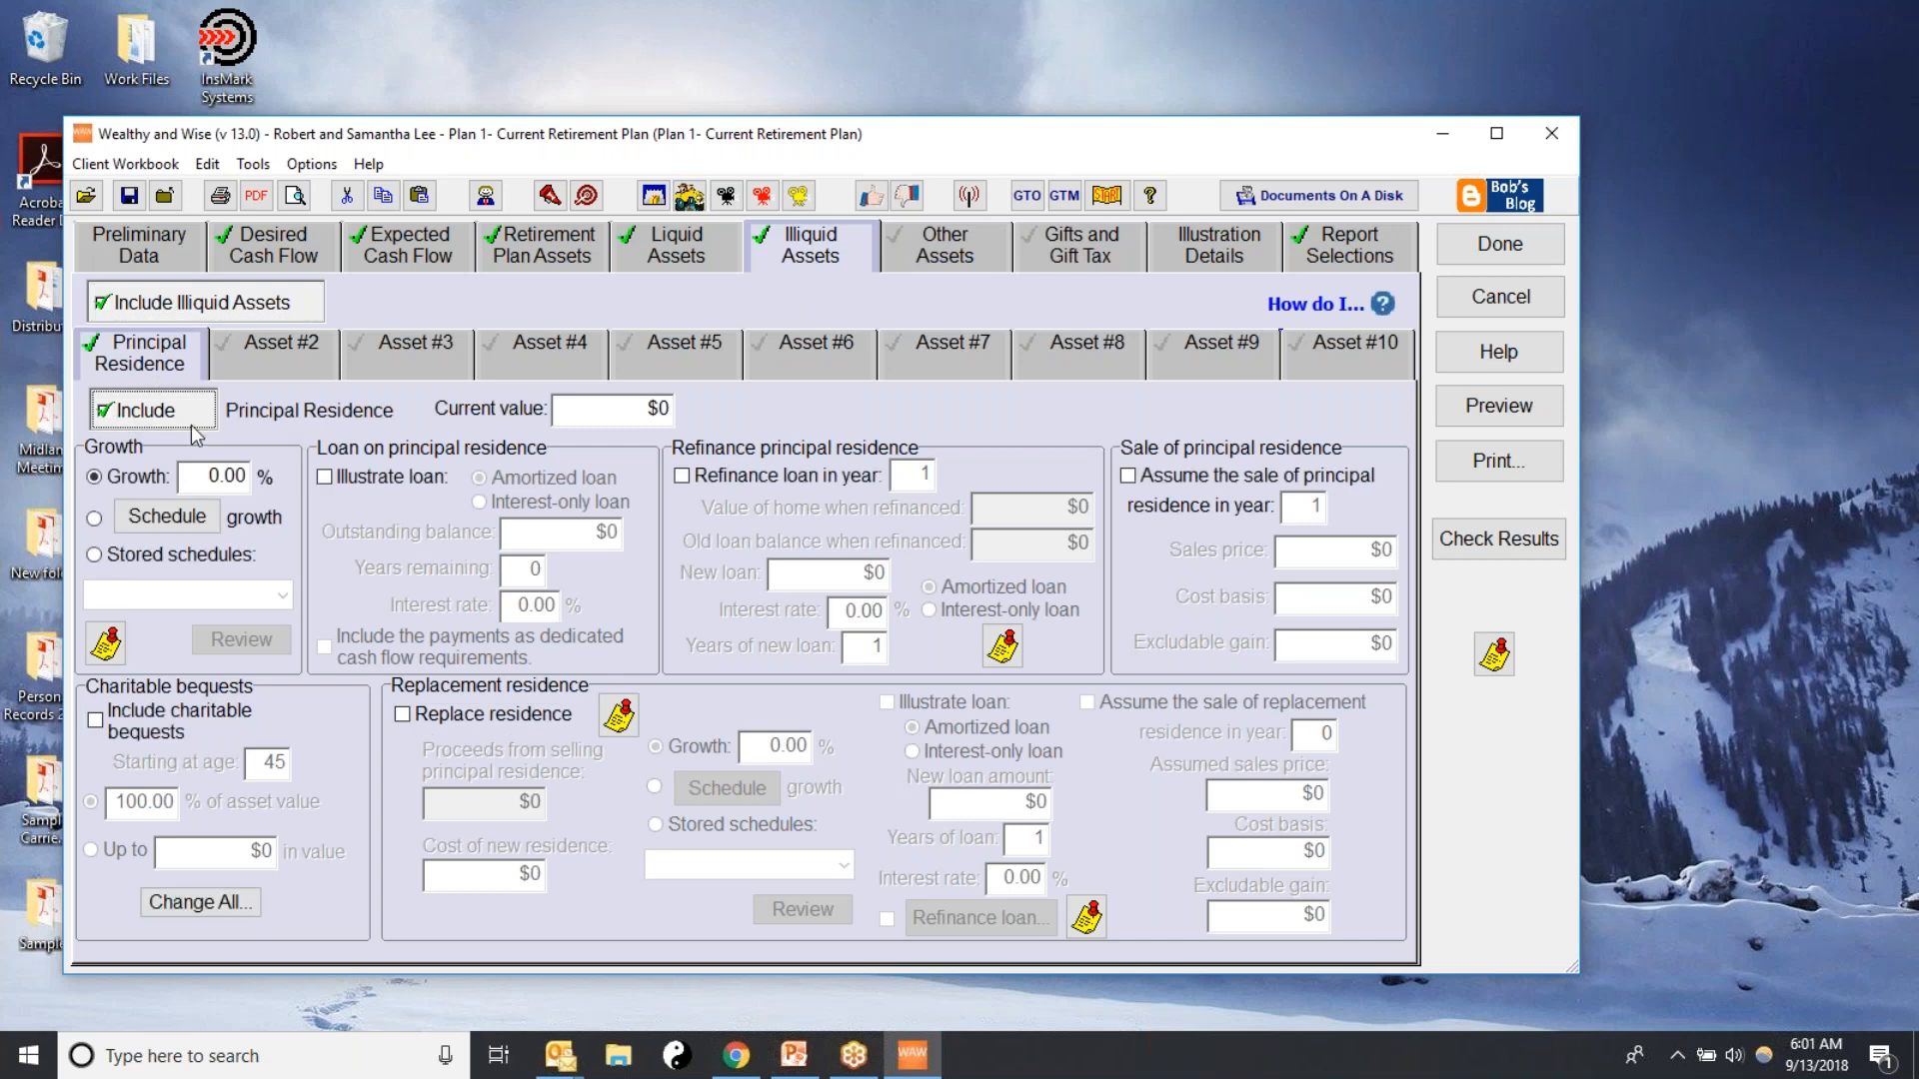
Set the principal residence's current value to $500,000 and its growth rate to 5%
click(572, 409)
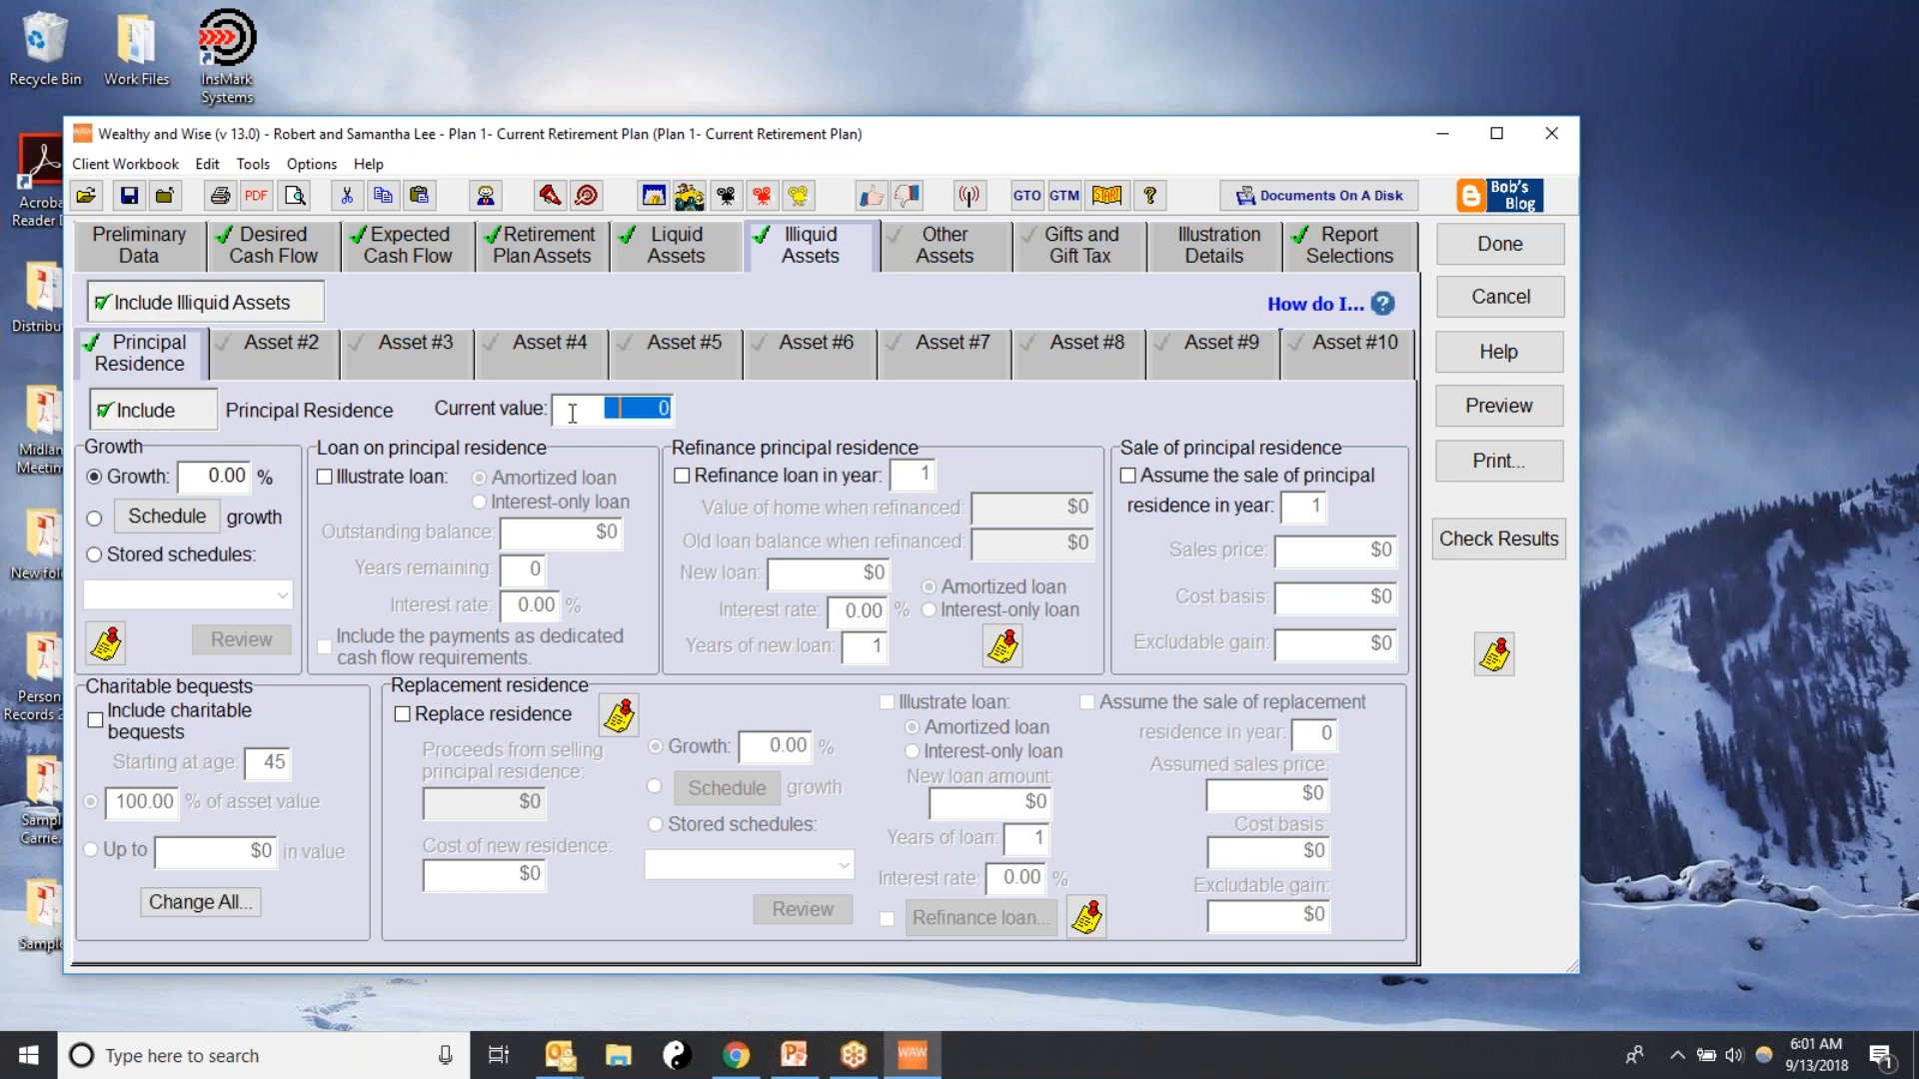
text(500,000)
click(184, 474)
text(5)
key(Tab)
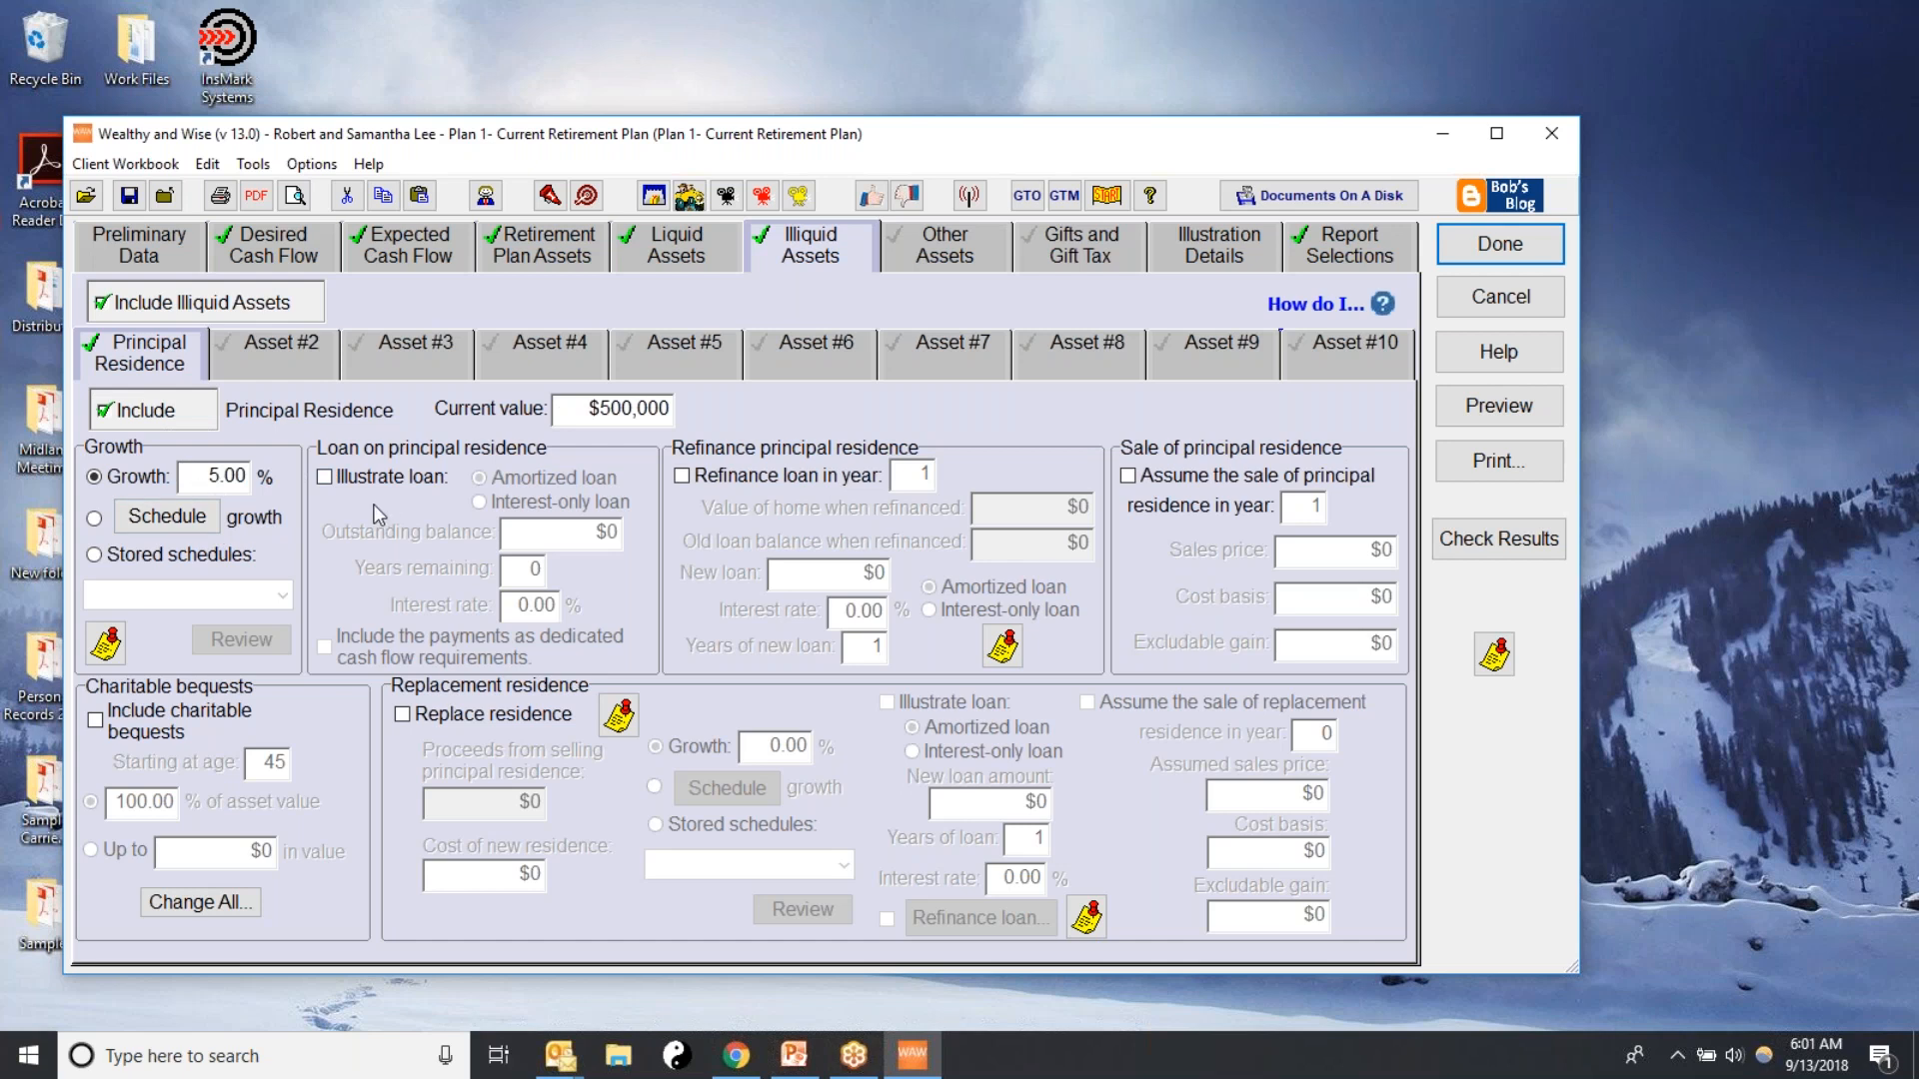
Illustrate an amortized loan on the principal residence with a $400,000 outstanding balance, 20 years remaining and 4% interest
click(327, 482)
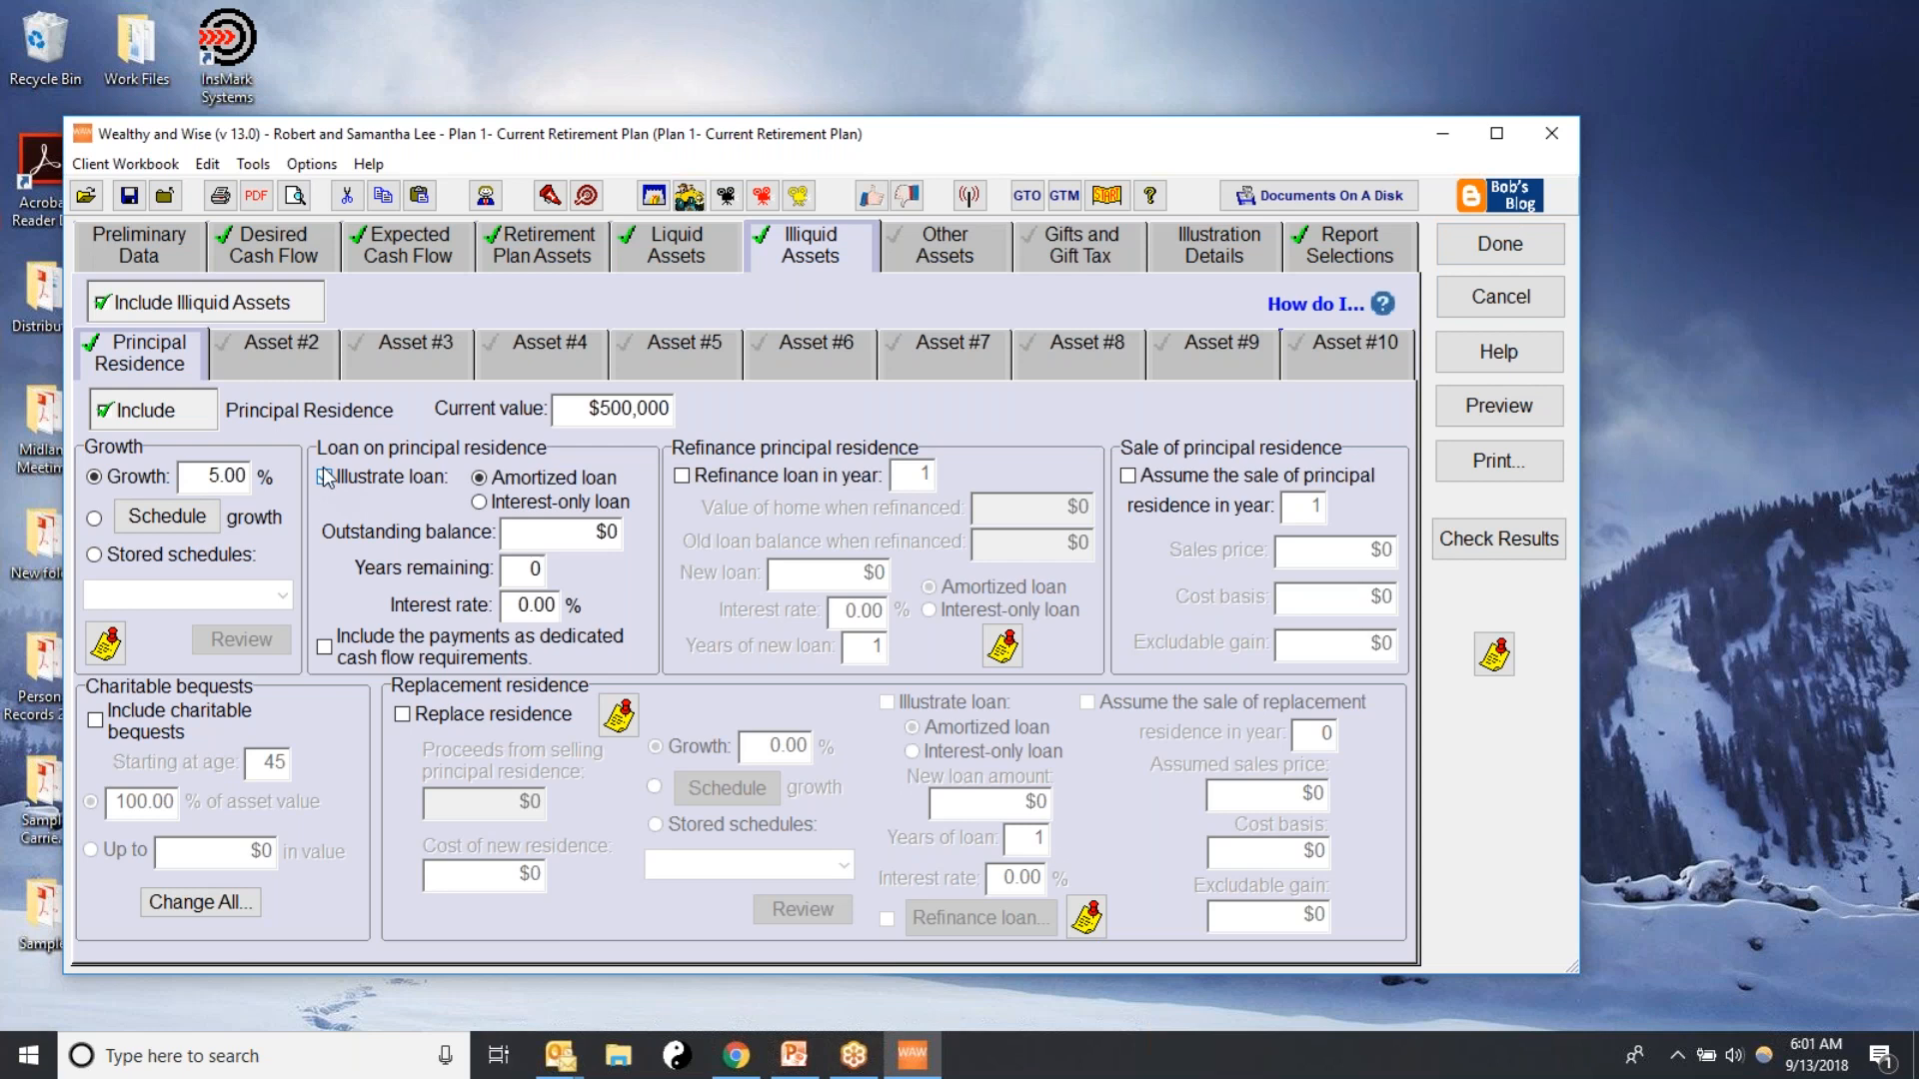
click(325, 479)
click(527, 538)
text(400,000)
key(Tab)
text(20)
key(Tab)
text(4.)
key(Tab)
Assume the sale of the principal residence in year 21, with a cost basis of $400,000
click(1130, 476)
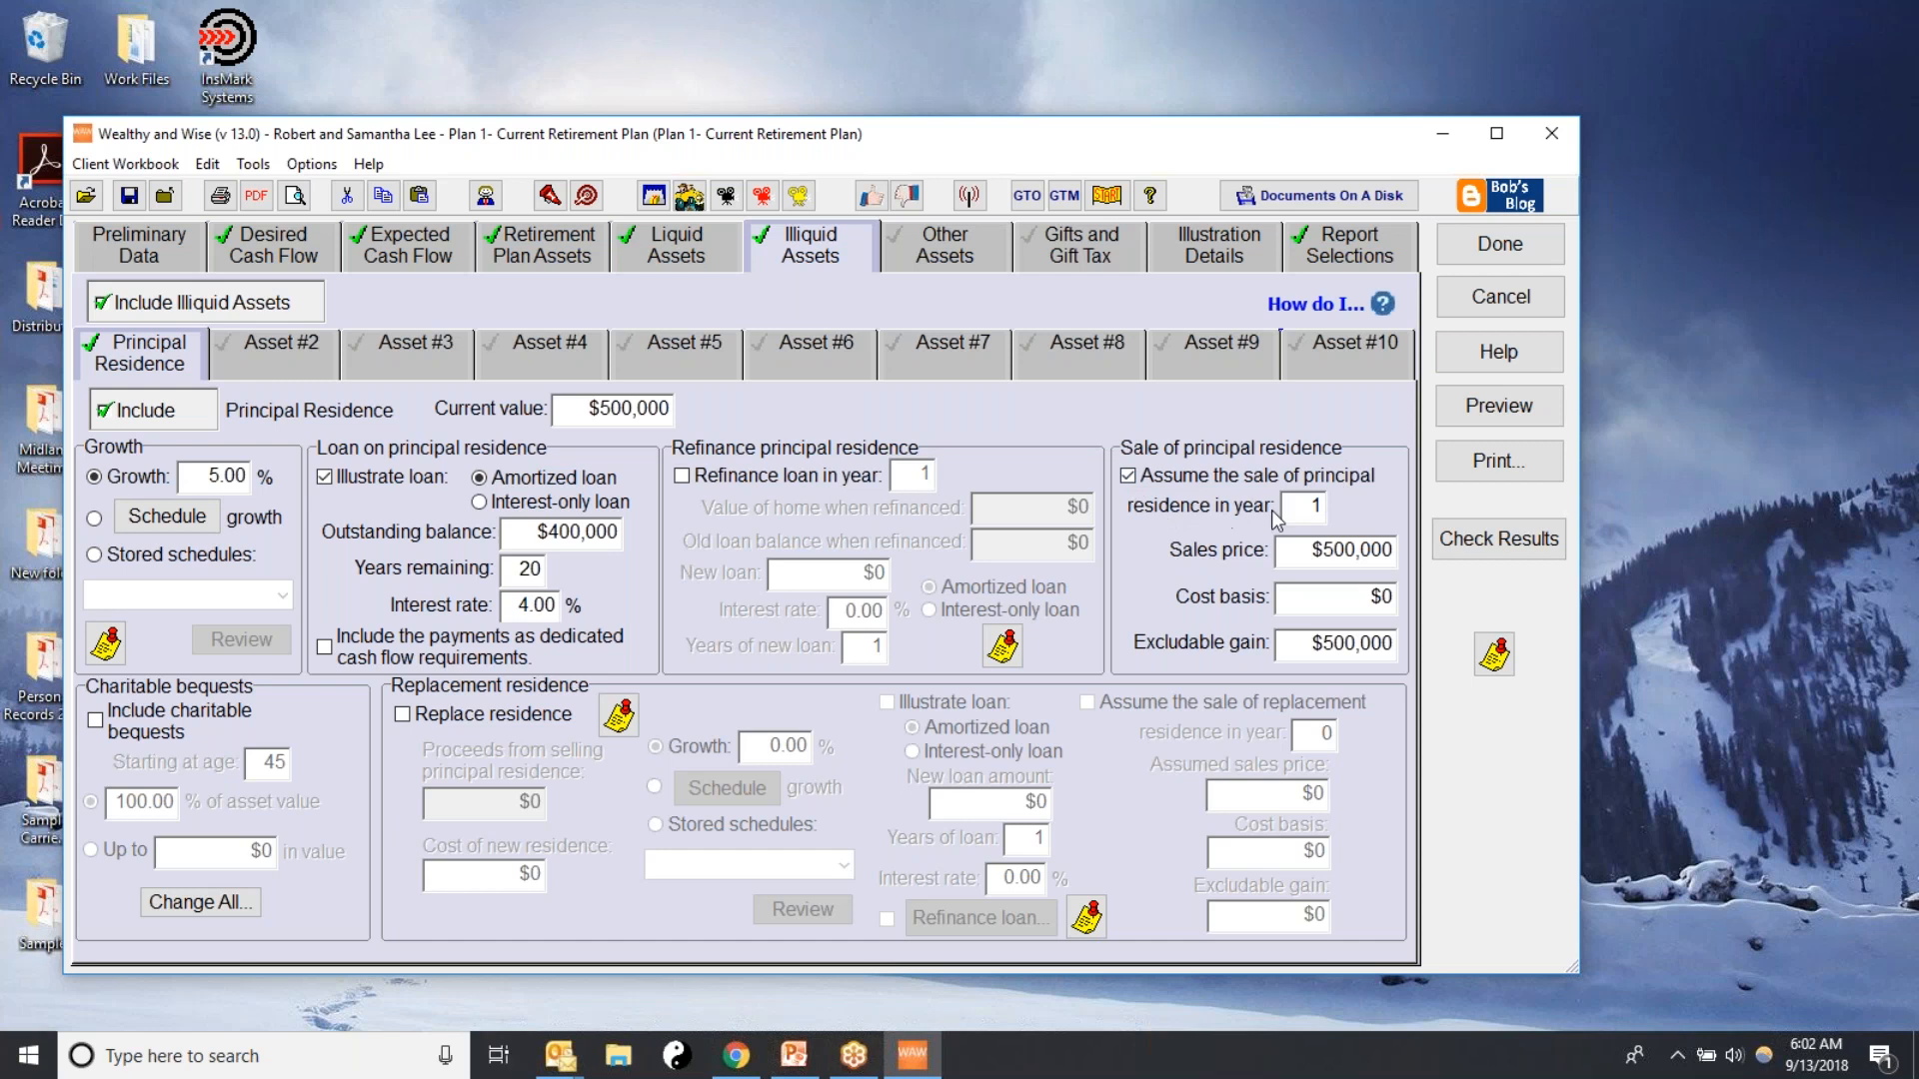
drag(1306, 506, 1372, 514)
text(21)
key(Tab)
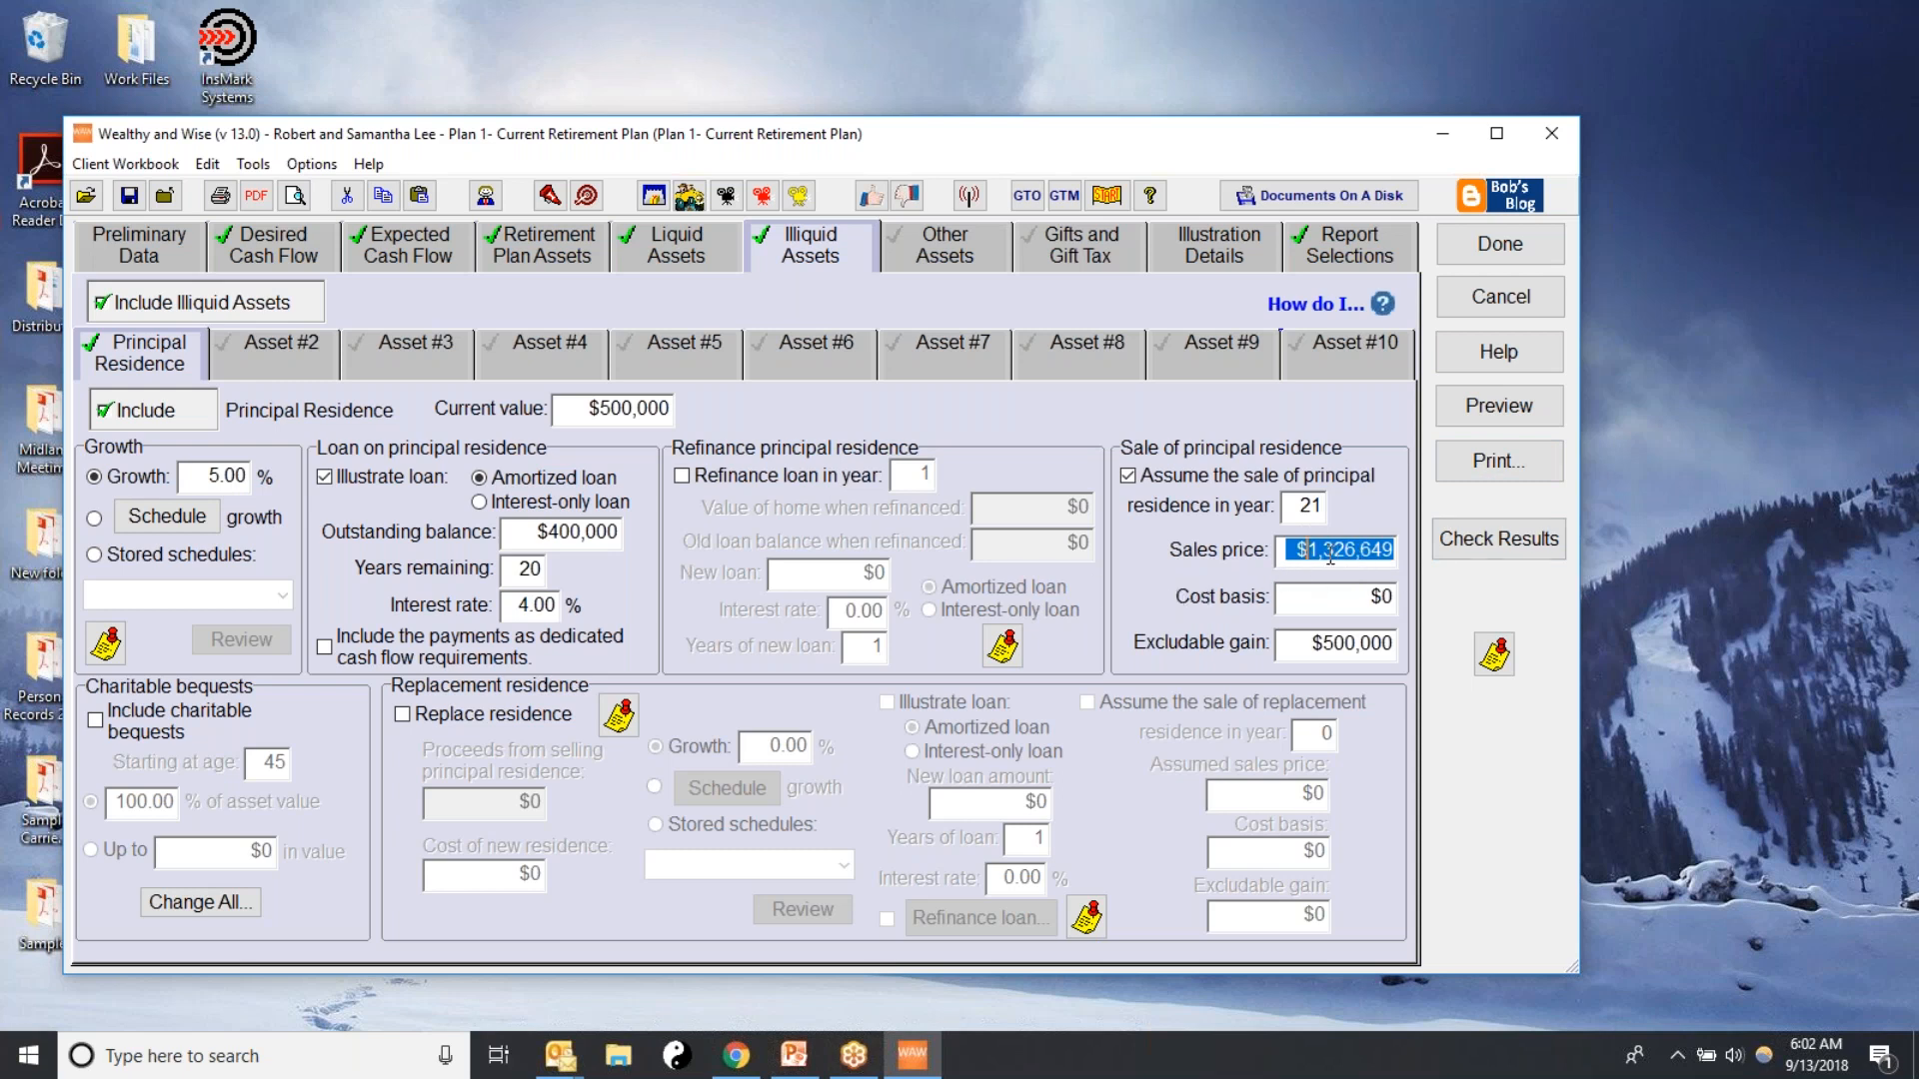
click(1356, 598)
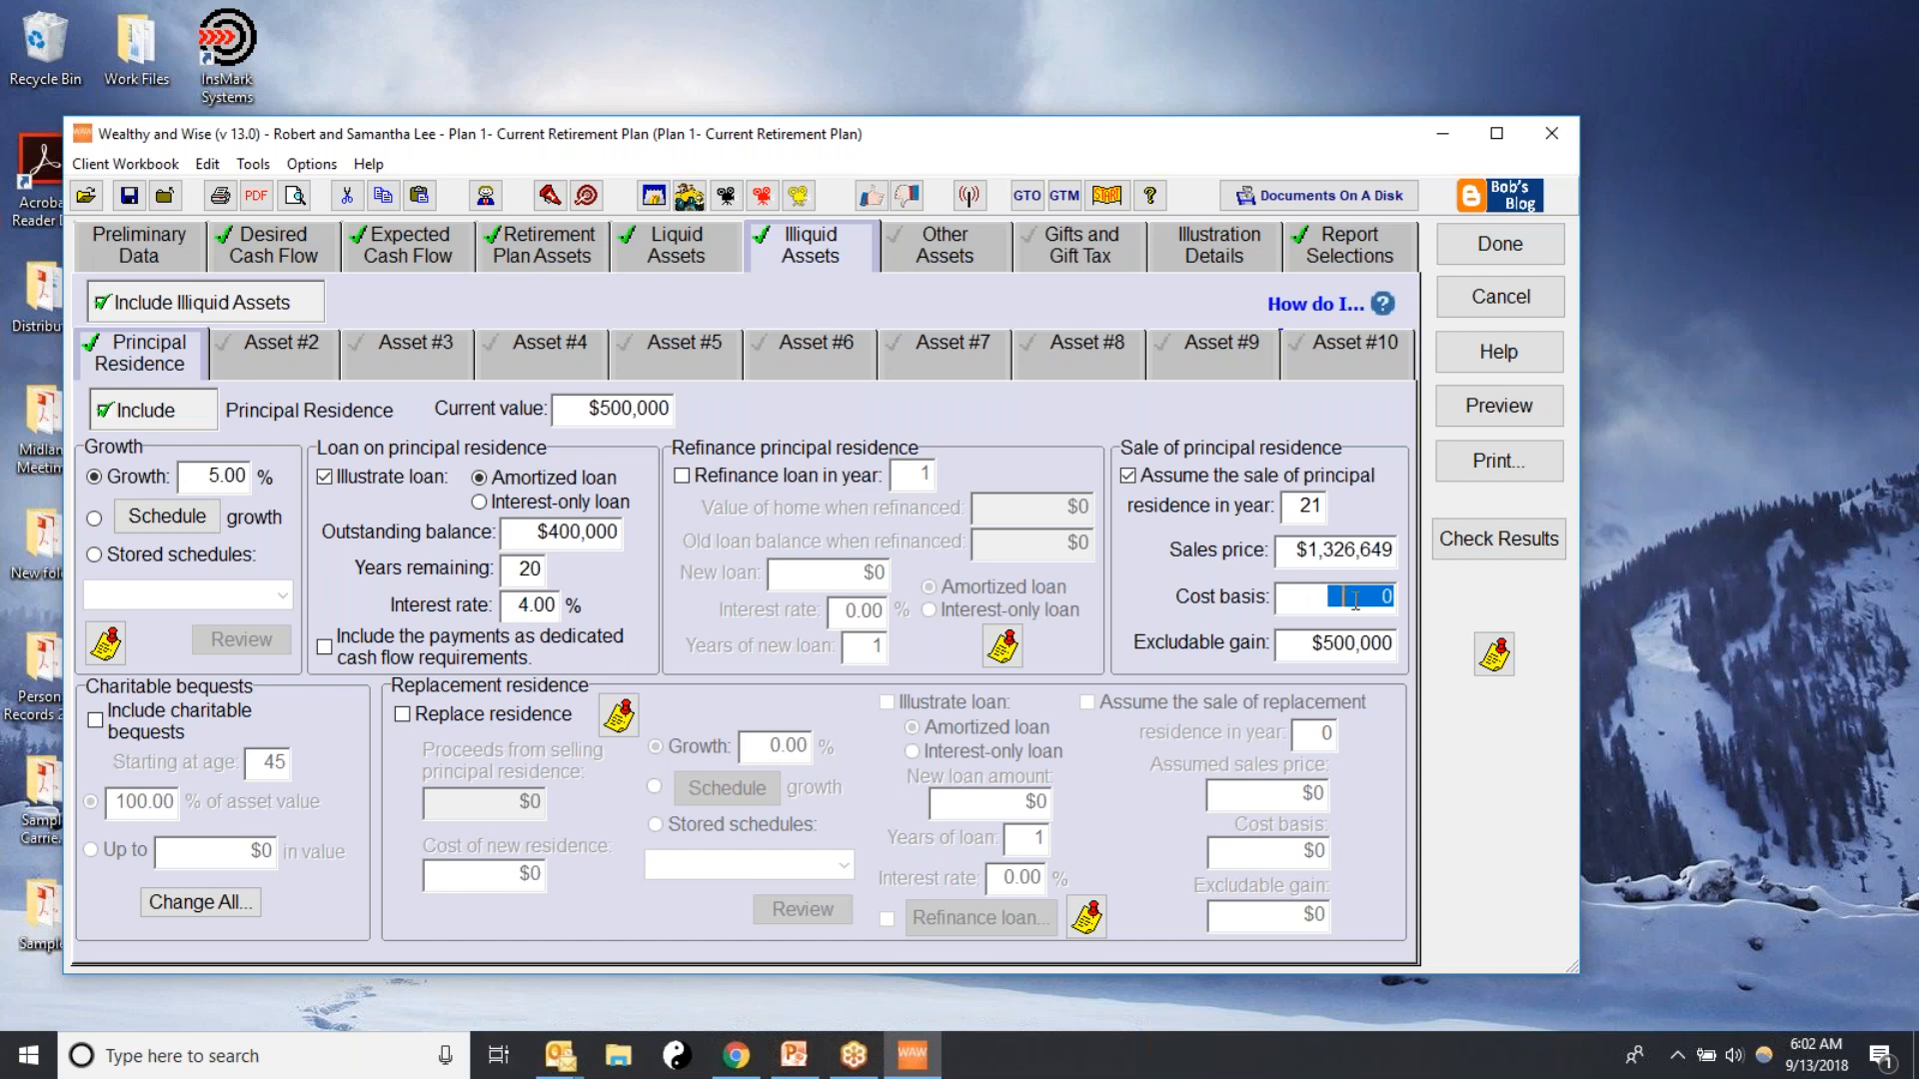
text(400000)
key(Tab)
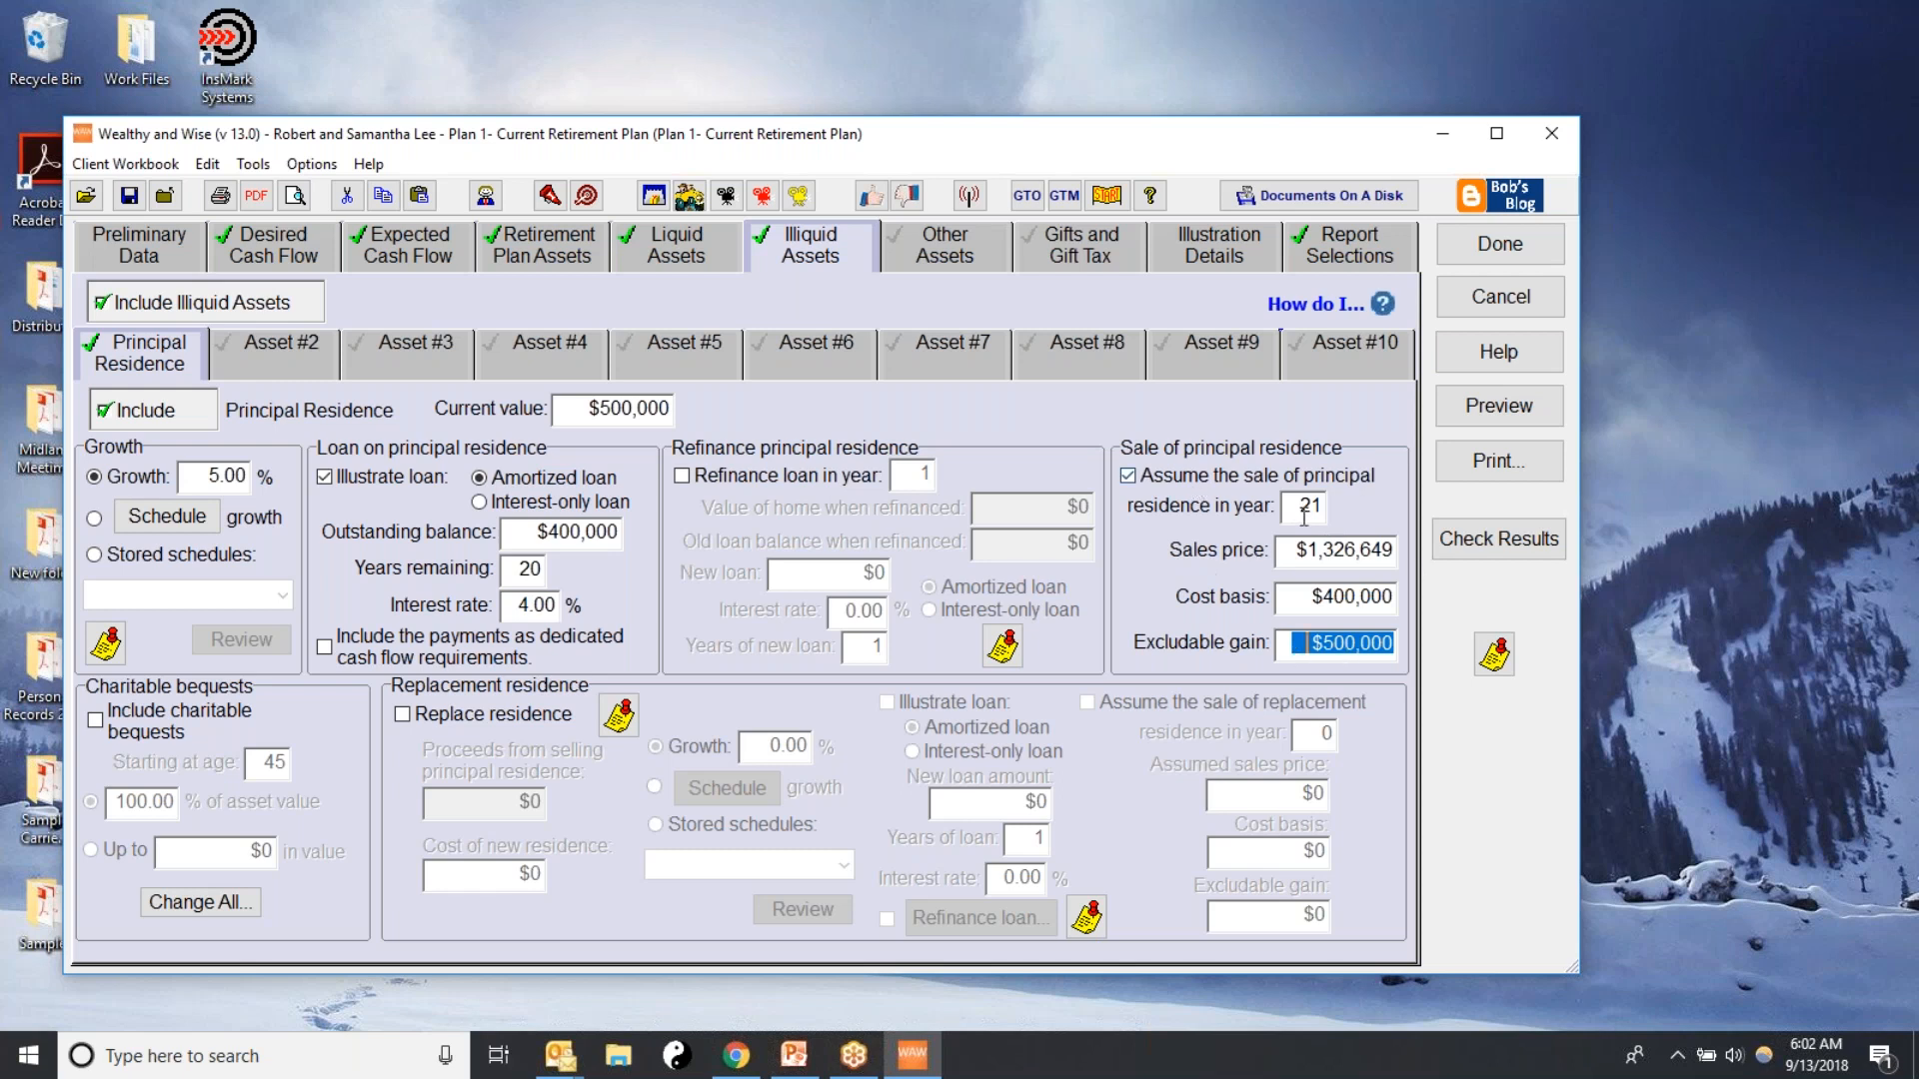
Replace the principal residence after its sale with a new residence costing $600,000 and growing at 3%
click(403, 714)
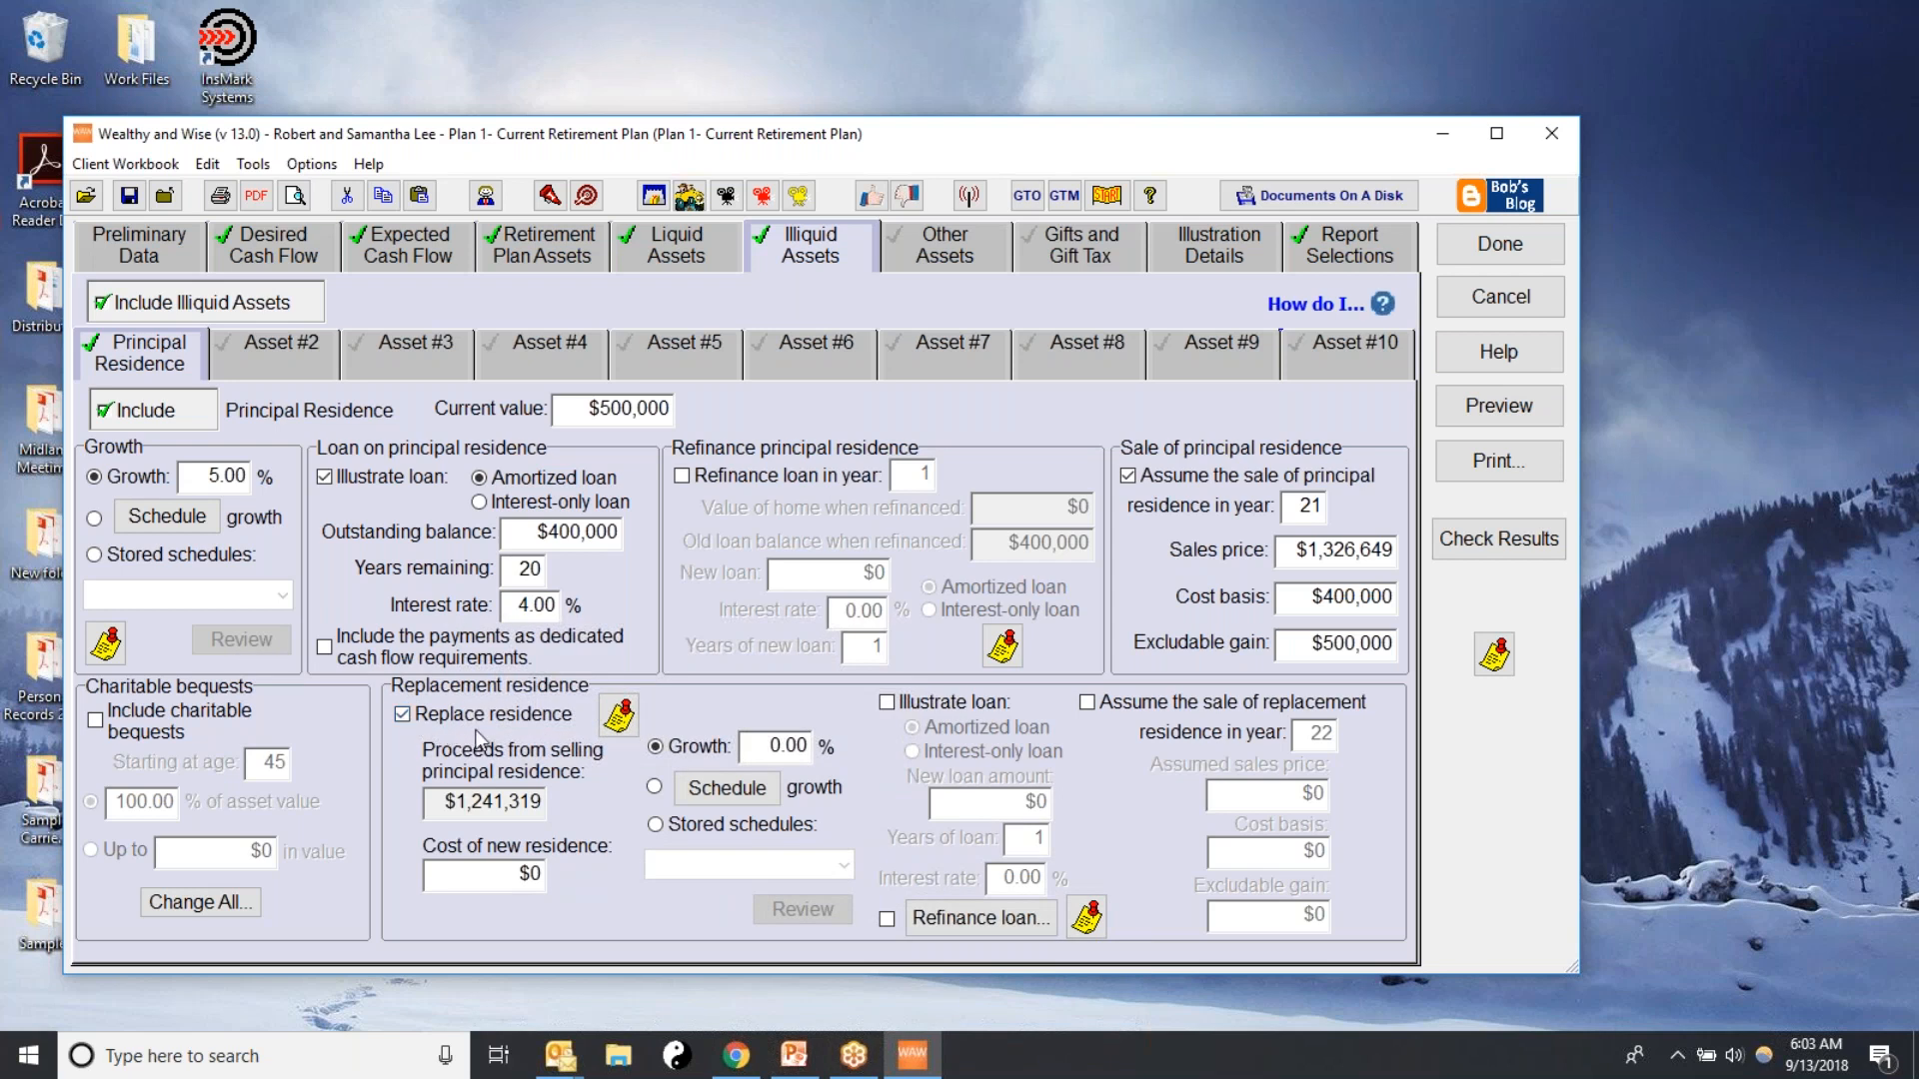
click(456, 874)
text(600000)
key(Tab)
drag(765, 746, 845, 746)
text(3)
click(1205, 250)
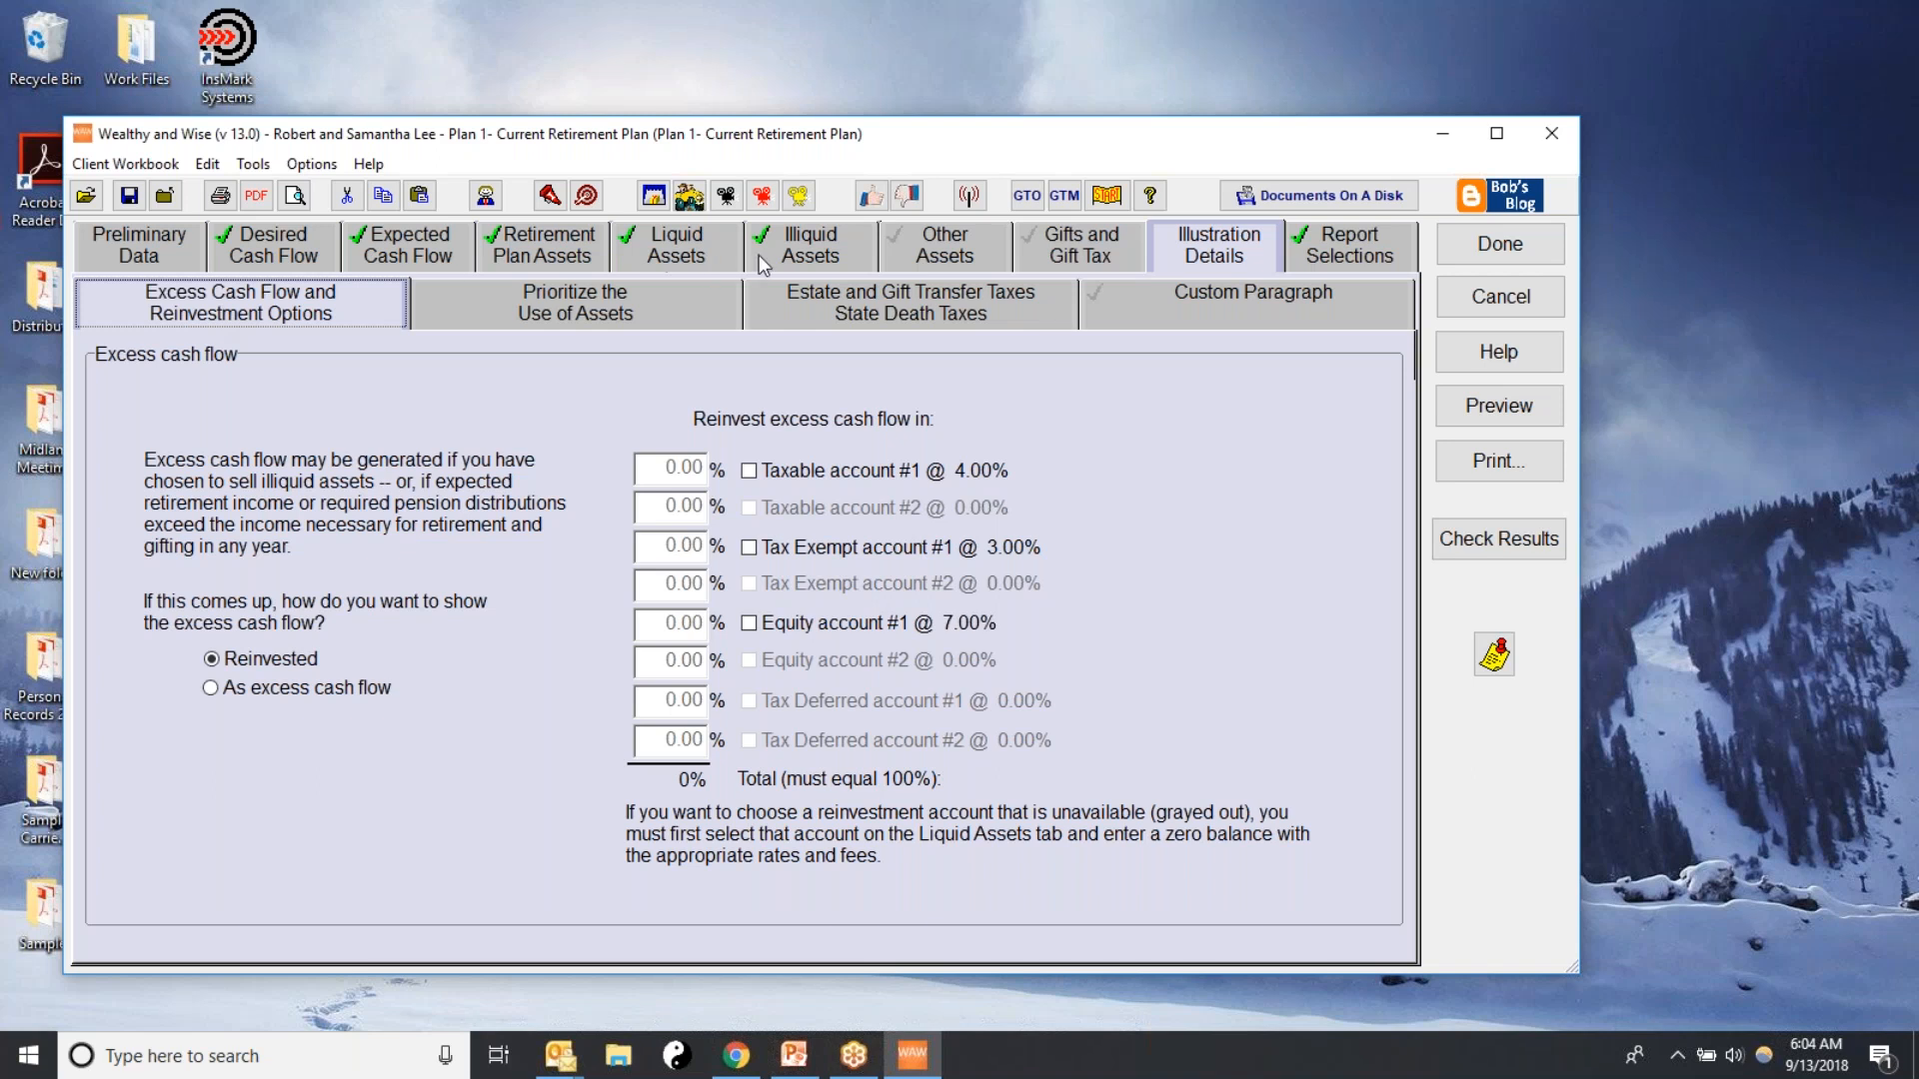
click(804, 232)
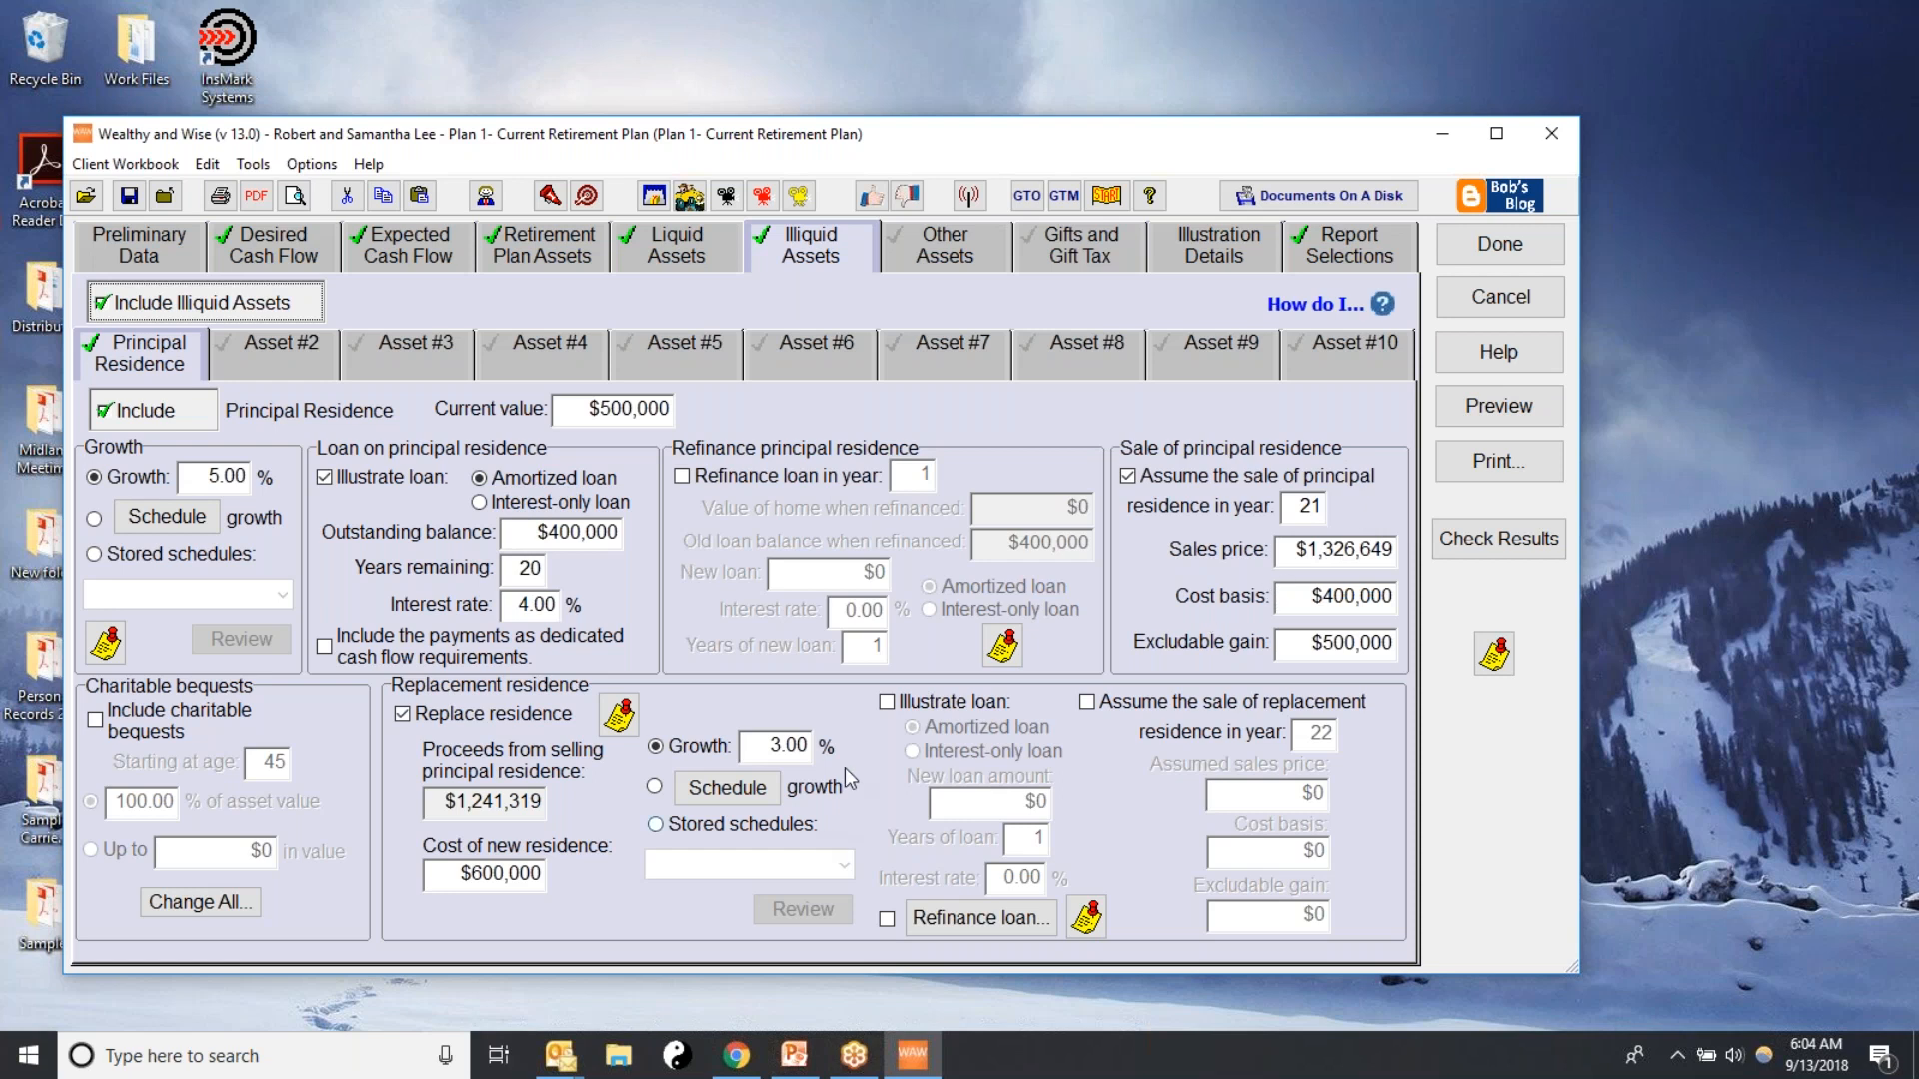
Include Personal Property as illiquid asset #2 with a current value of $400,000 and a growth rate of -5%
click(247, 349)
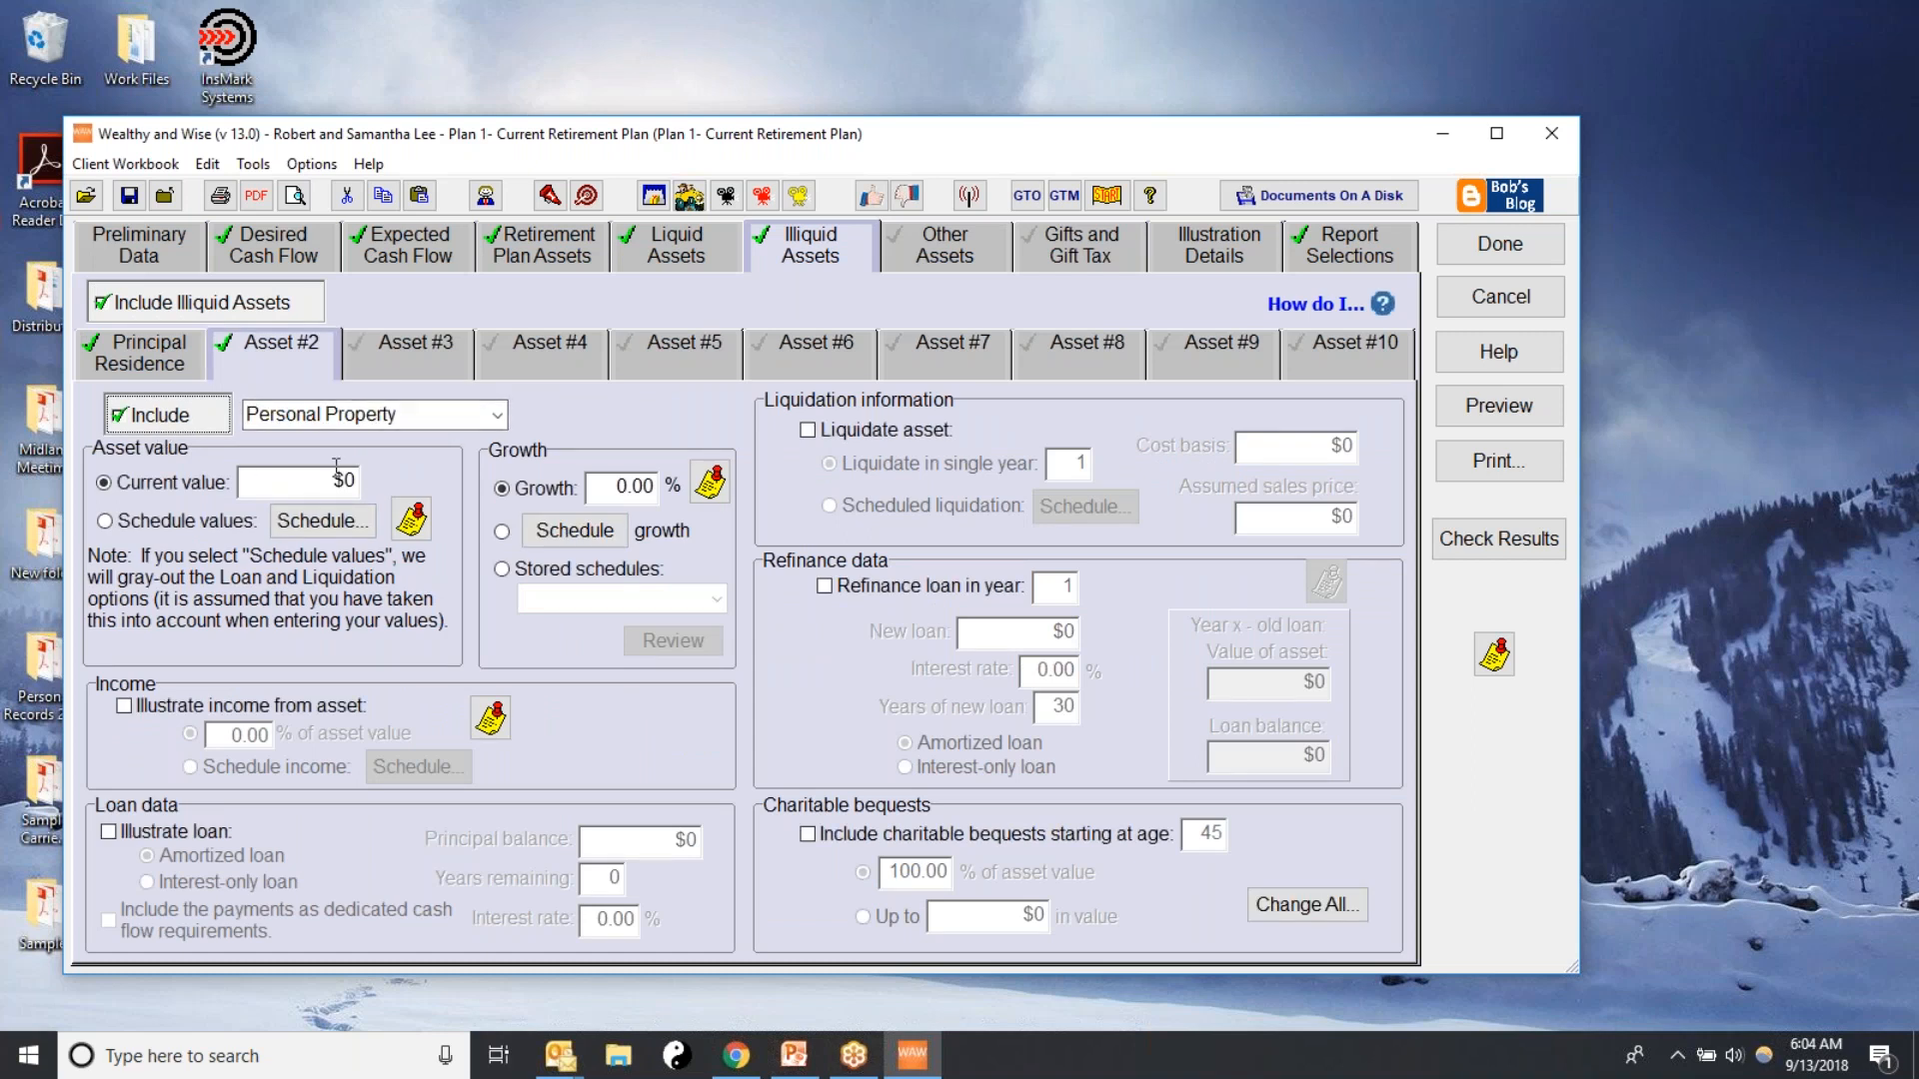
click(494, 414)
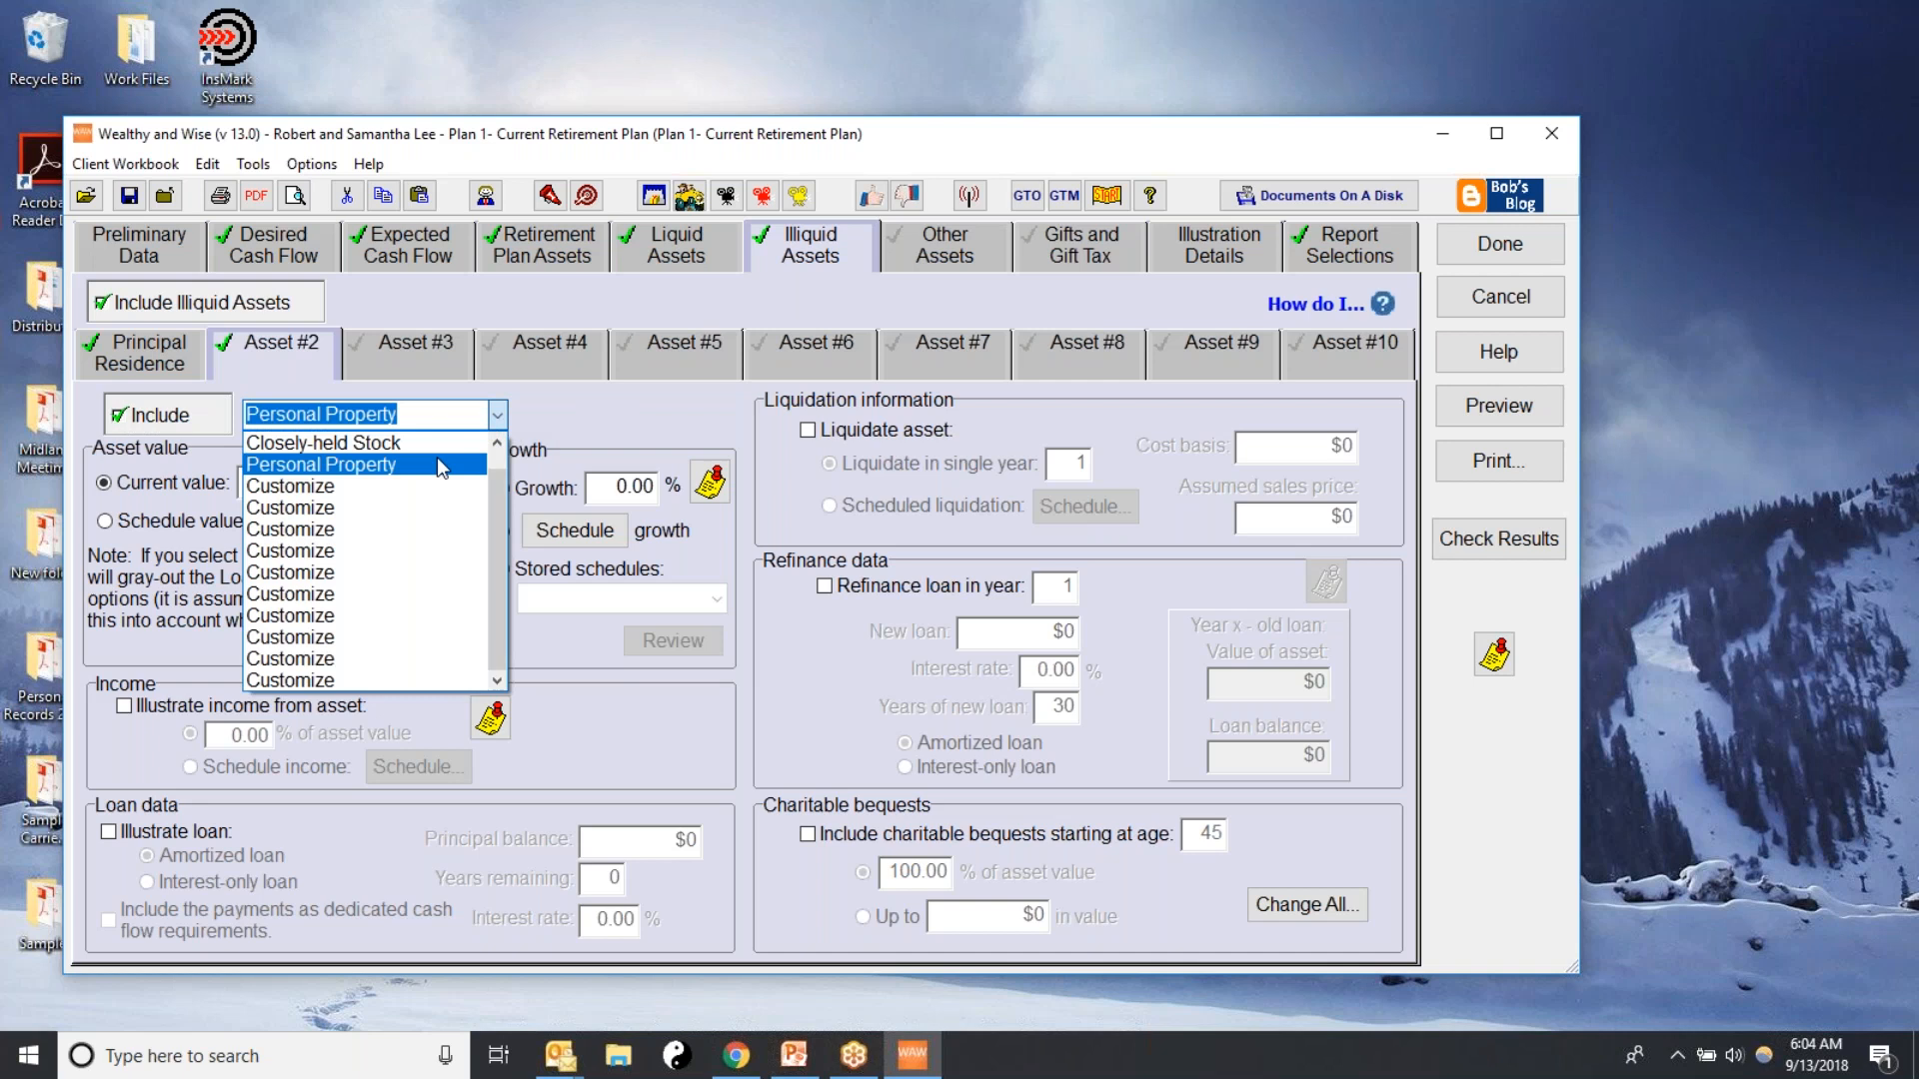
click(429, 465)
key(Tab)
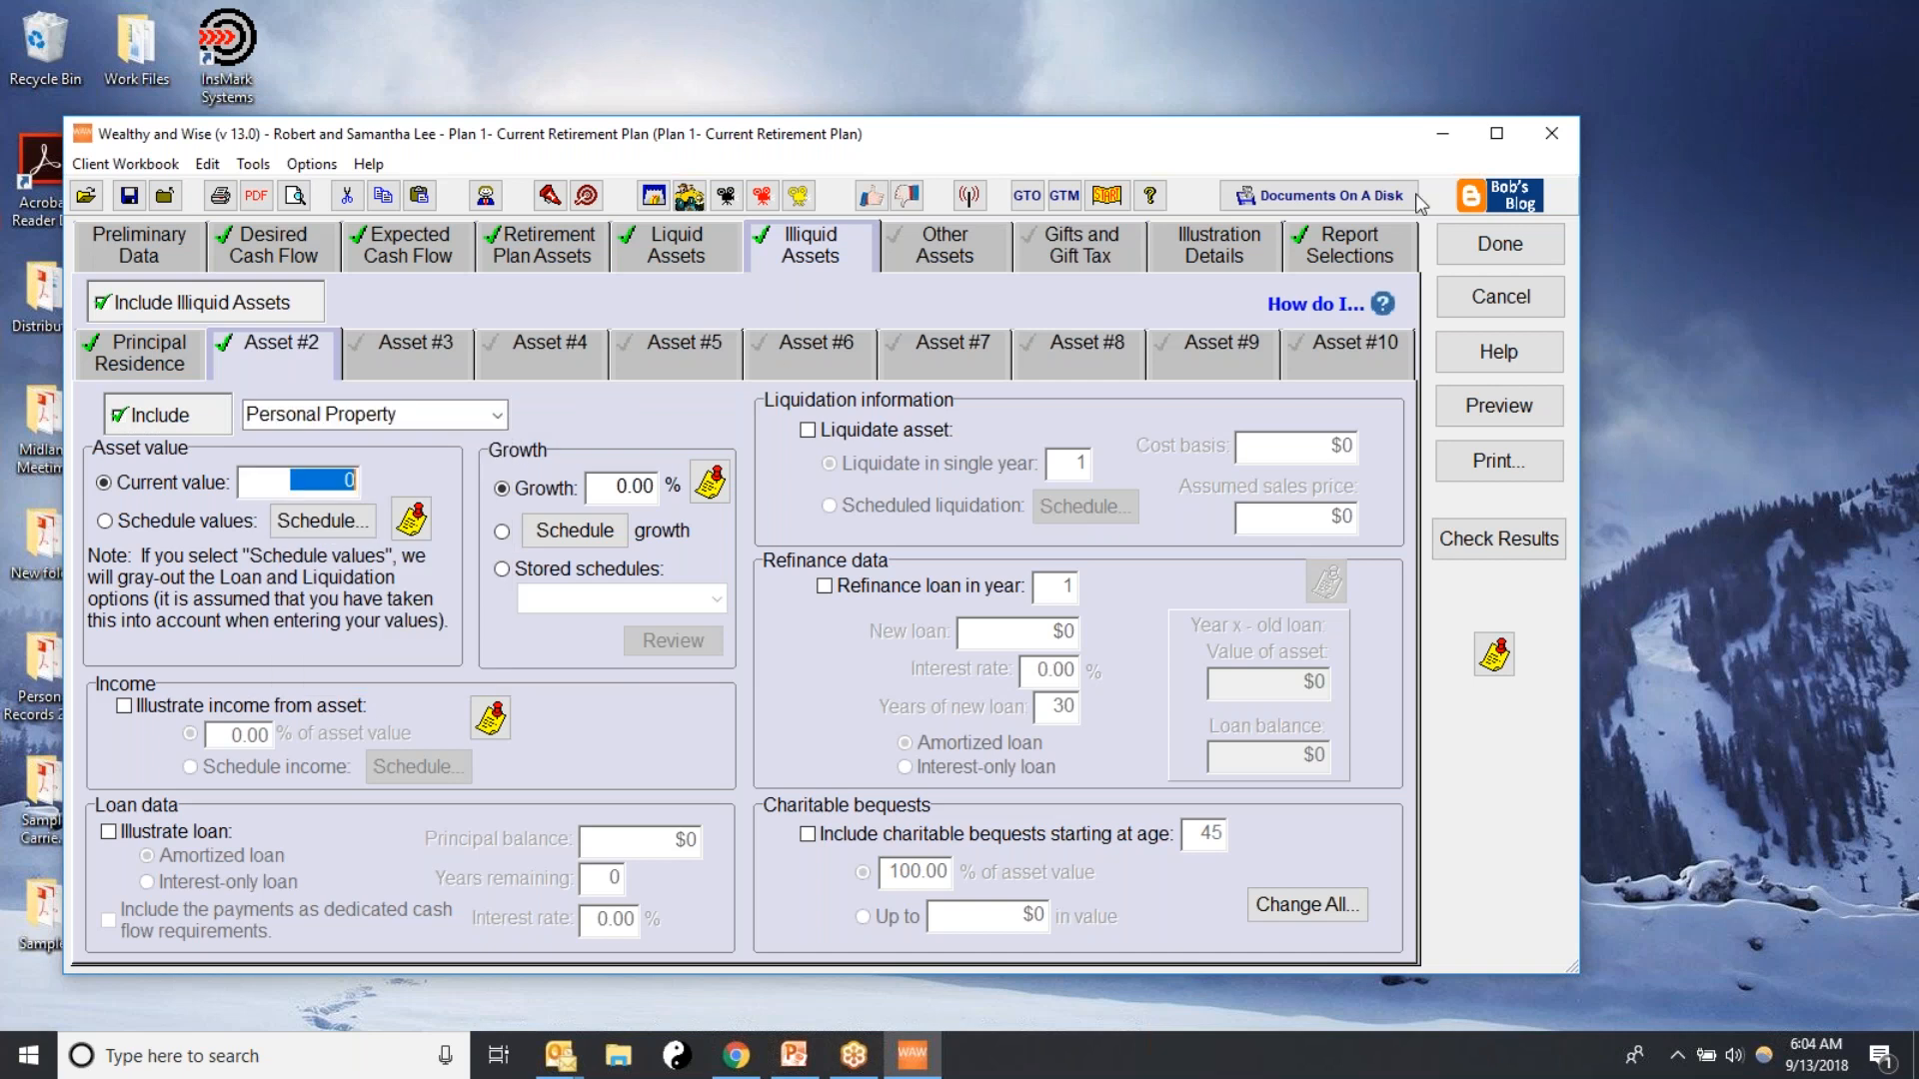
text(400000)
click(600, 492)
text(-5)
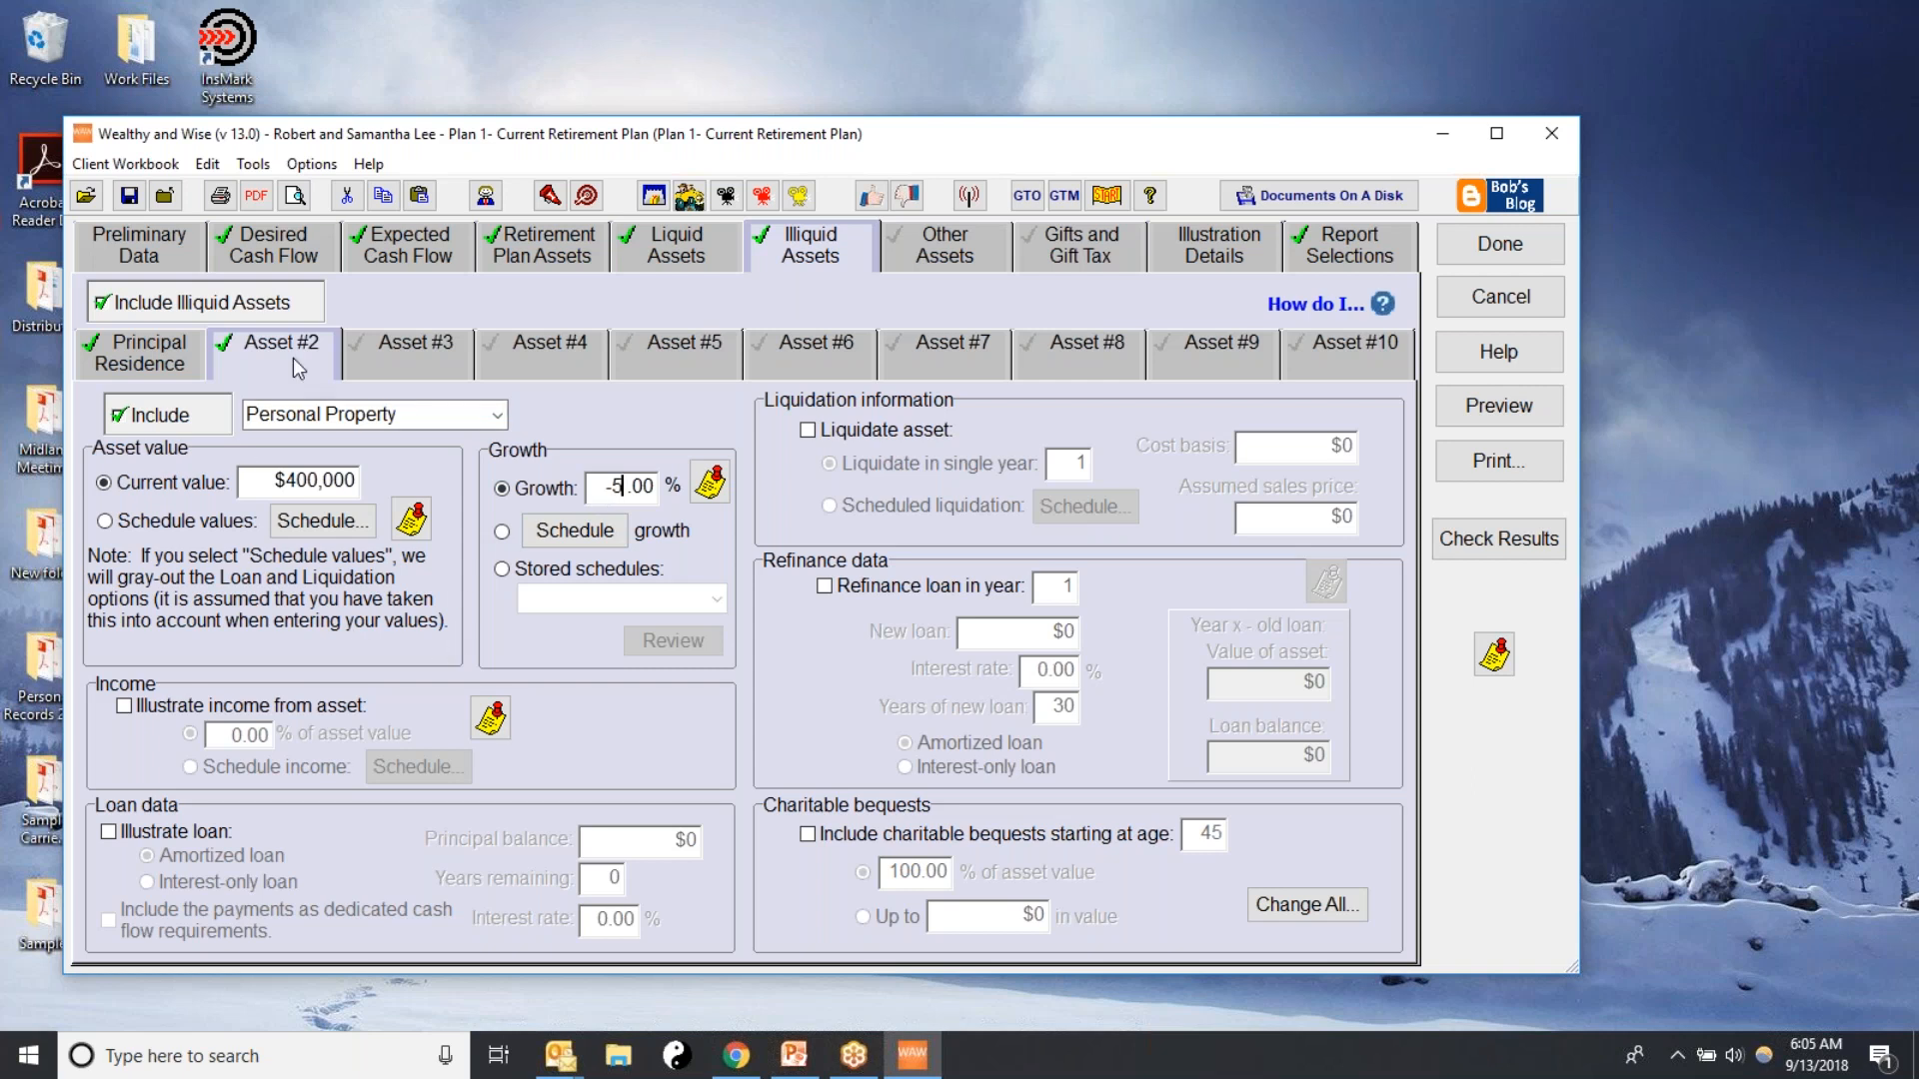
Include illiquid asset #3 as a customized asset named Art Collection
click(381, 357)
click(139, 422)
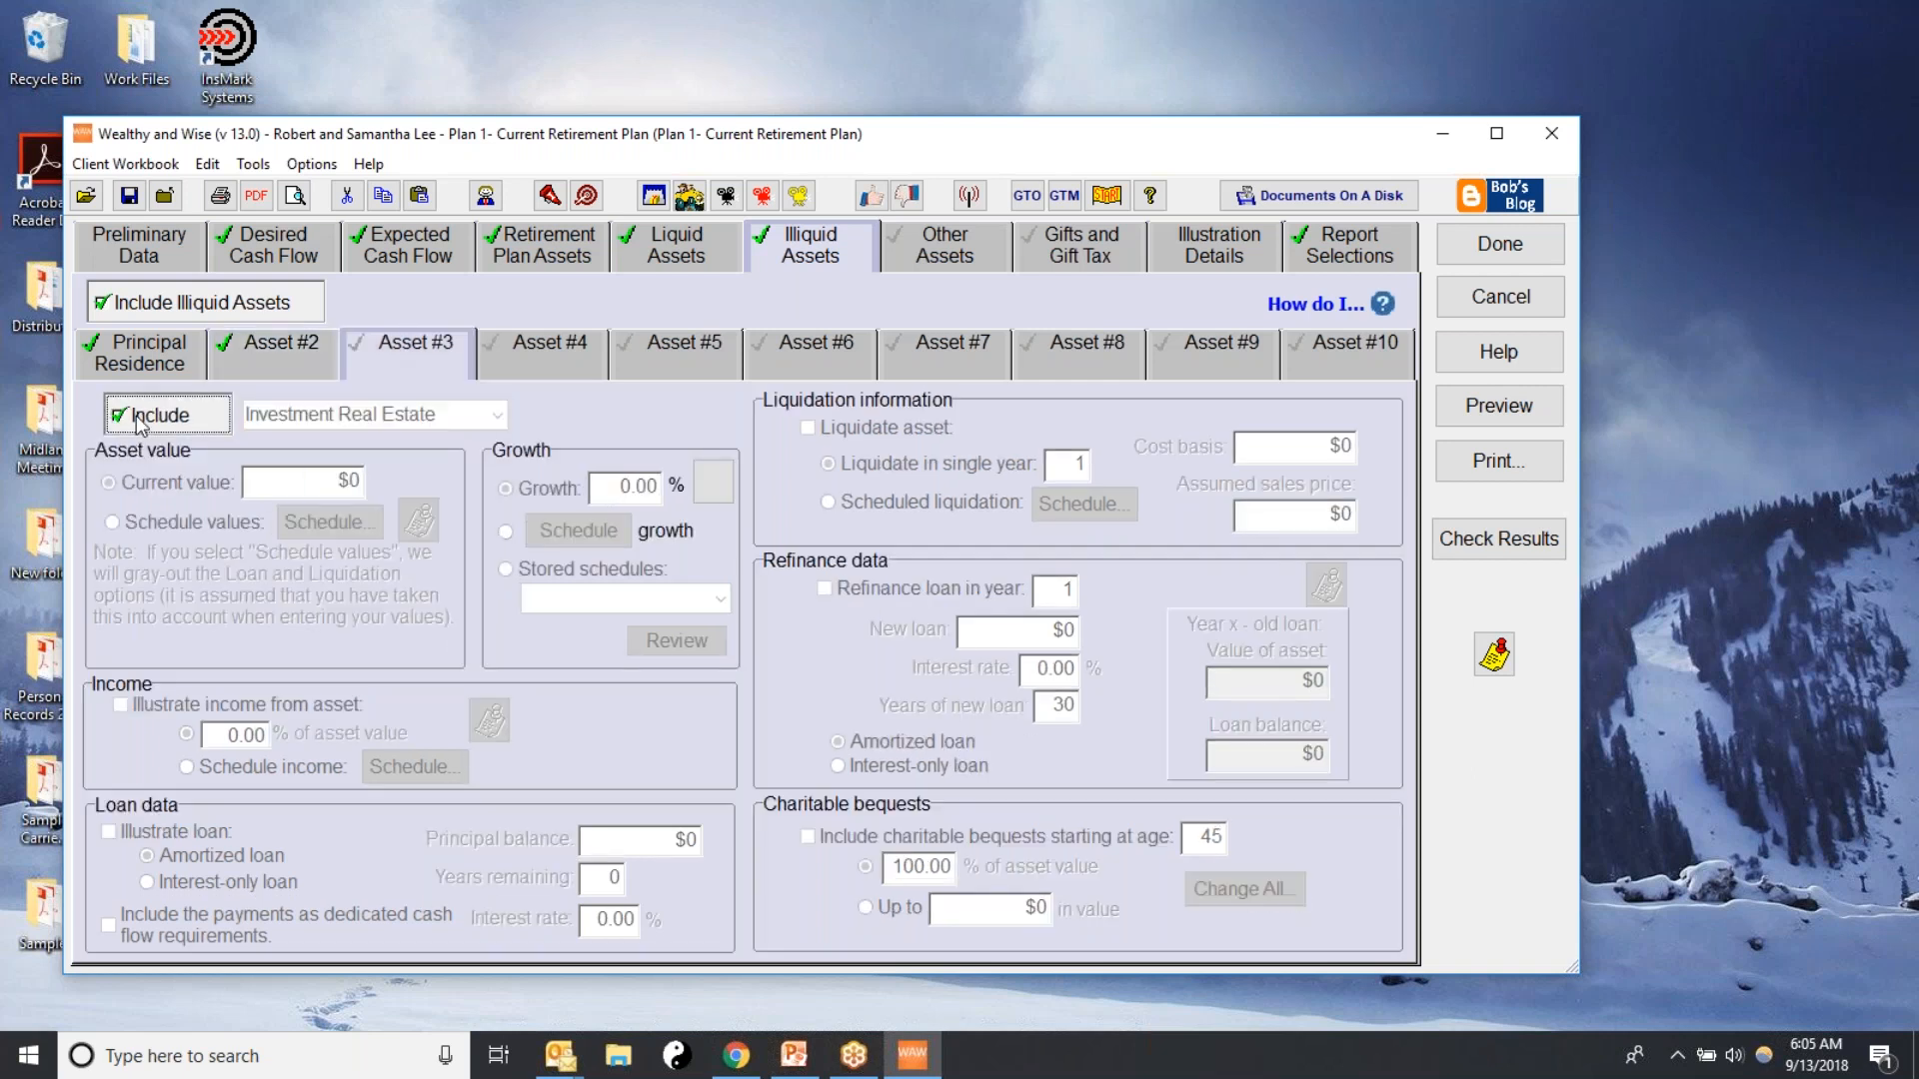
click(497, 416)
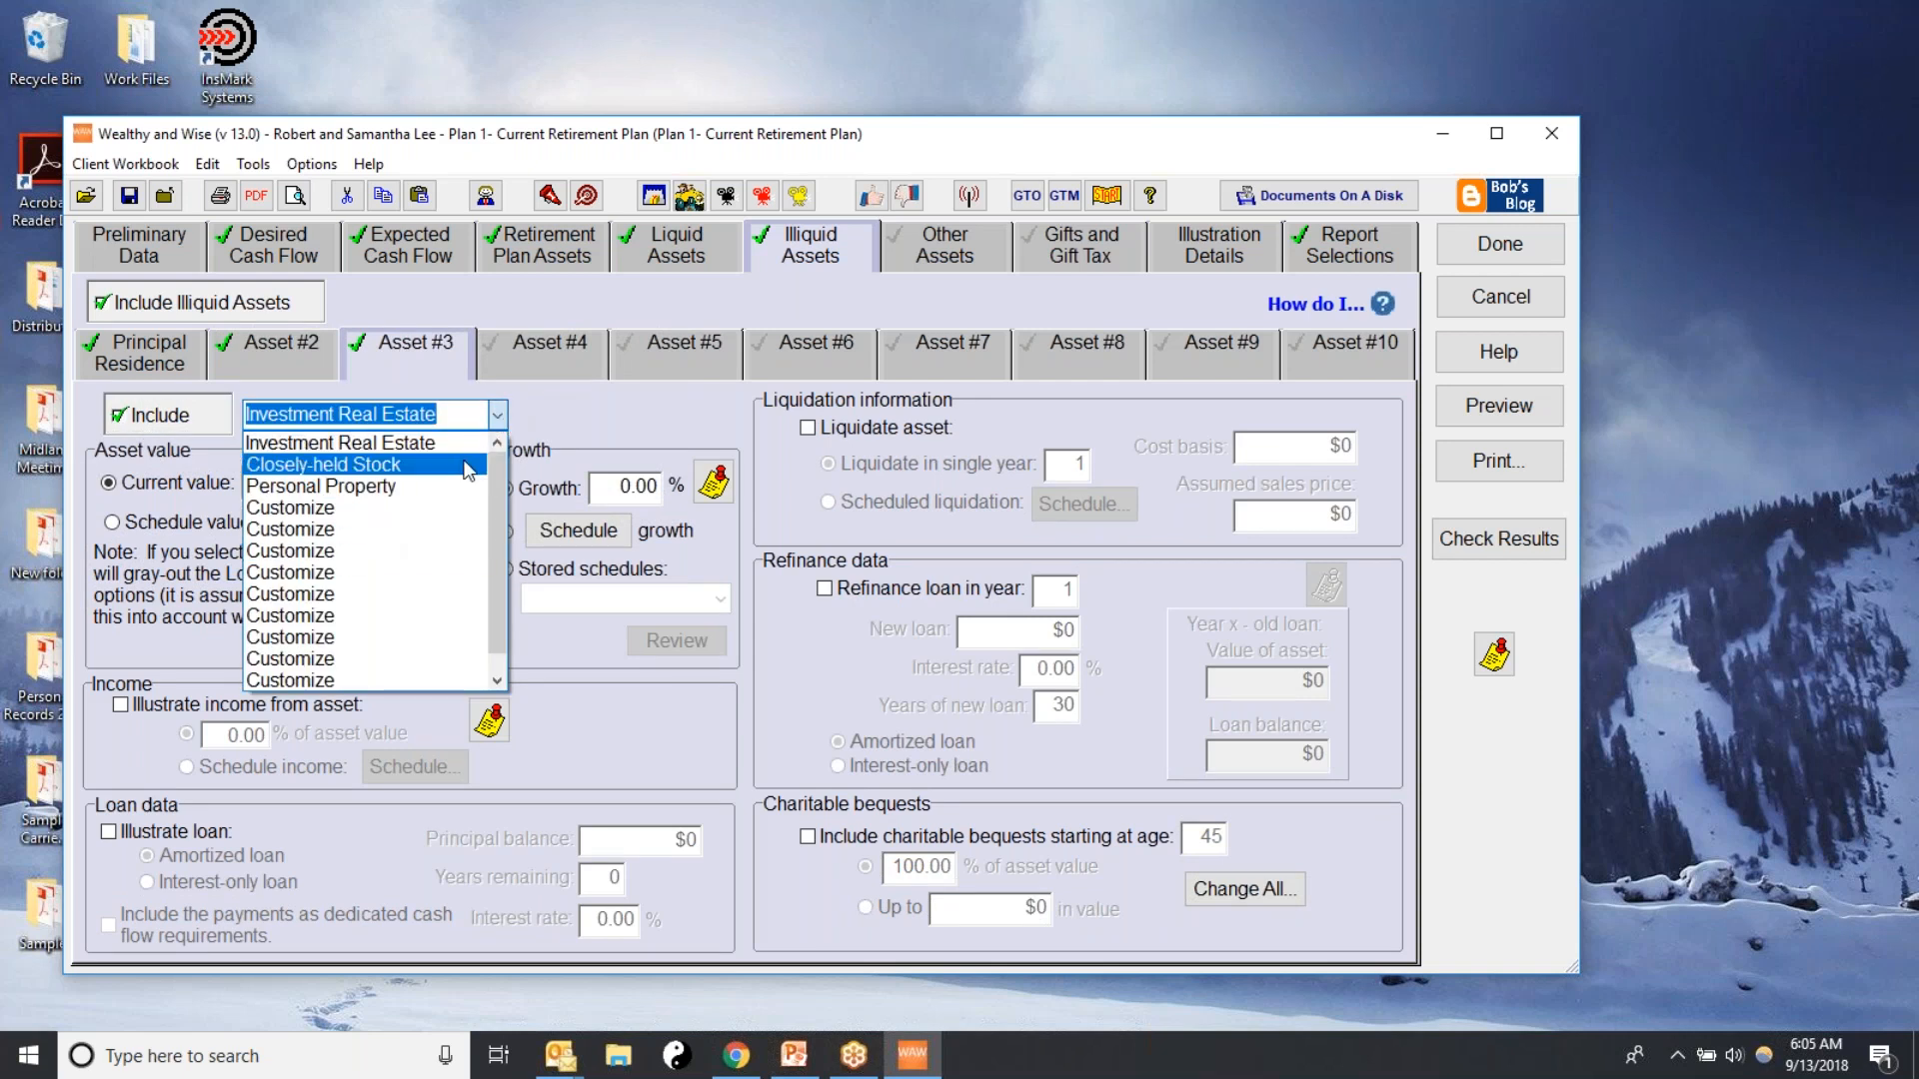
click(570, 407)
click(117, 418)
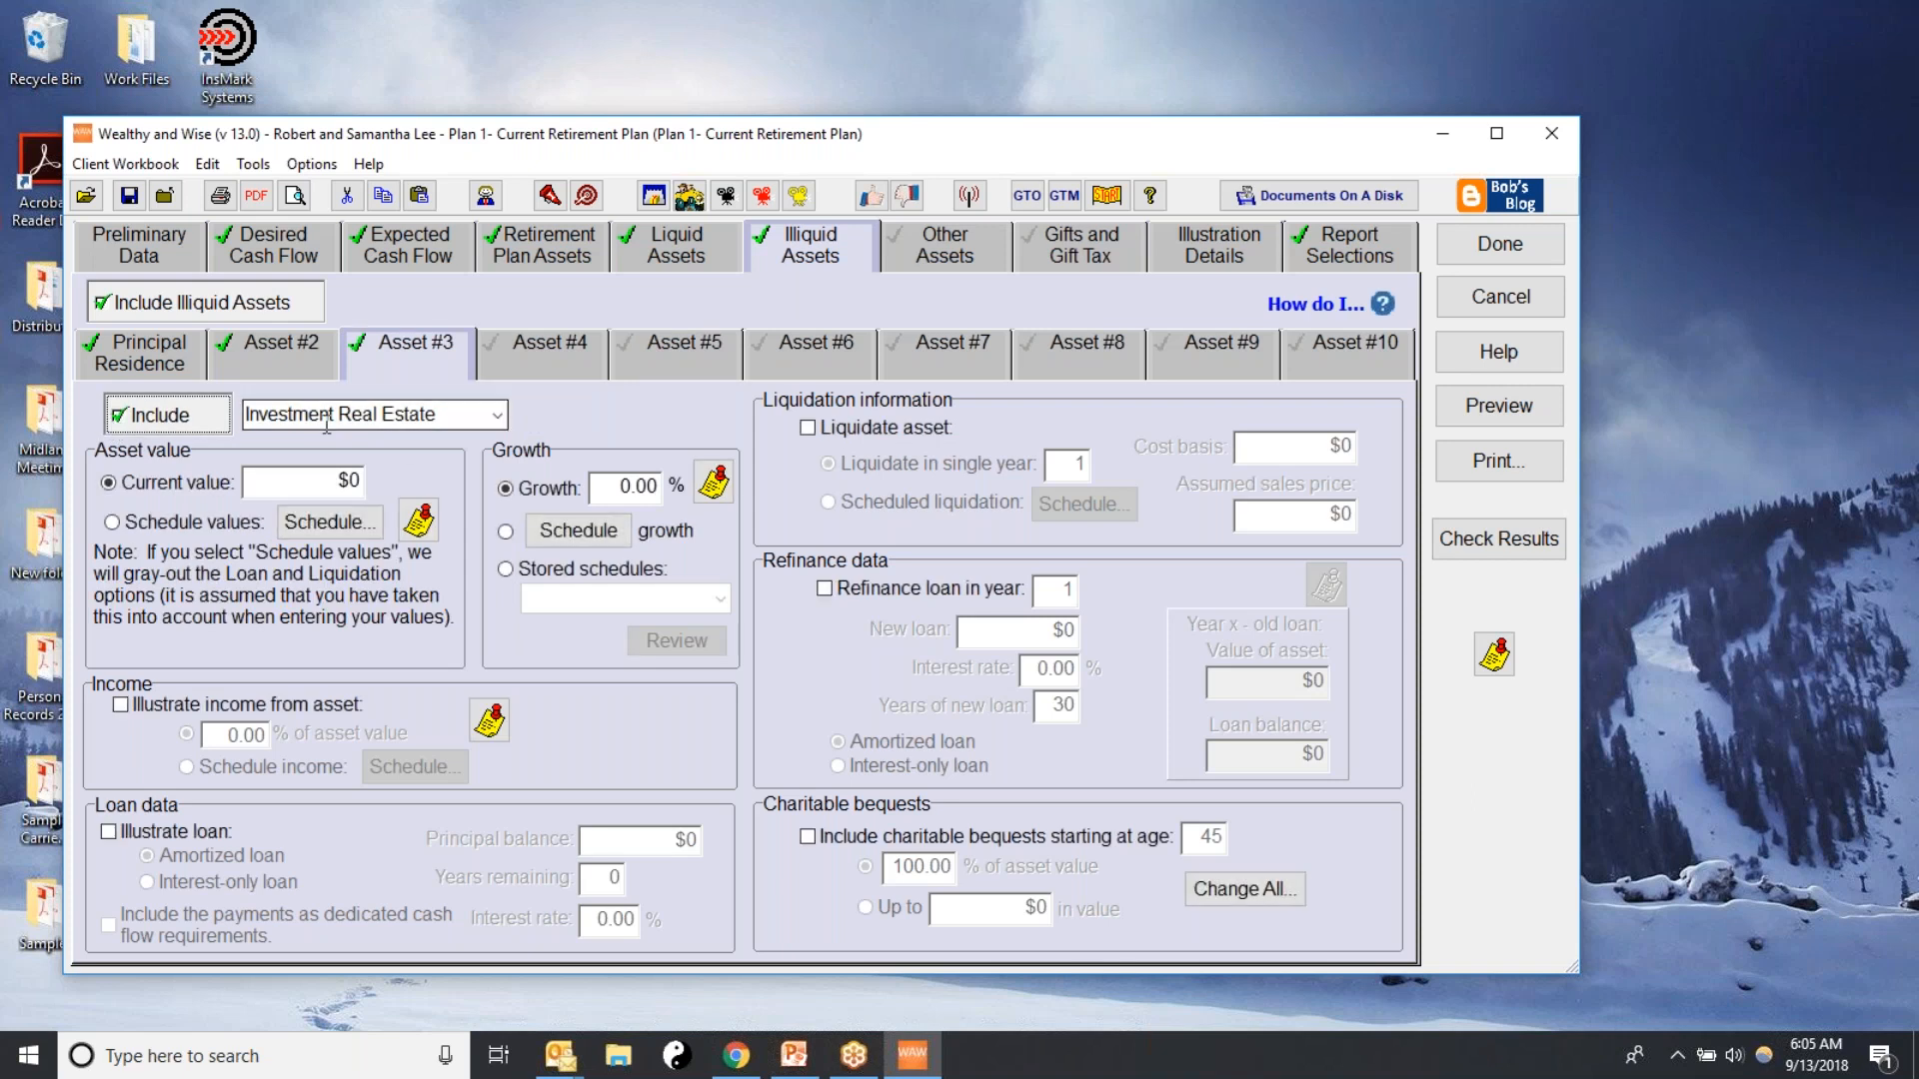
click(497, 427)
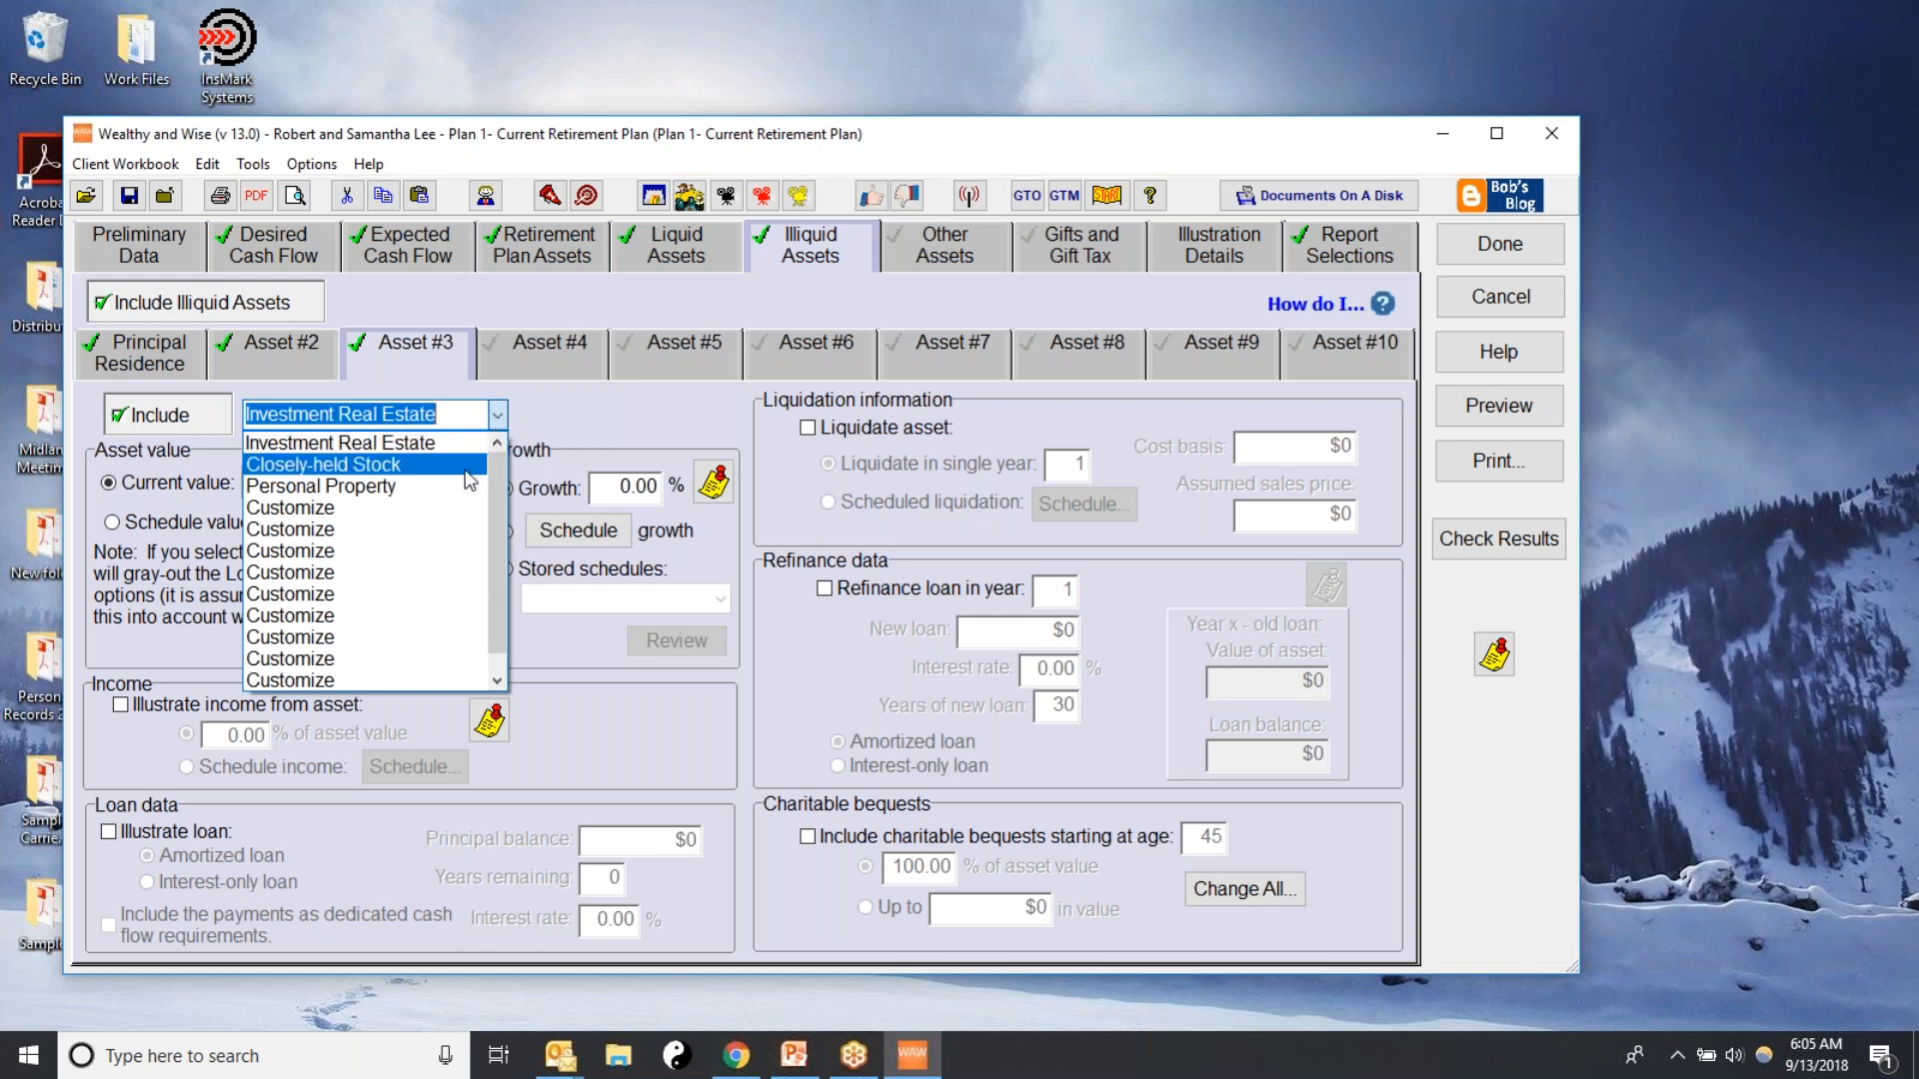
click(300, 552)
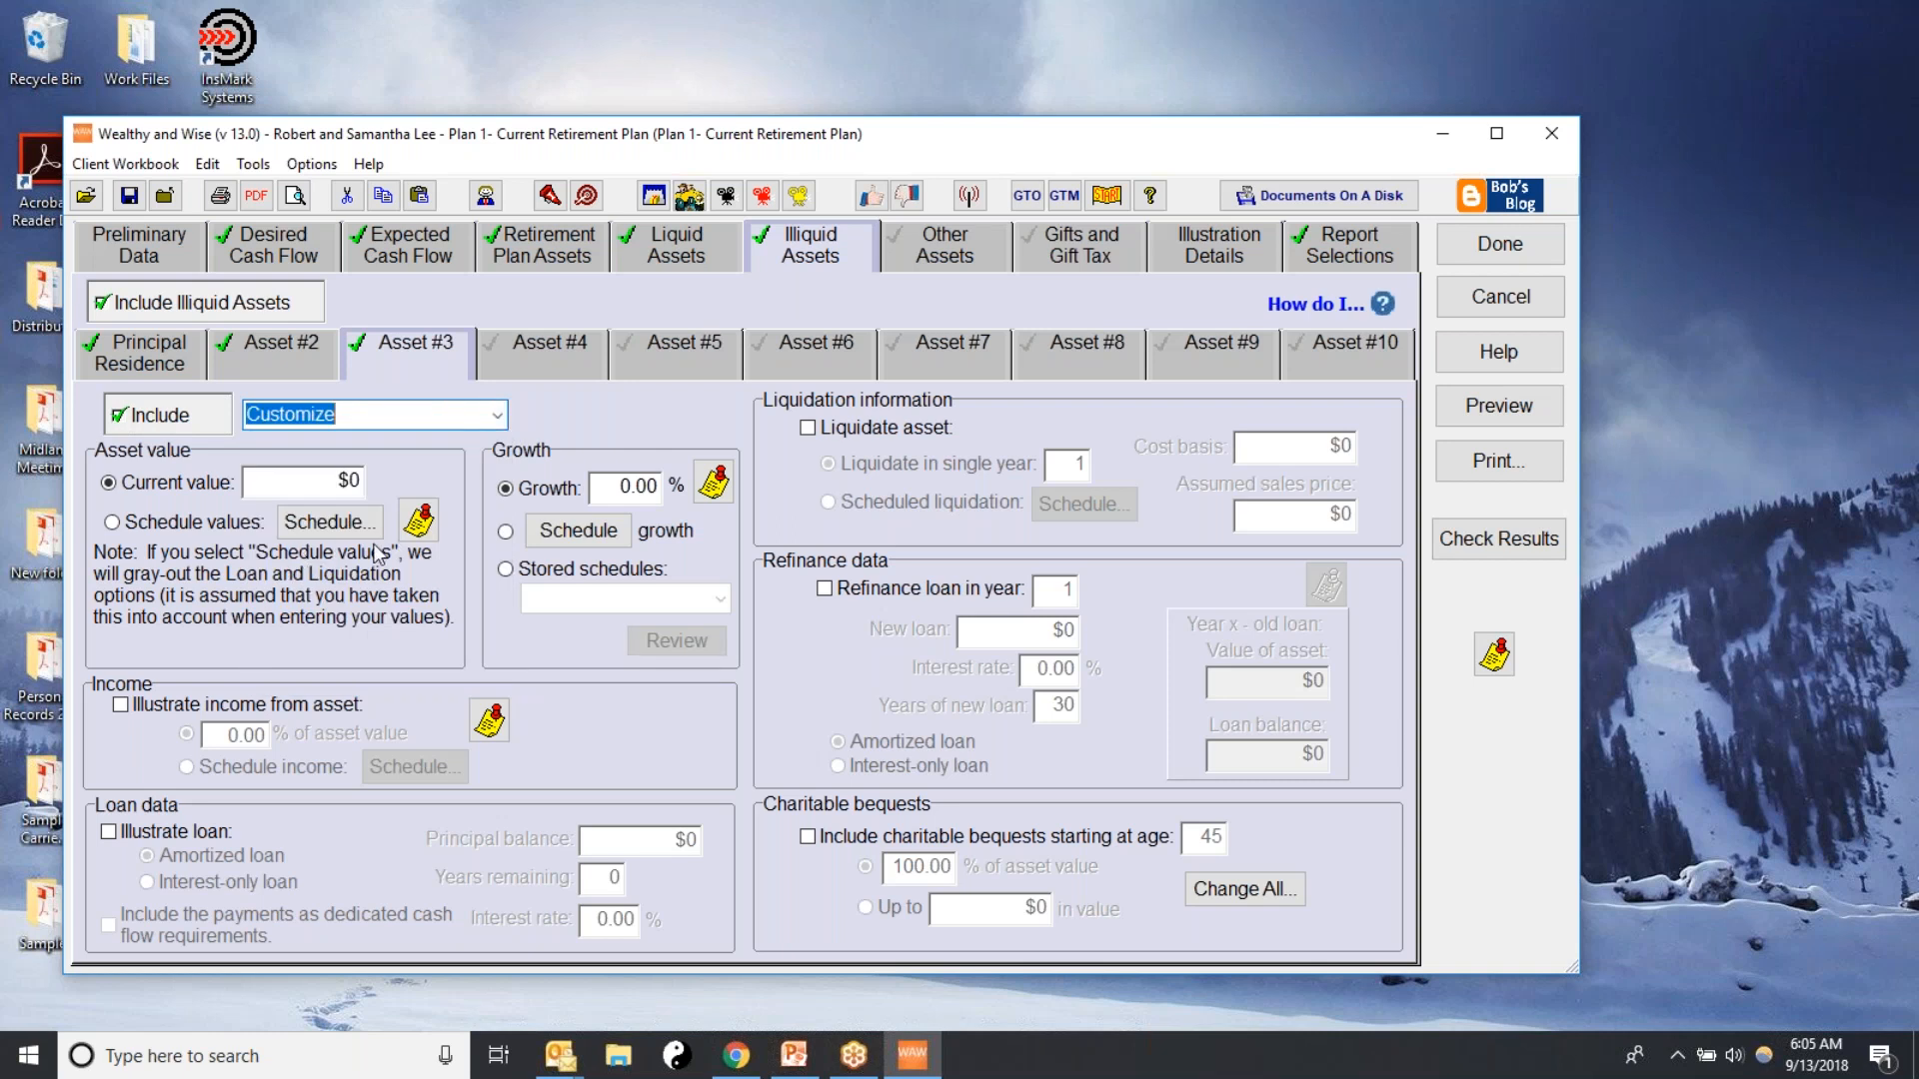
text(A)
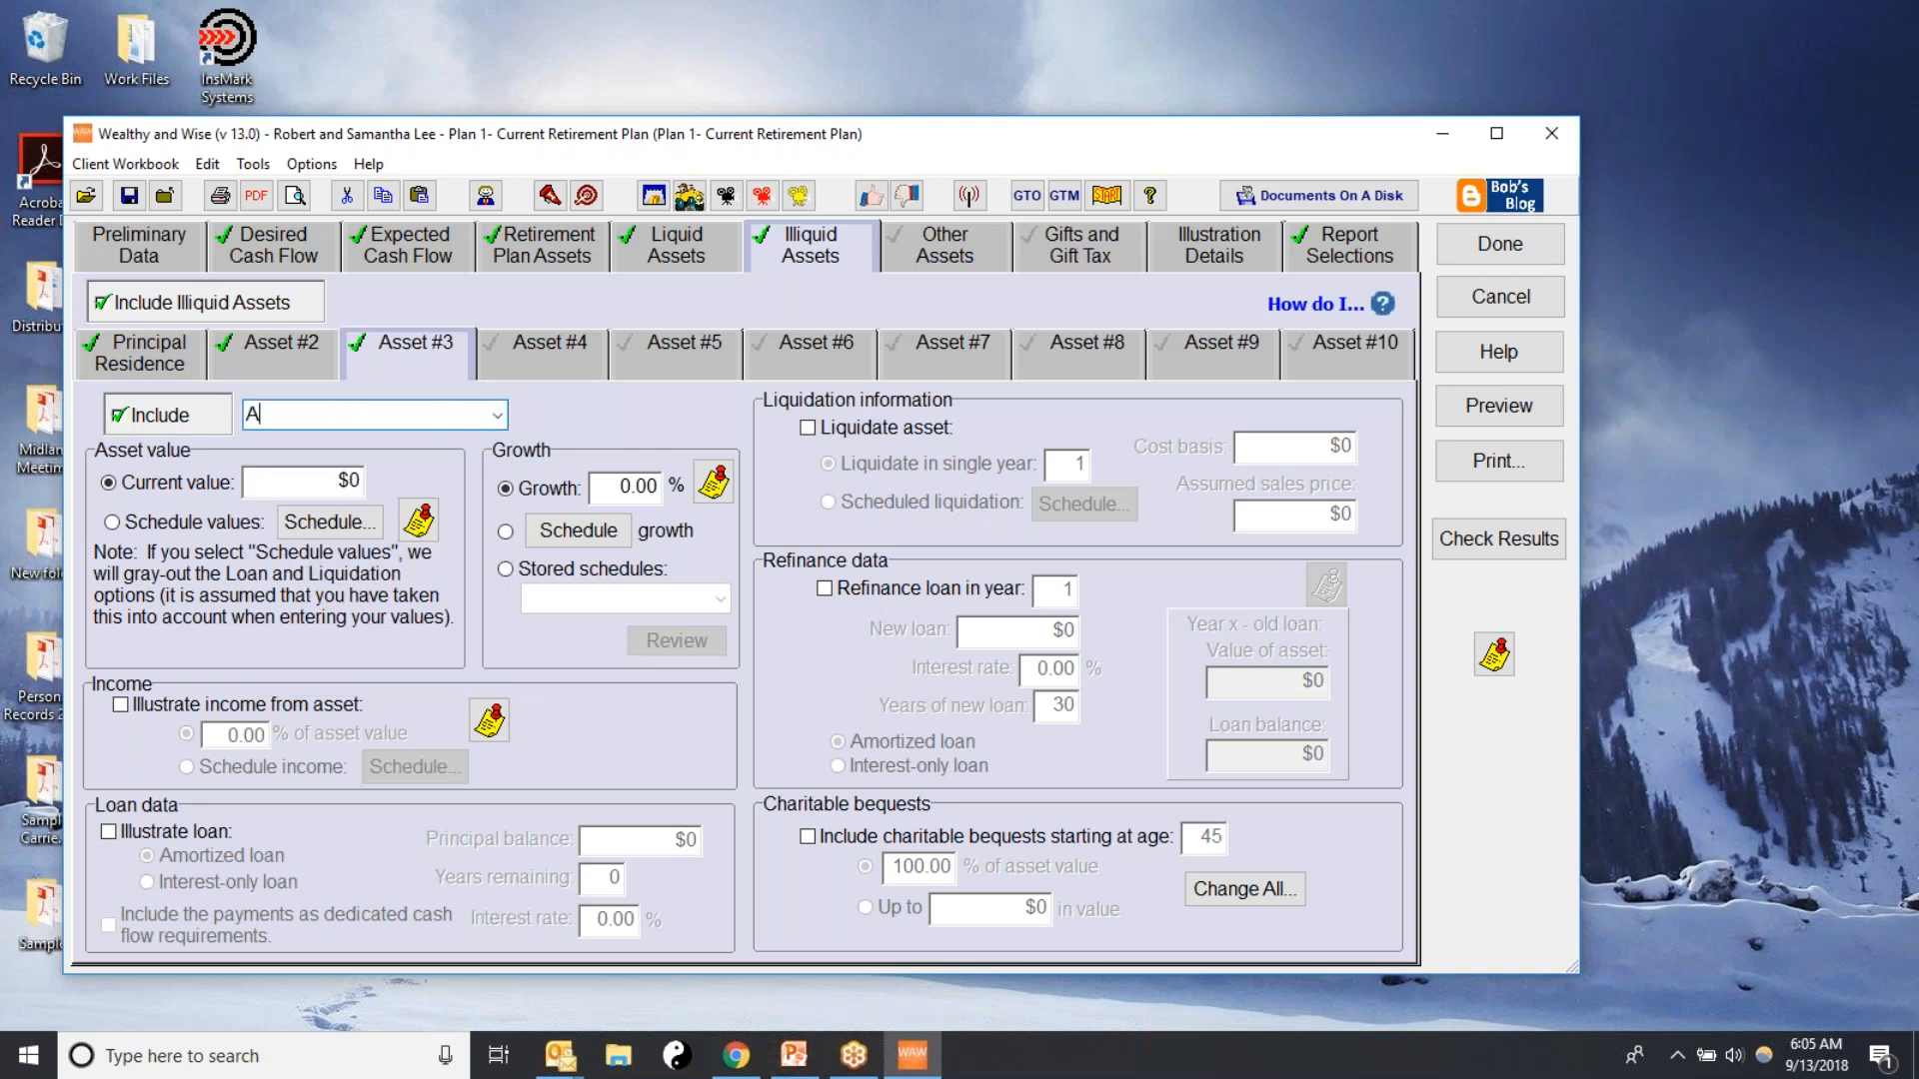
text(rt Collection)
key(Tab)
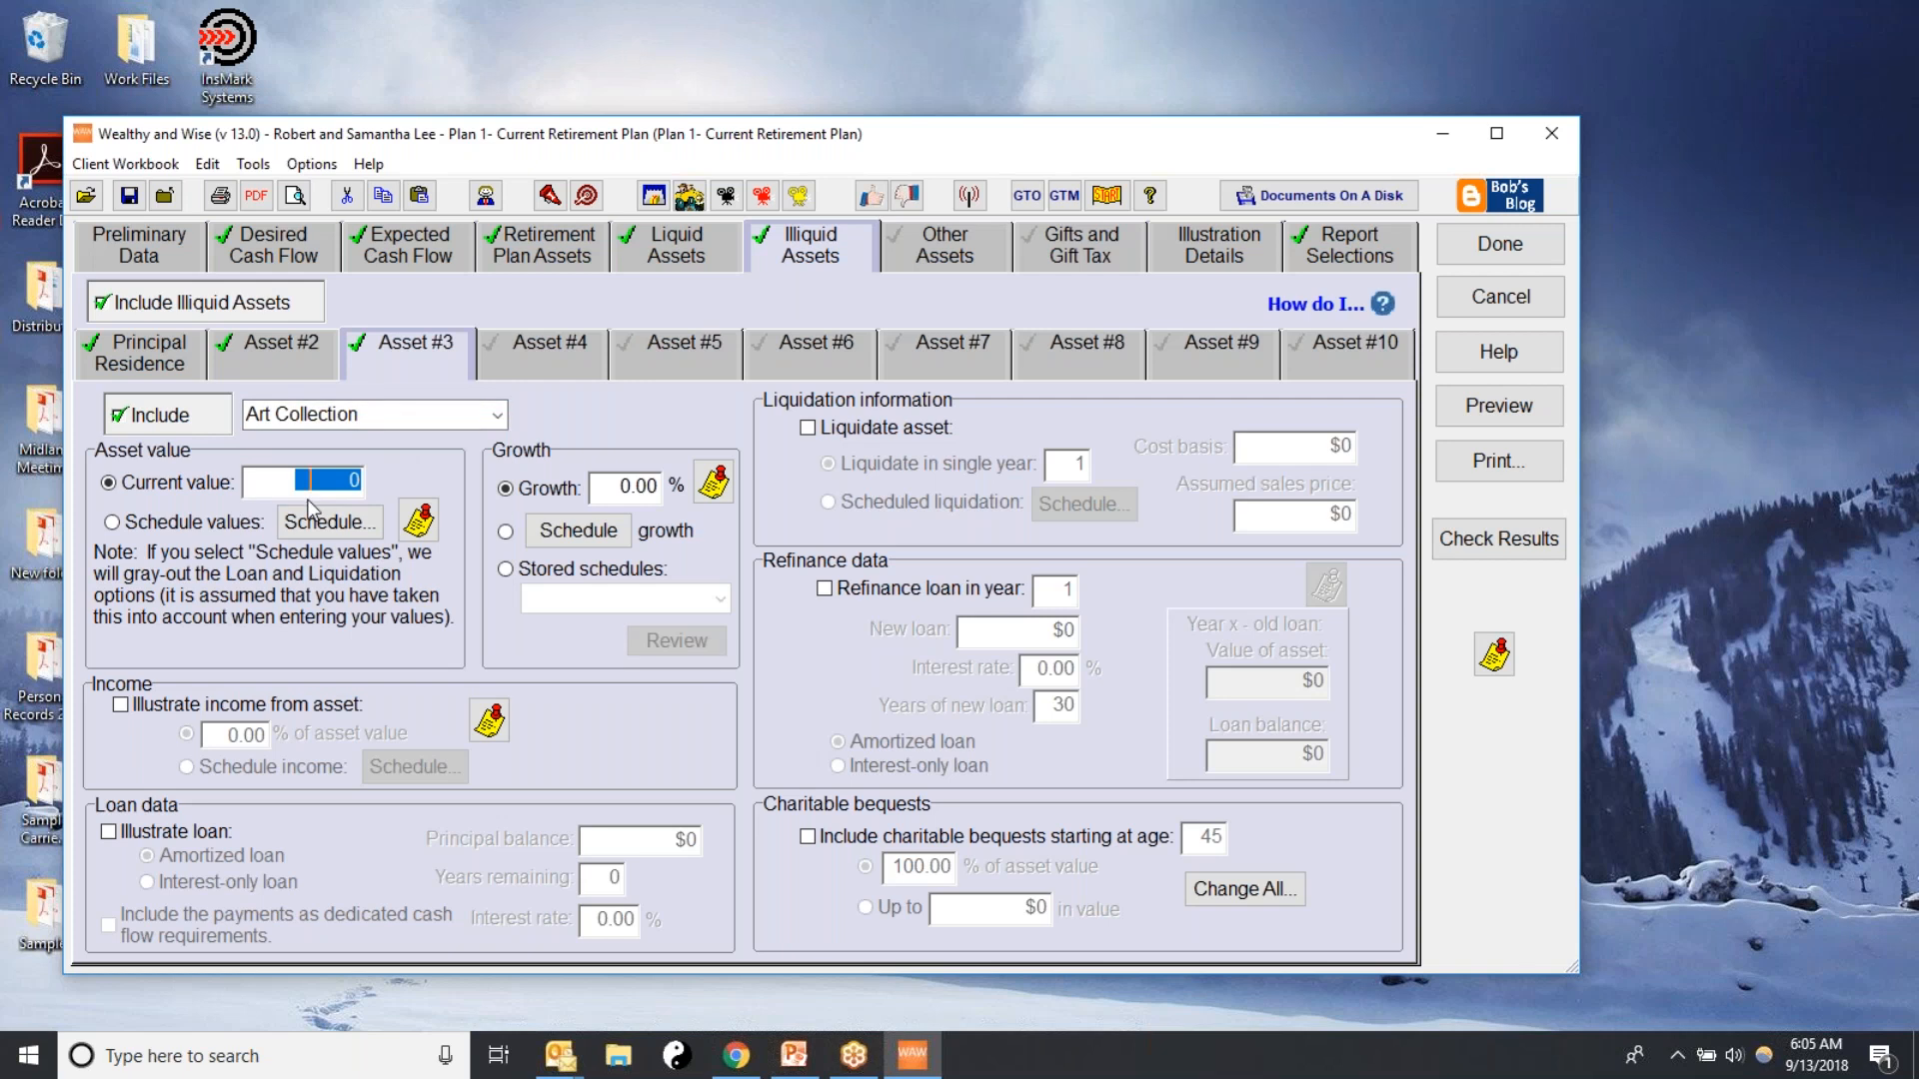
Set the art collection's current value to $100,000 and its growth rate to 7.5%
text(100000)
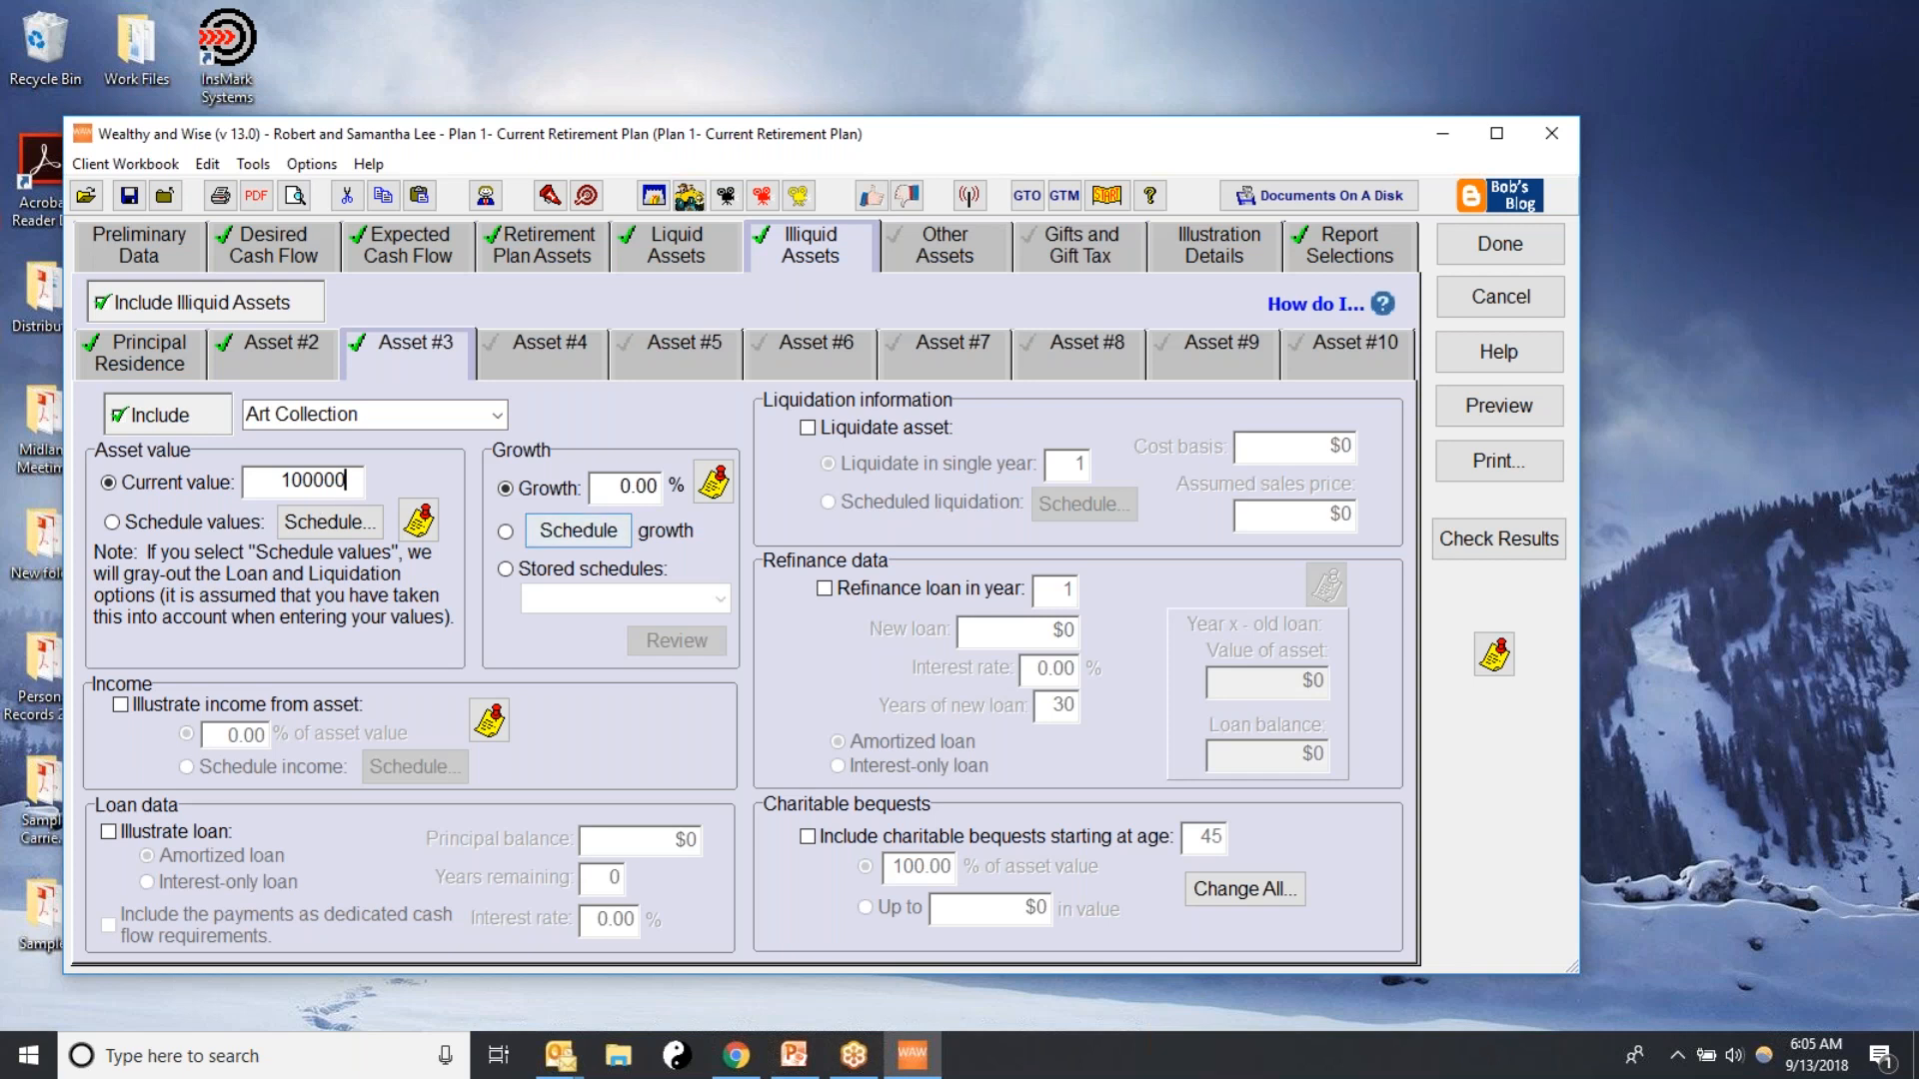
click(625, 487)
text(7.5)
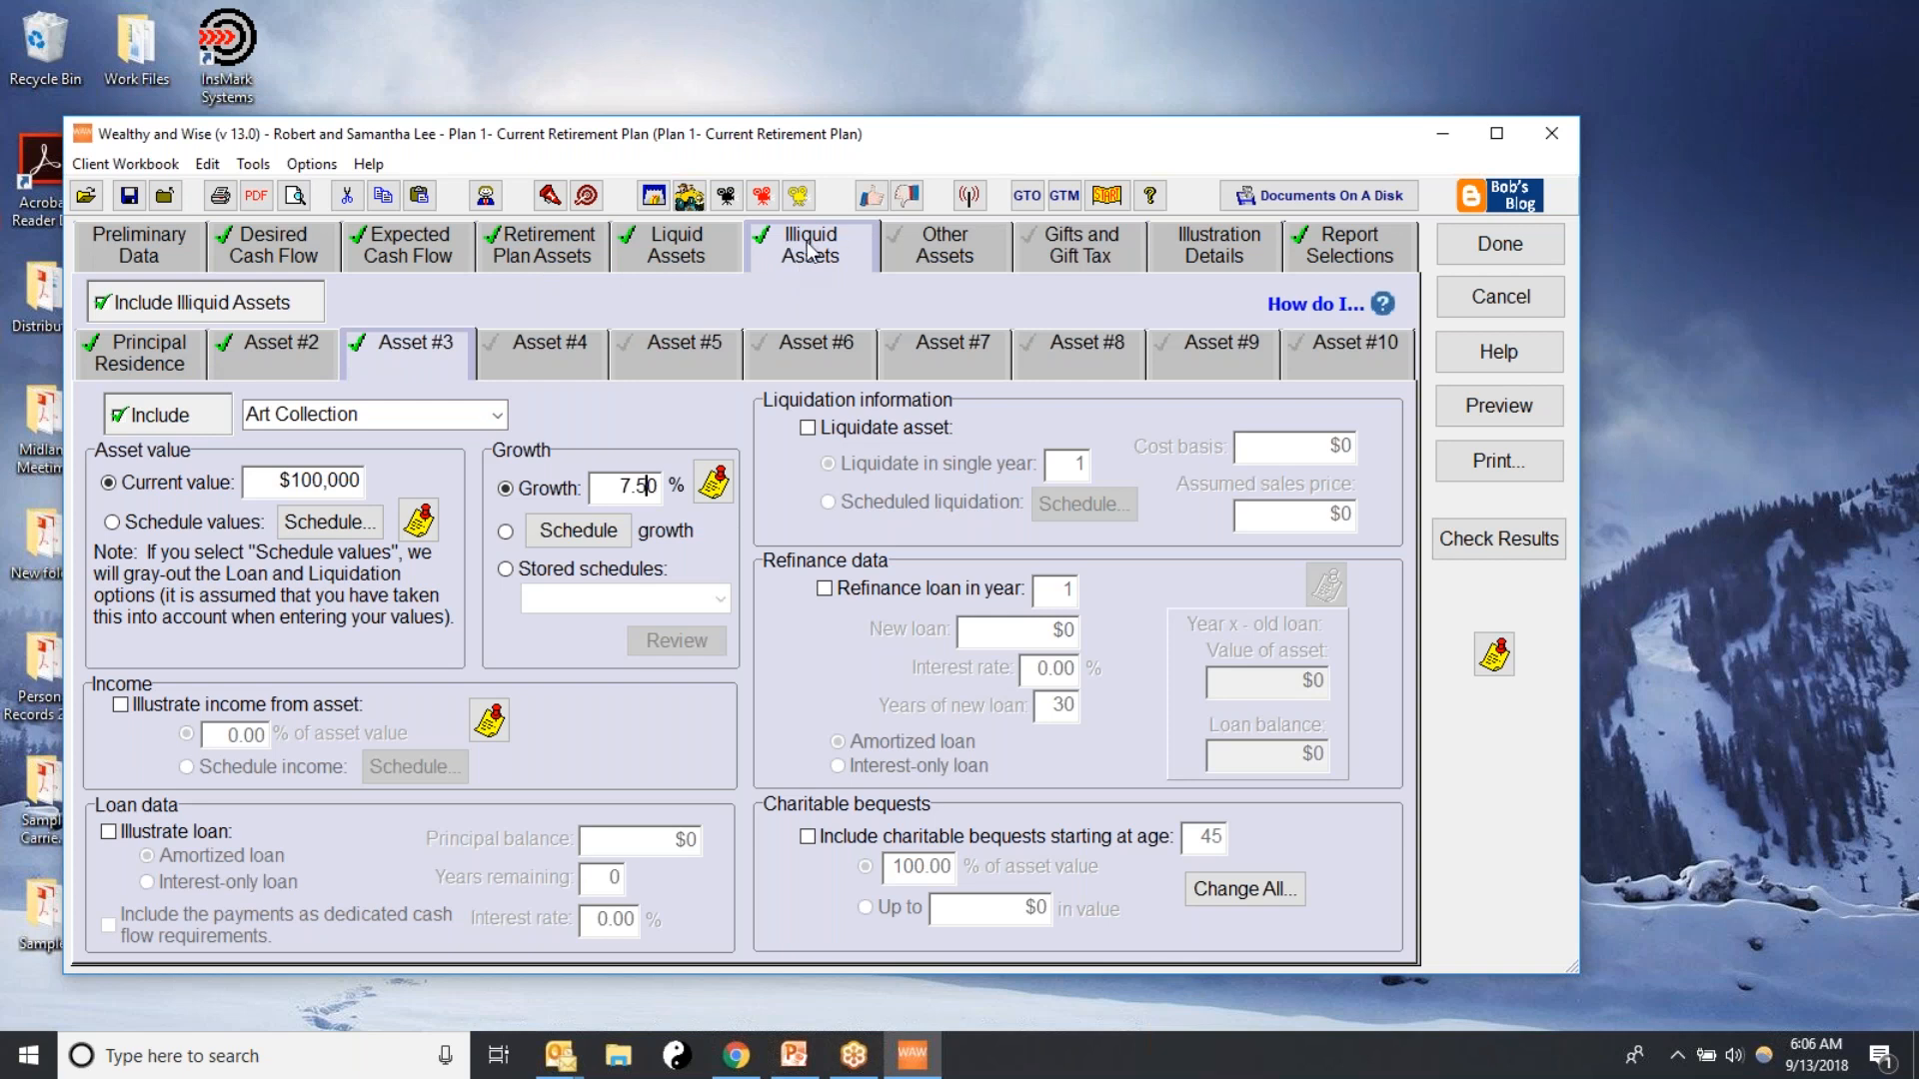
In the illustration details, reinvest 100% of excess cash flow in Equity account #1
click(927, 238)
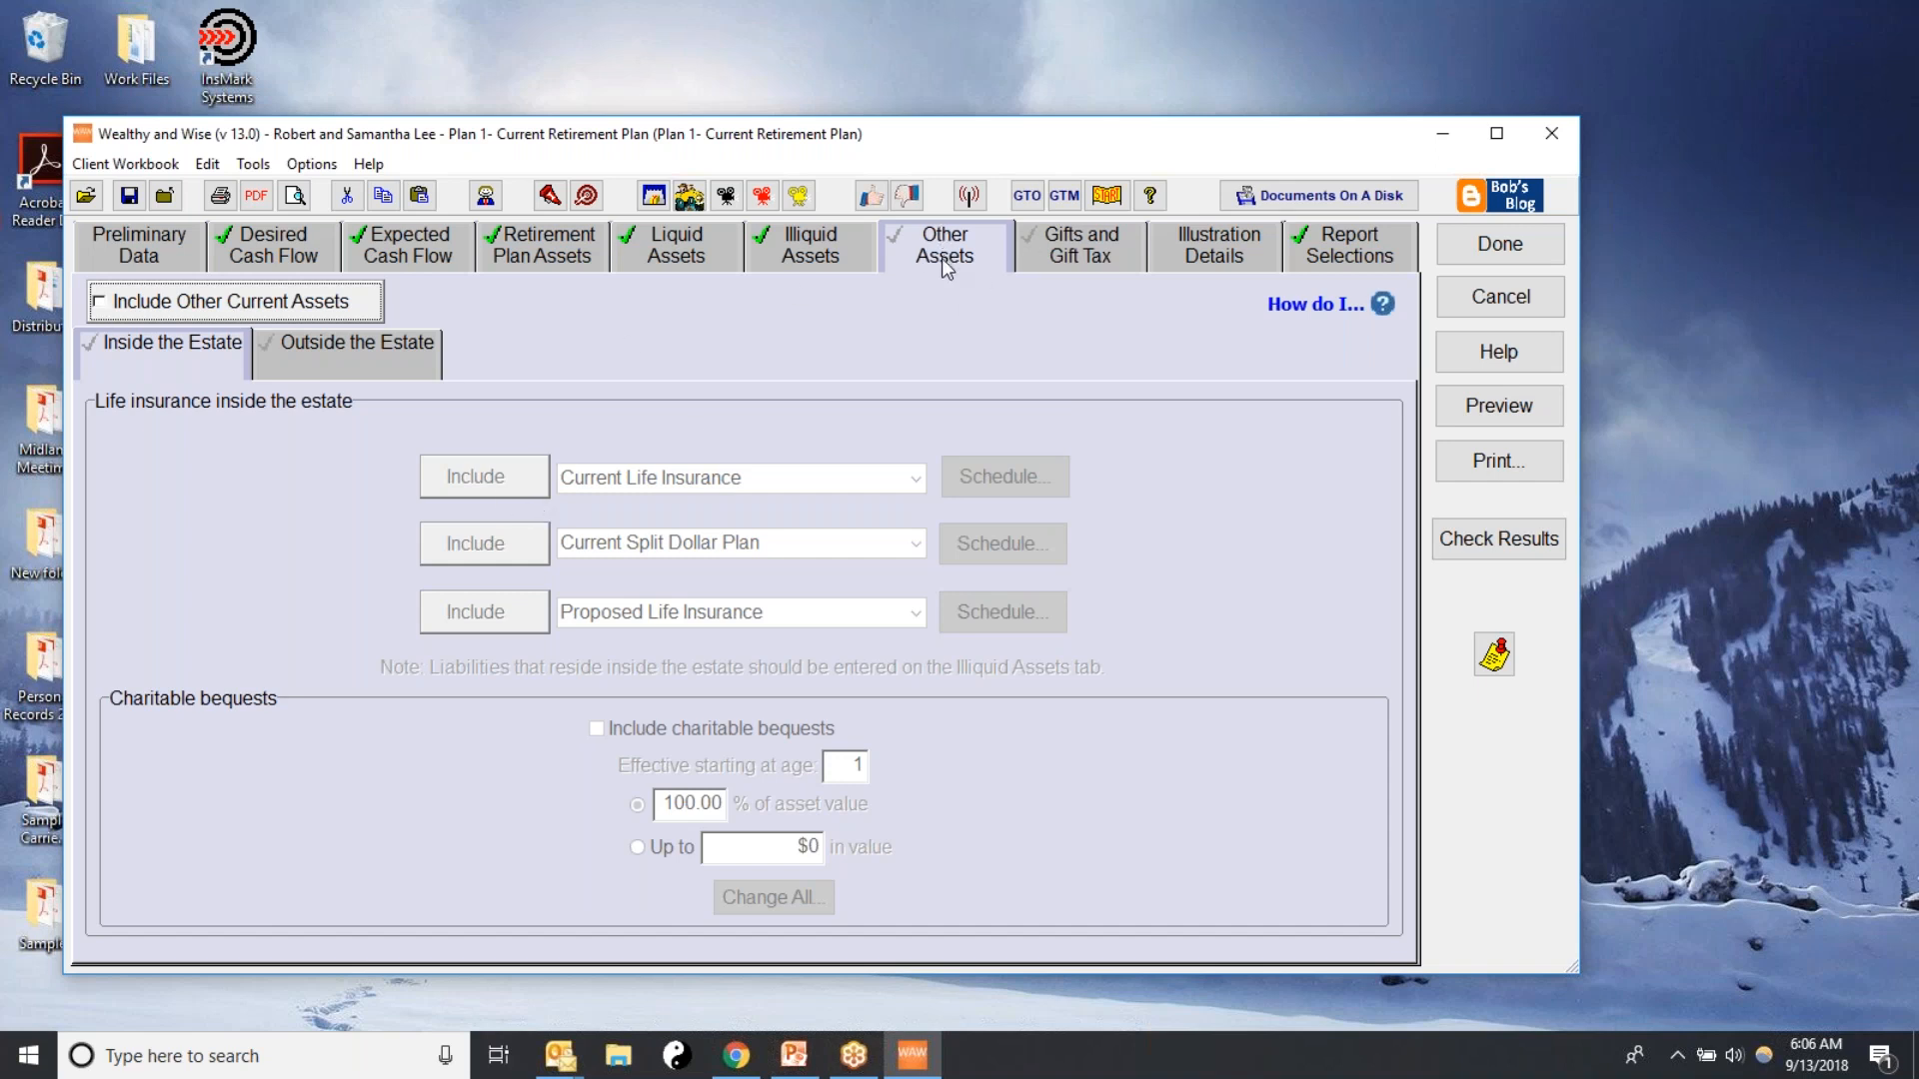
click(1199, 250)
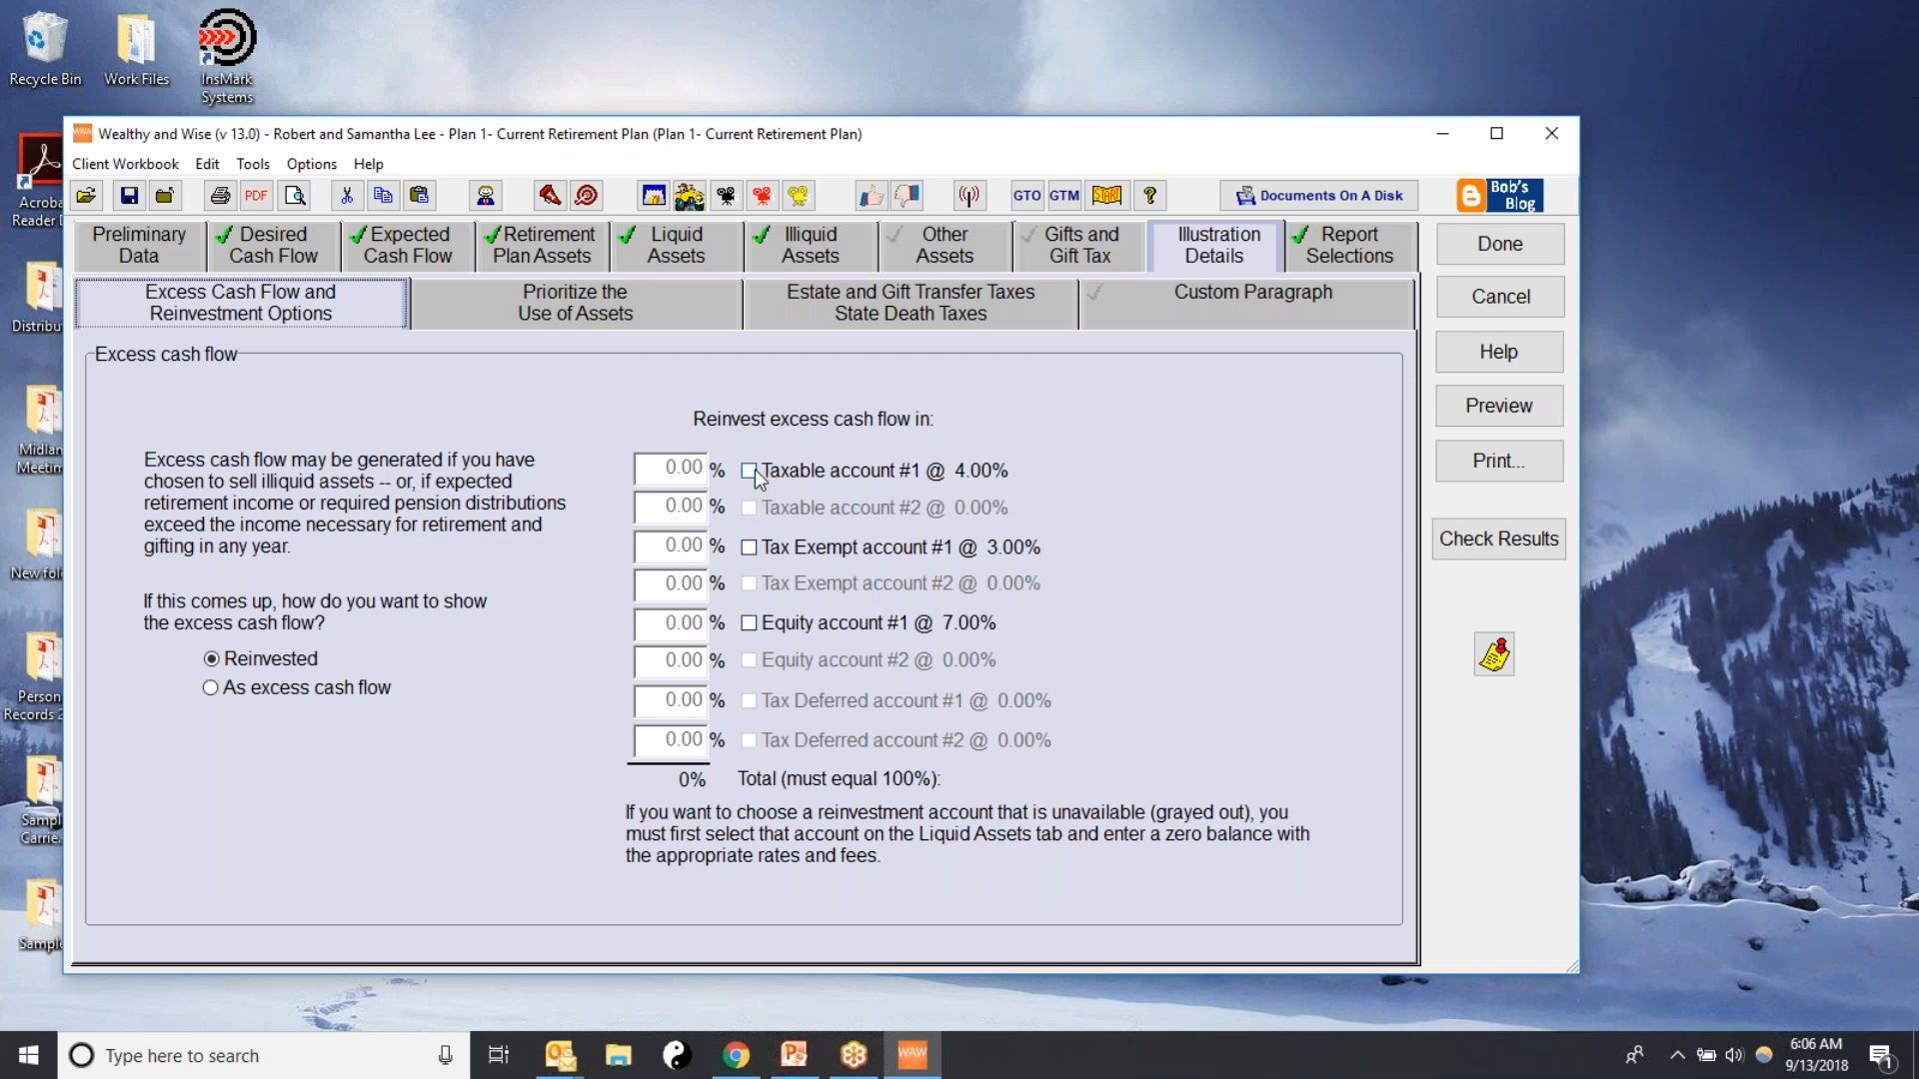
click(670, 252)
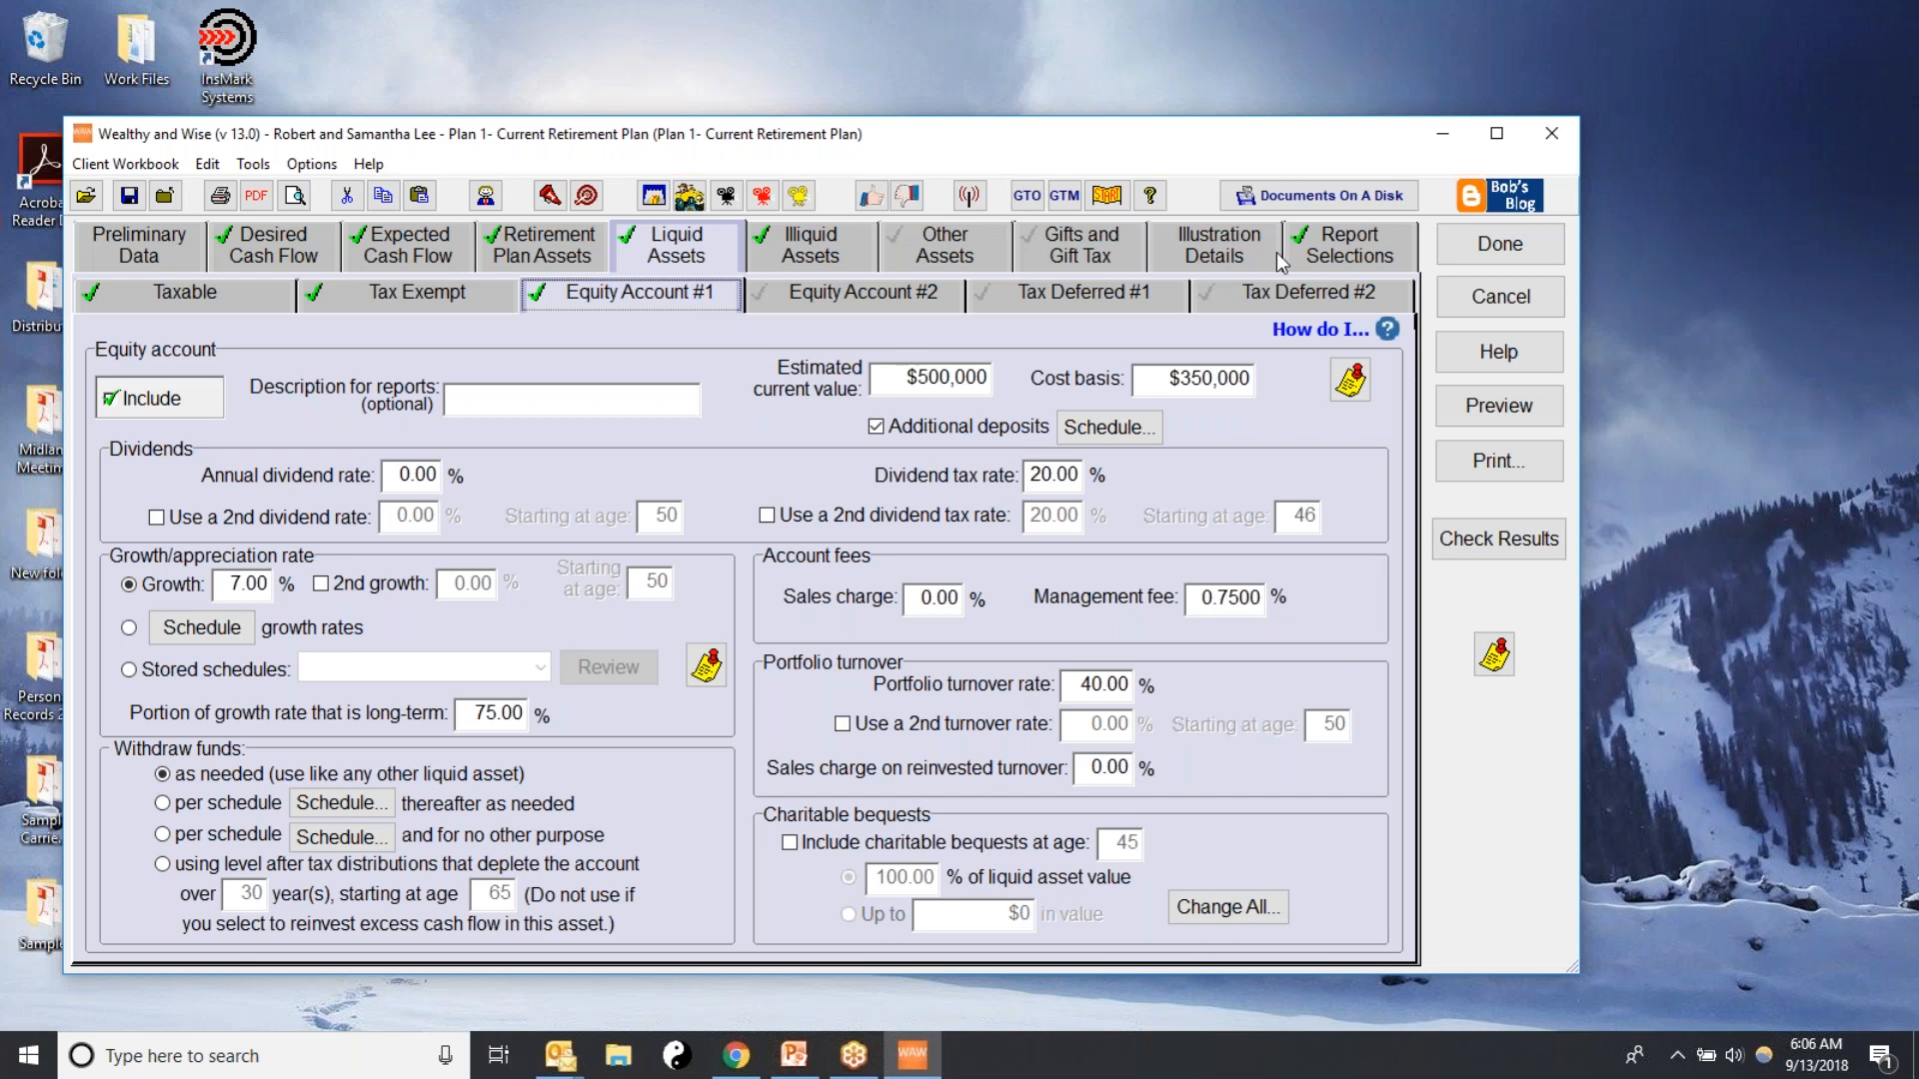
click(1203, 243)
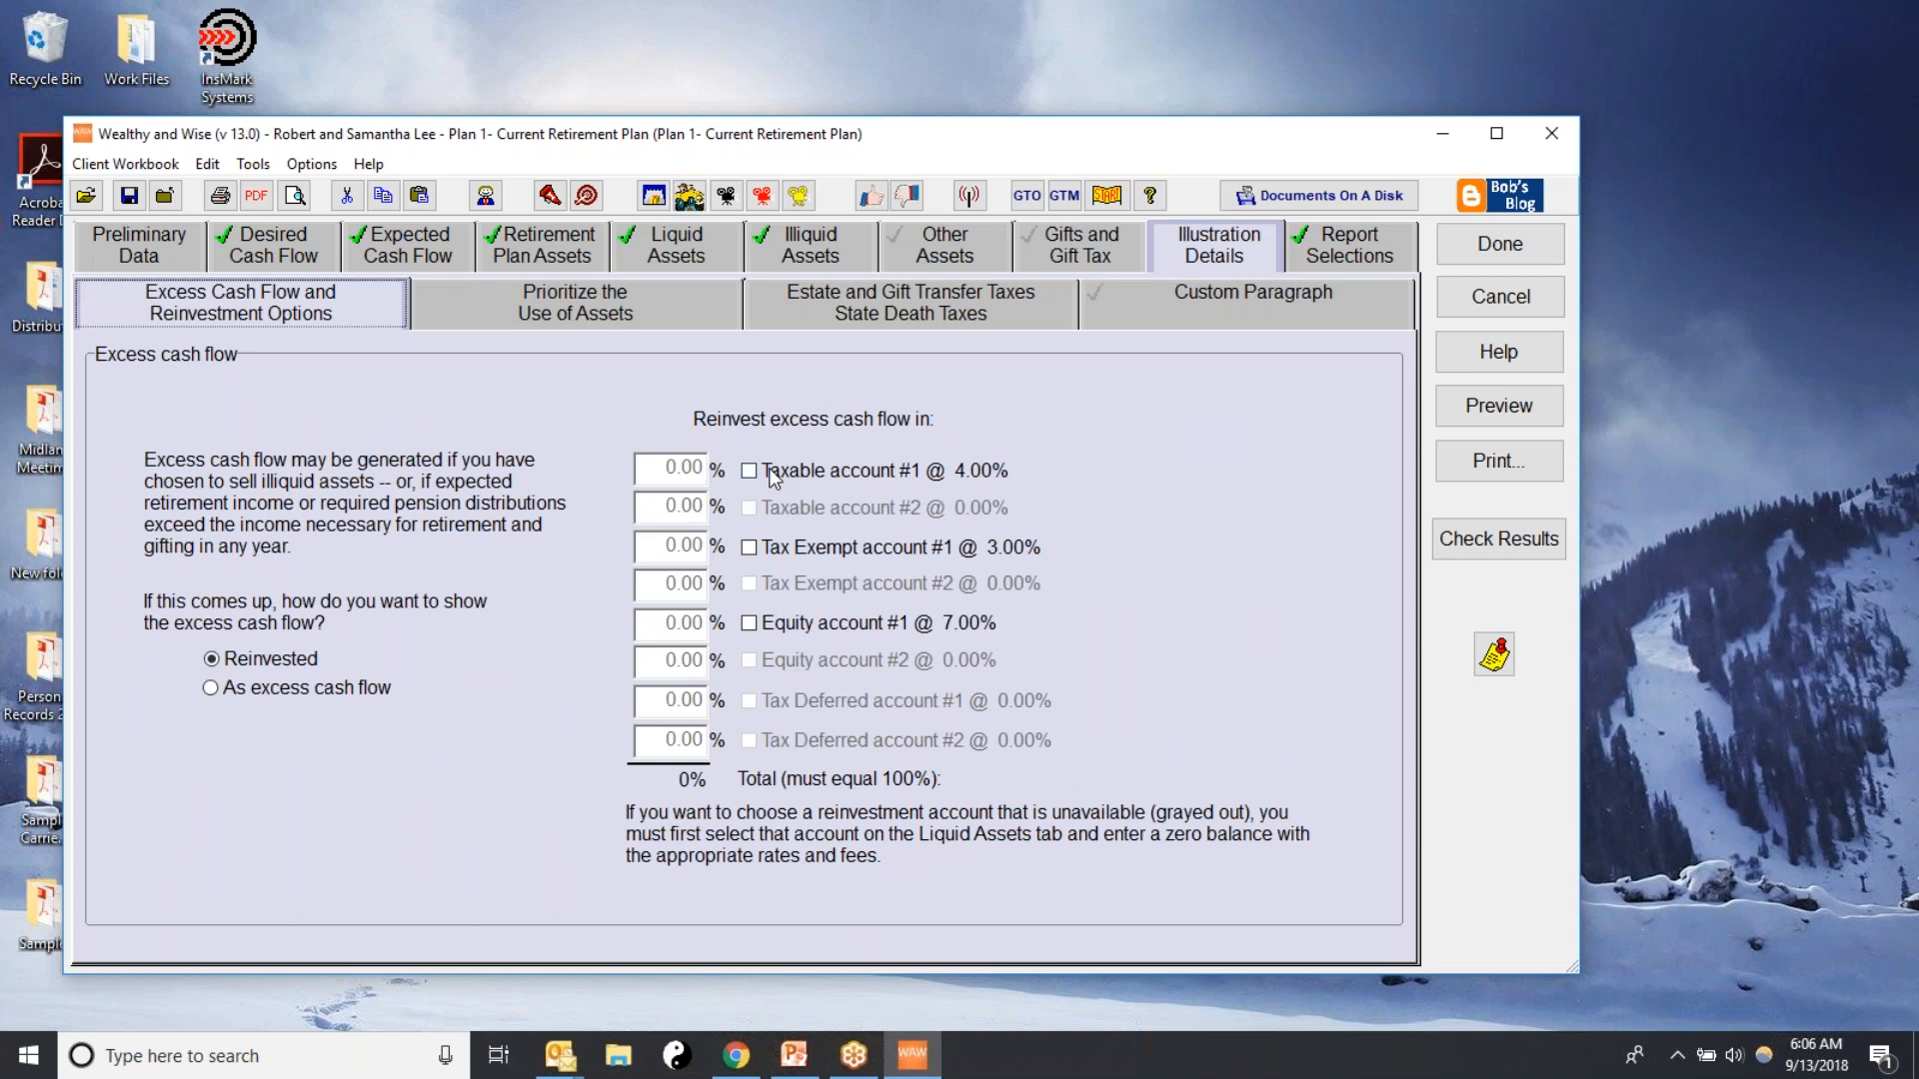
click(748, 623)
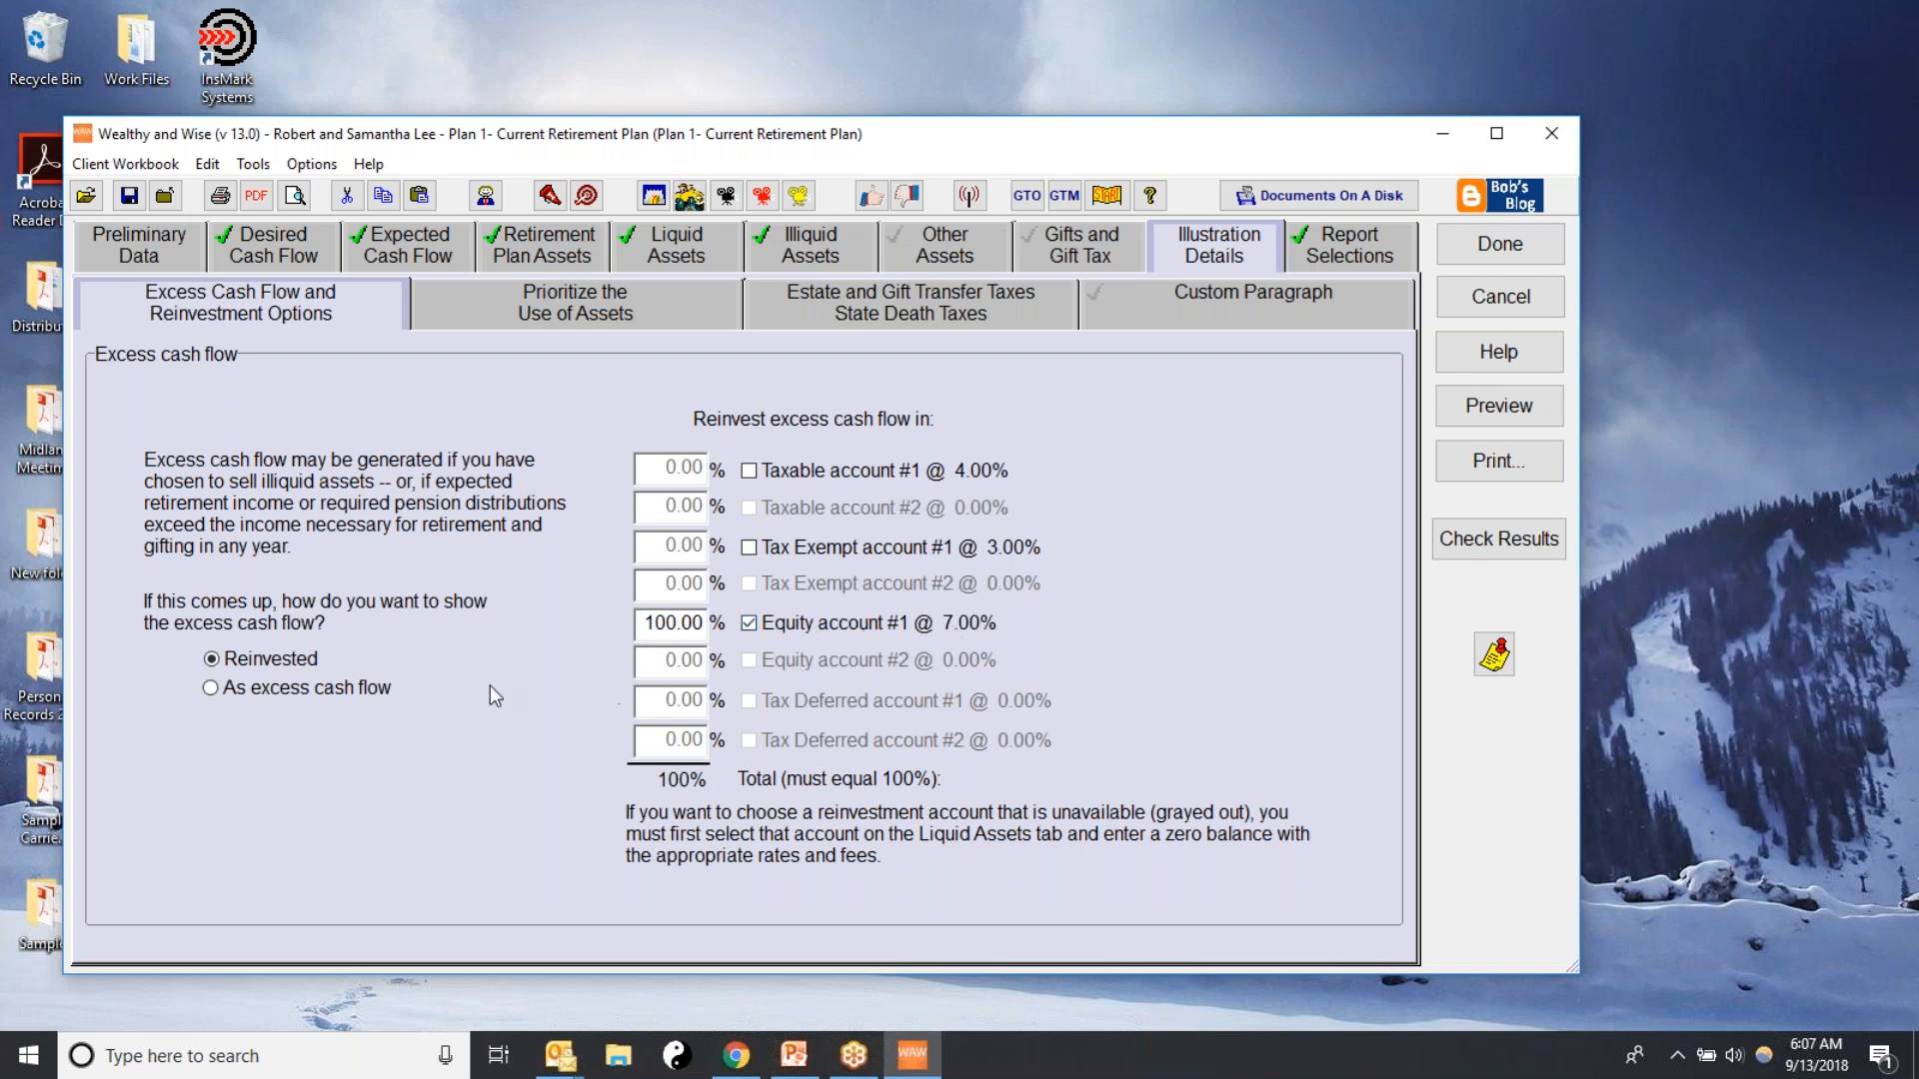
Arrange the withdrawal order of the liquid assets to maximize net worth
click(566, 309)
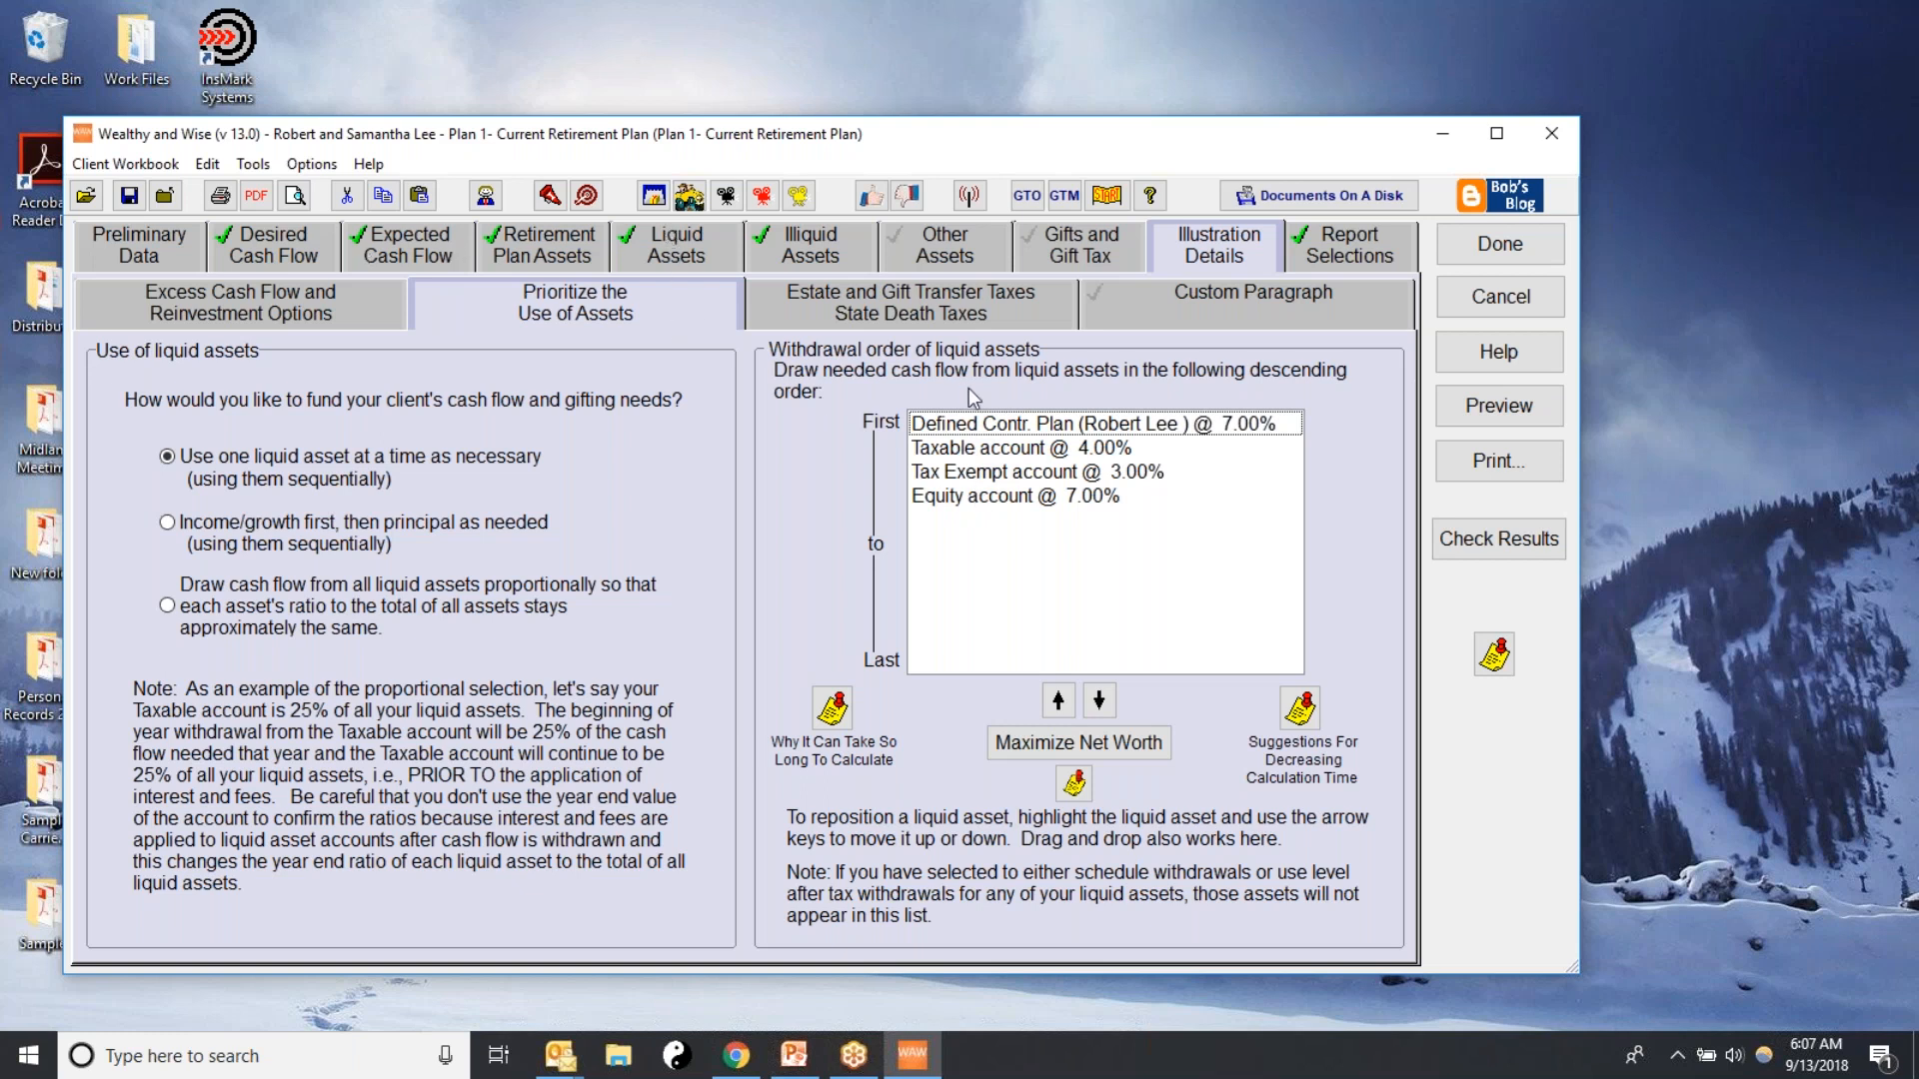
click(1013, 756)
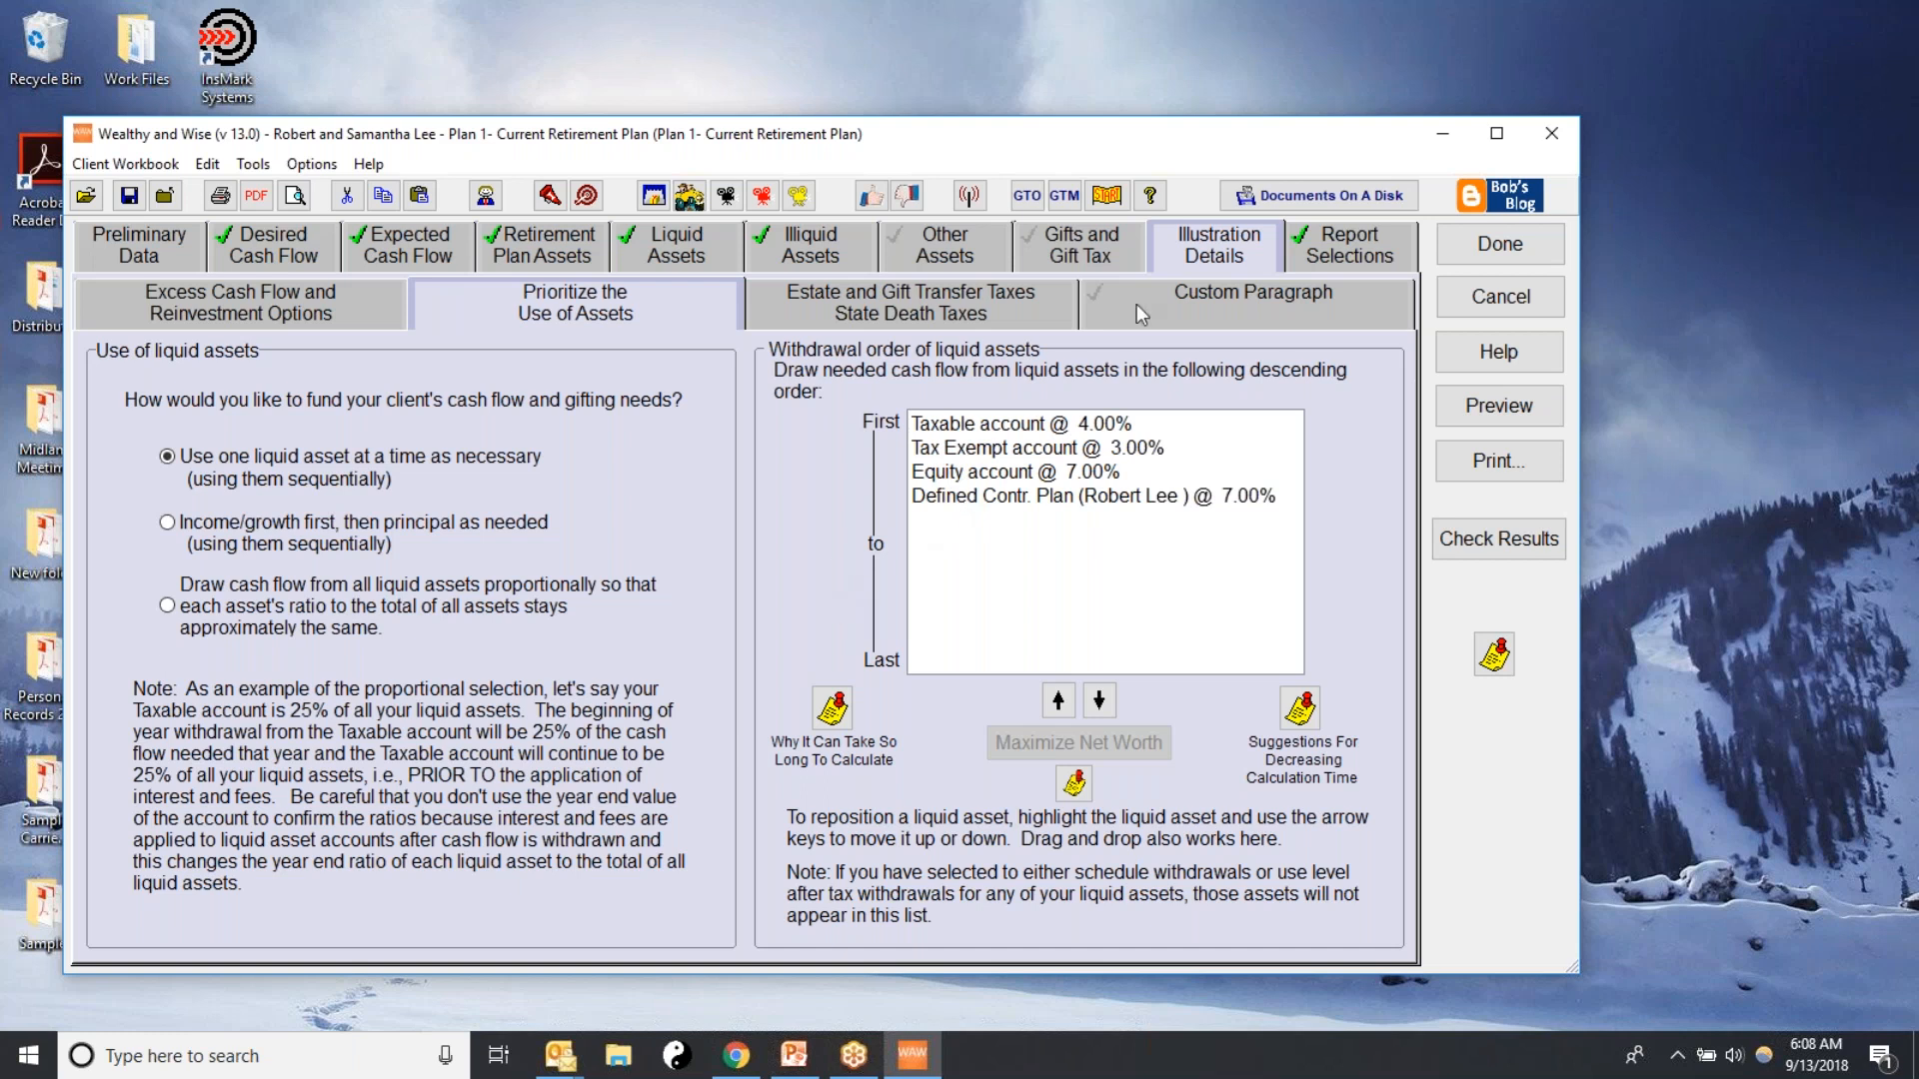
click(1071, 260)
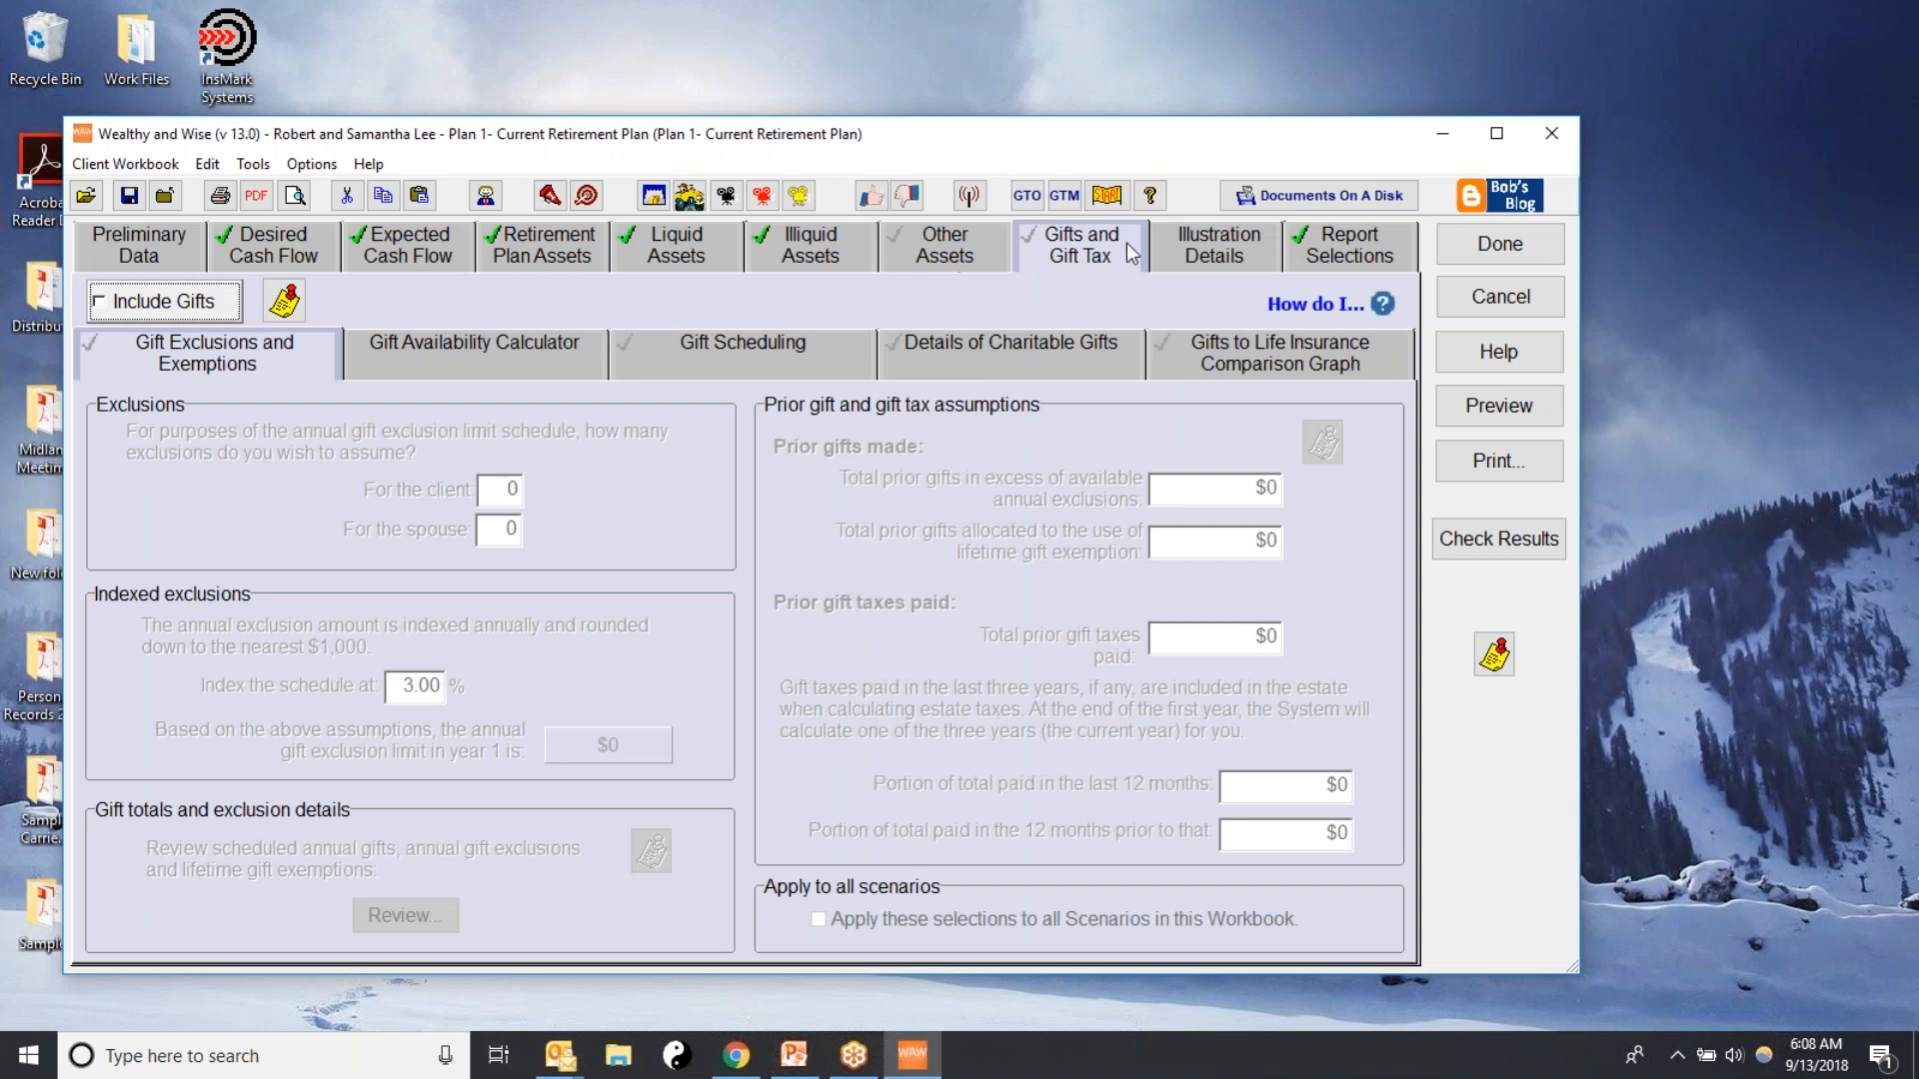
click(1192, 252)
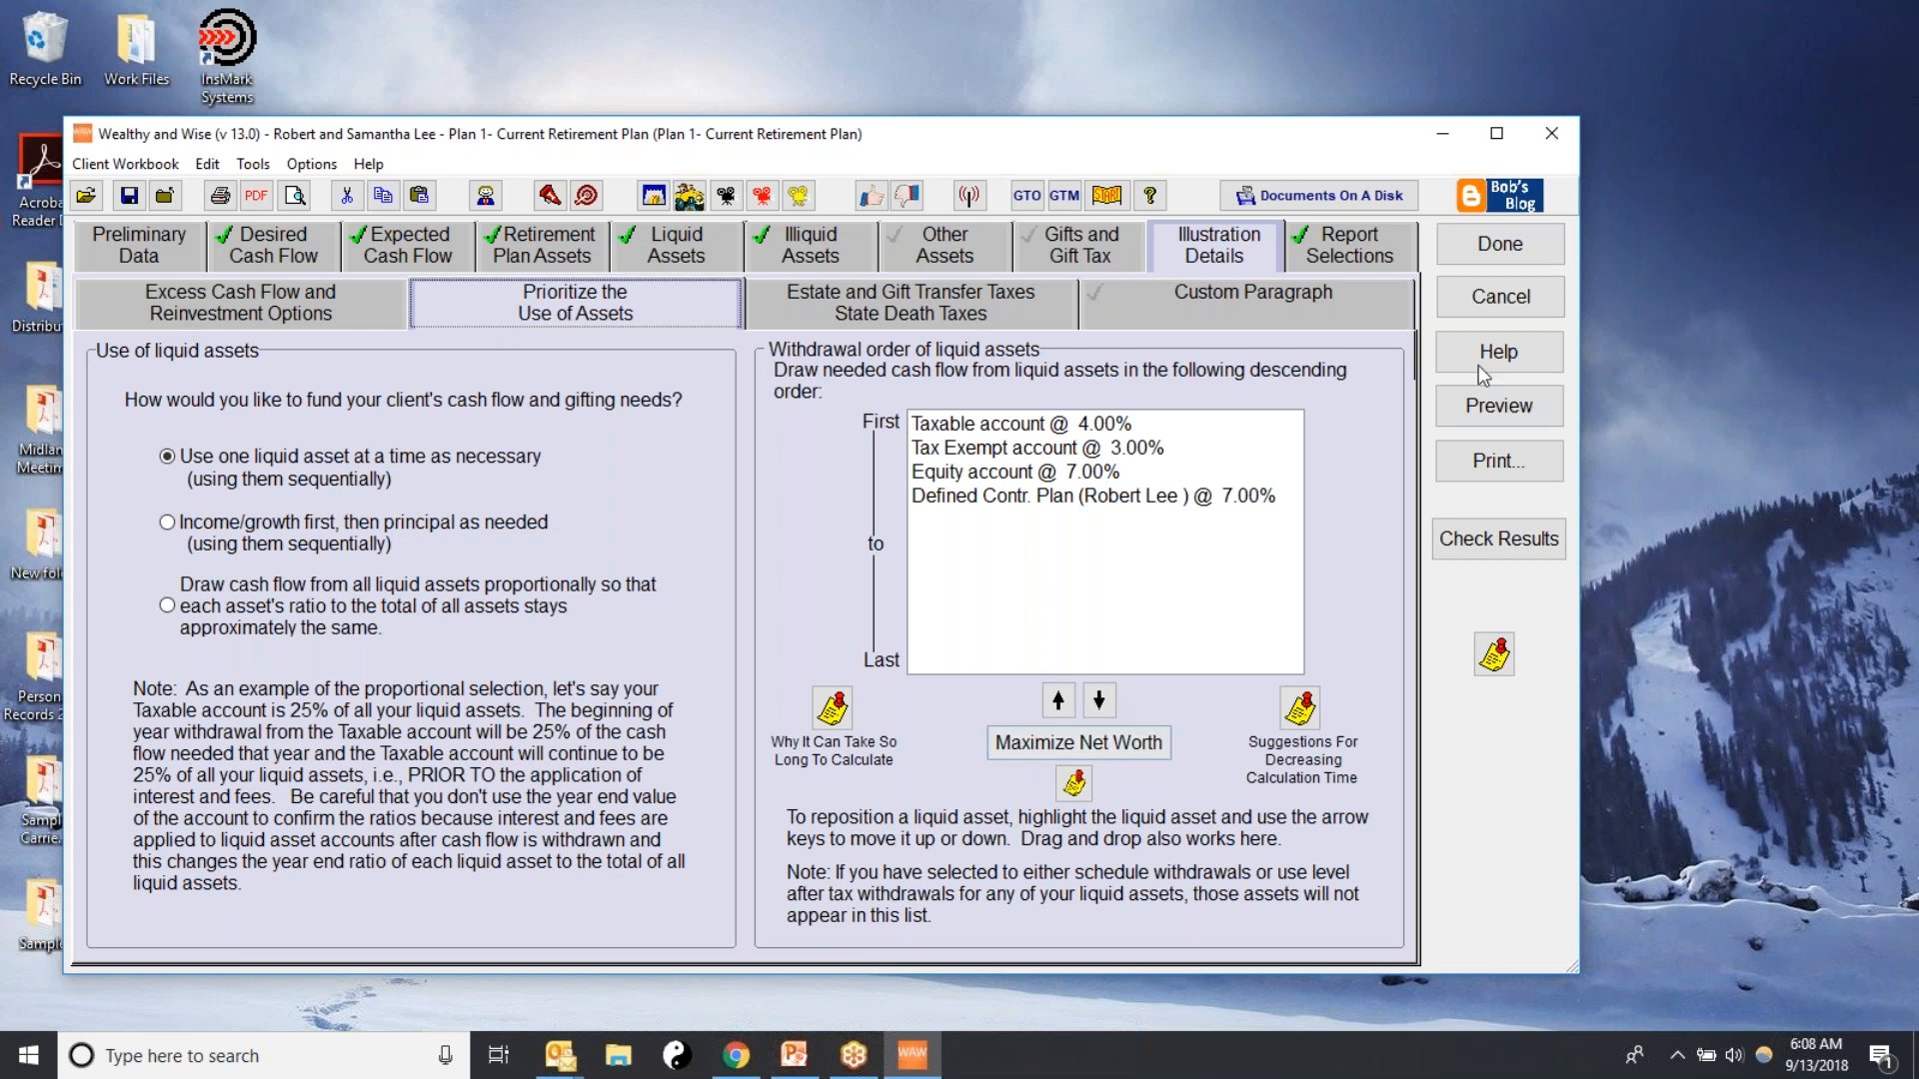
Apply the system default report selection and order to the plan and look through the selected reports
click(1332, 238)
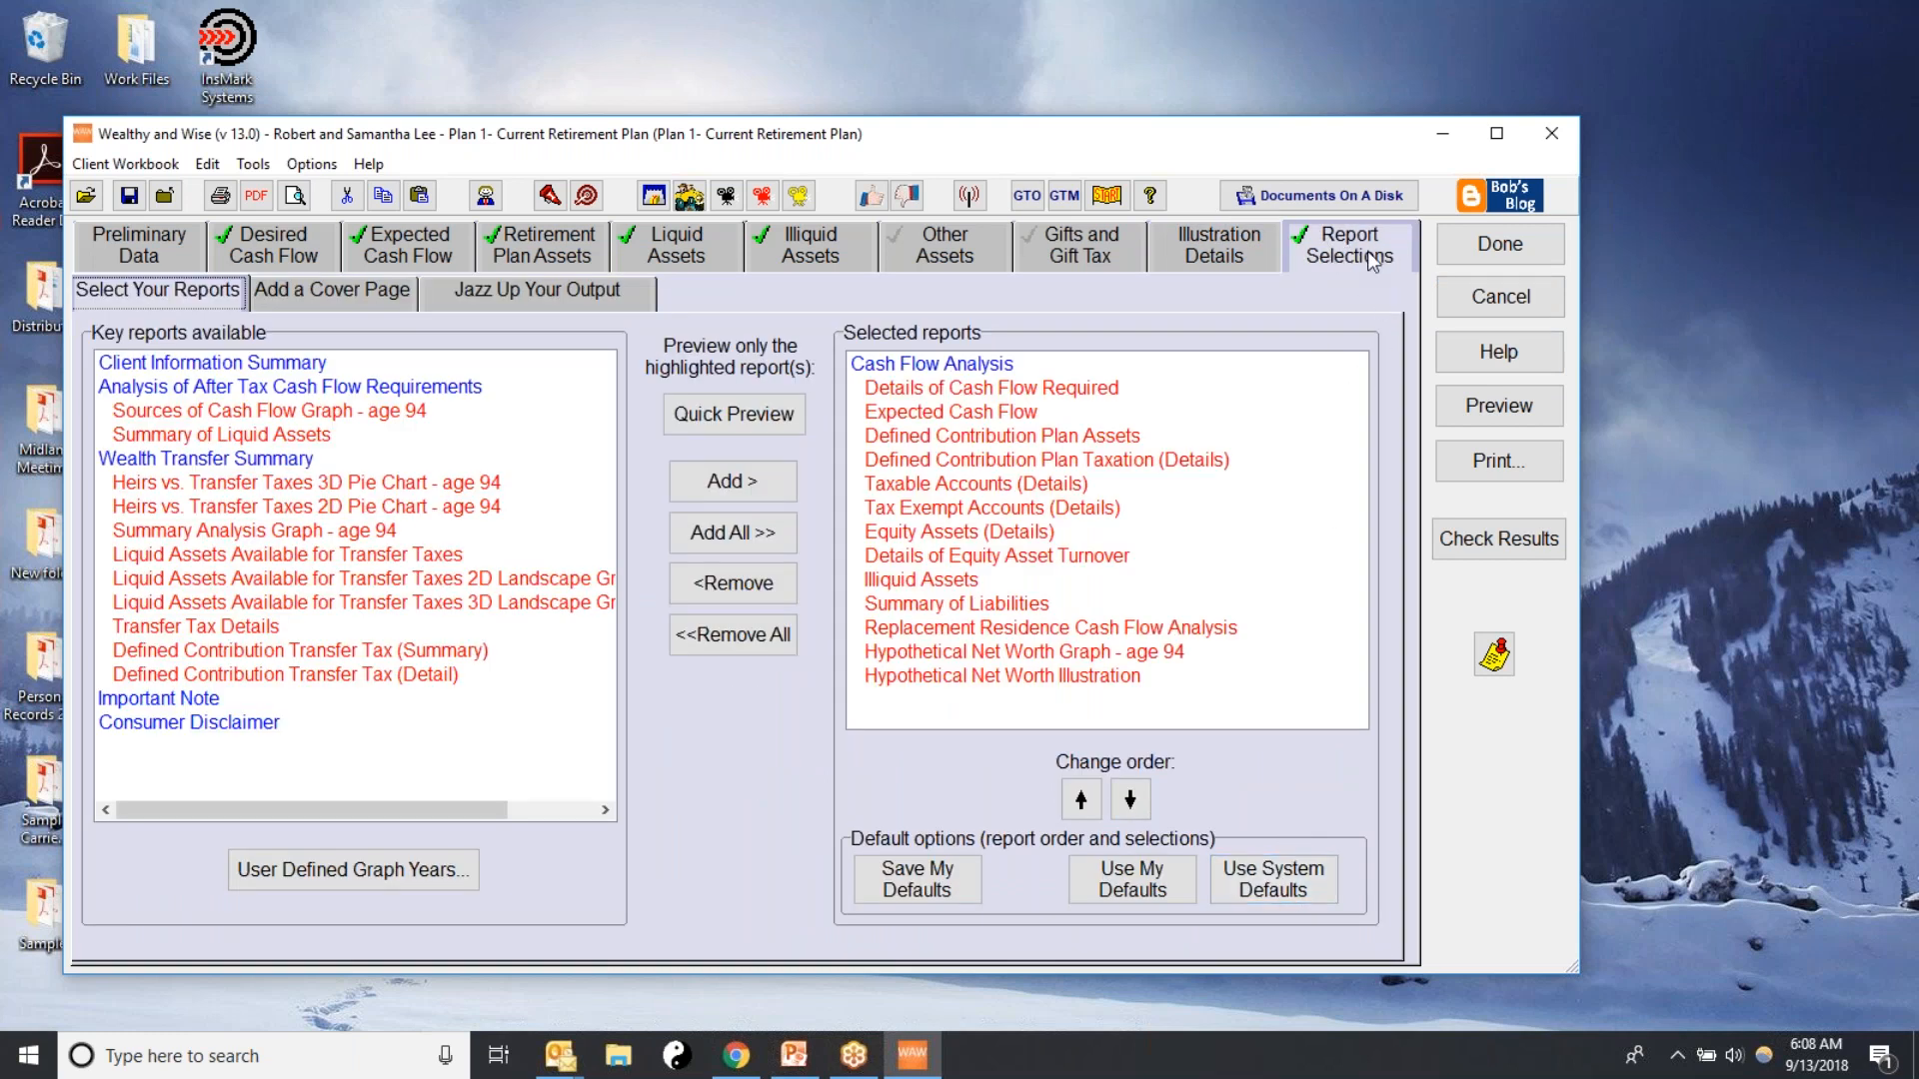
click(1270, 881)
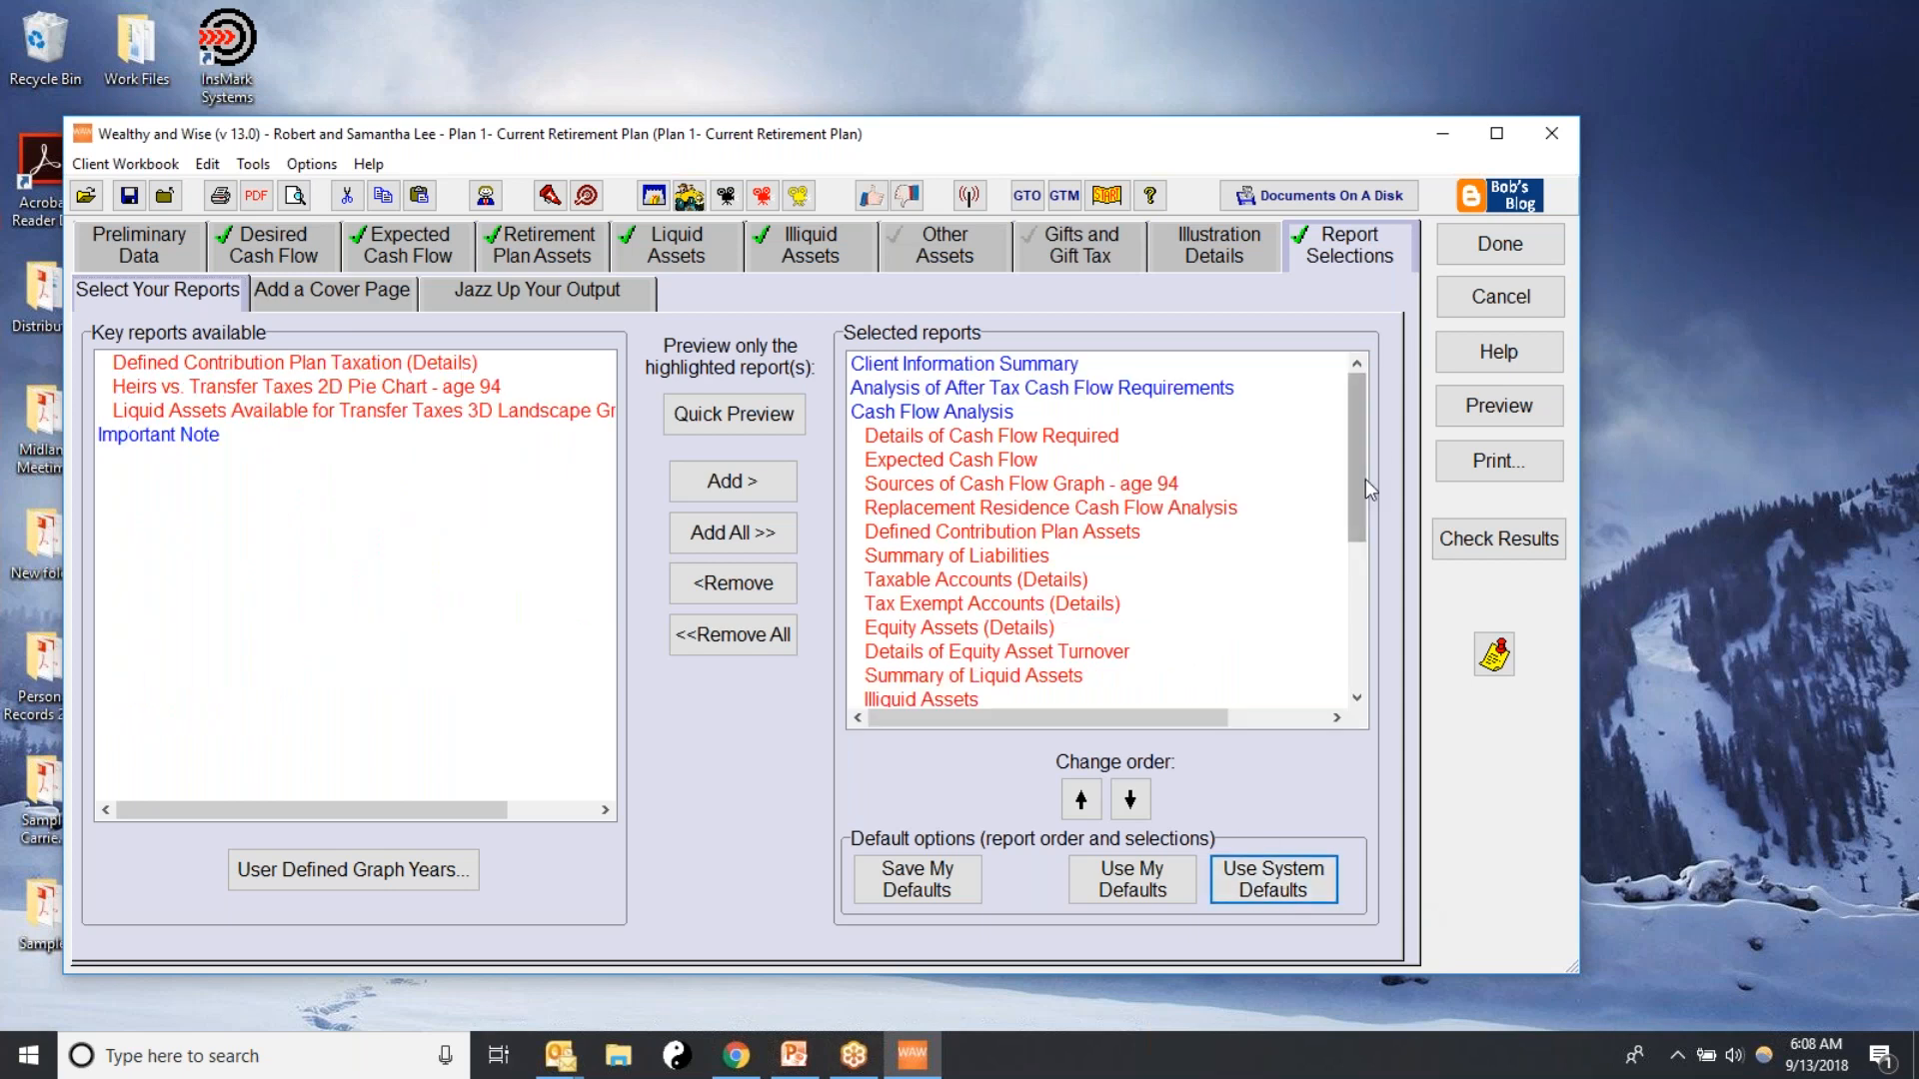
scroll(1351, 478, down, 4)
scroll(1308, 438, up, 4)
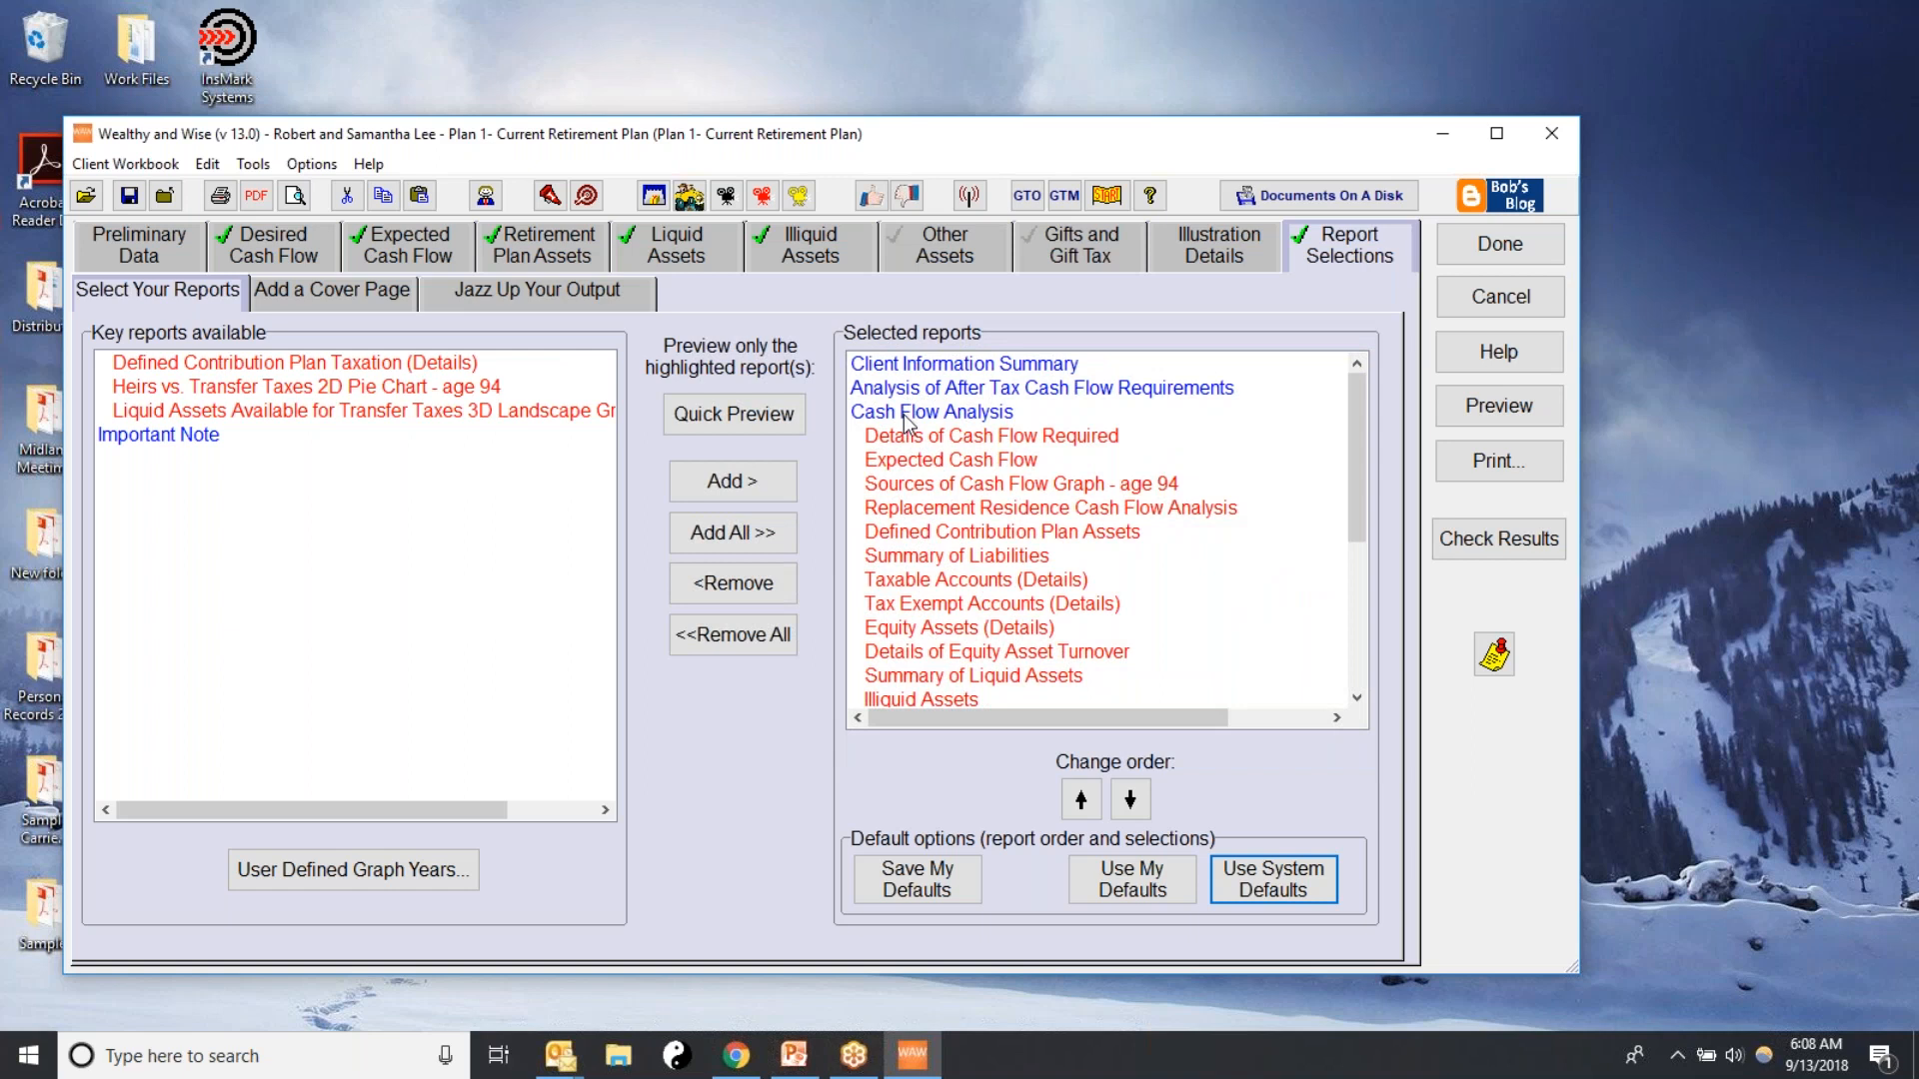
drag(1361, 510, 1362, 668)
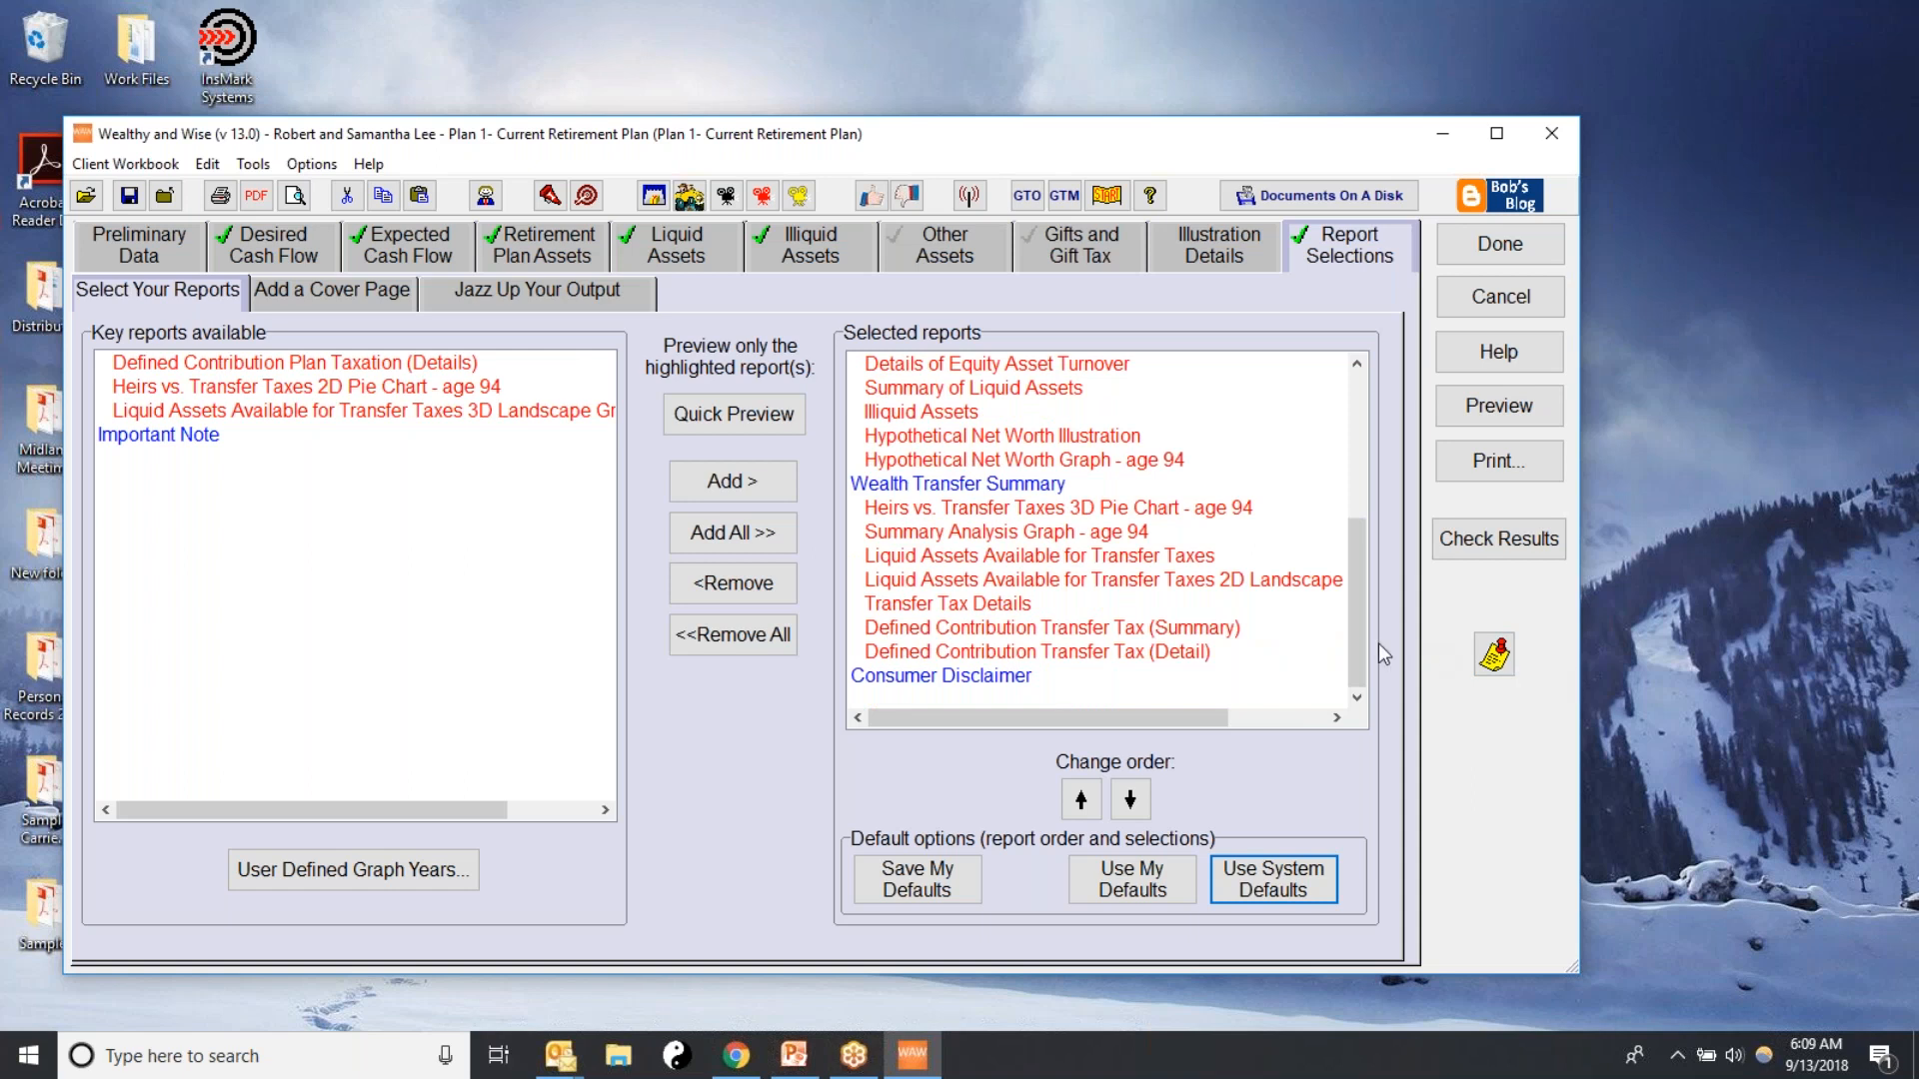
drag(1363, 644, 1389, 469)
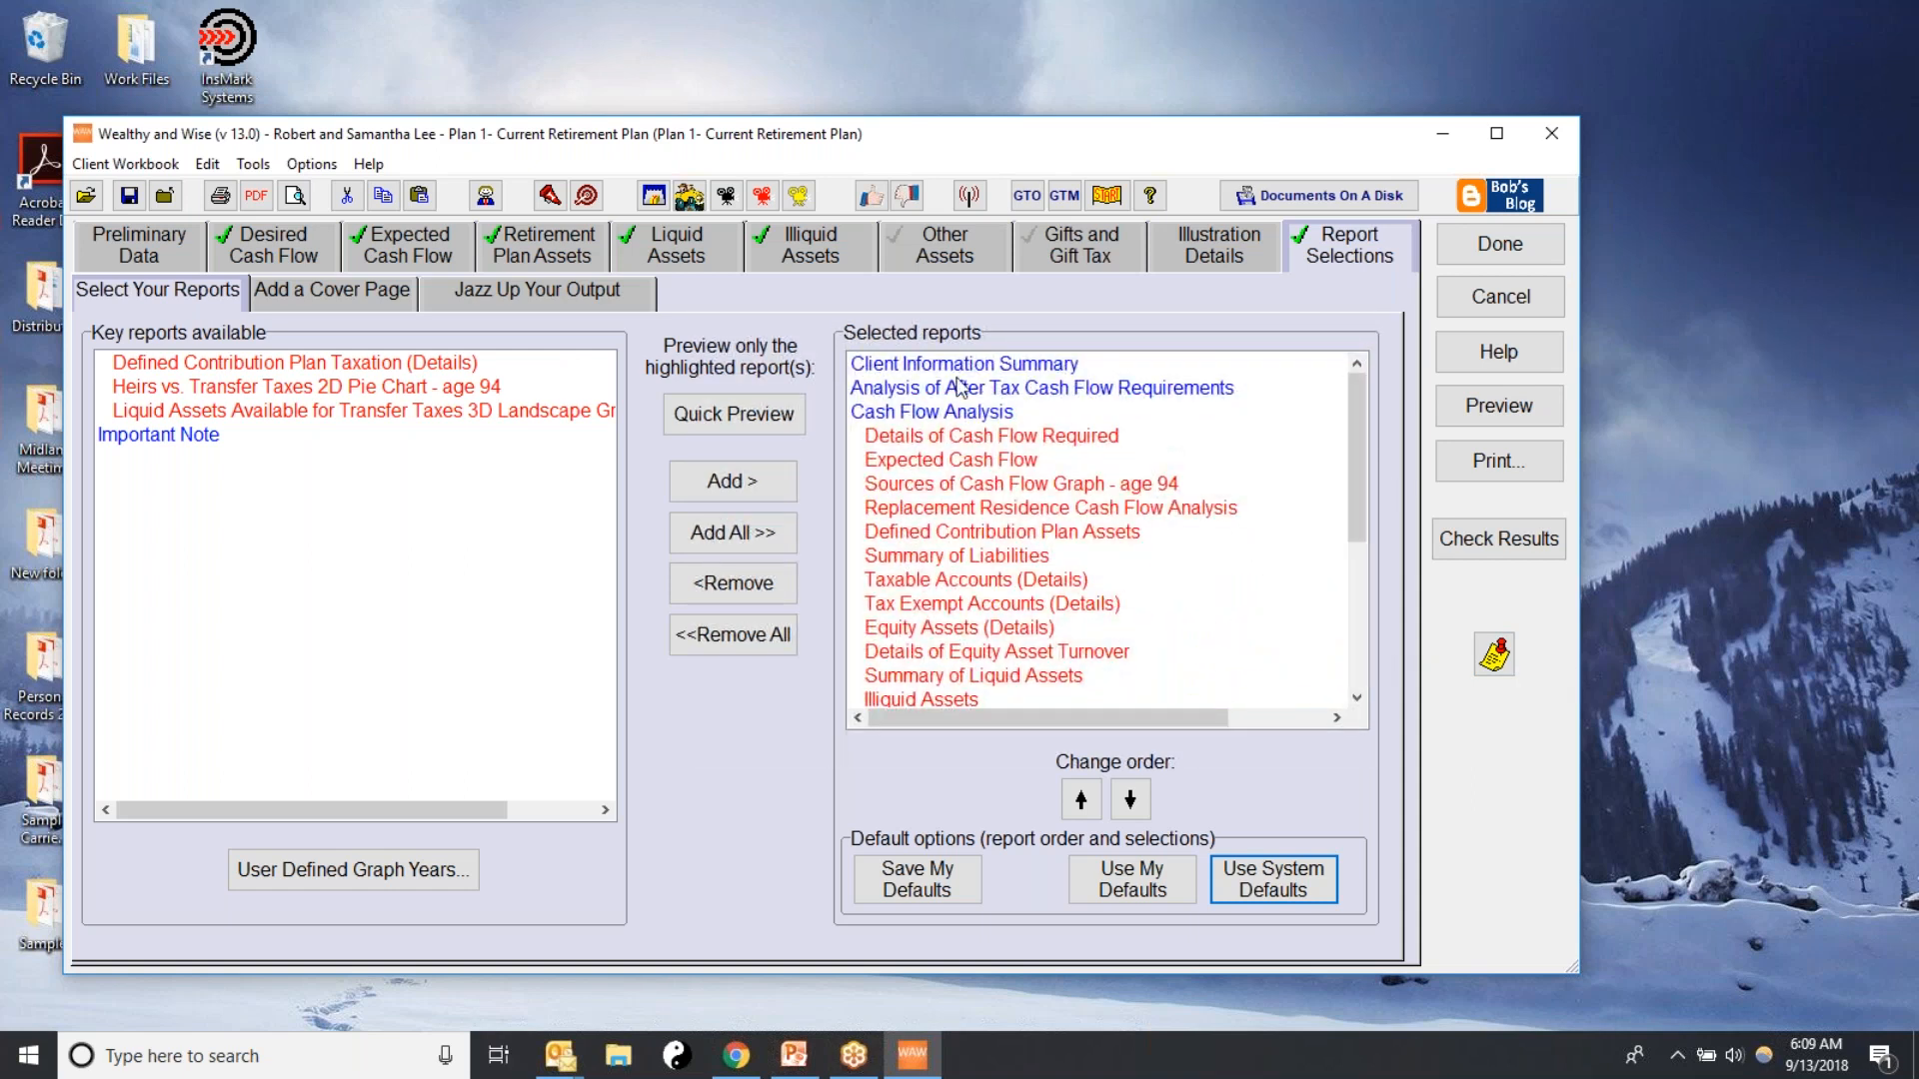
click(950, 411)
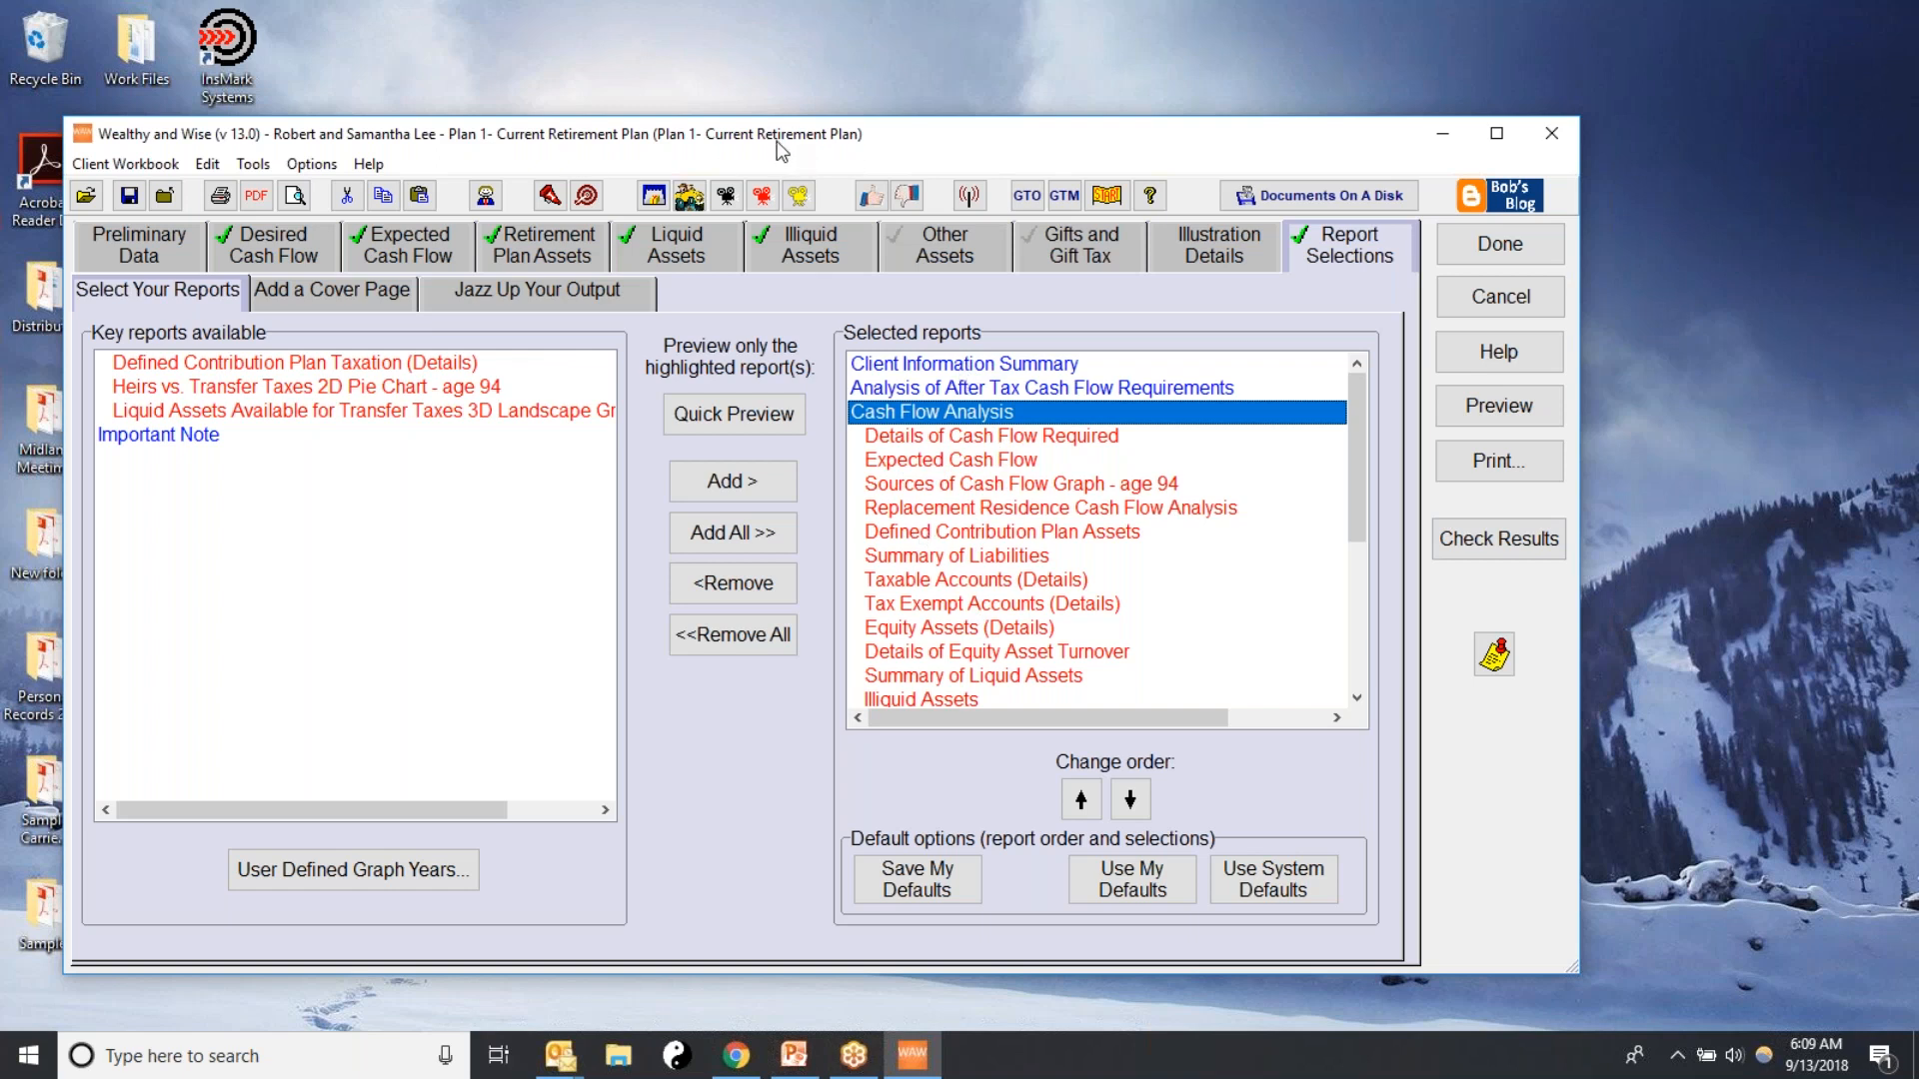
Finish editing the scenario and display the workbook's scenario values for client age 94
click(1500, 247)
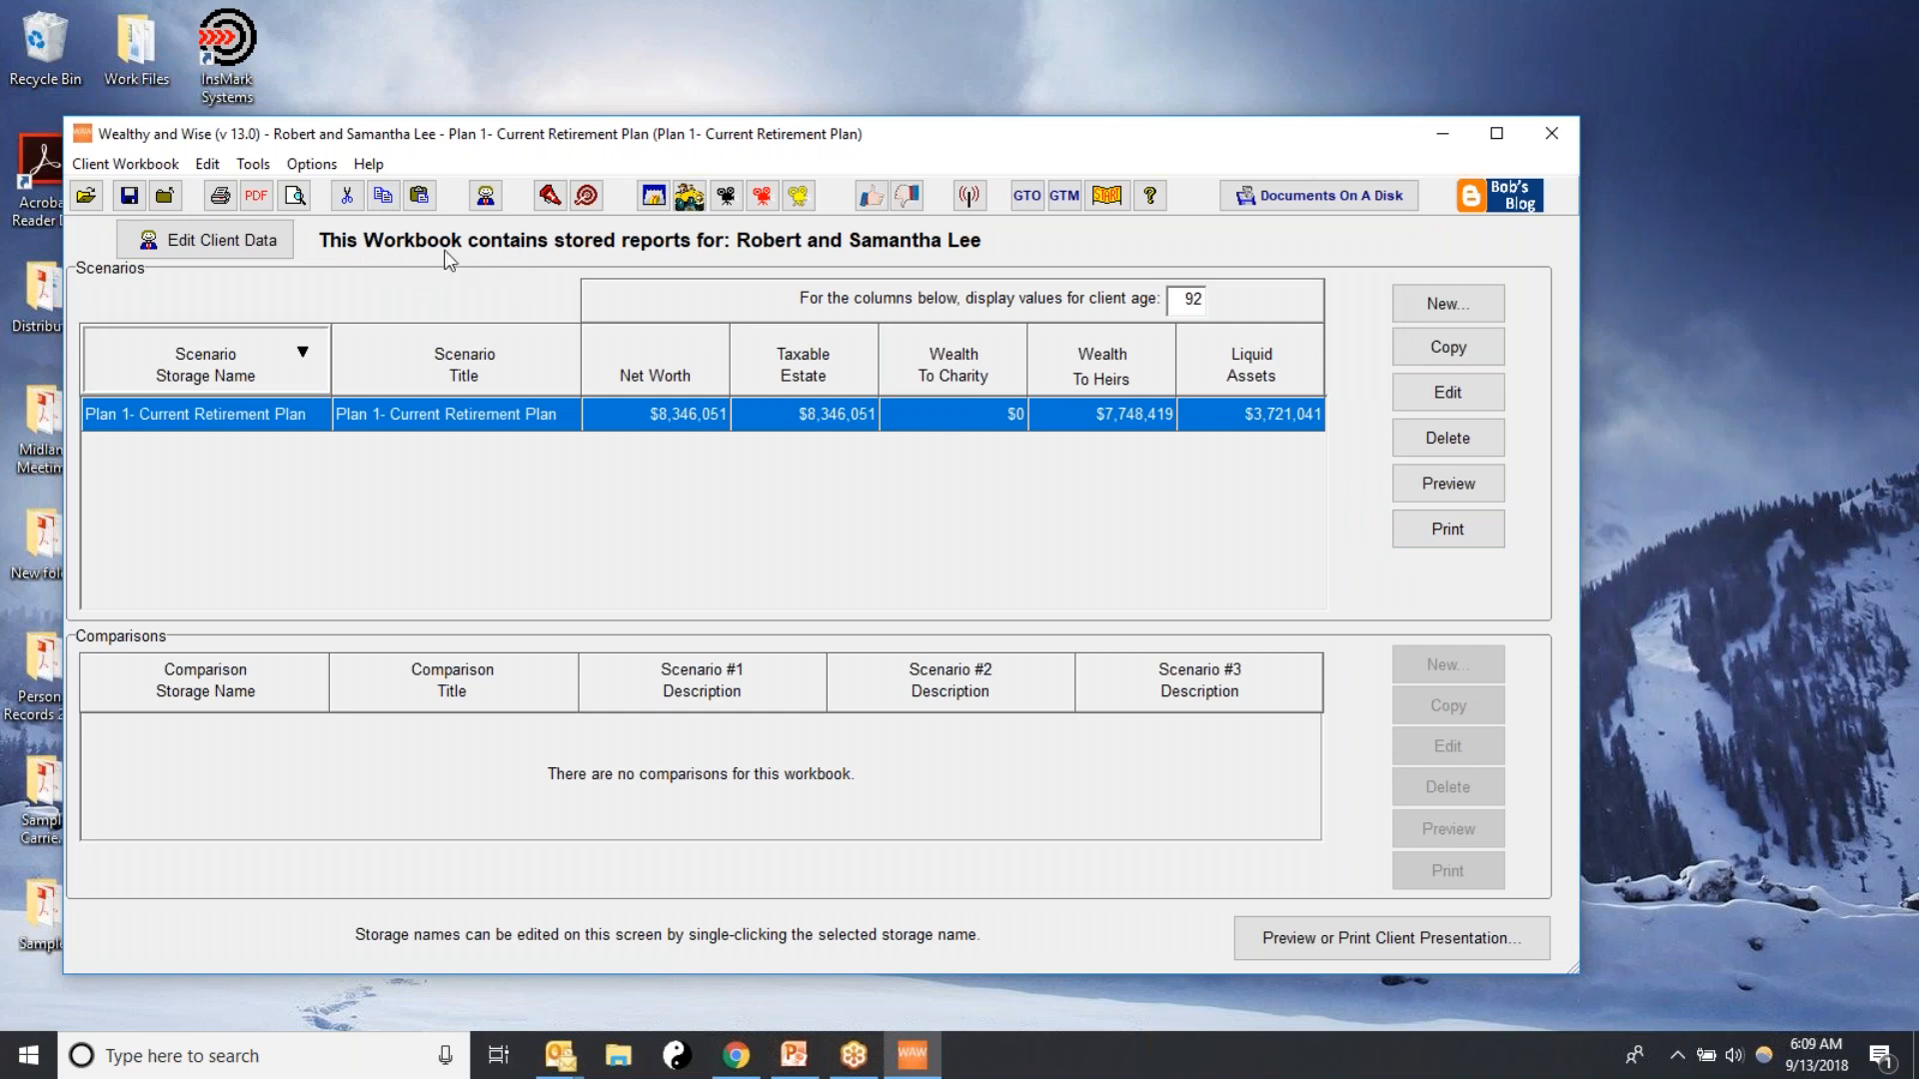
double_click(1190, 298)
text(94)
key(Return)
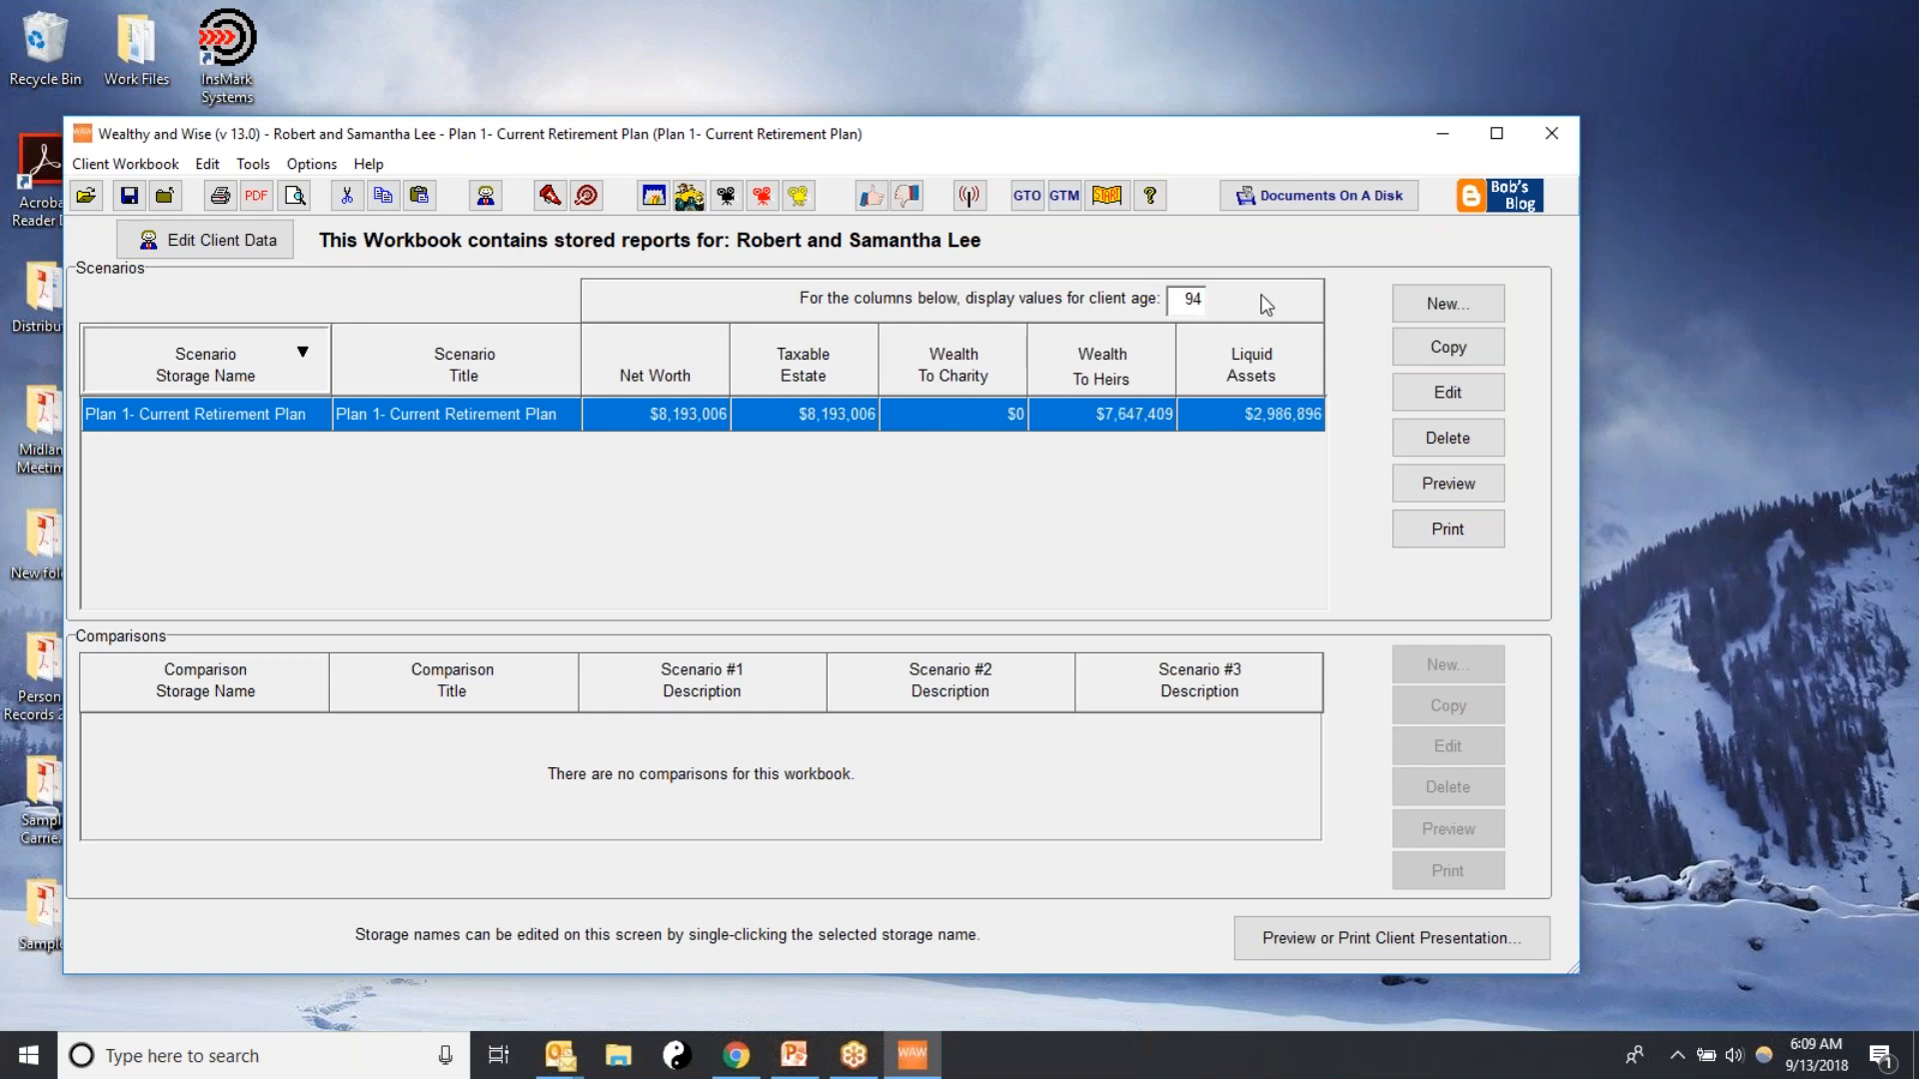
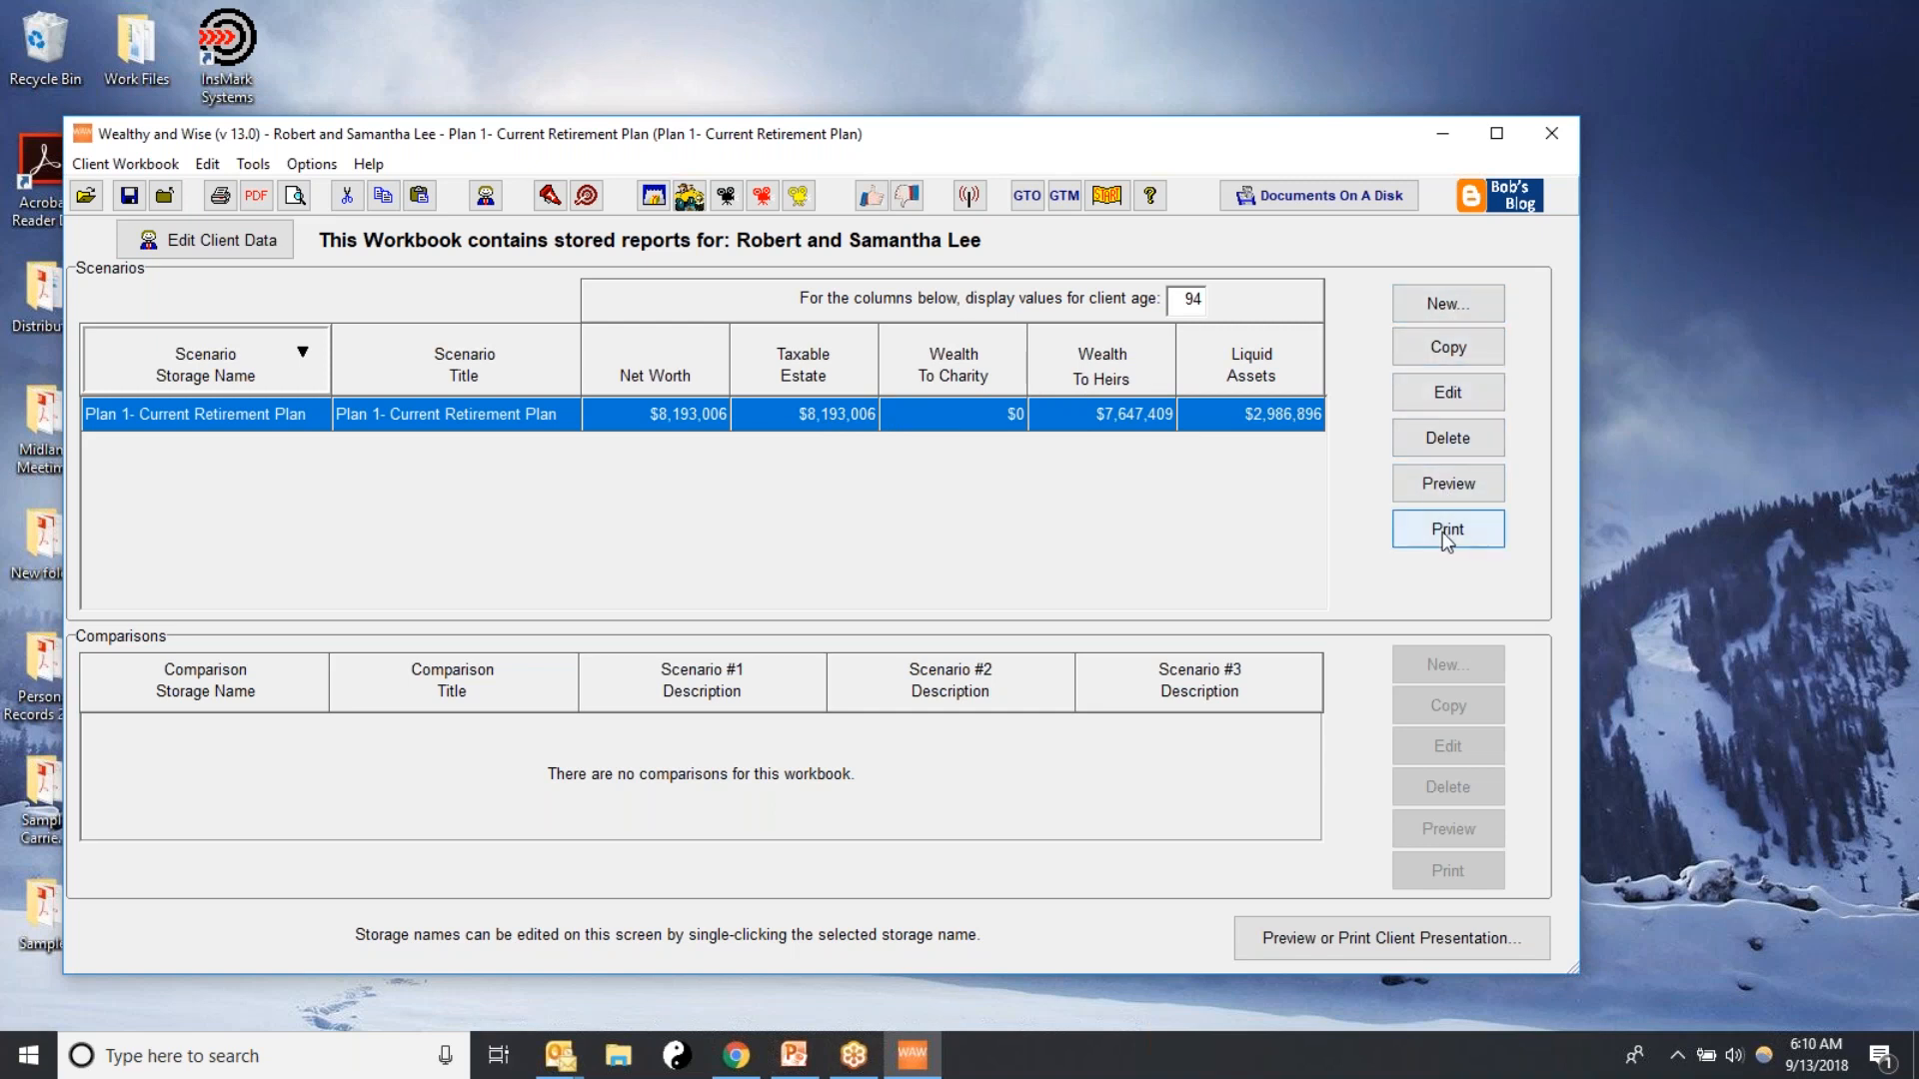
Create a new scenario stored as "Plan 2 - Add IUL" by copying Plan 1- Current Retirement Plan
click(1427, 305)
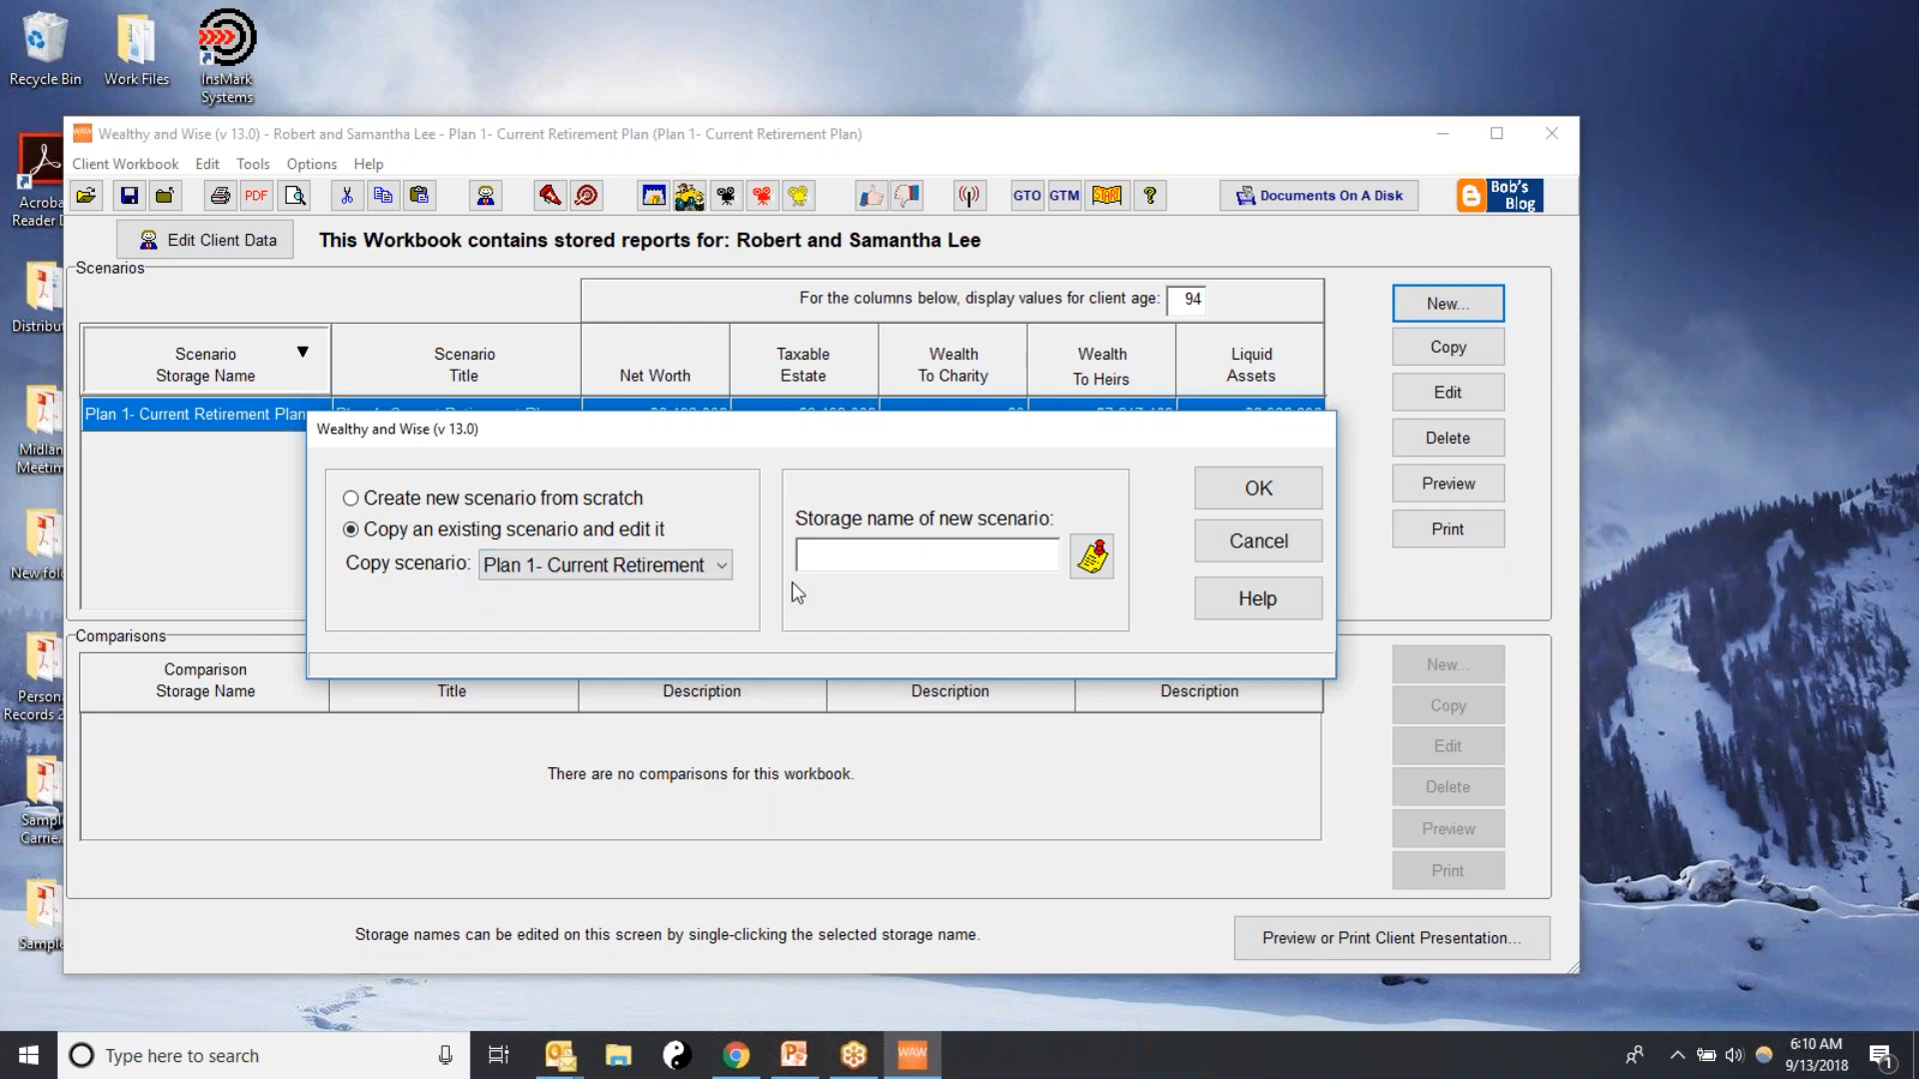
click(803, 555)
text(Plan 2 - Add IUL)
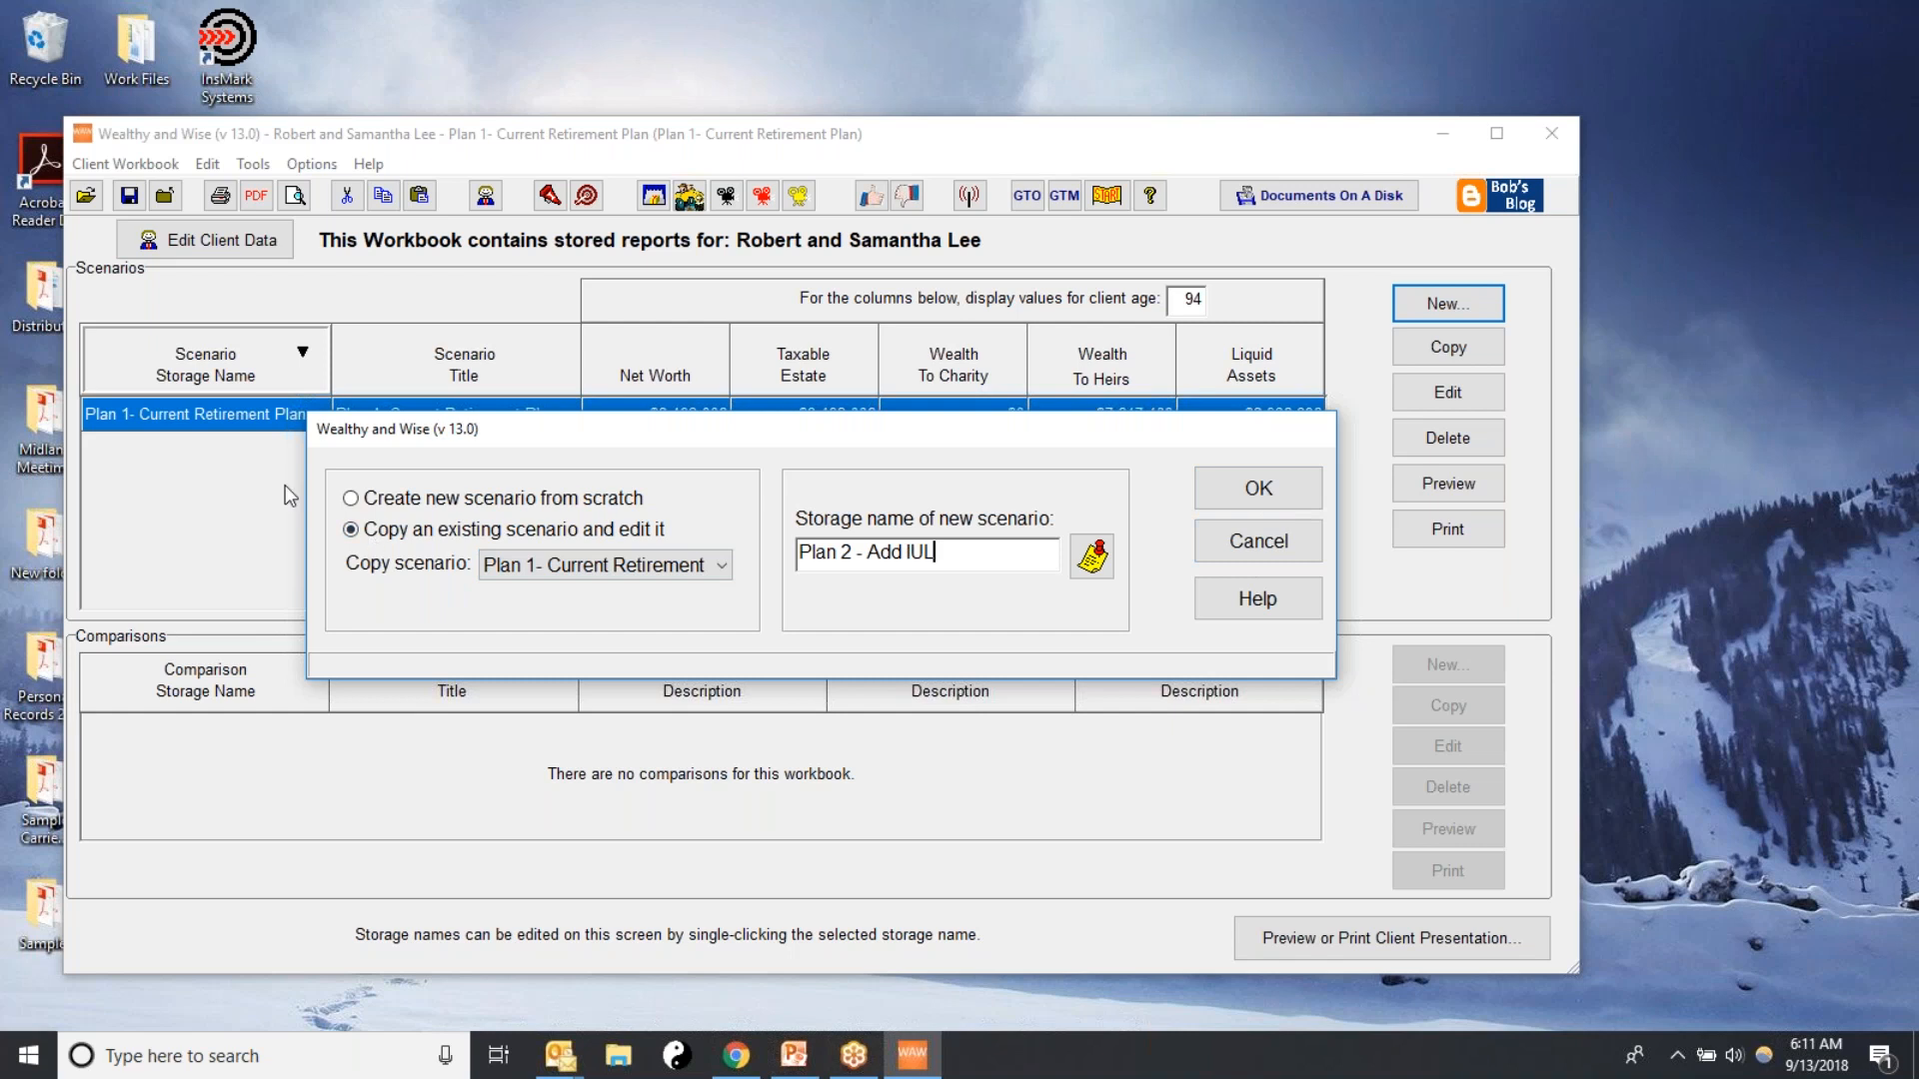
click(1260, 500)
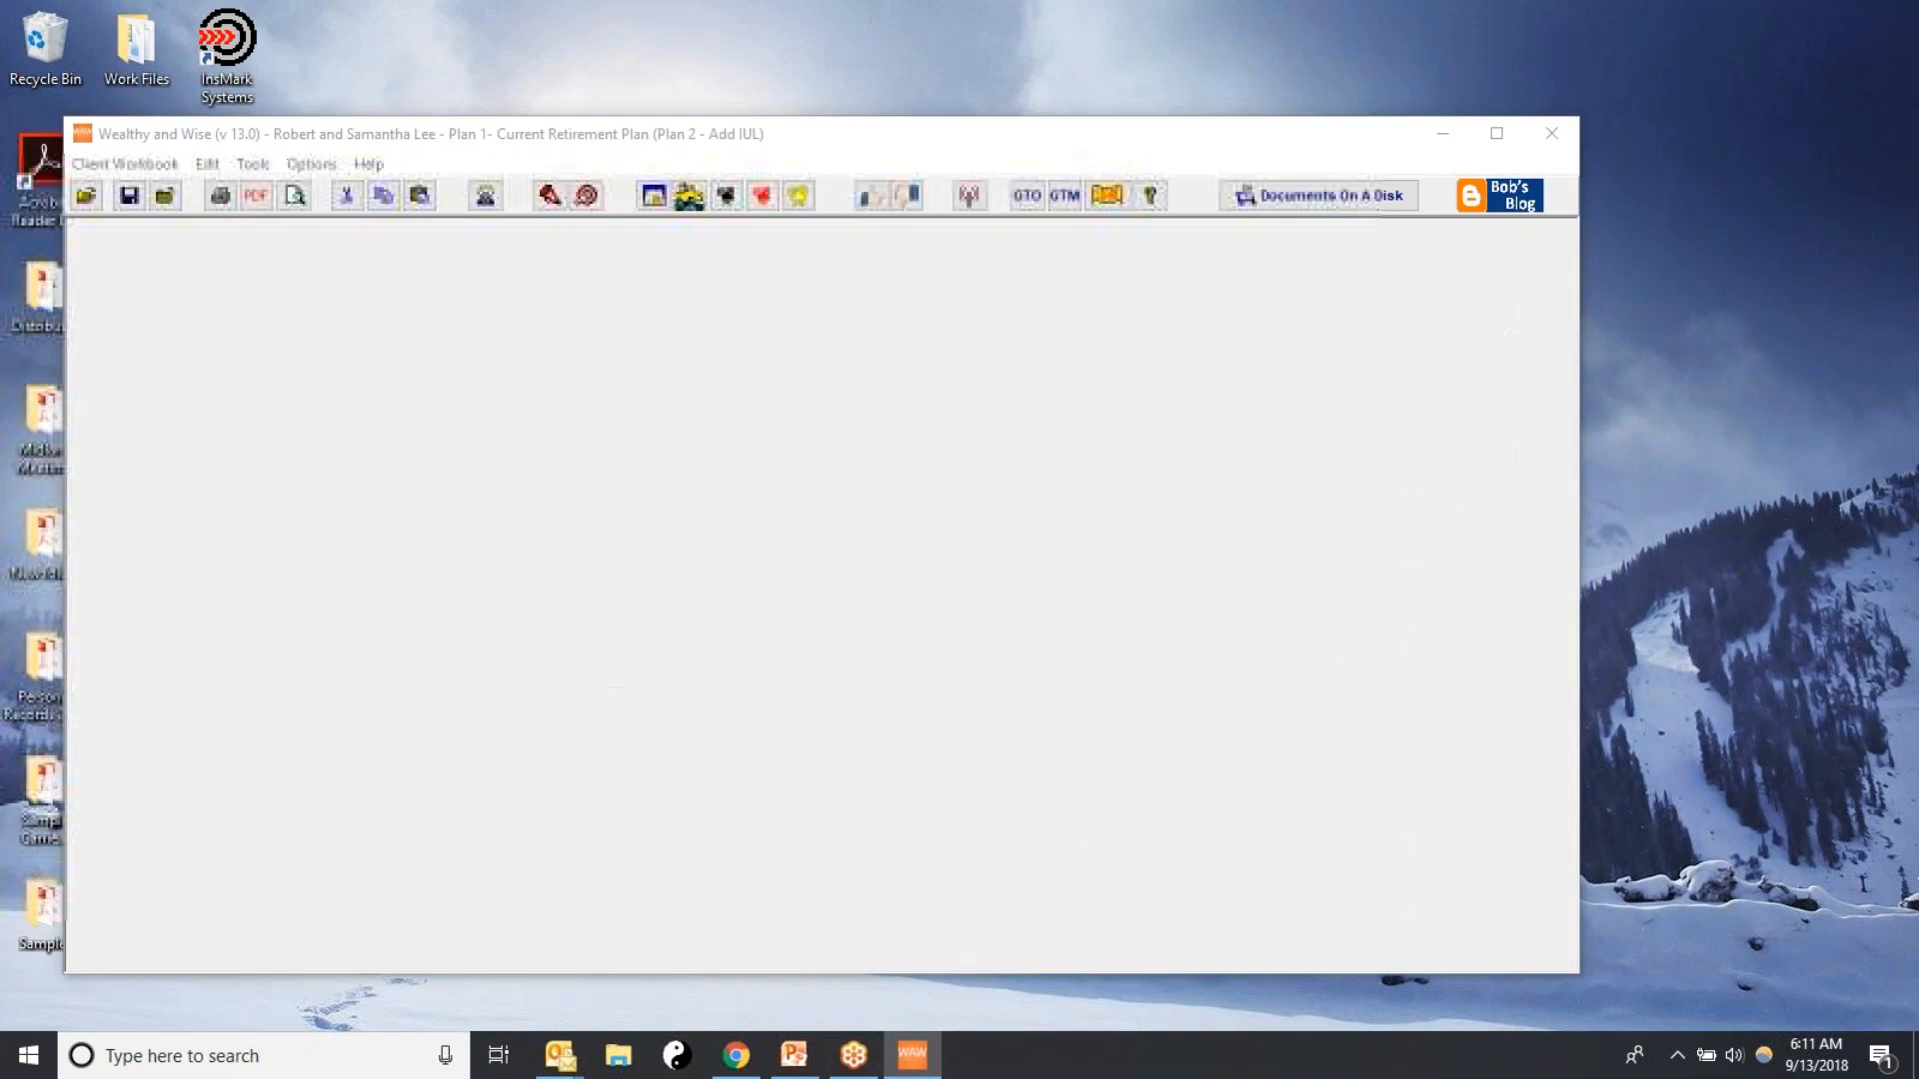
click(832, 739)
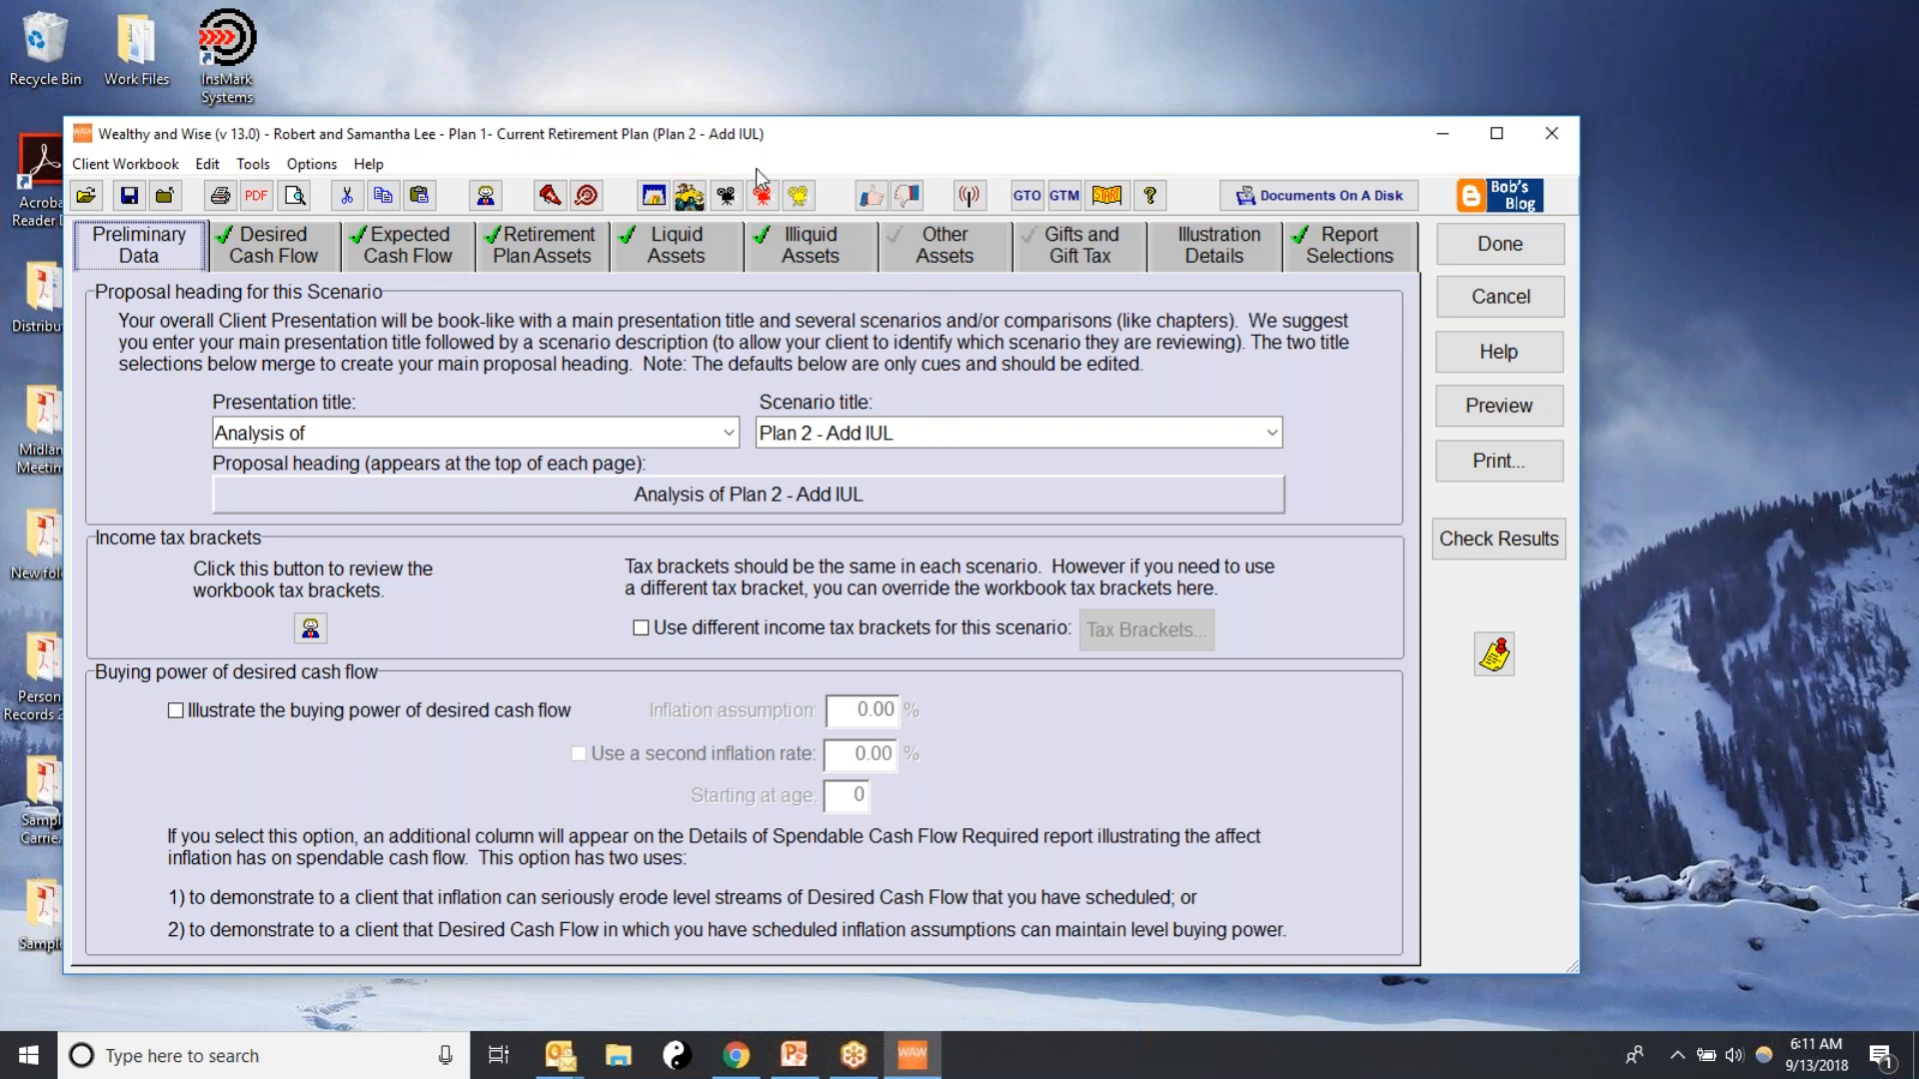
Include other current assets in the scenario and add Proposed Life Insurance as the first life insurance item inside the estate
click(933, 240)
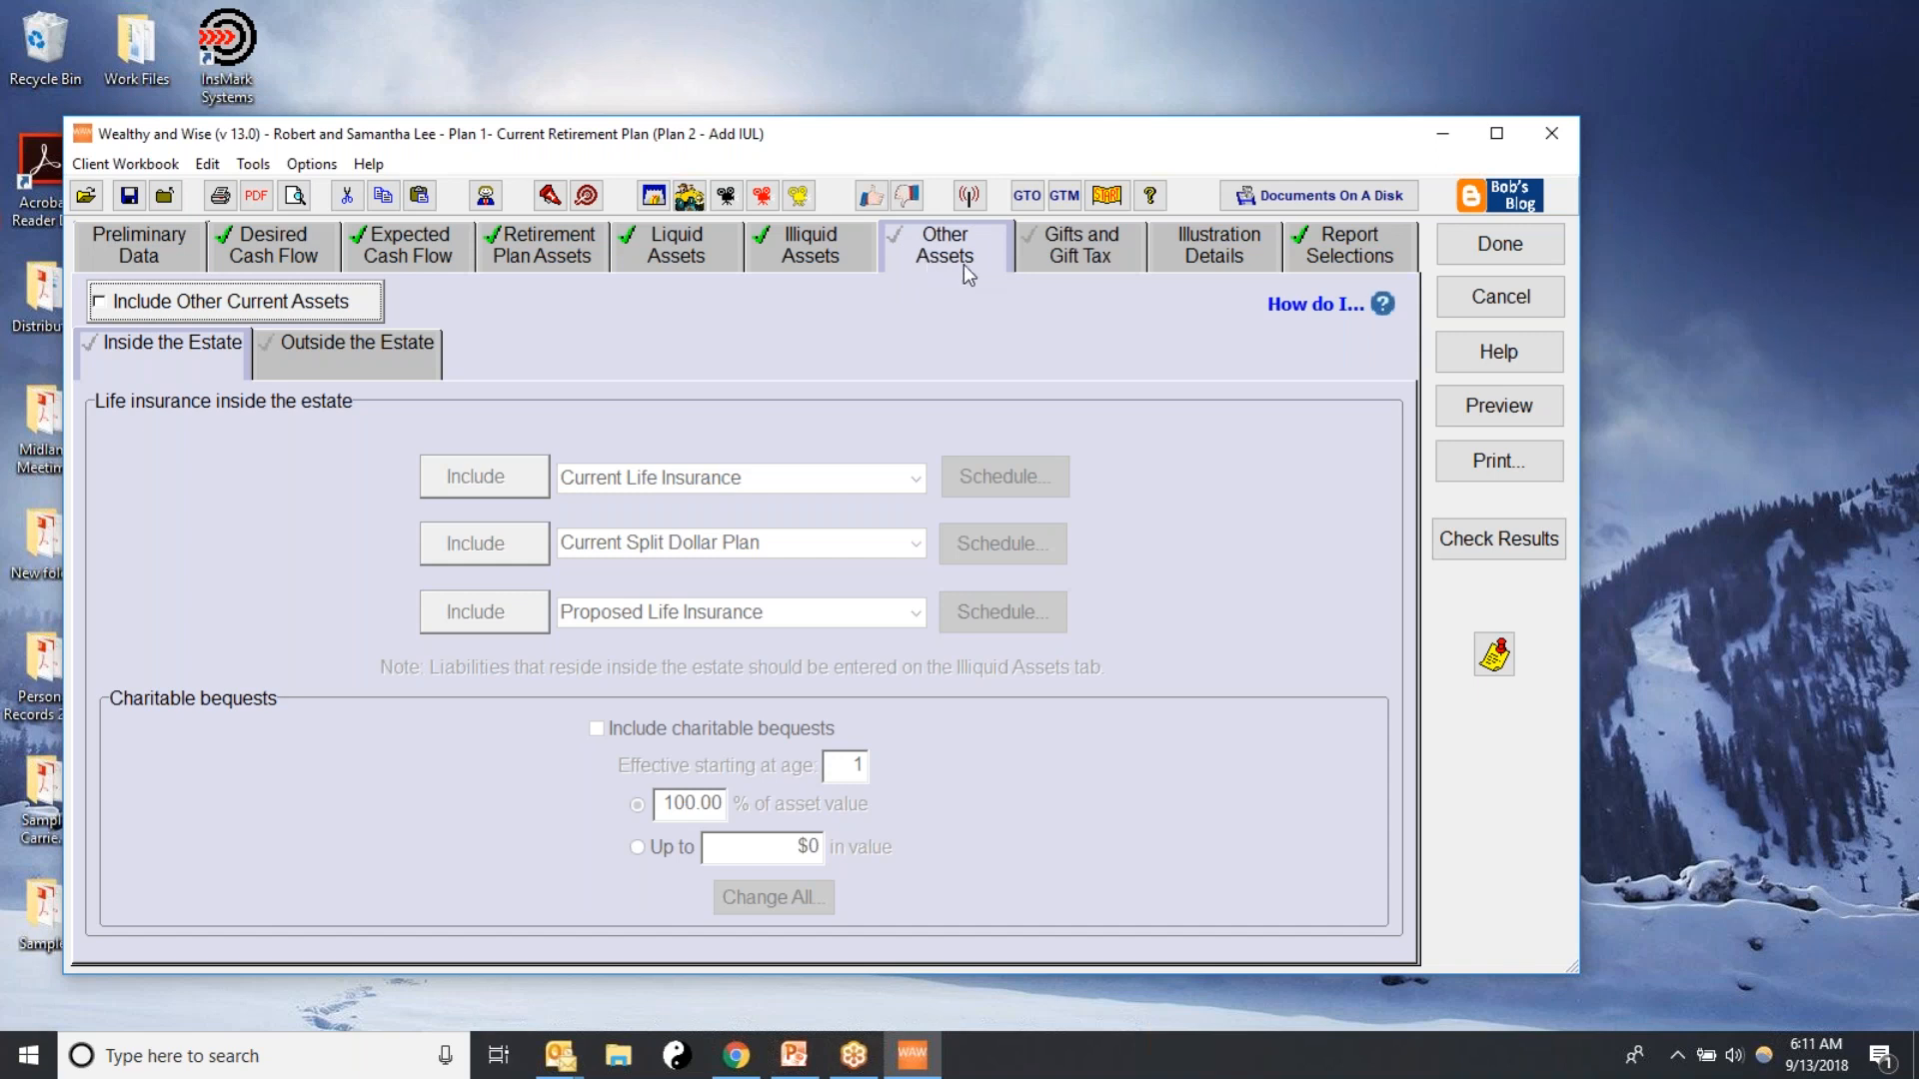
click(100, 303)
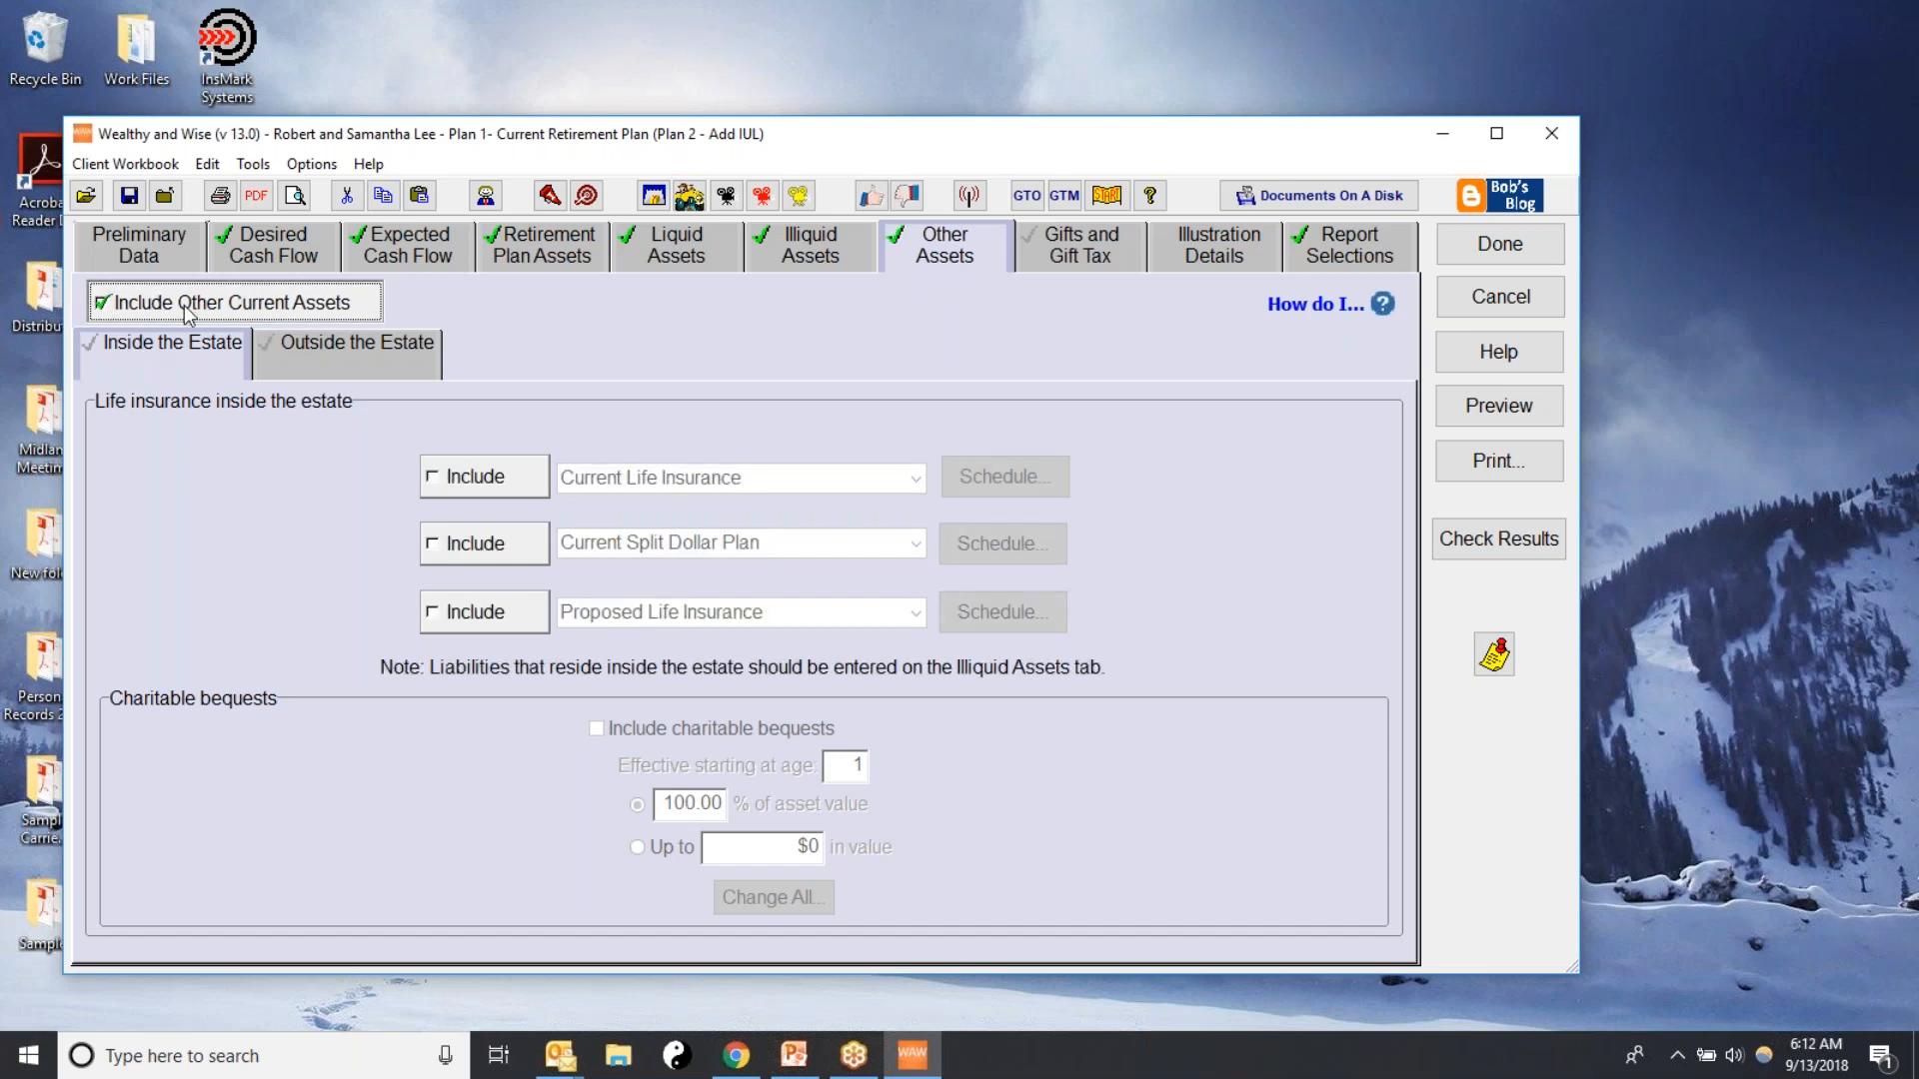
click(332, 358)
click(134, 358)
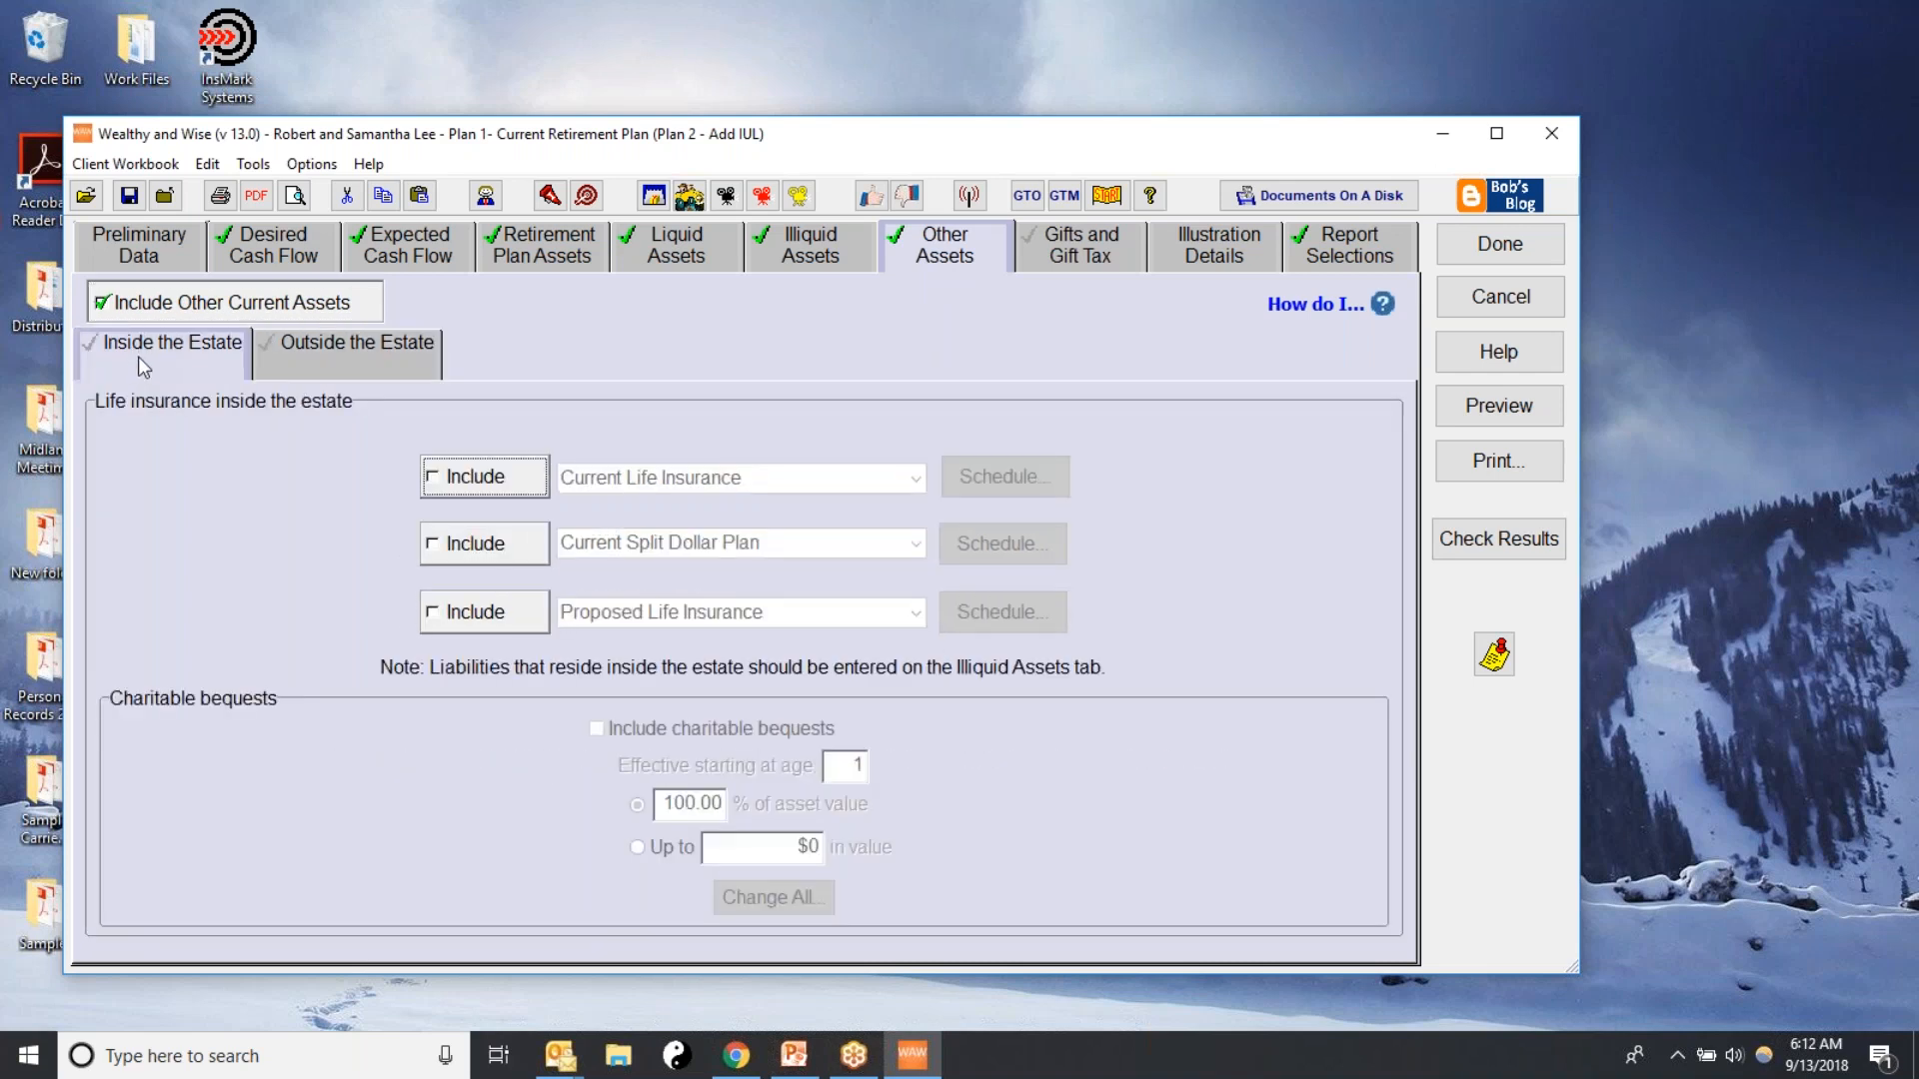
click(437, 478)
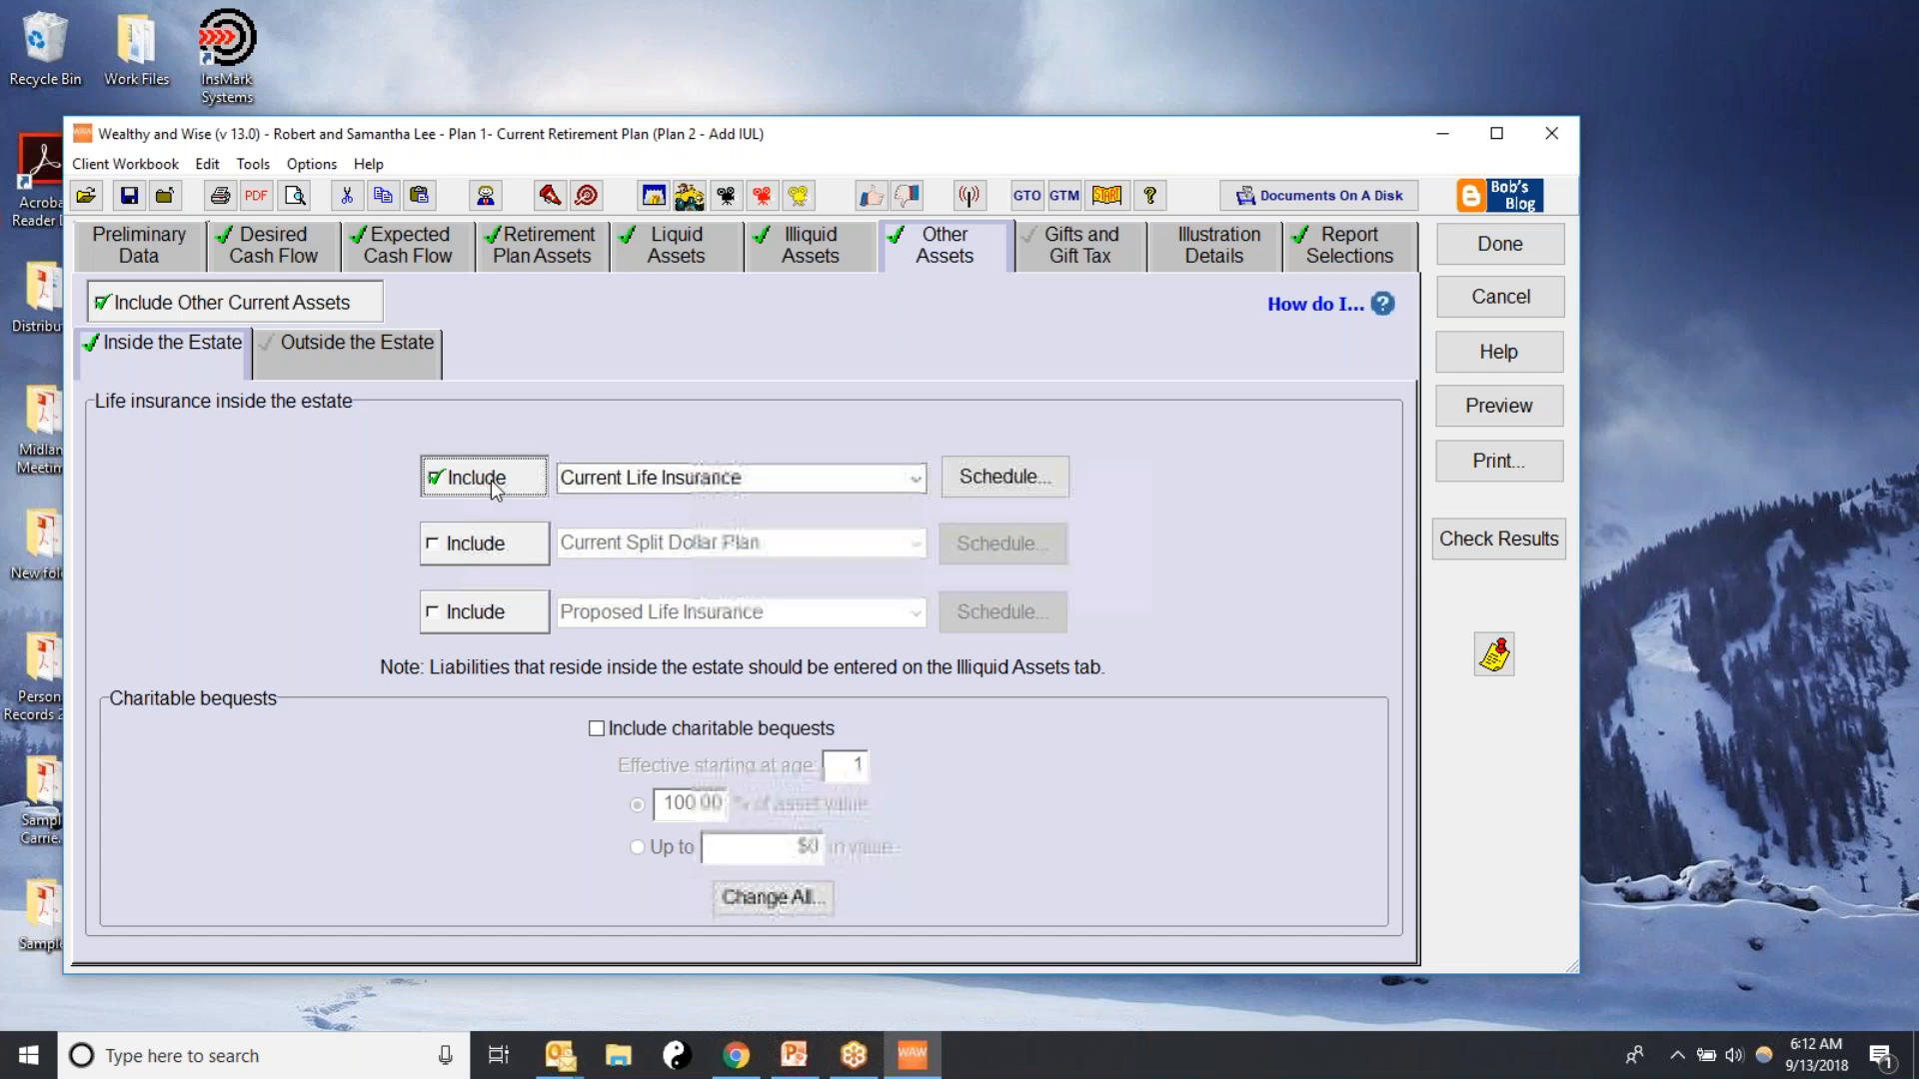
click(915, 480)
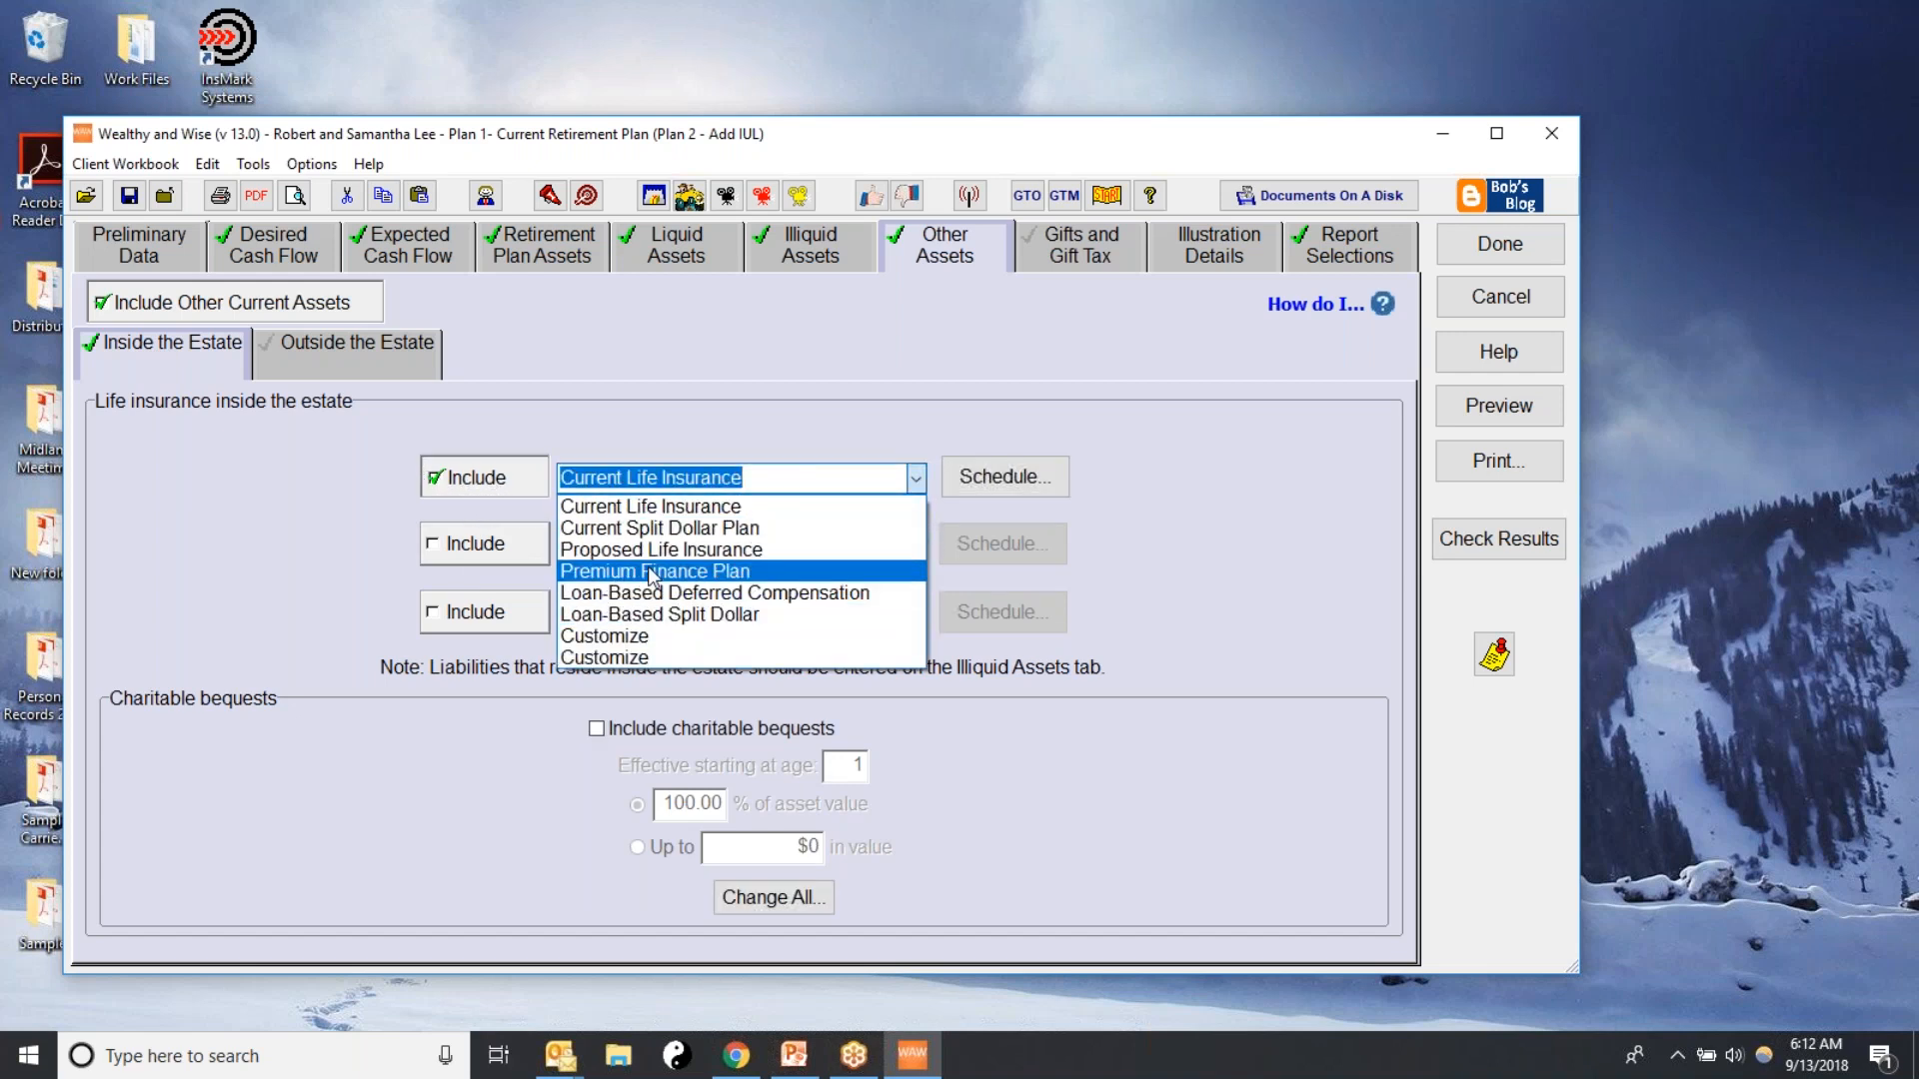
click(680, 550)
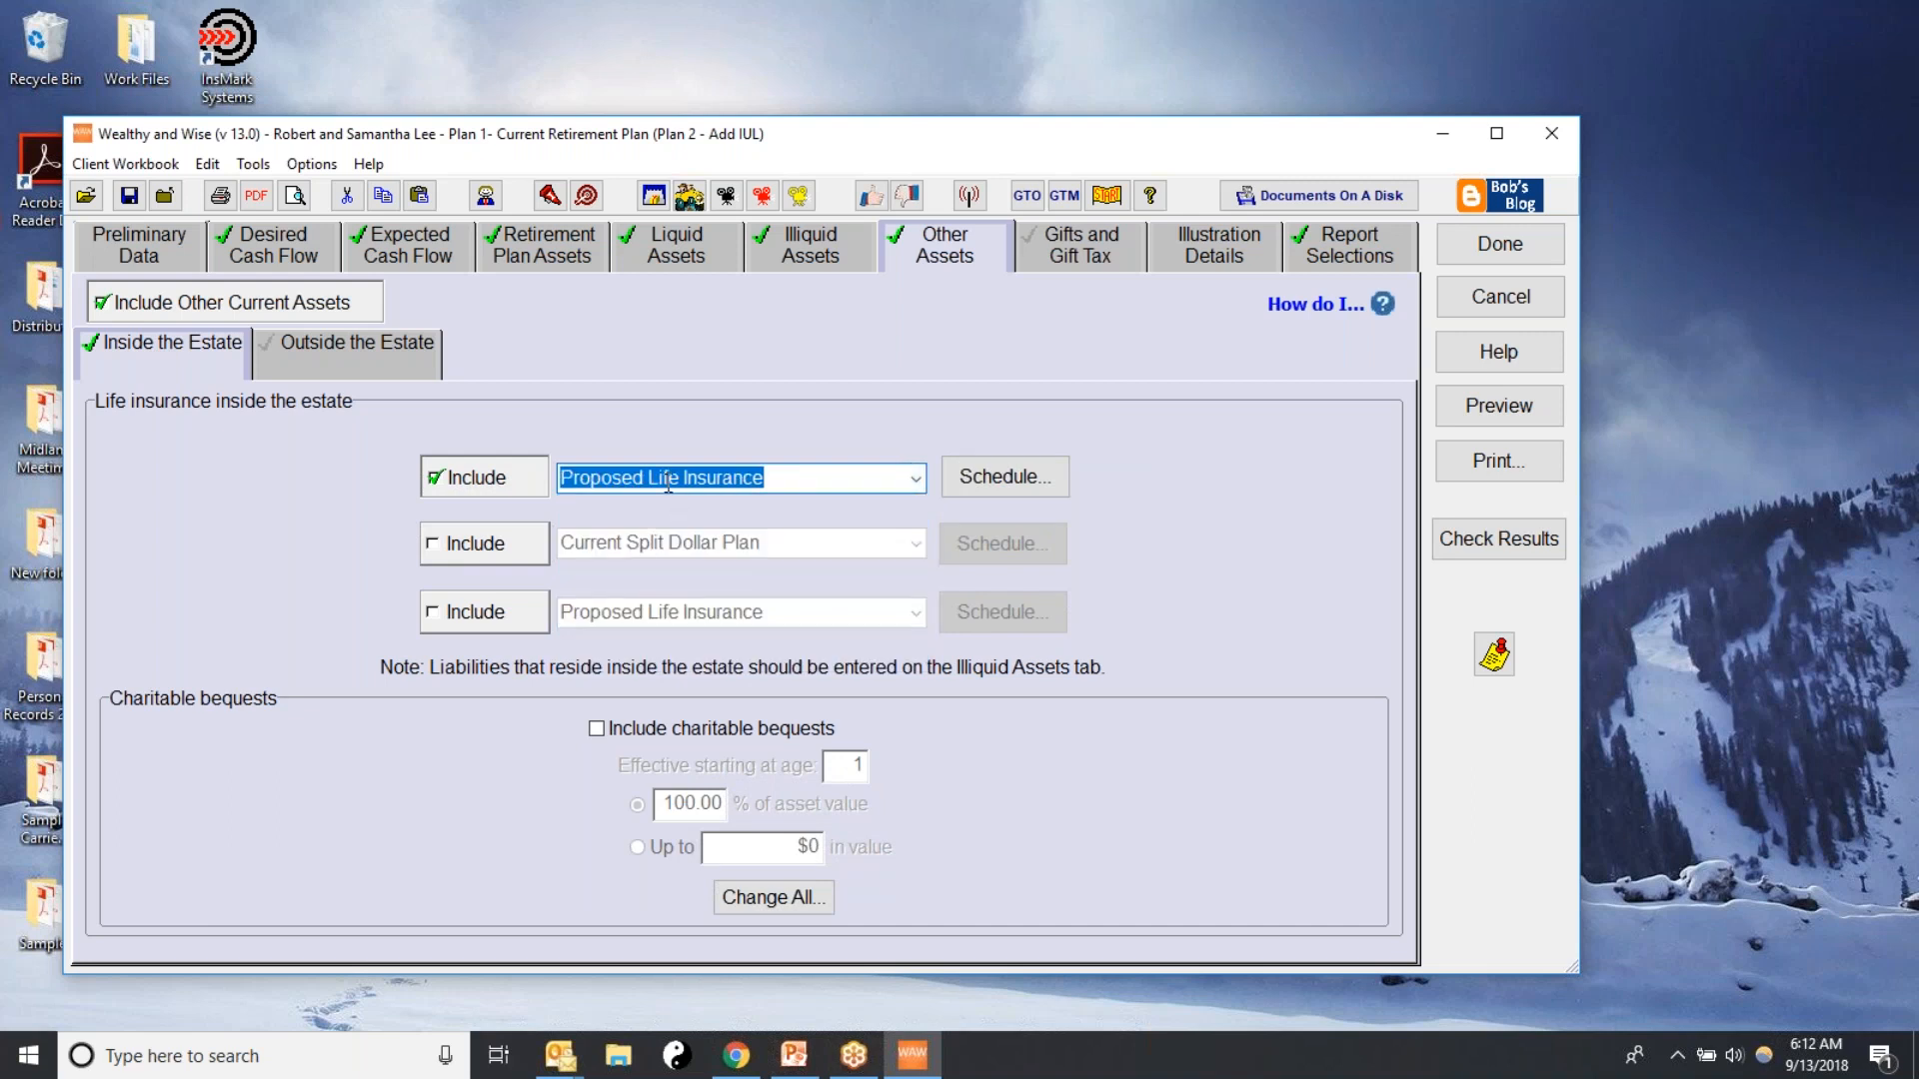
Open the Proposed Life Insurance schedule and bring up the stored source data available for import
click(966, 482)
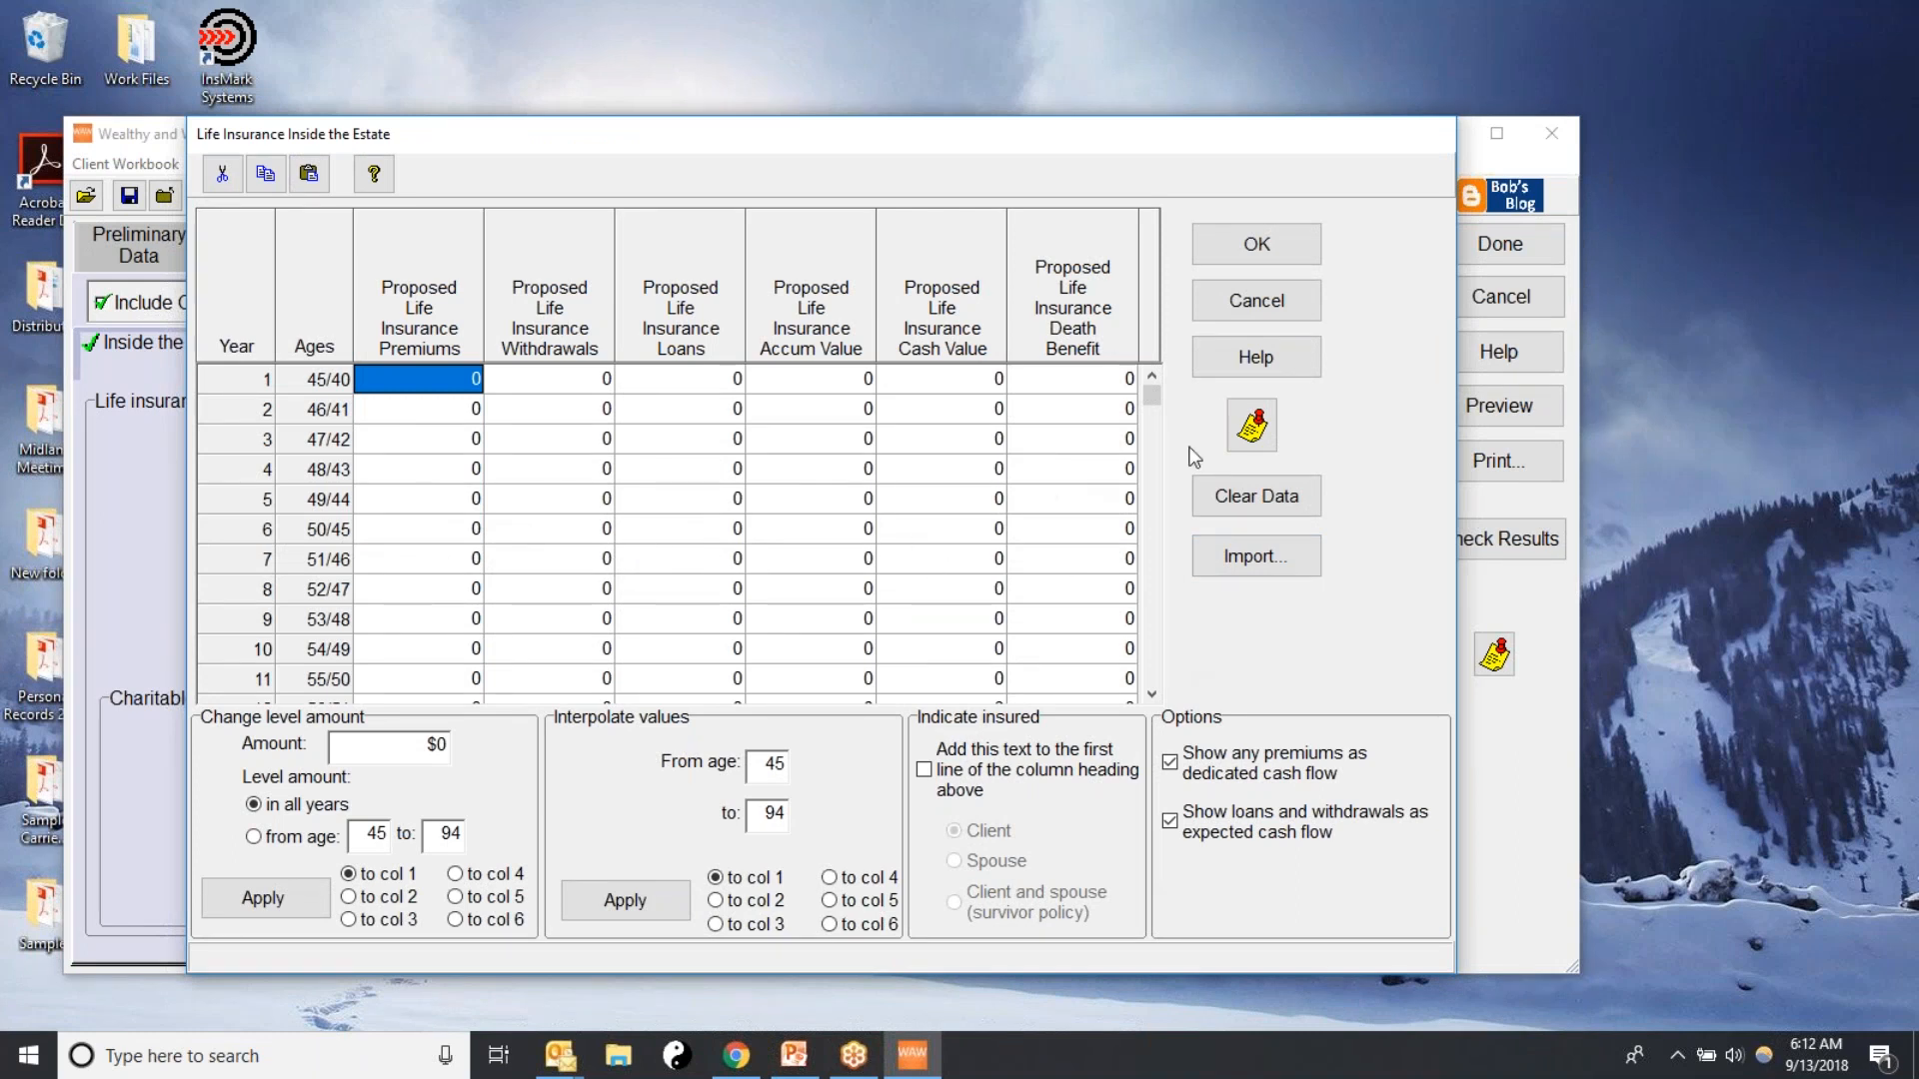
mouse_move(1149, 399)
mouse_down()
mouse_move(1131, 674)
mouse_move(1159, 392)
mouse_up()
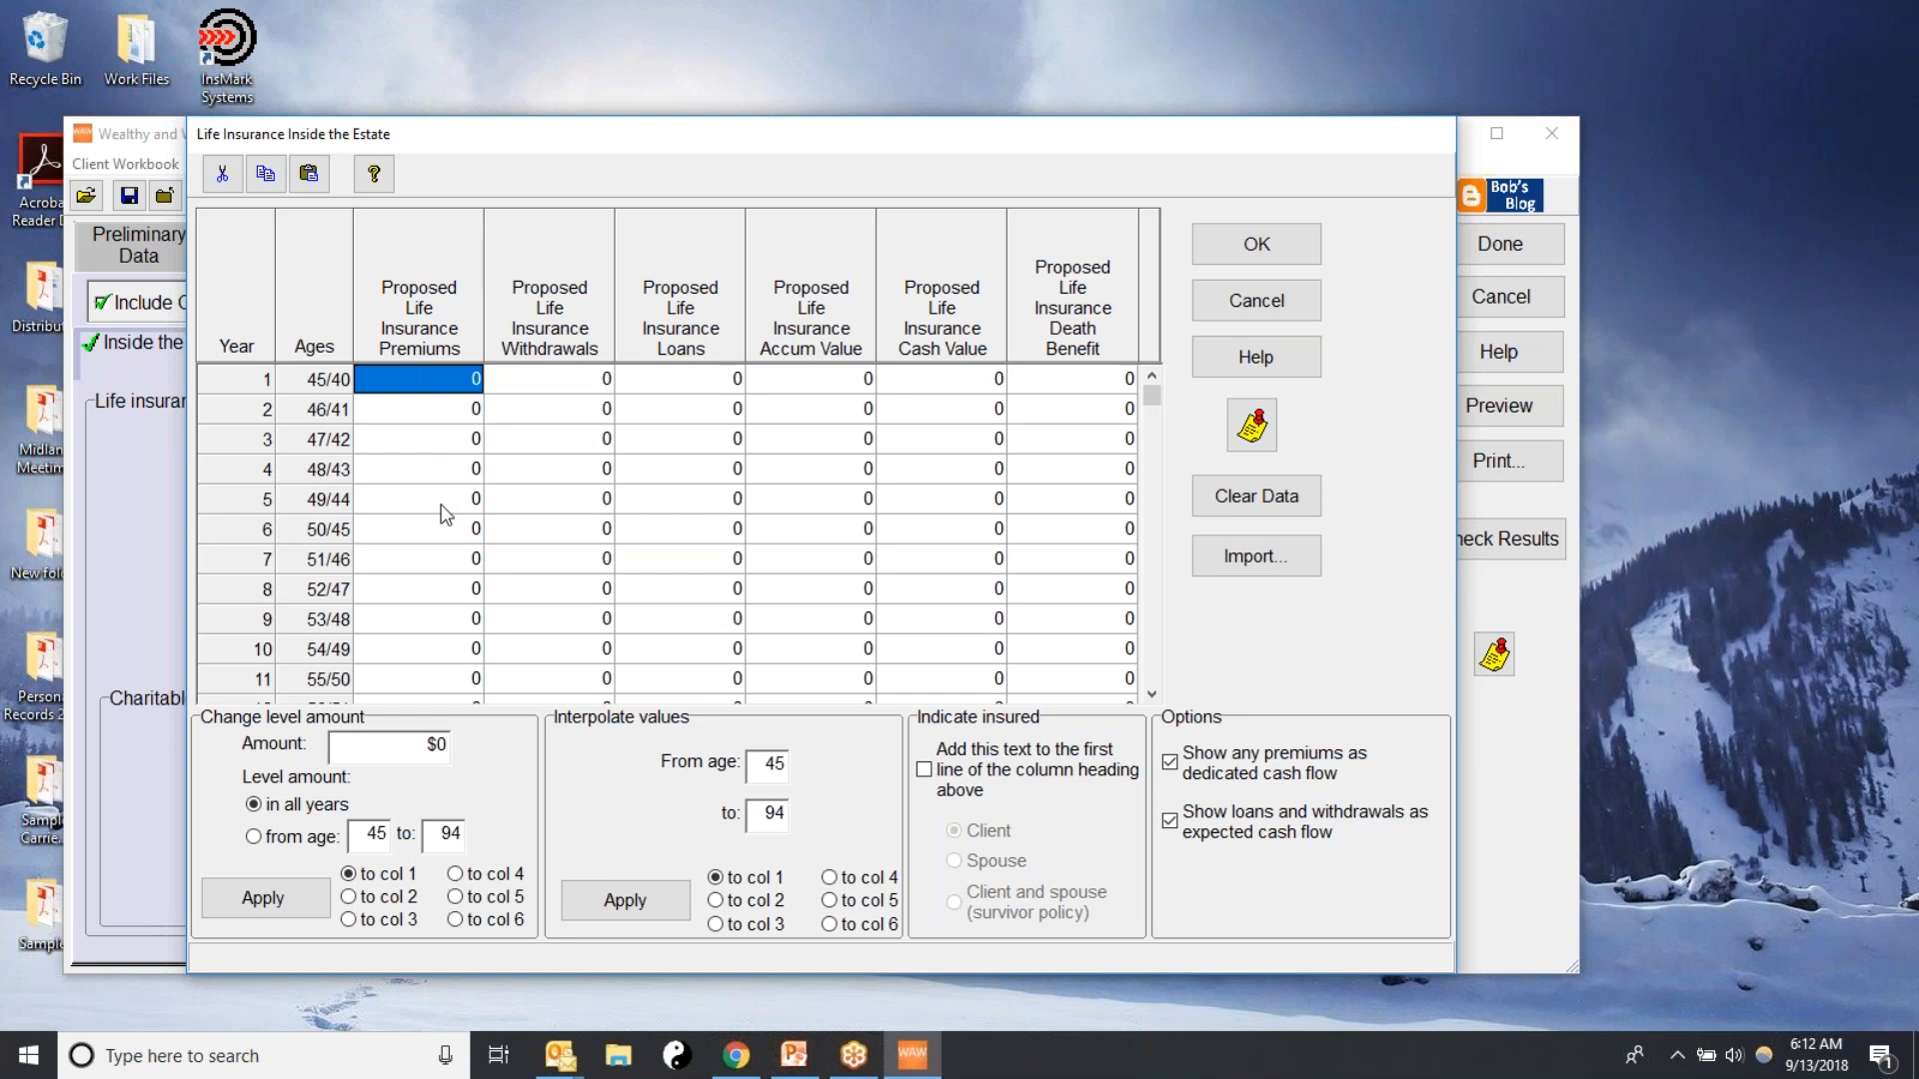
click(1219, 564)
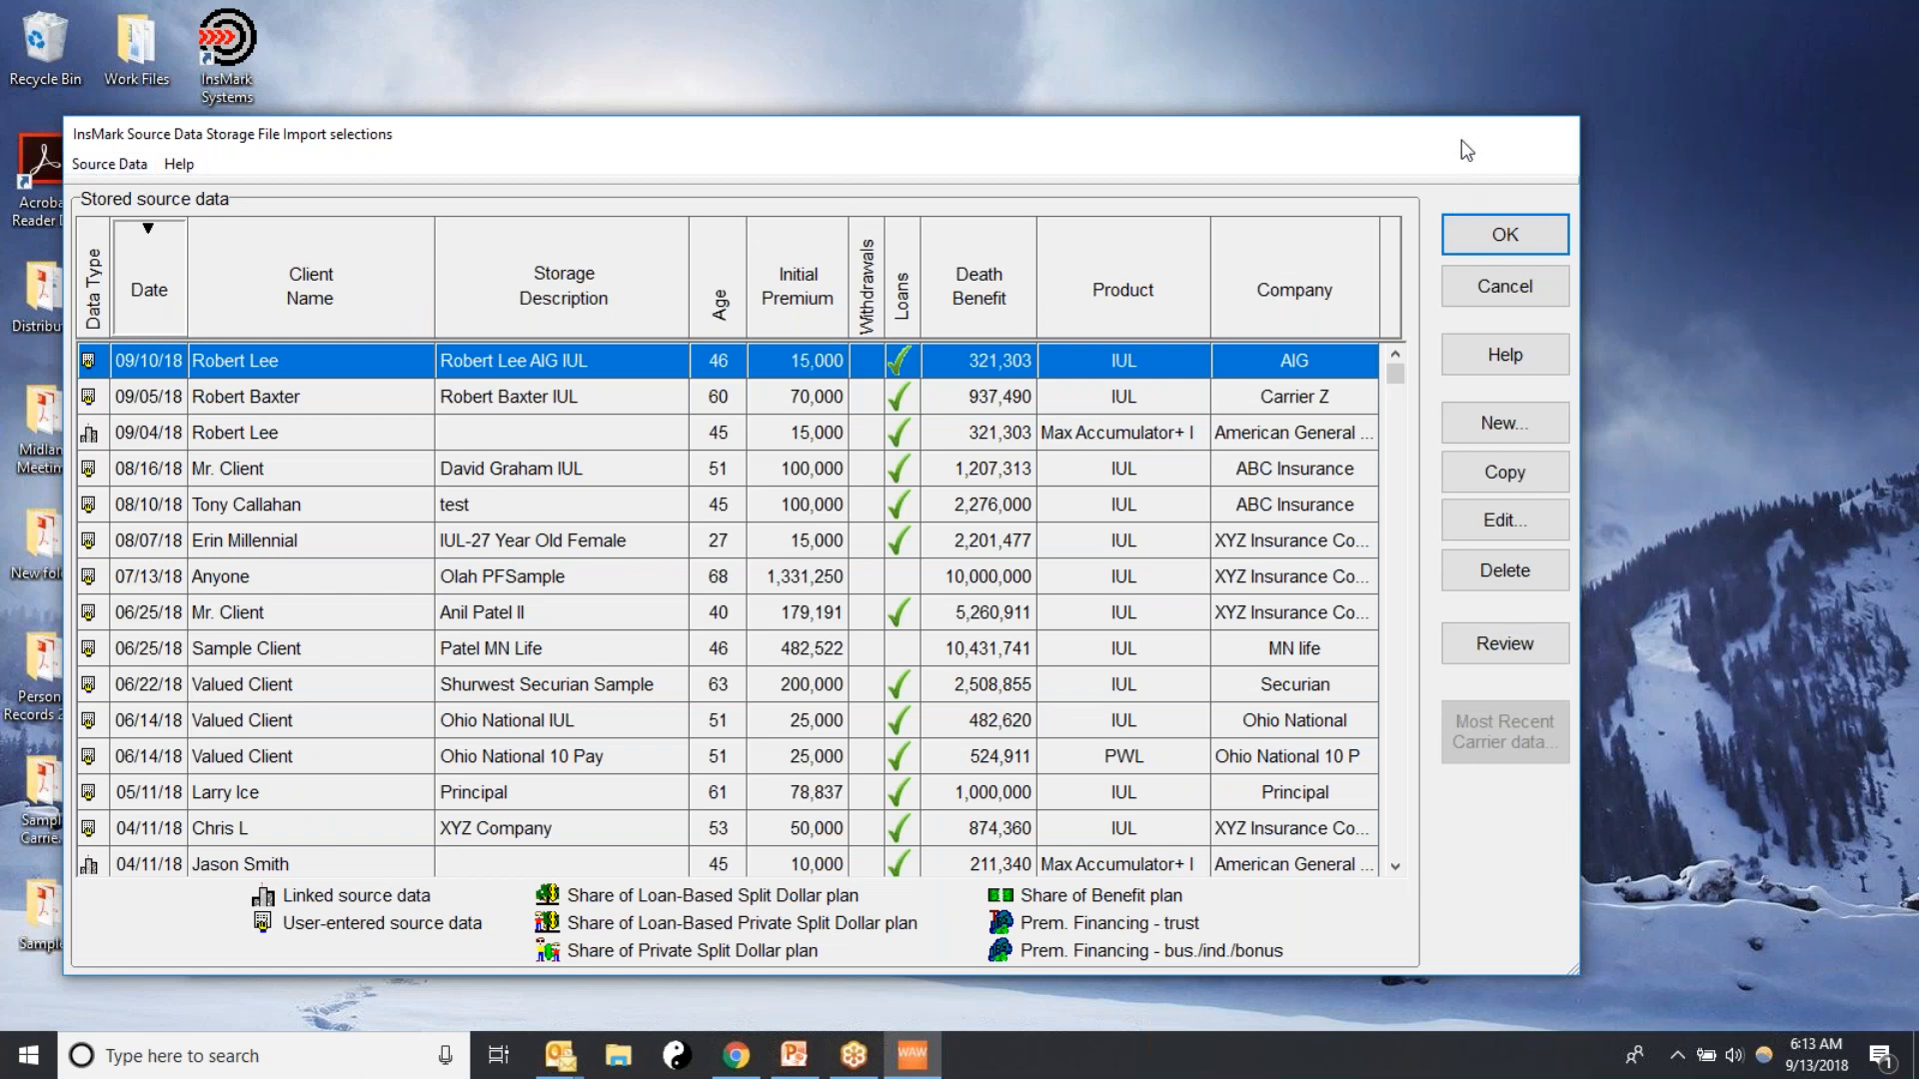
drag(1461, 140, 1517, 729)
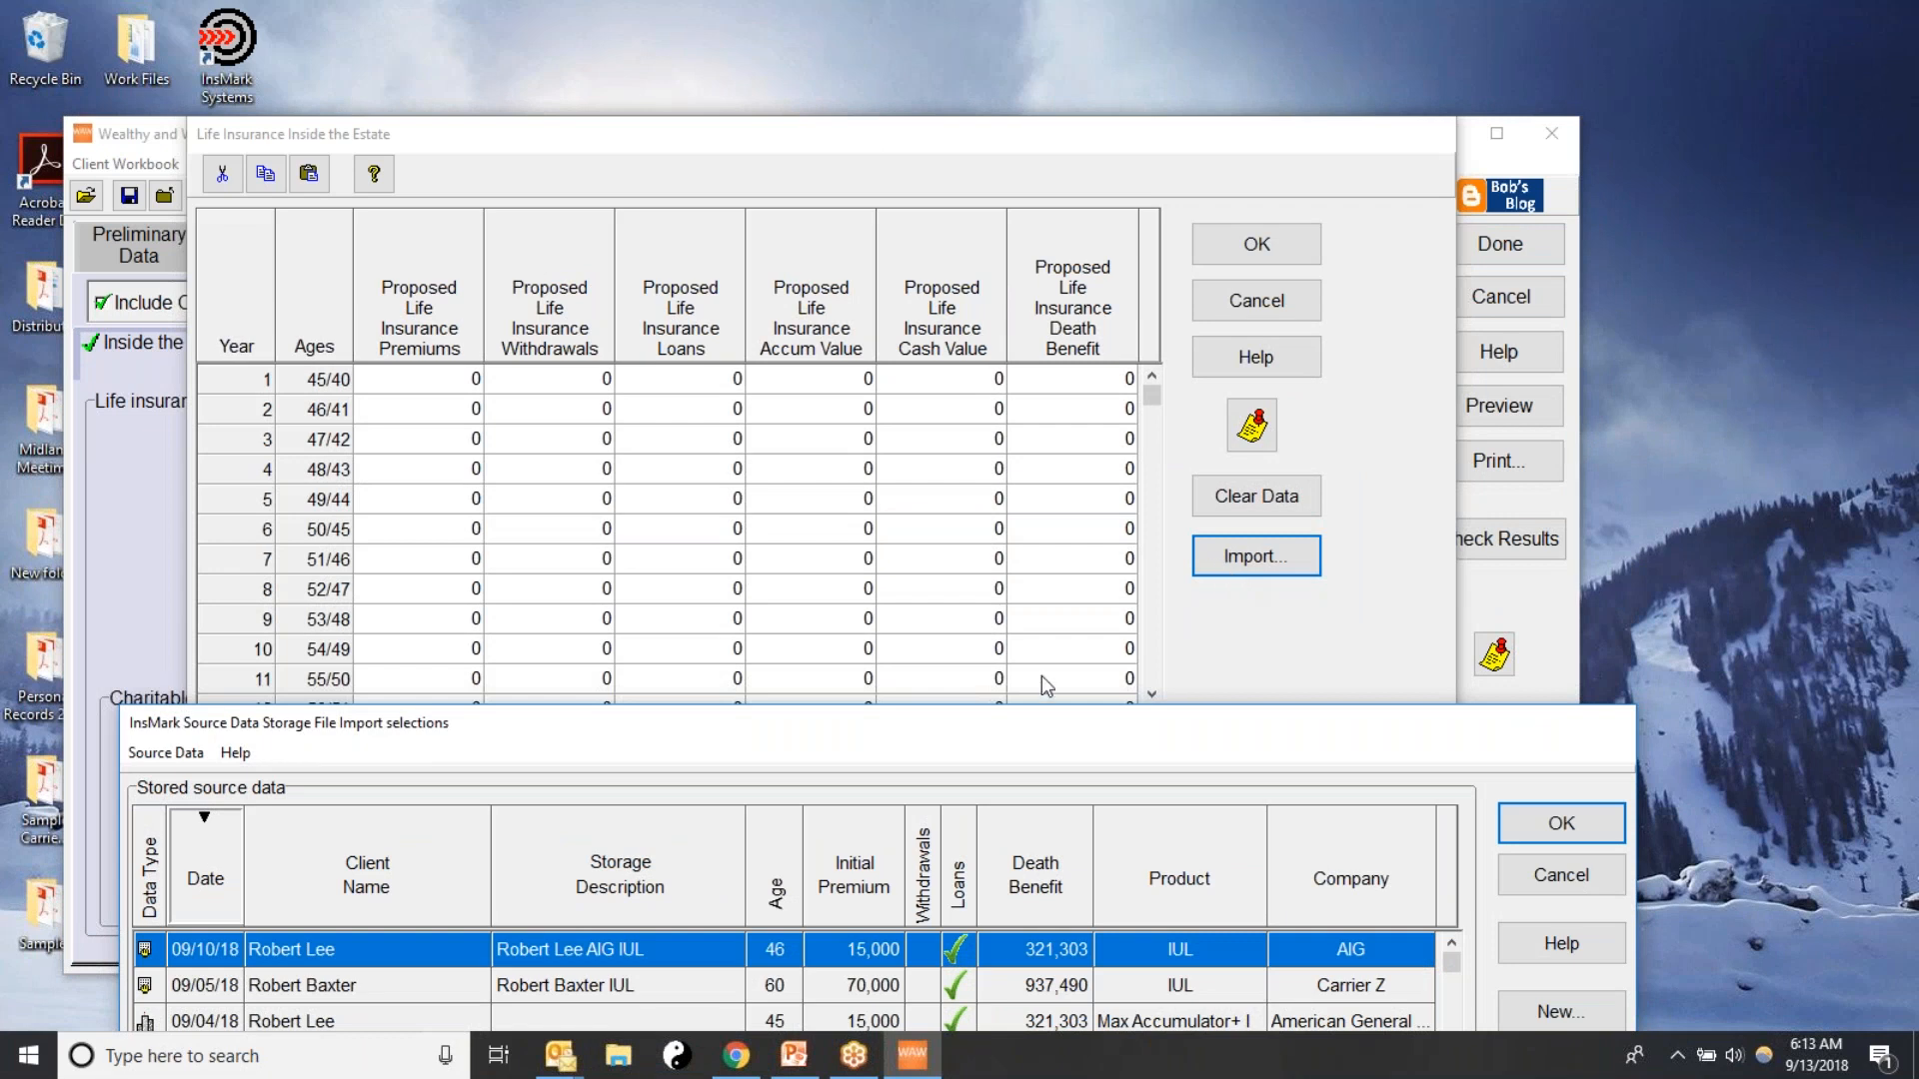
drag(1006, 732, 1030, 138)
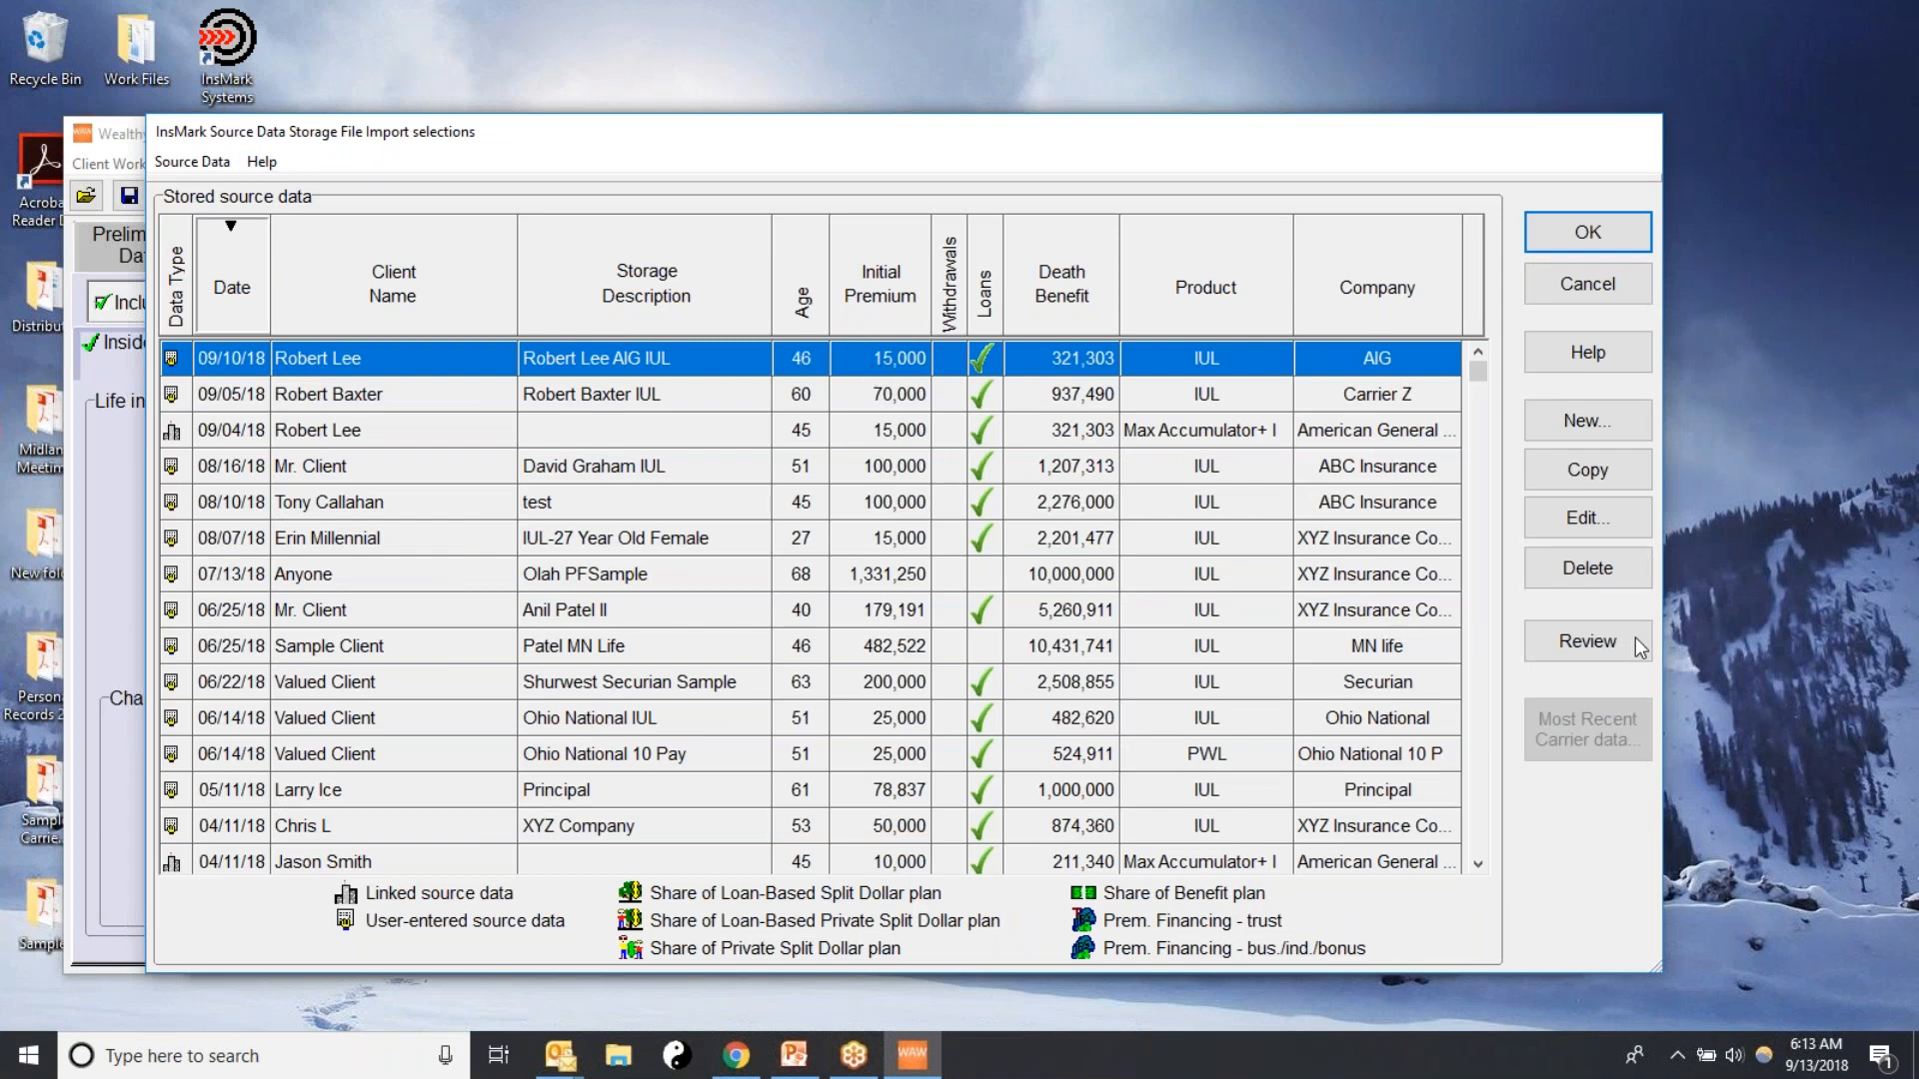
Review the yearly premiums, loans and values of the AIG IUL source data dated 09/10/18
click(1613, 664)
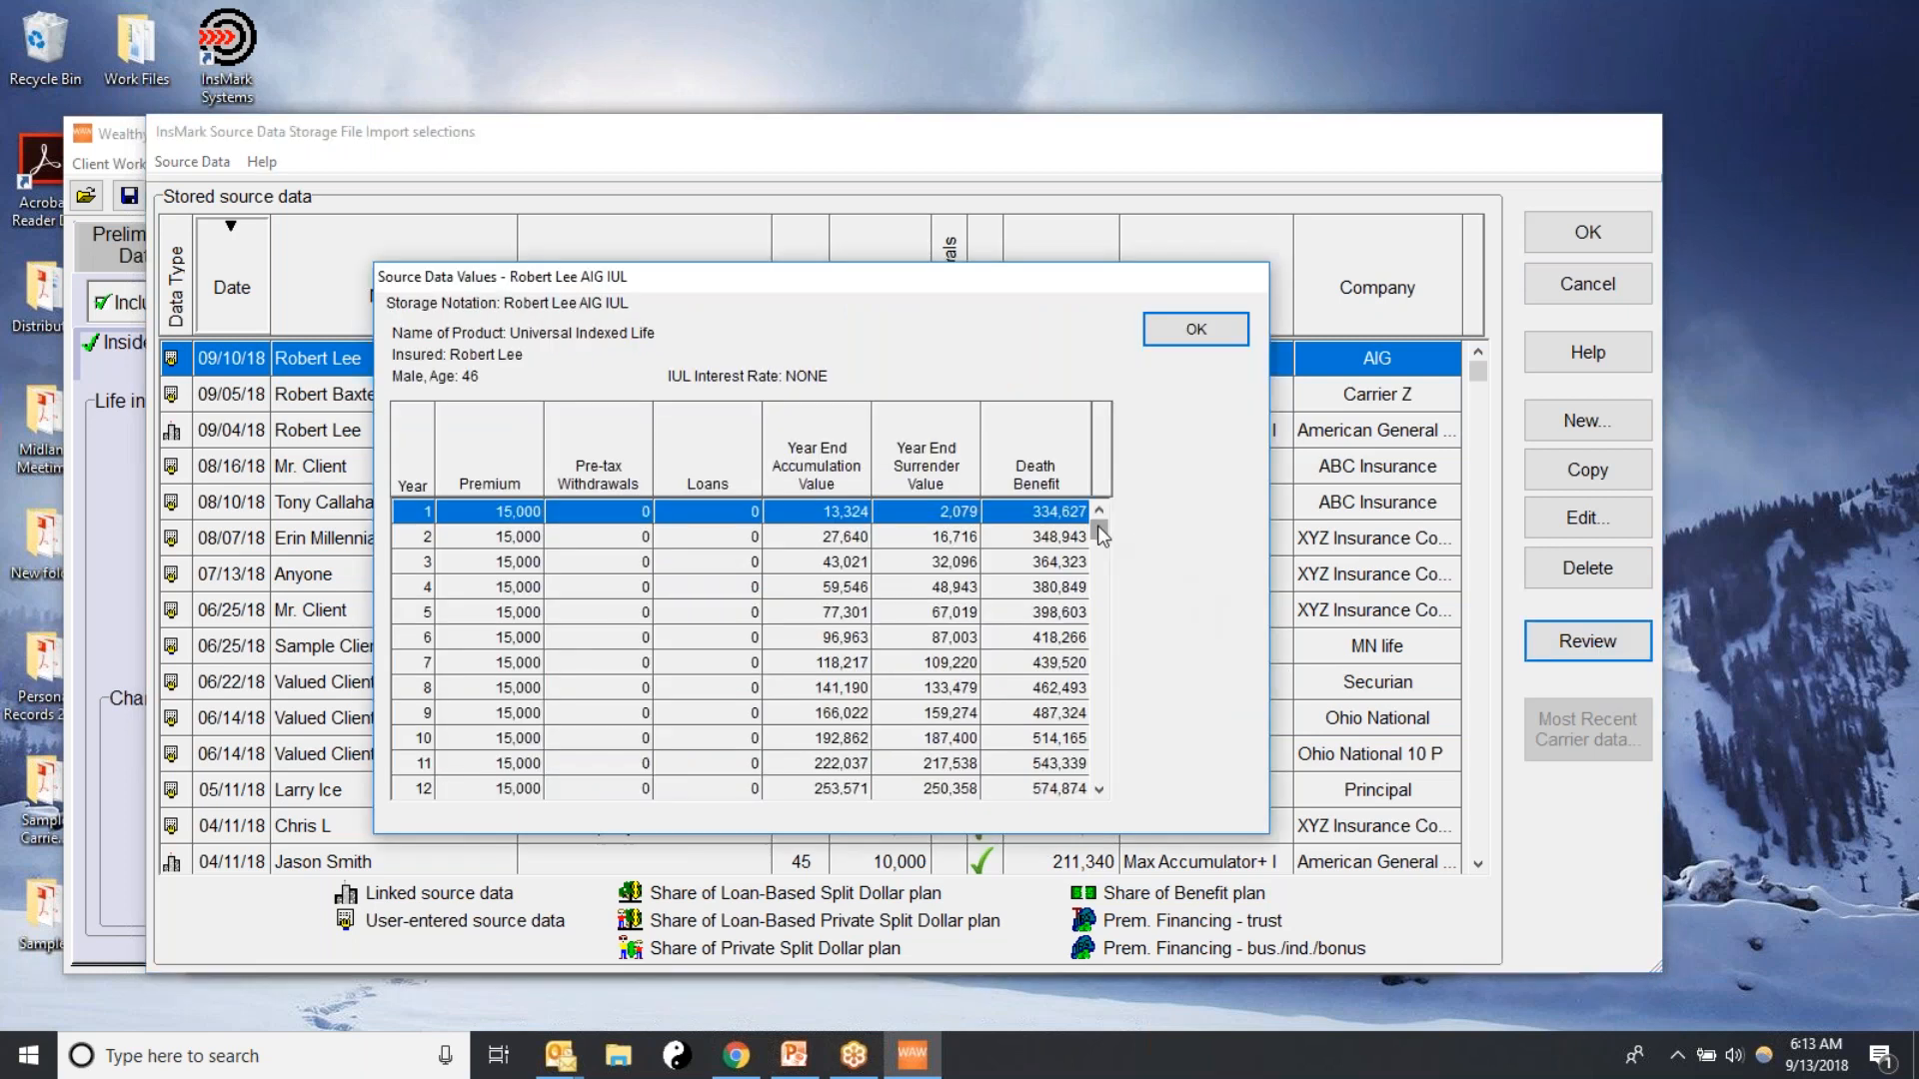
drag(1097, 526, 1090, 598)
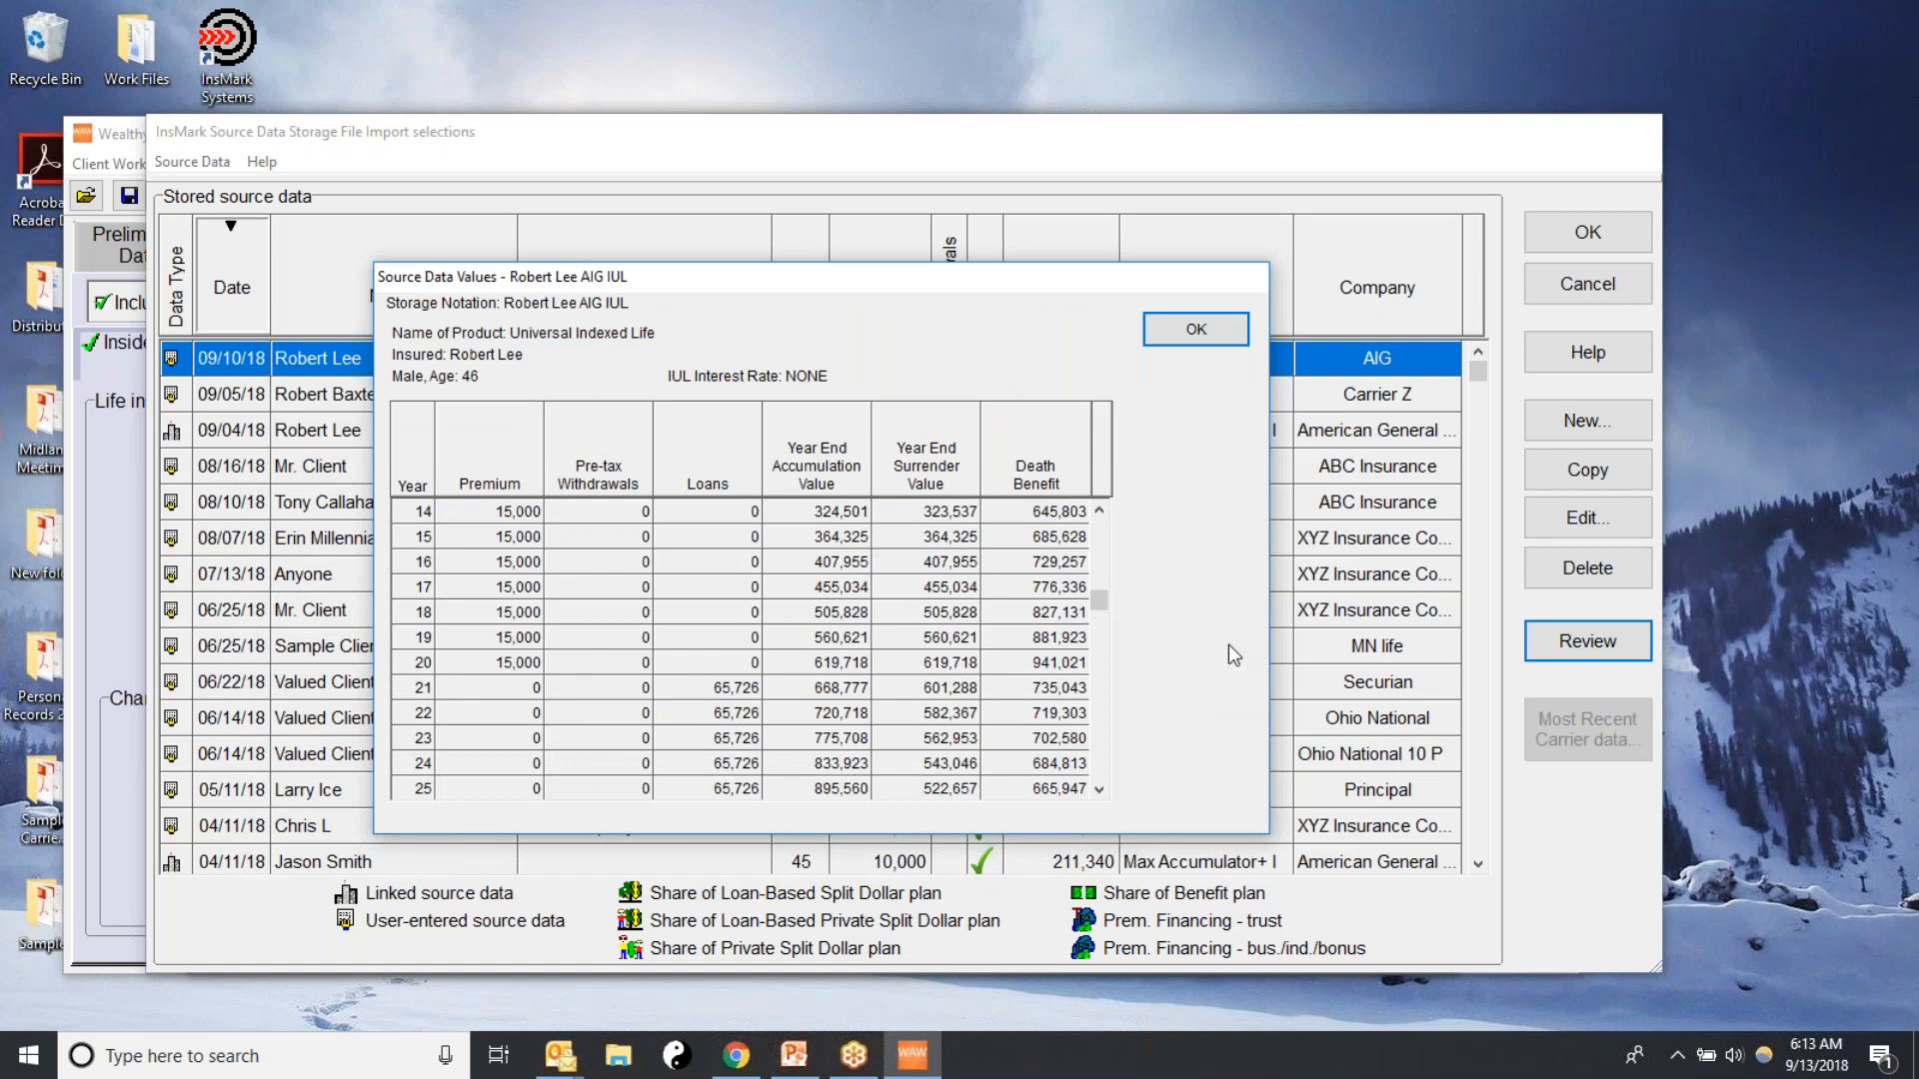
drag(1103, 609, 1103, 546)
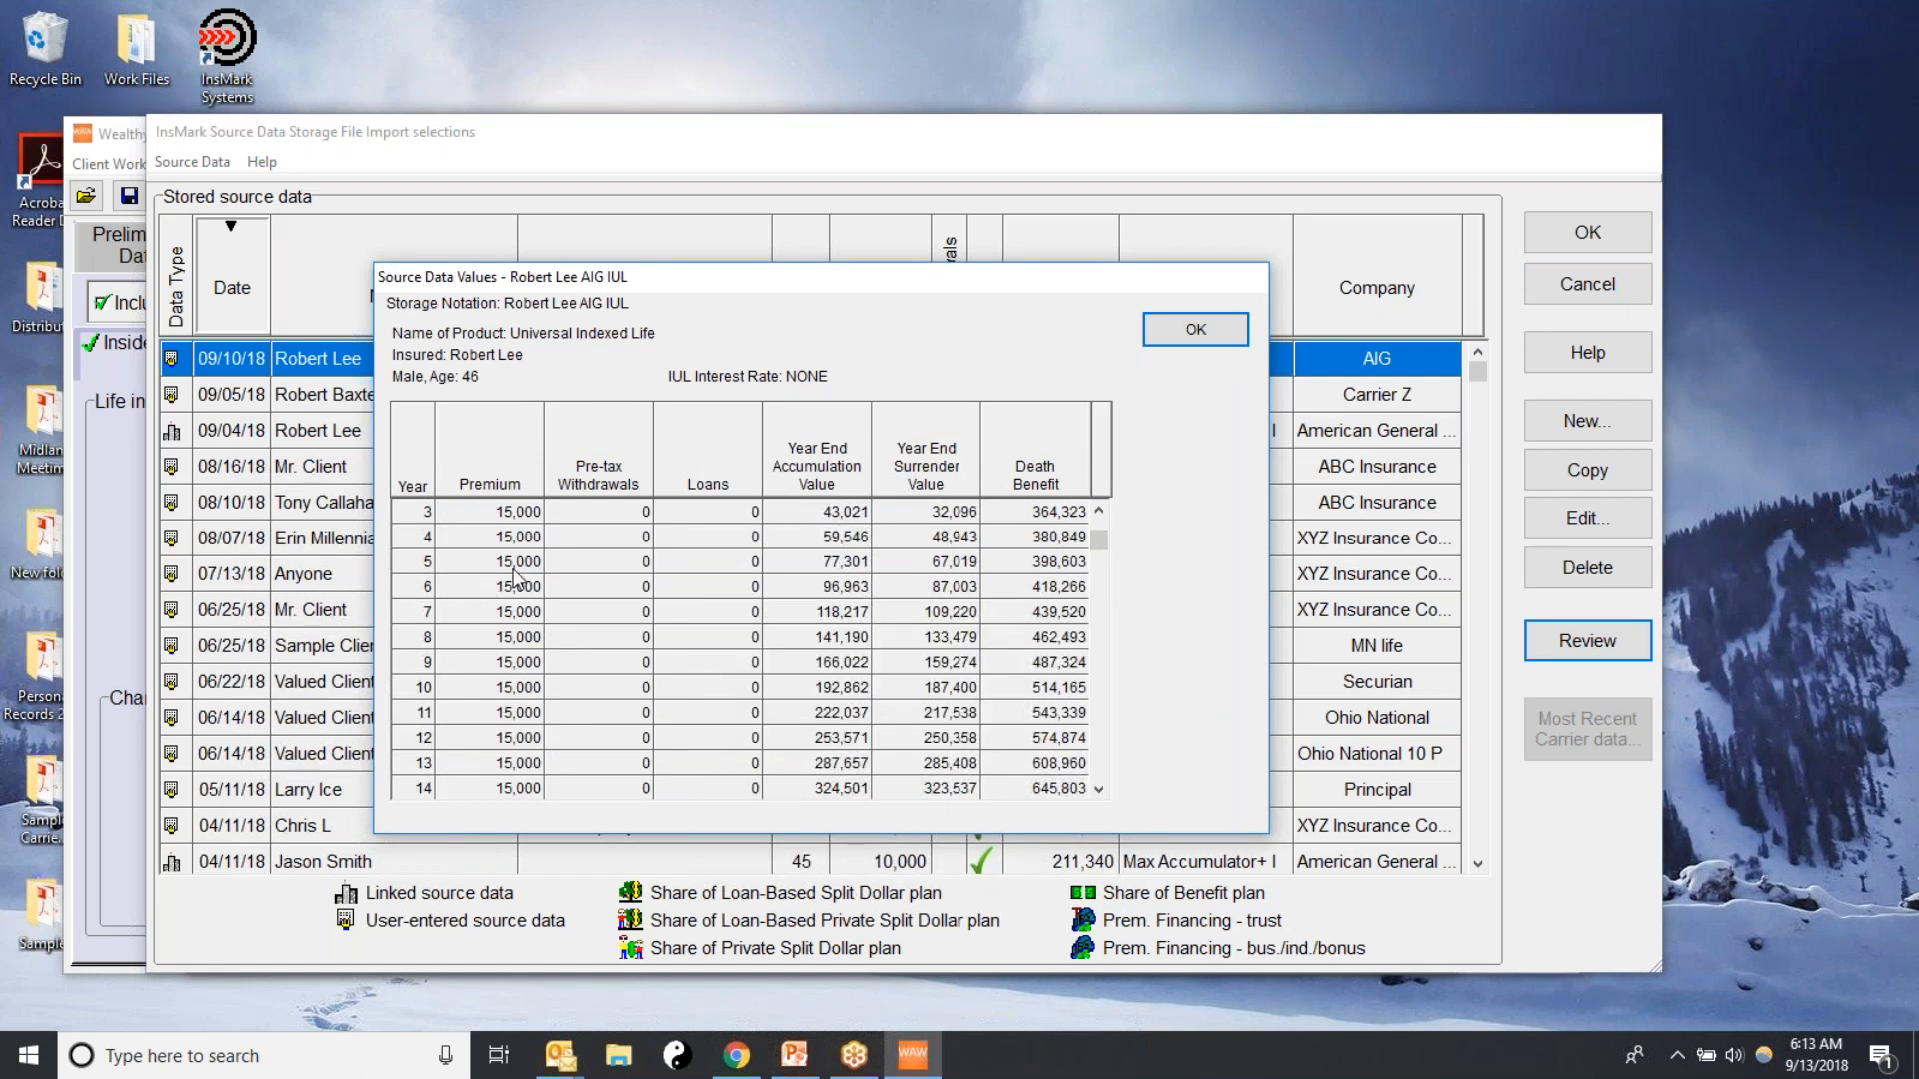
click(1173, 330)
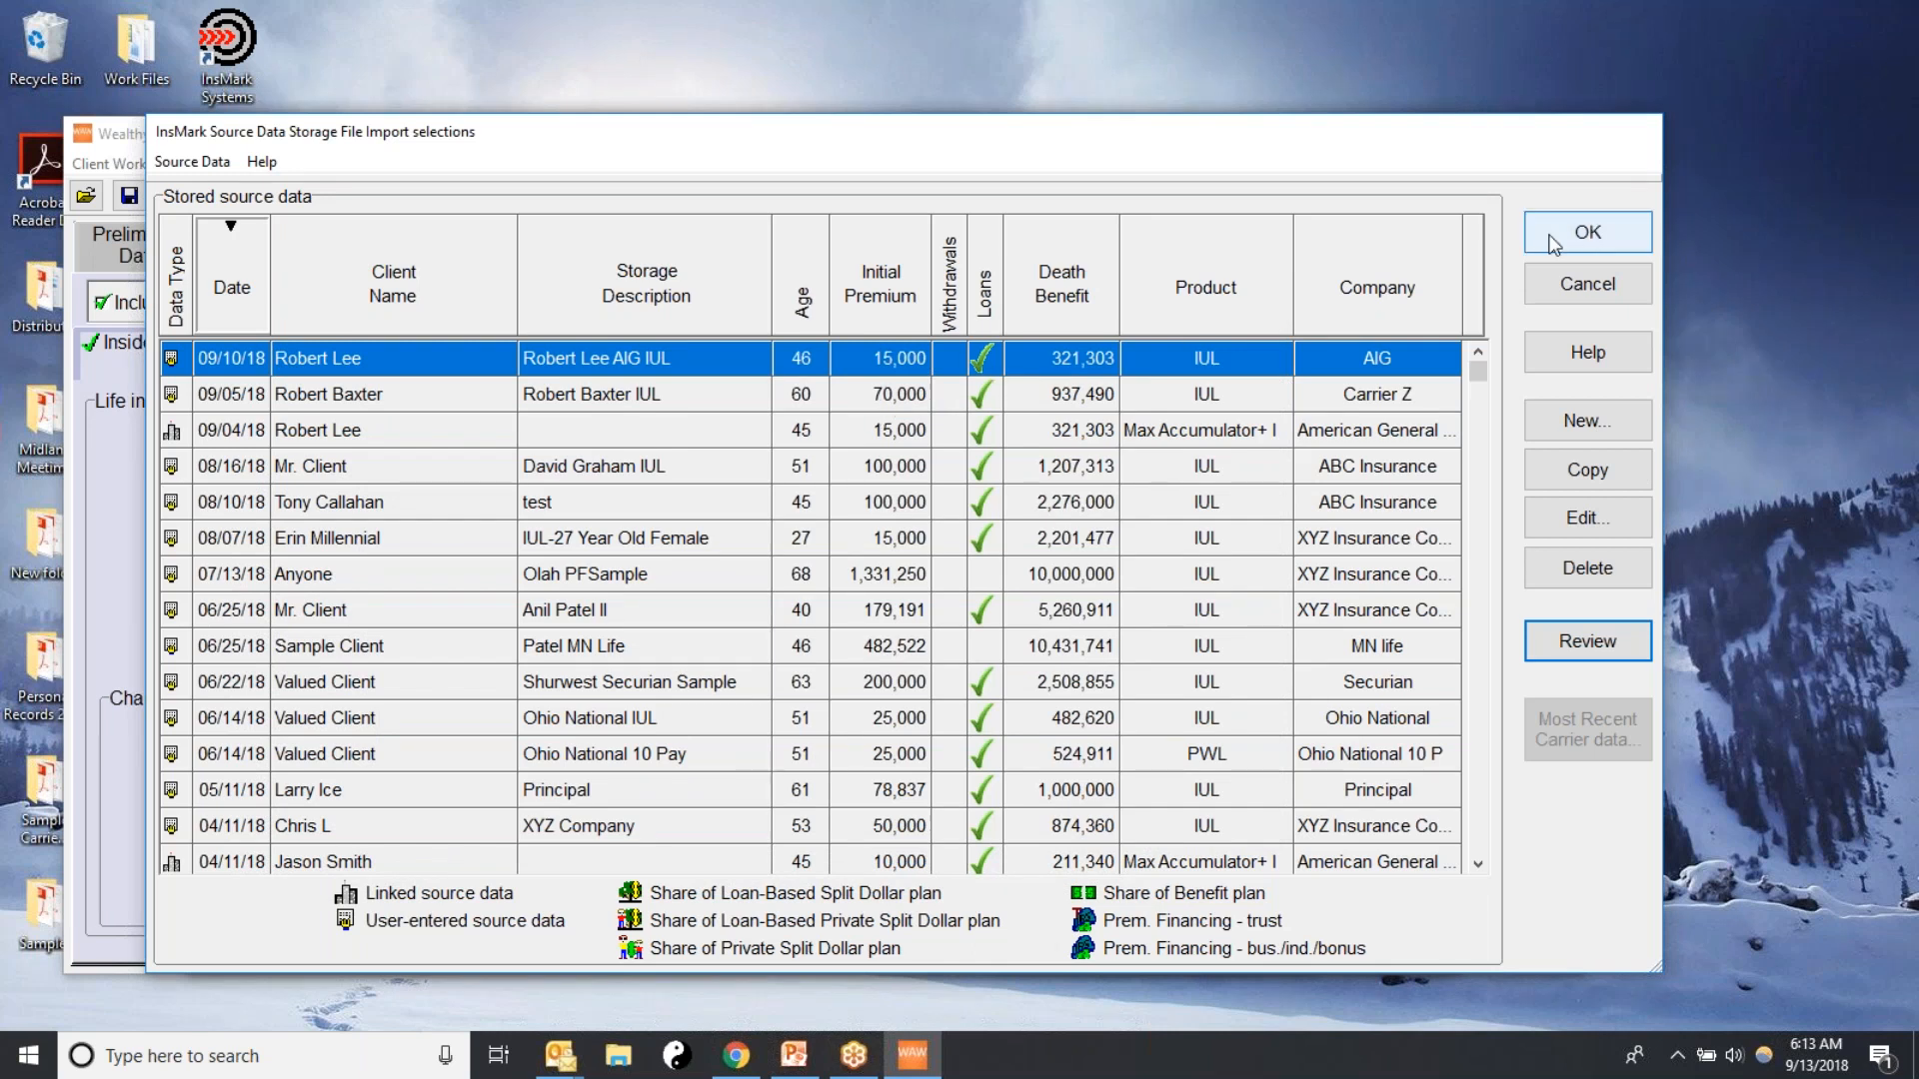
Import the 09/10/18 AIG IUL source data into the life insurance schedule, look through its years and accept it
click(1076, 360)
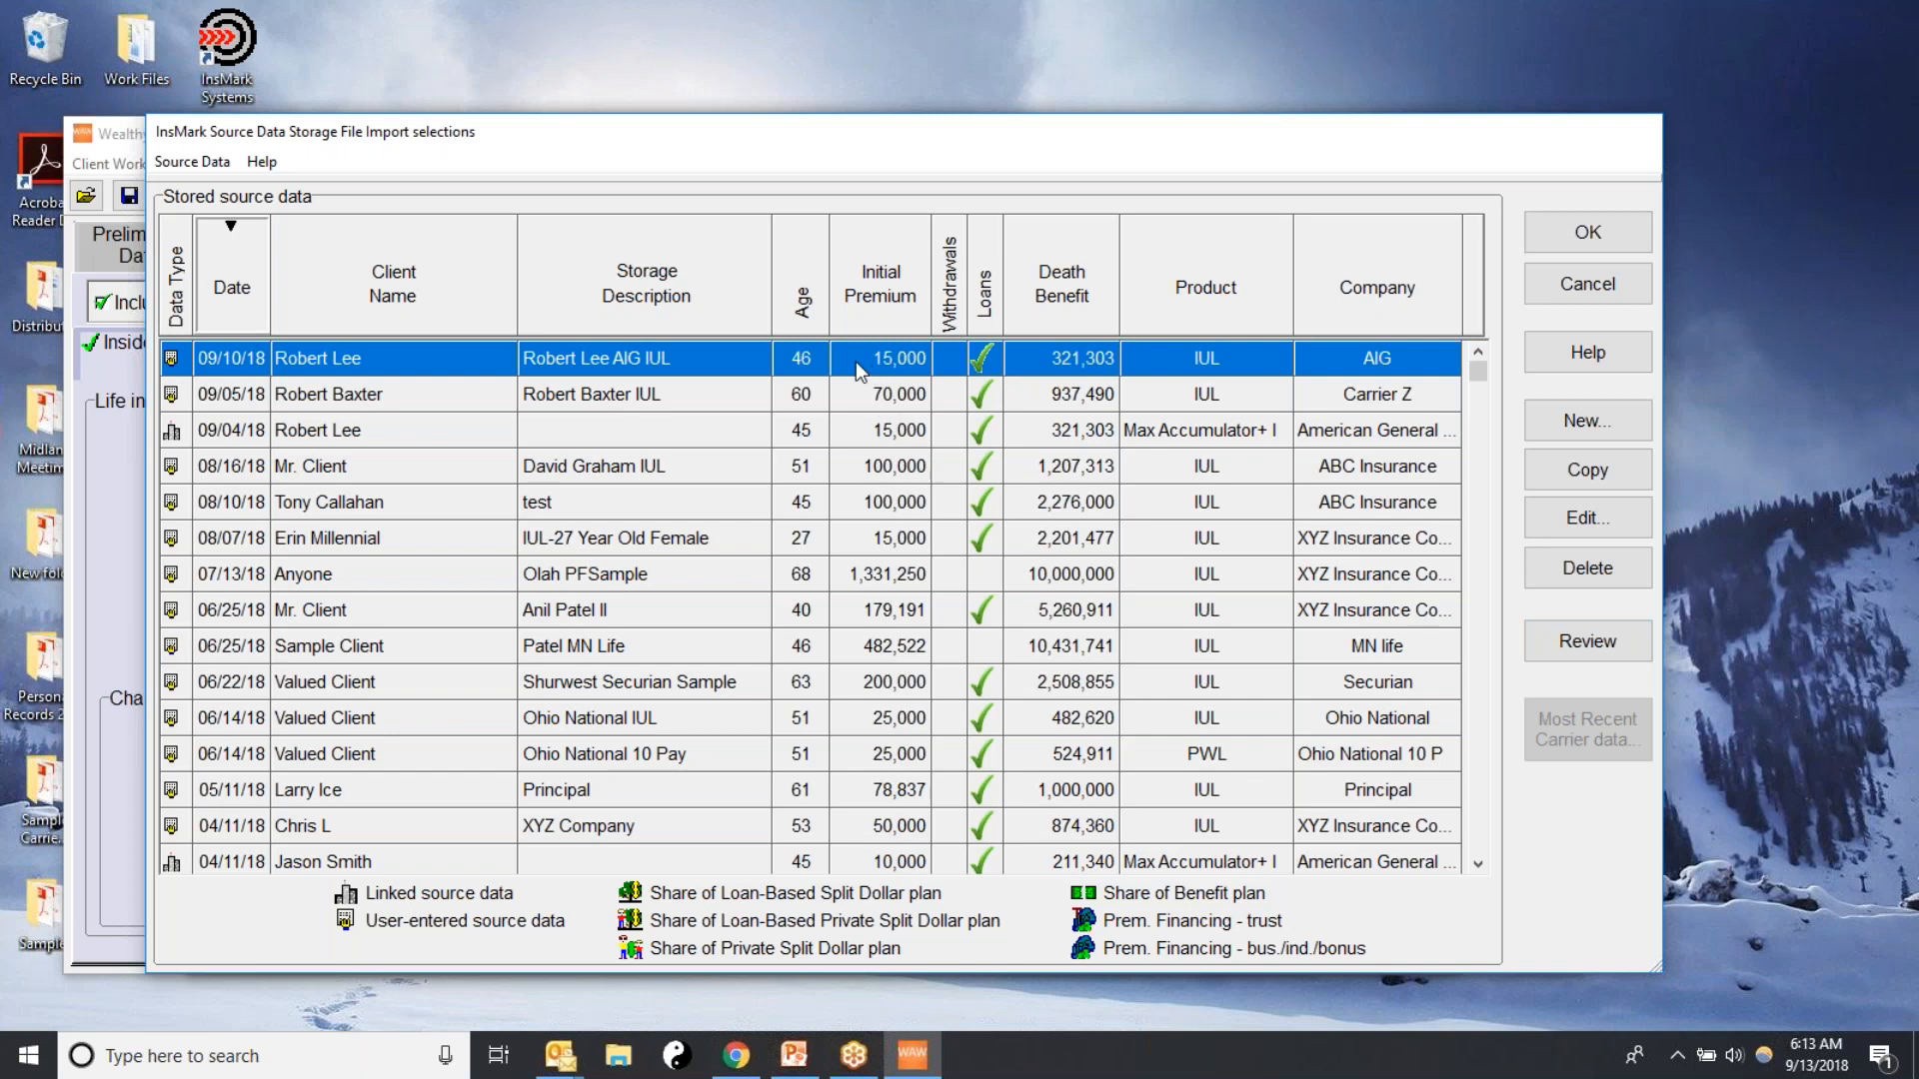
click(1577, 243)
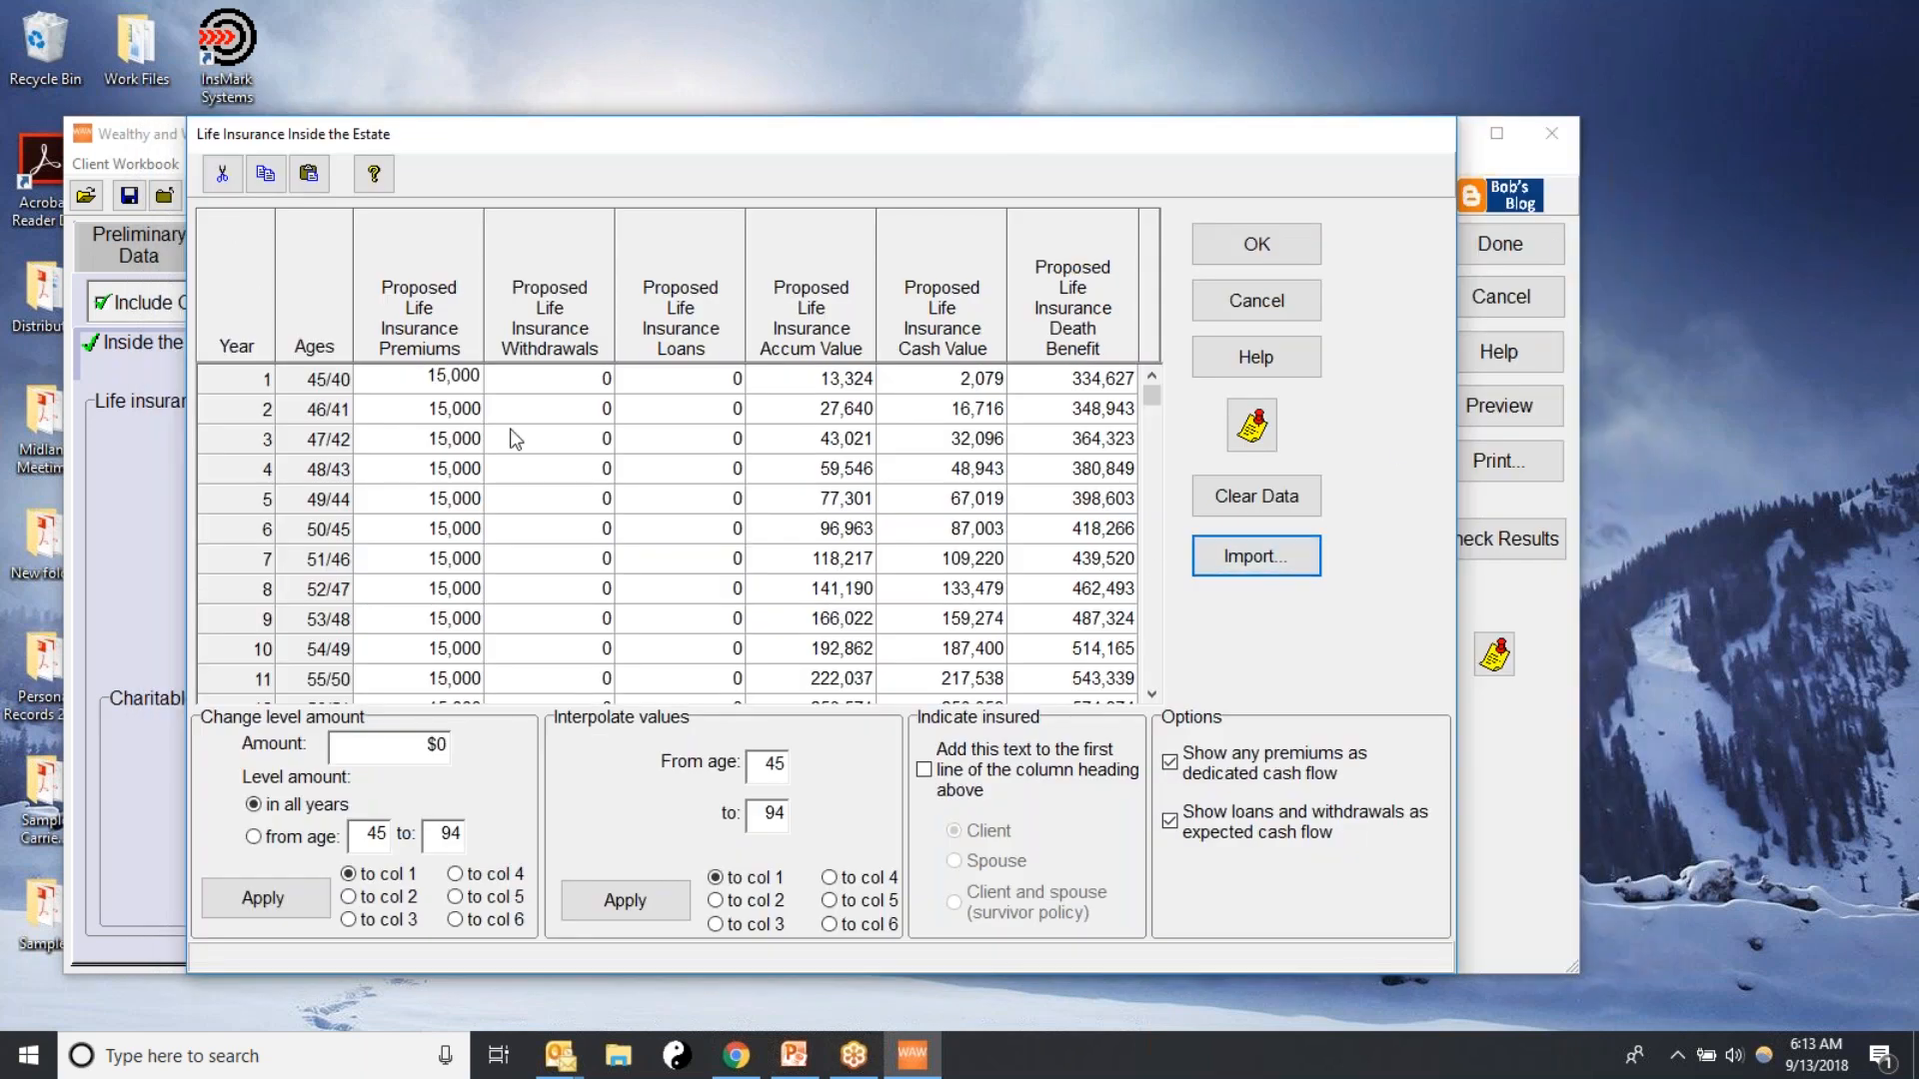
click(1152, 691)
click(1151, 691)
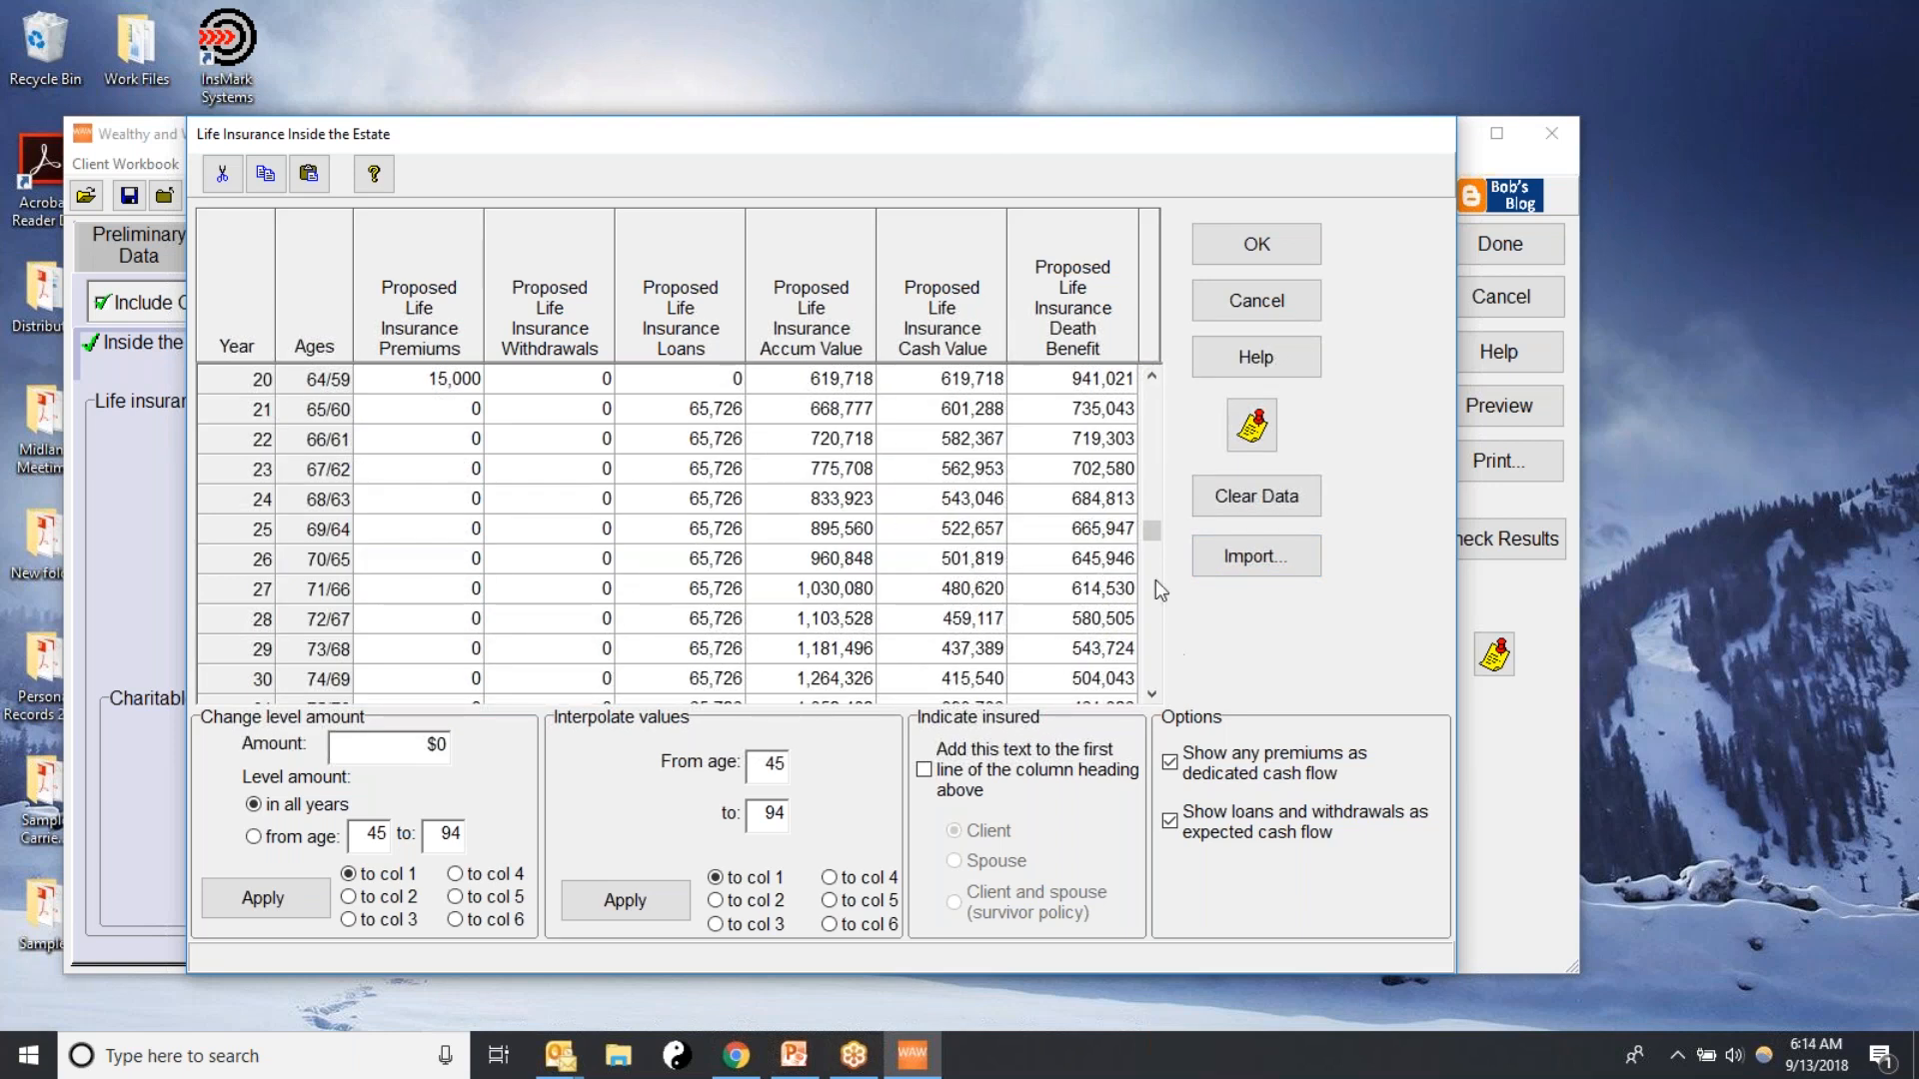
drag(1155, 532, 1155, 481)
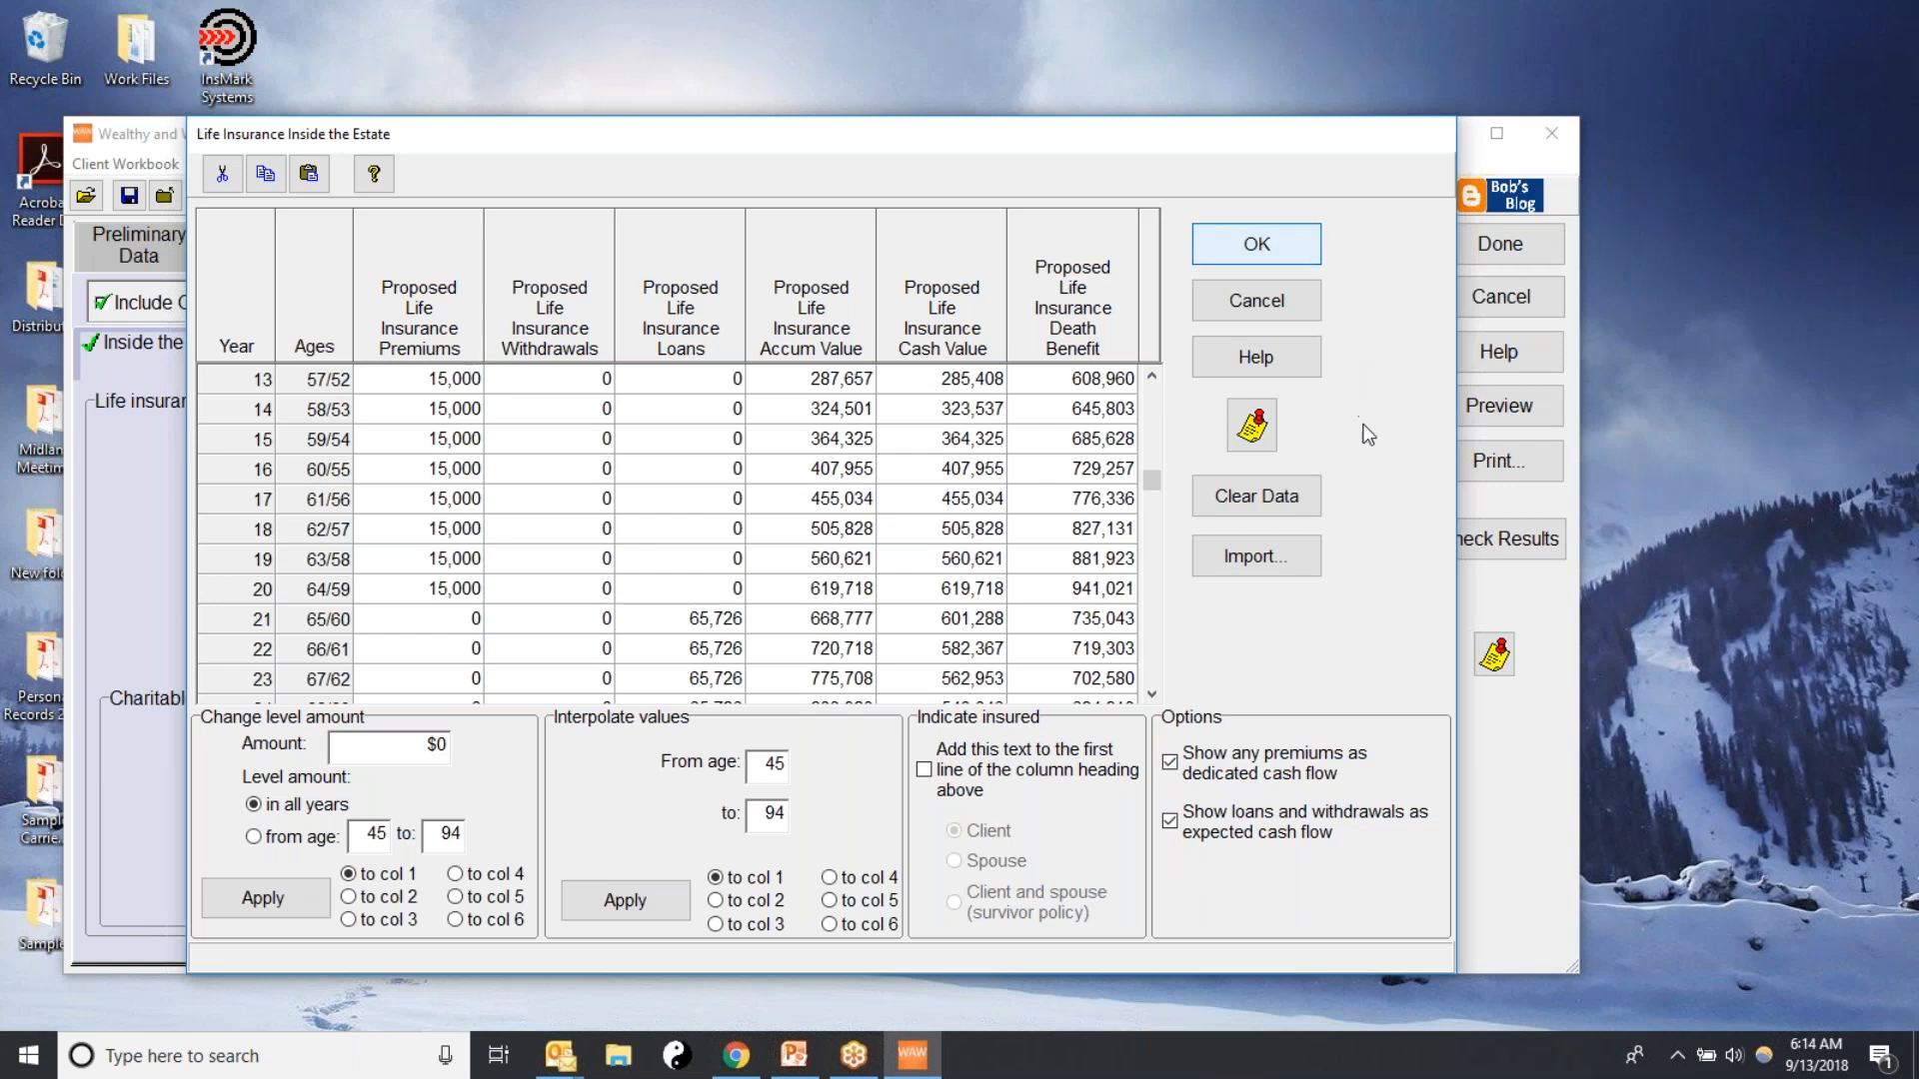
click(1261, 247)
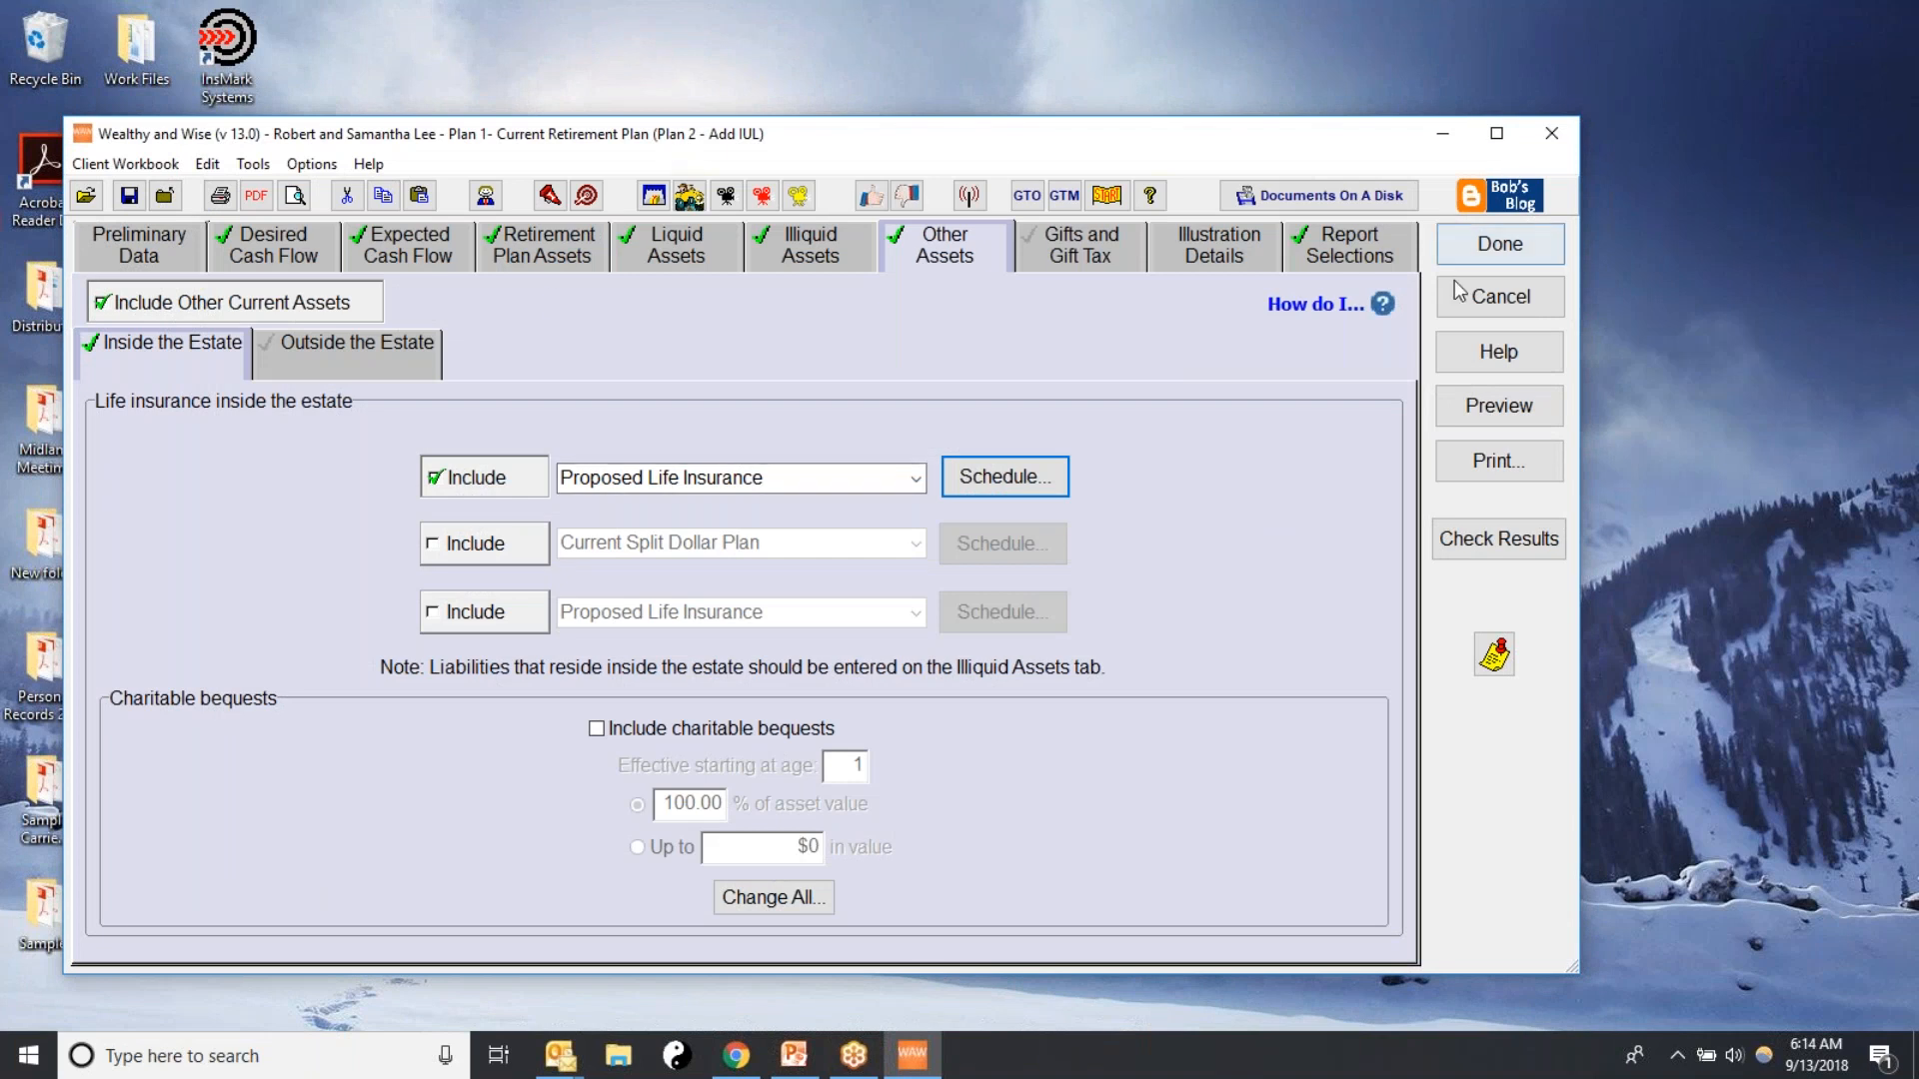
Replace all of the scenario's selected reports with Details of Cash Flow Required, Expected Cash Flow and Cash Flow Analysis
click(1482, 248)
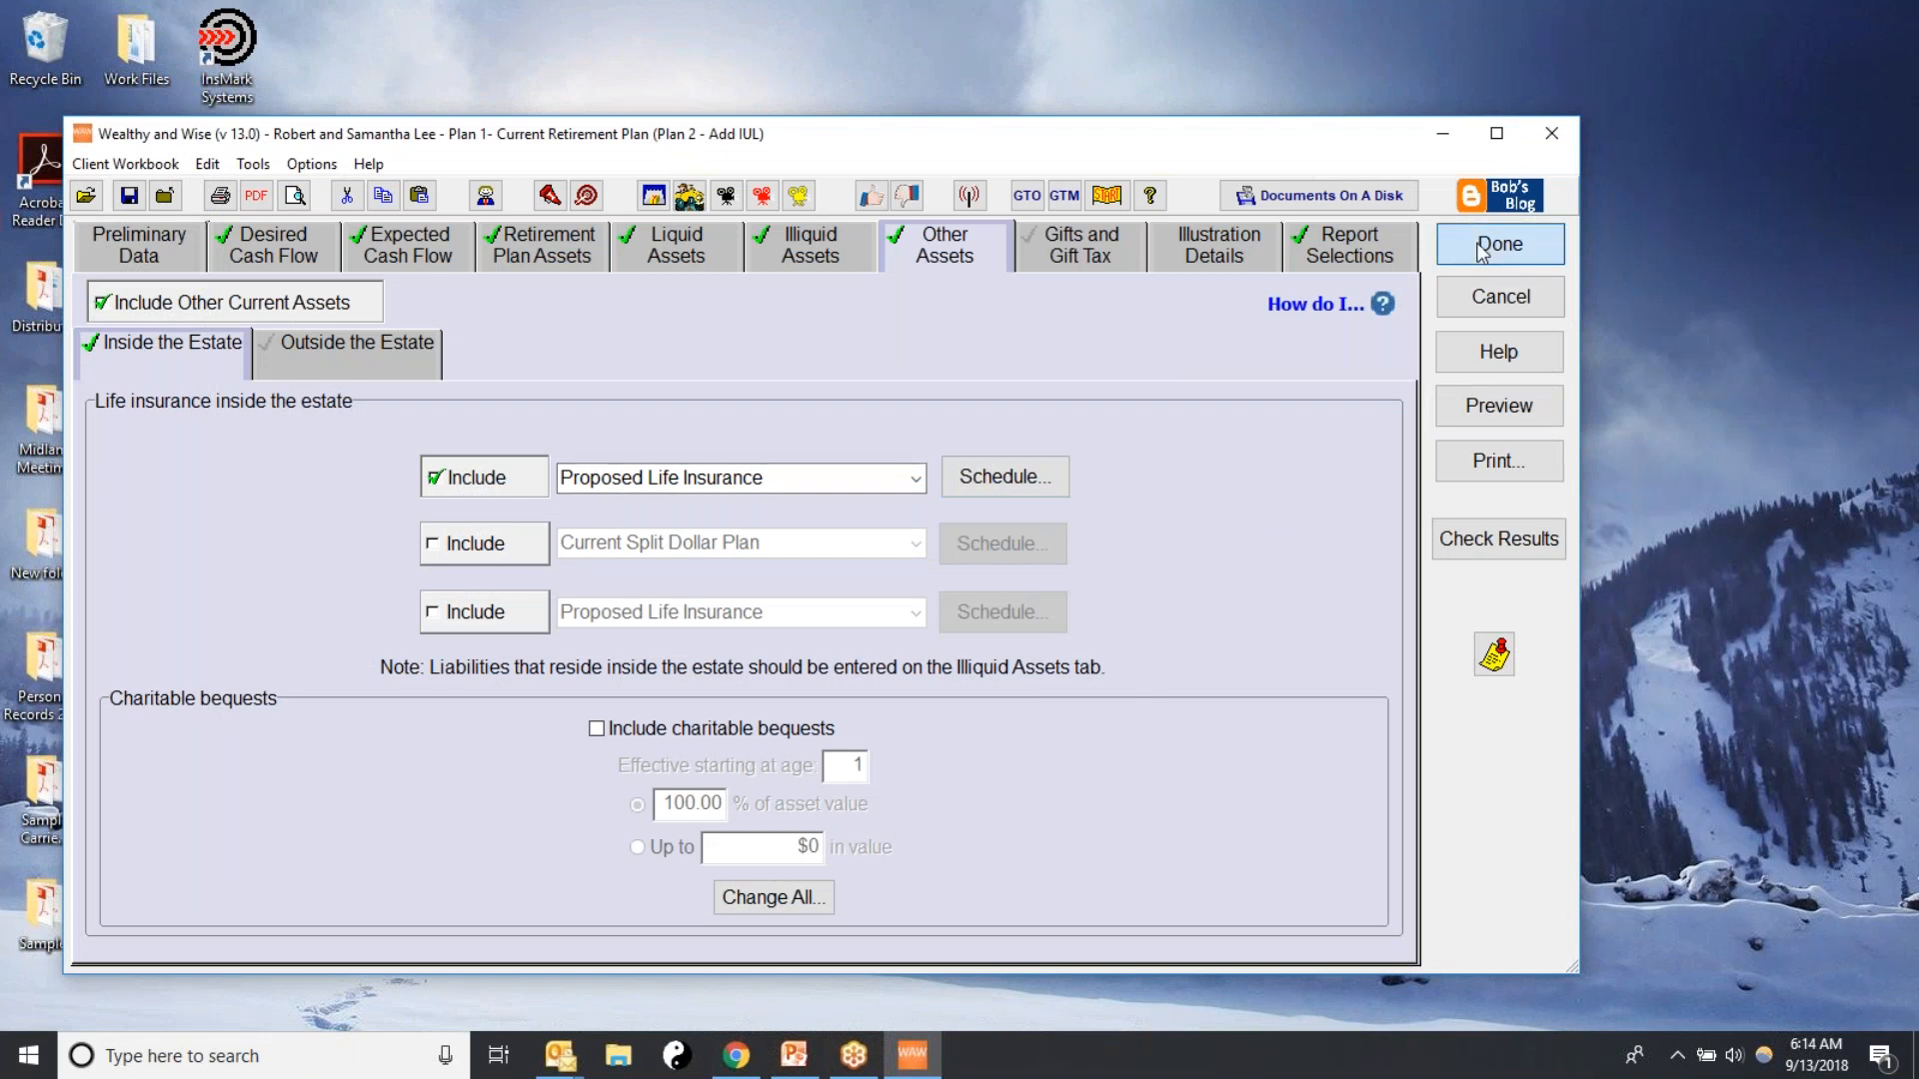
click(1341, 247)
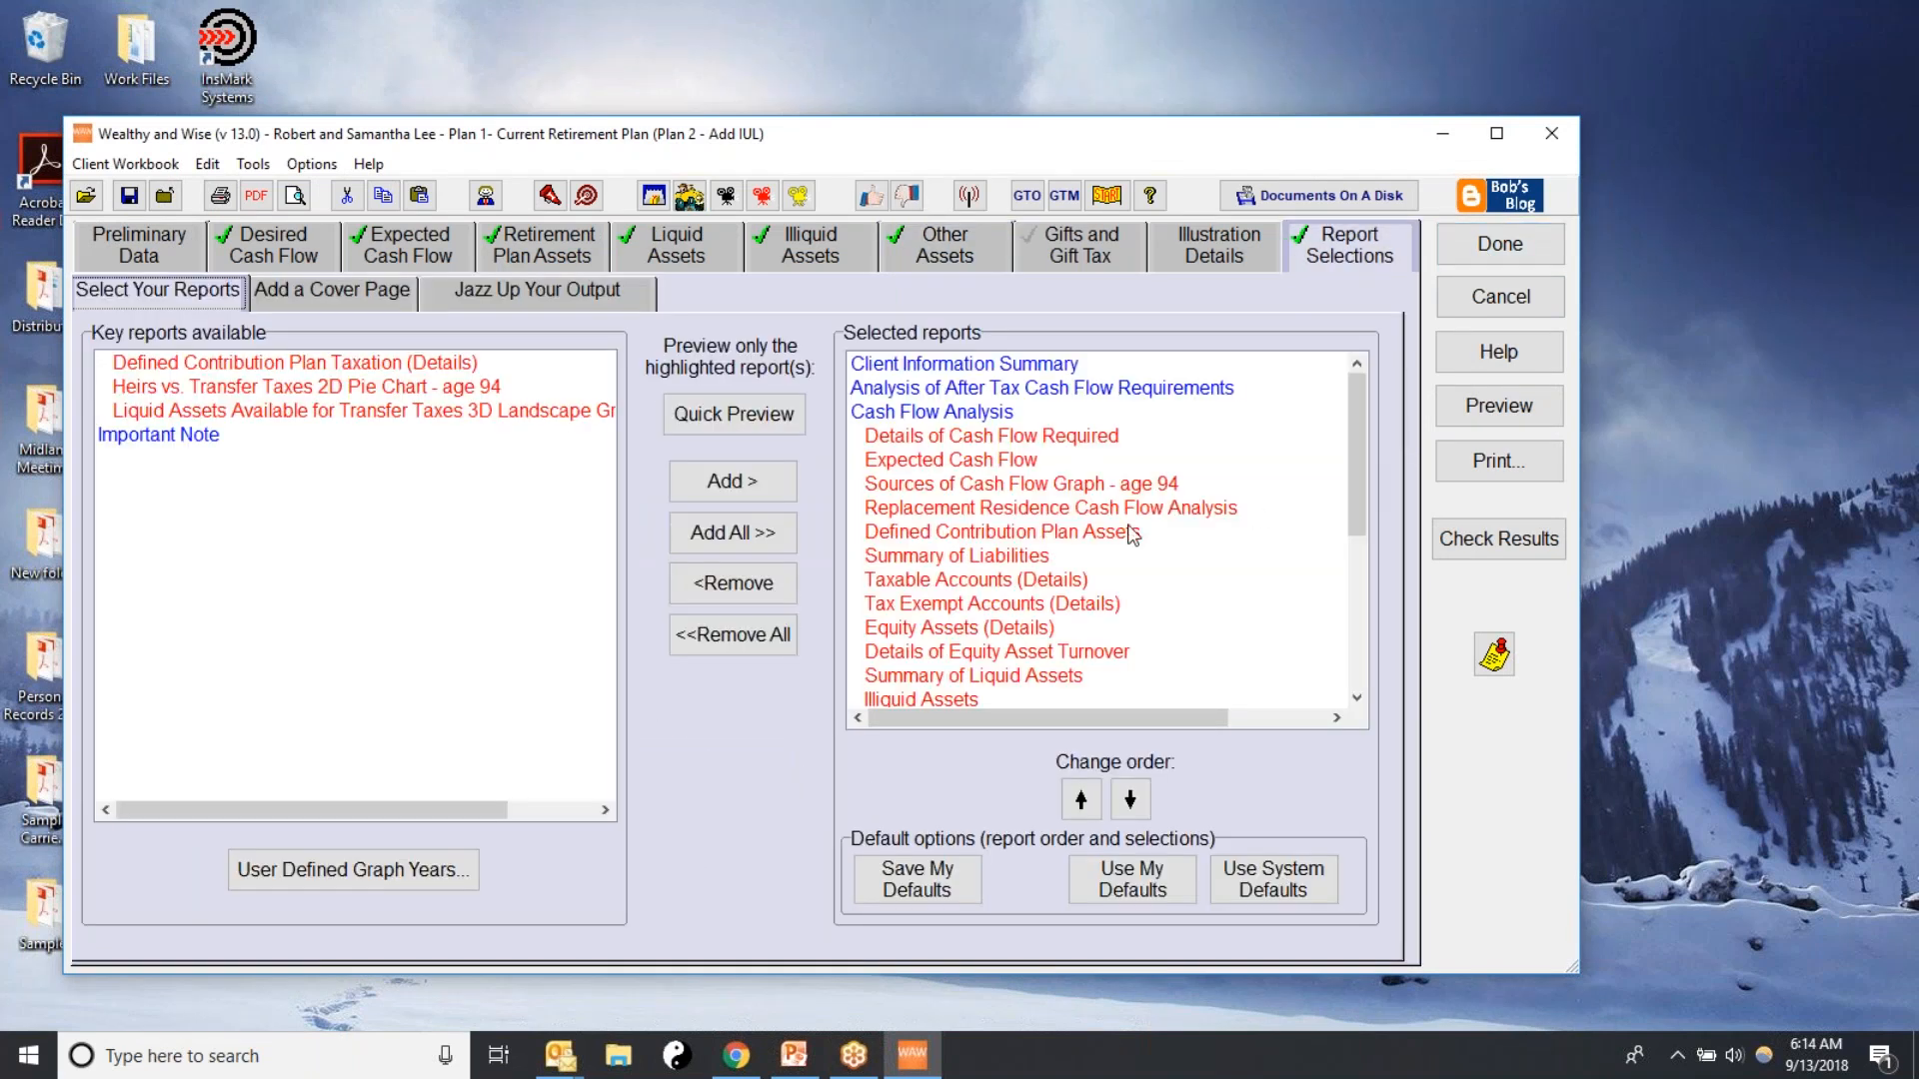
click(713, 637)
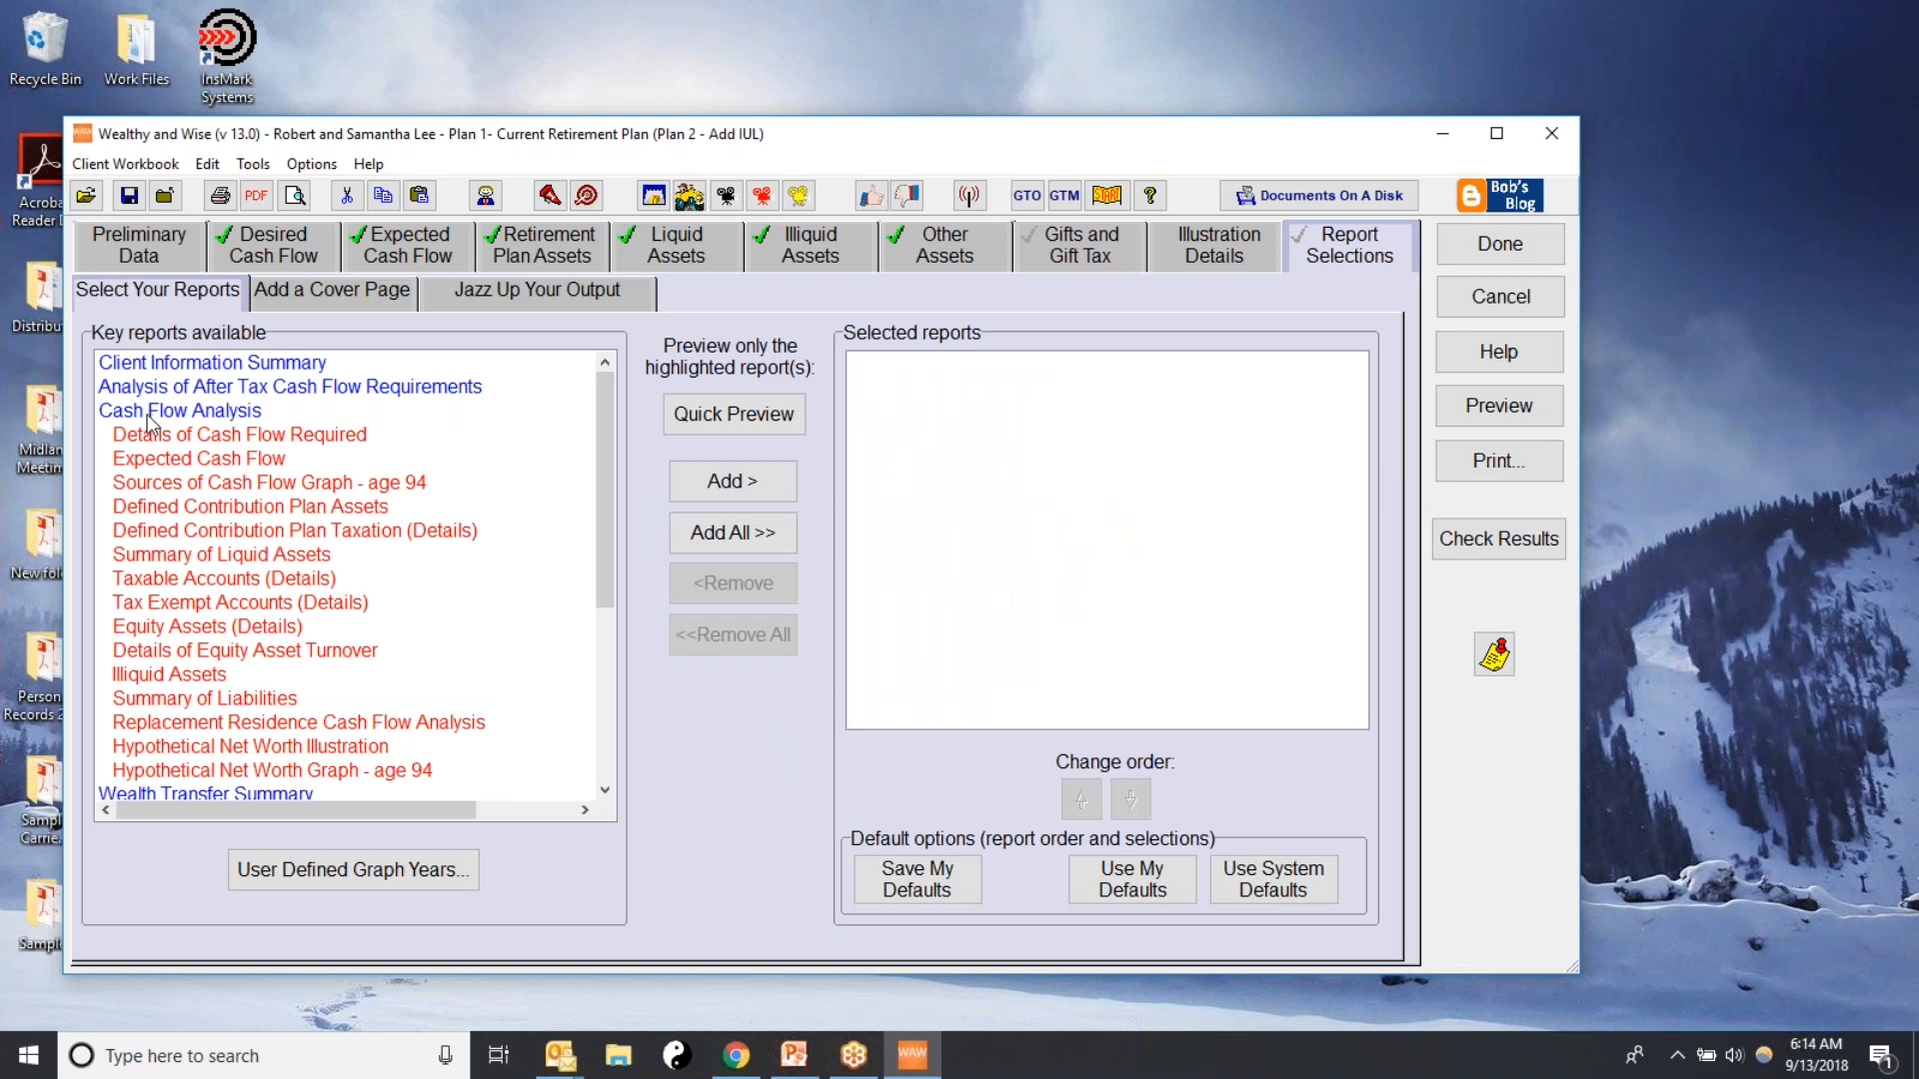
click(174, 441)
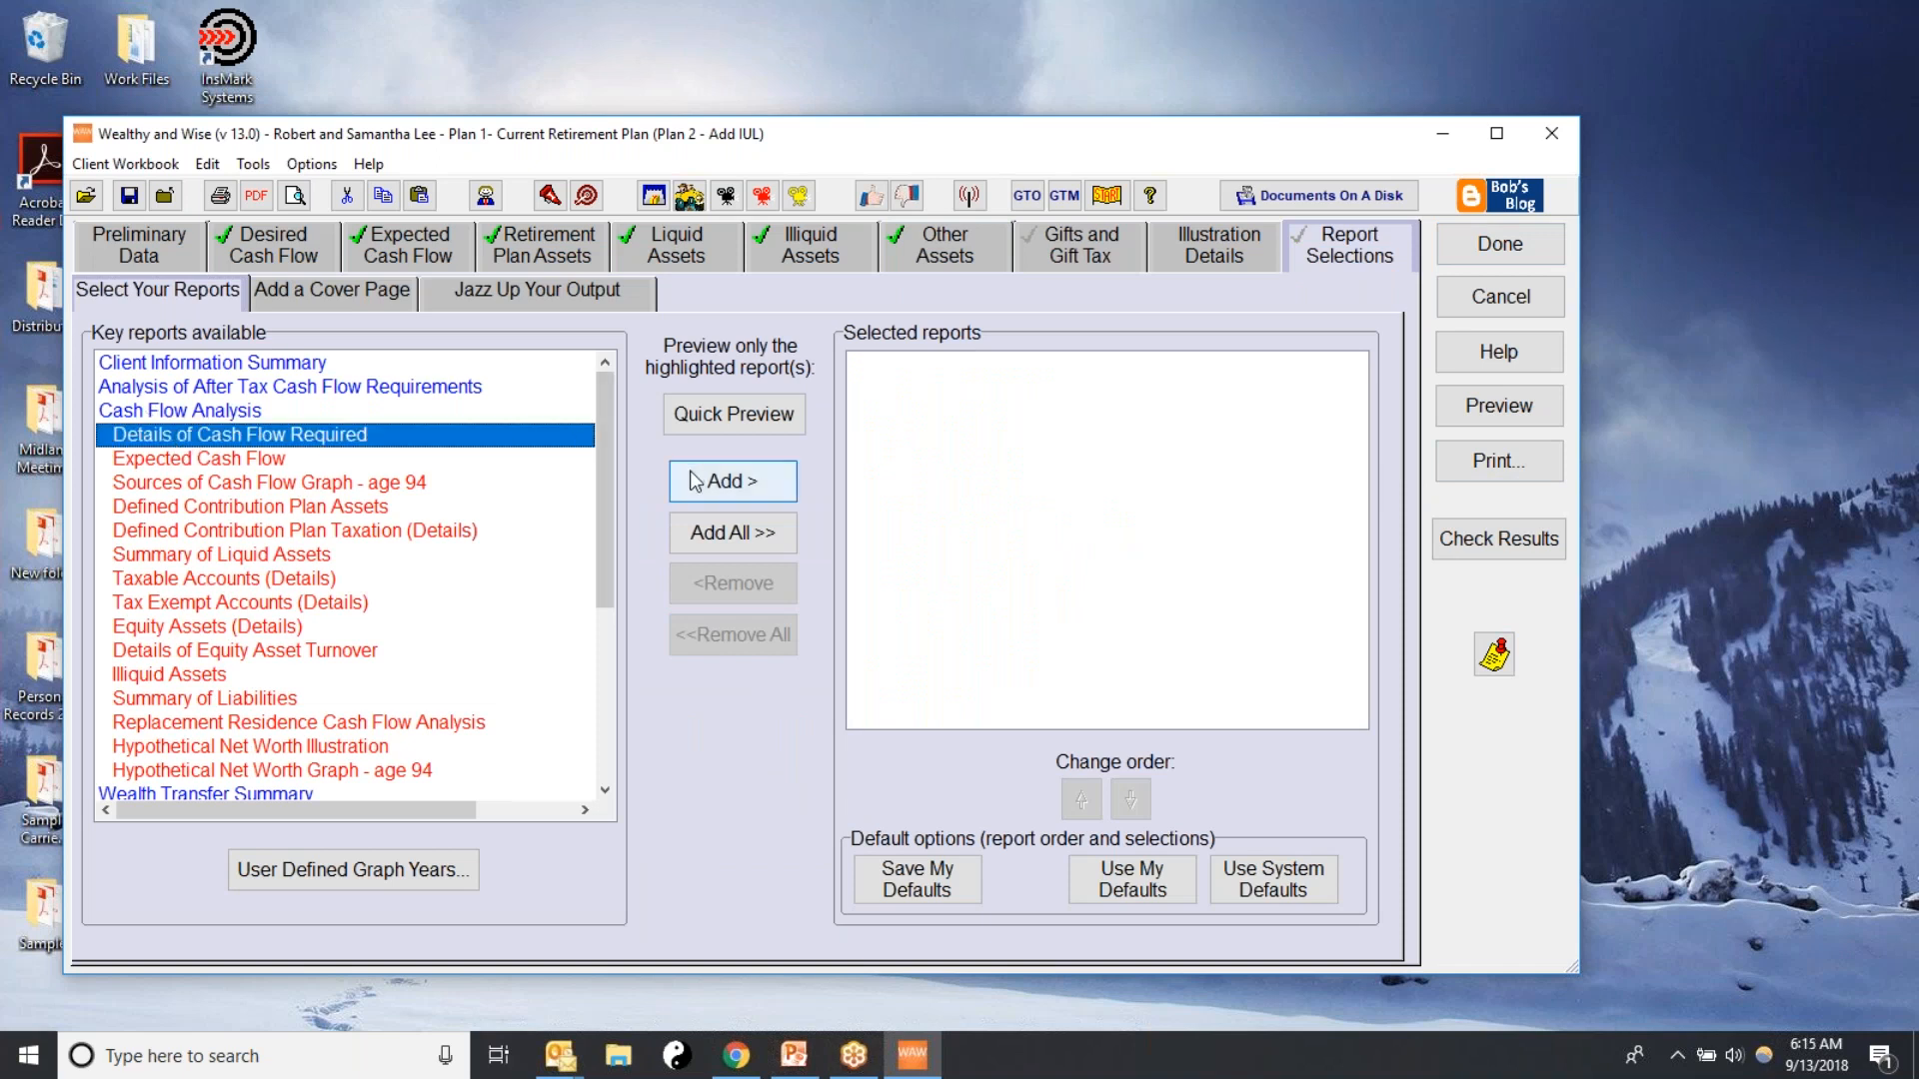
click(732, 481)
click(196, 443)
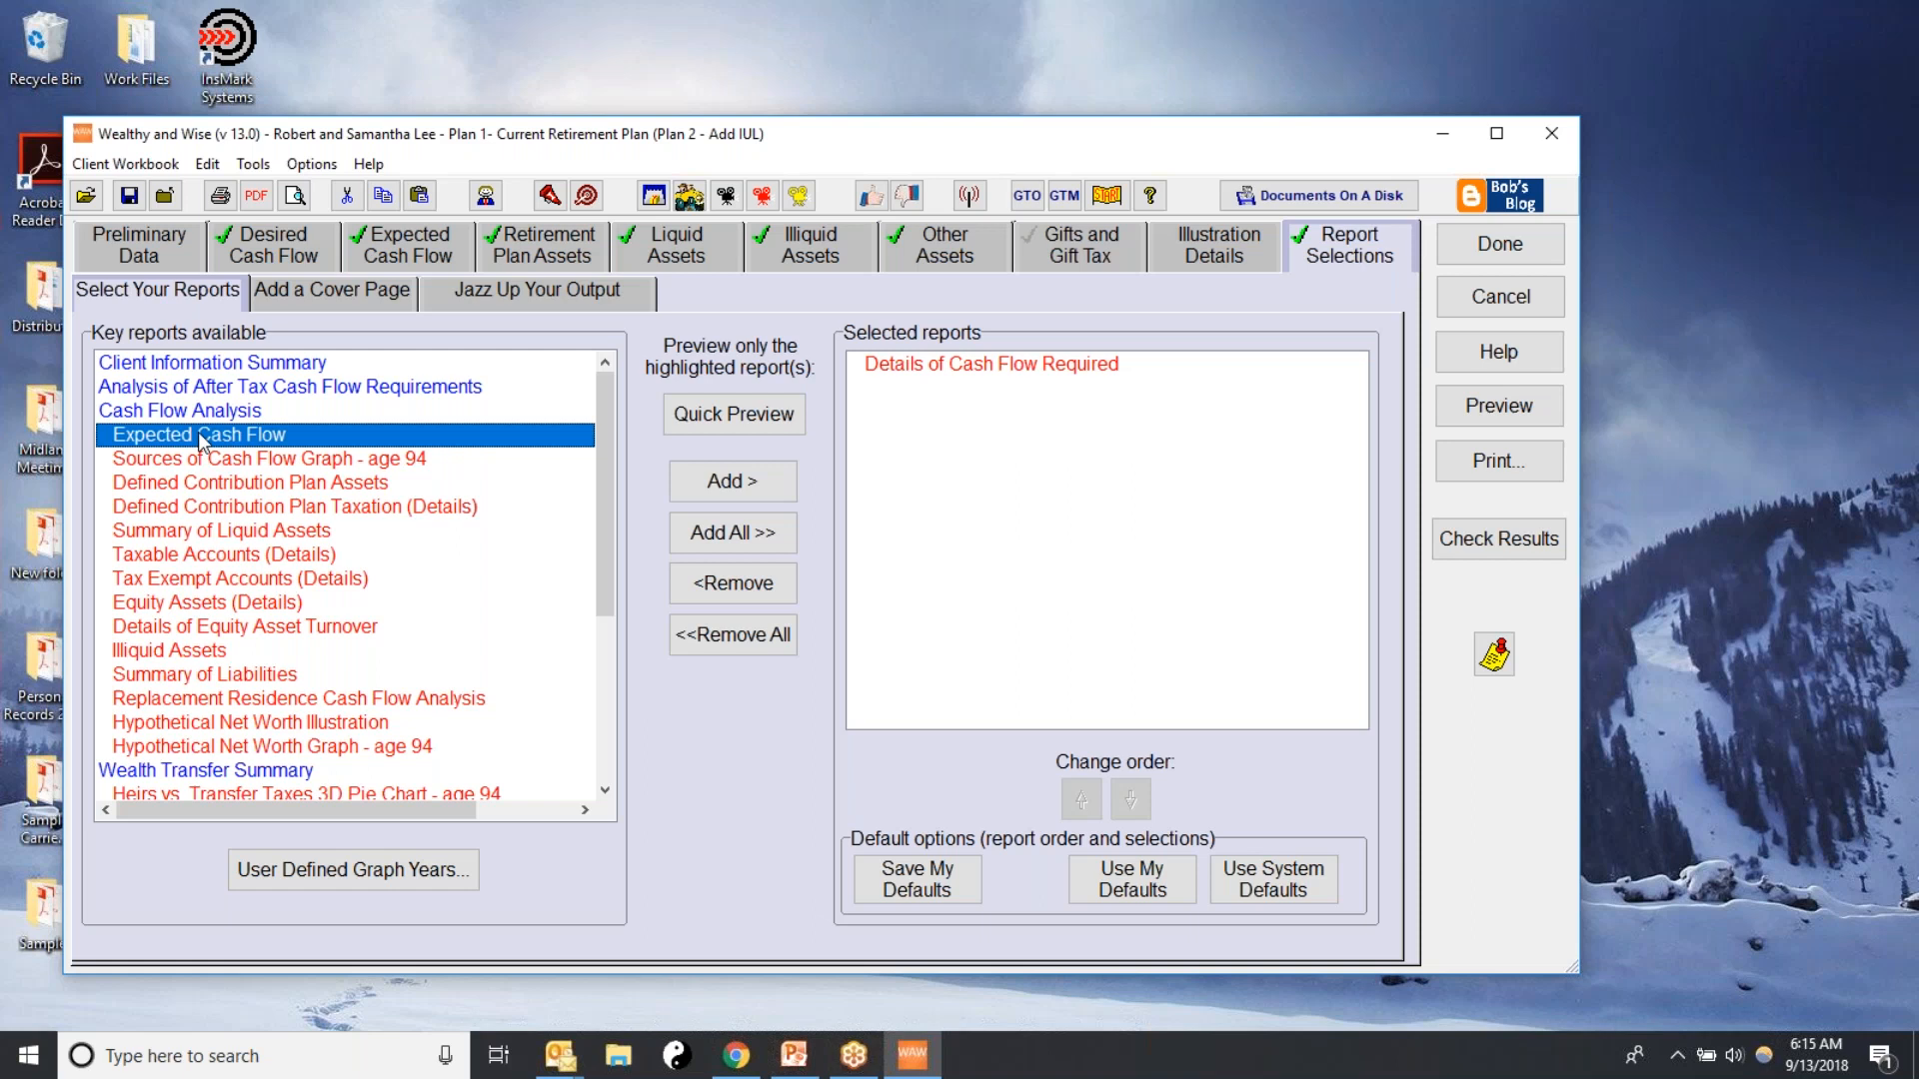
click(733, 481)
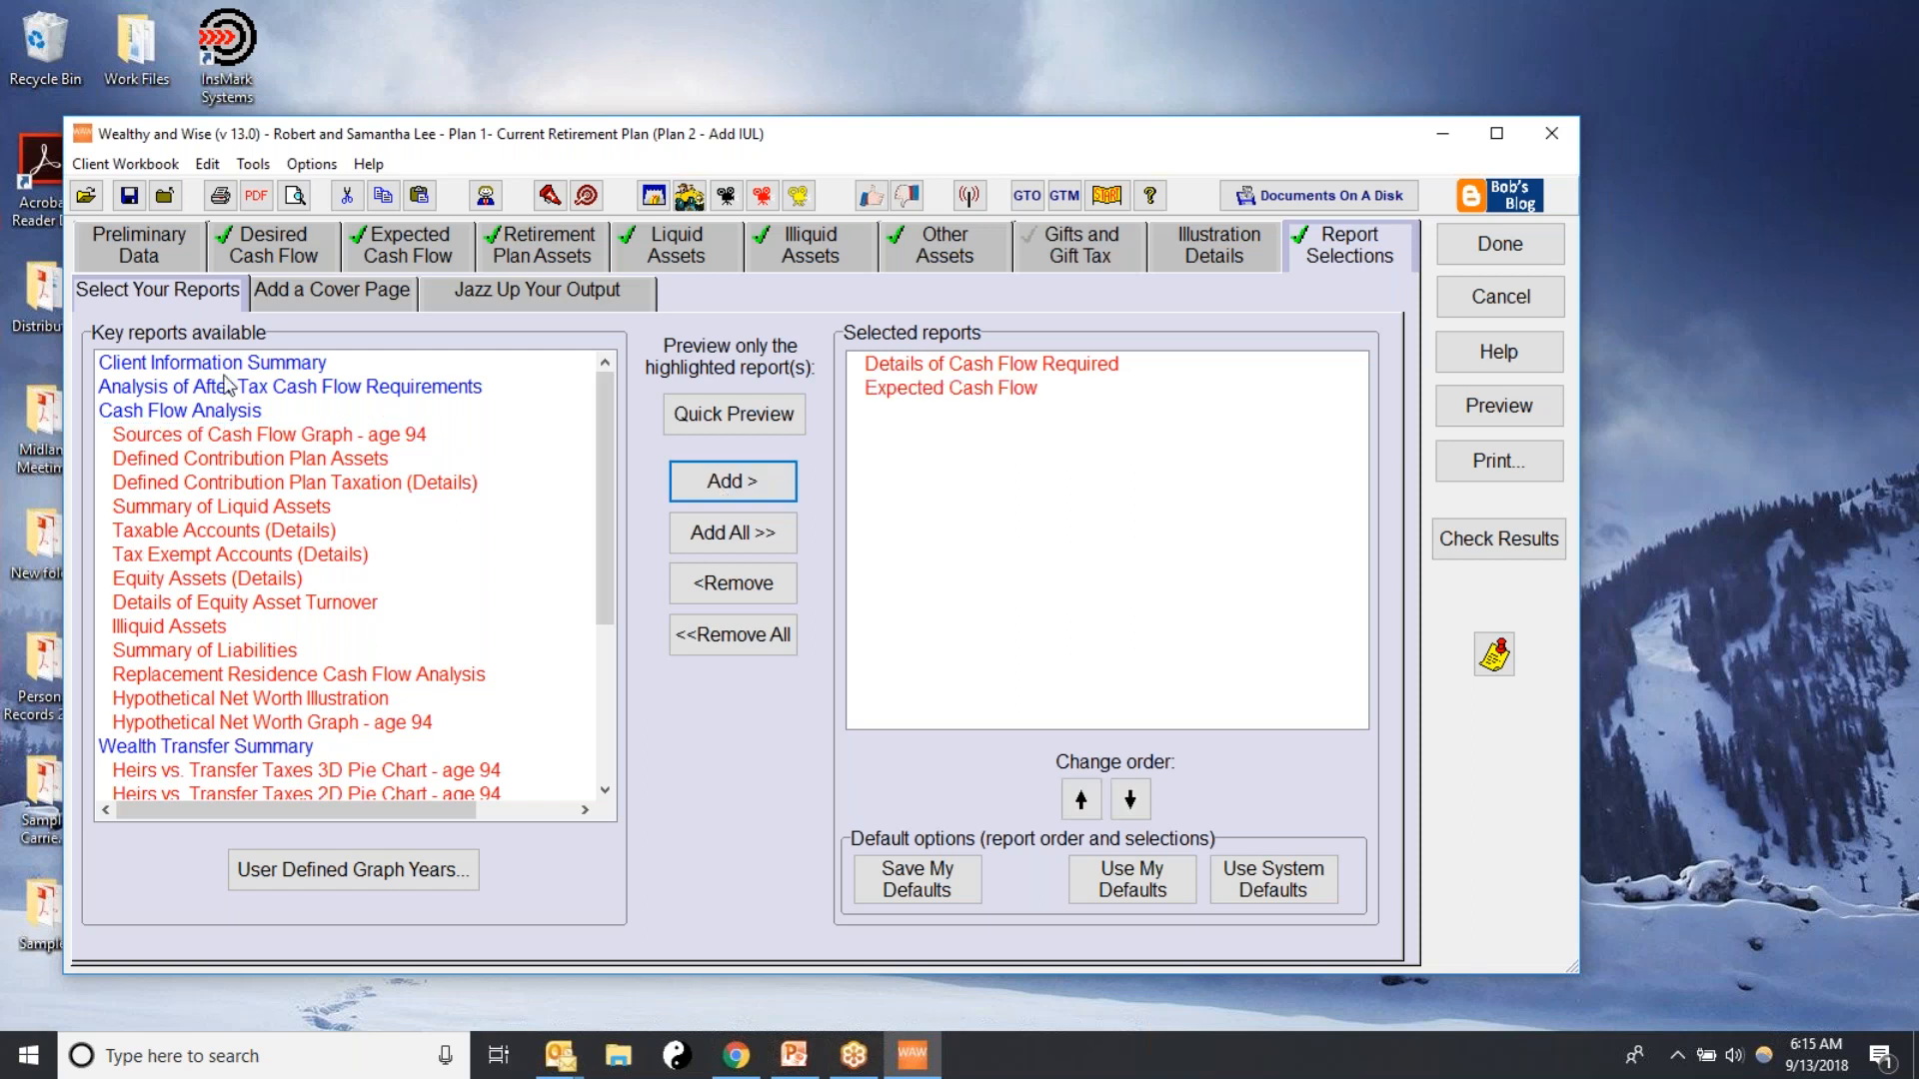
click(180, 410)
click(745, 500)
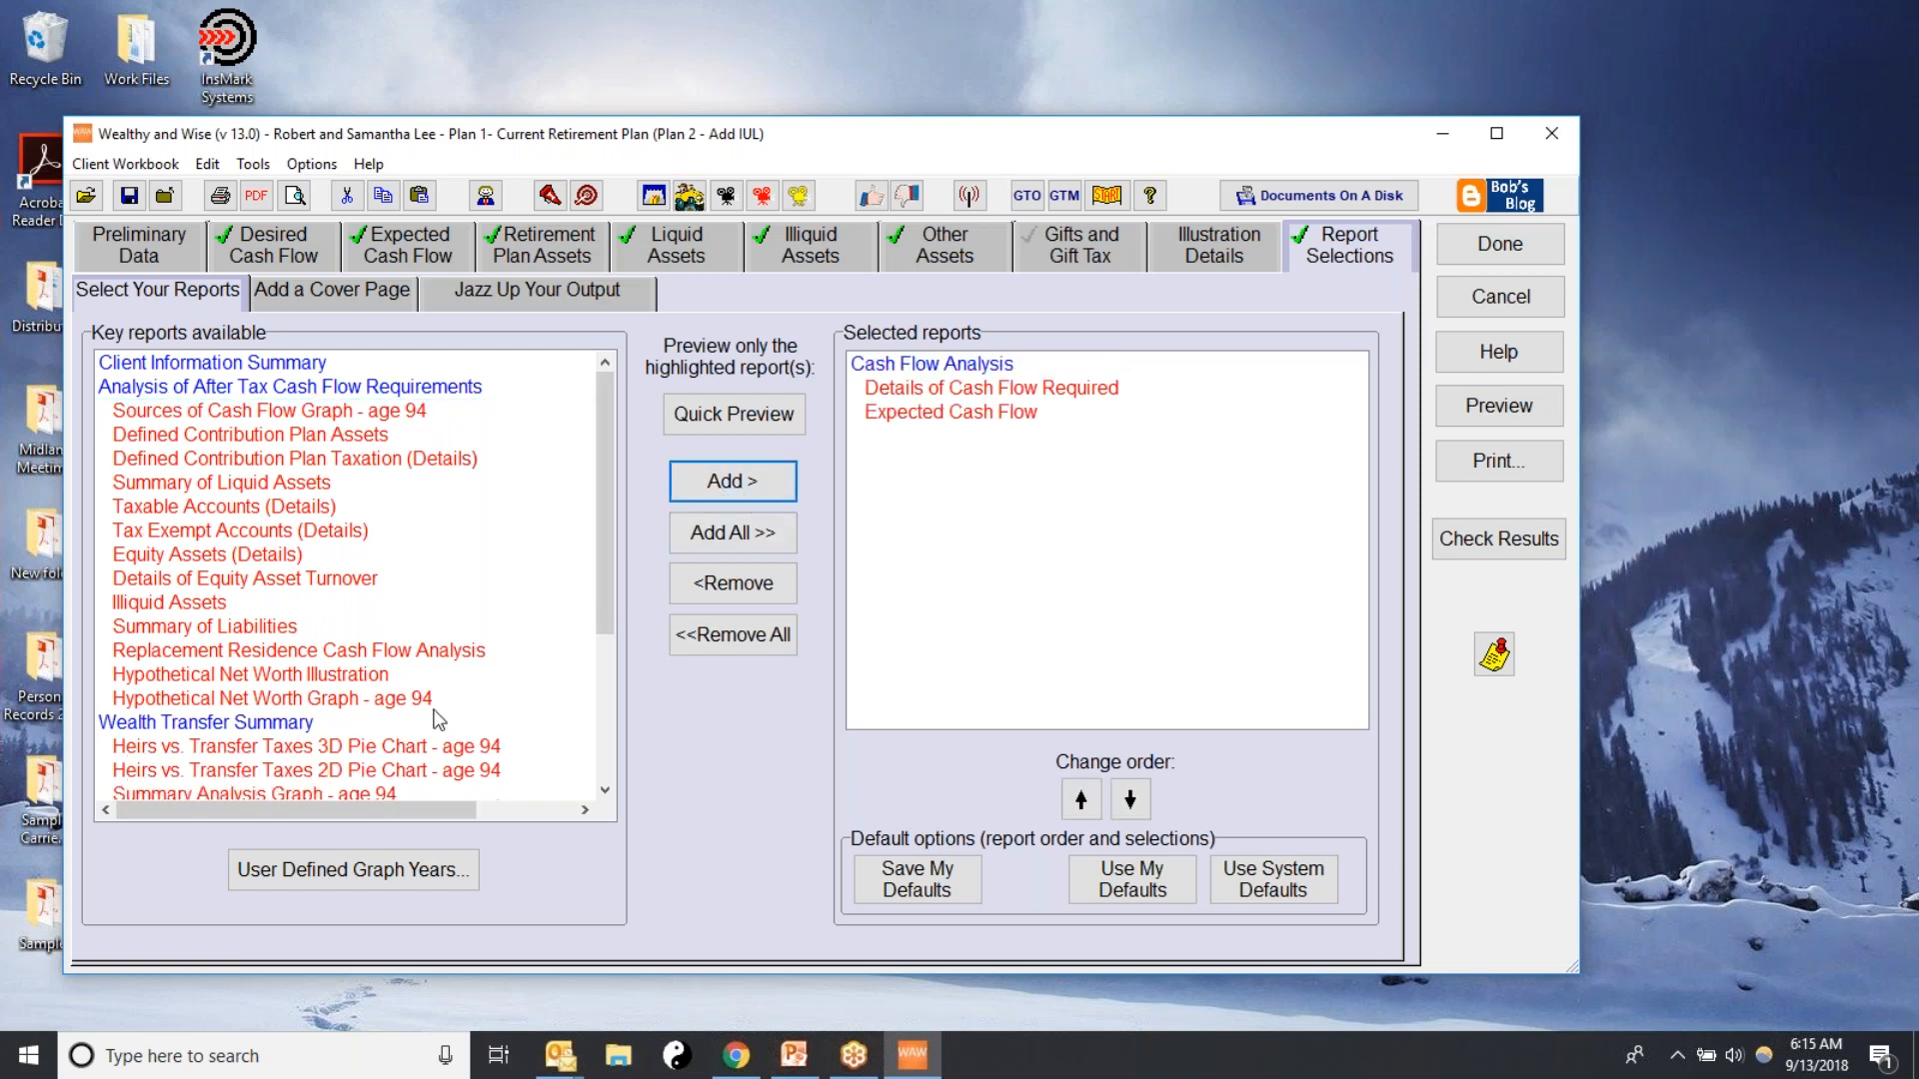
Add the Hypothetical Net Worth Illustration and the Wealth Transfer Summary to the selected reports
click(278, 680)
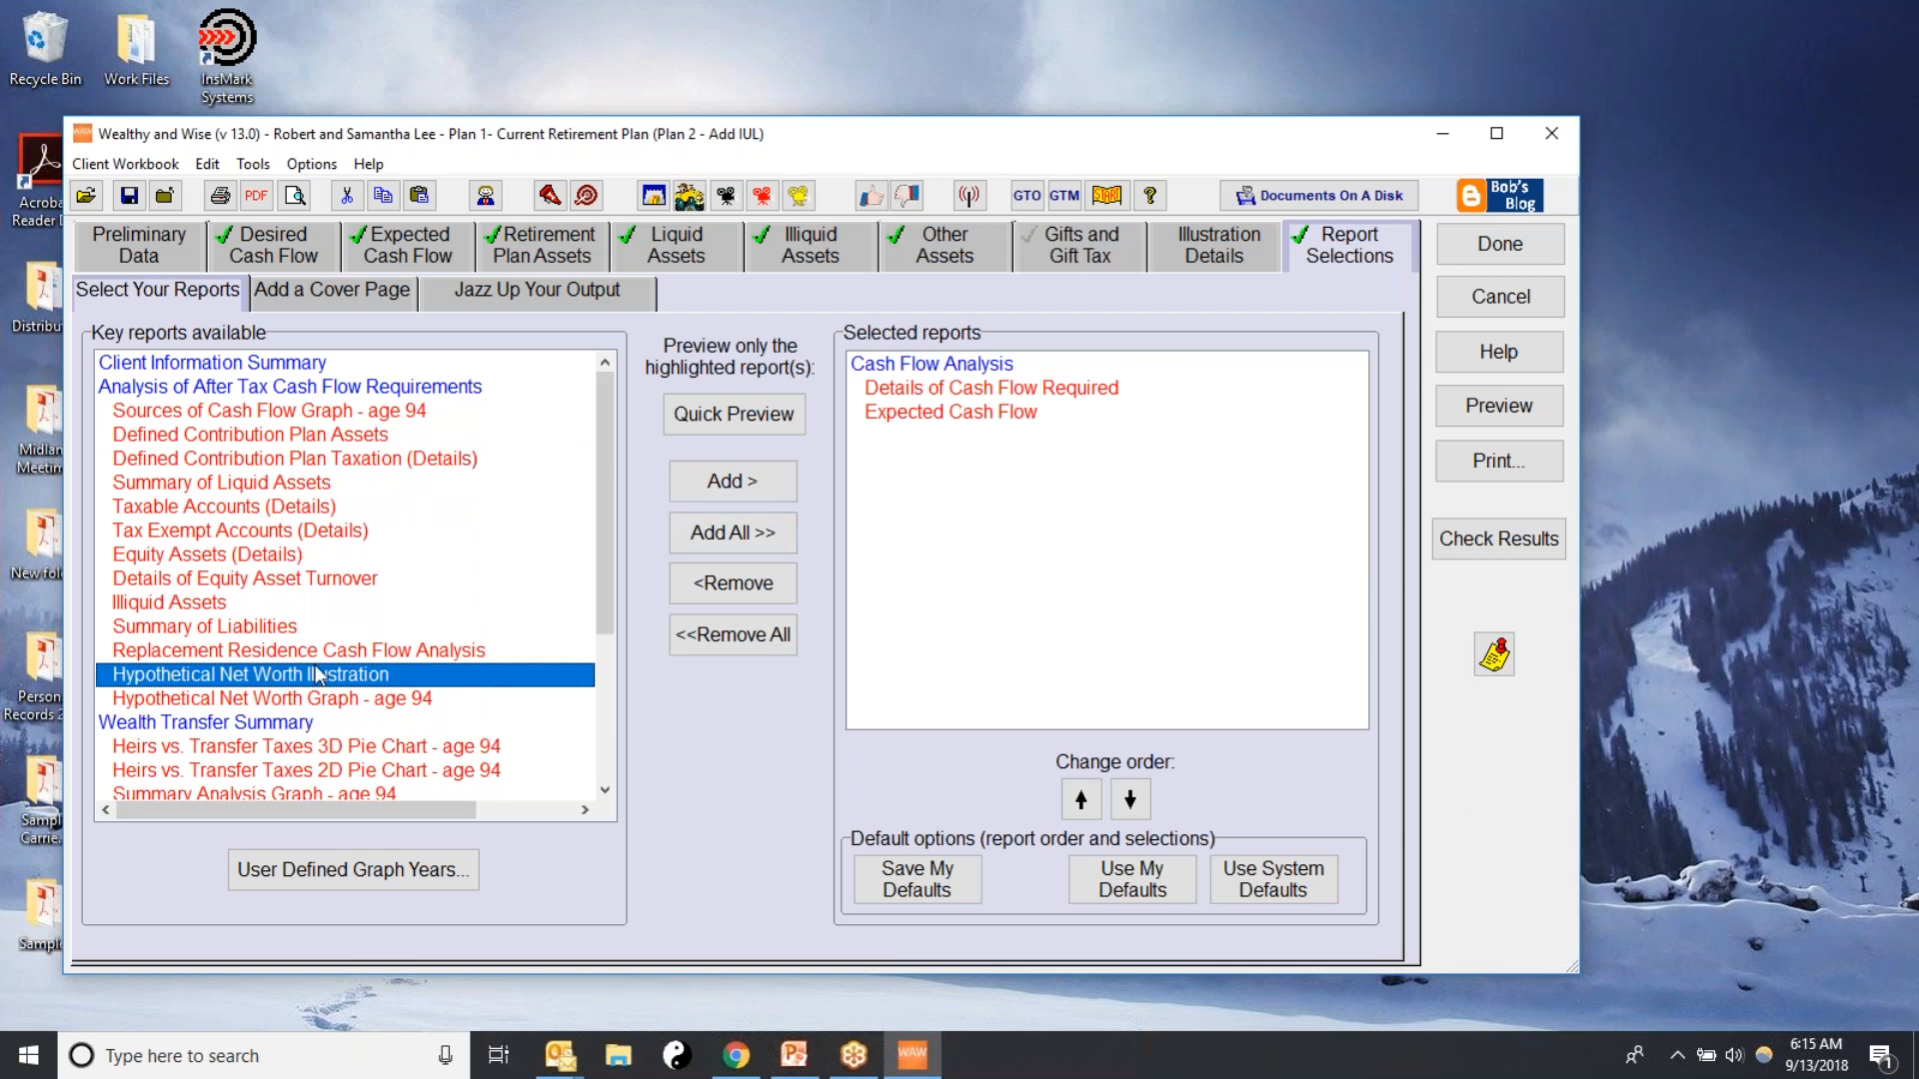
click(753, 480)
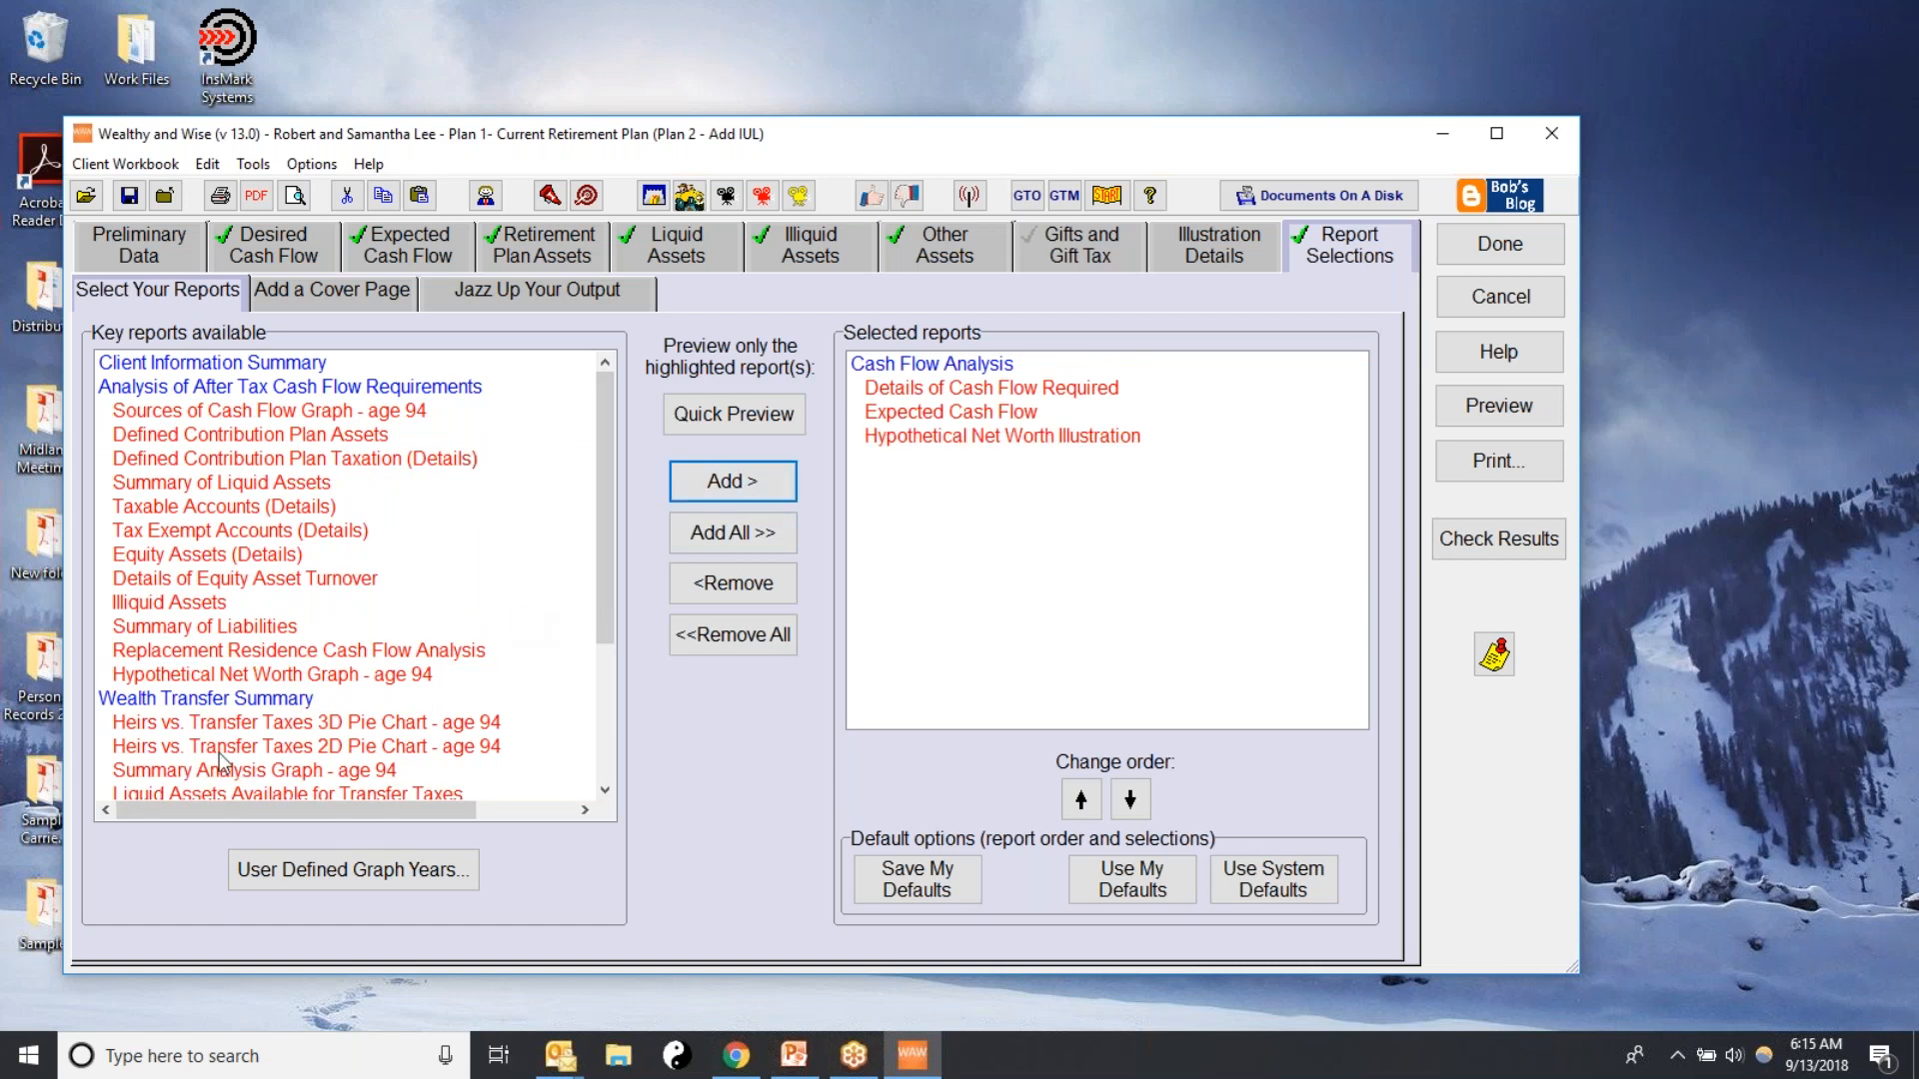
click(198, 702)
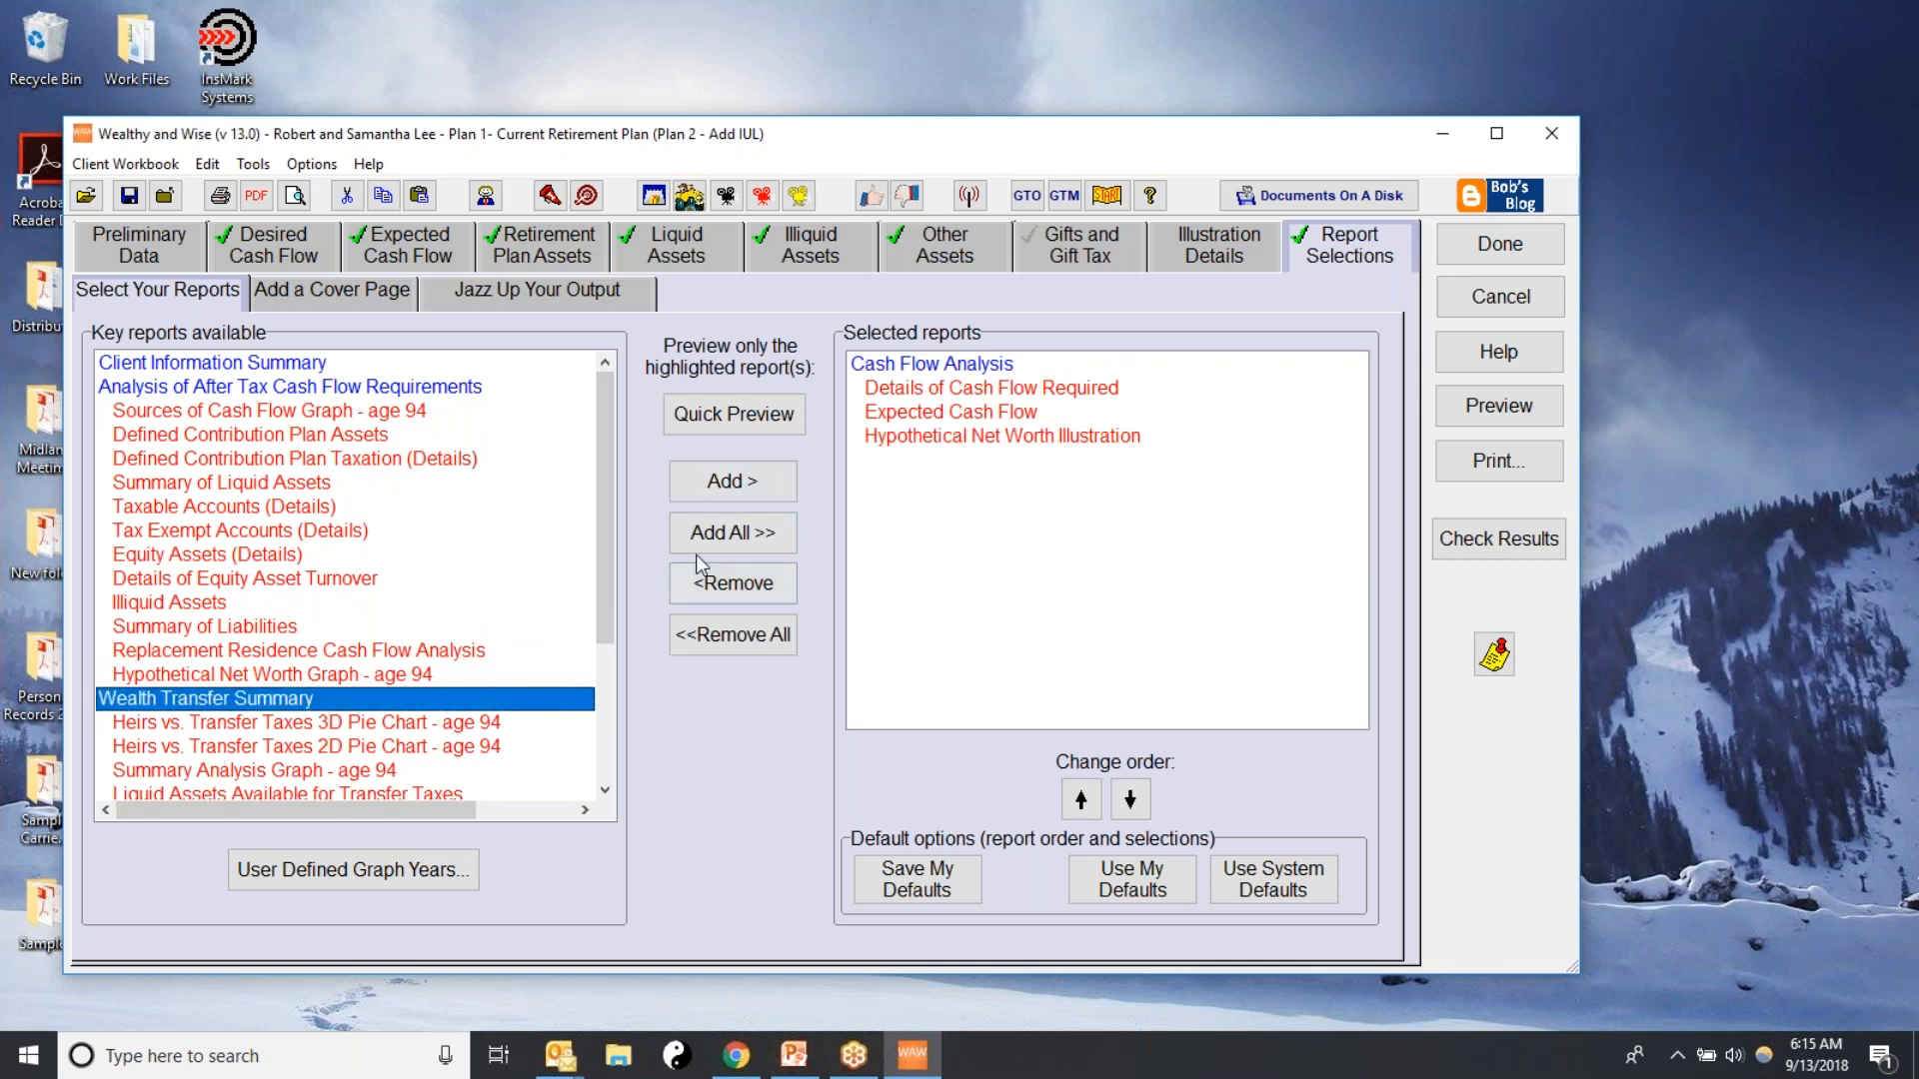
click(751, 481)
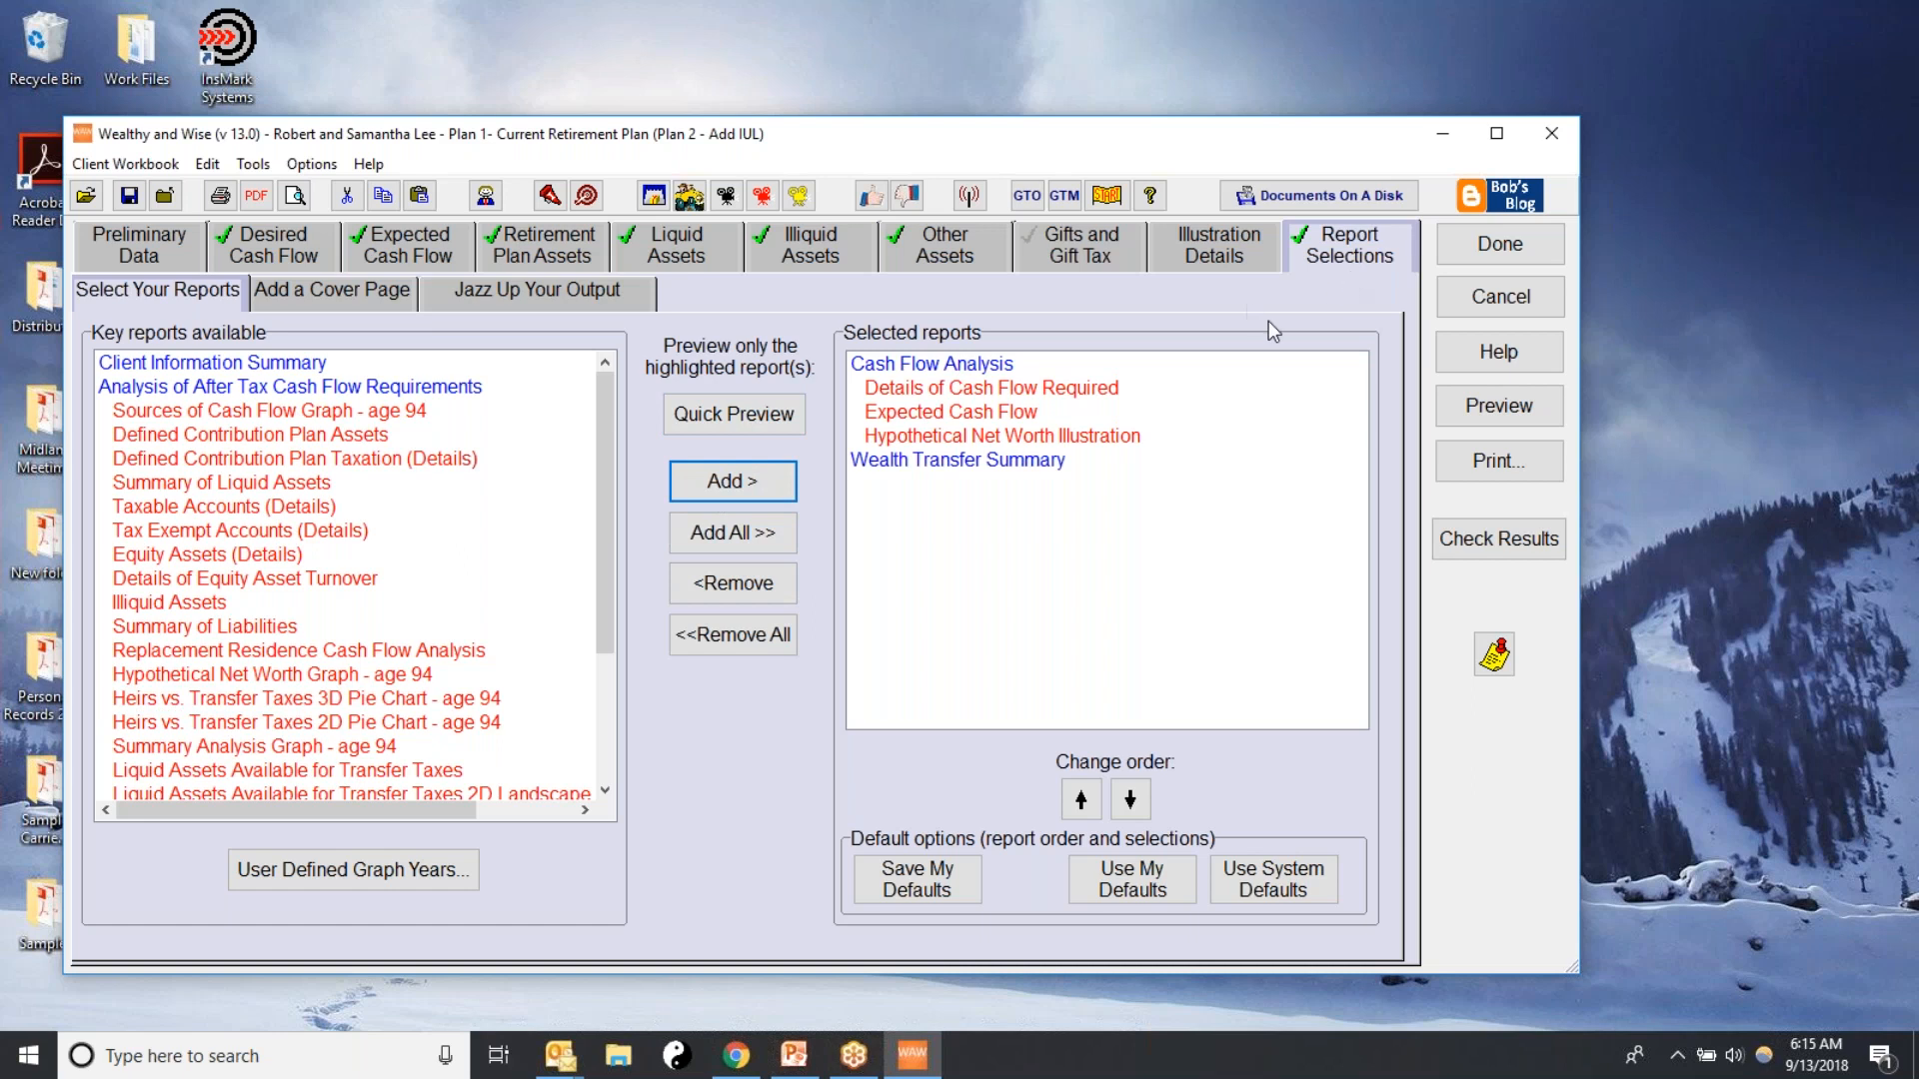
Finish the Plan 2 scenario and compare its age-94 values with those of Plan 1 in the workbook
click(1493, 249)
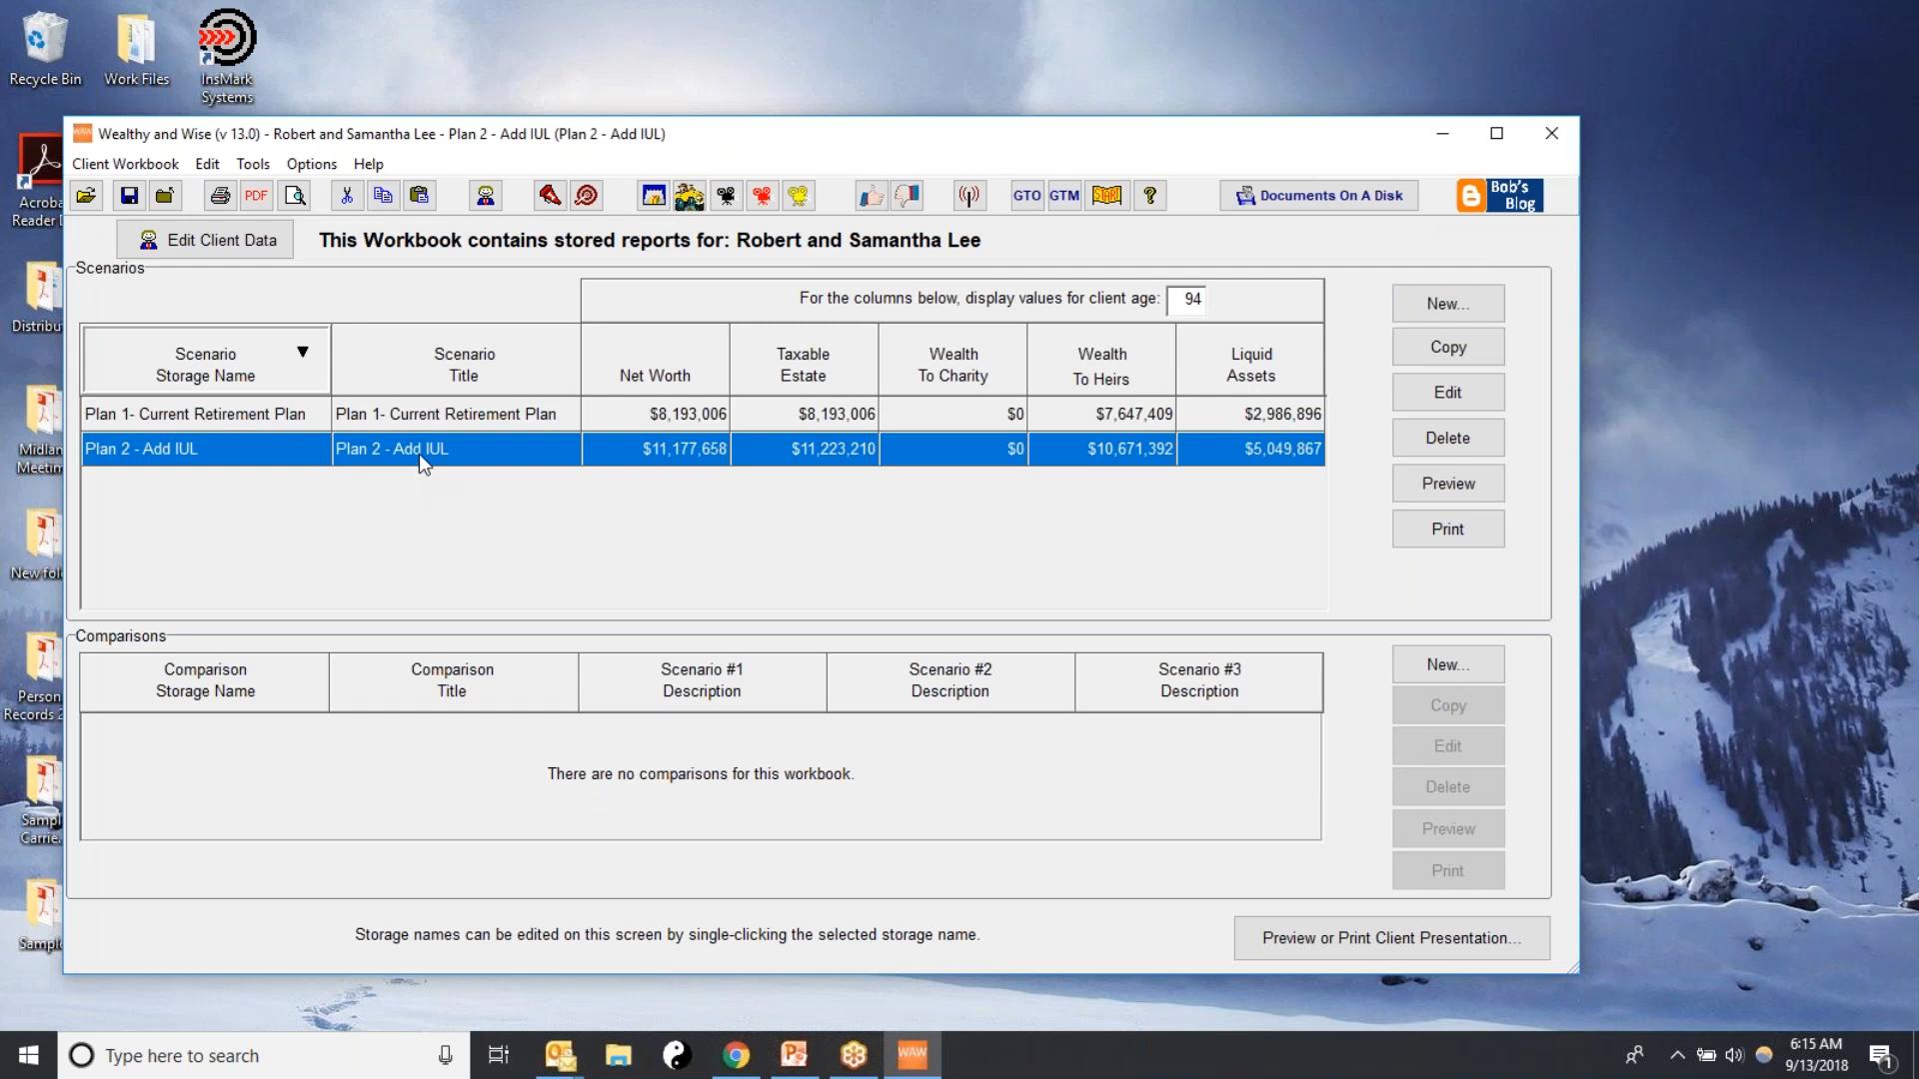
click(1248, 291)
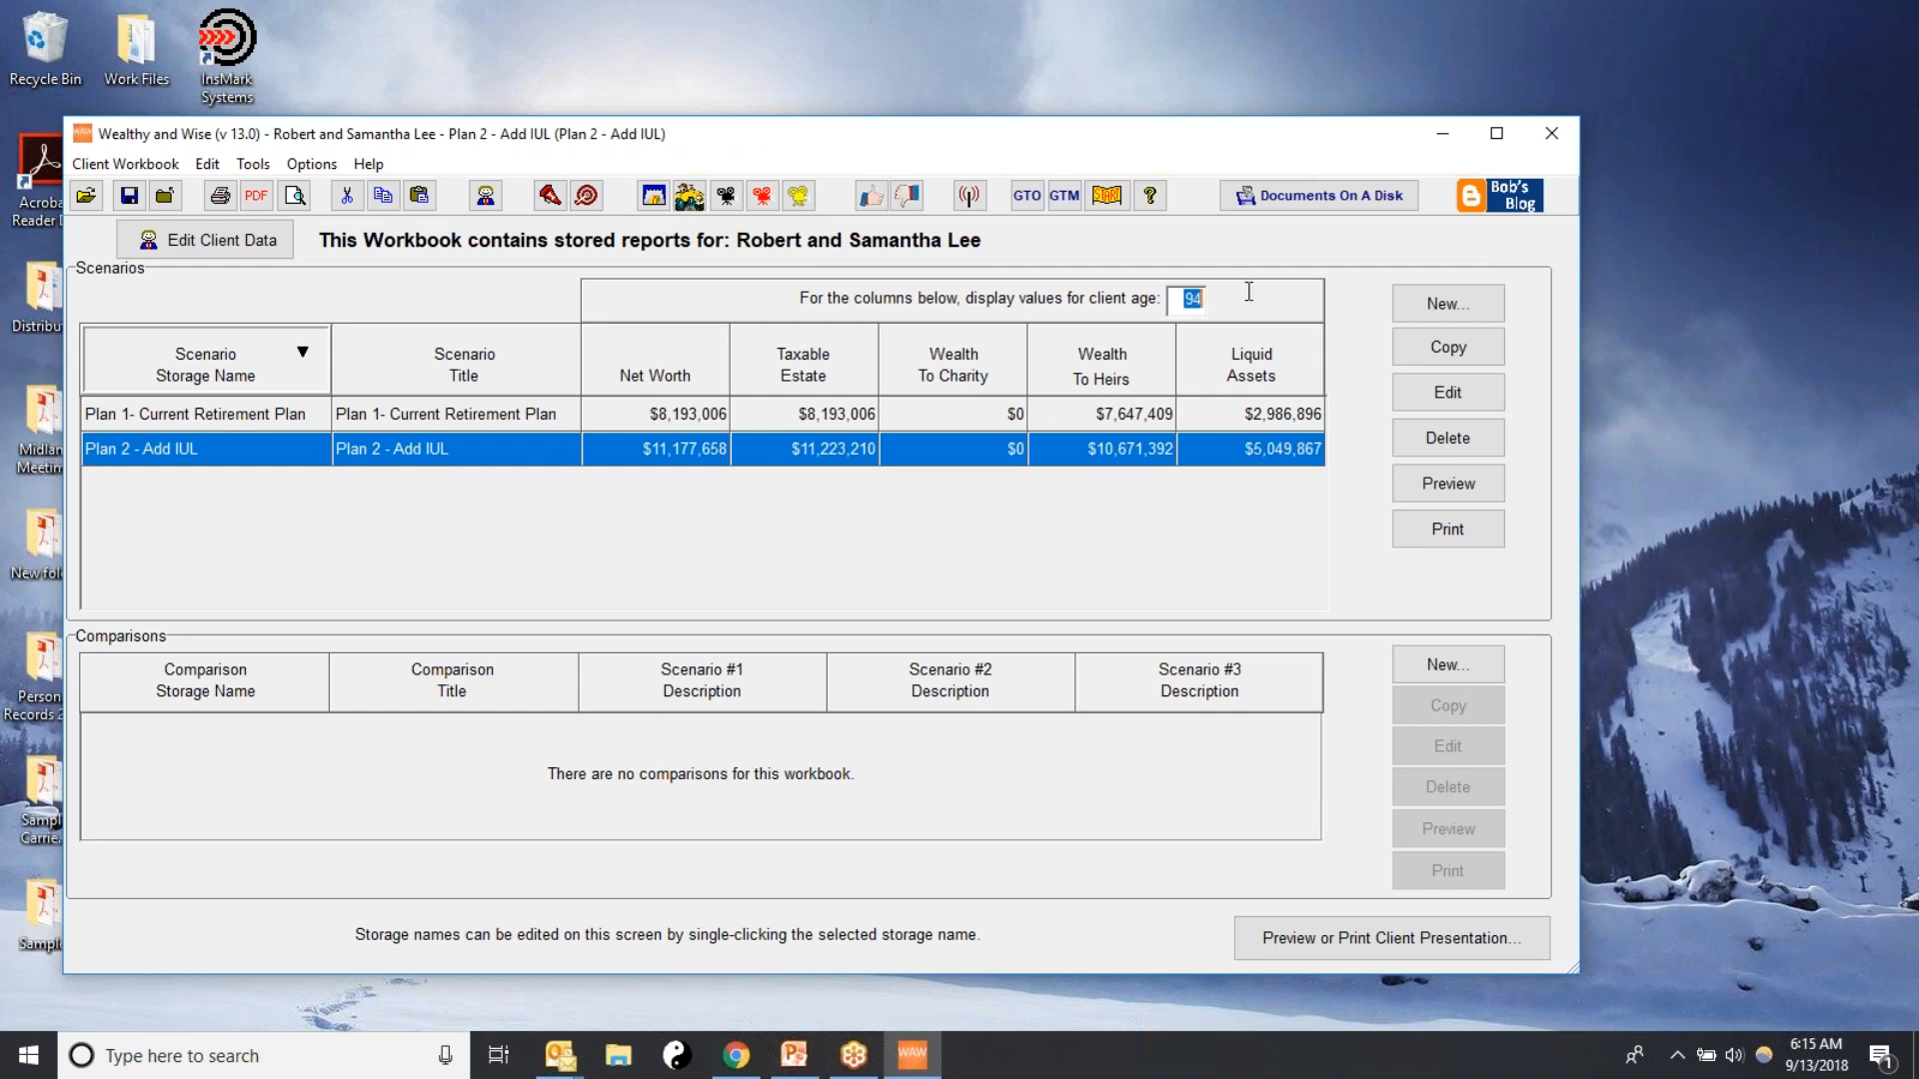
click(676, 419)
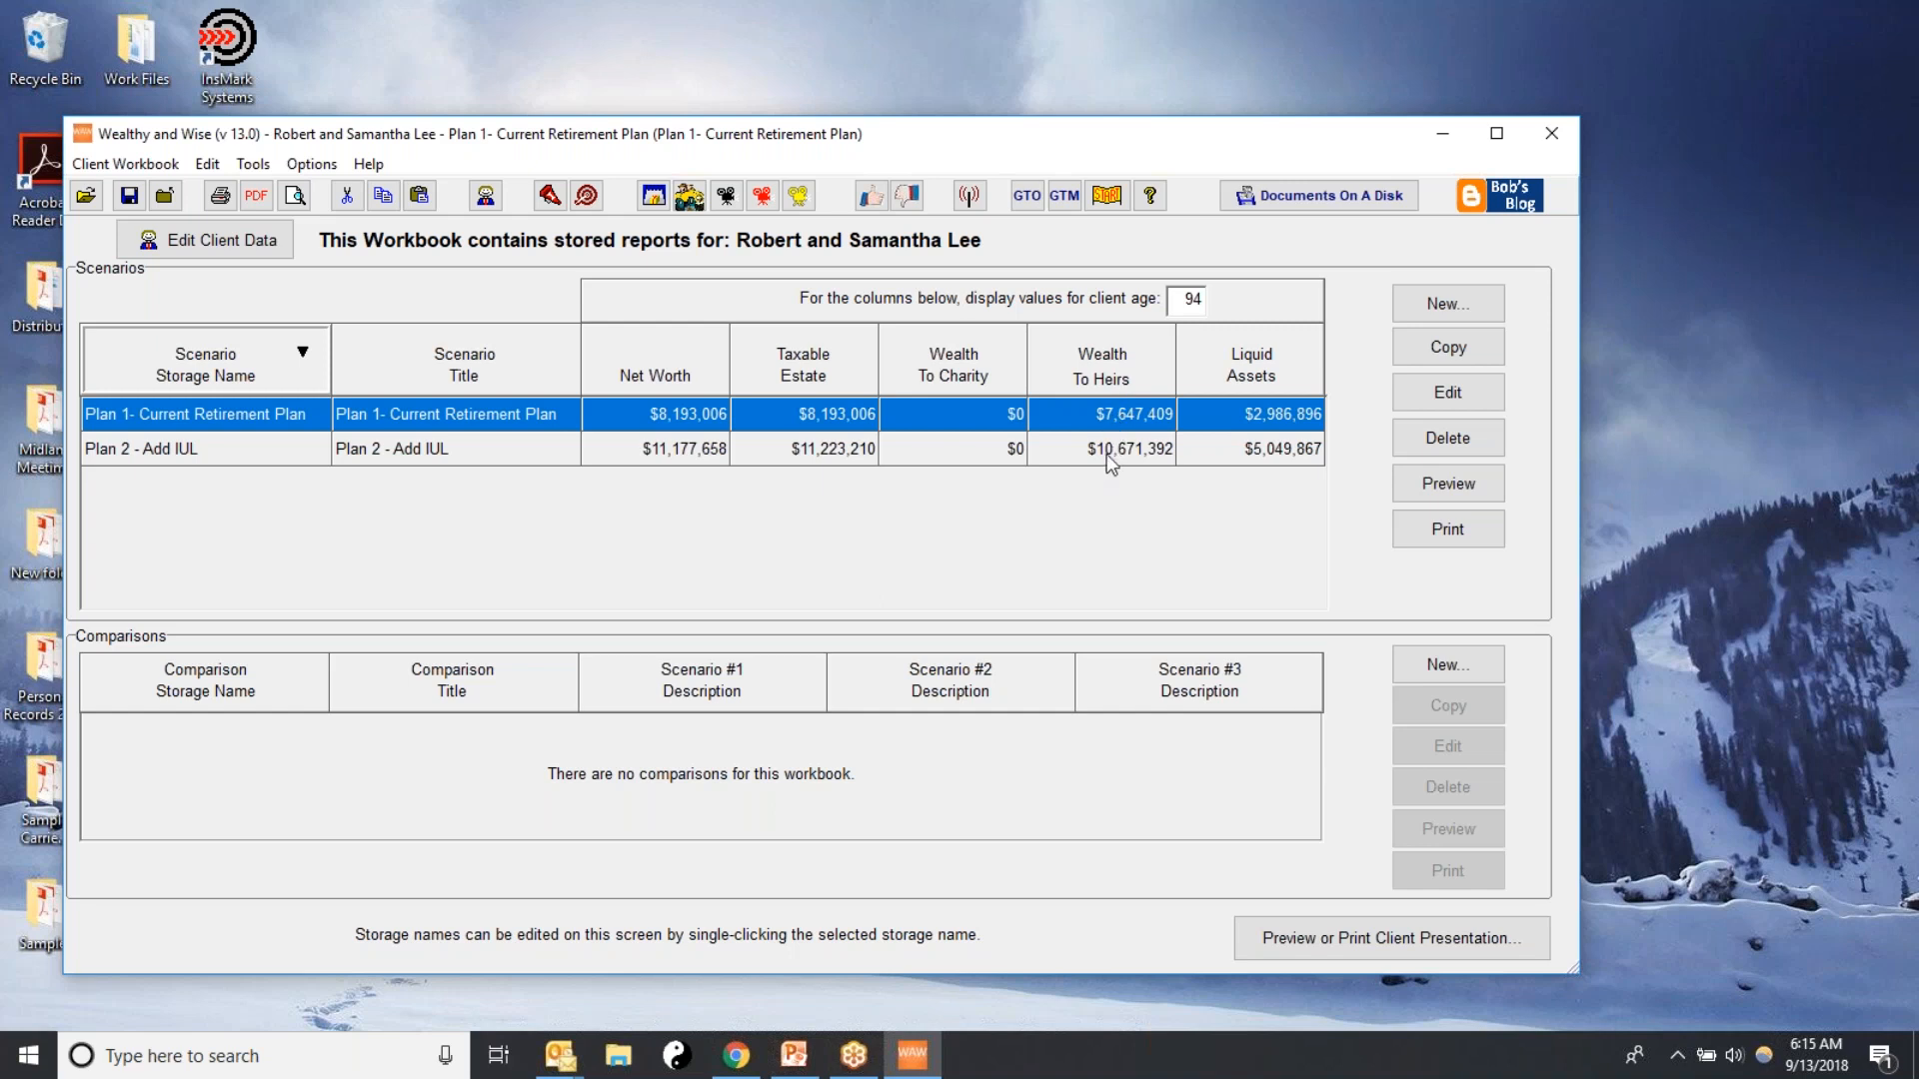
click(1205, 454)
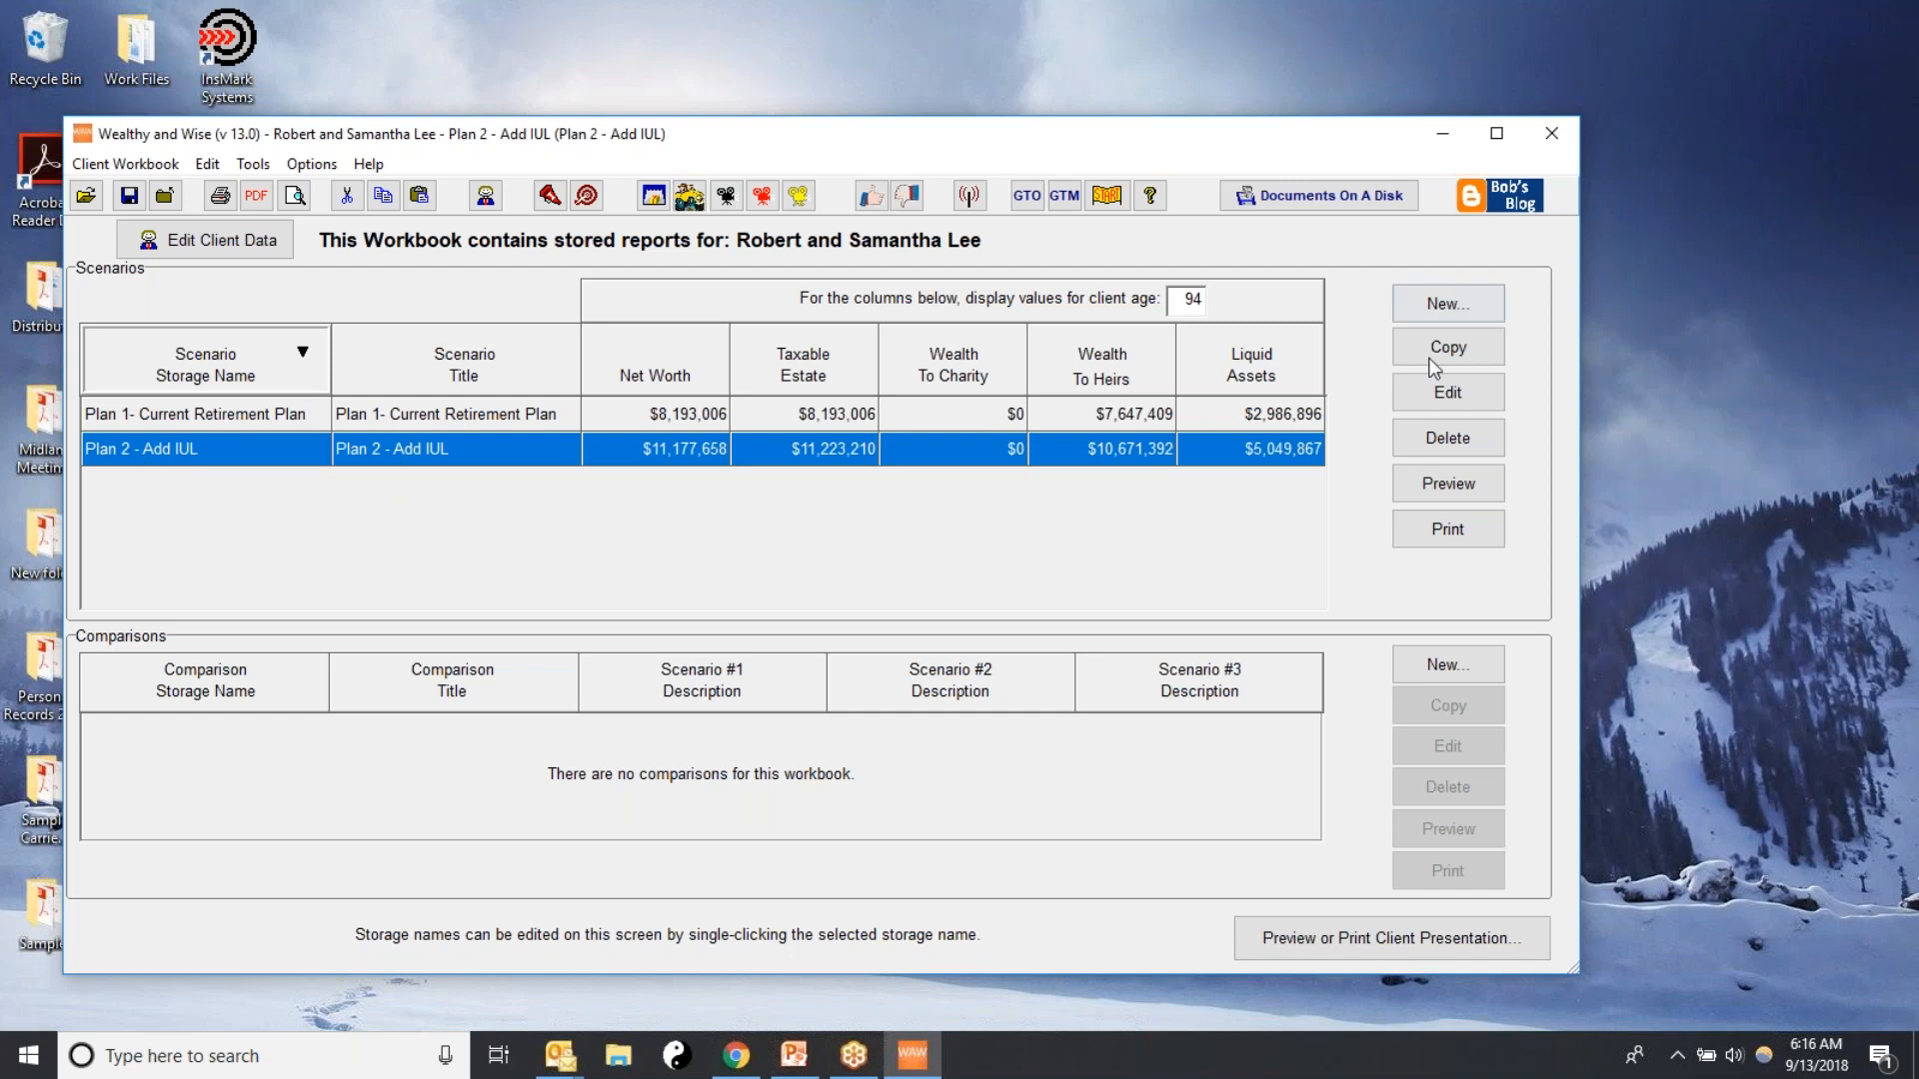
Create a new scenario copied from Plan 2 - Add IUL with the storage name "3. Add IUL+More Spendable", and dismiss the startup notes
click(1438, 304)
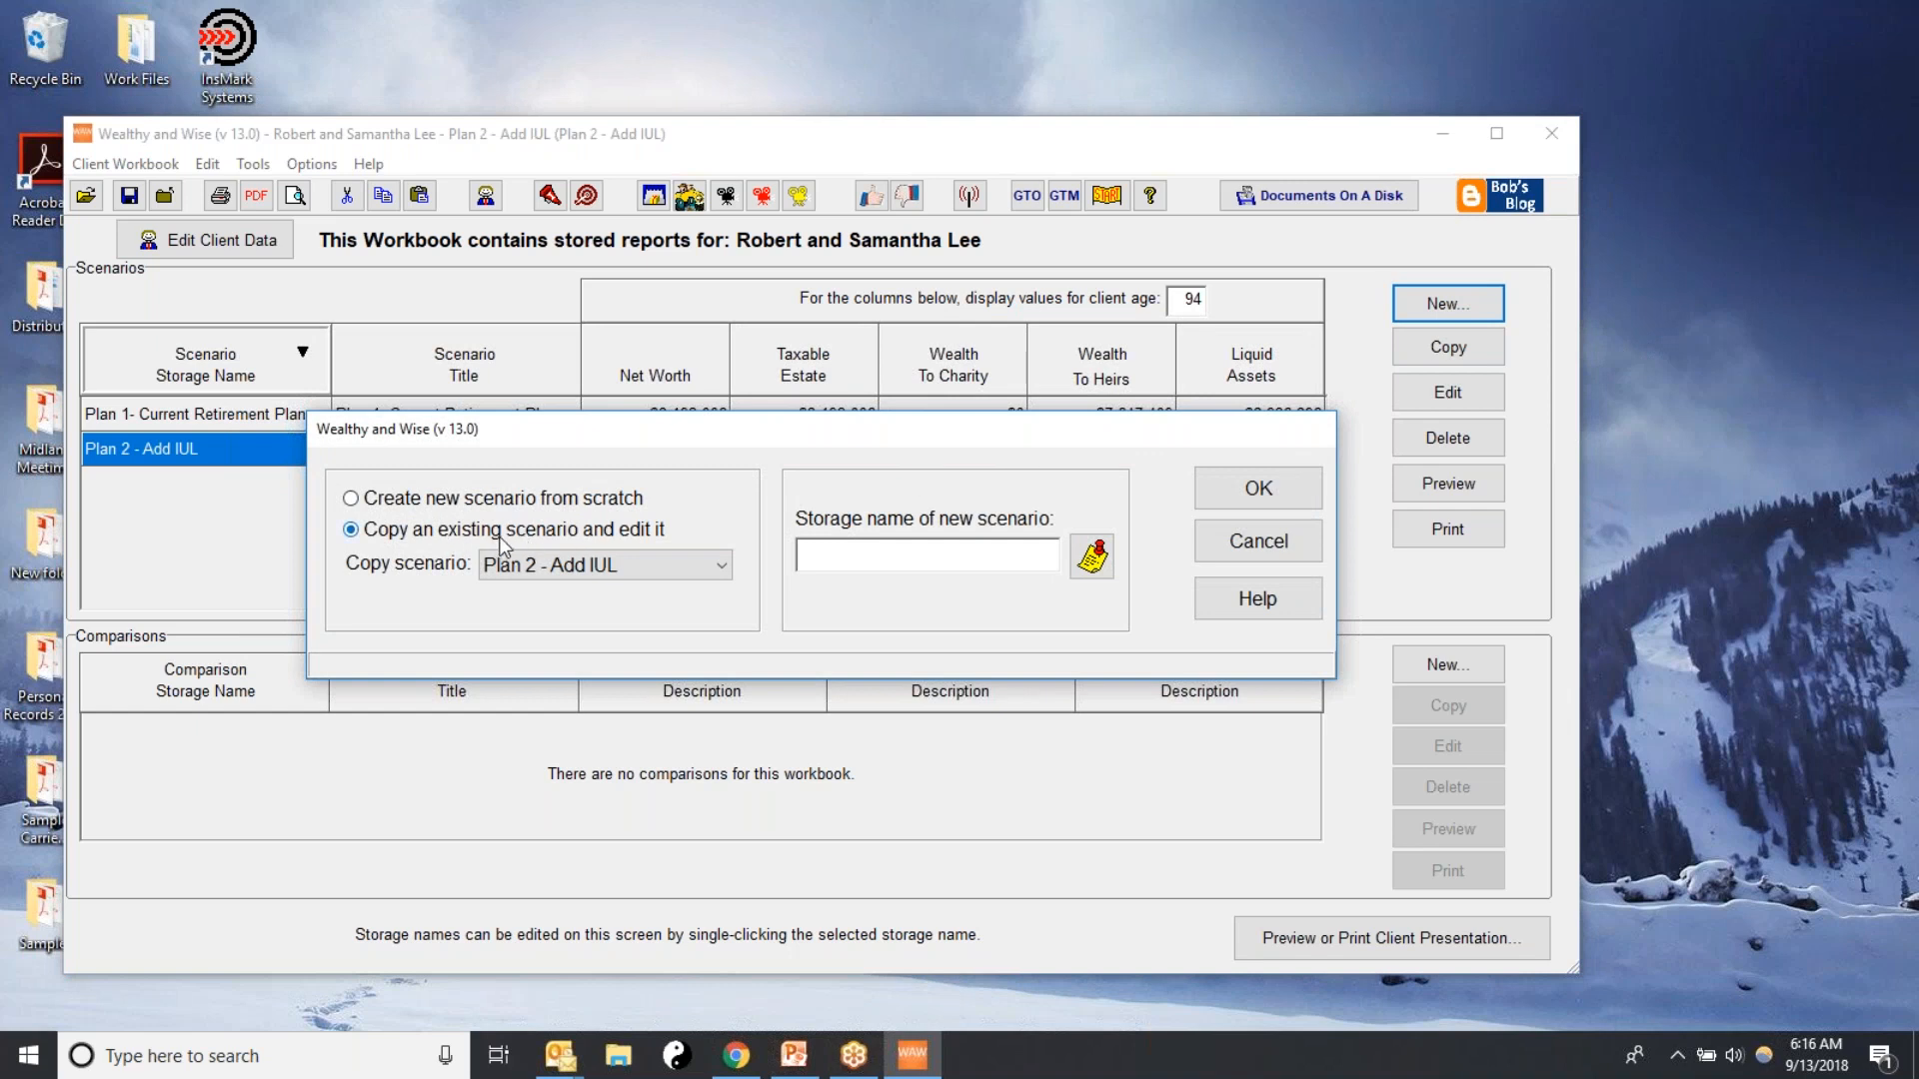
click(720, 566)
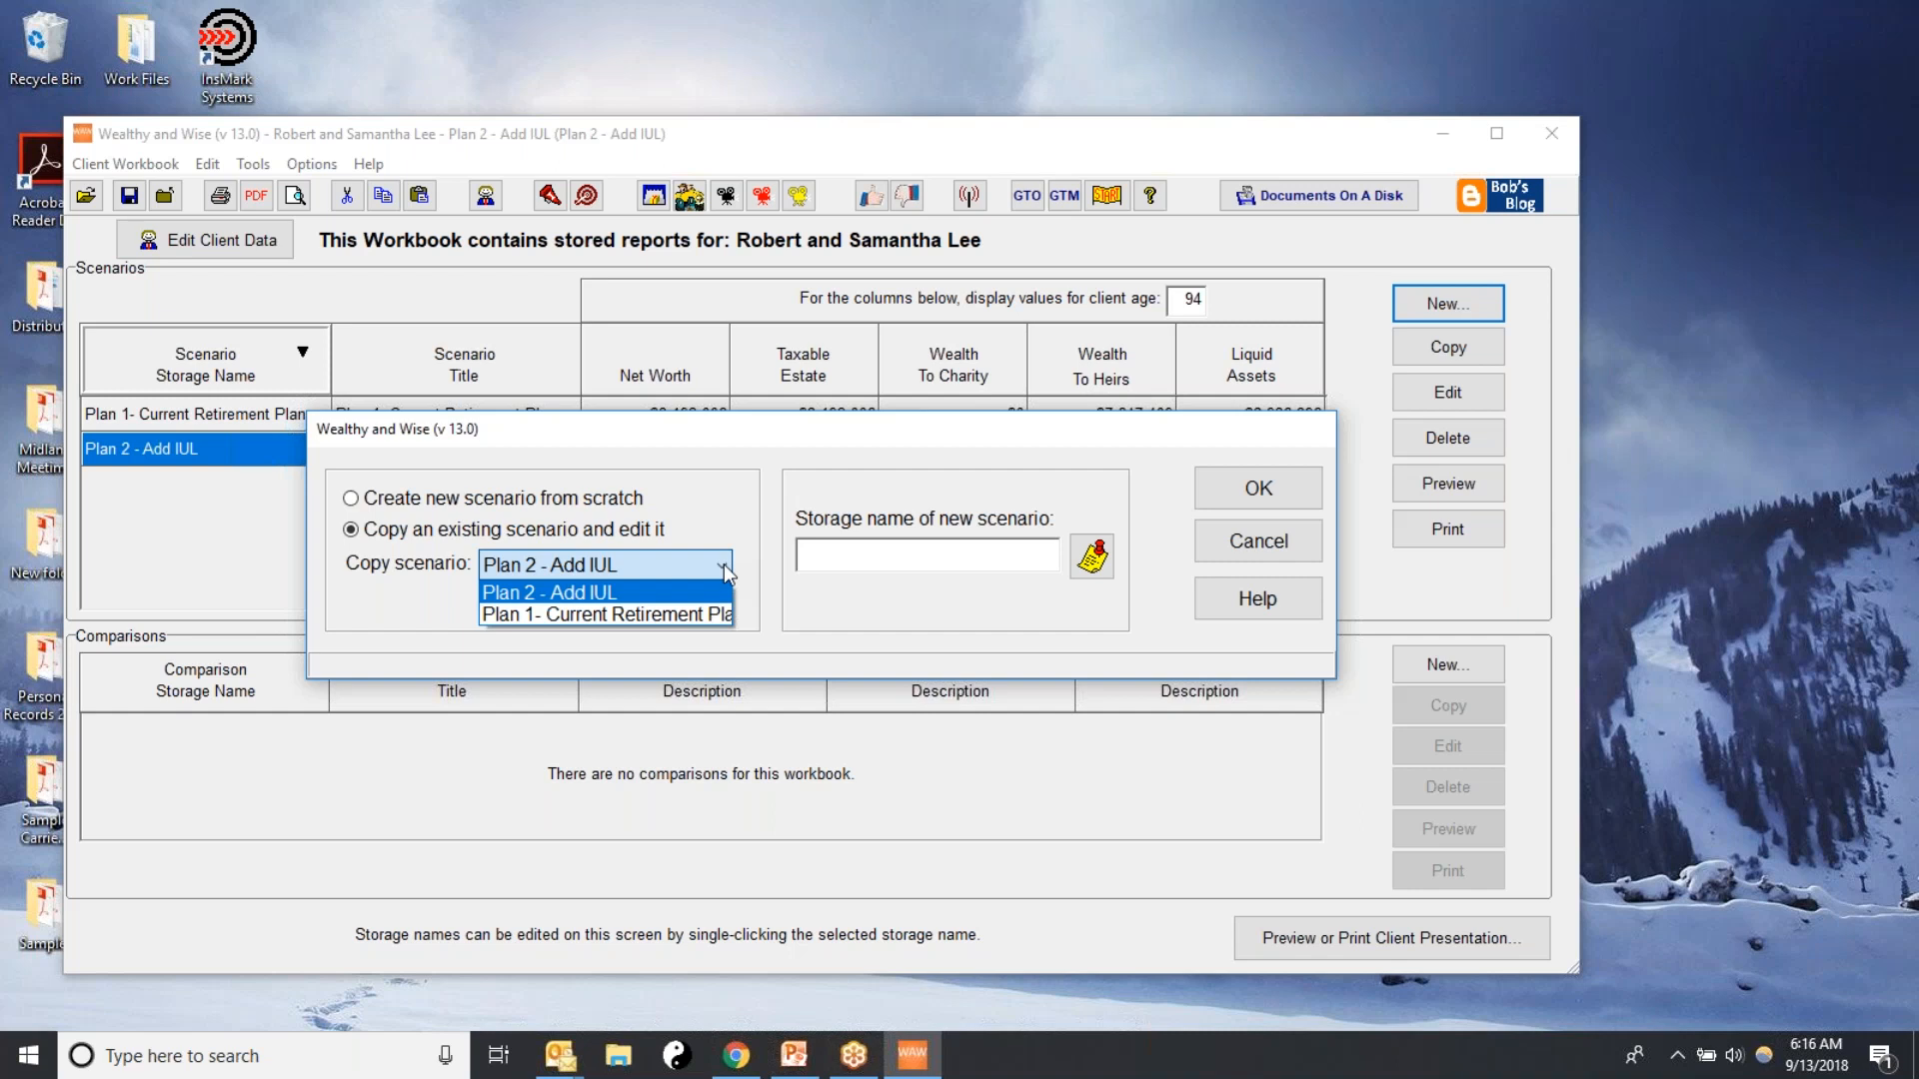
click(561, 593)
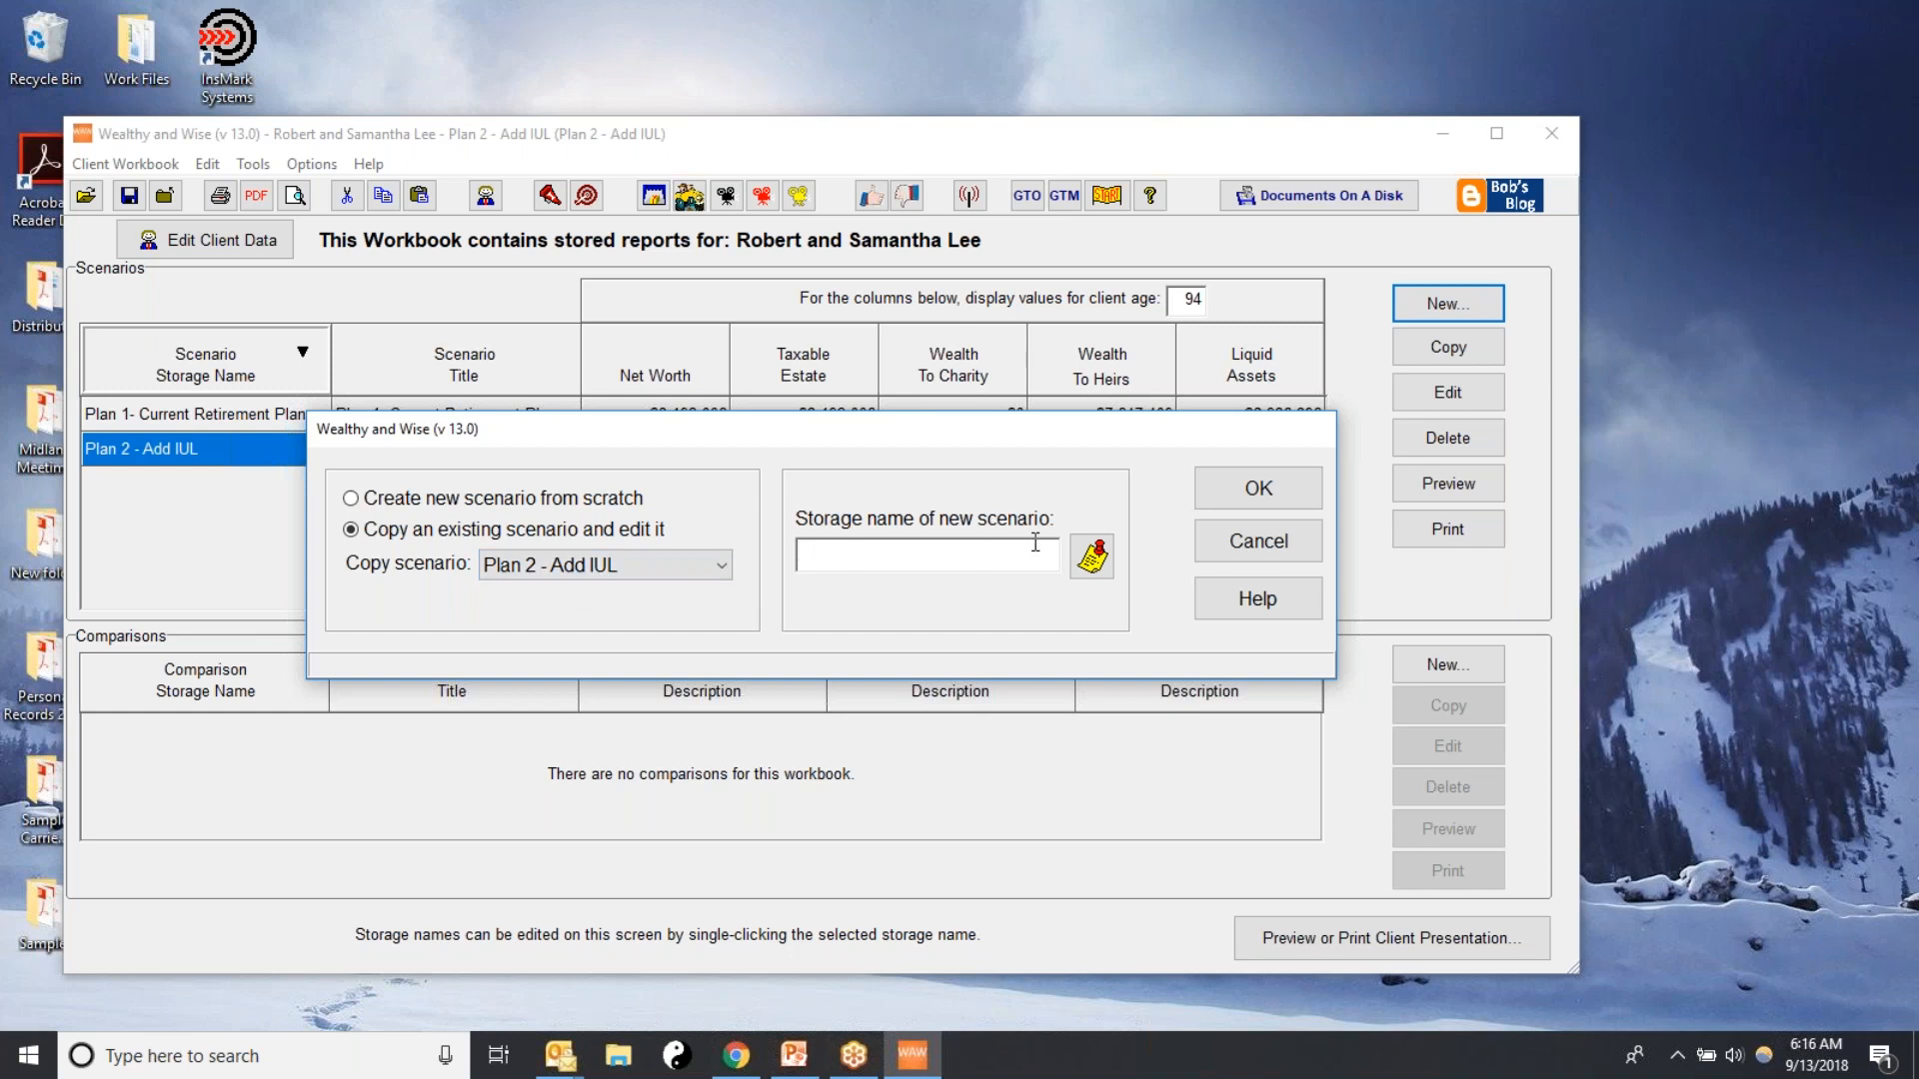
text(3. Add IUL+More S)
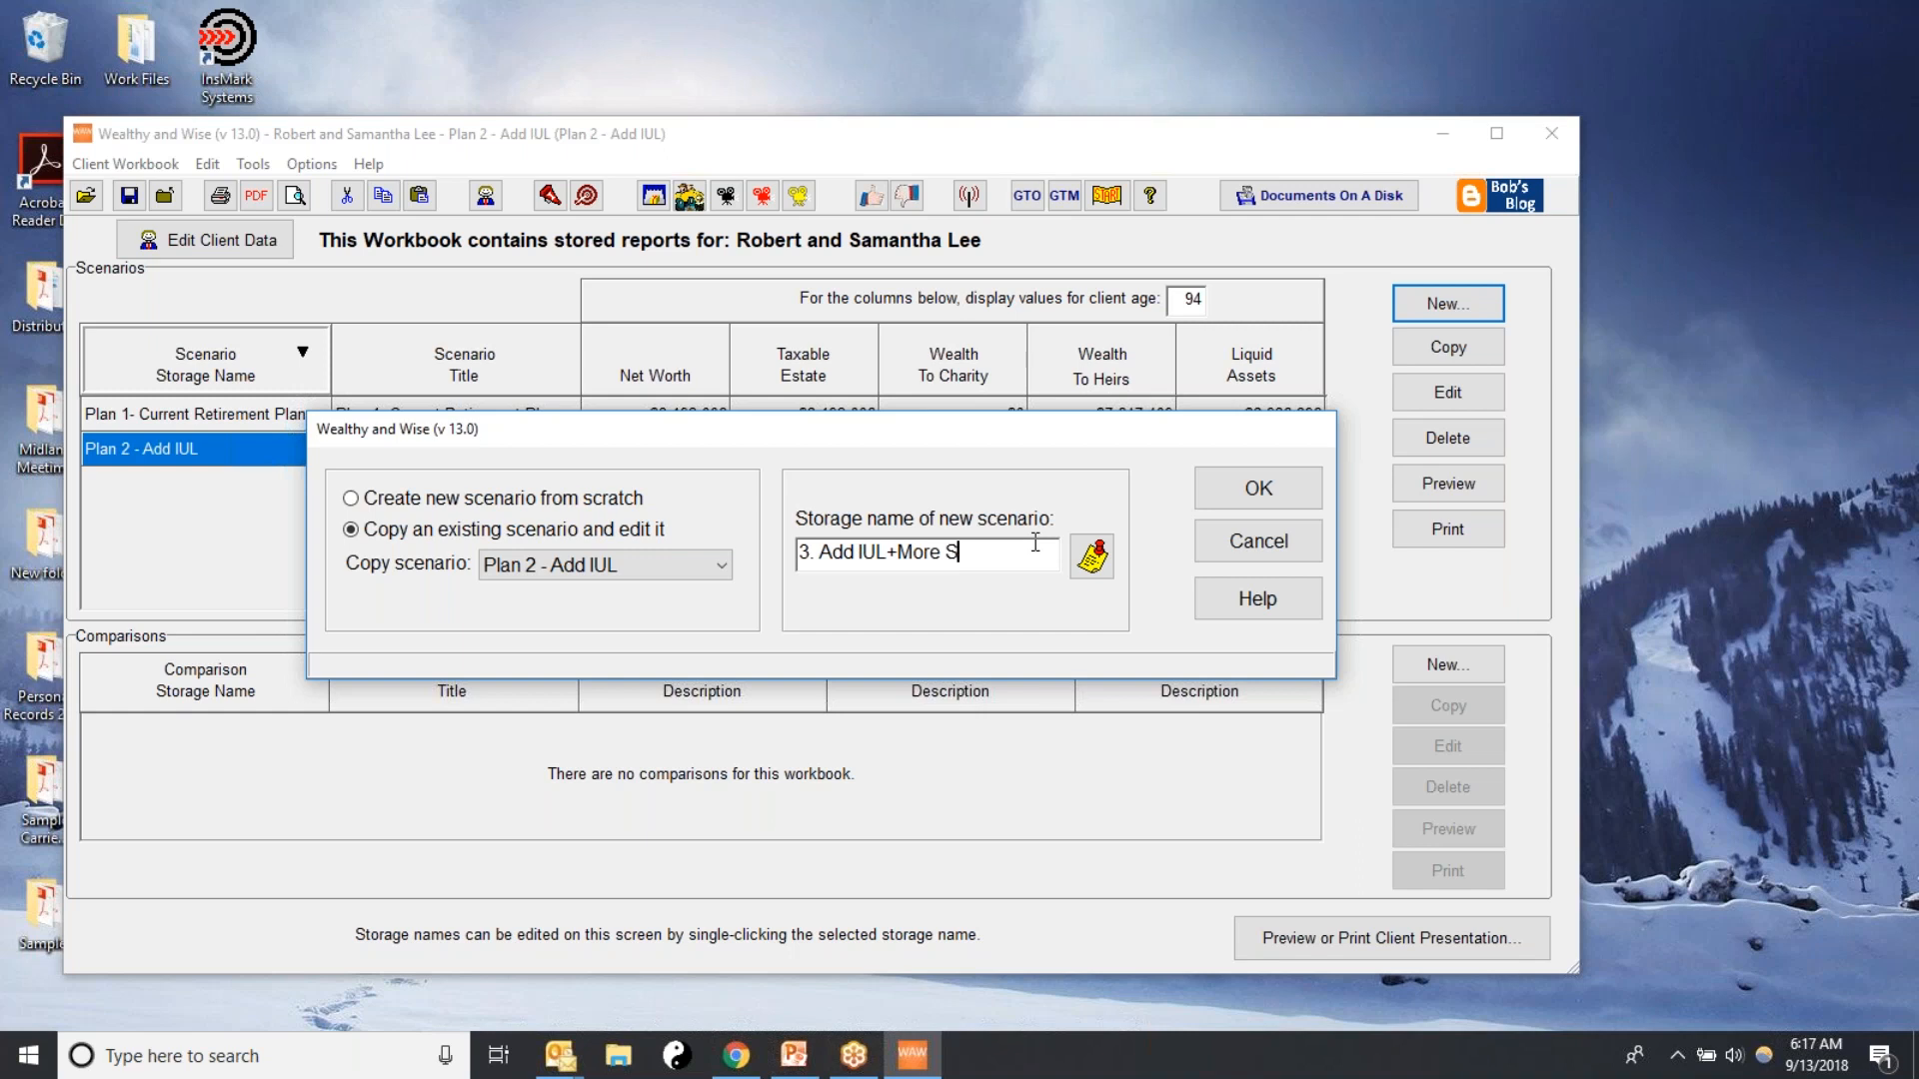
text(pendable)
click(1257, 490)
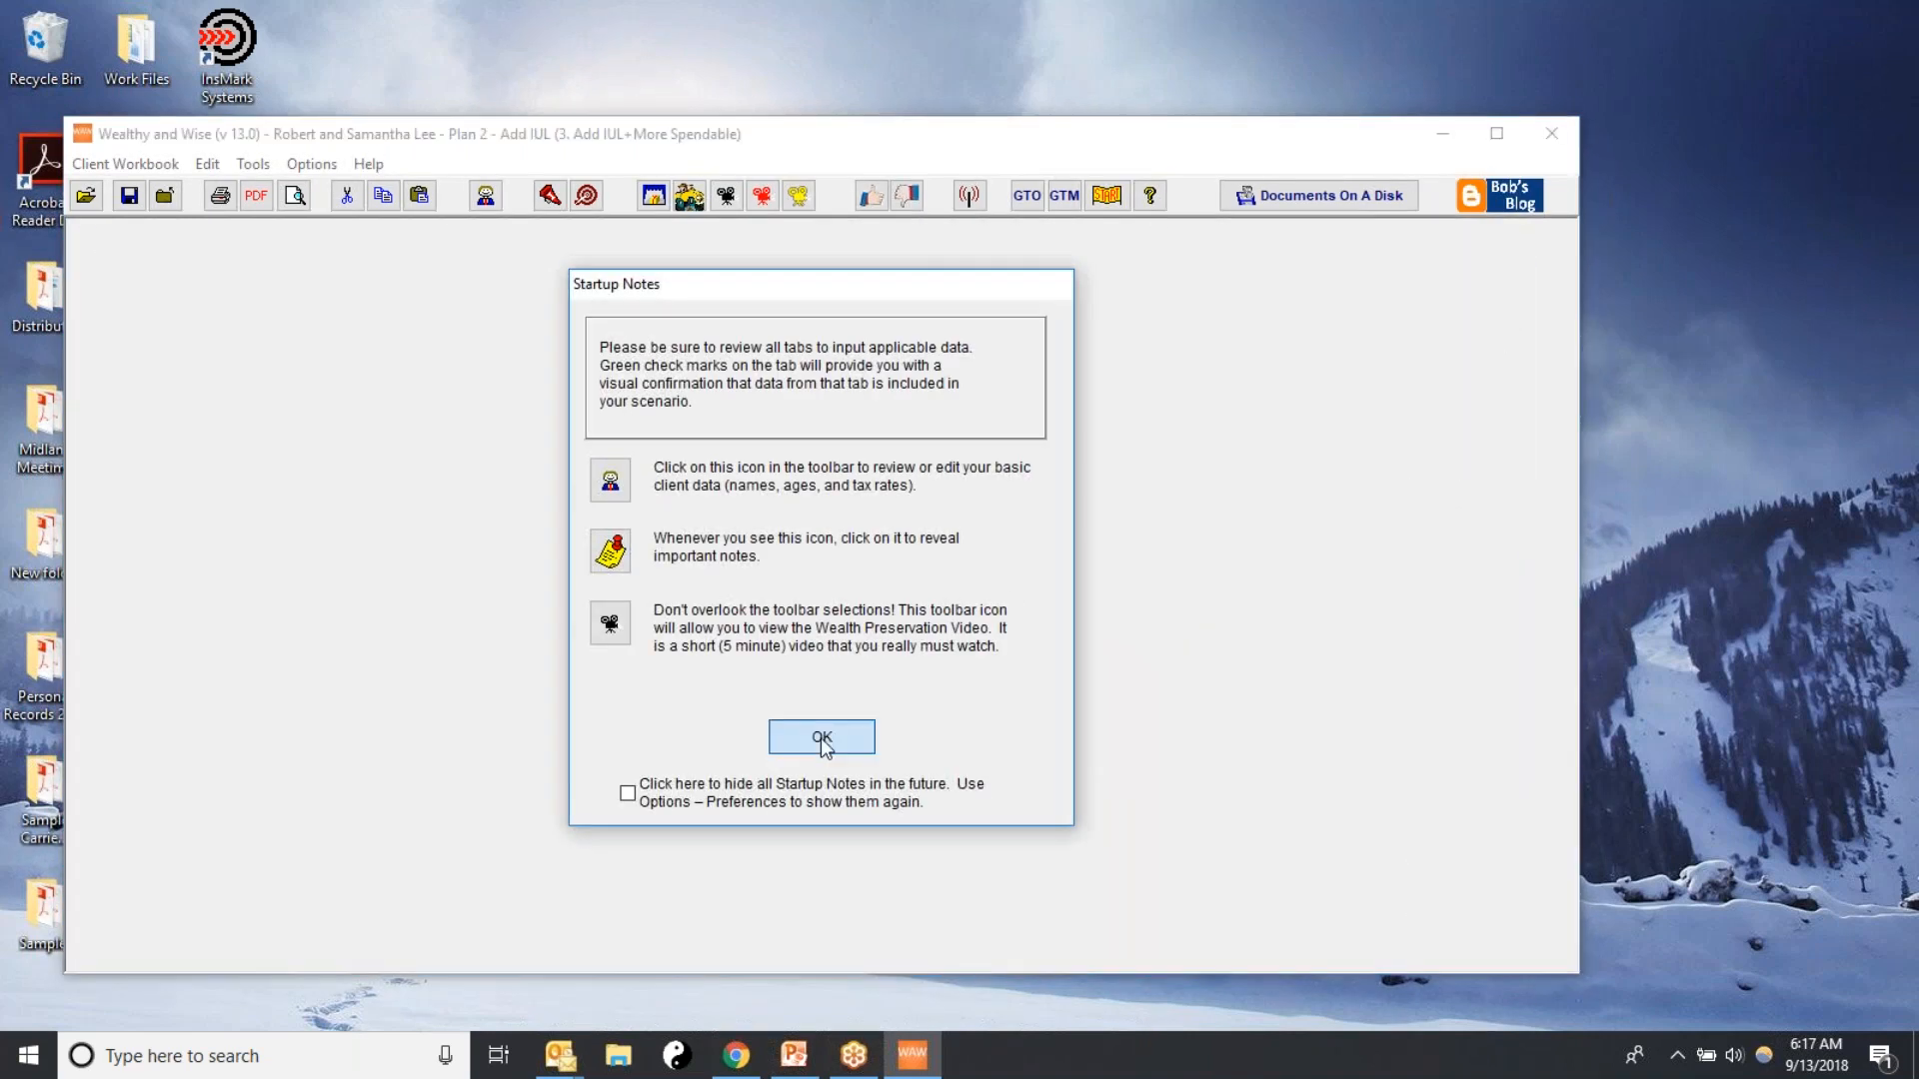
key(Return)
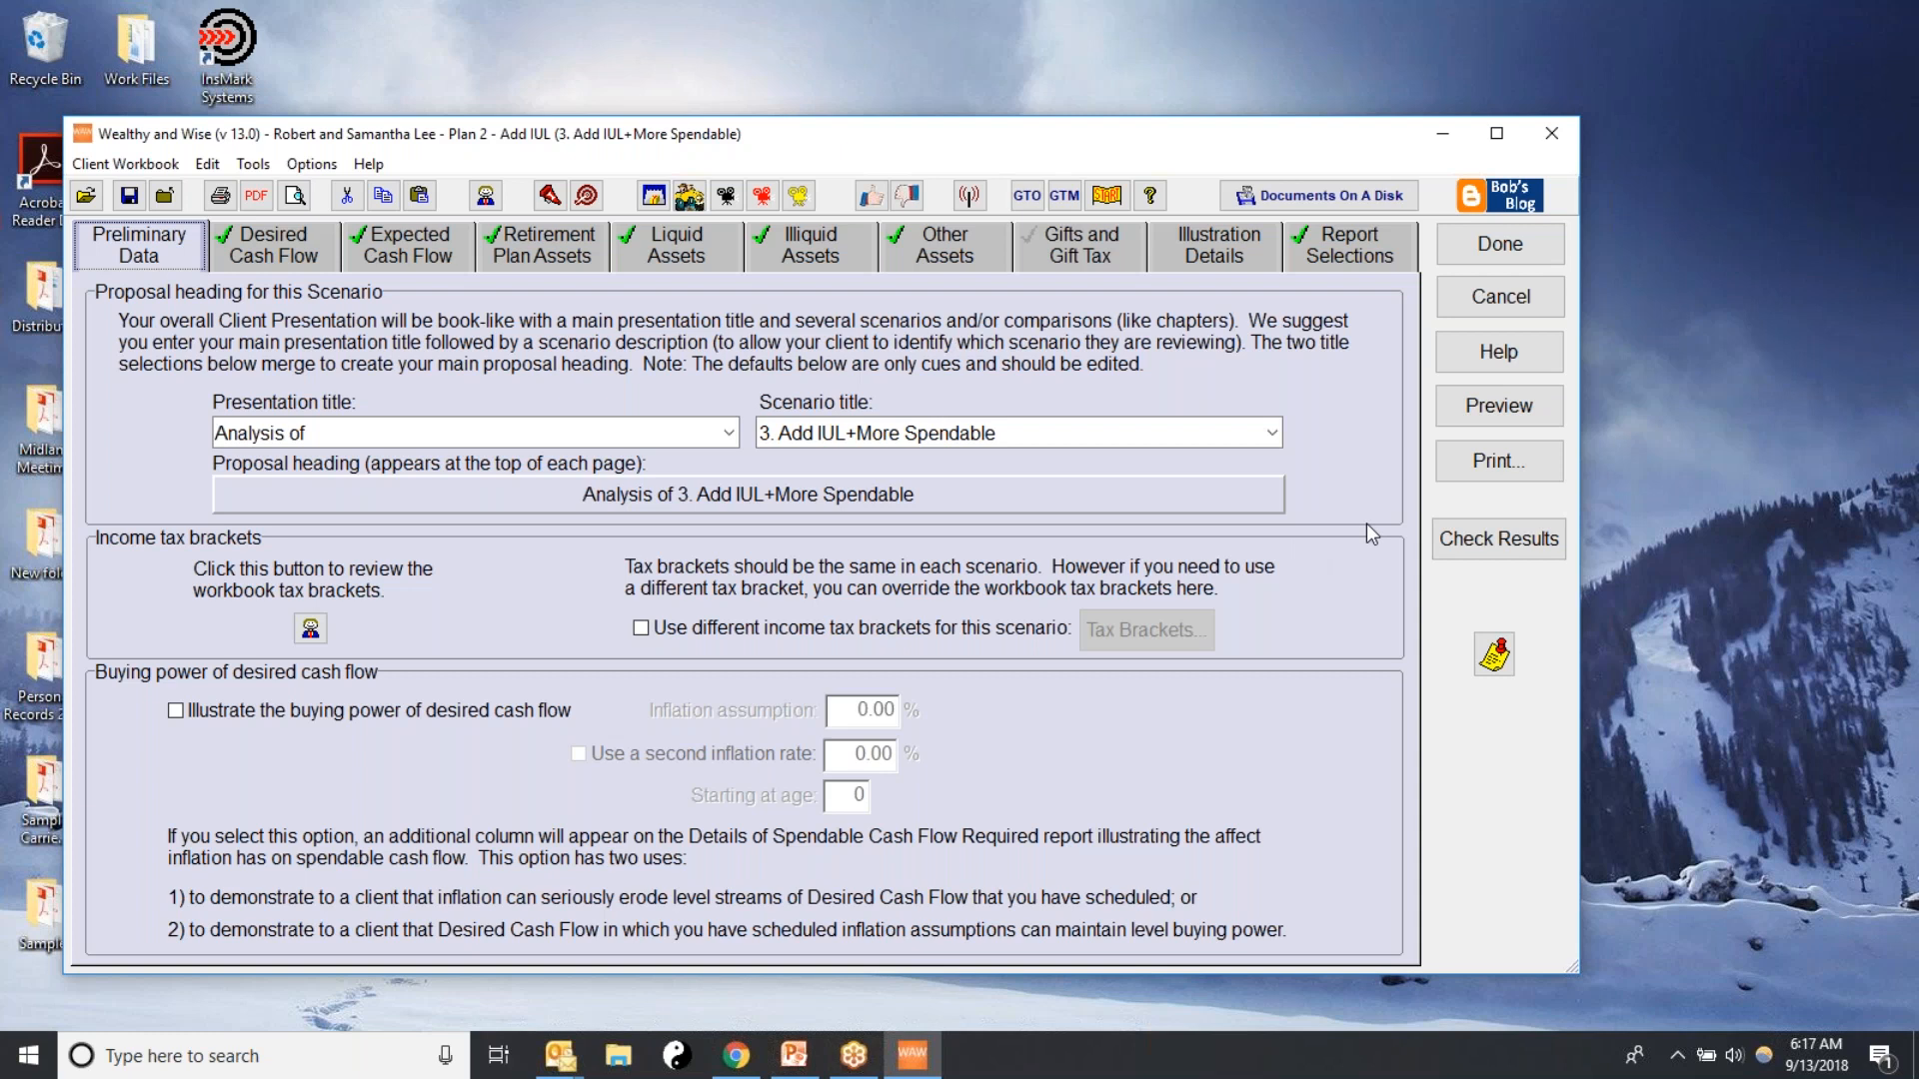
Include a second desired cash flow item, Additional Spendable Cash, below Living Expenses
click(256, 244)
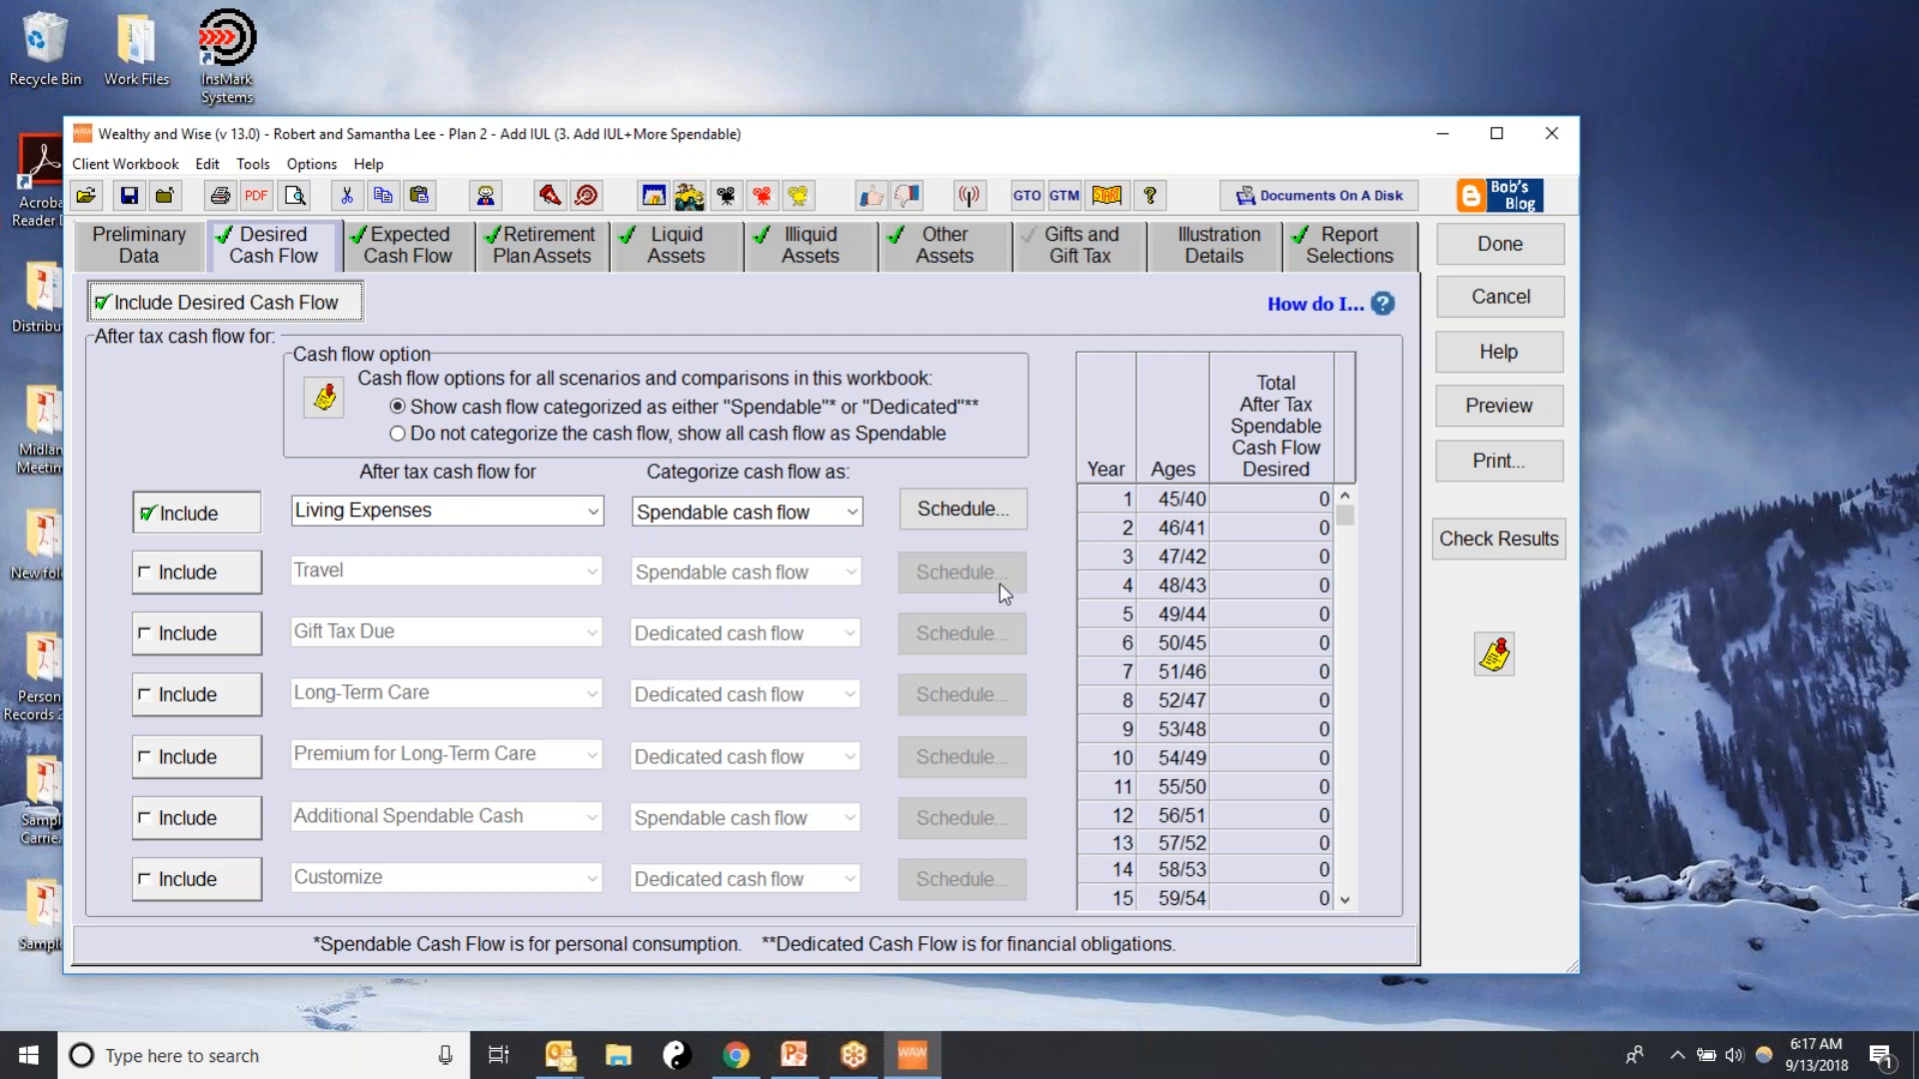
drag(1354, 510, 1379, 674)
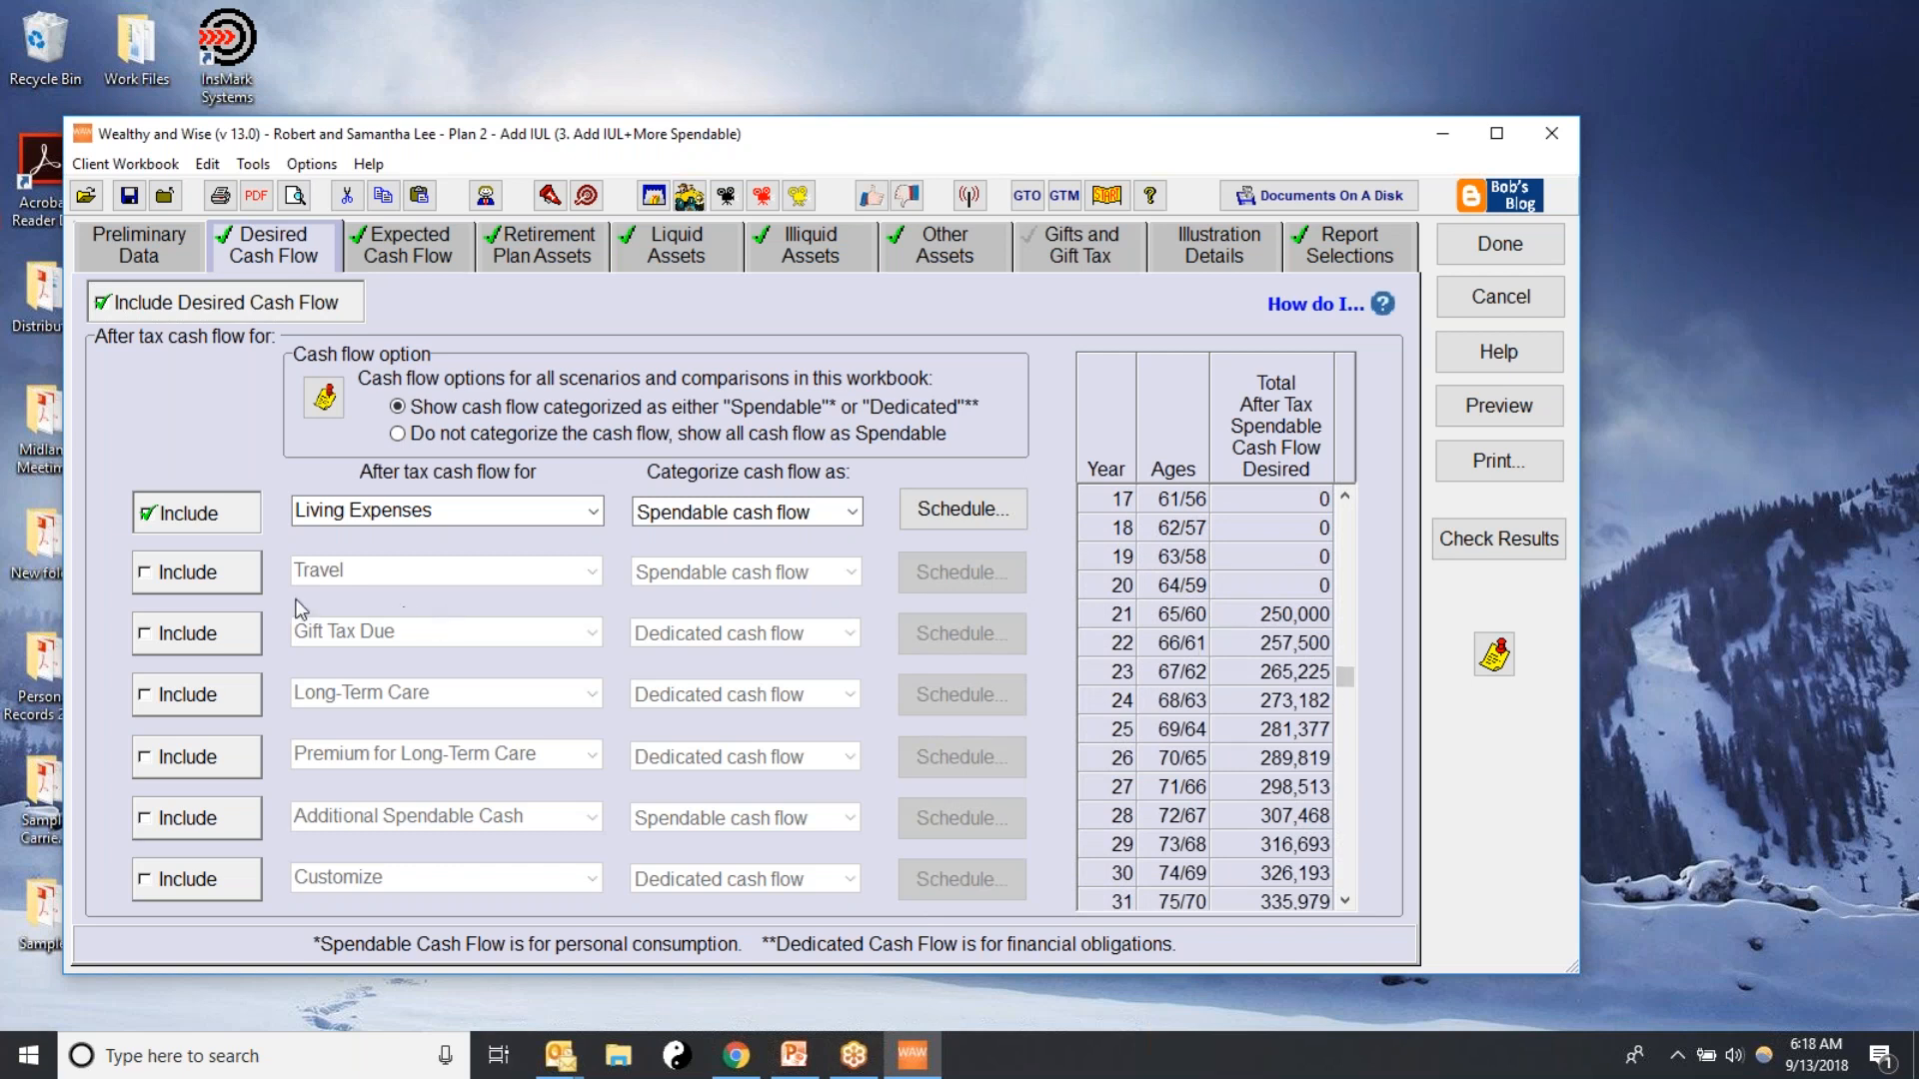
click(200, 579)
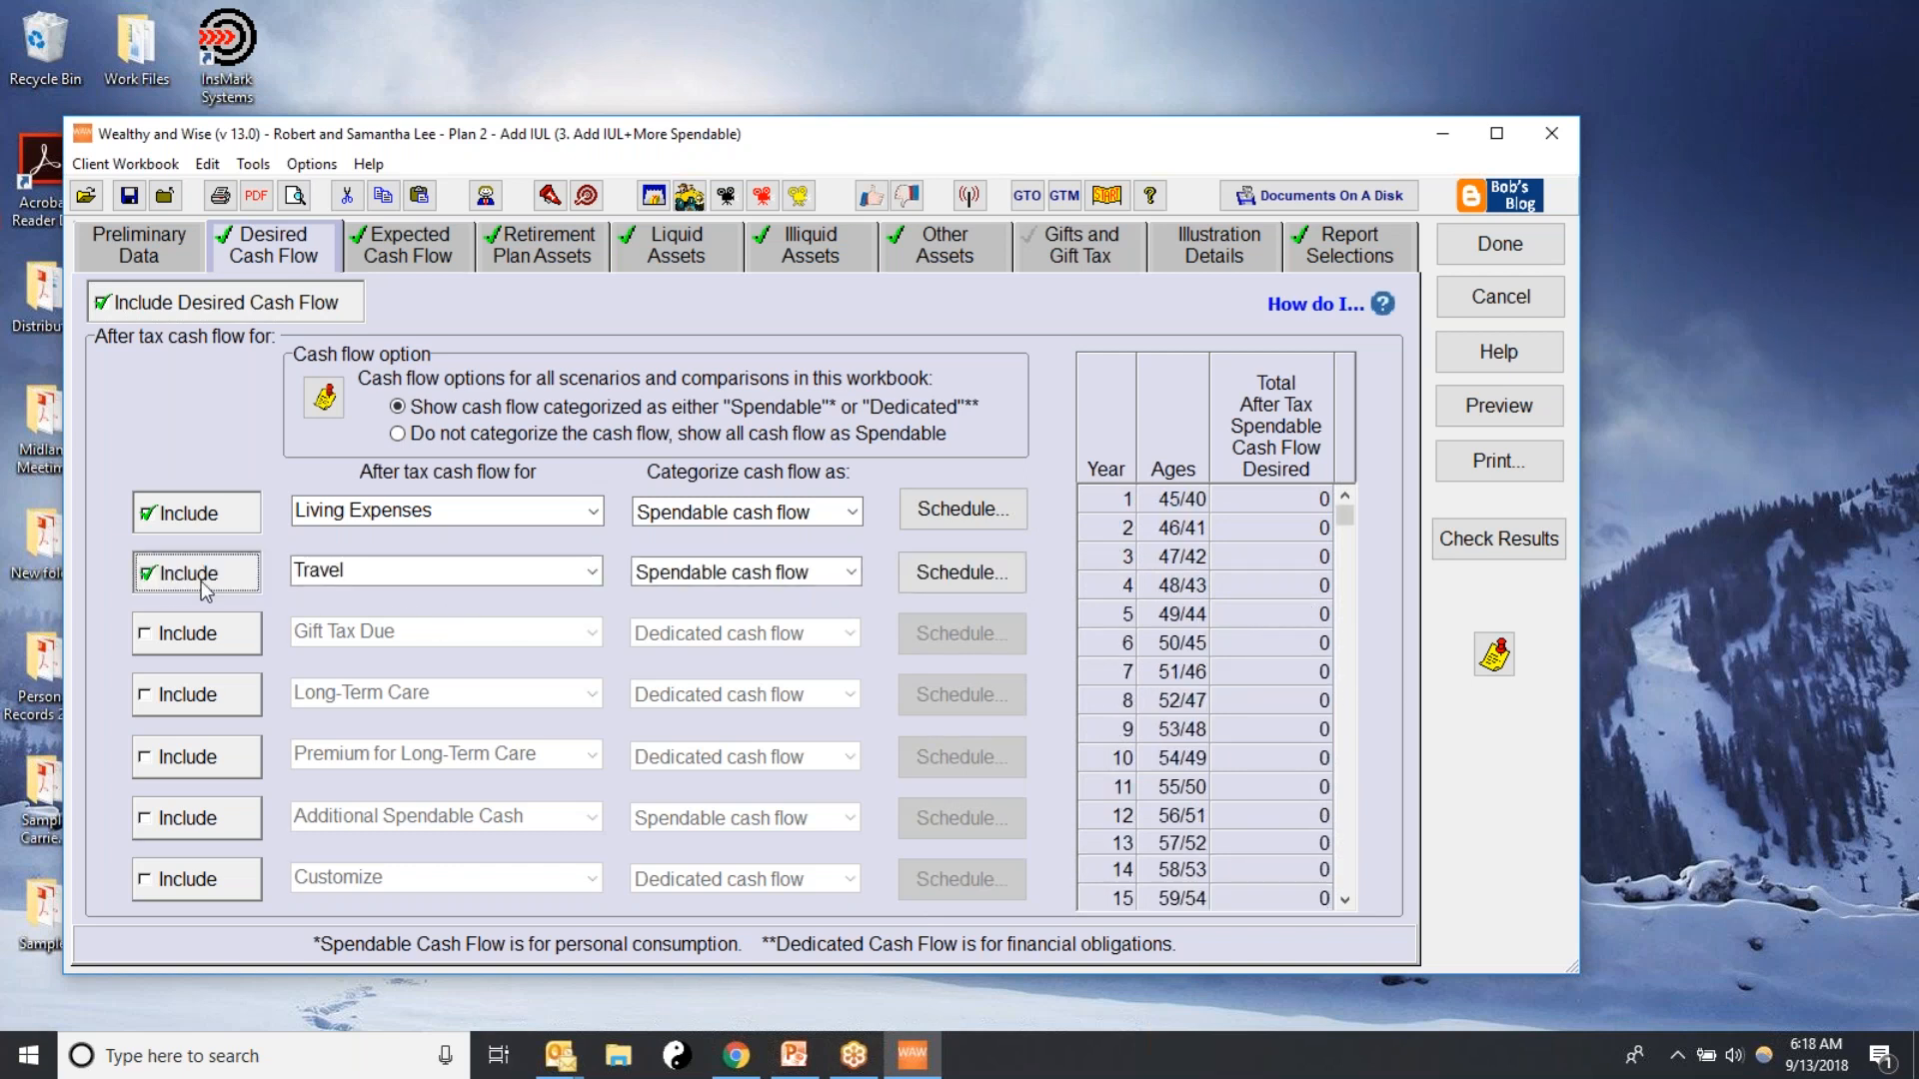
click(593, 576)
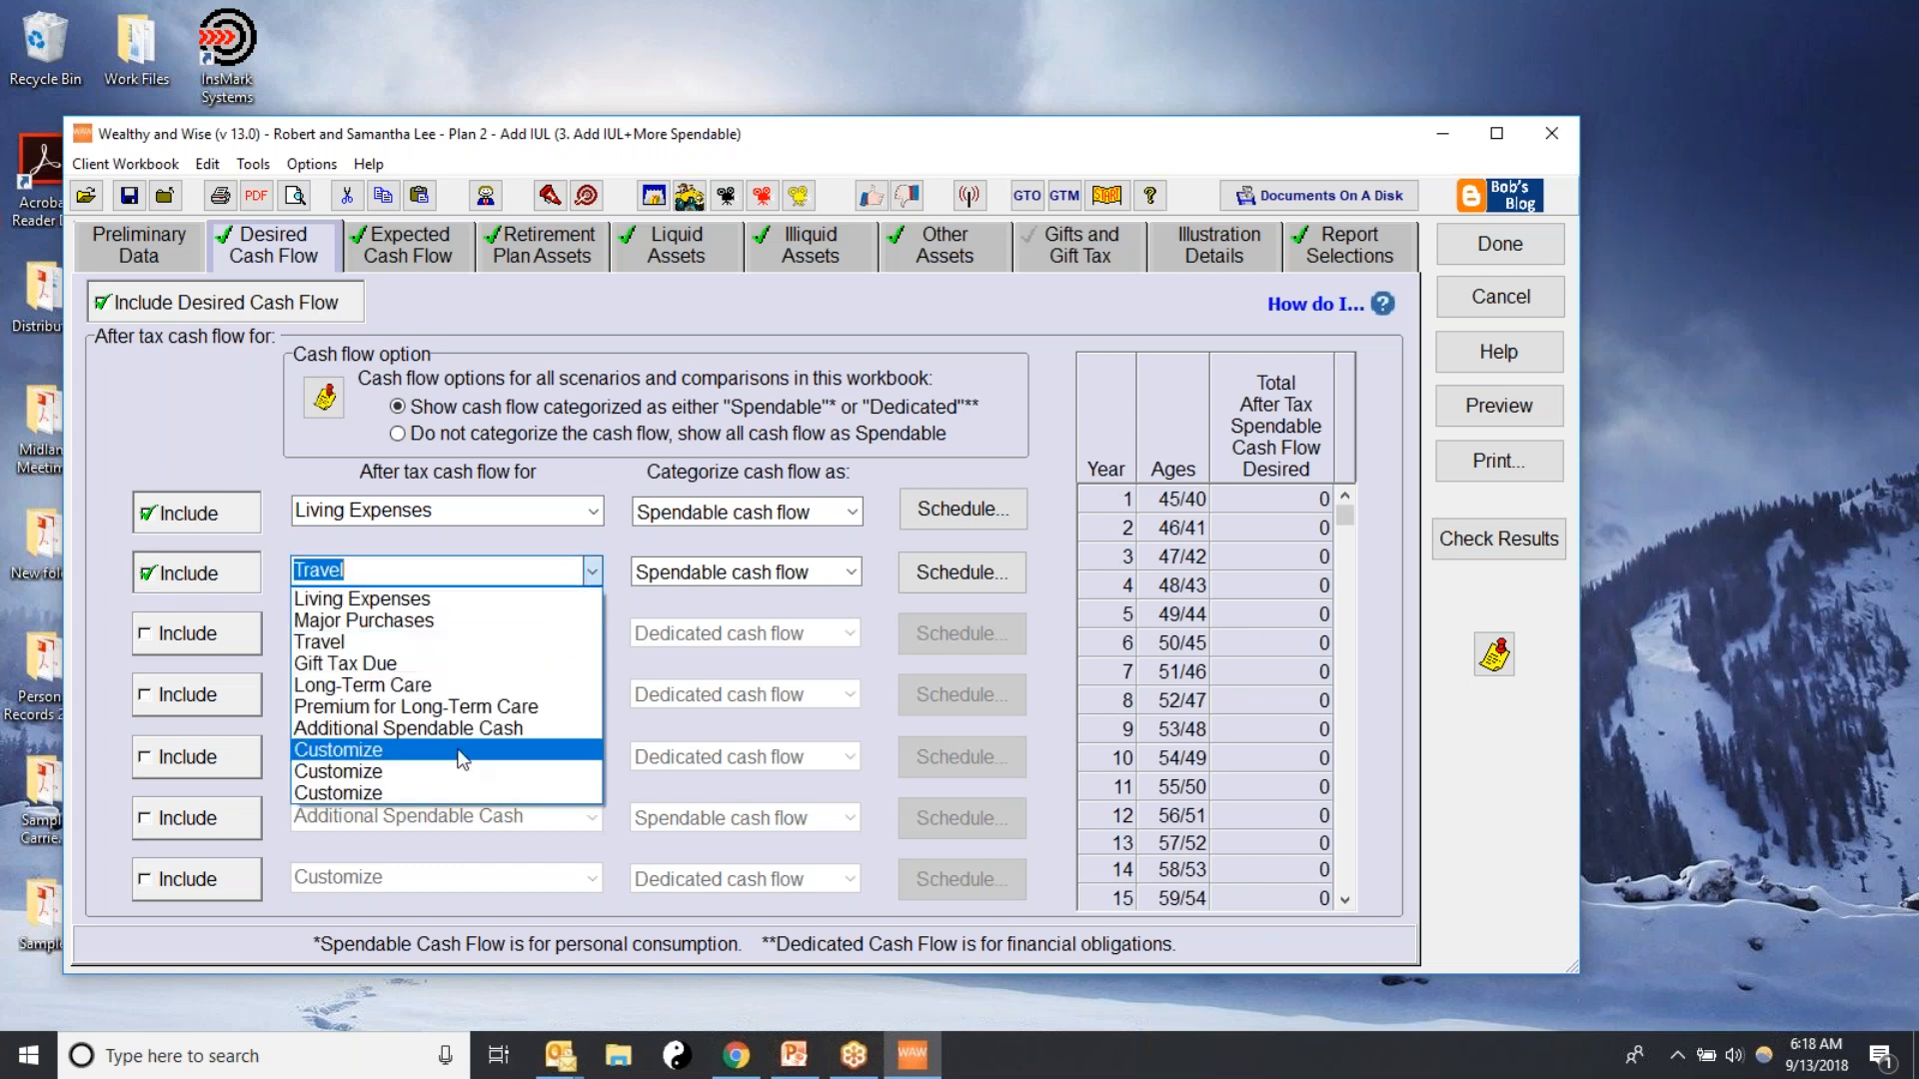
click(354, 729)
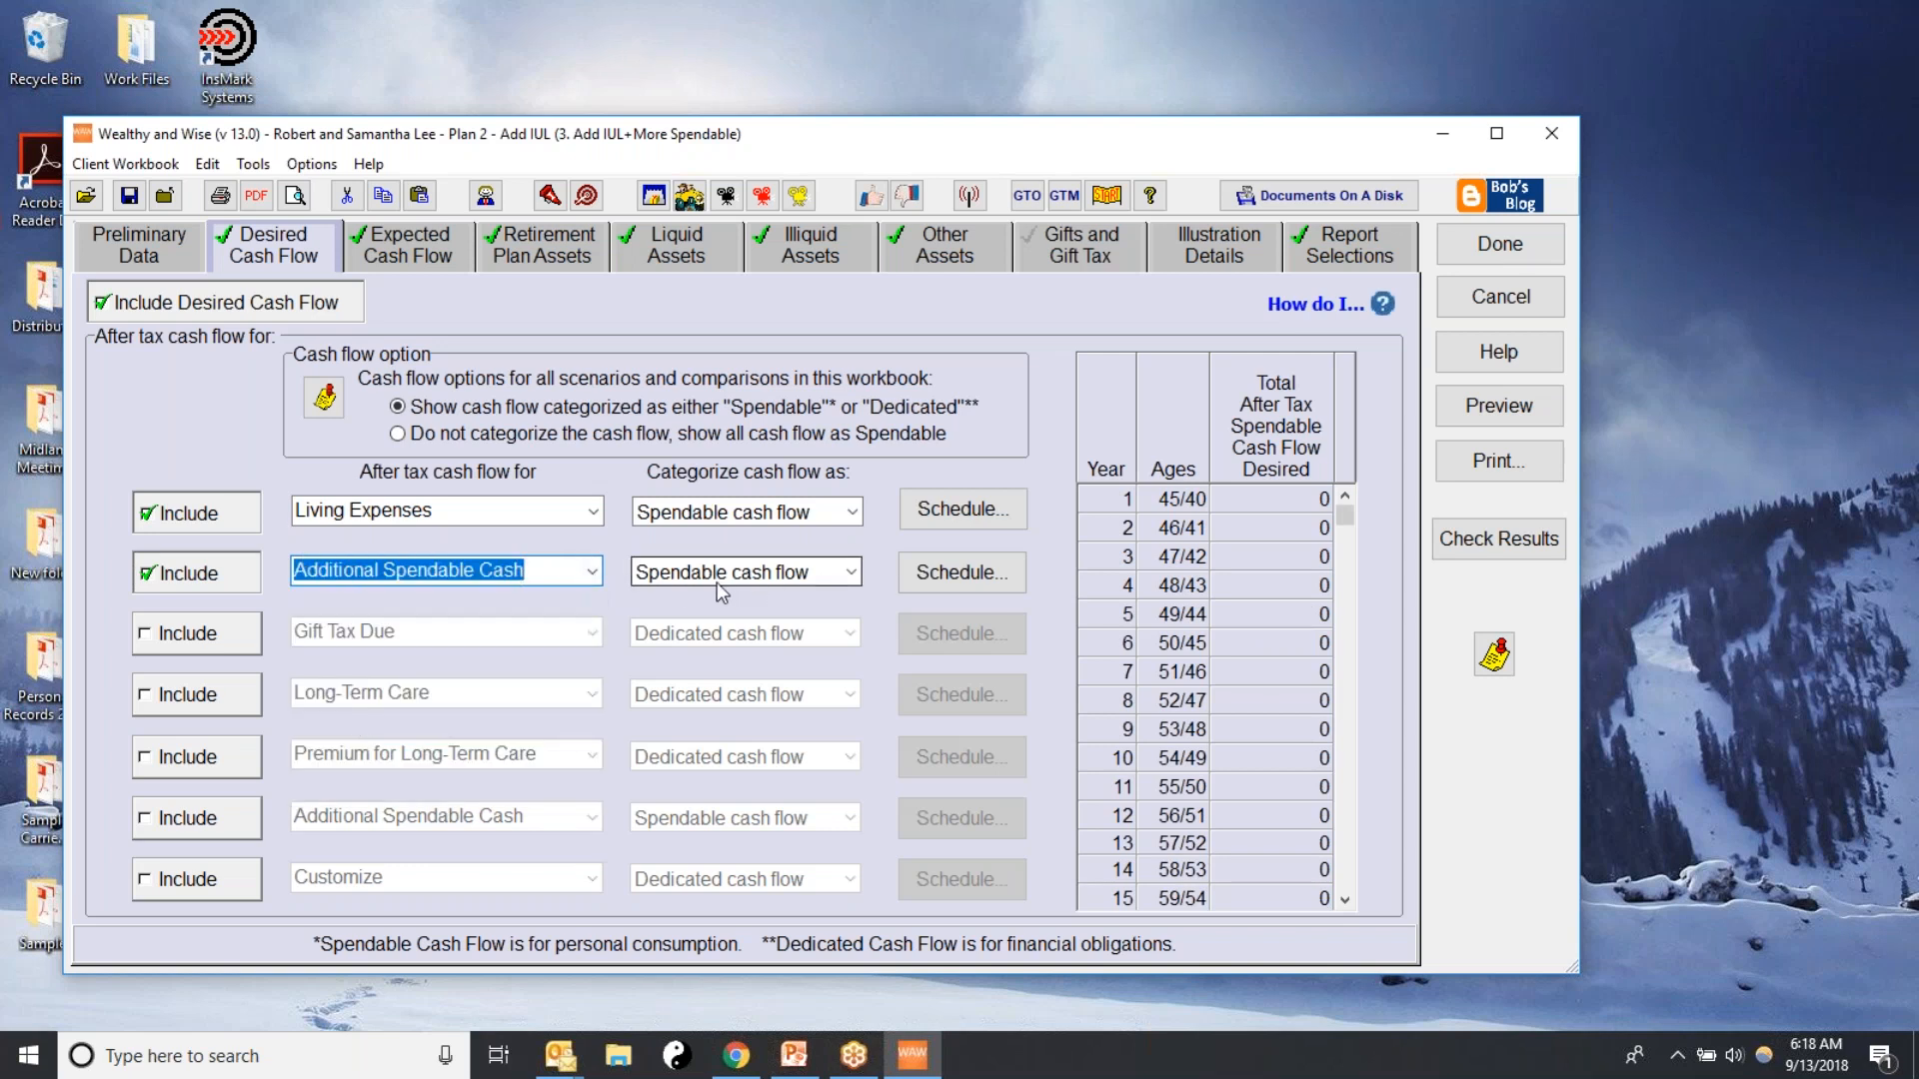
Set the Cash Flow Availability Calculator for Additional Spendable Cash to start in year 21 and end in year 40
click(950, 574)
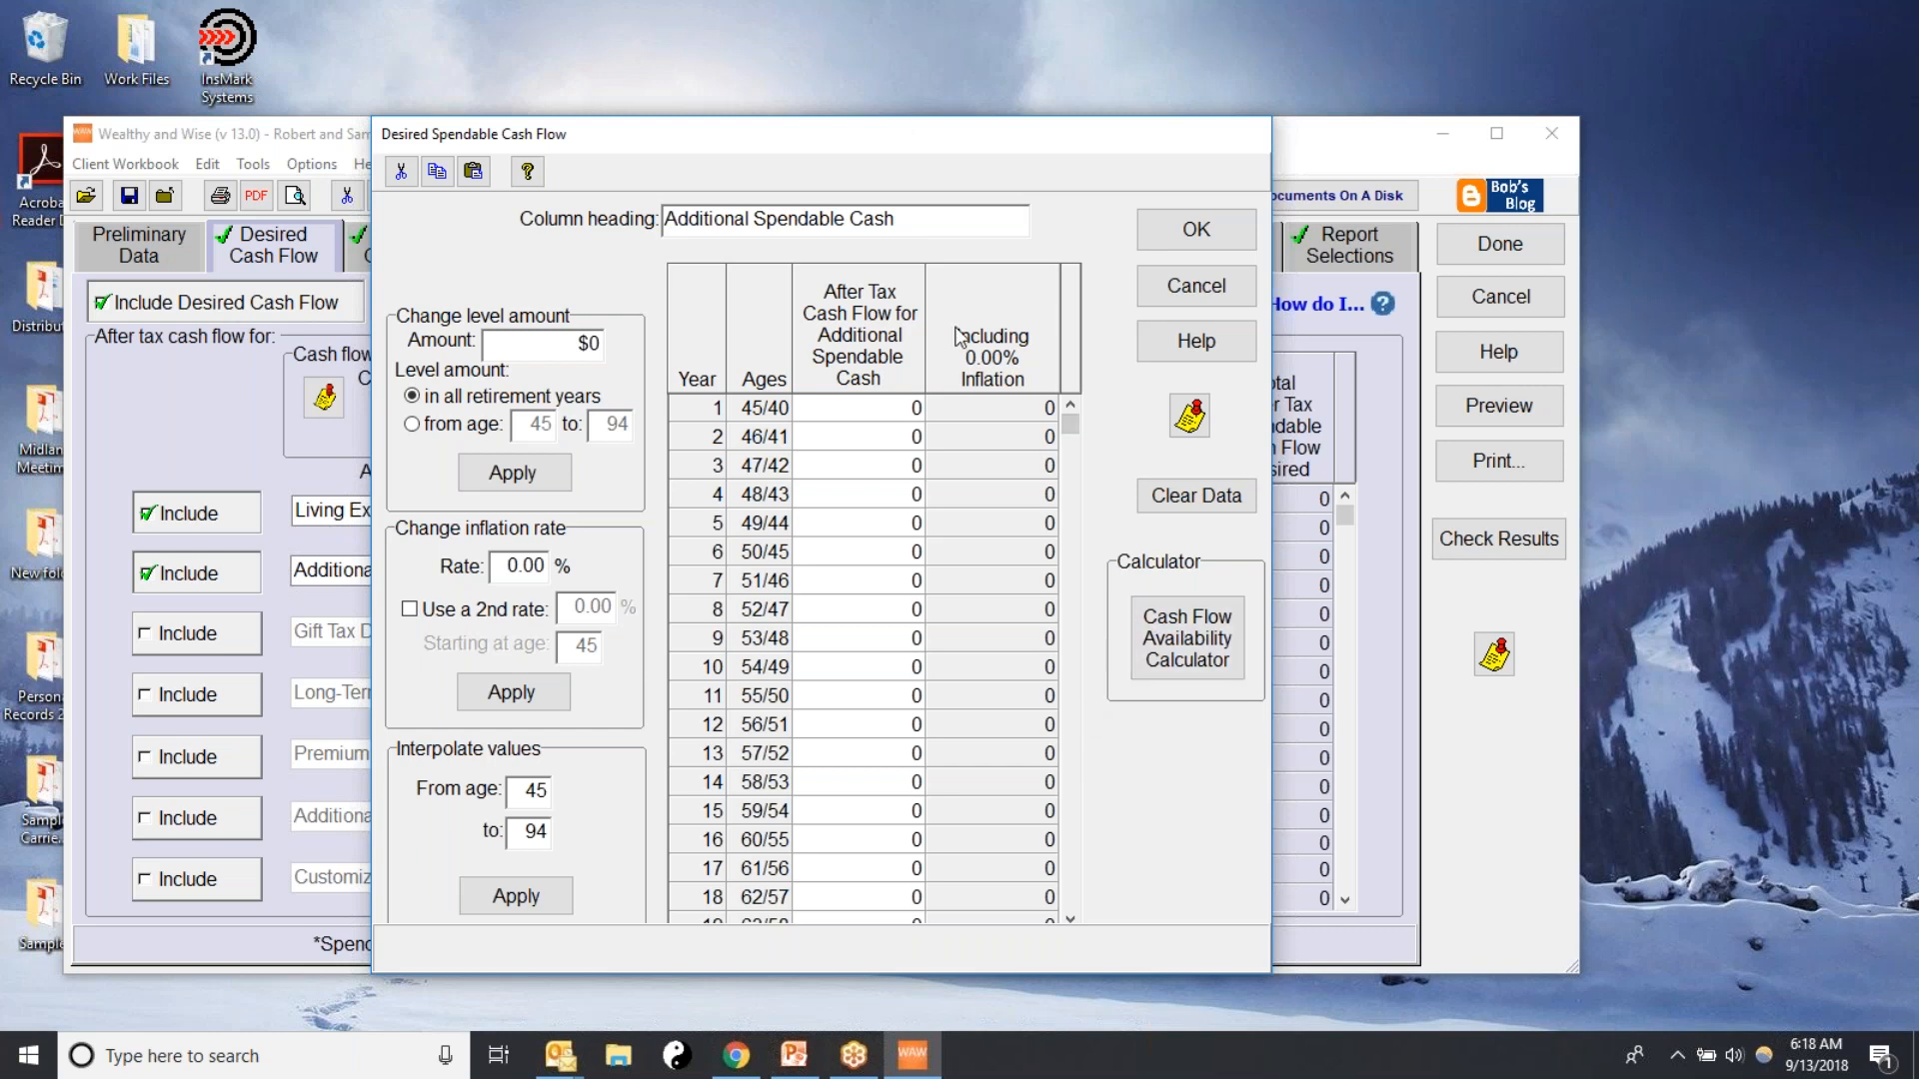
drag(897, 141, 909, 702)
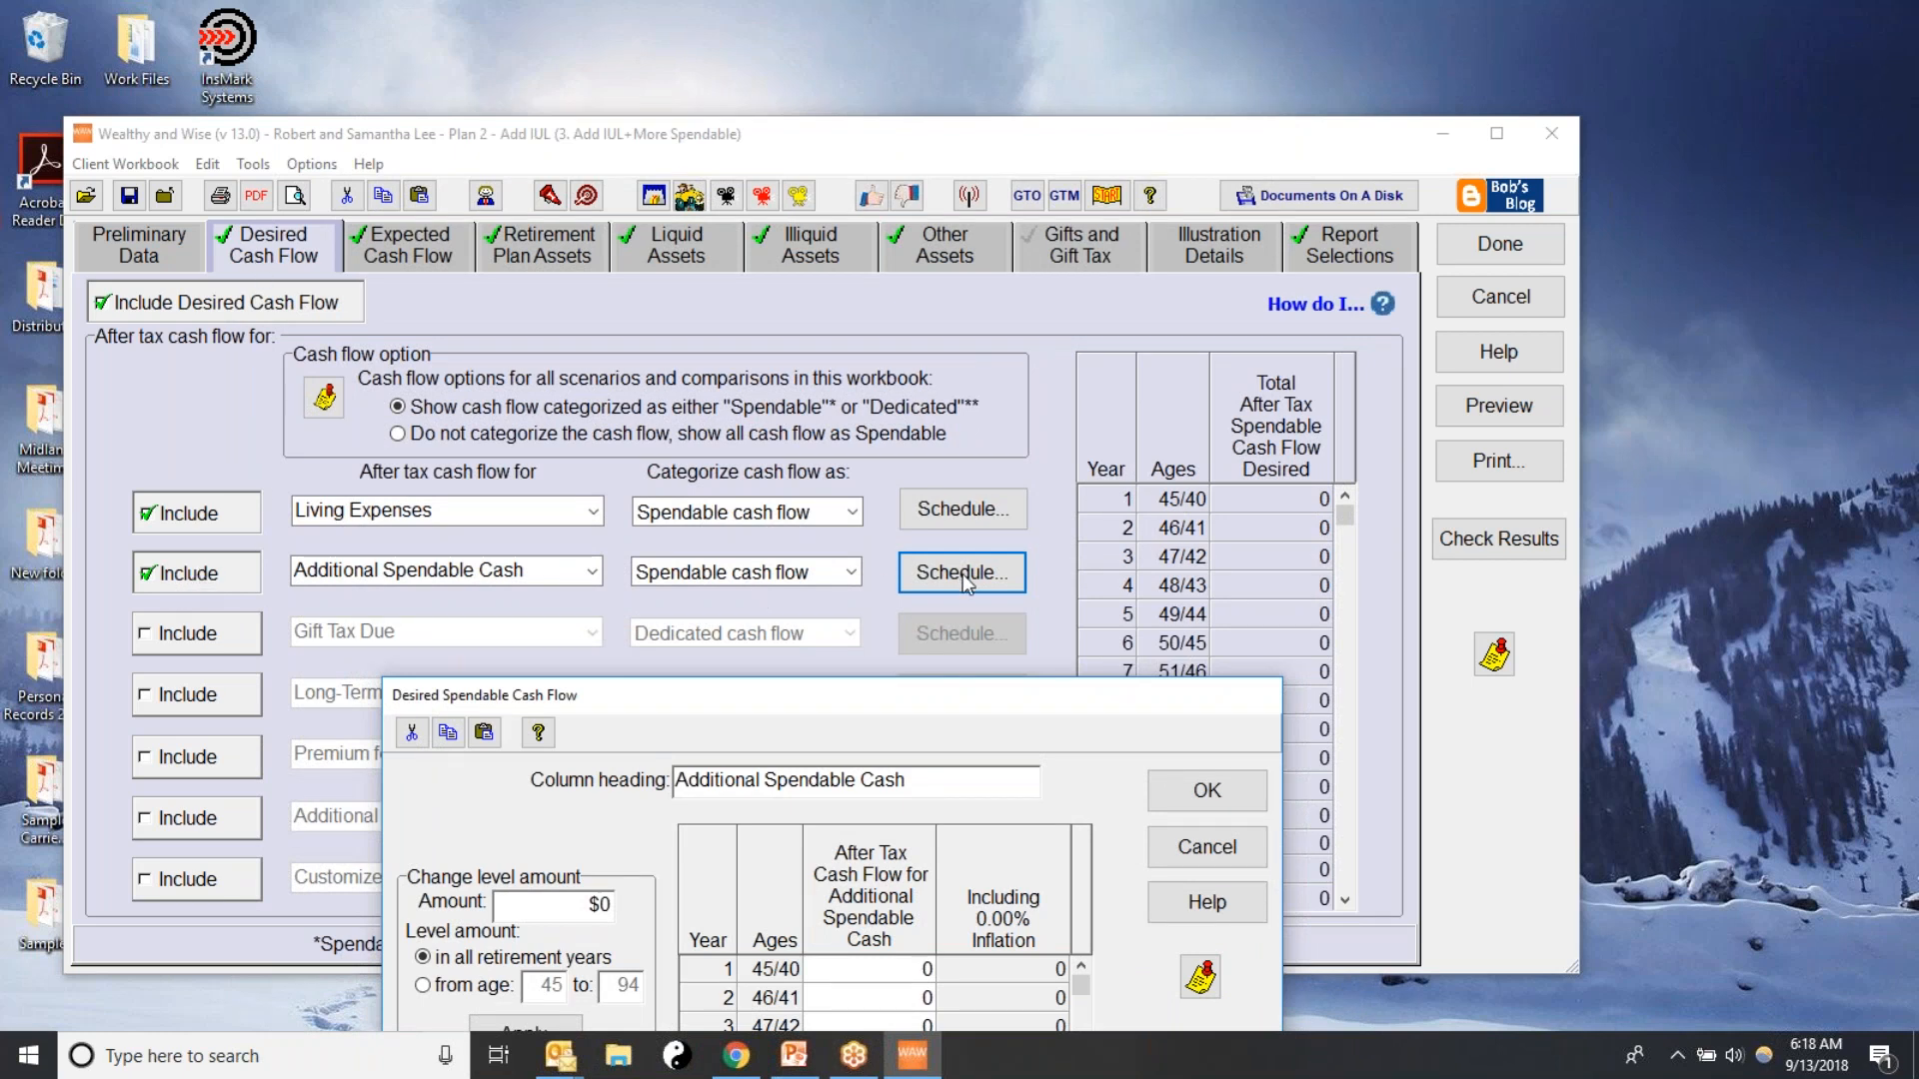
drag(860, 705, 787, 187)
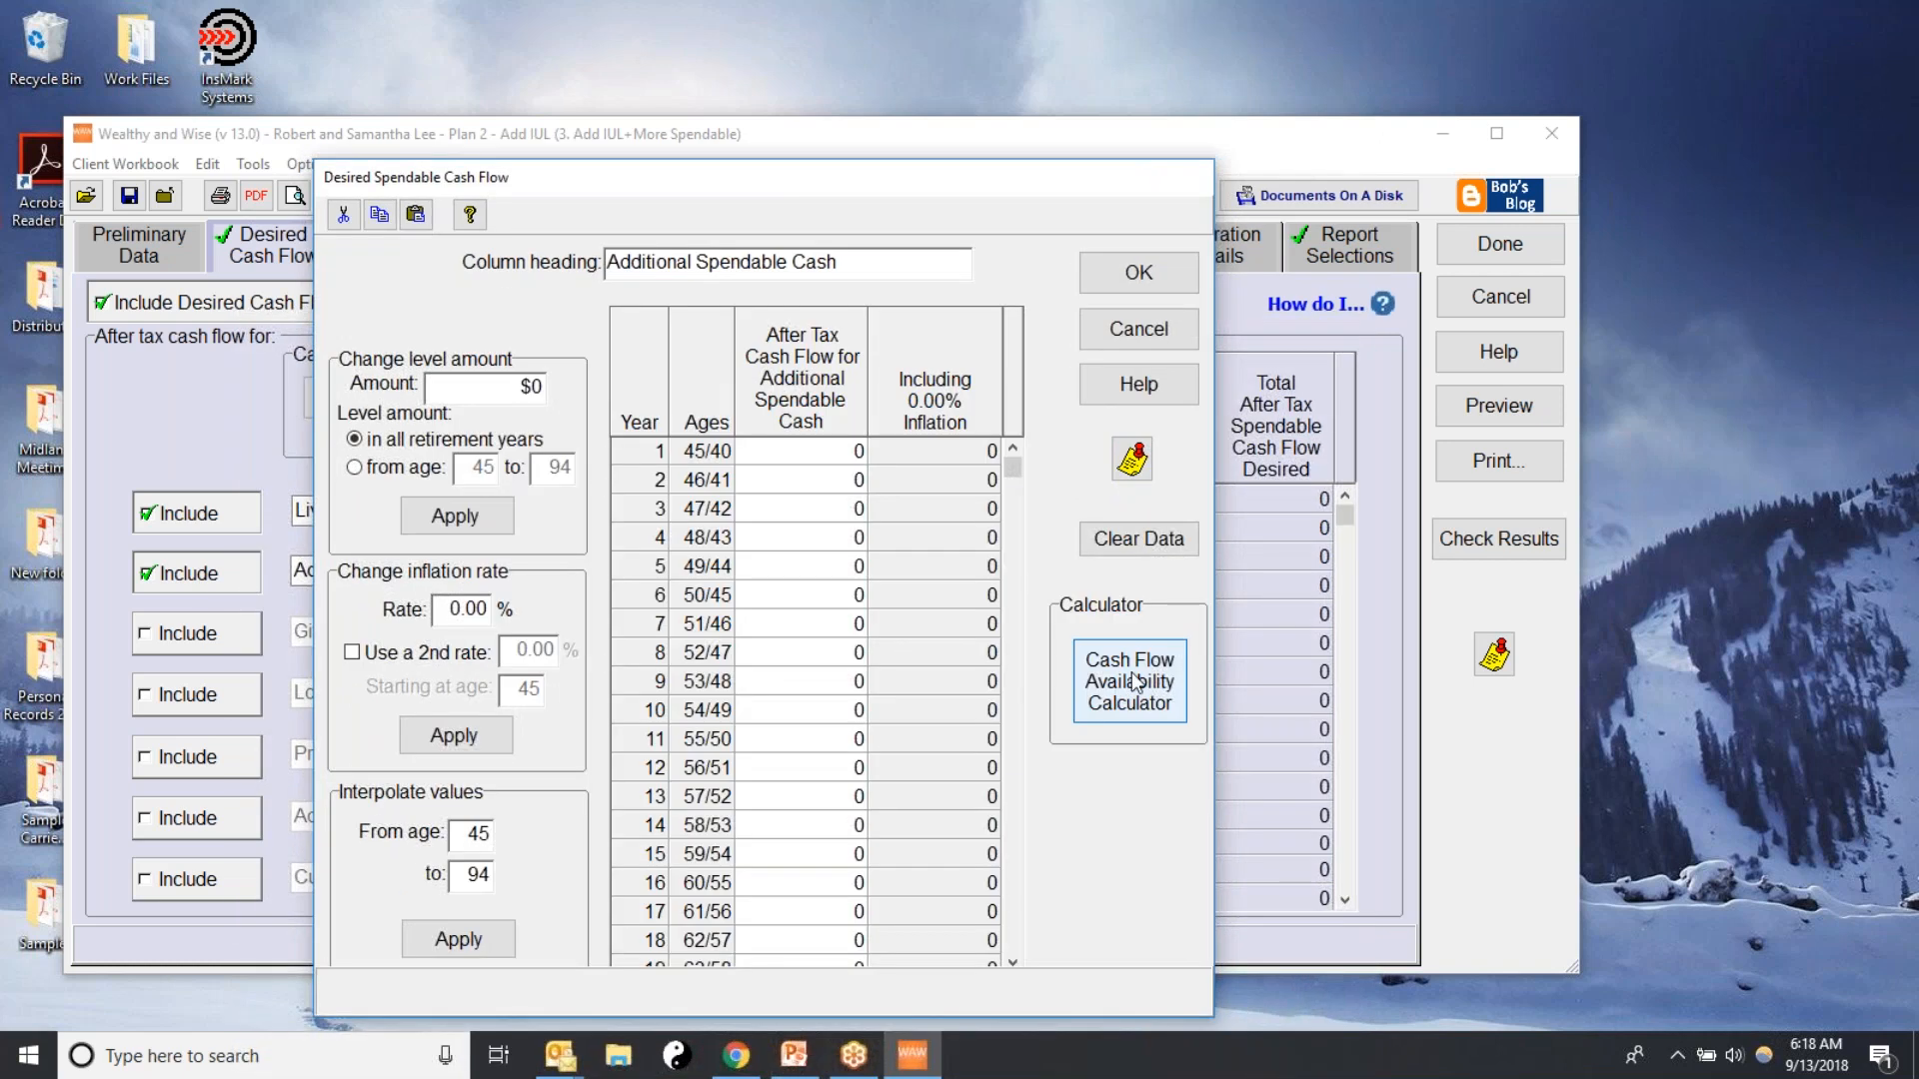
click(1136, 686)
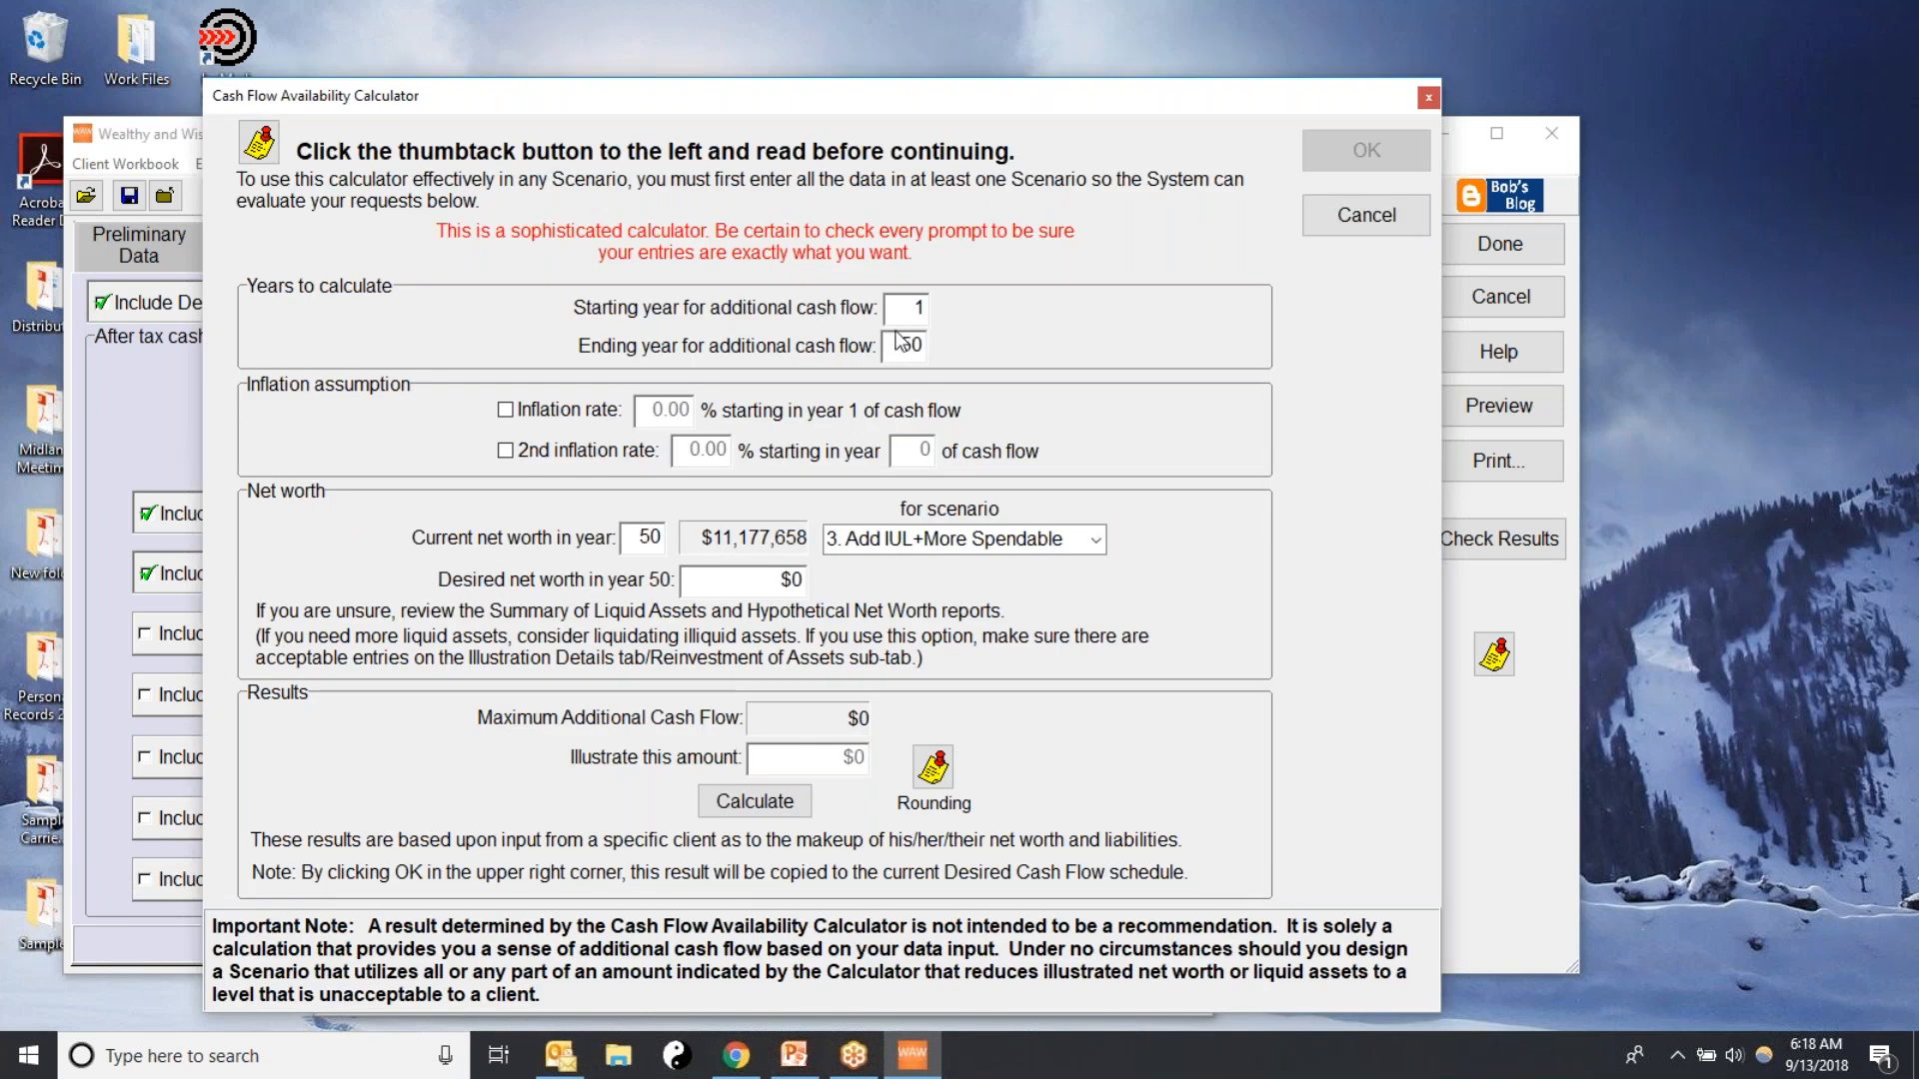
drag(893, 309, 994, 311)
text(21)
key(Tab)
text(4)
text(0)
double_click(912, 308)
Base the net worth on Plan 1- Current Retirement Plan, set the desired year 50 net worth to $8,193,006 and calculate the additional cash flow
click(1097, 542)
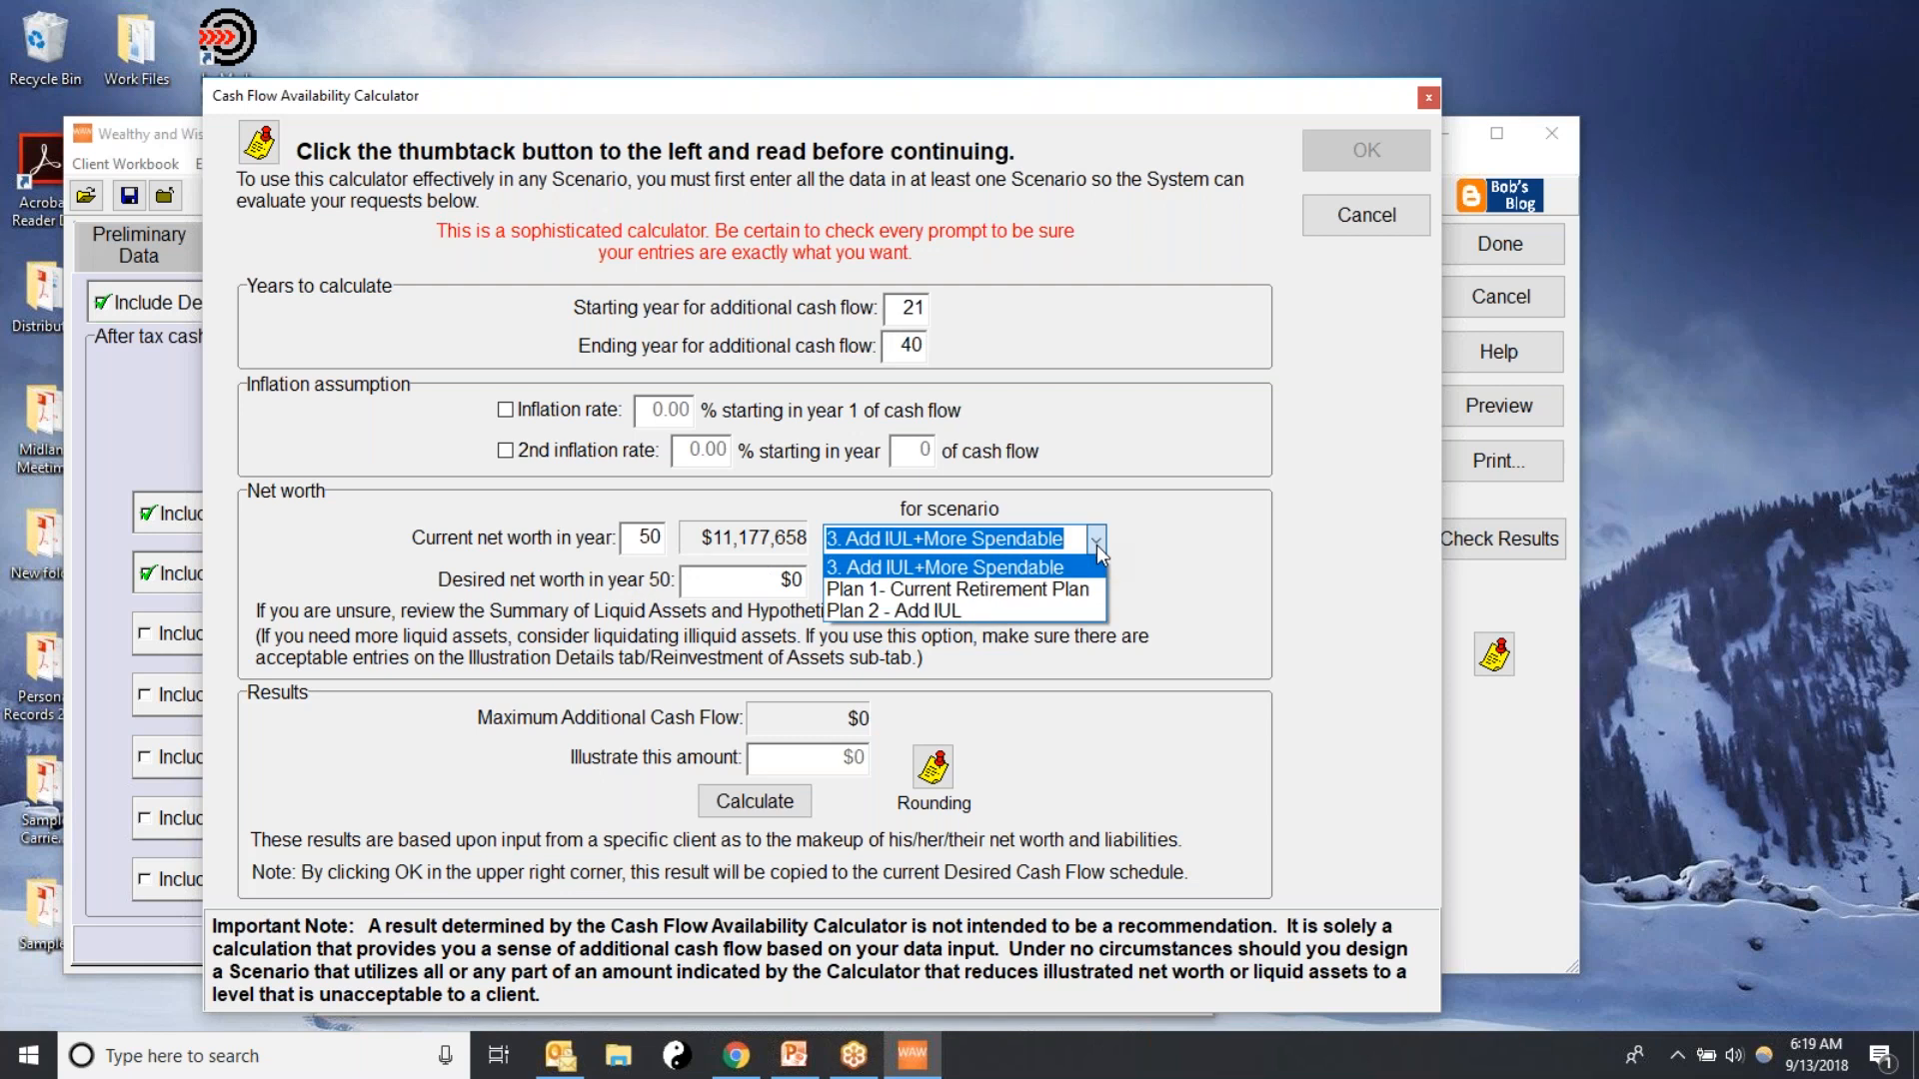
click(993, 592)
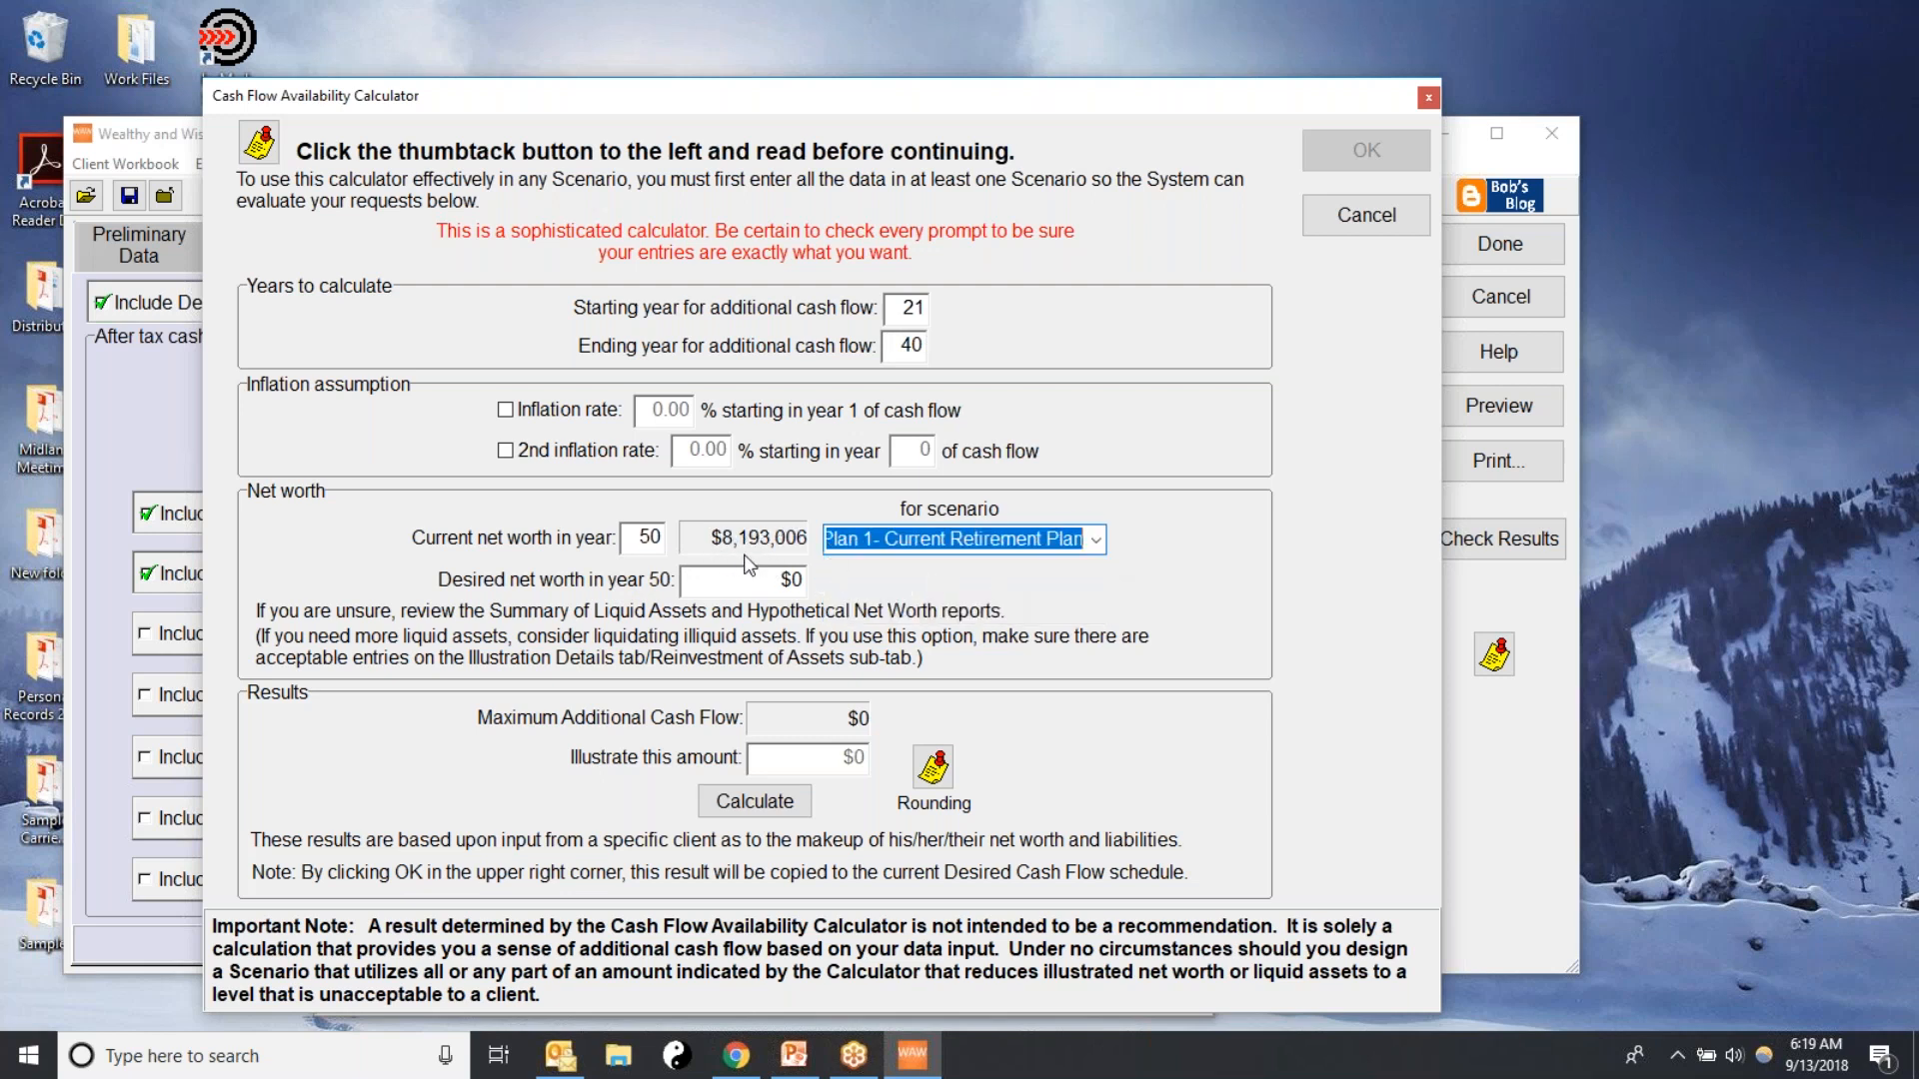
click(772, 578)
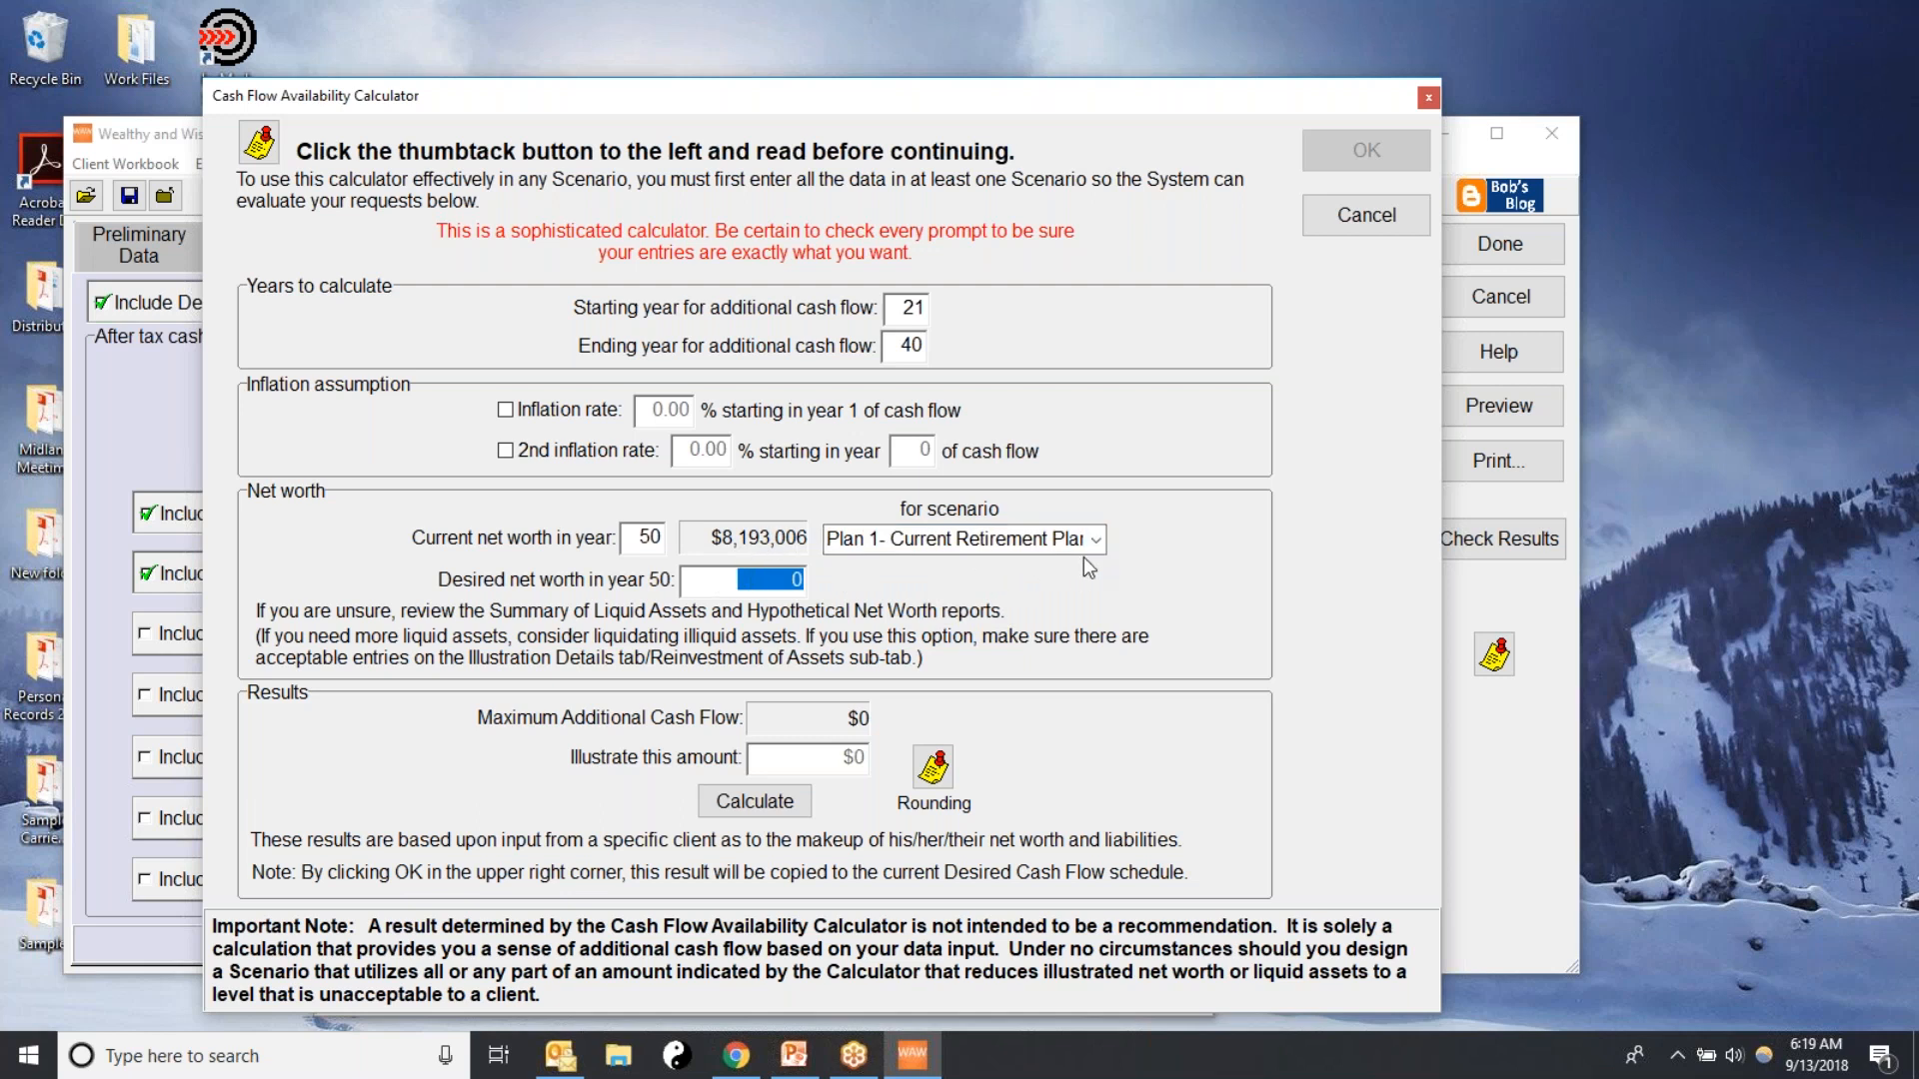
text(8193006)
click(732, 804)
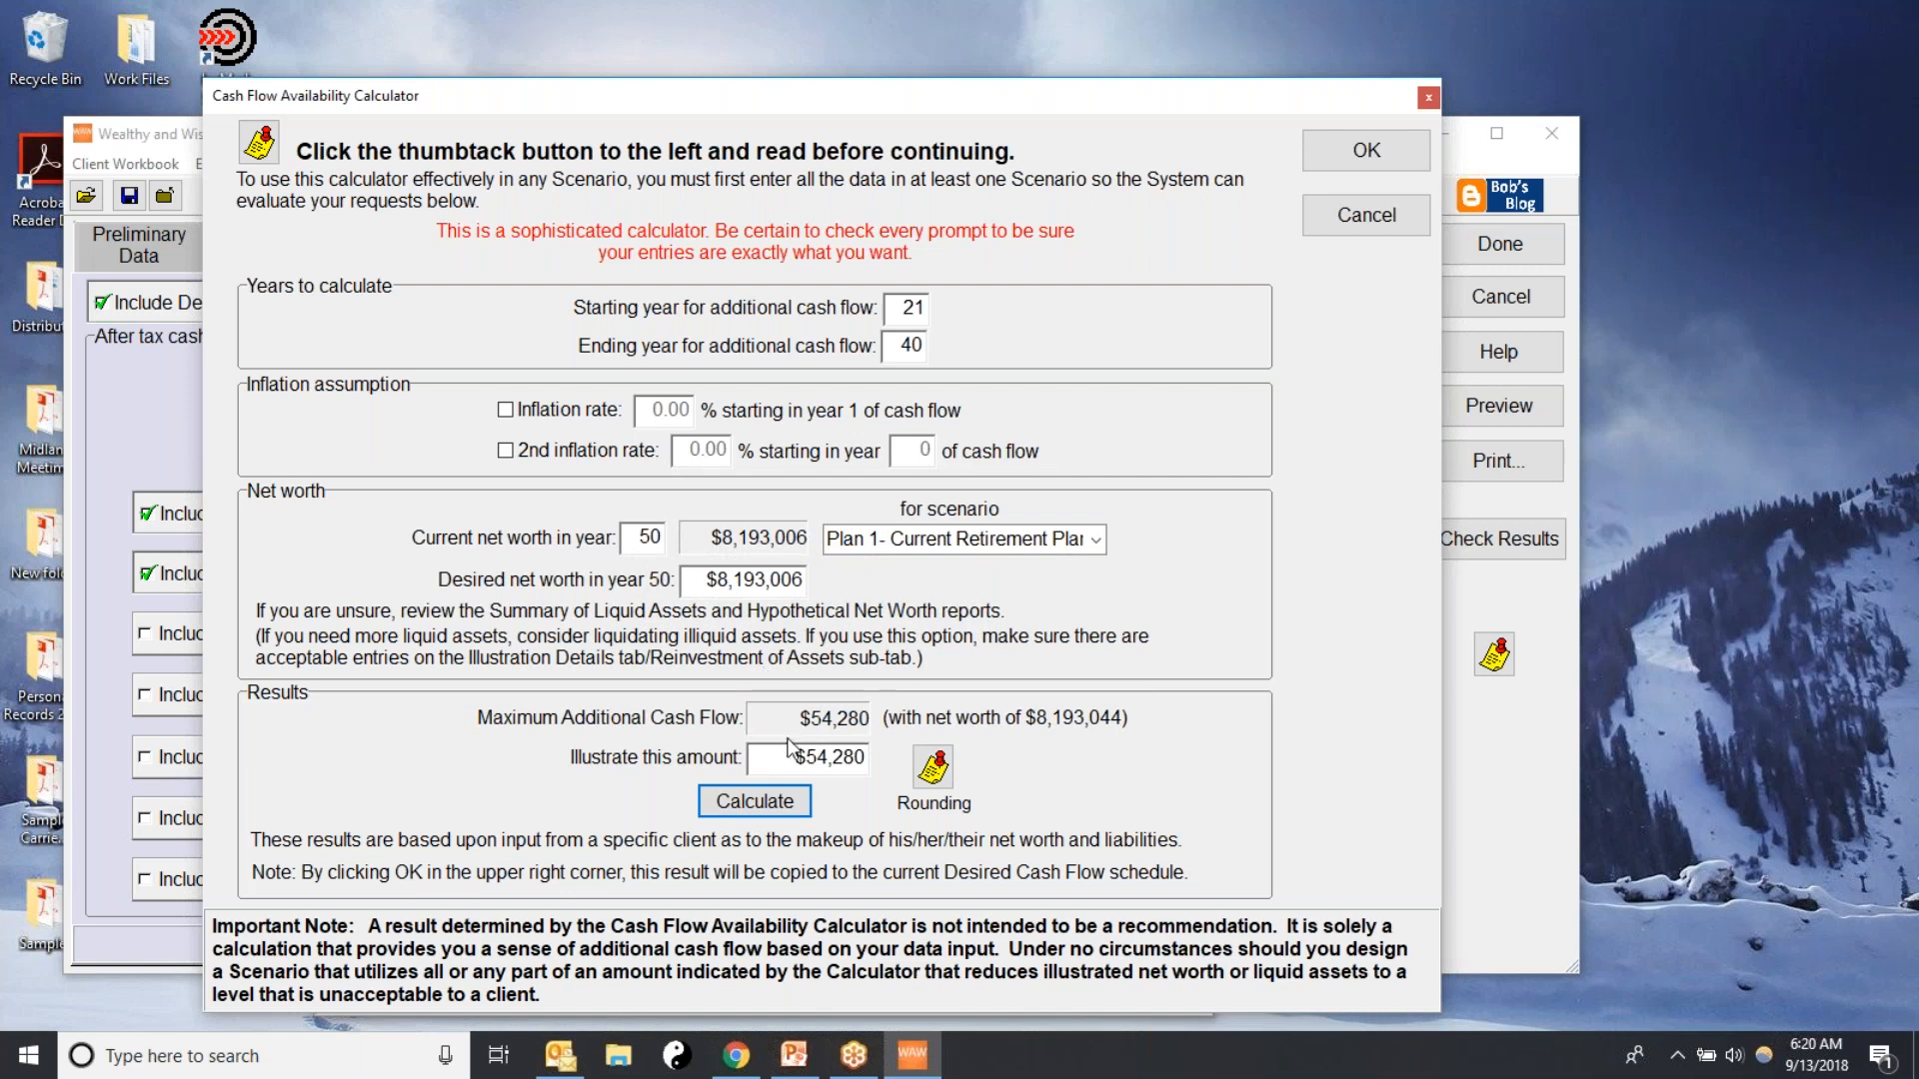
click(792, 806)
Copy the calculated amount into the Additional Spendable Cash schedule, look over its retirement years and accept it
click(1362, 153)
drag(1017, 478, 1020, 690)
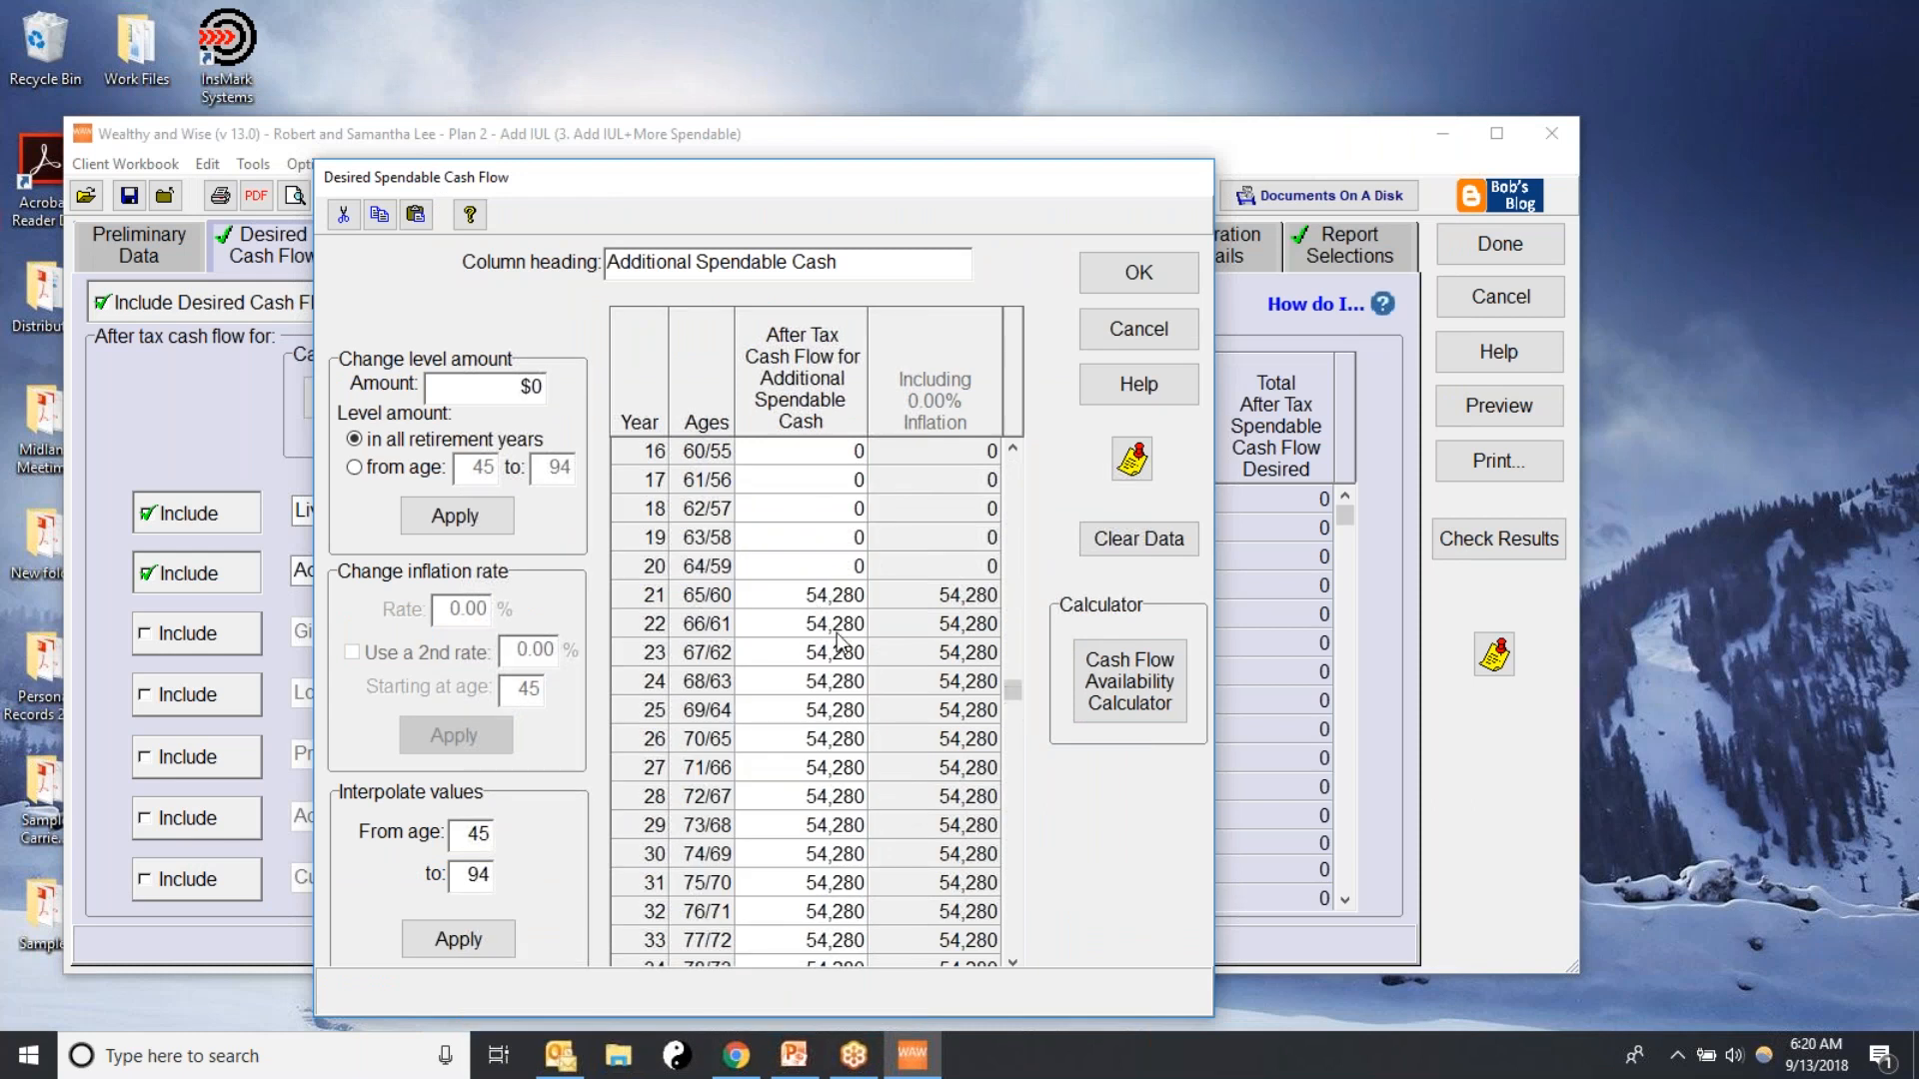
click(1111, 269)
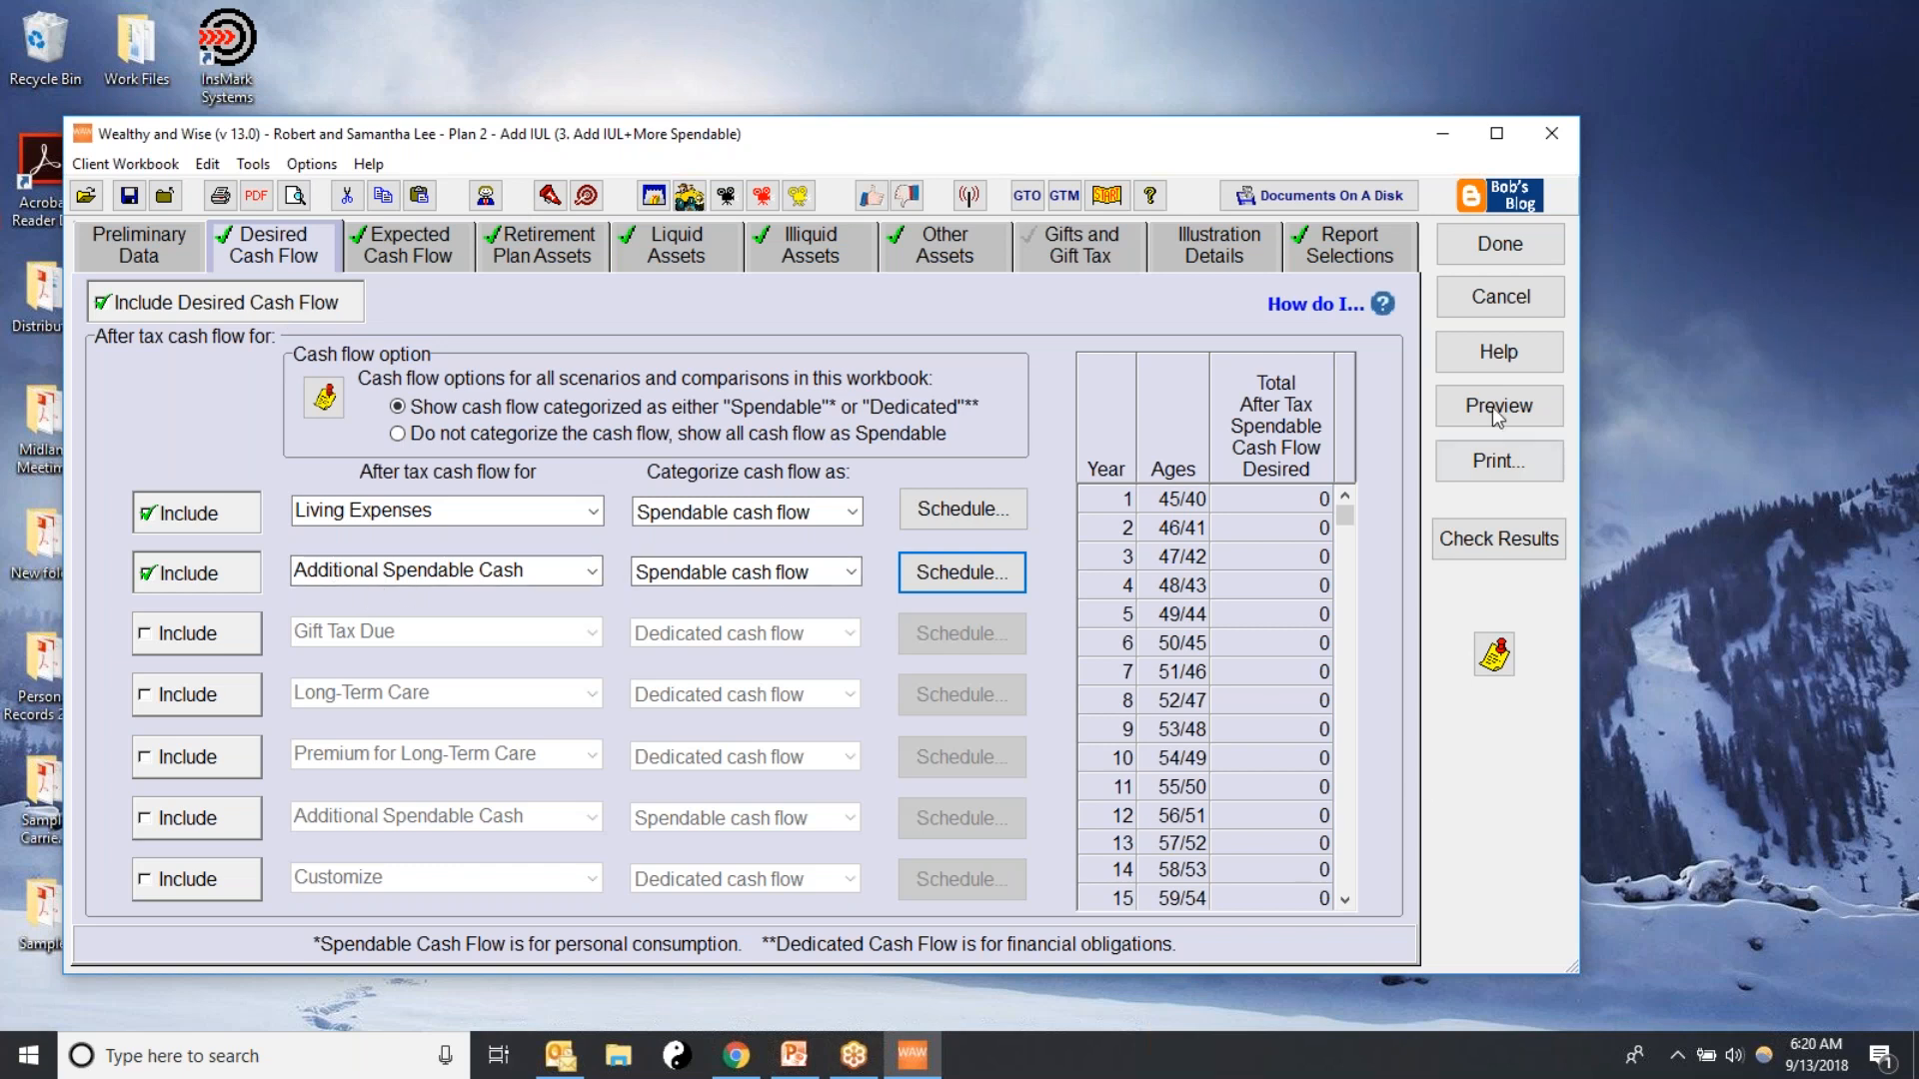
Check the new scenario's selected reports, and finish the scenario to compare its values with Plan 2
click(1328, 266)
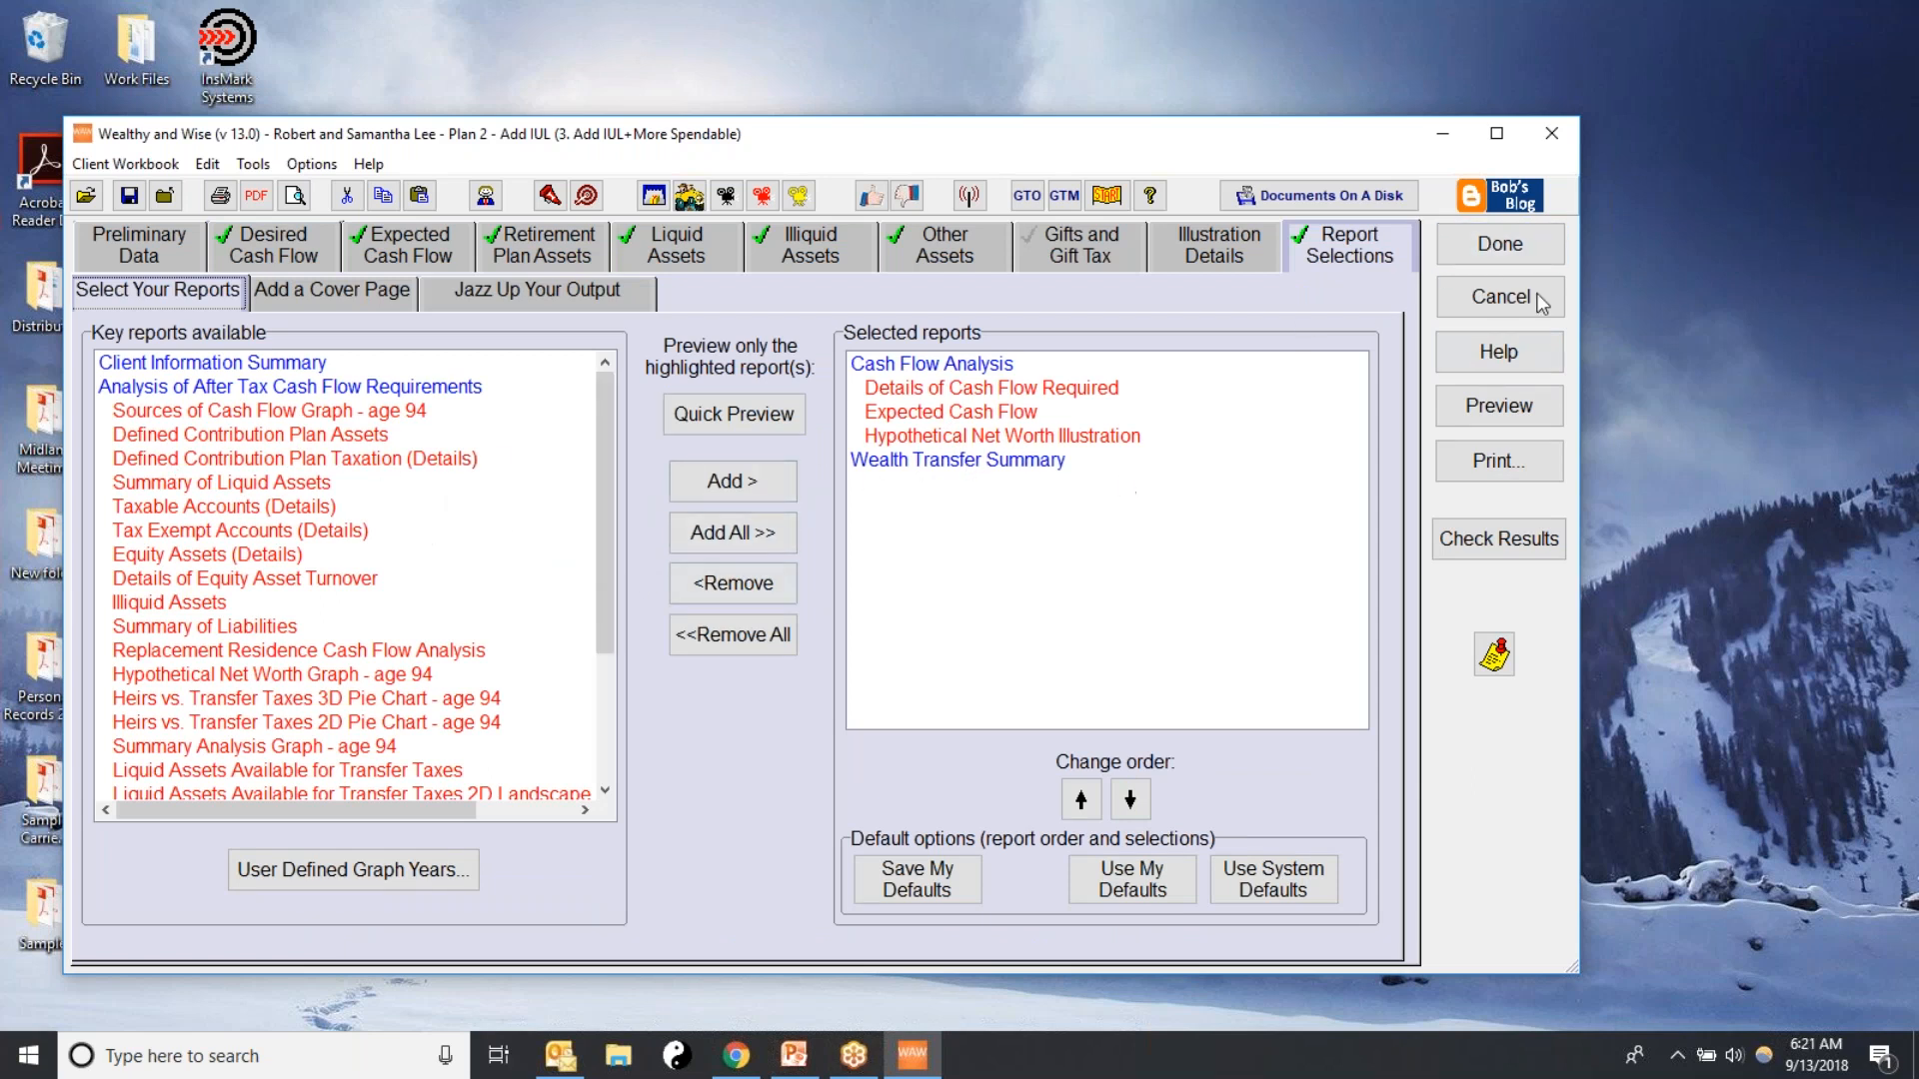
click(1496, 250)
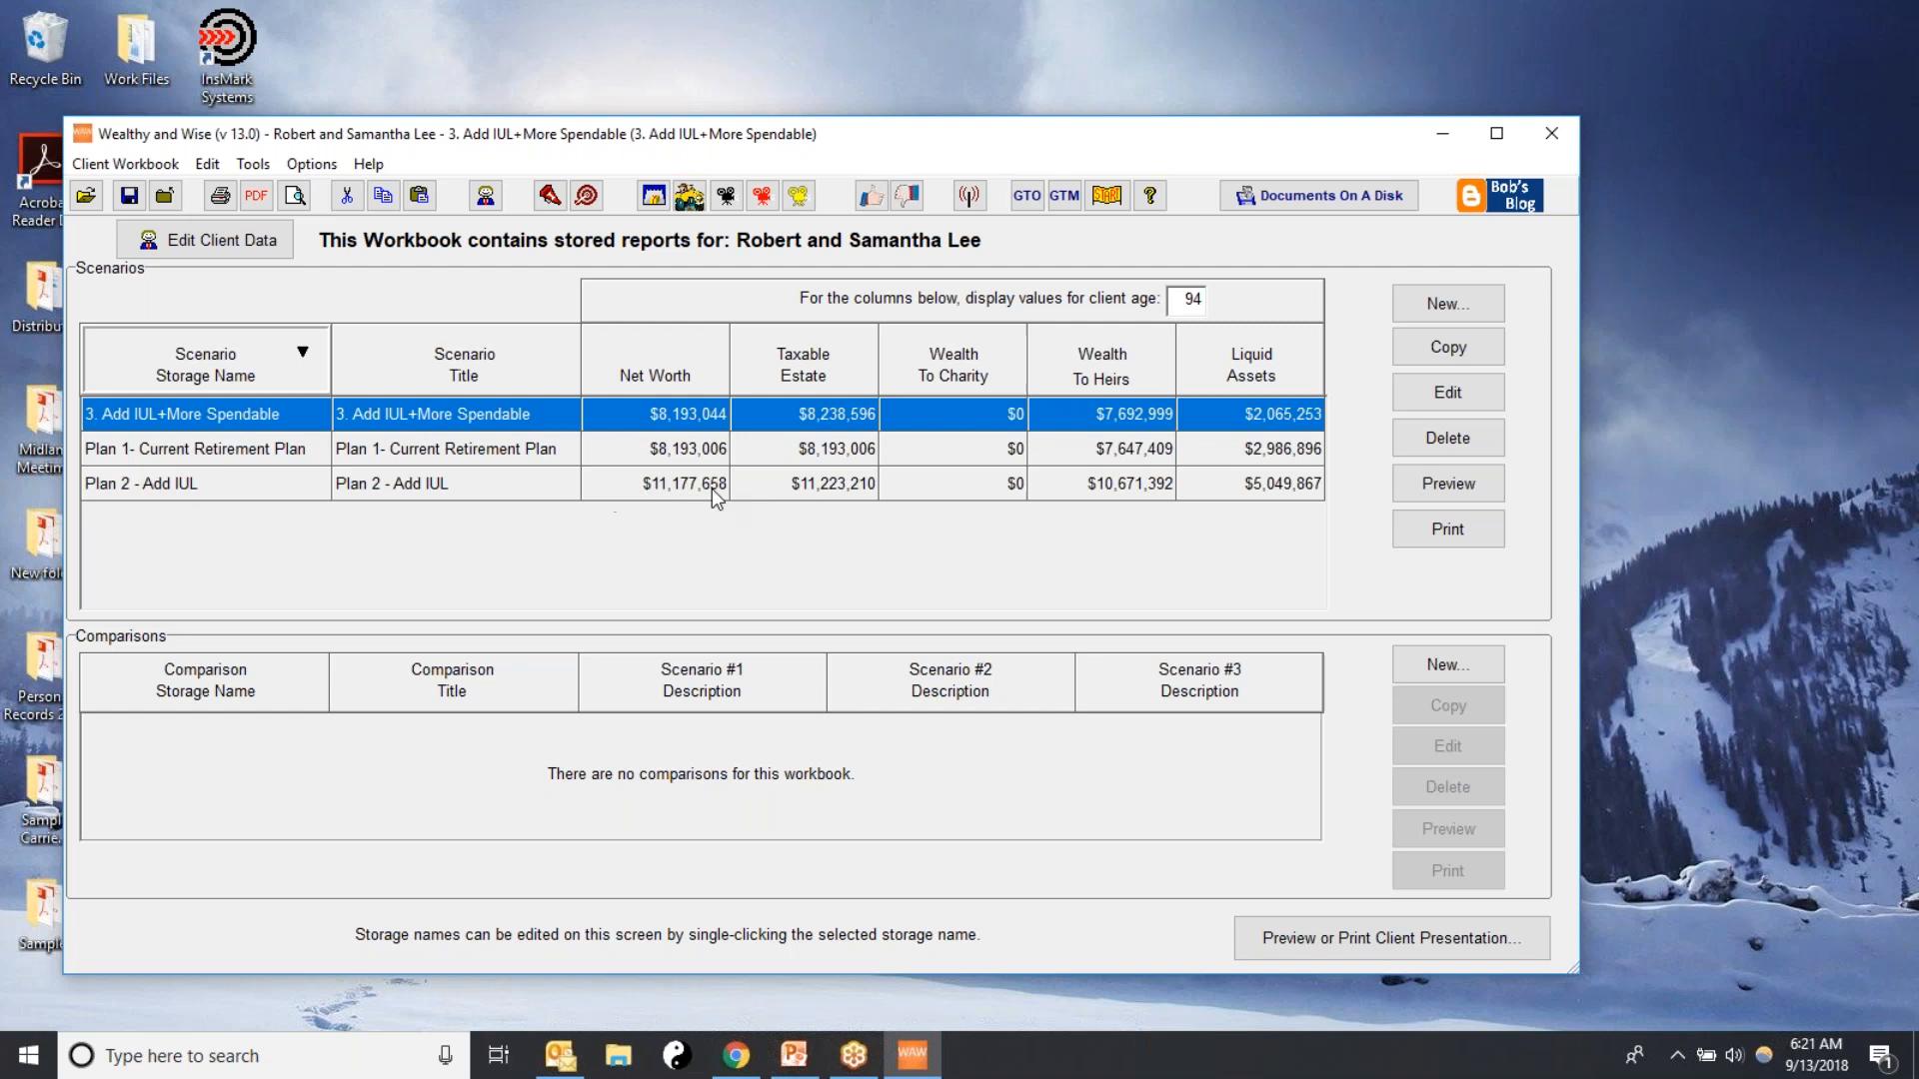
click(657, 488)
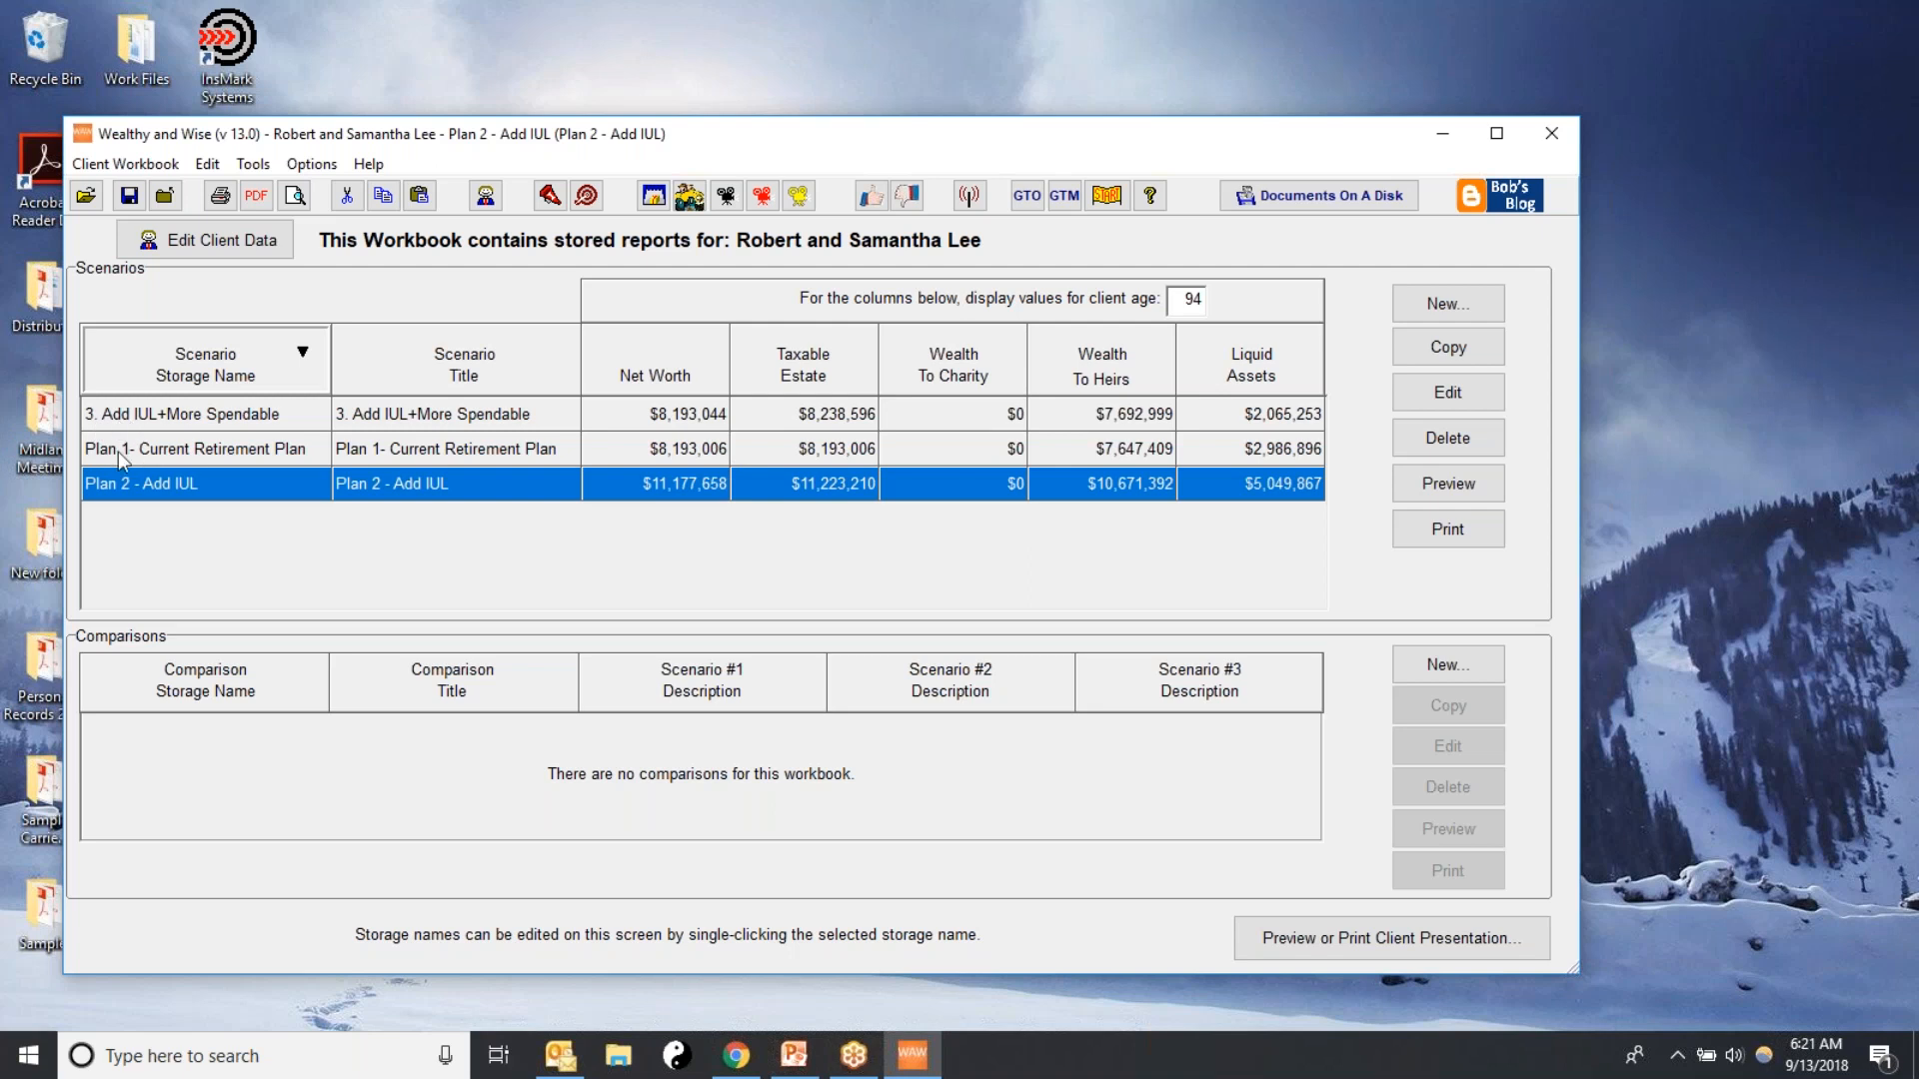
Change the new scenario's storage name to "Plan 3 - Add IUL+More Spendable" and select Plan 2 for comparison
click(96, 420)
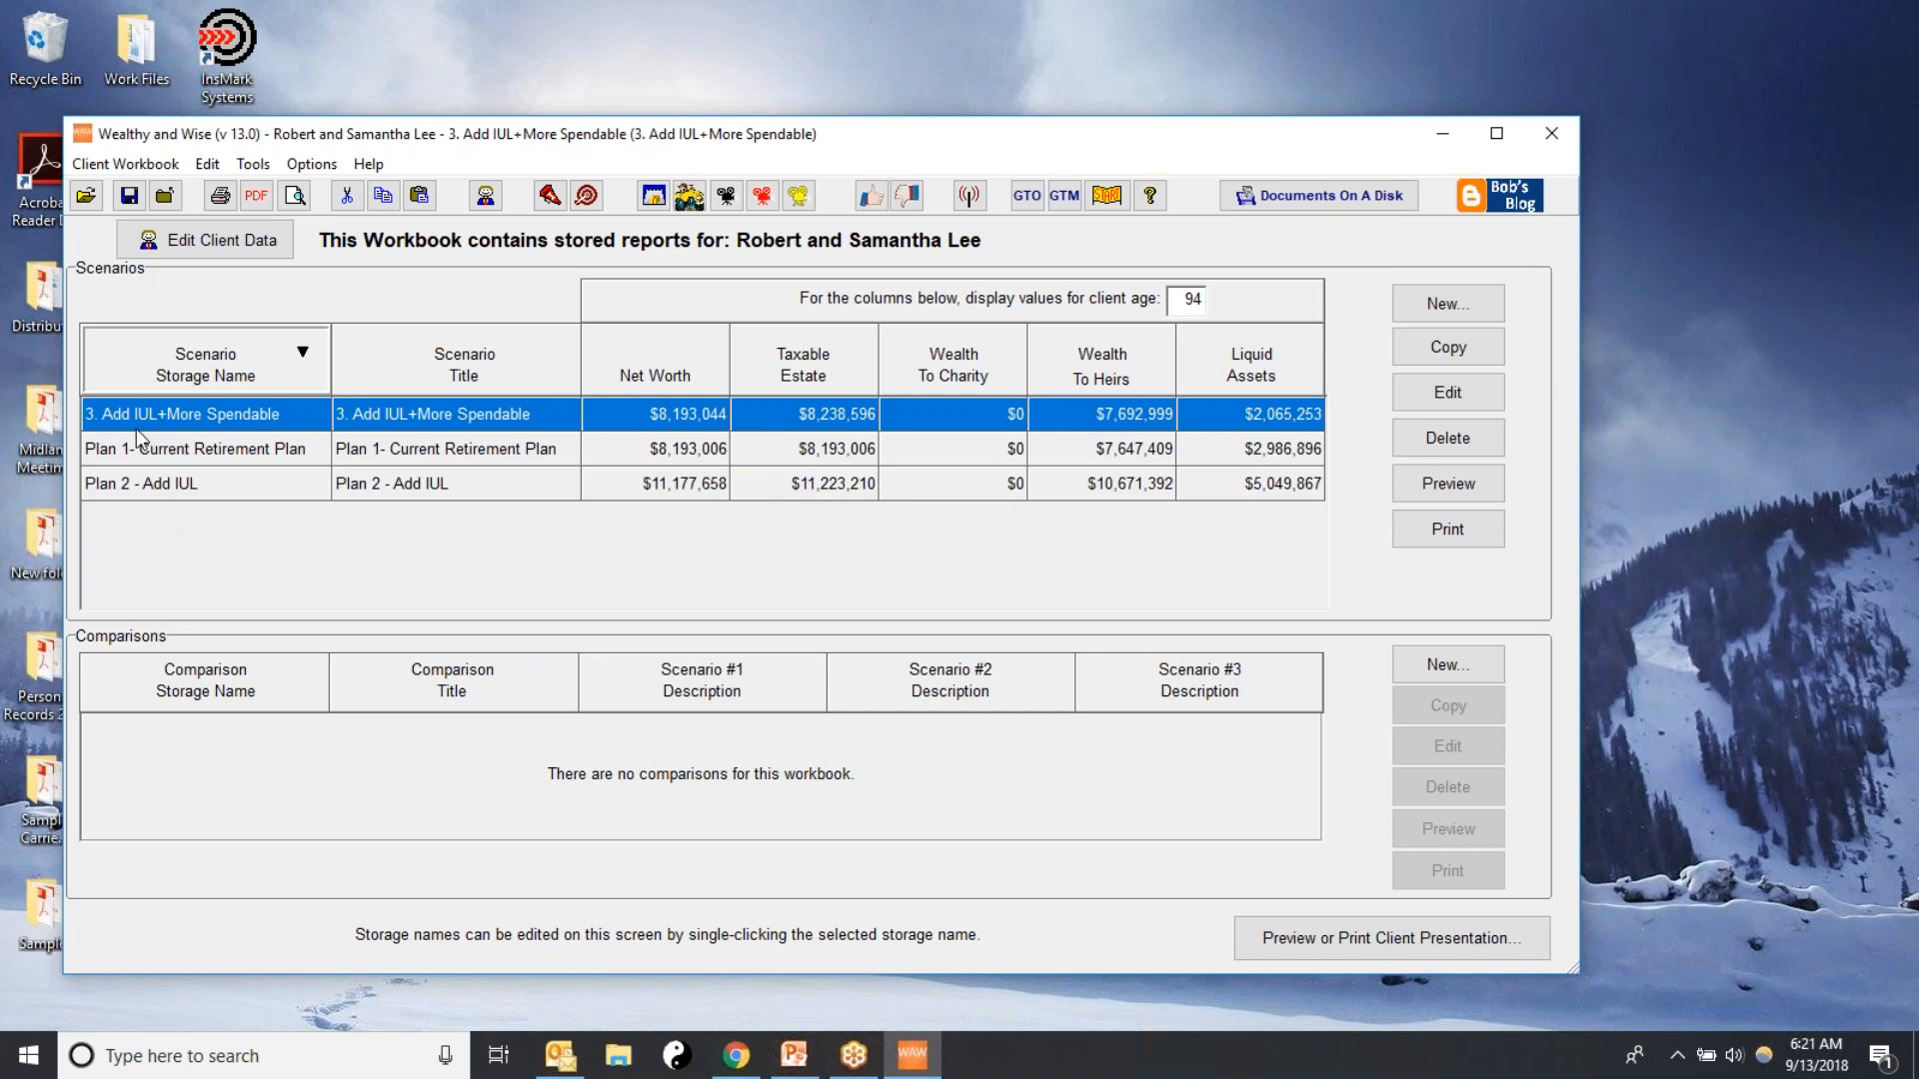
click(160, 417)
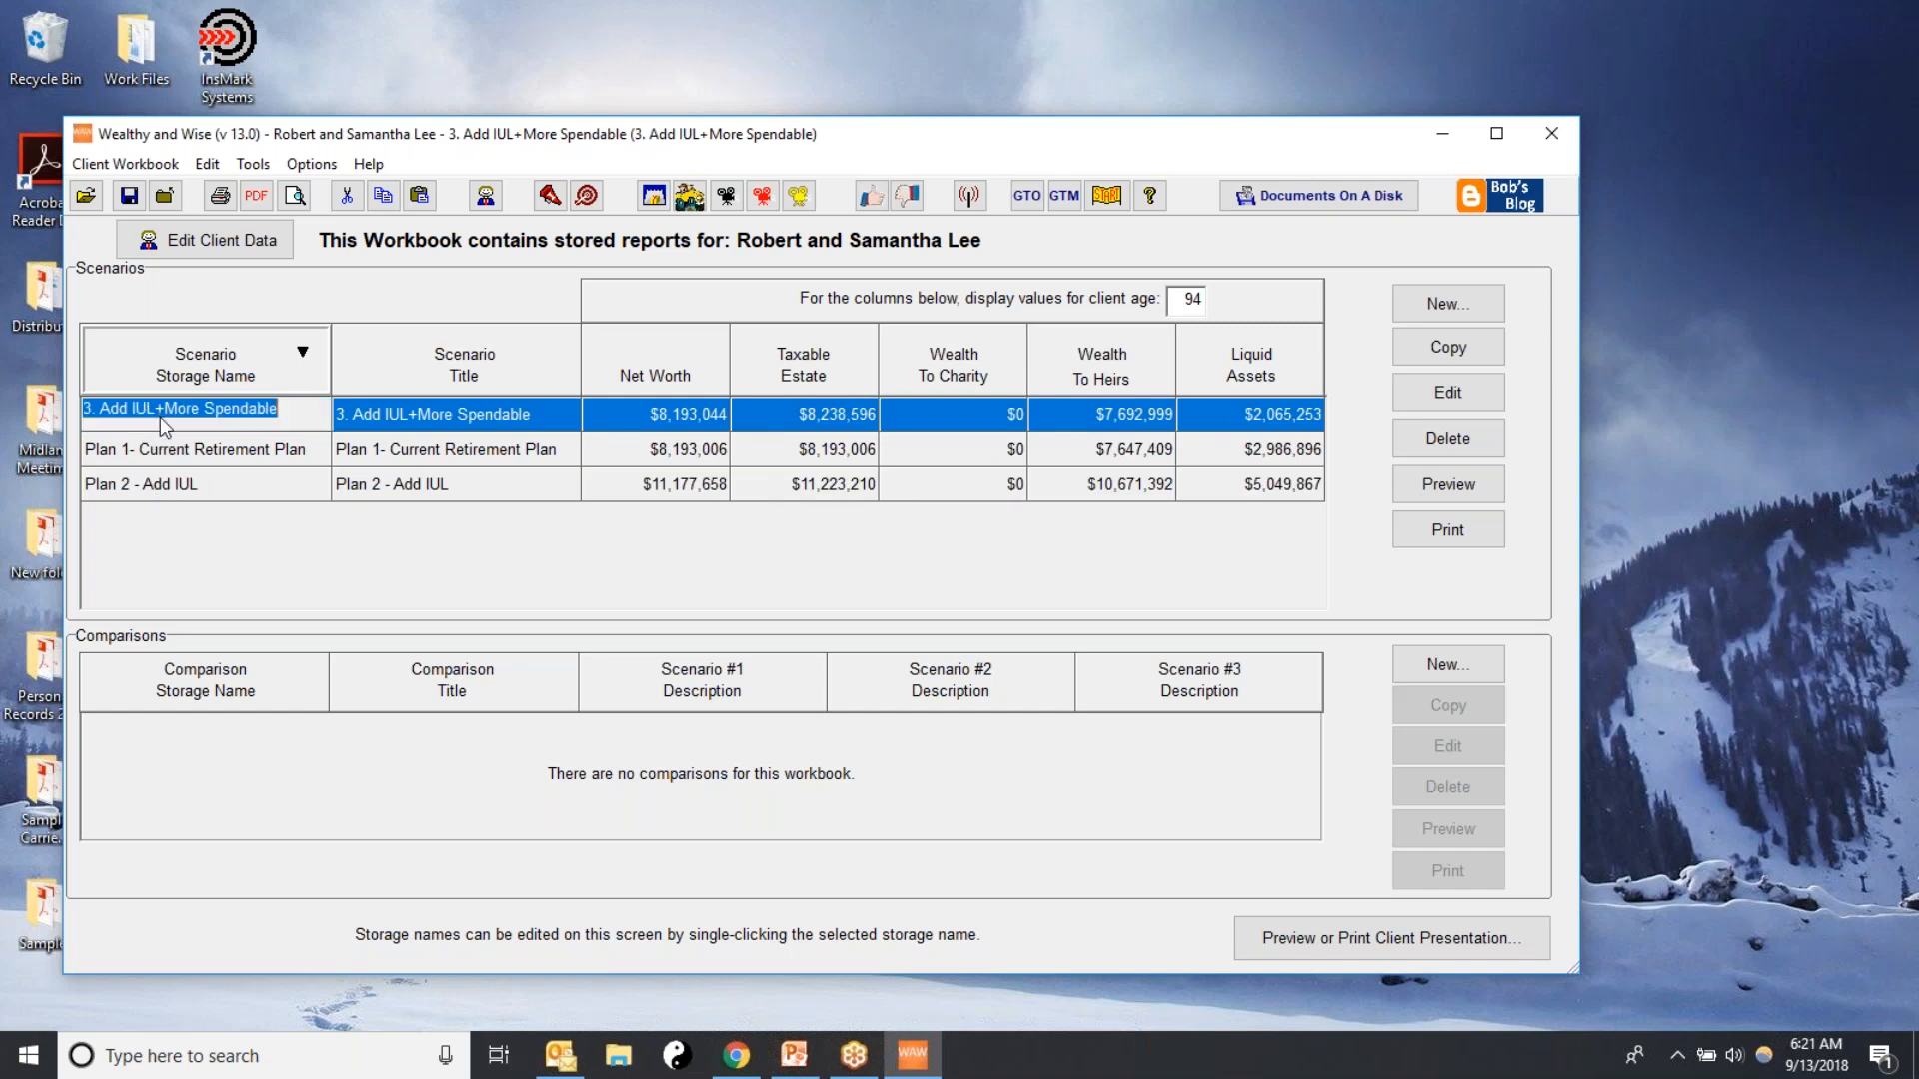
click(91, 411)
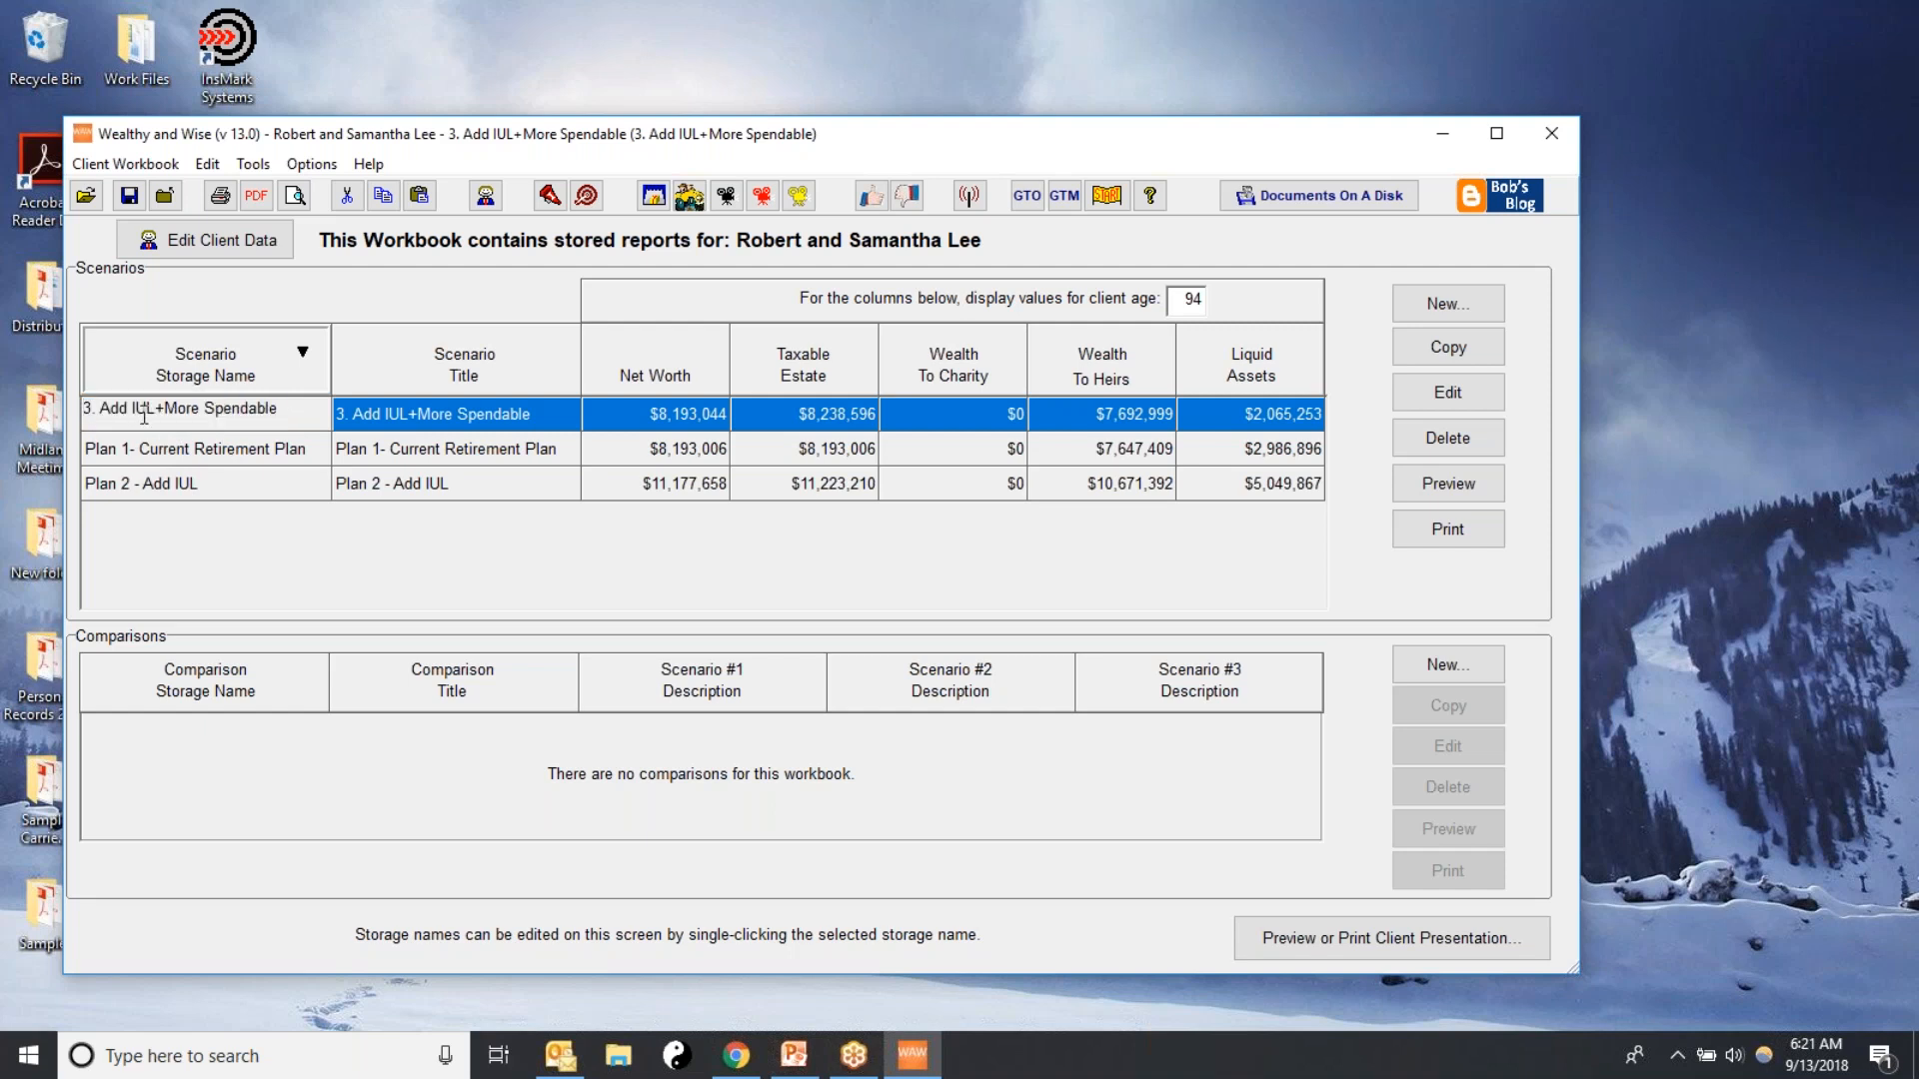
text(Pla)
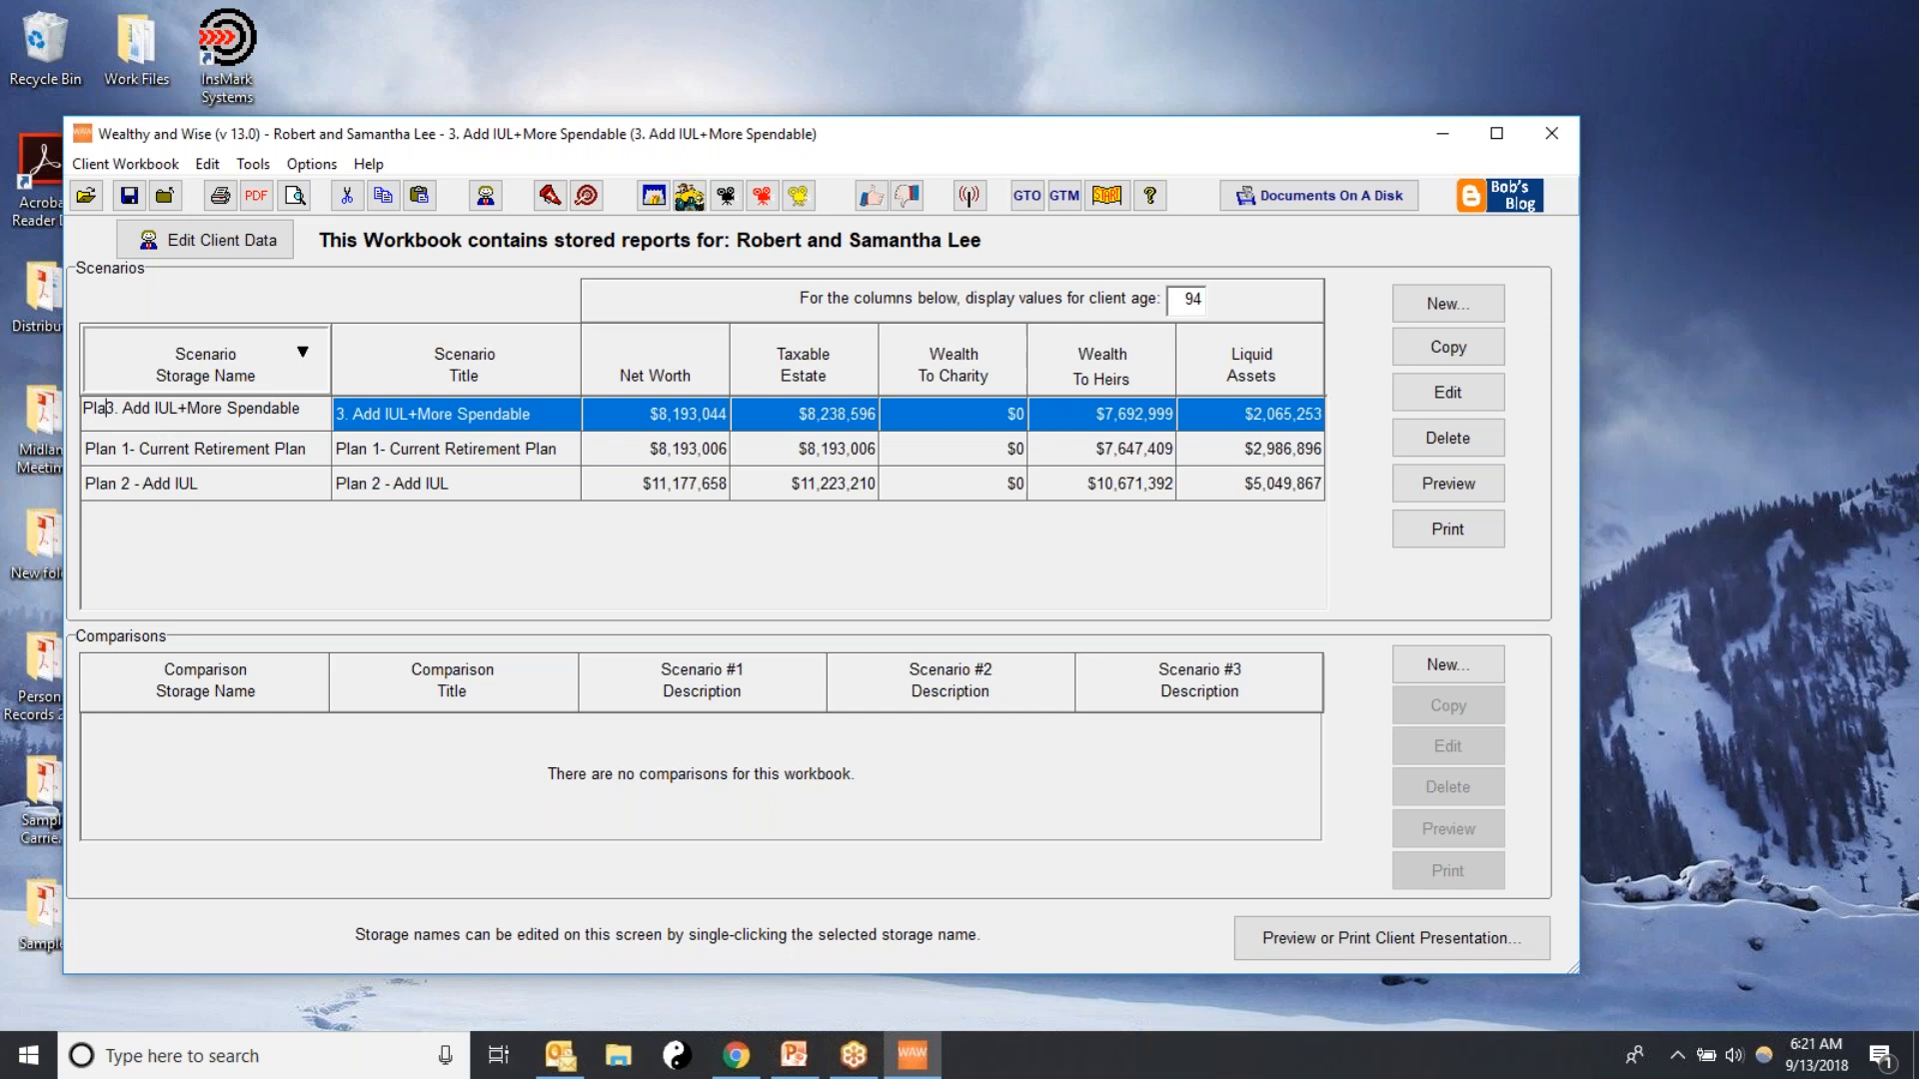
text(n)
click(136, 411)
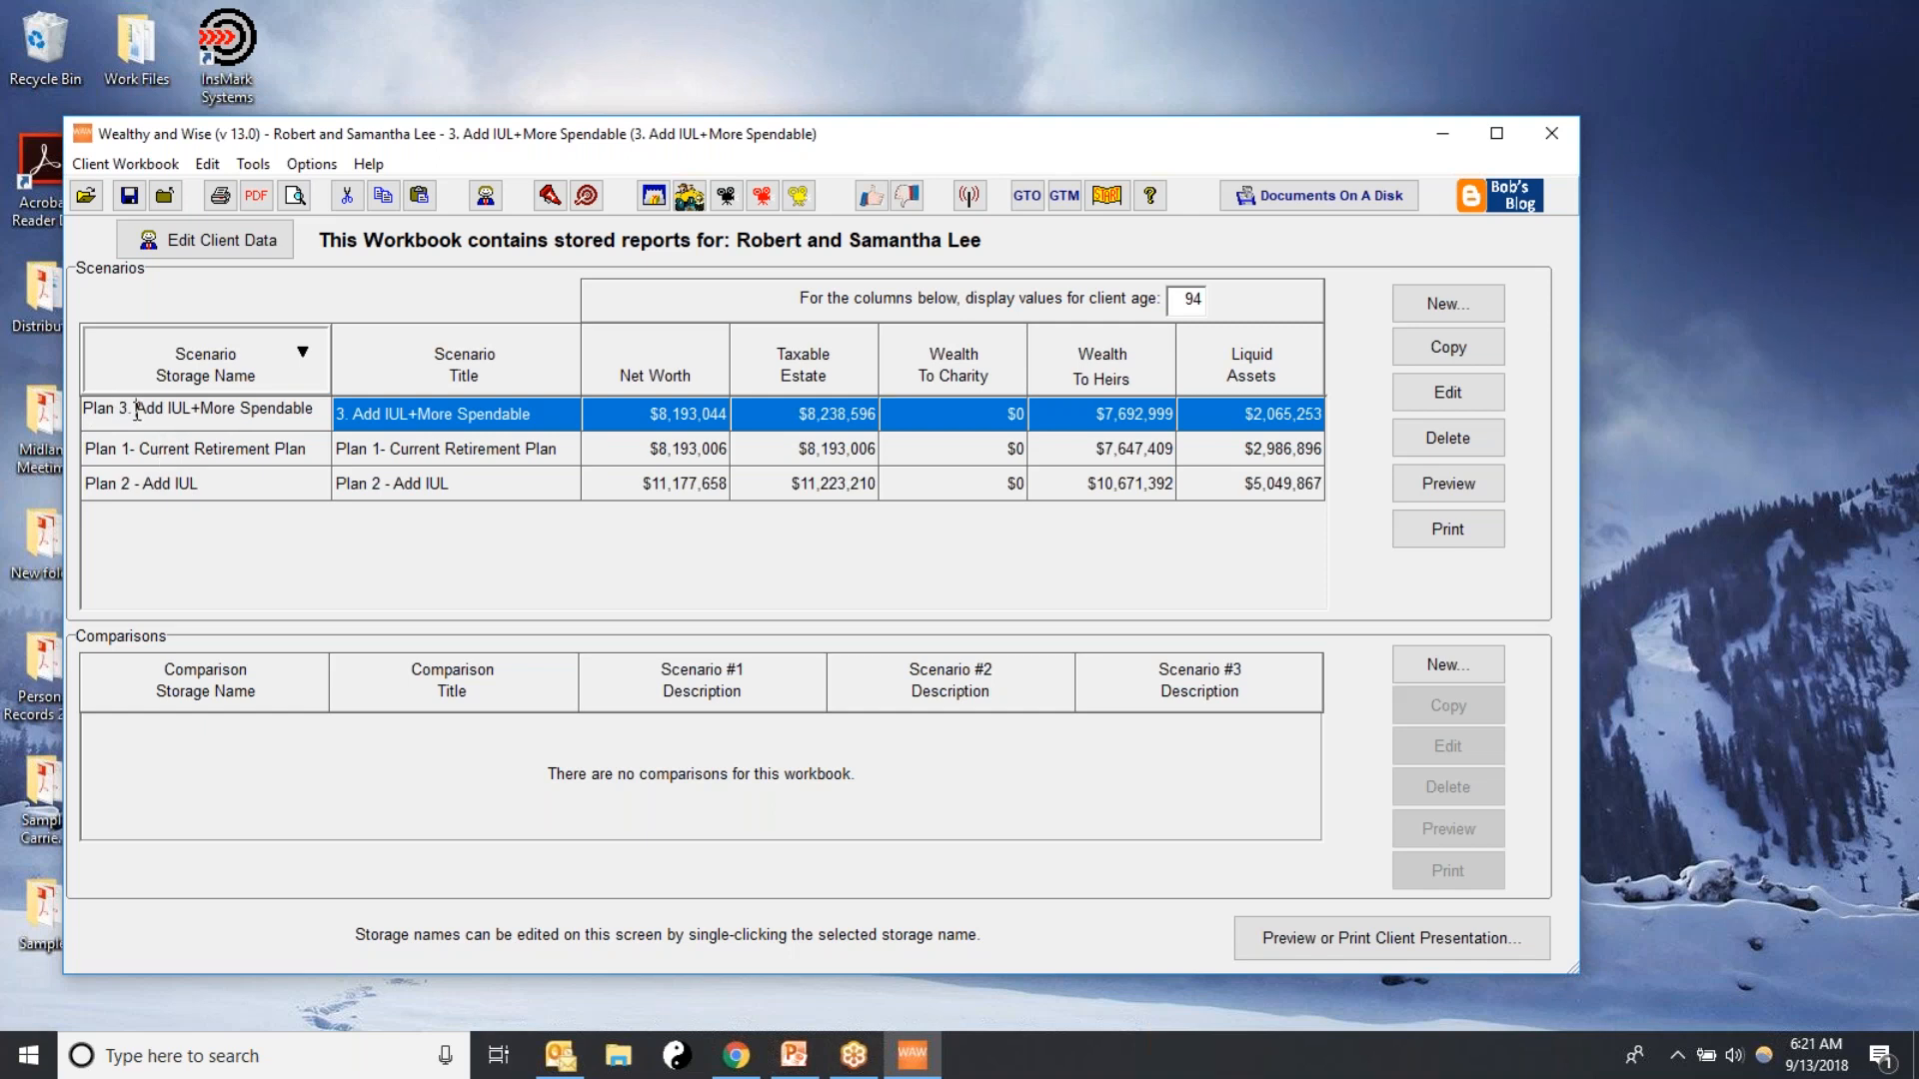
key(BackSpace)
key(BackSpace)
text(m)
key(BackSpace)
text(-)
key(Return)
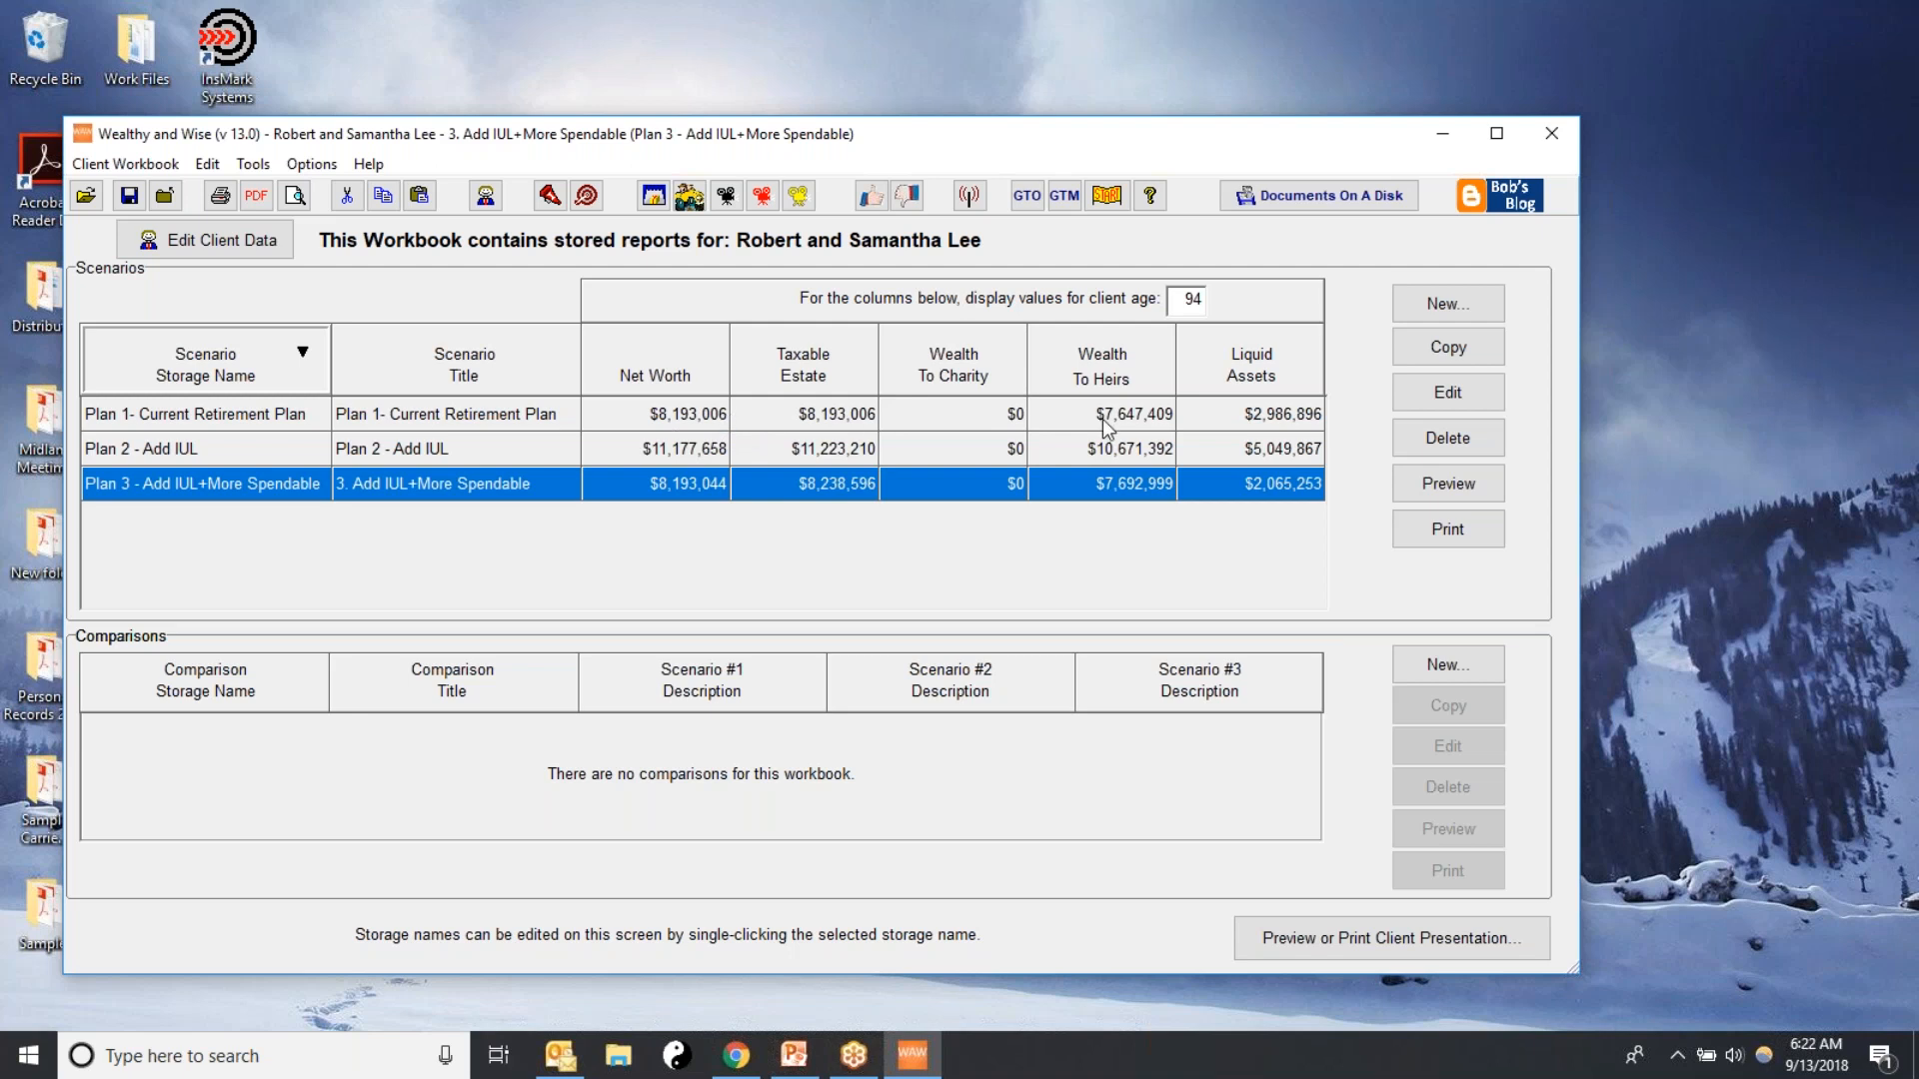
click(515, 448)
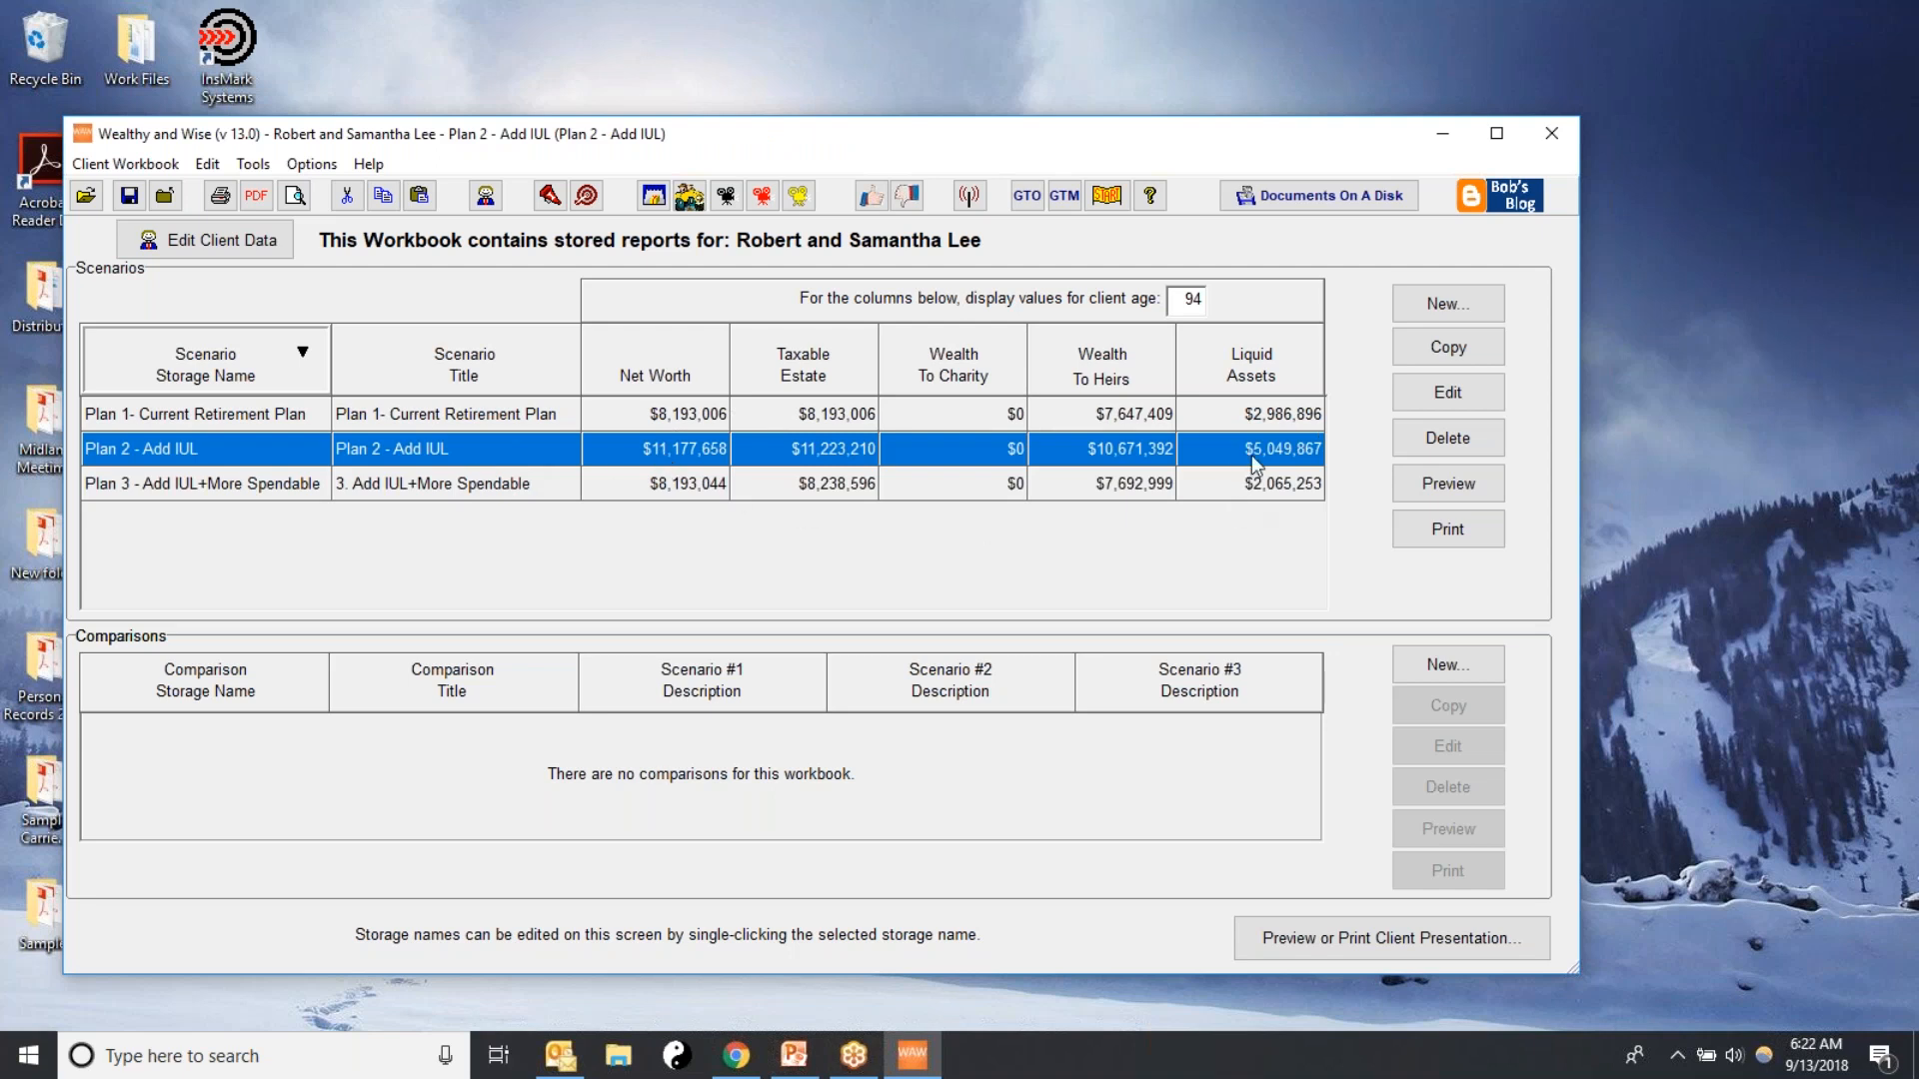
Compare the age 94 net worth of the Plan 3 scenario with that of Plan 1- Current Retirement Plan
click(458, 488)
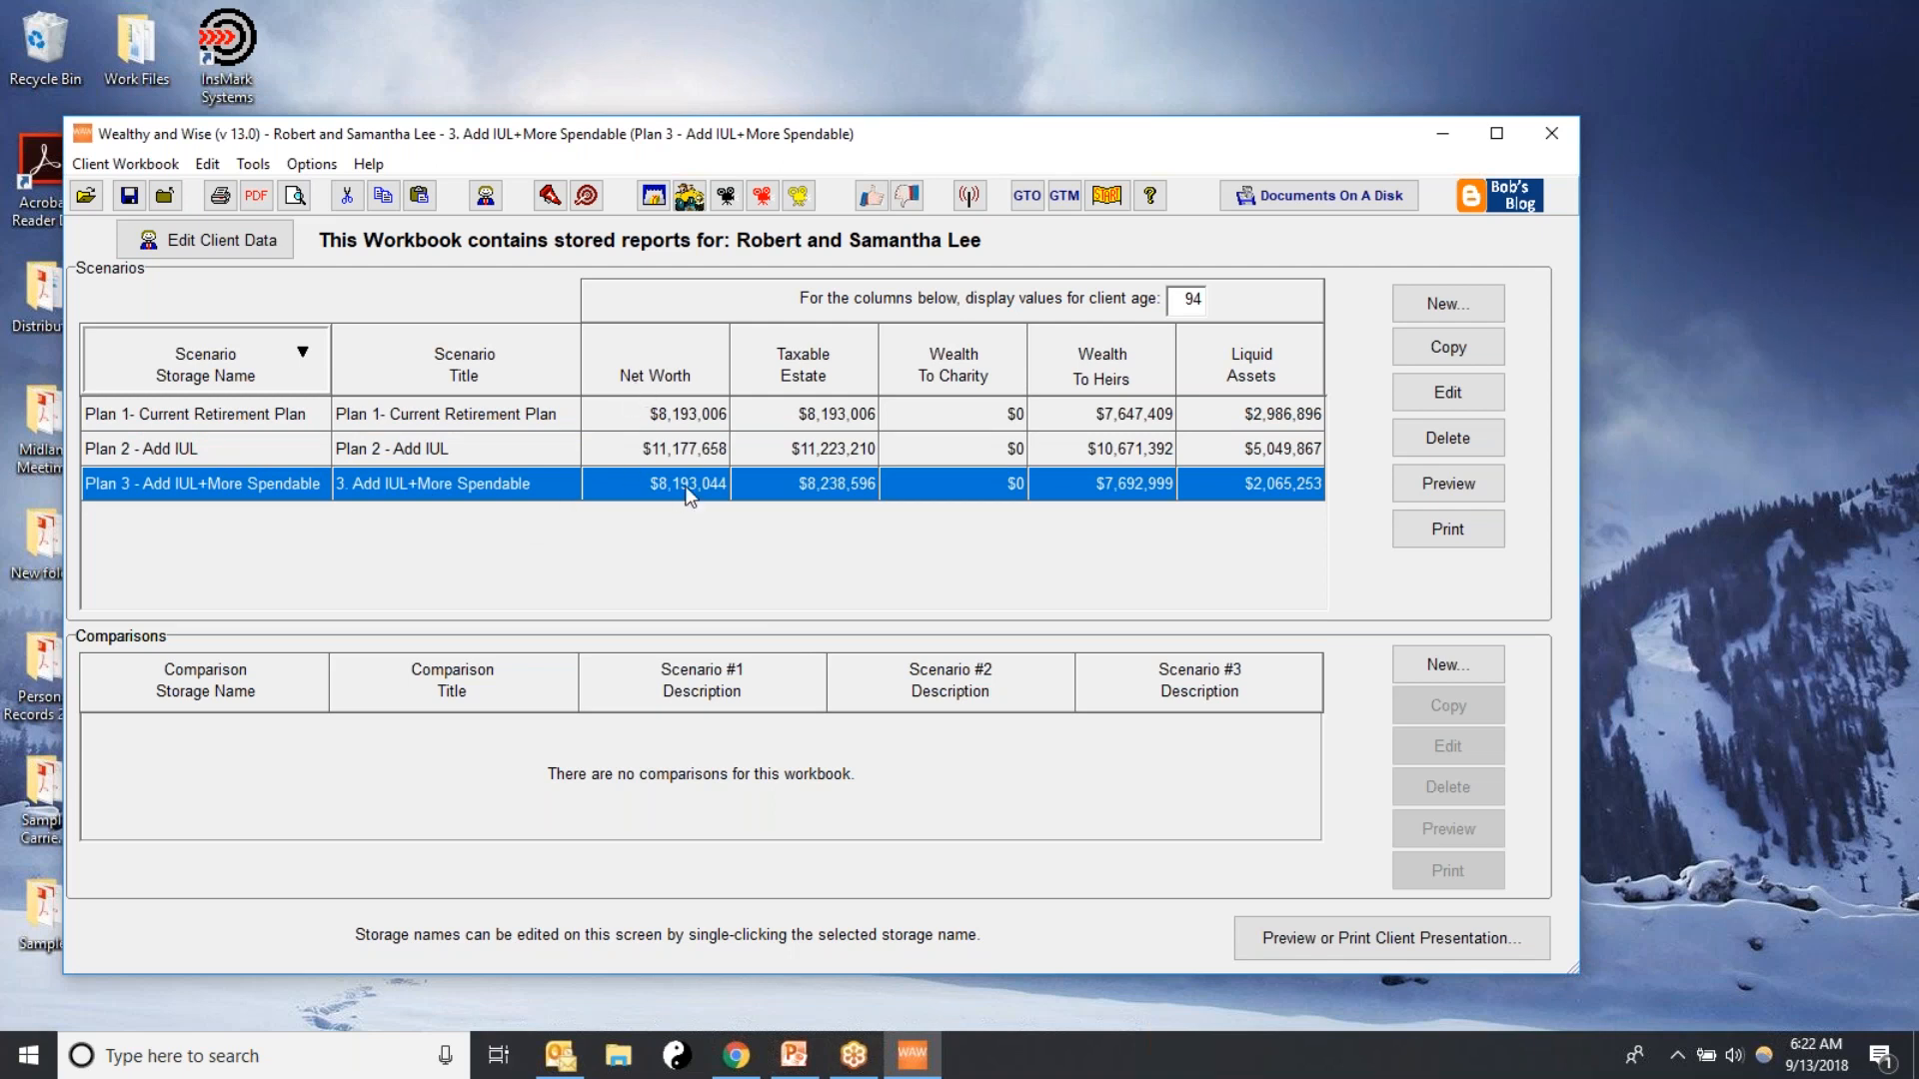
click(677, 420)
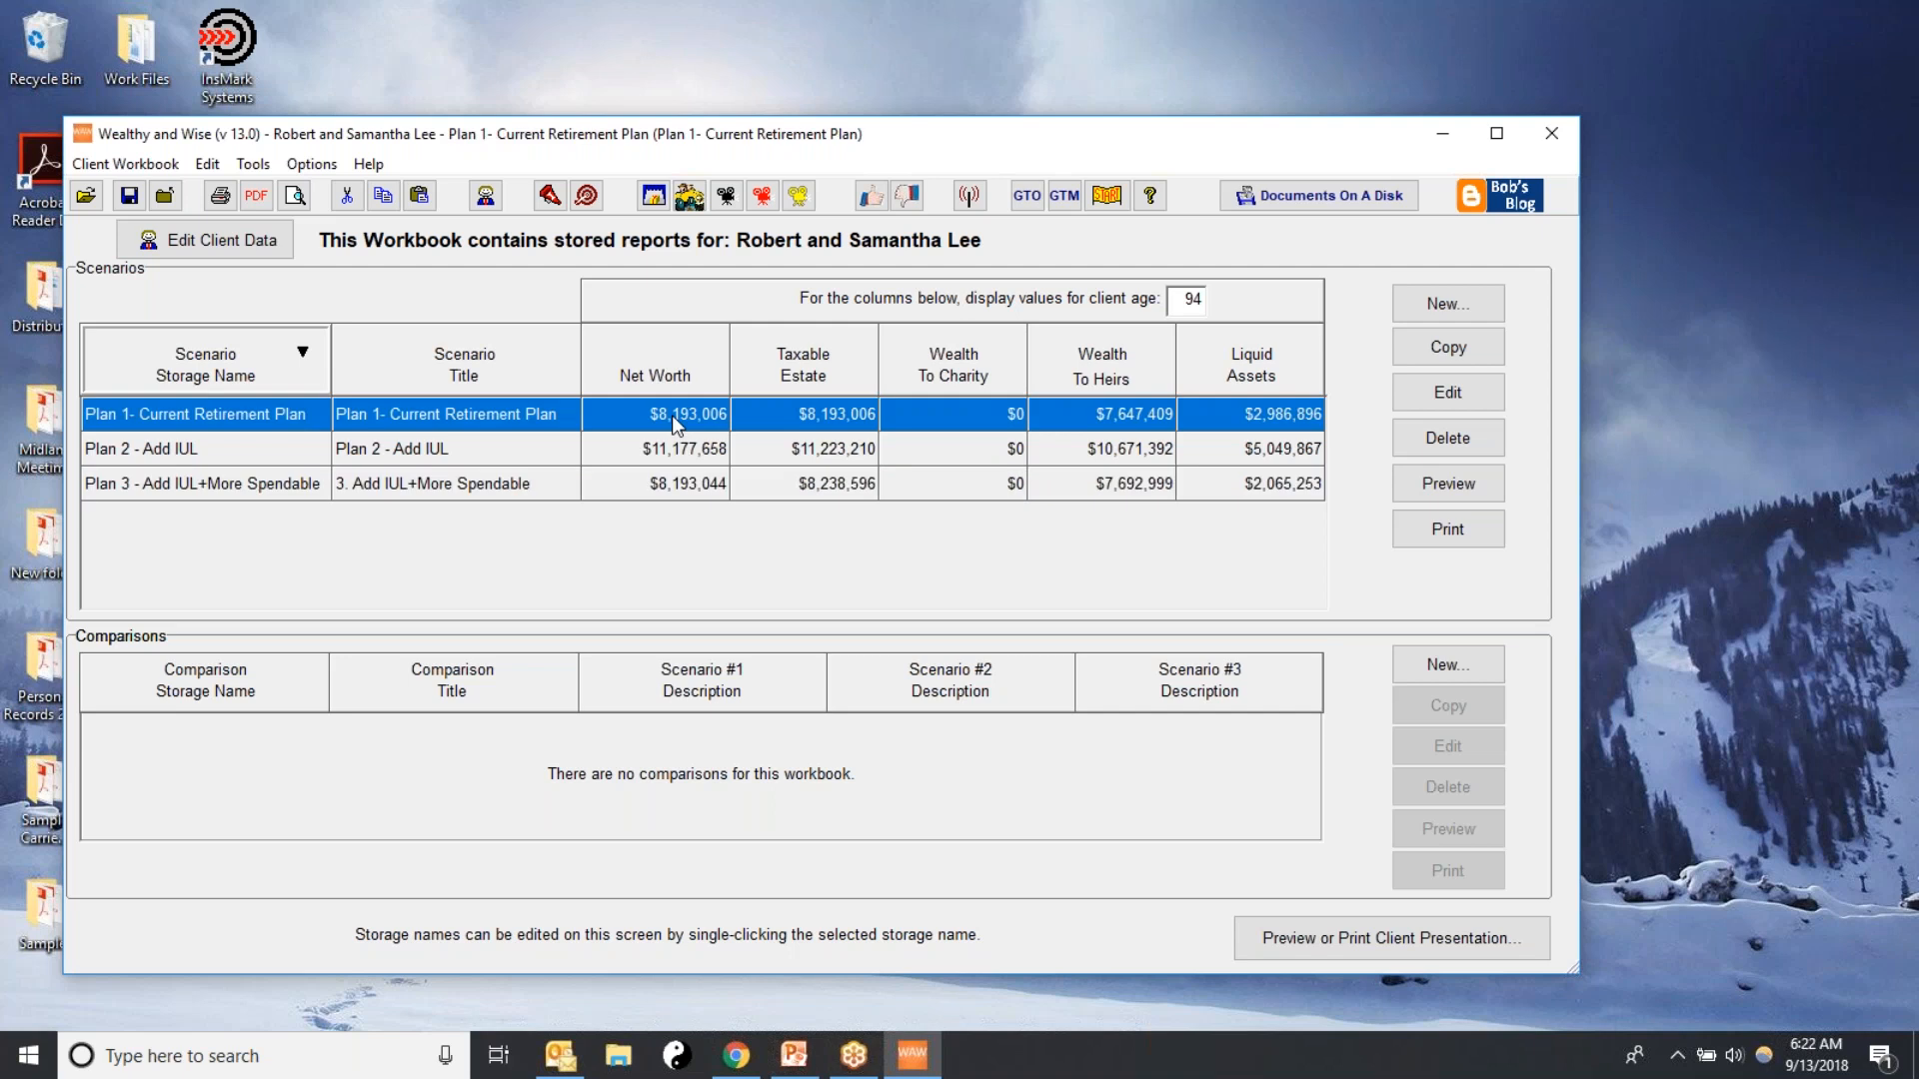
click(679, 489)
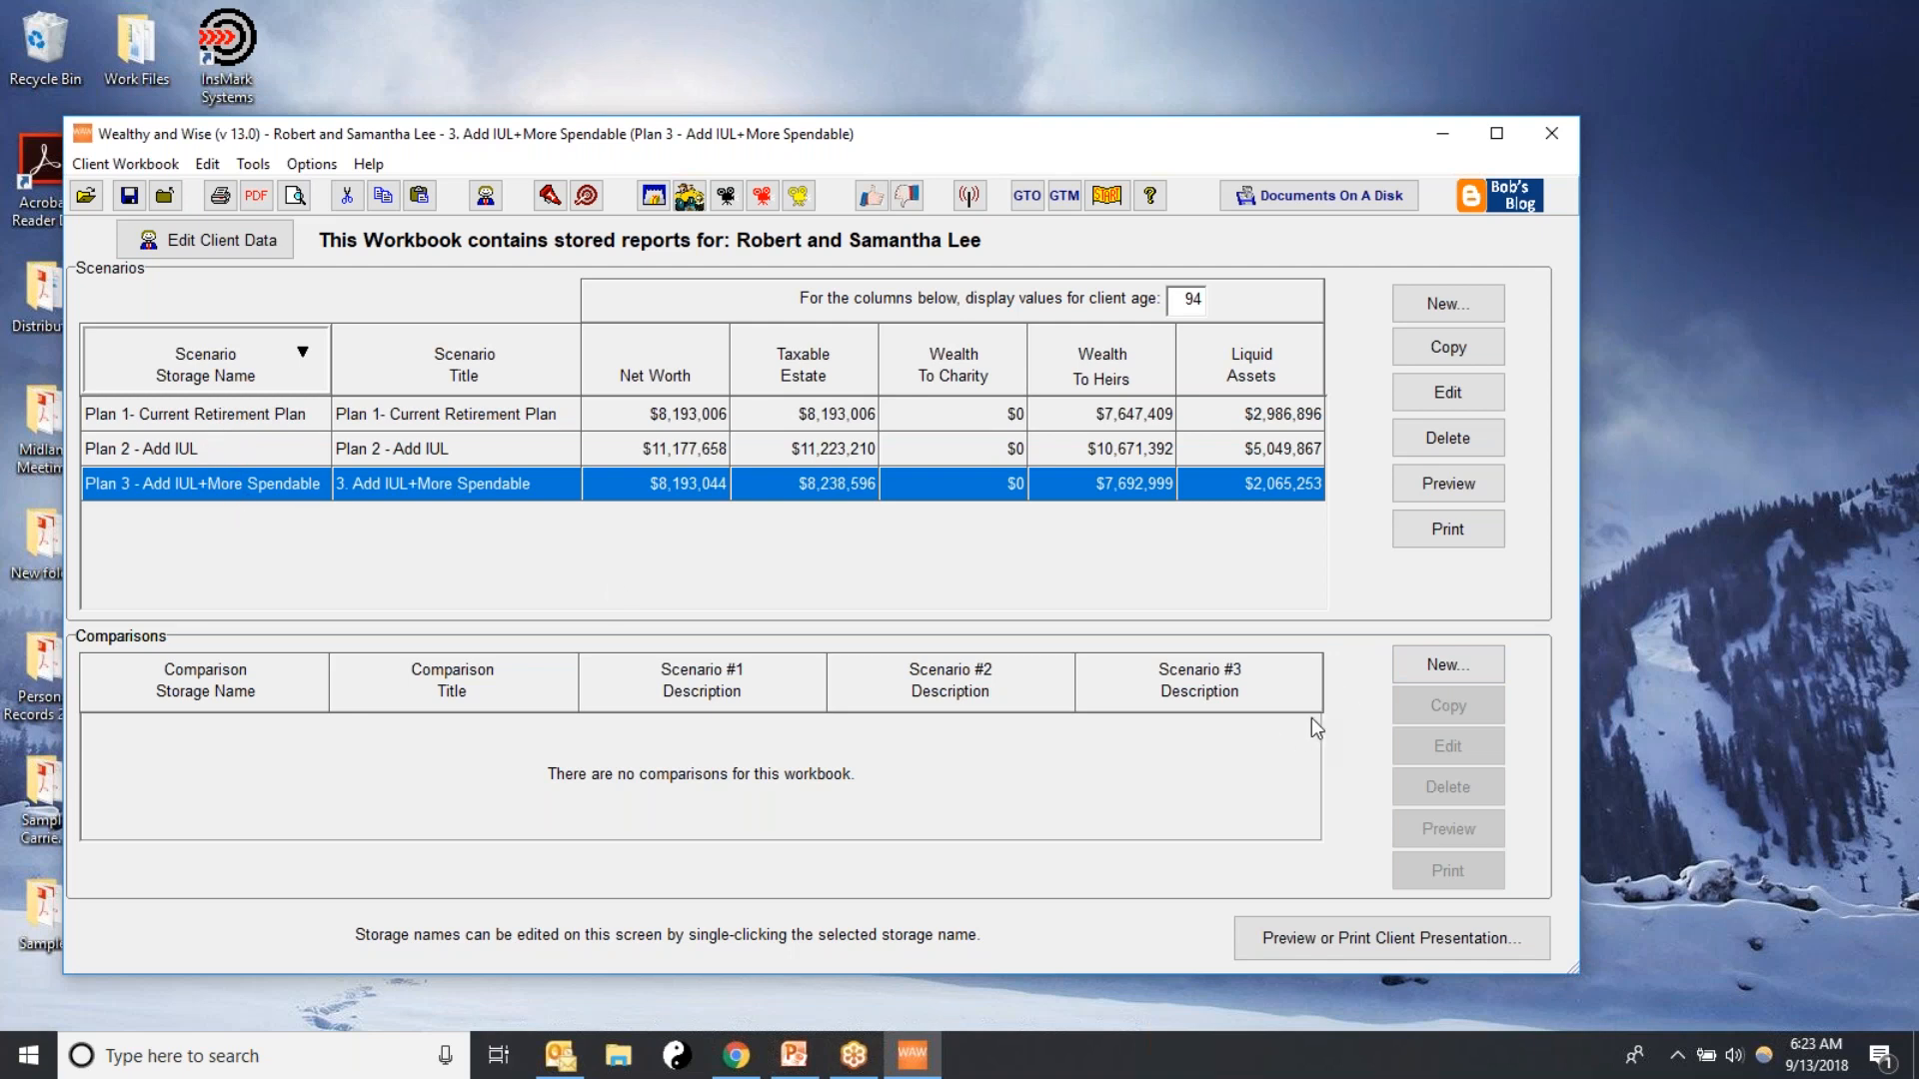
Create a new comparison with the storage name "Comparison"
click(1431, 662)
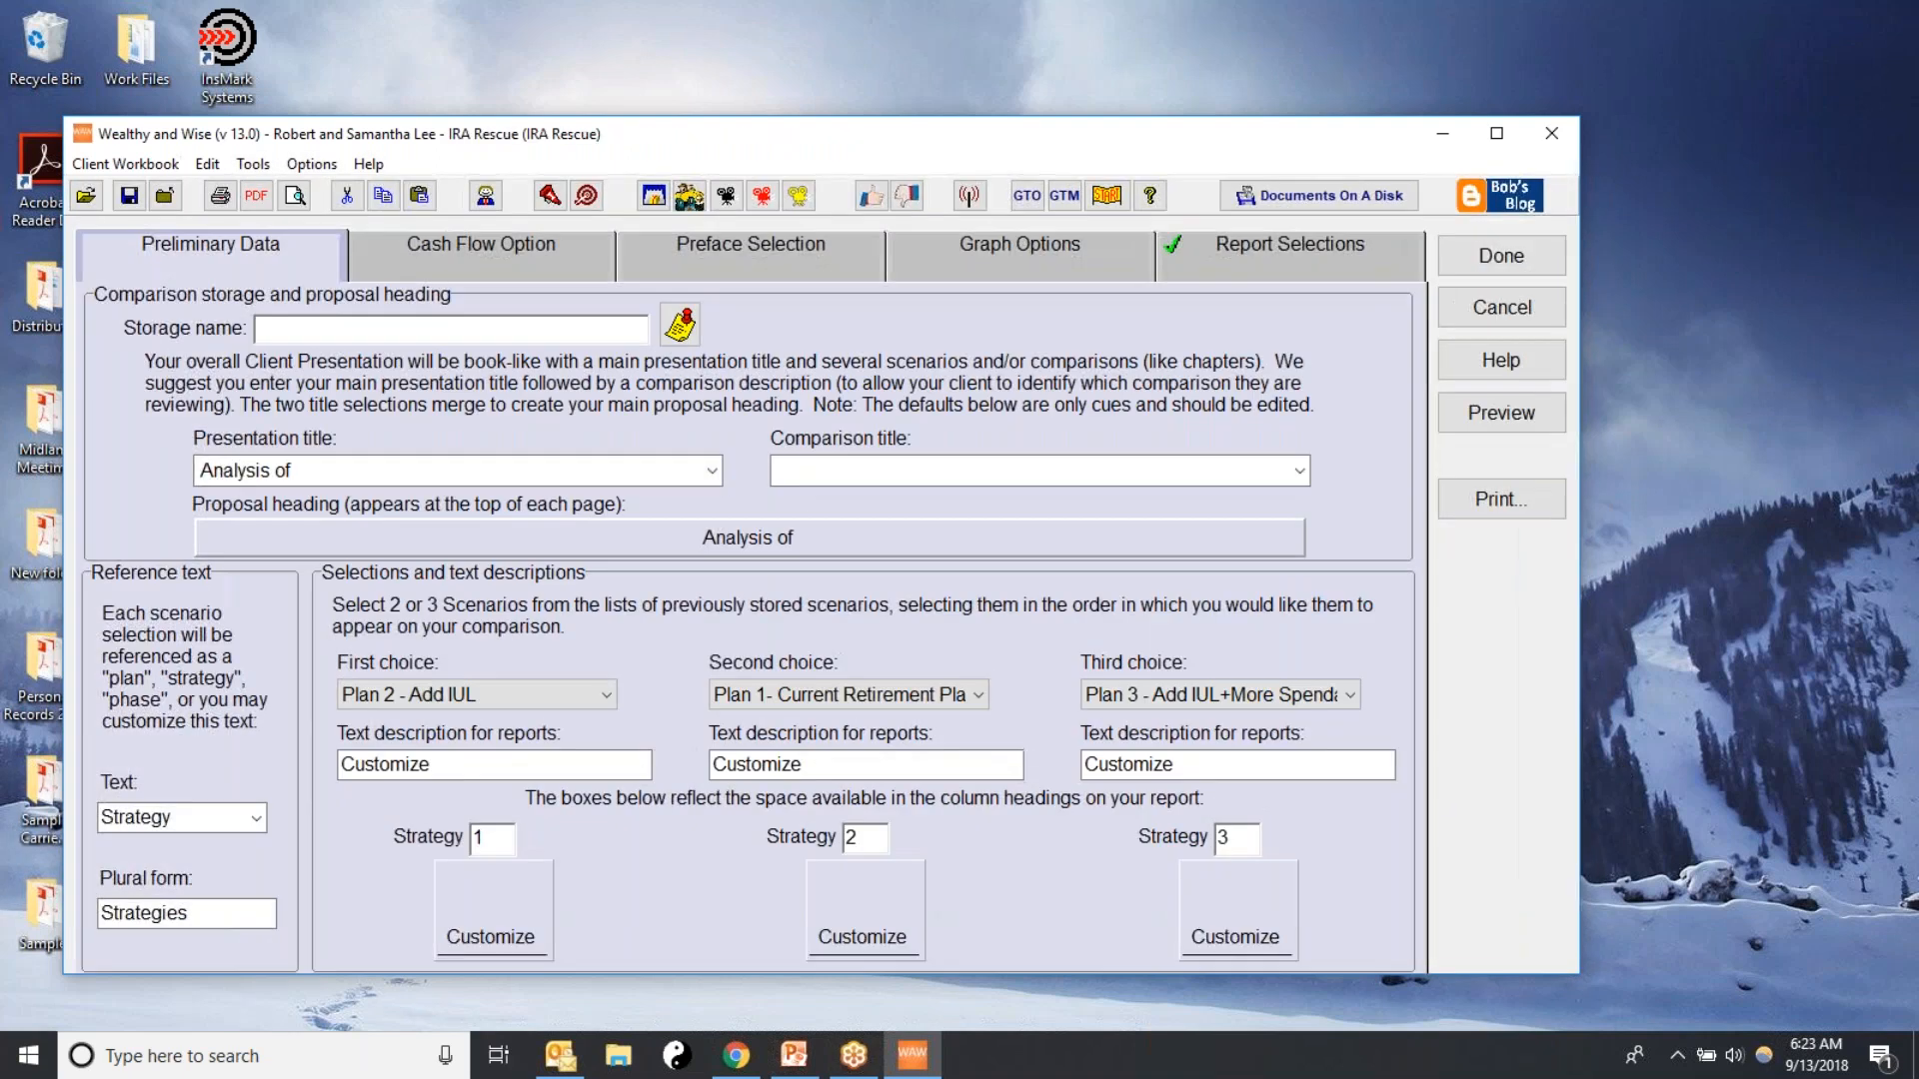
text(Comparison)
key(Tab)
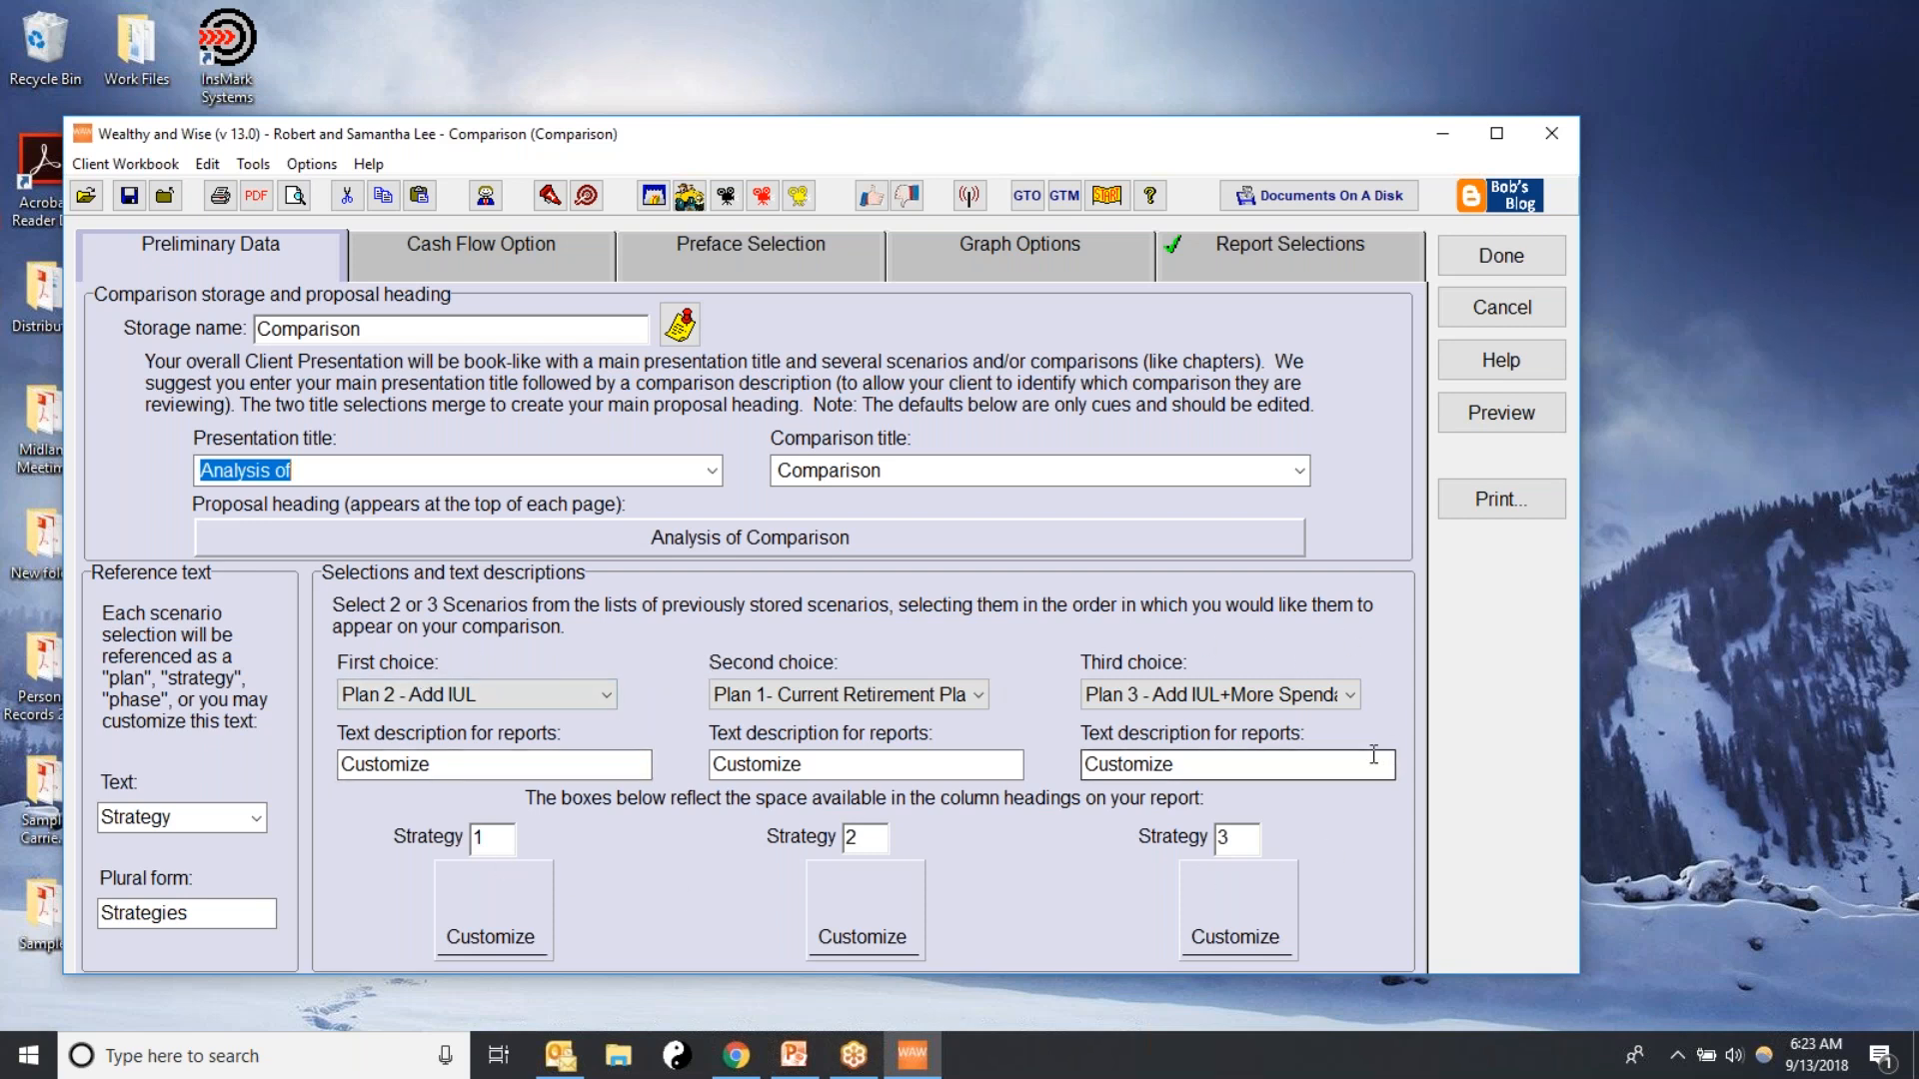
Set the comparison's first choice to Plan 1- Current Retirement Plan and describe it as "No IUL" for reports
click(594, 695)
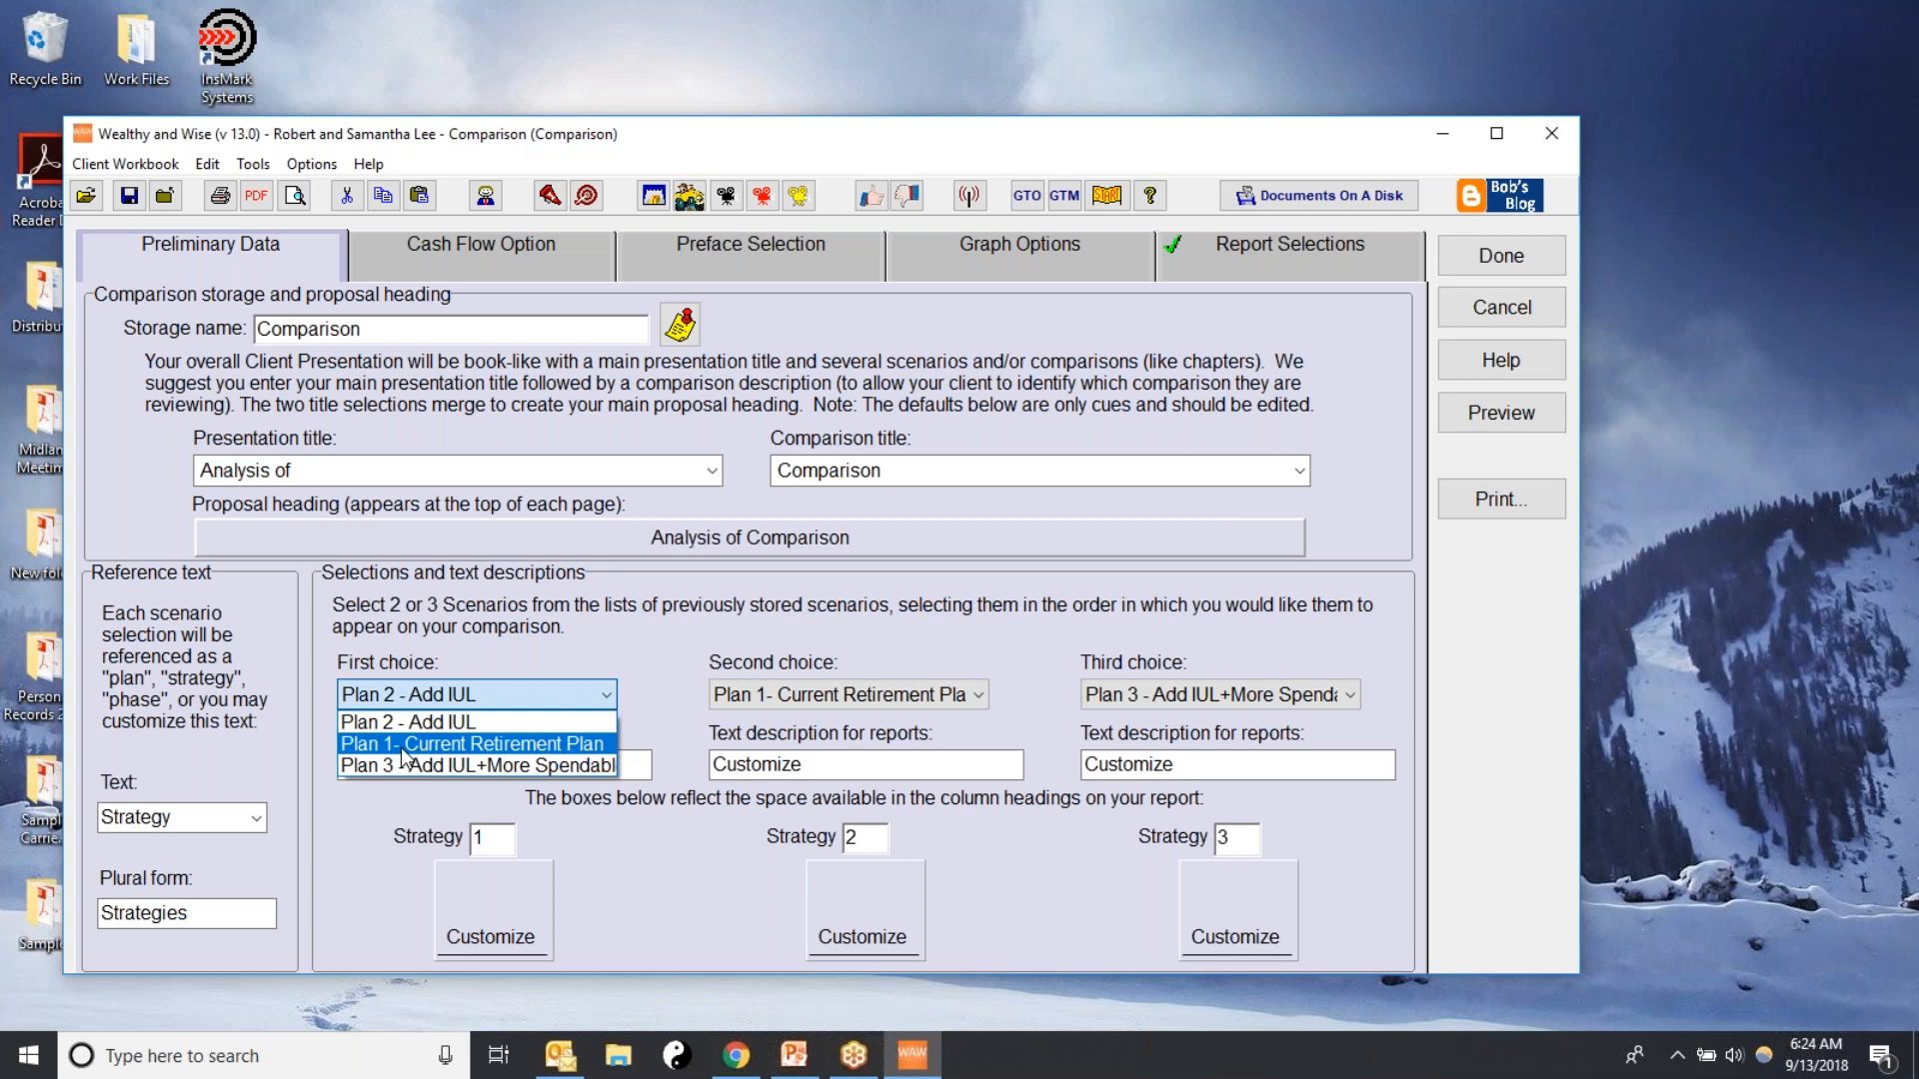
click(440, 729)
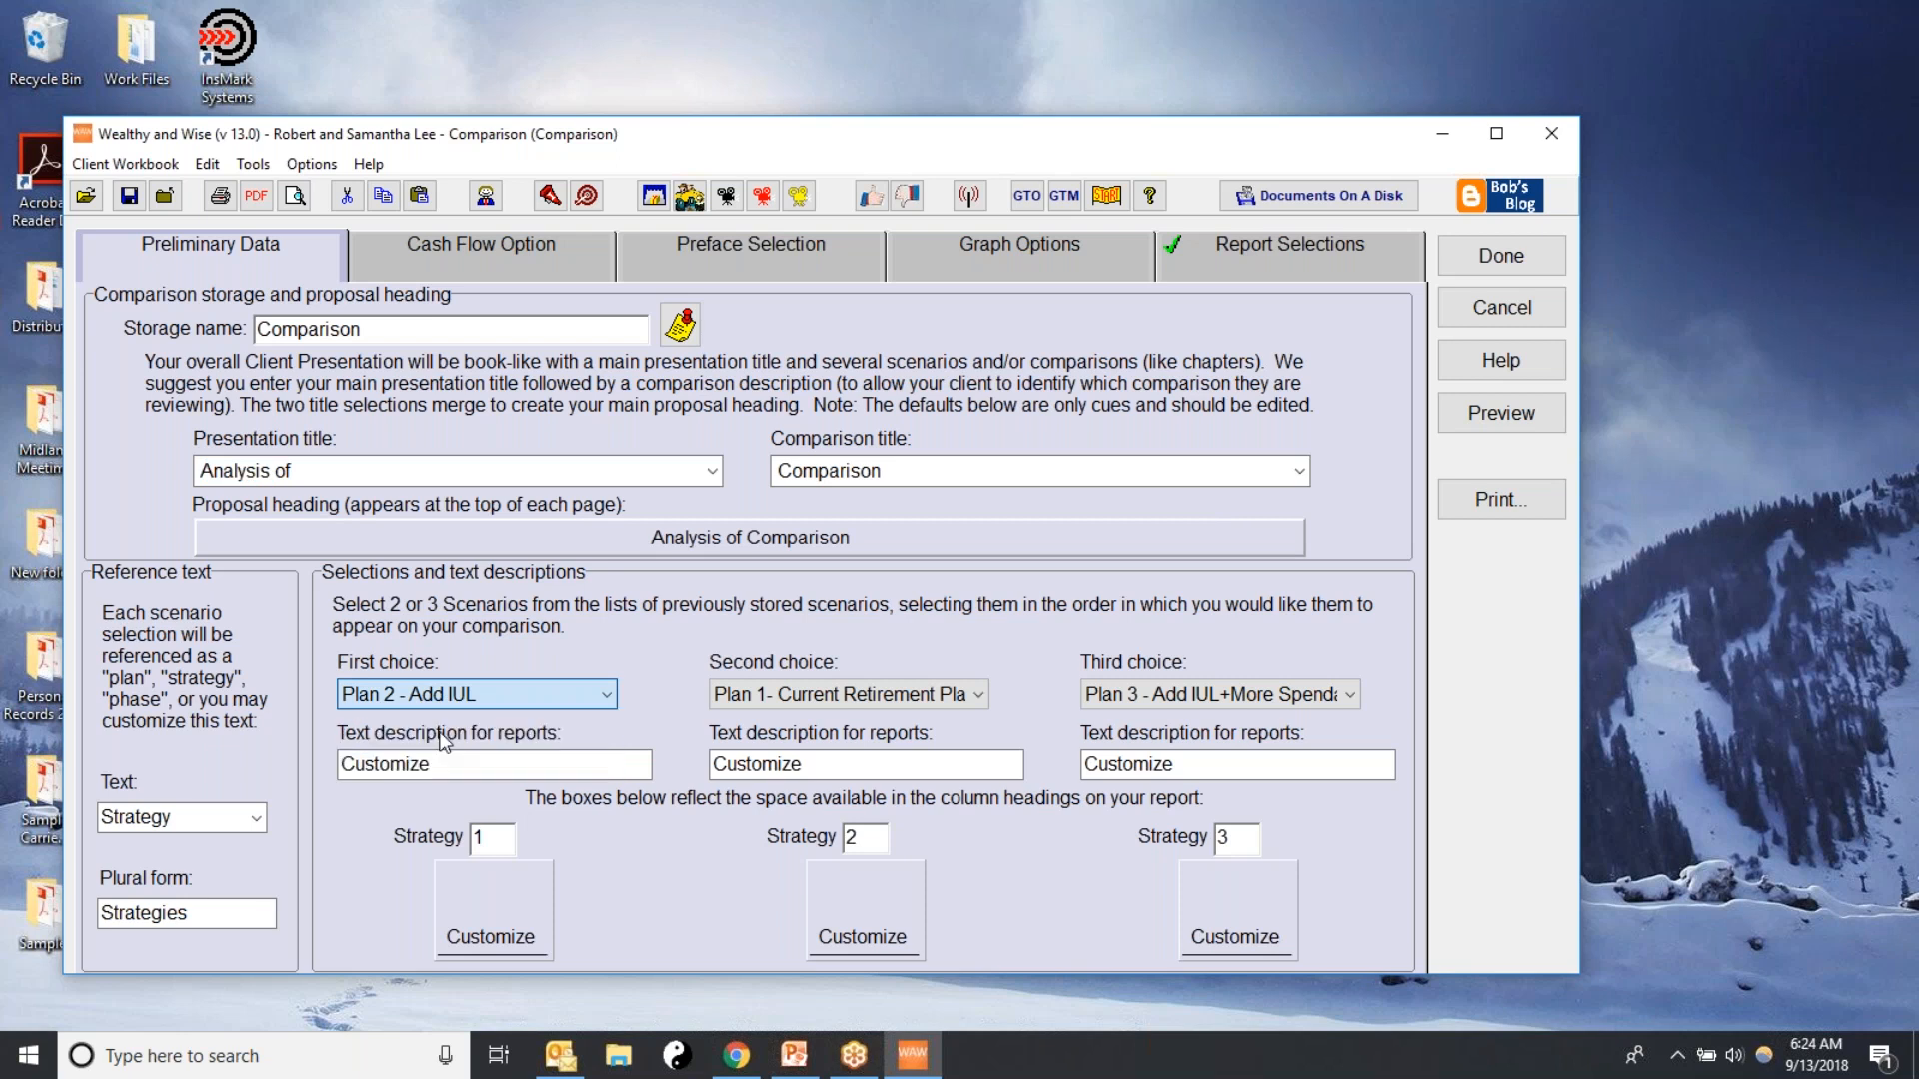
click(605, 697)
click(440, 754)
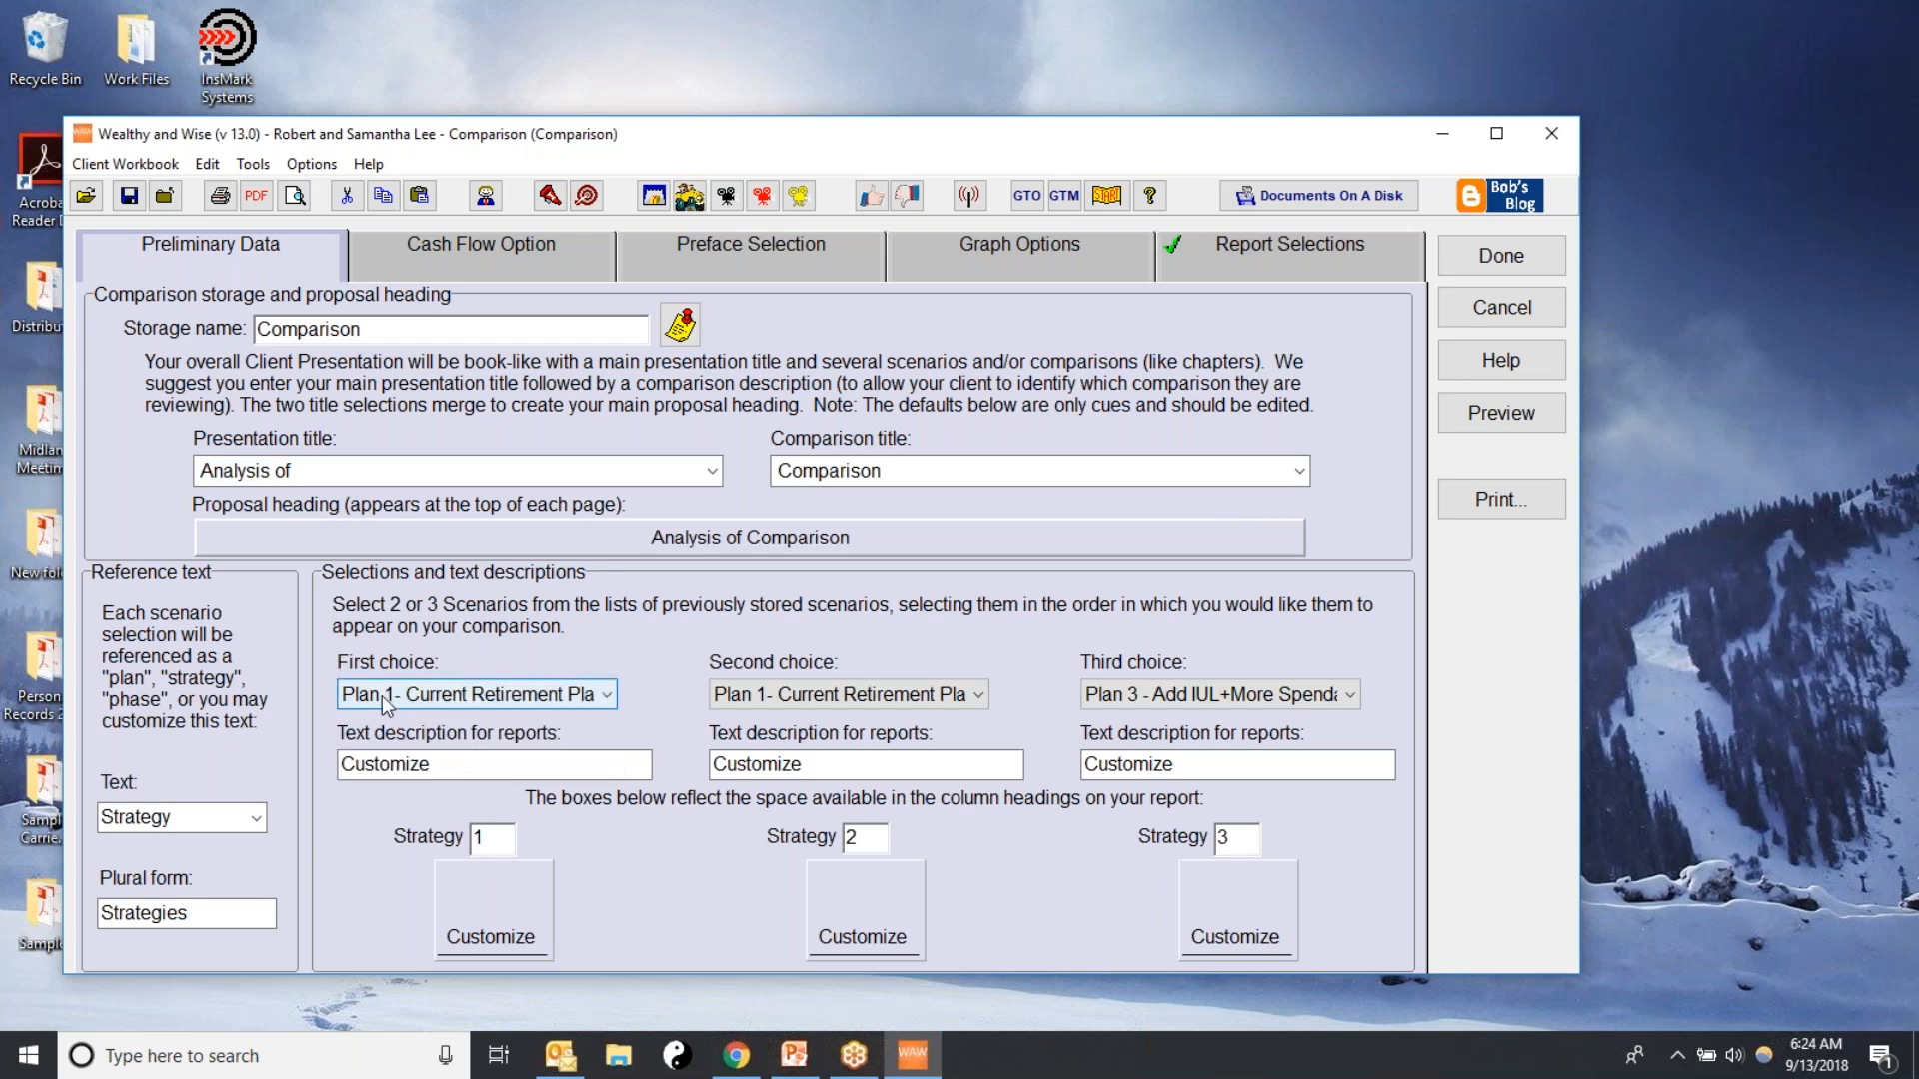
key(Tab)
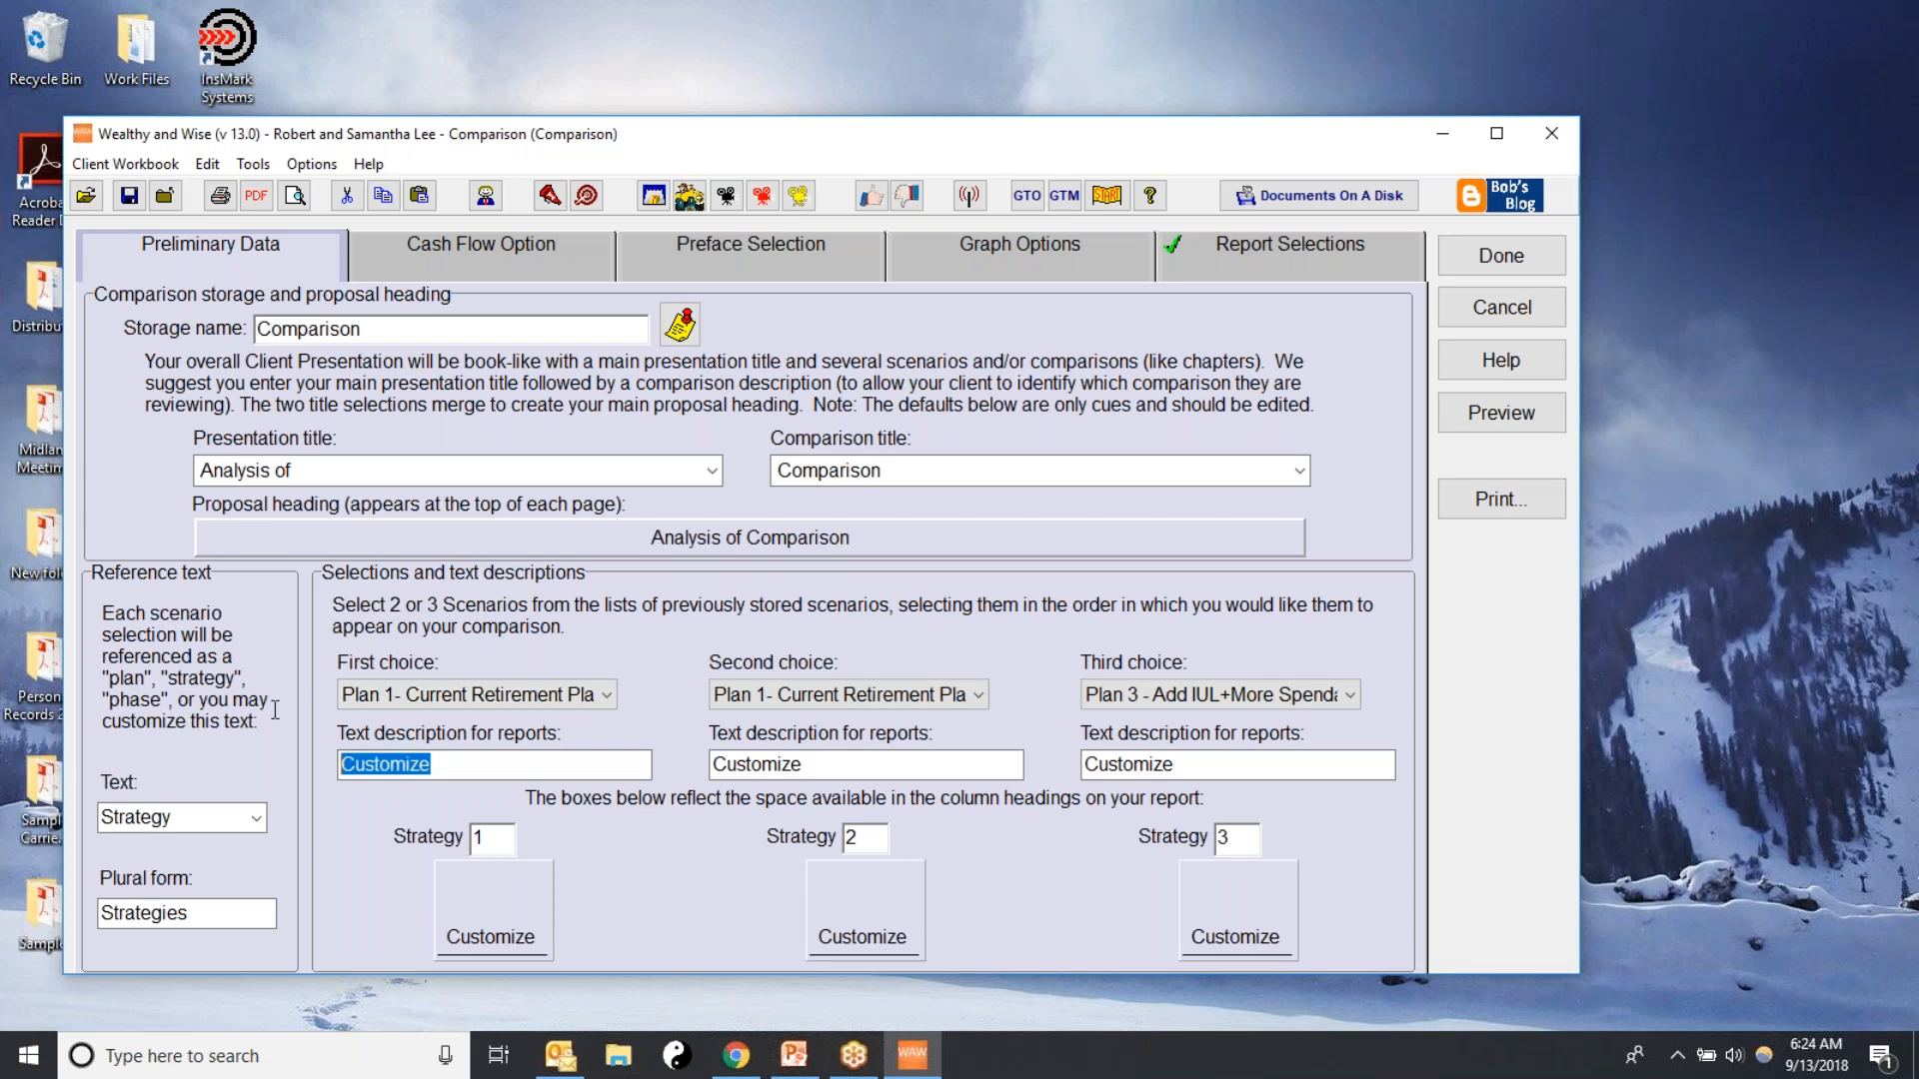
text(No )
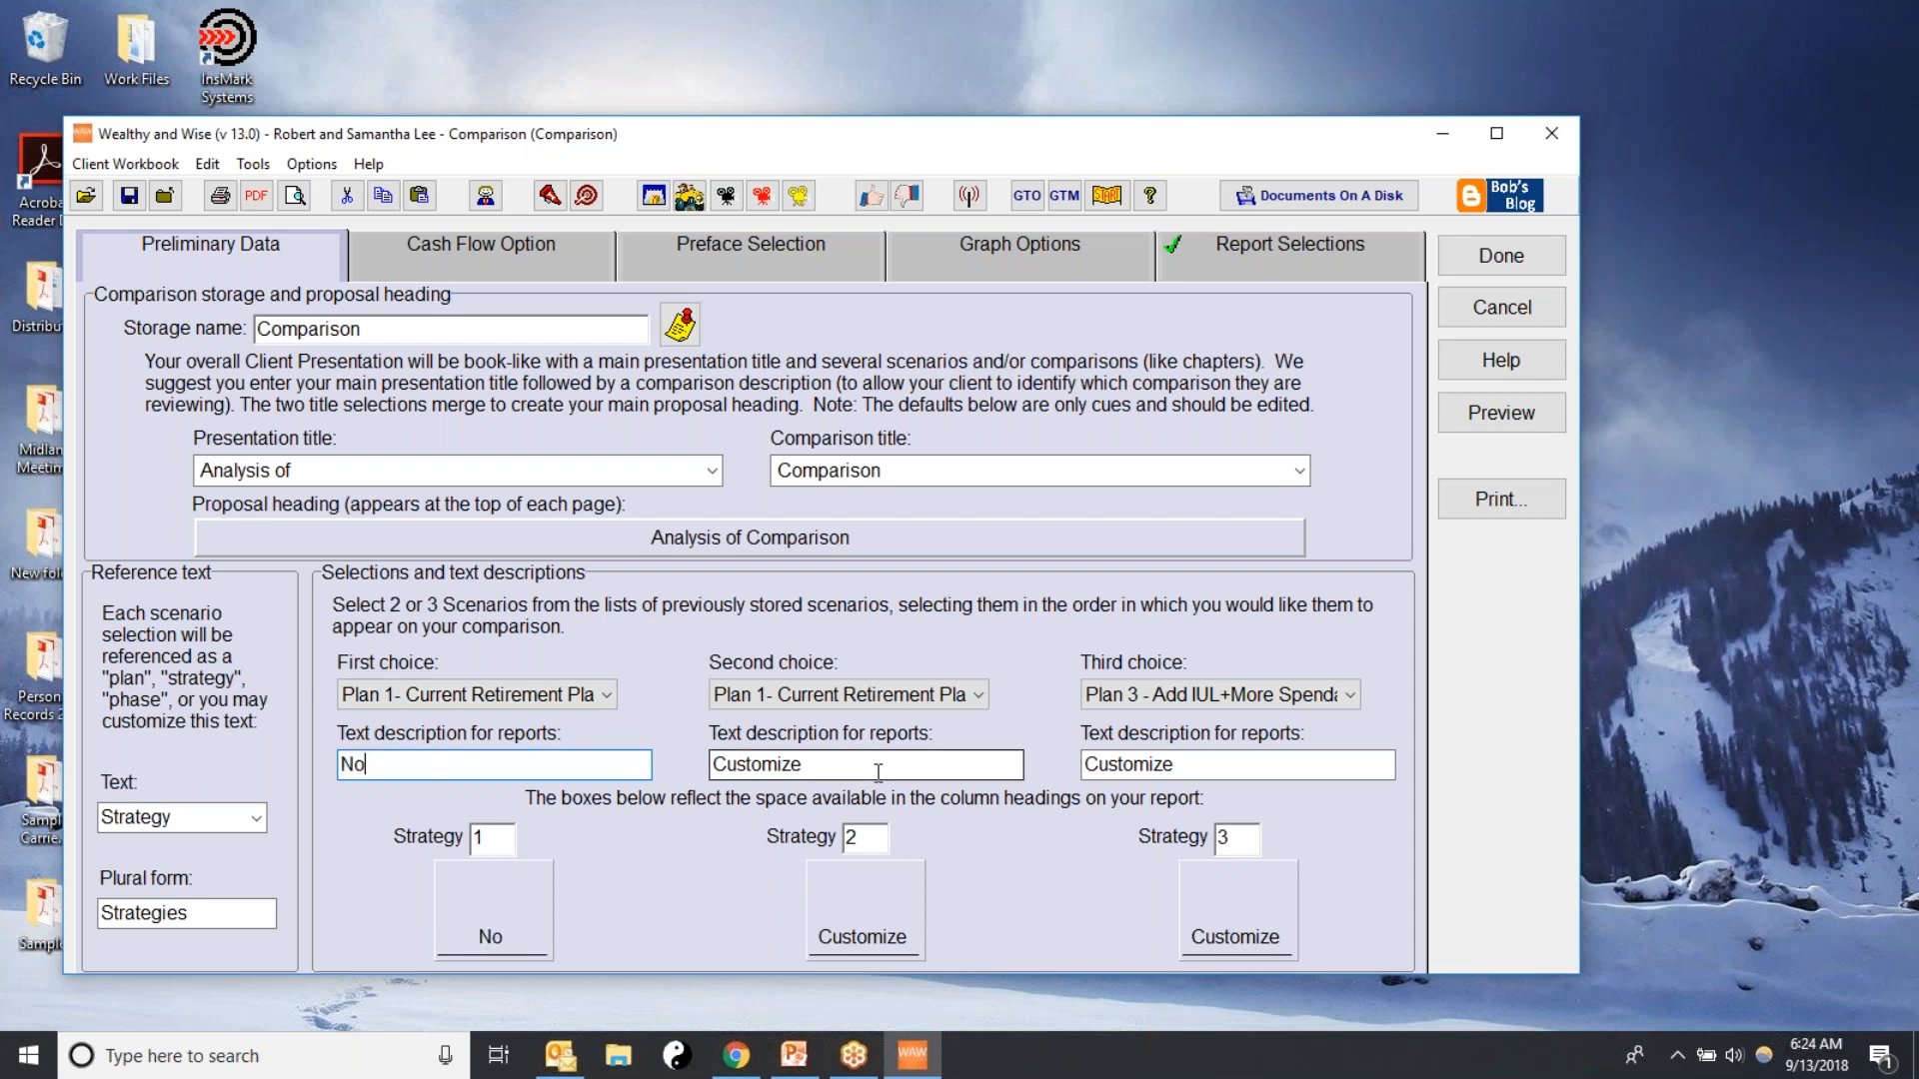
text(IUL)
Set the comparison's second choice to Plan 2 - Add IUL and describe it as "Add IUL" for reports
click(978, 697)
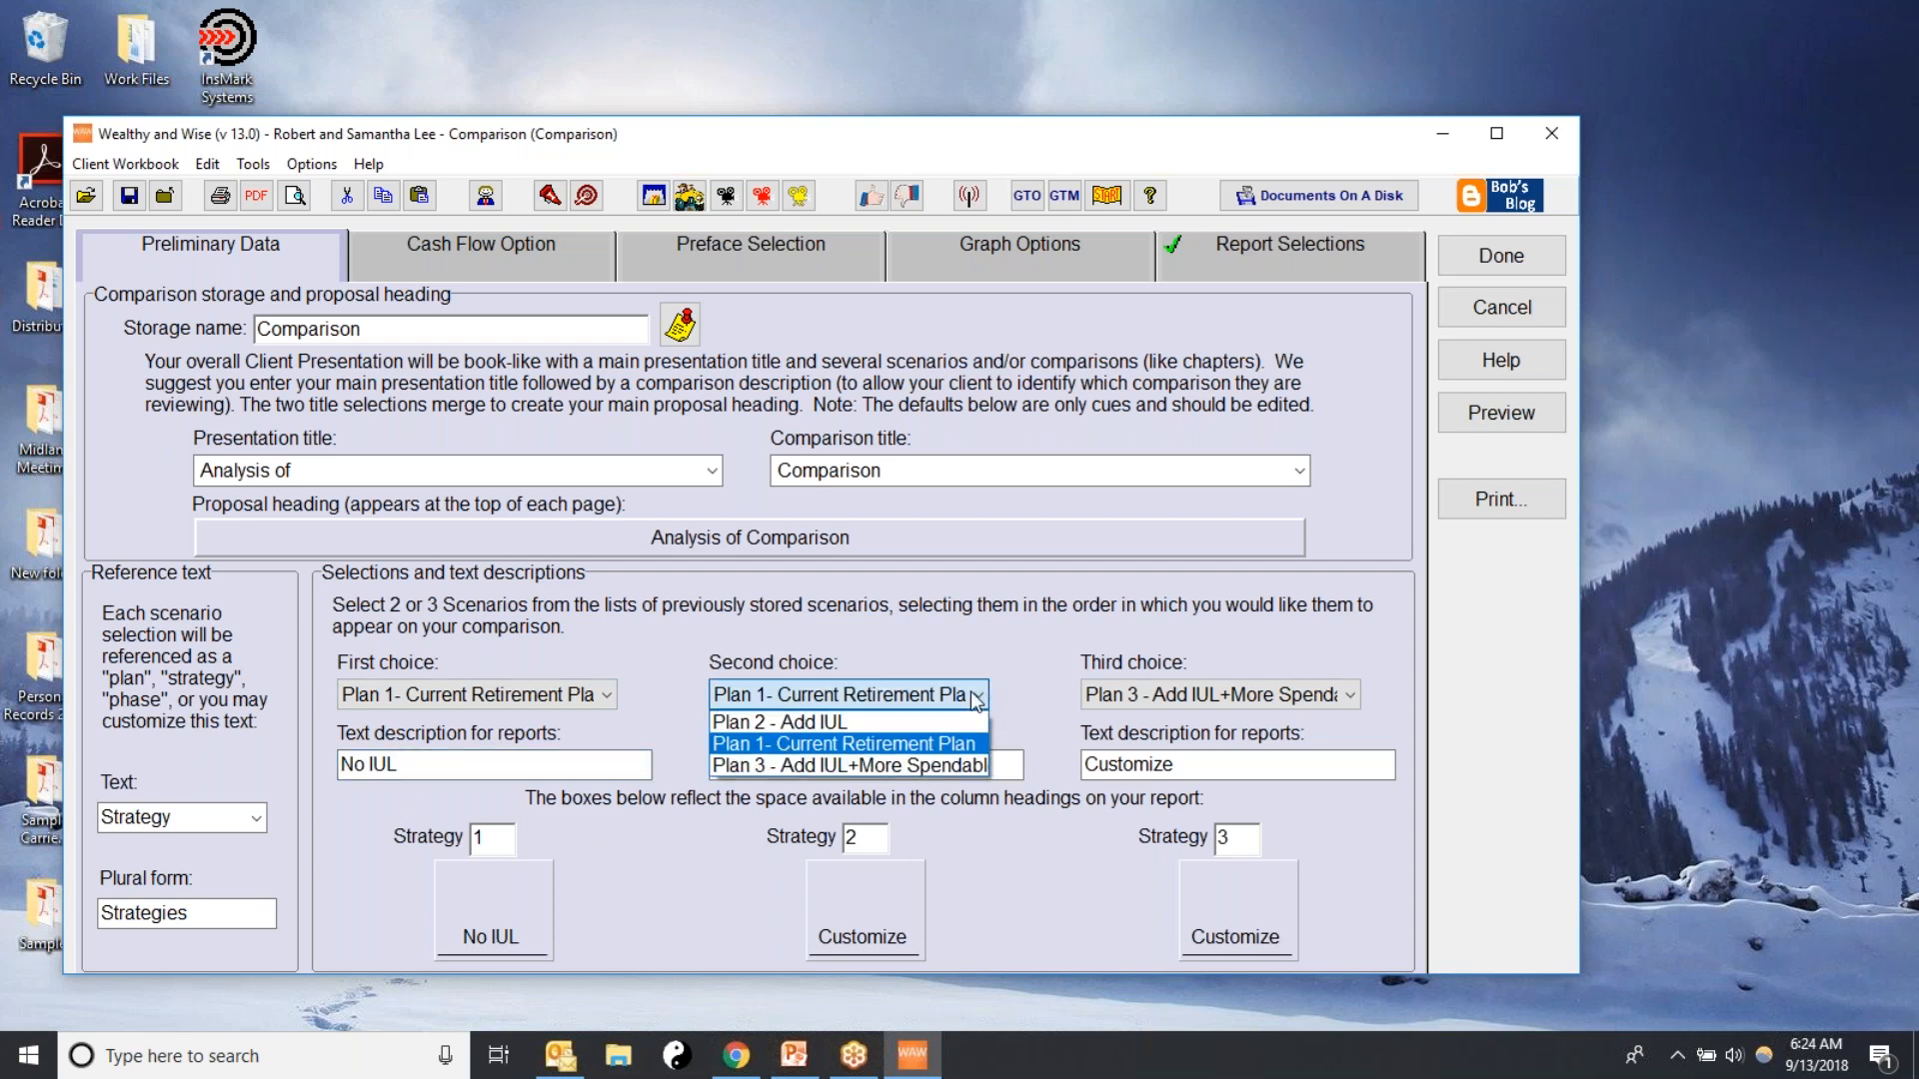
click(822, 726)
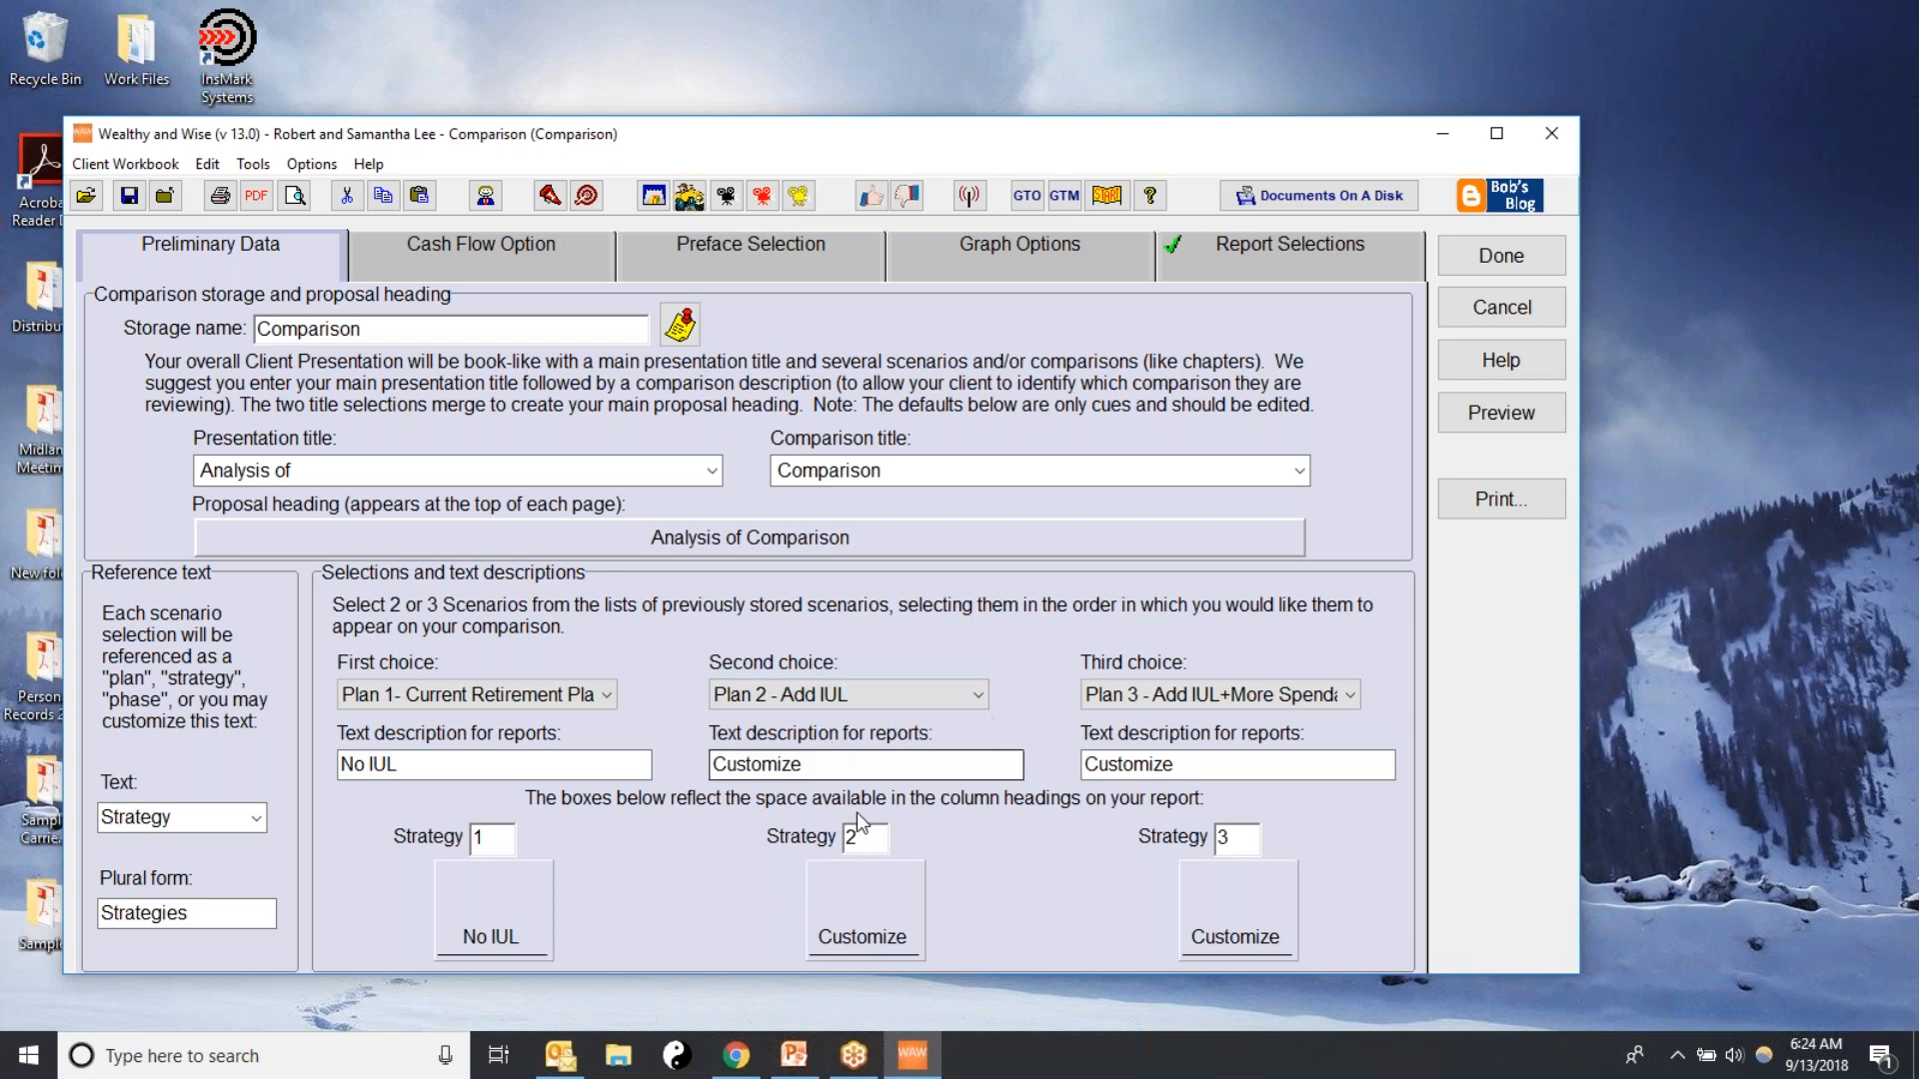
click(989, 769)
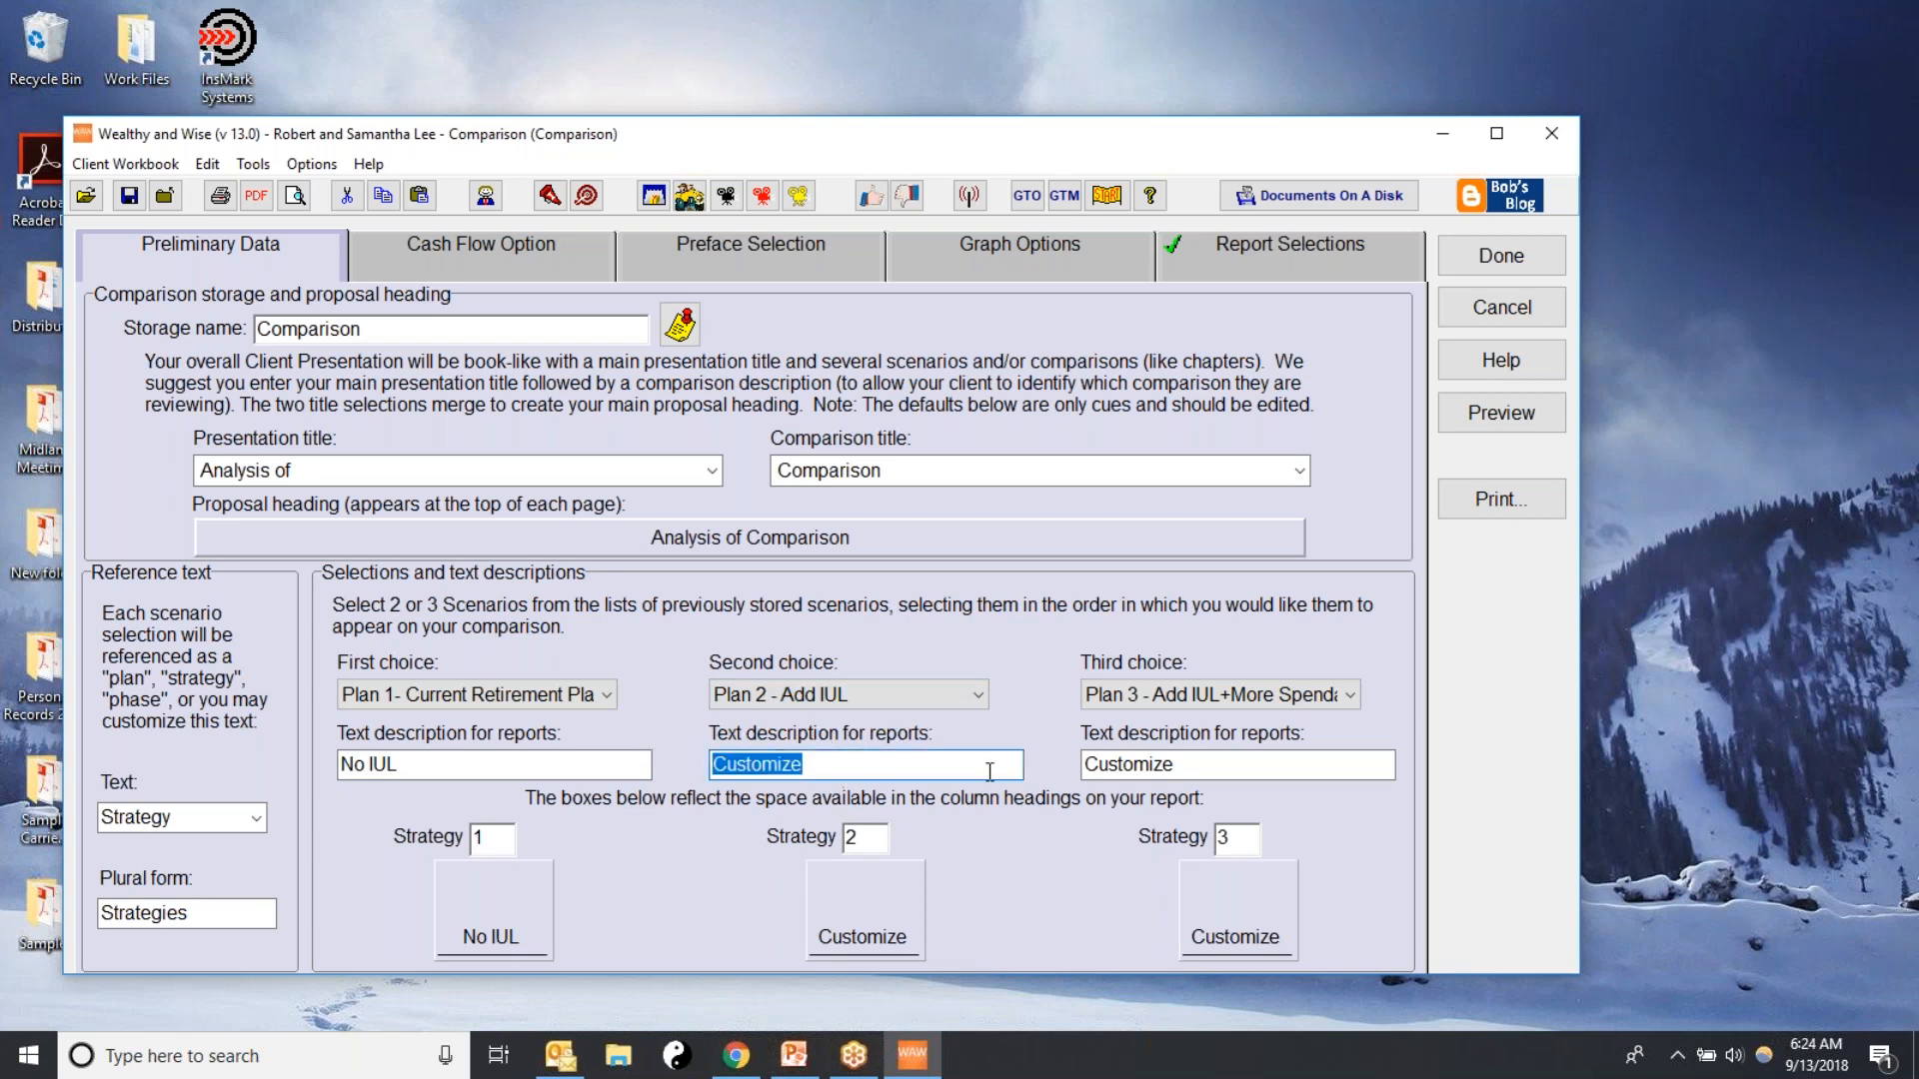
text(Add IUL)
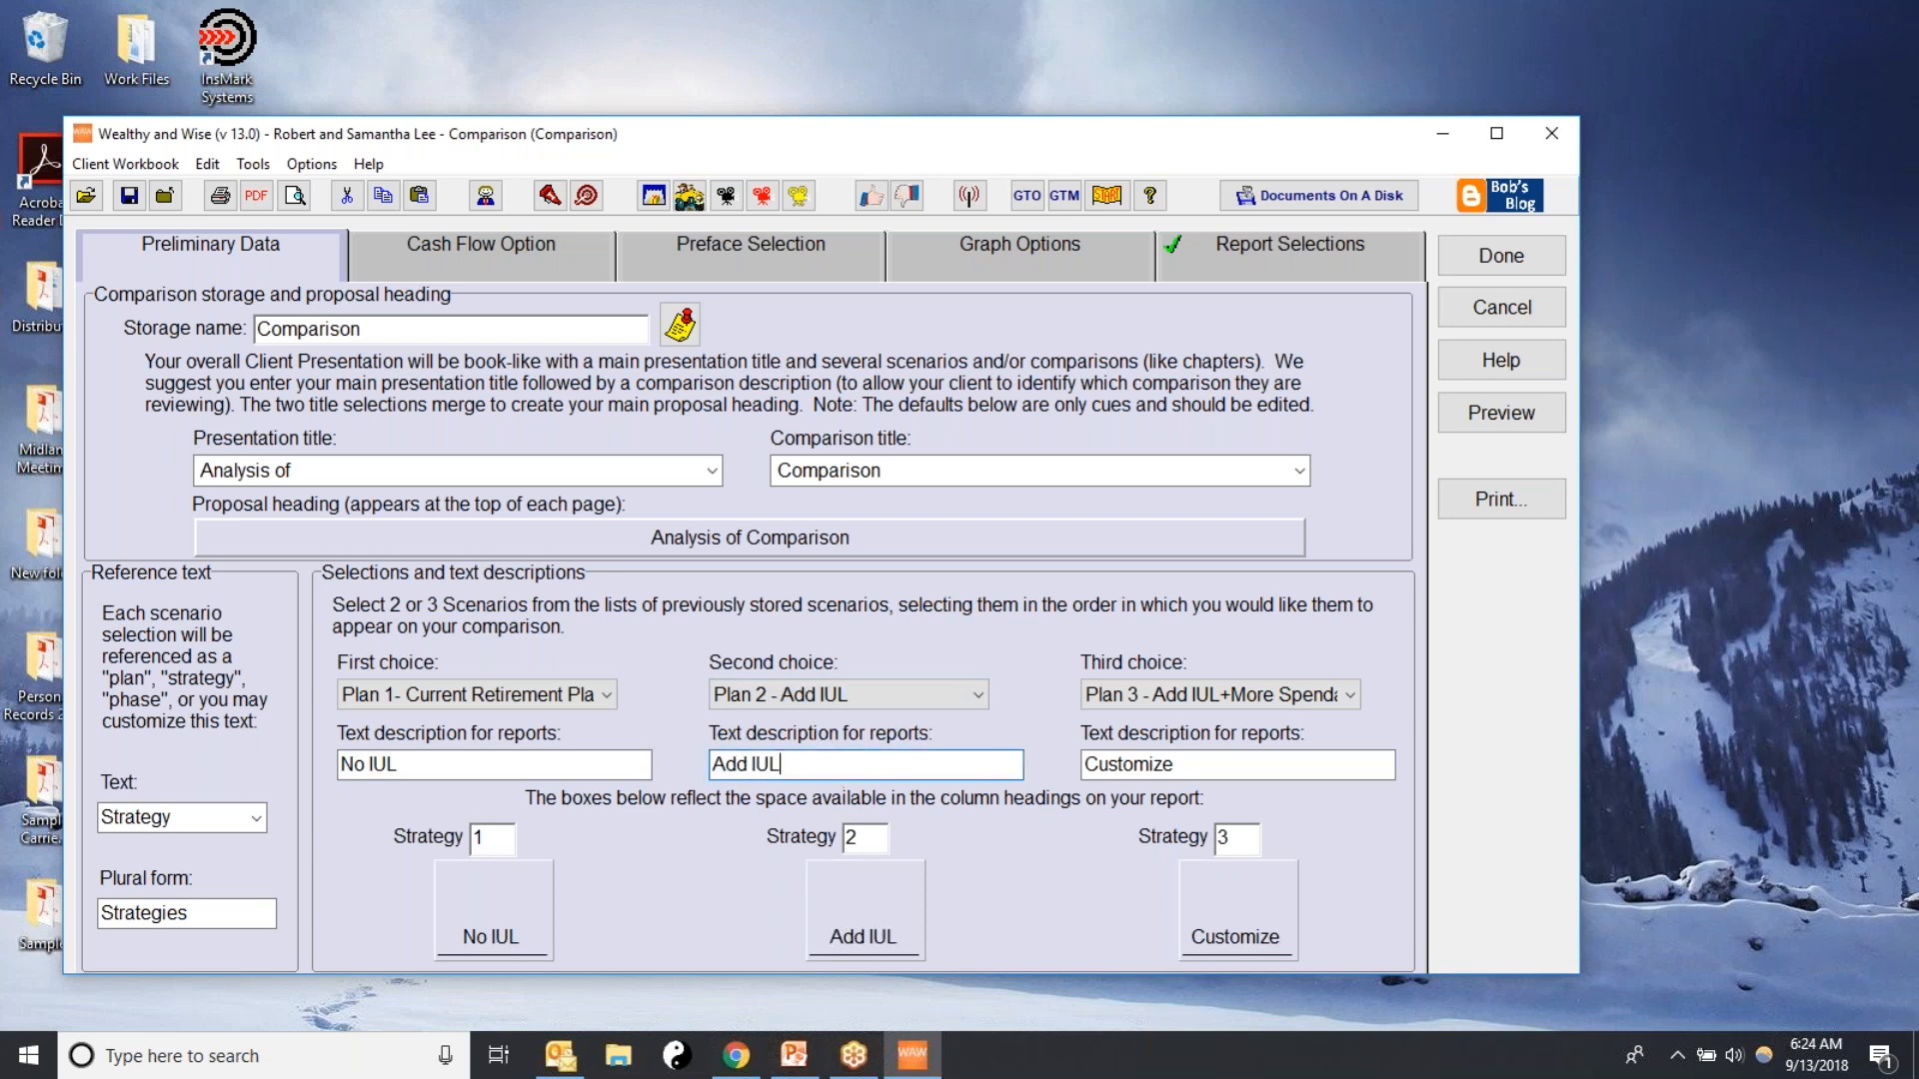
Keep Plan 3 as the comparison's third choice and describe it as "IUL + More Cash Flow" for reports
click(1127, 699)
click(1189, 780)
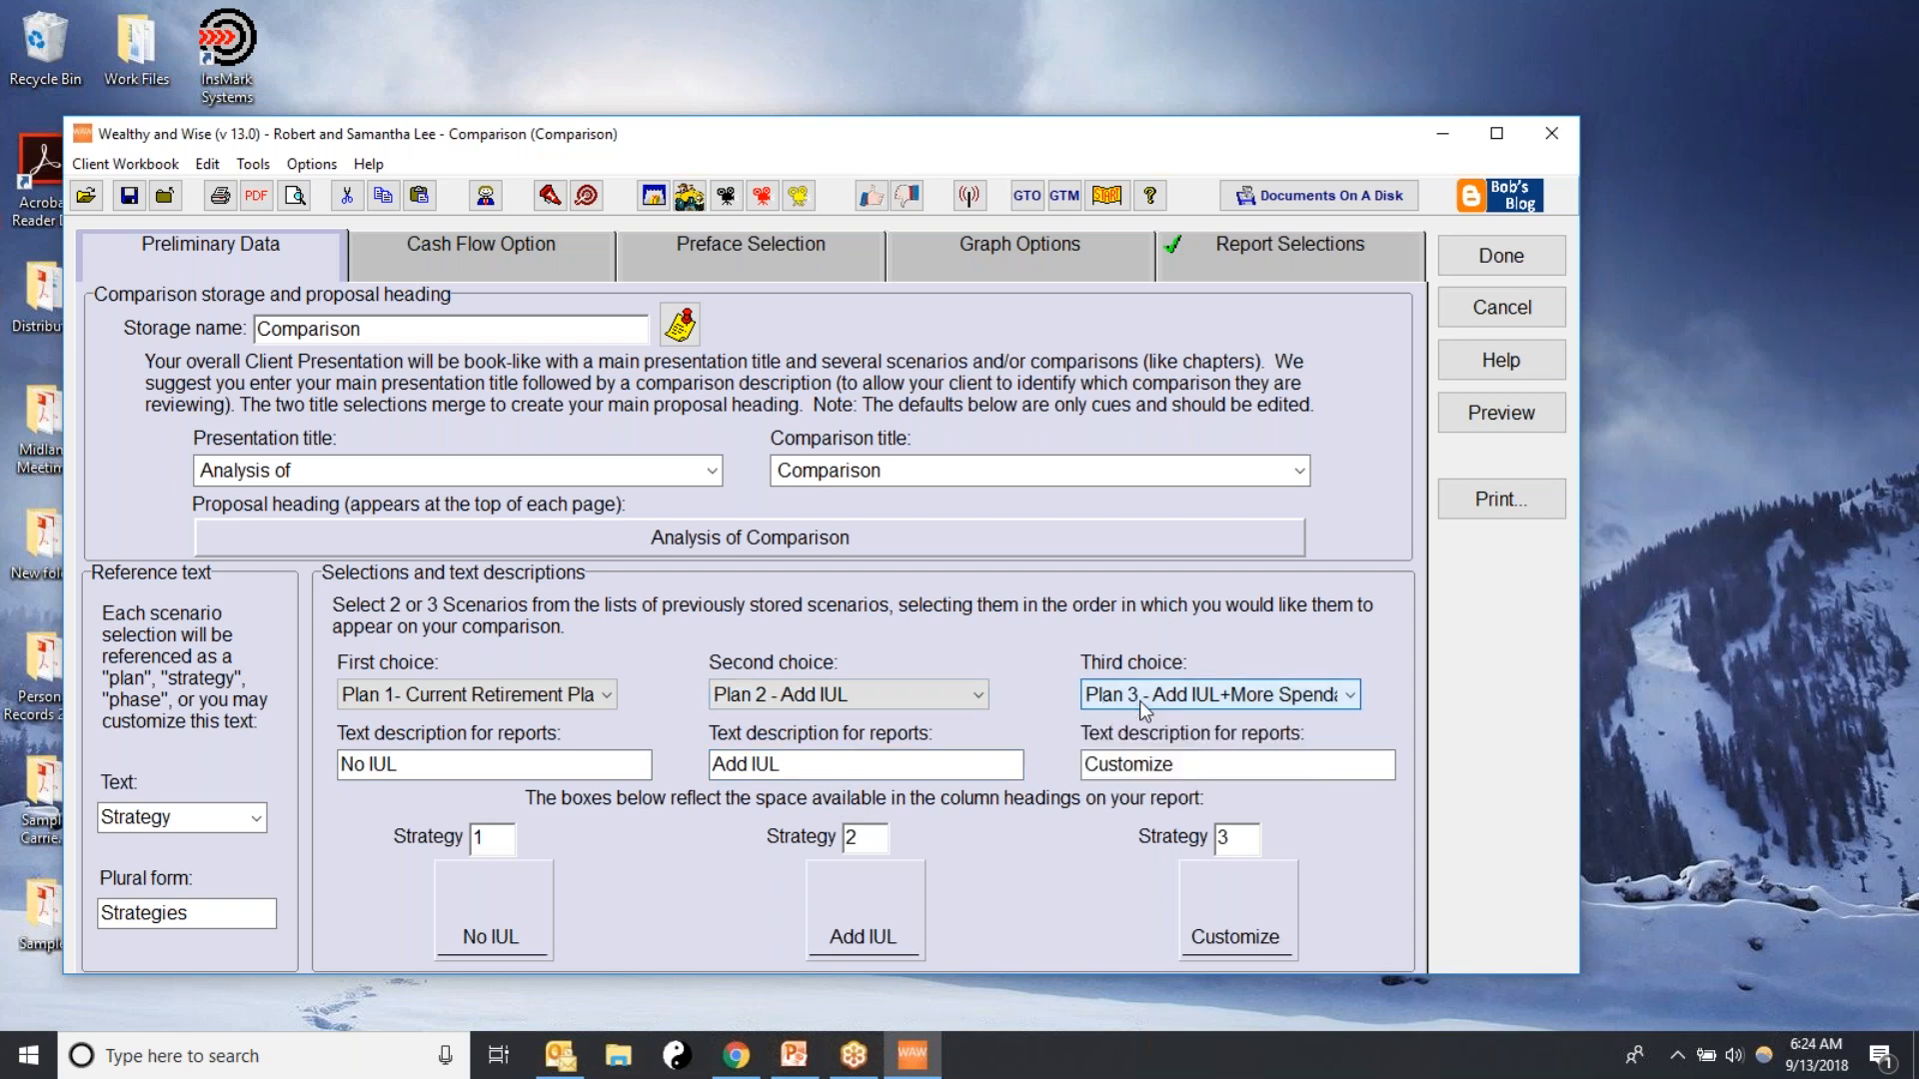
click(1193, 764)
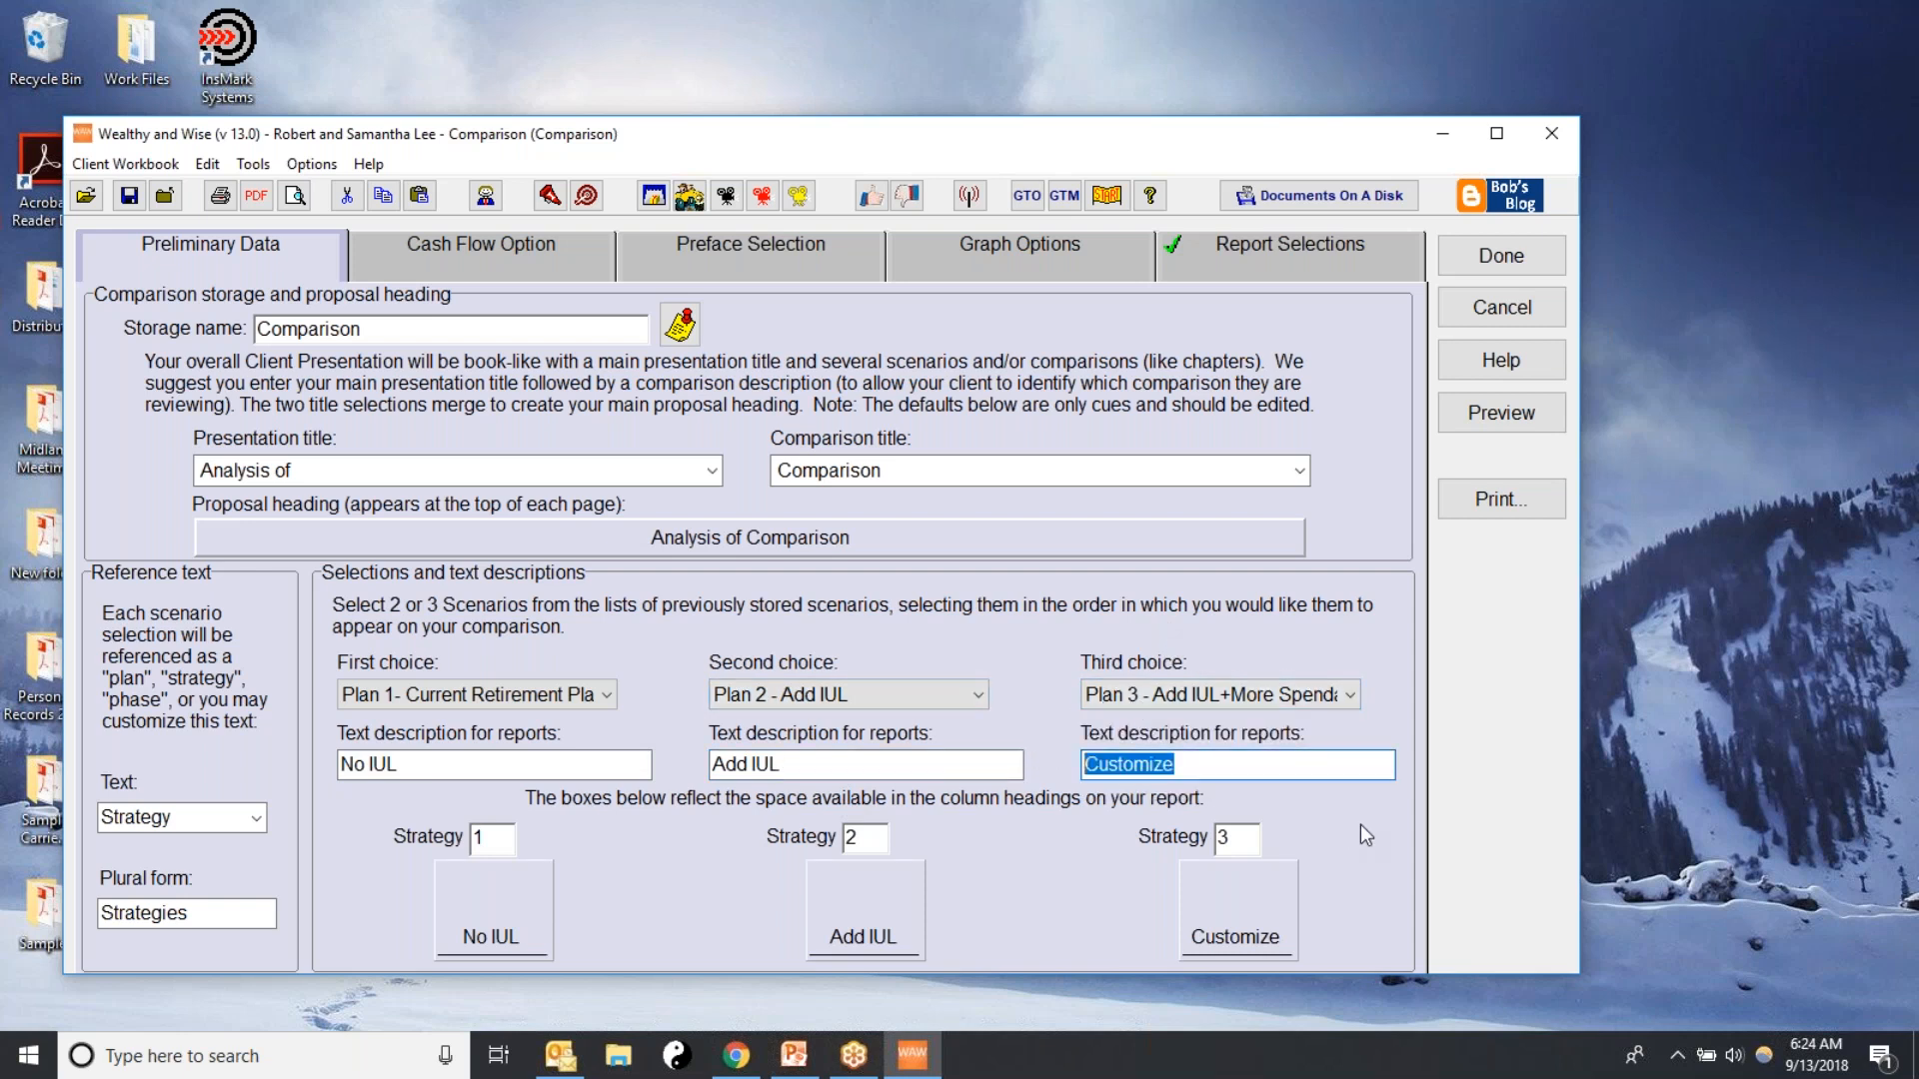
text(IUL + More)
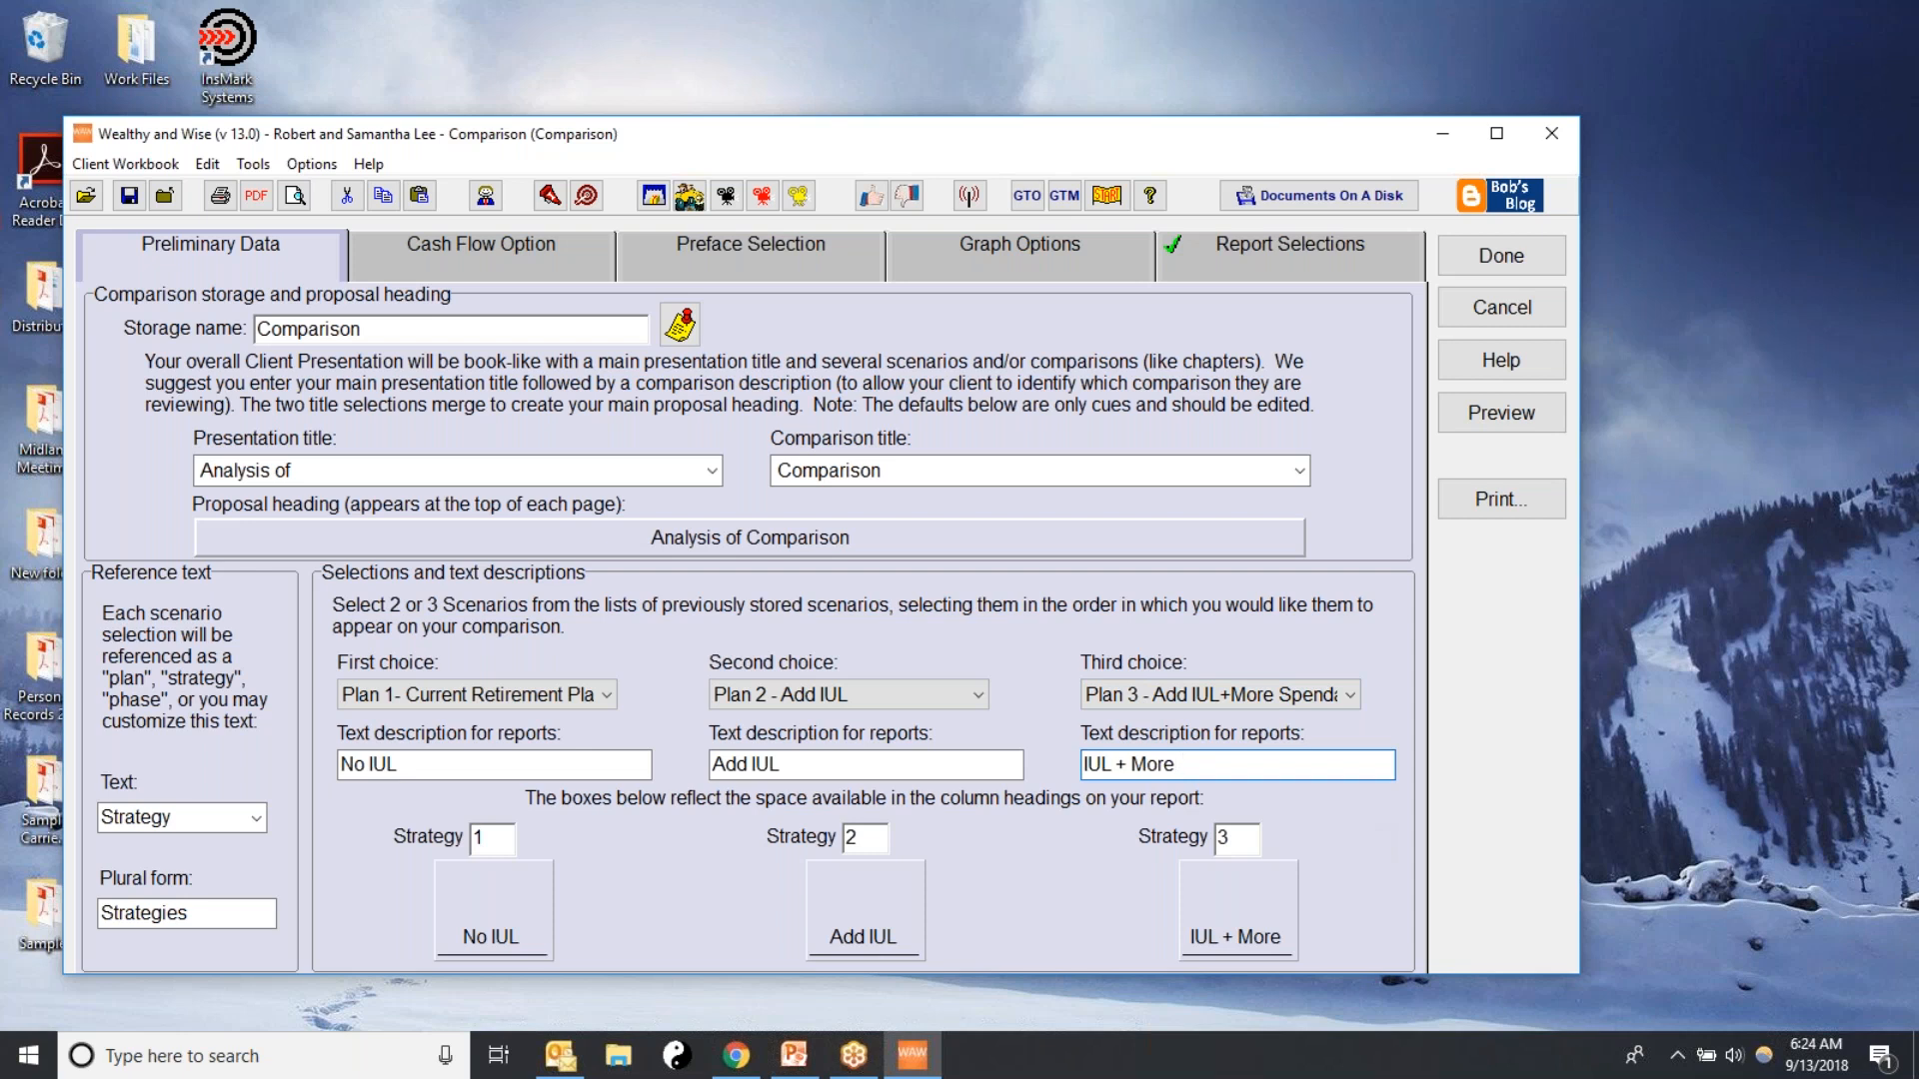
text( Cash Flow)
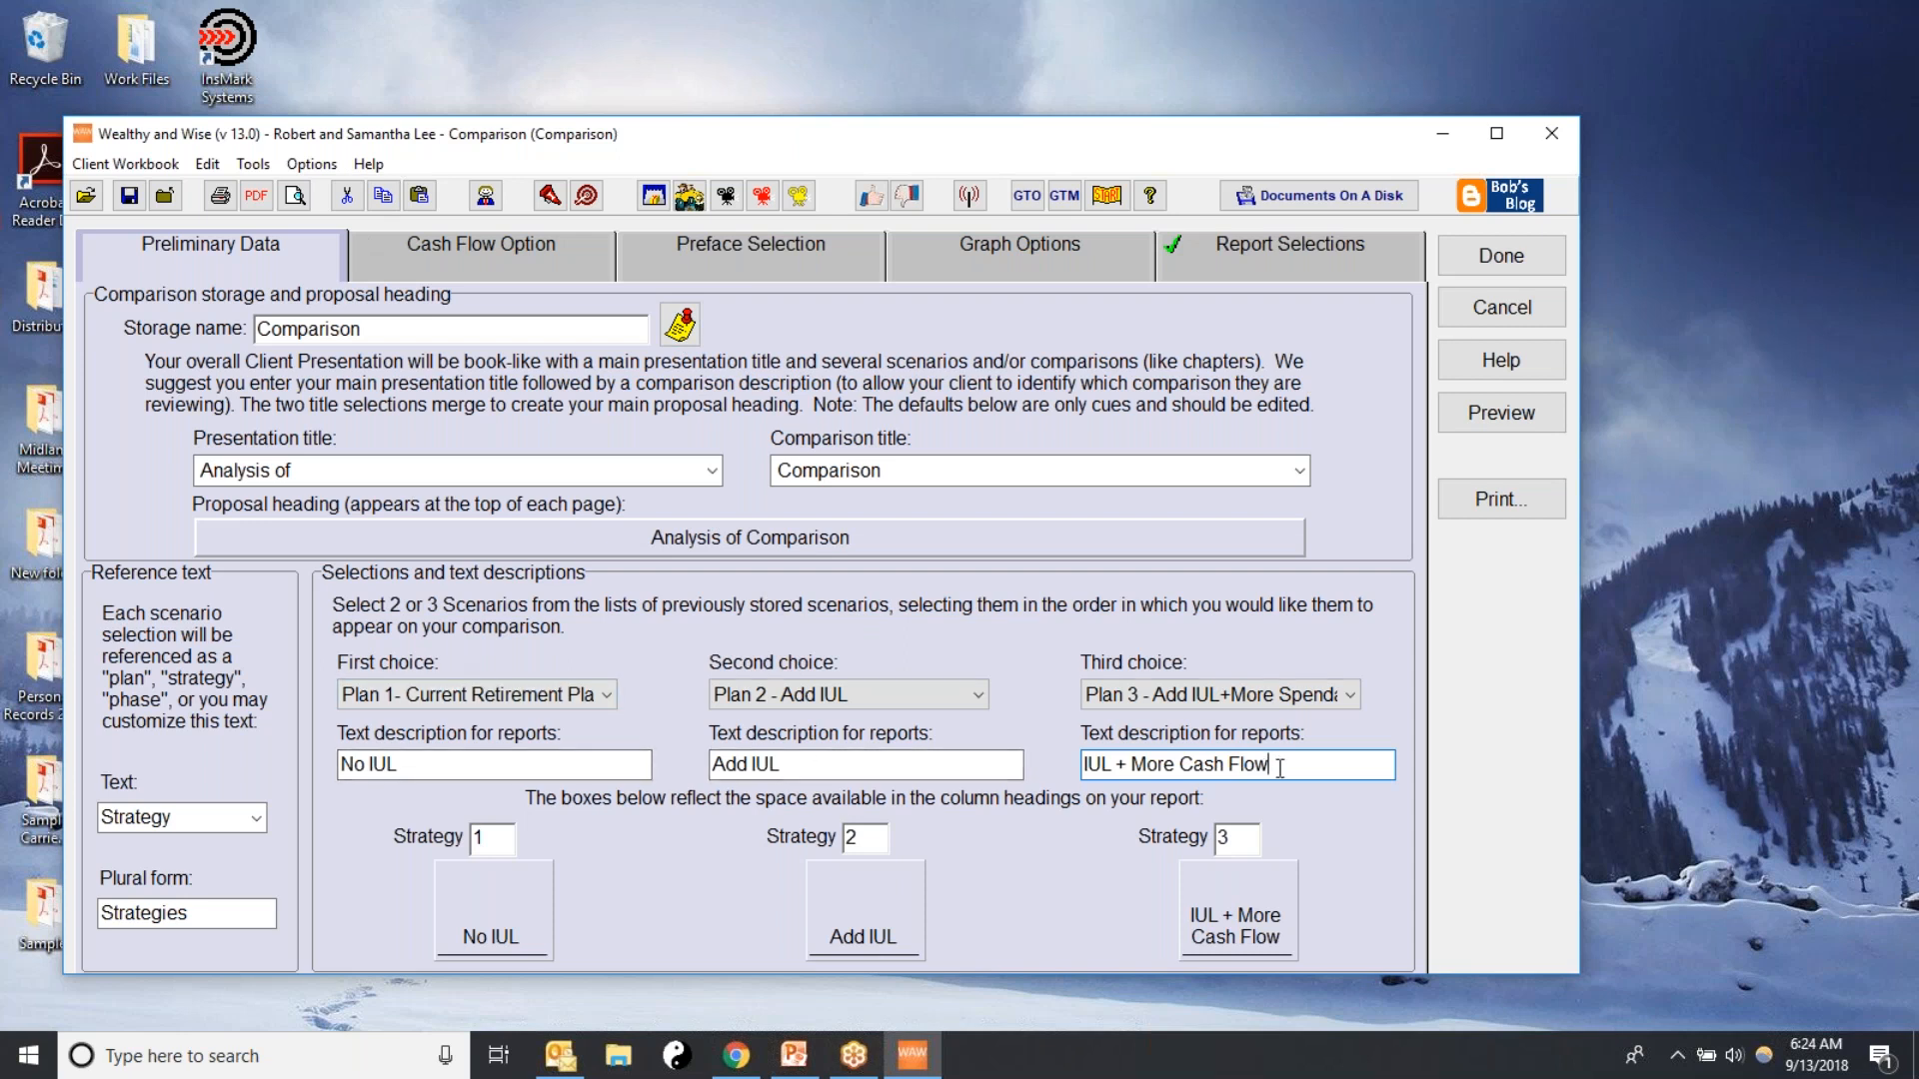
Apply the system default report selections to the comparison and preview its reports
click(1197, 250)
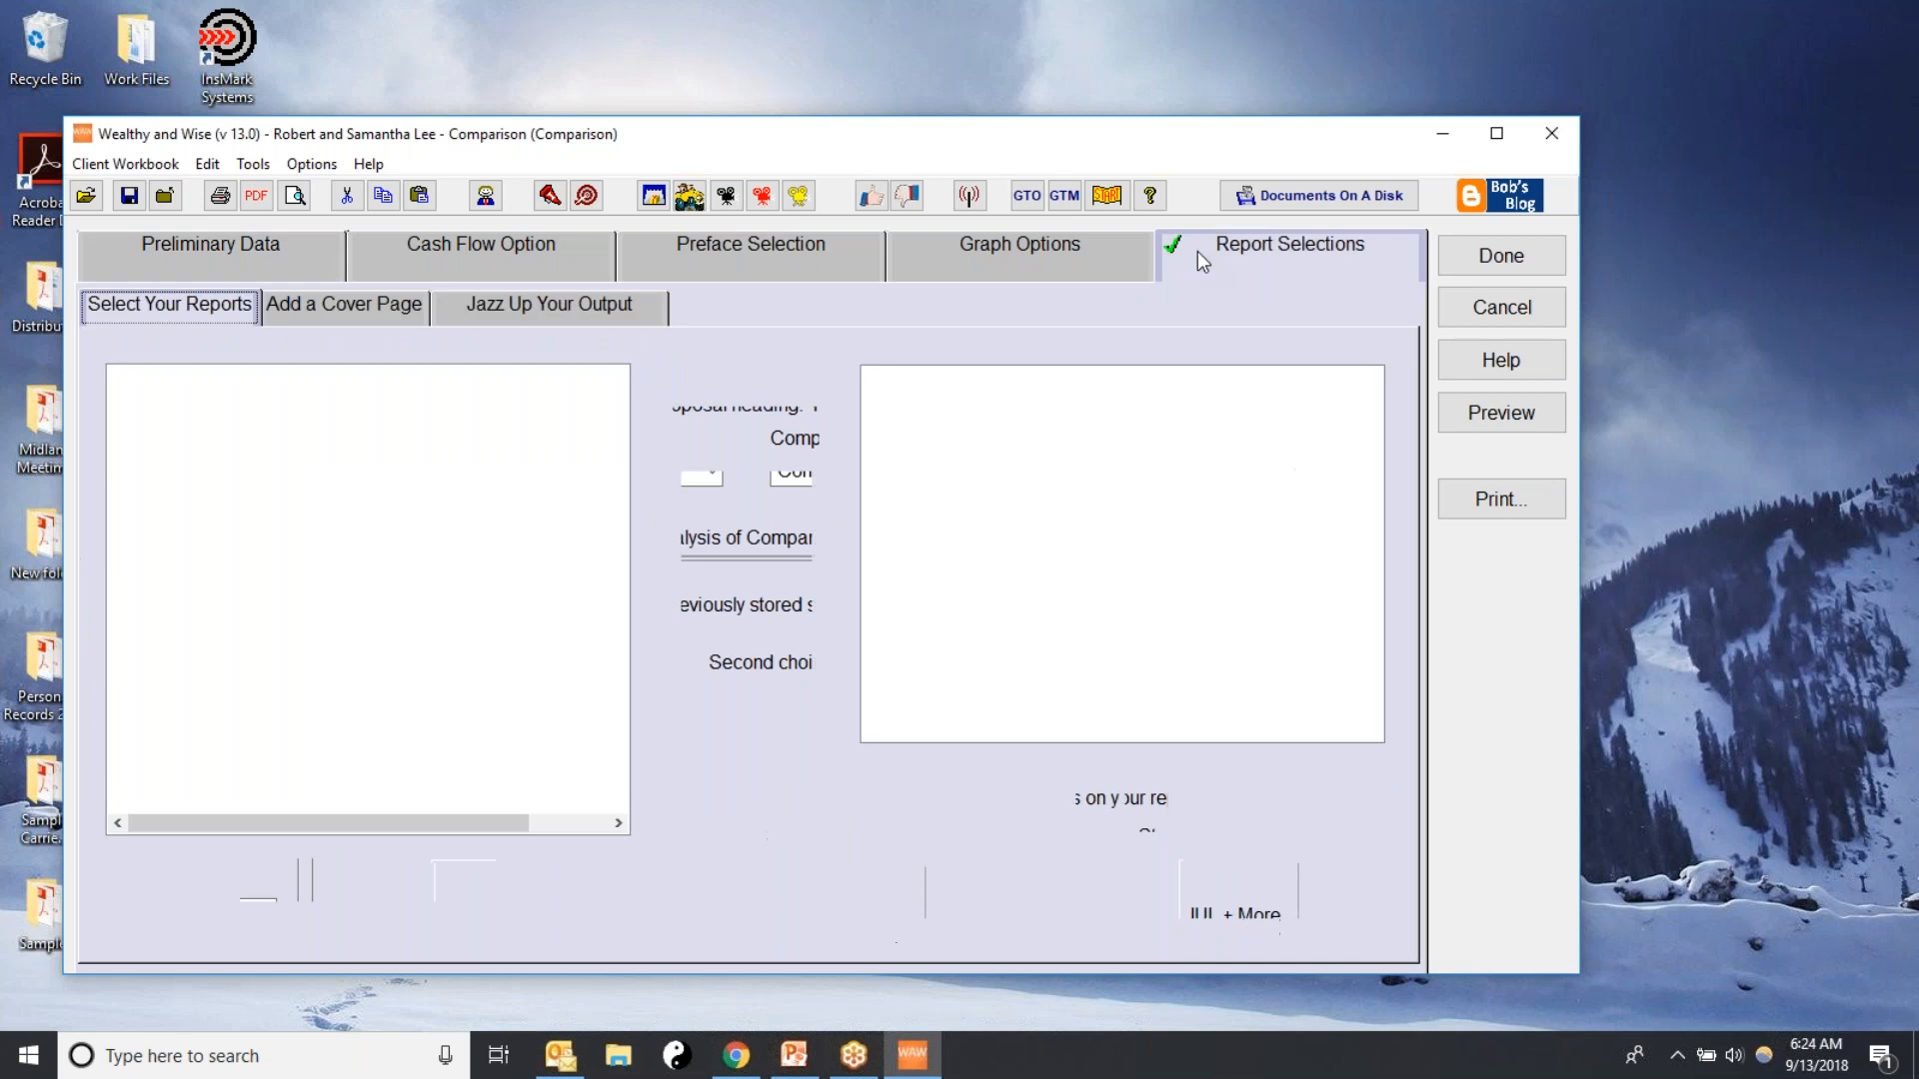
click(1288, 893)
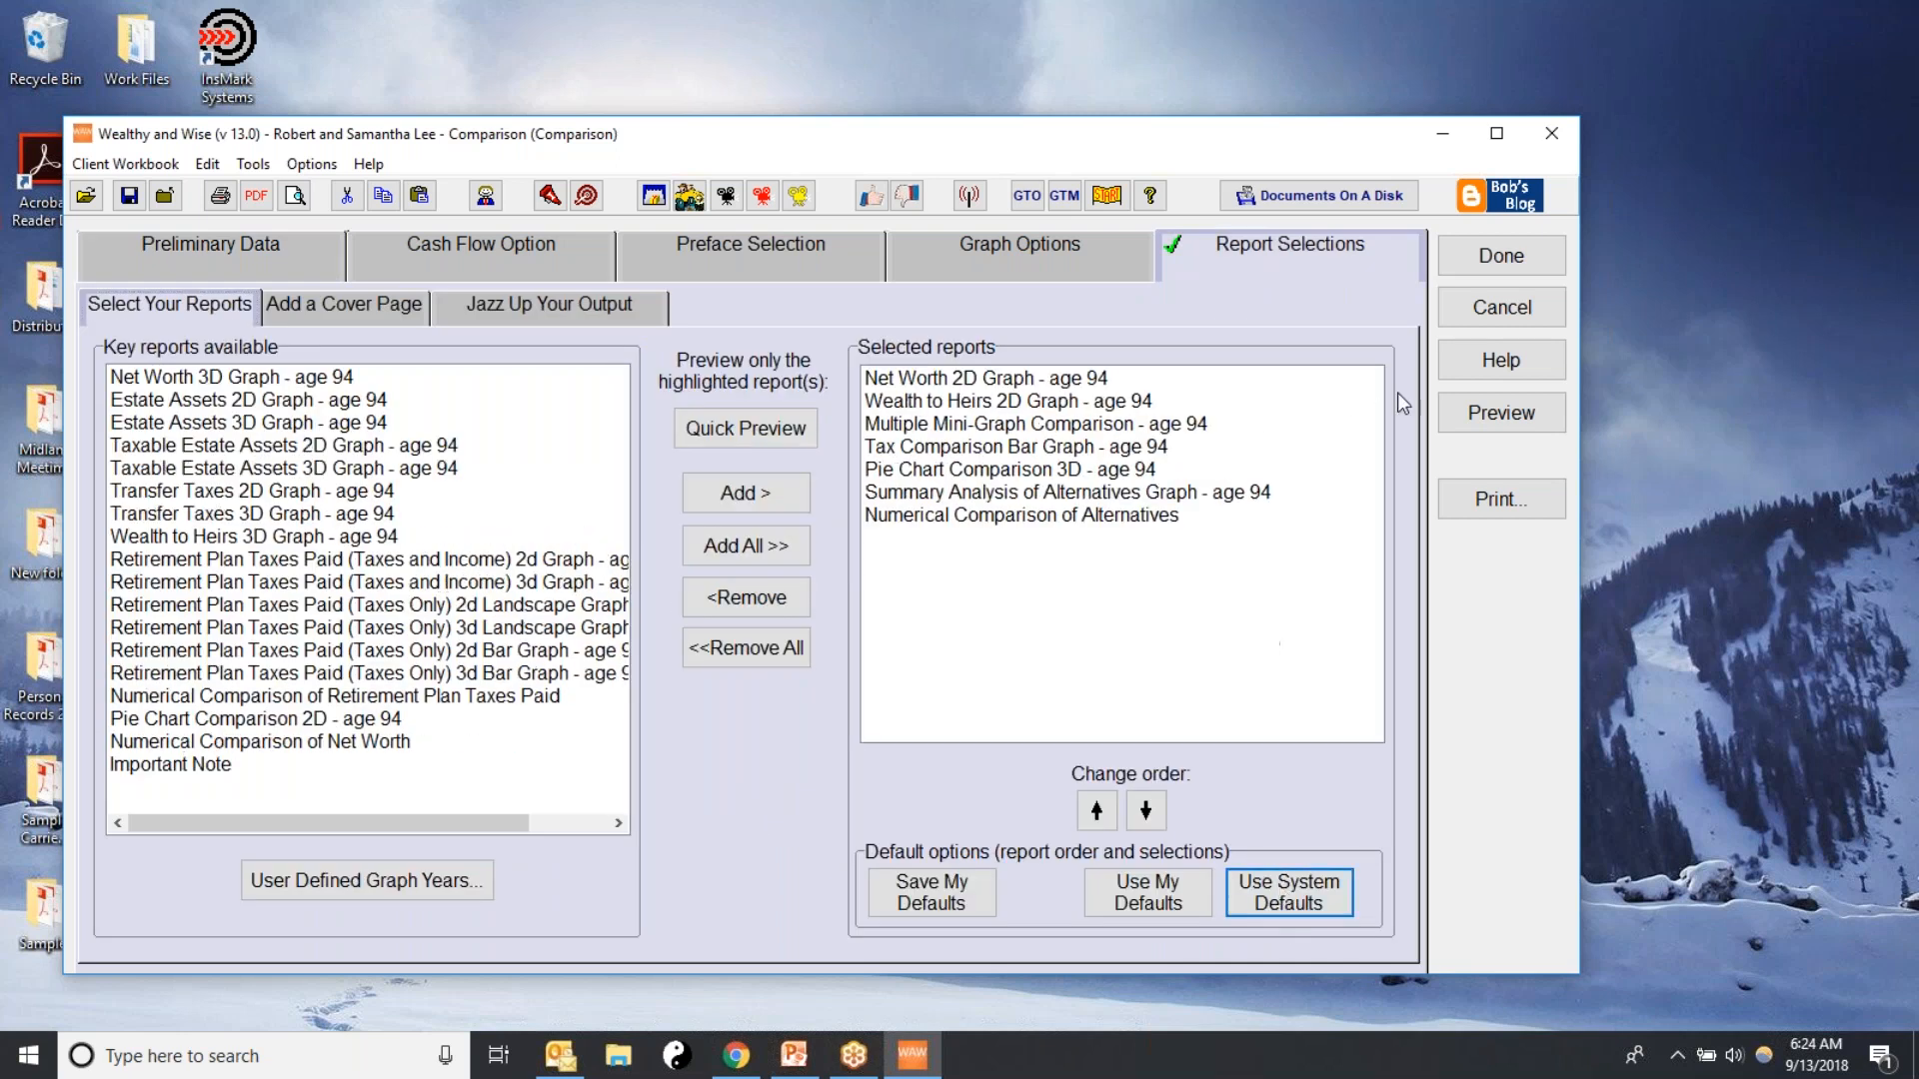
click(1517, 418)
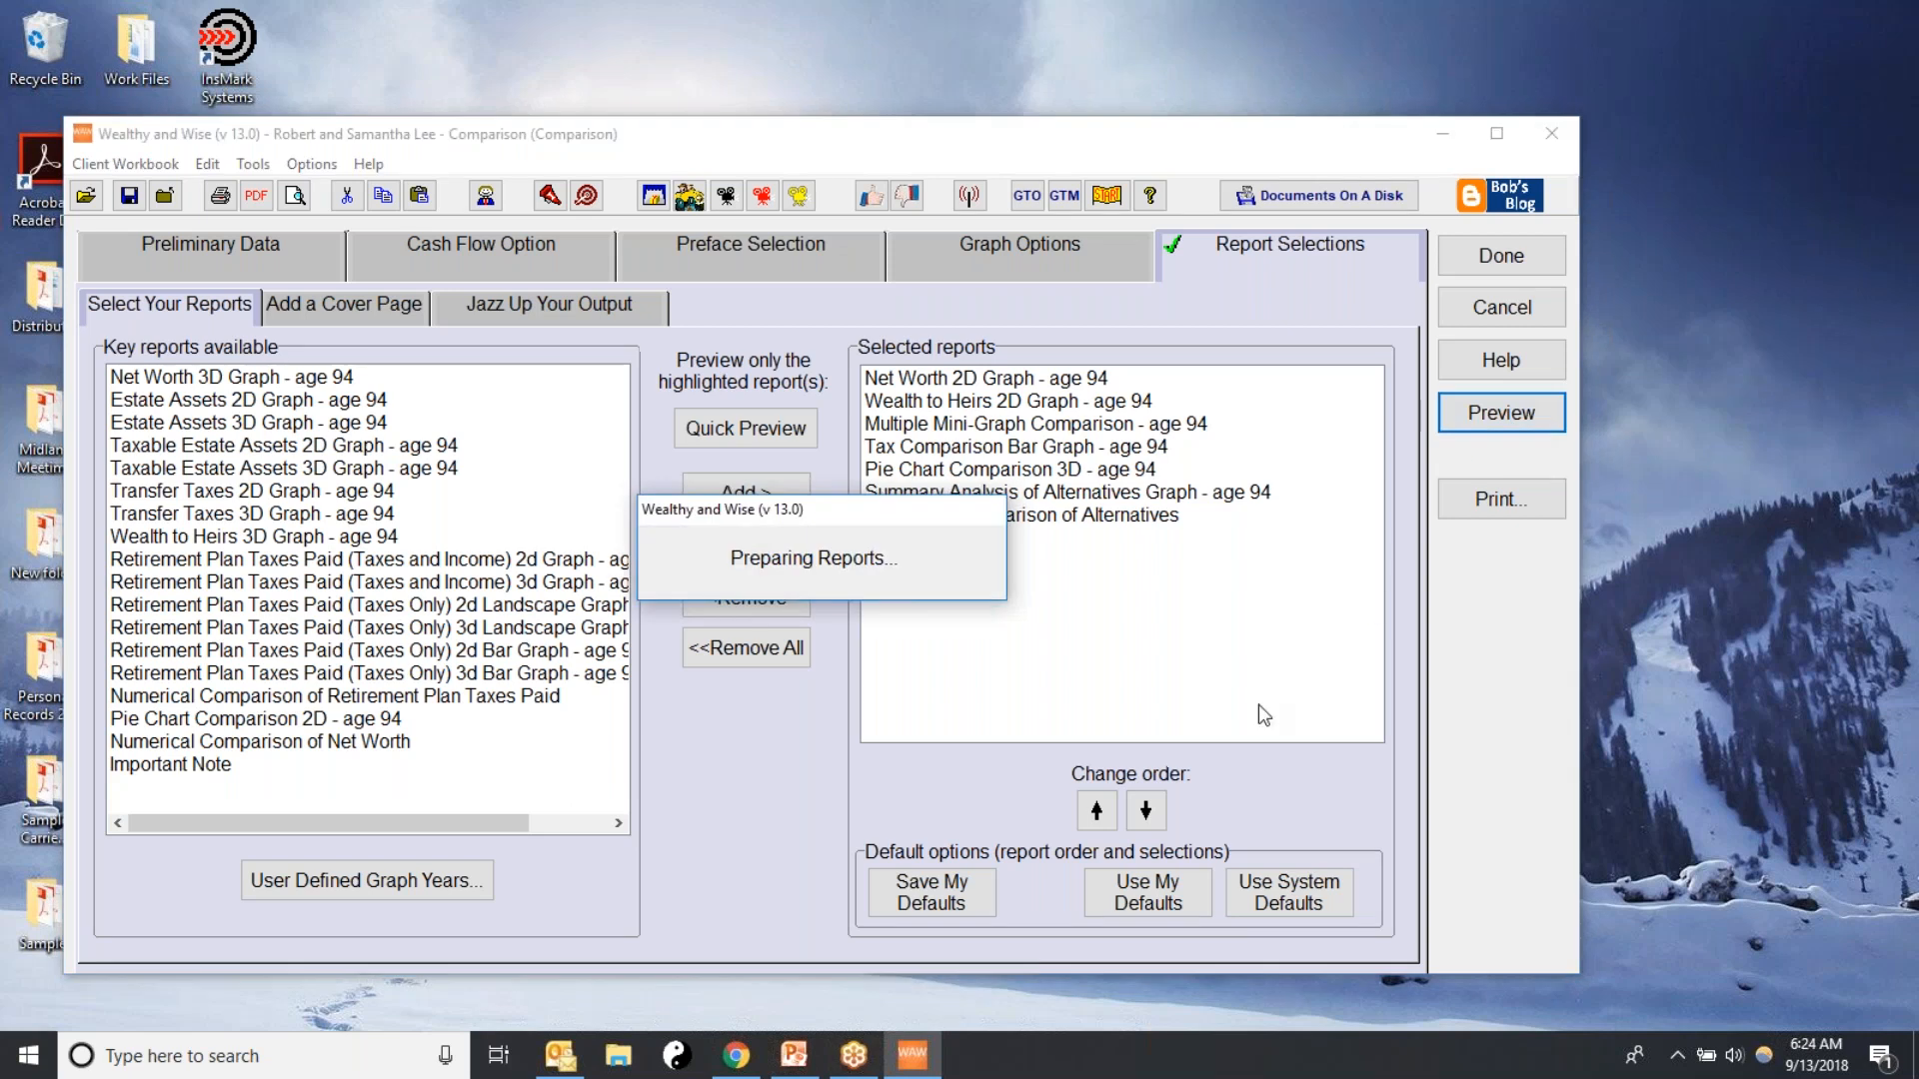
Examine the Net Worth and Wealth to Heirs graphs and the cumulative spendable cash flow bars on the first two report pages
scroll(1101, 681, down, 3)
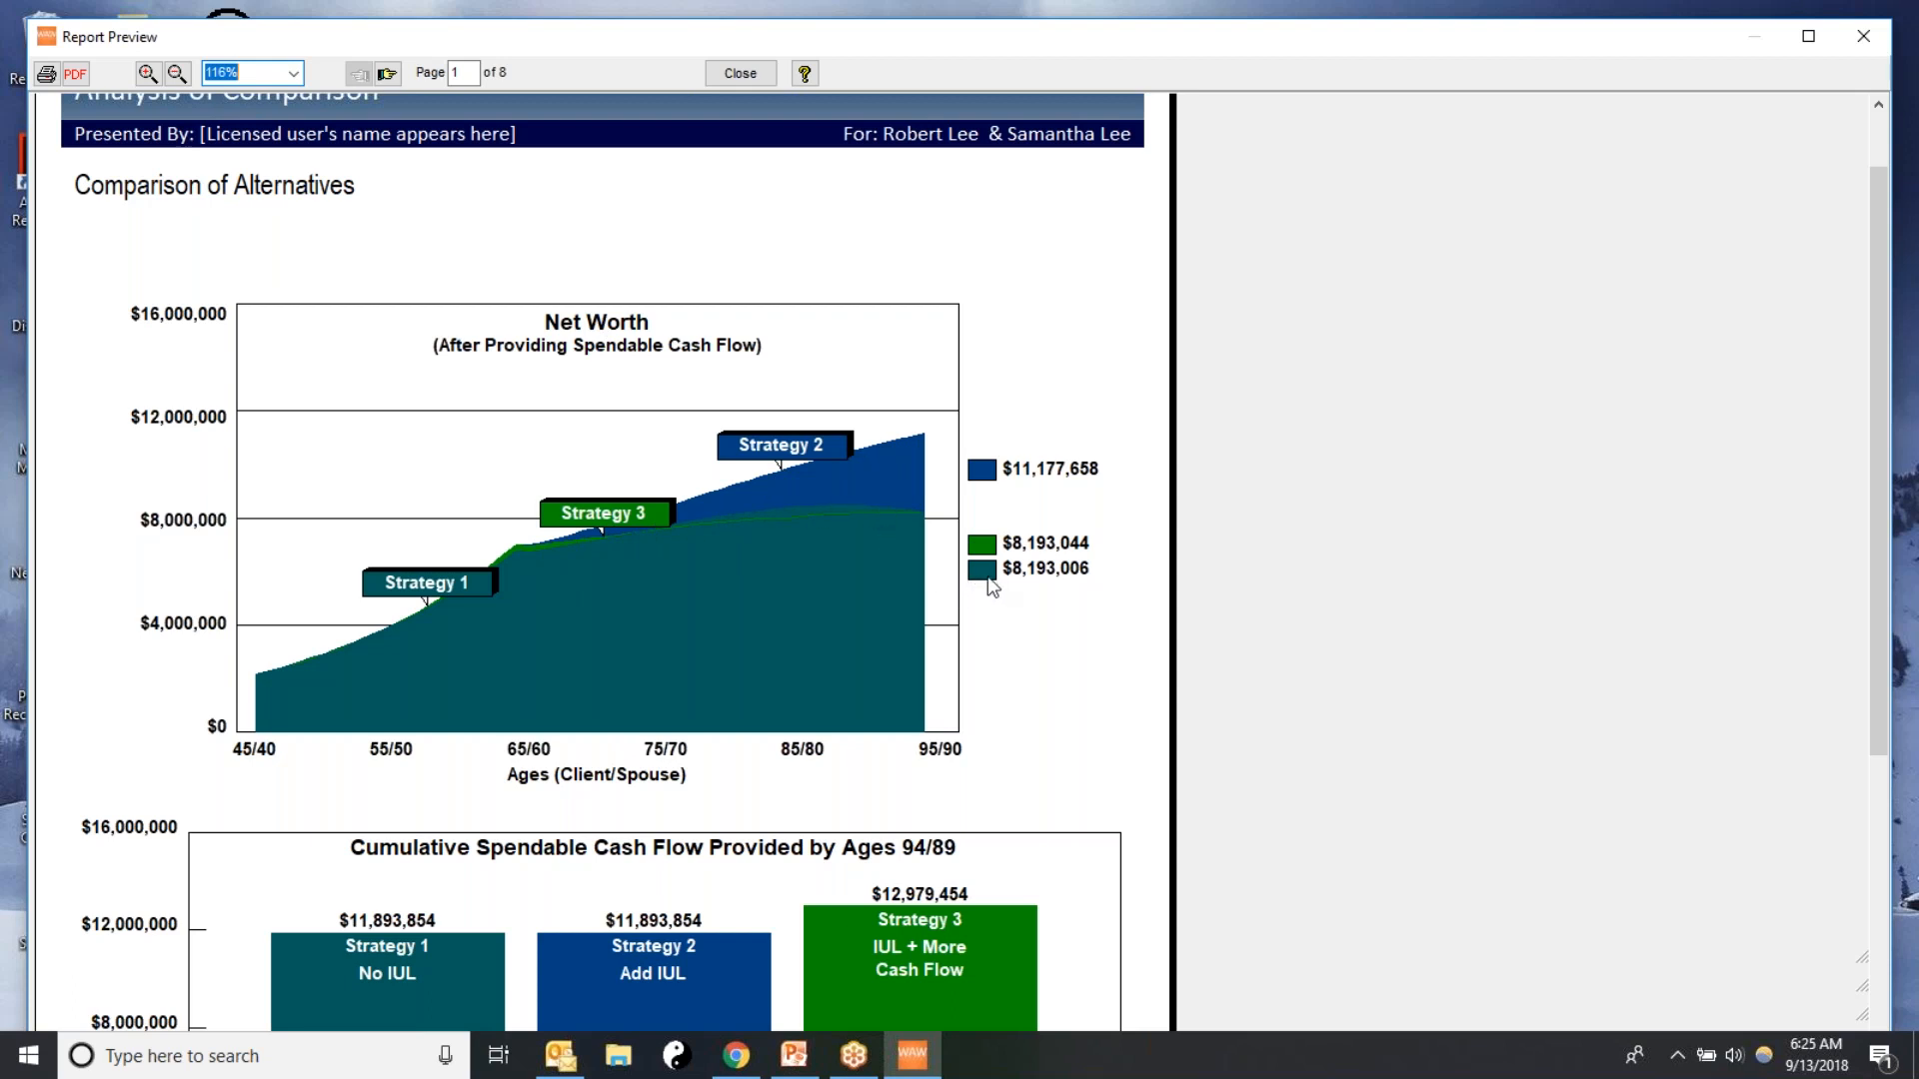
scroll(1180, 690, down, 2)
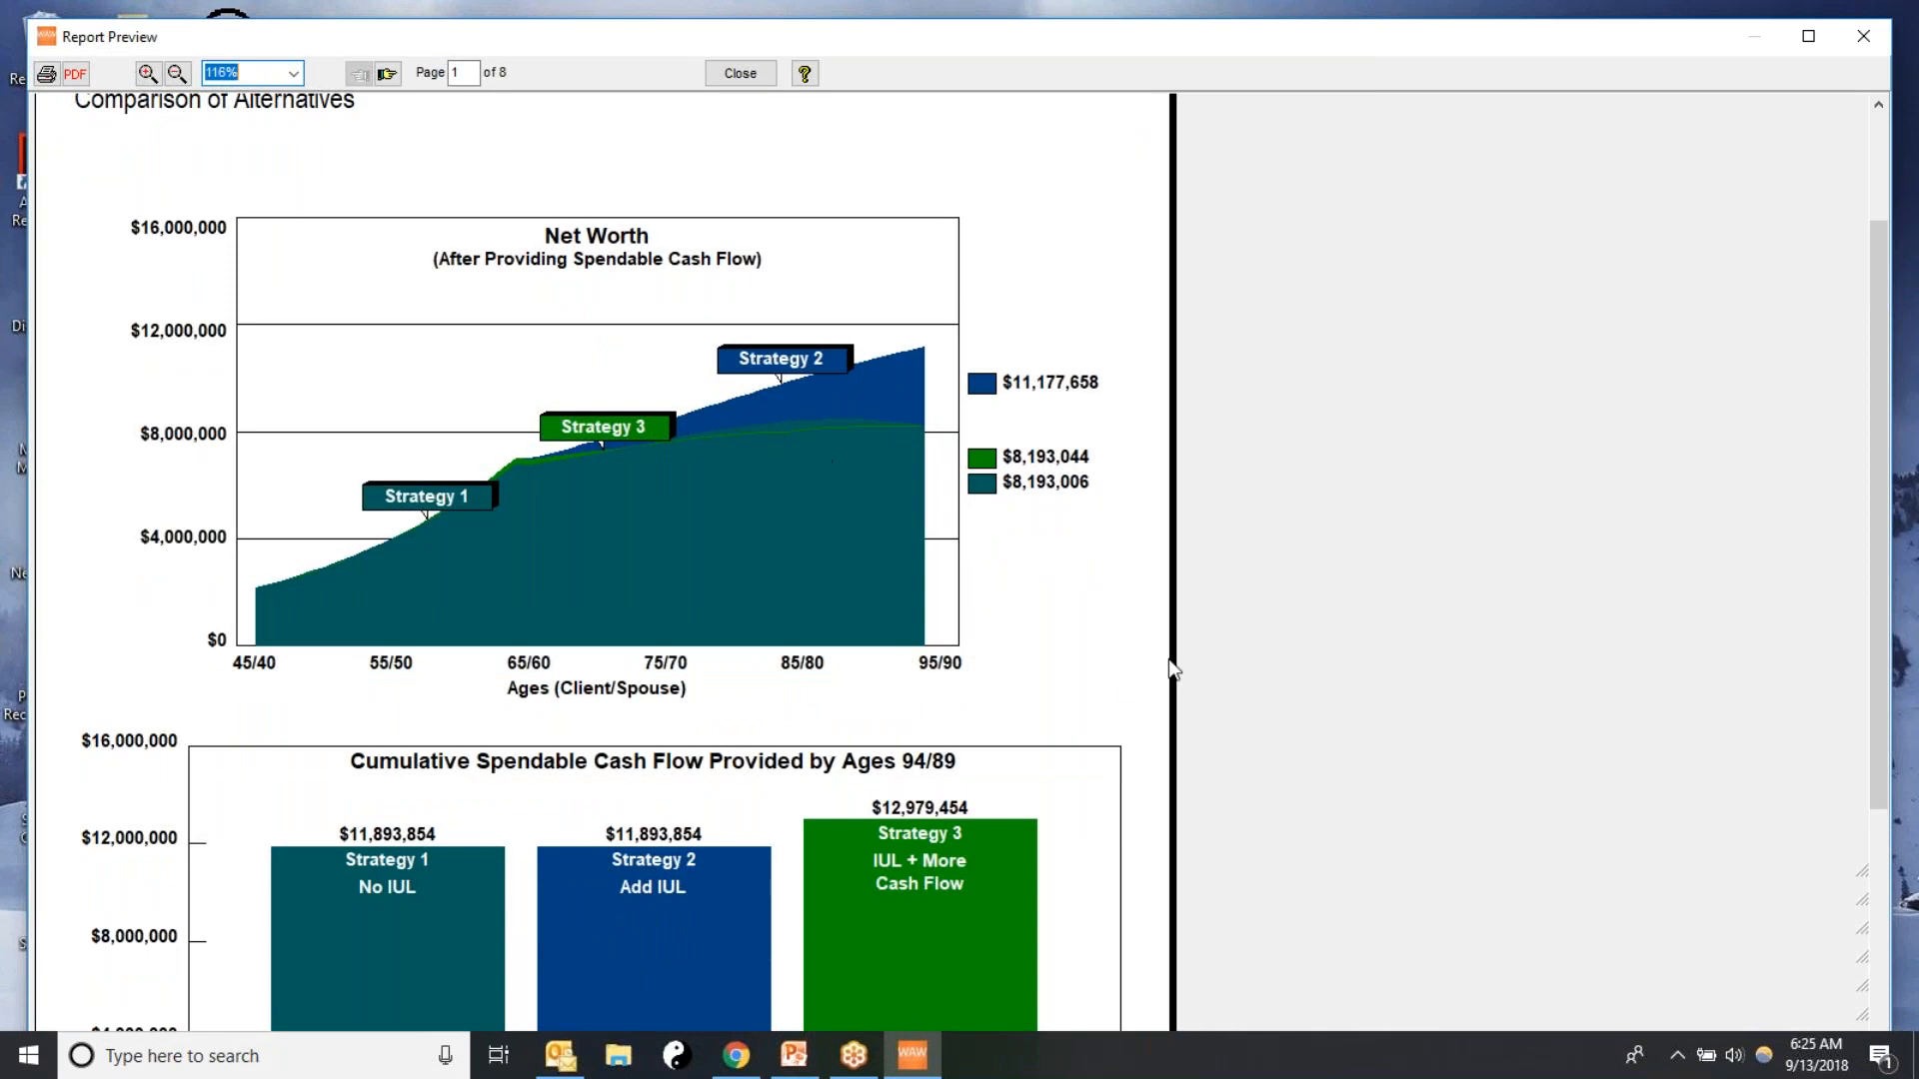
scroll(1171, 667, down, 2)
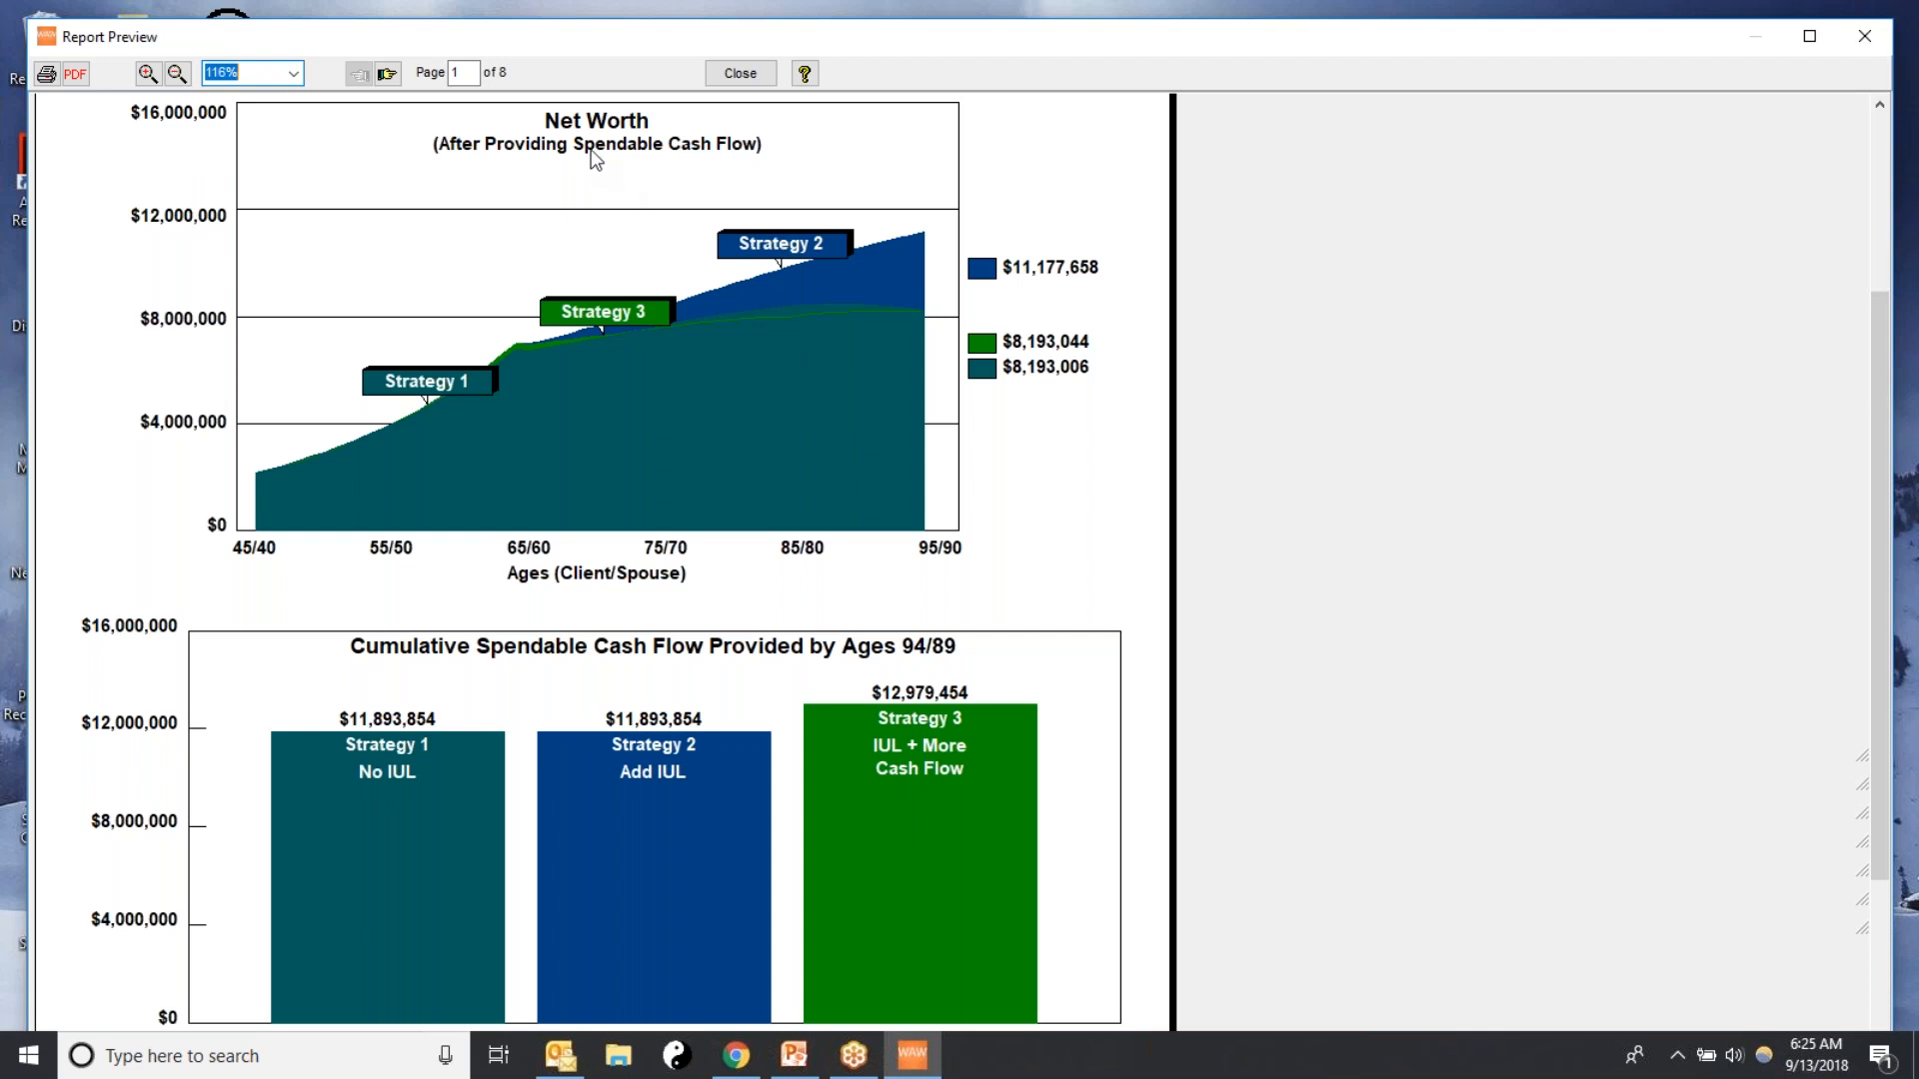
drag(1891, 346, 1826, 219)
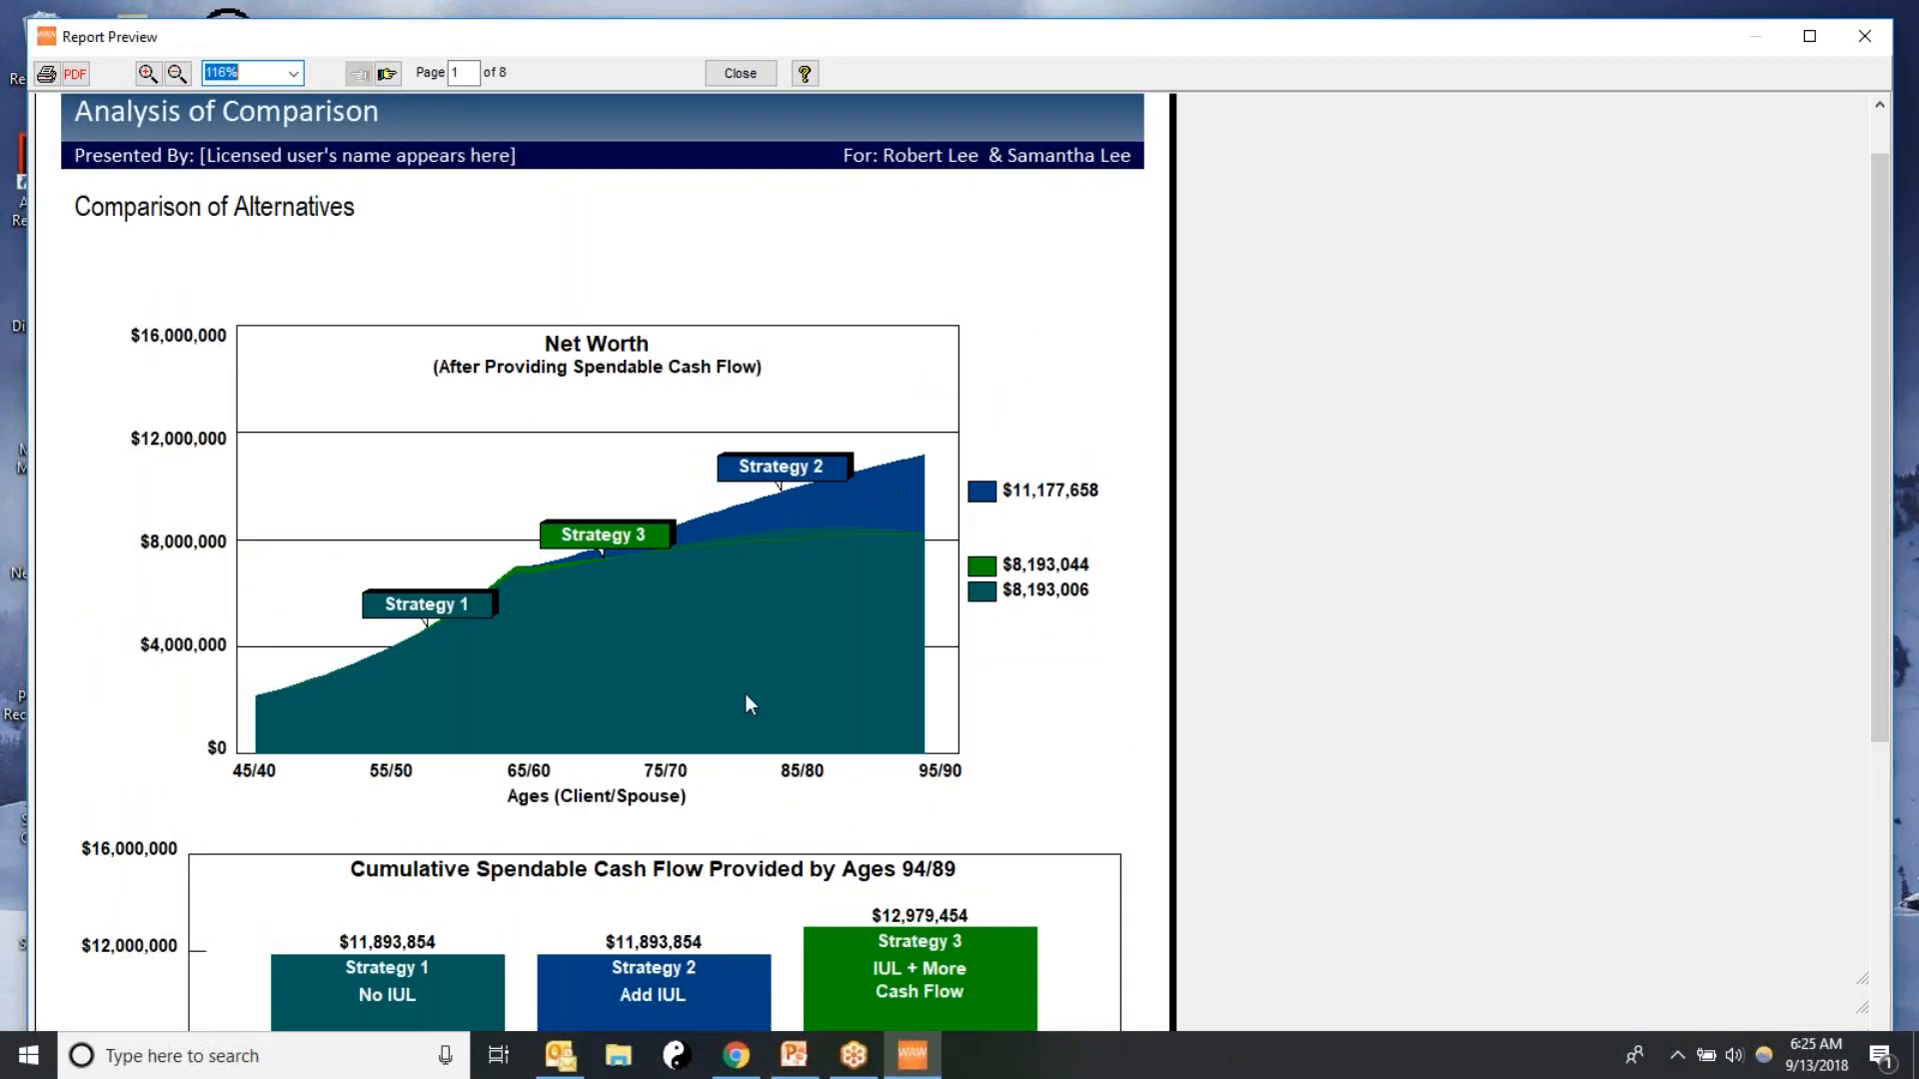
click(387, 72)
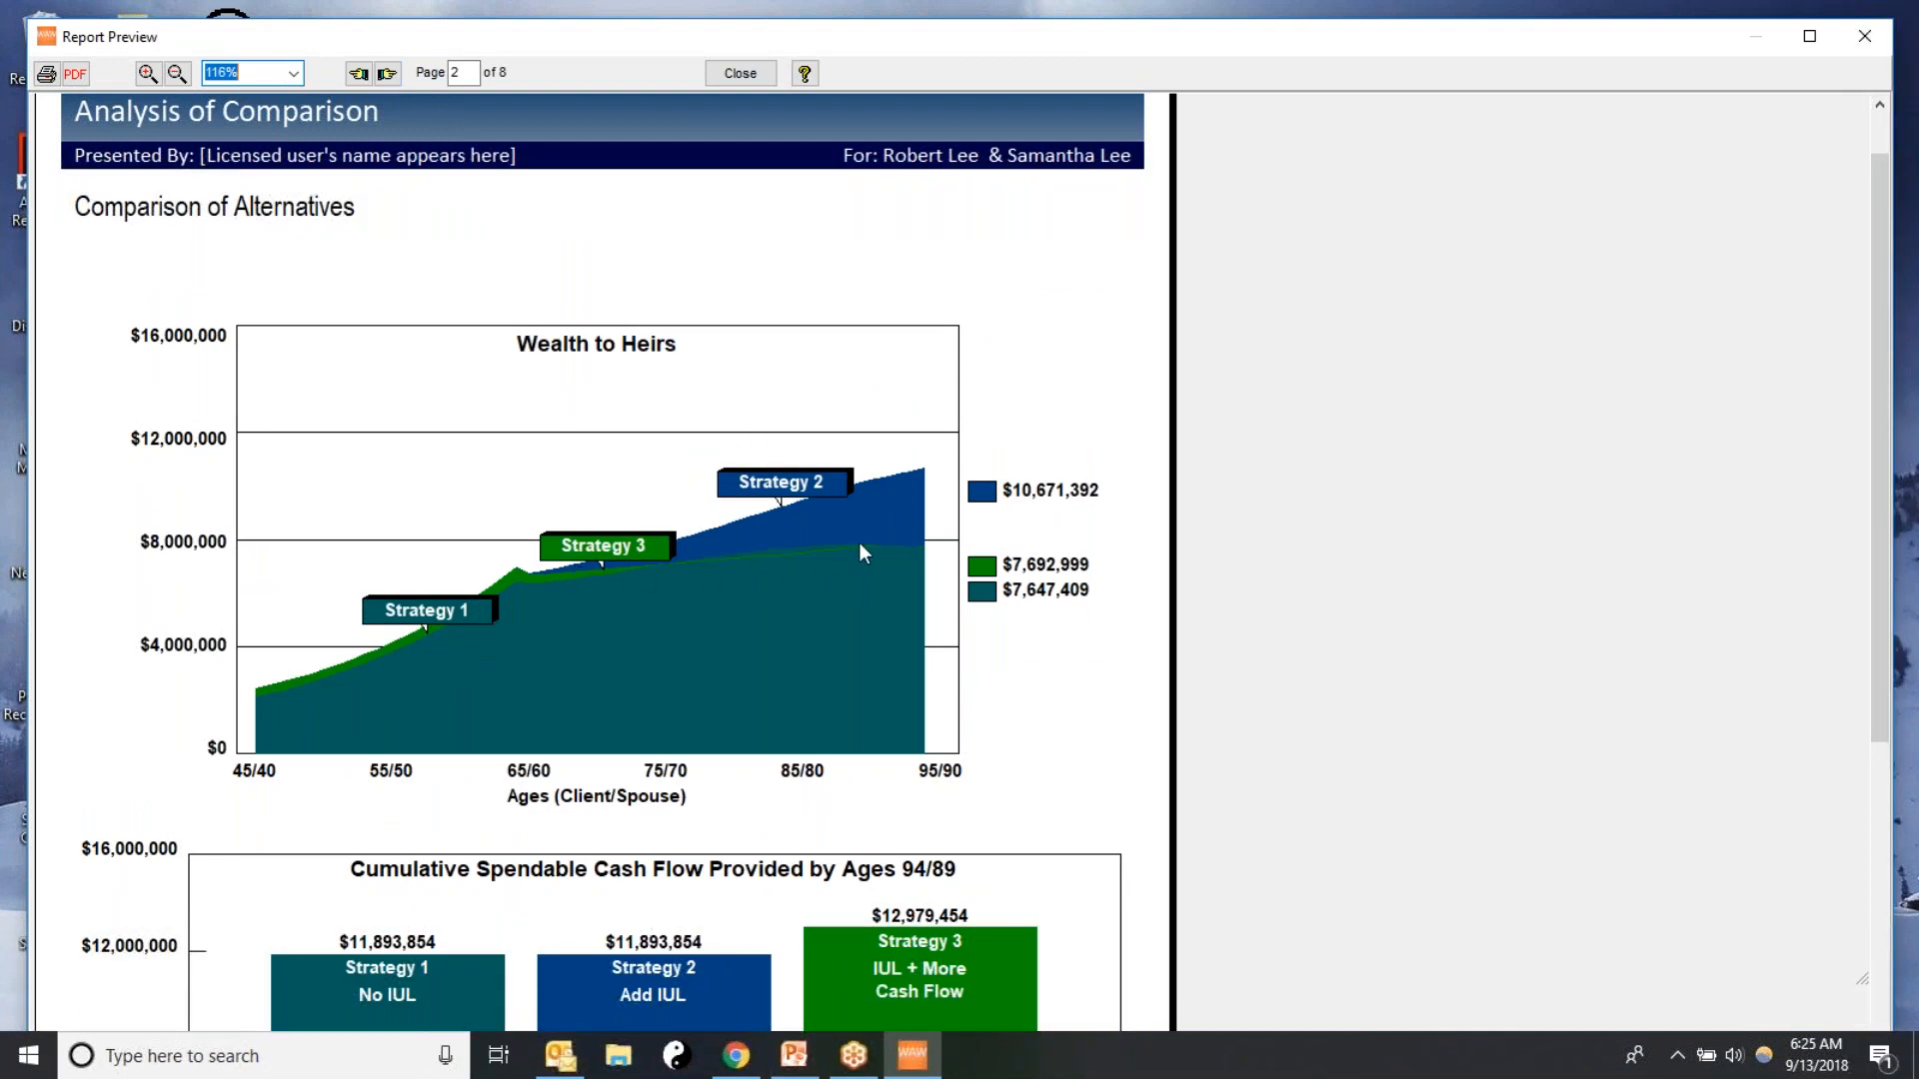
scroll(1367, 560, down, 3)
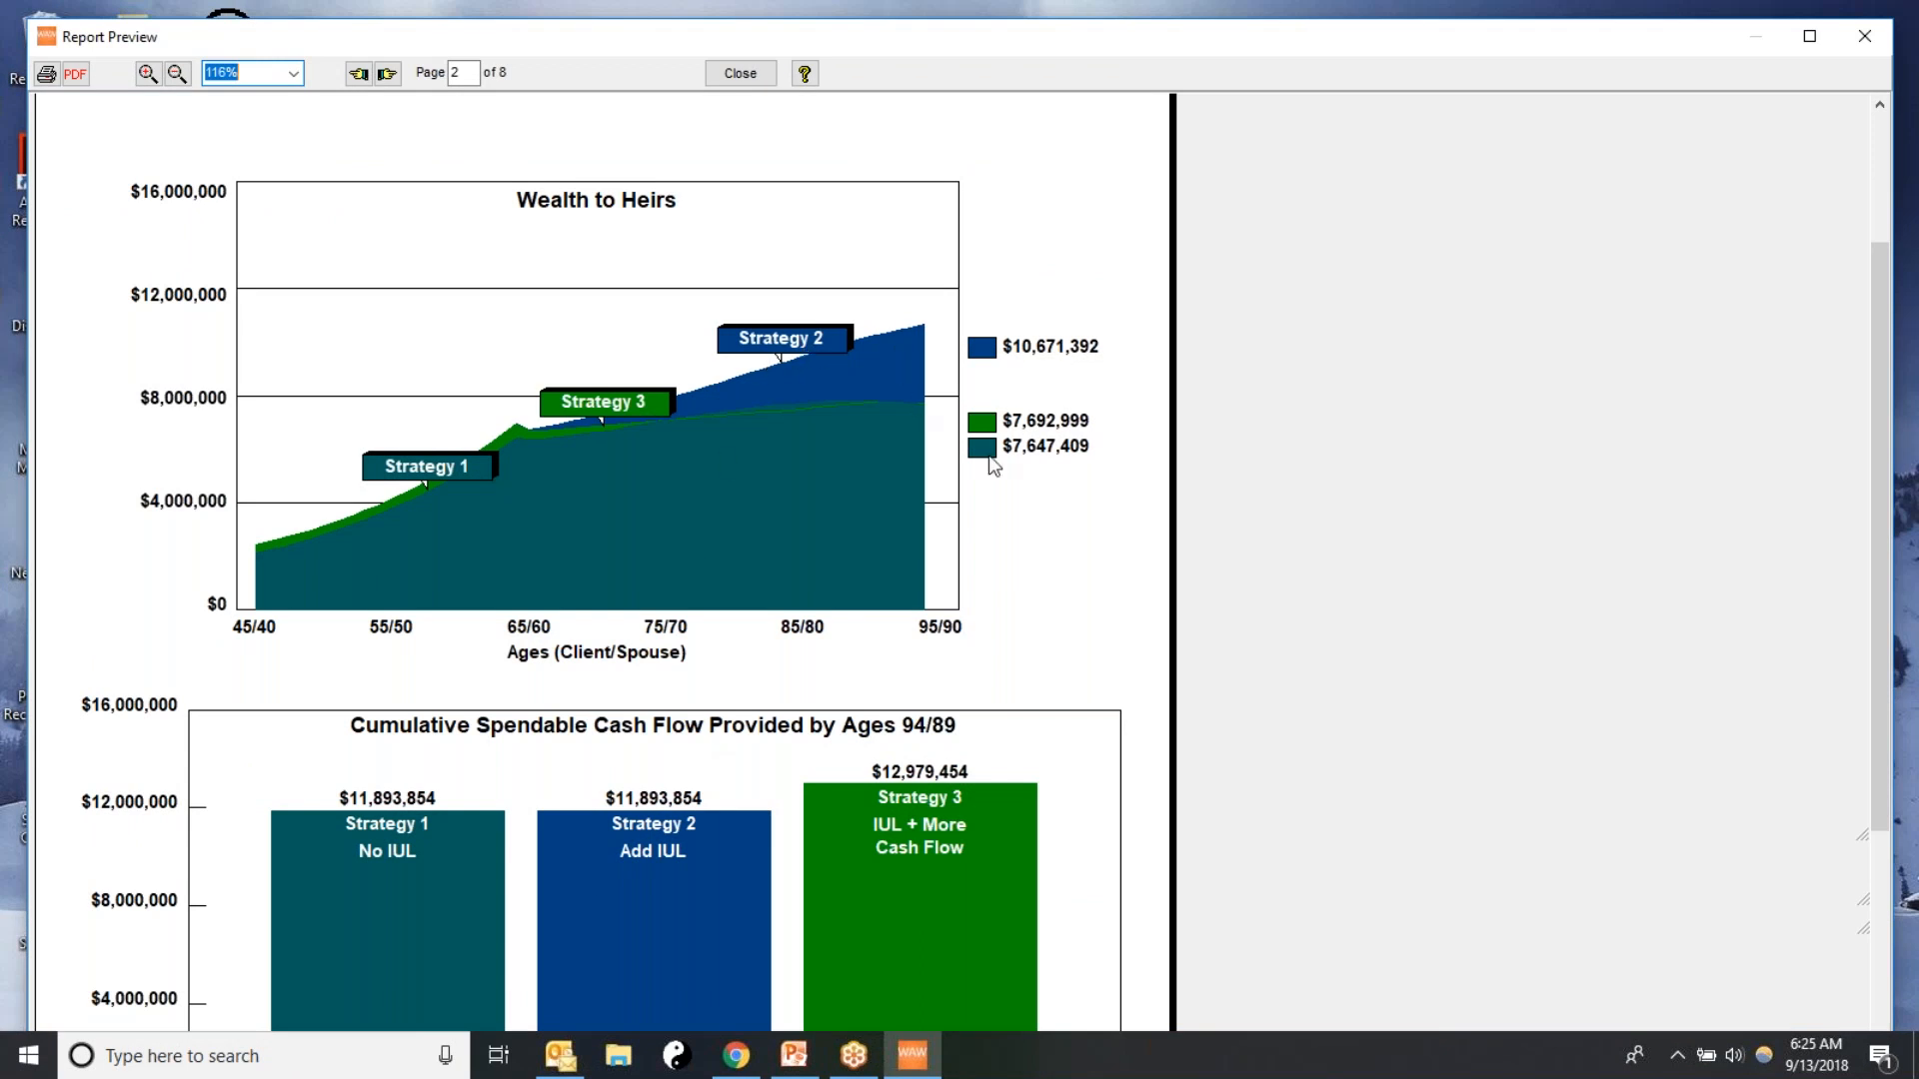
scroll(1306, 443, up, 1)
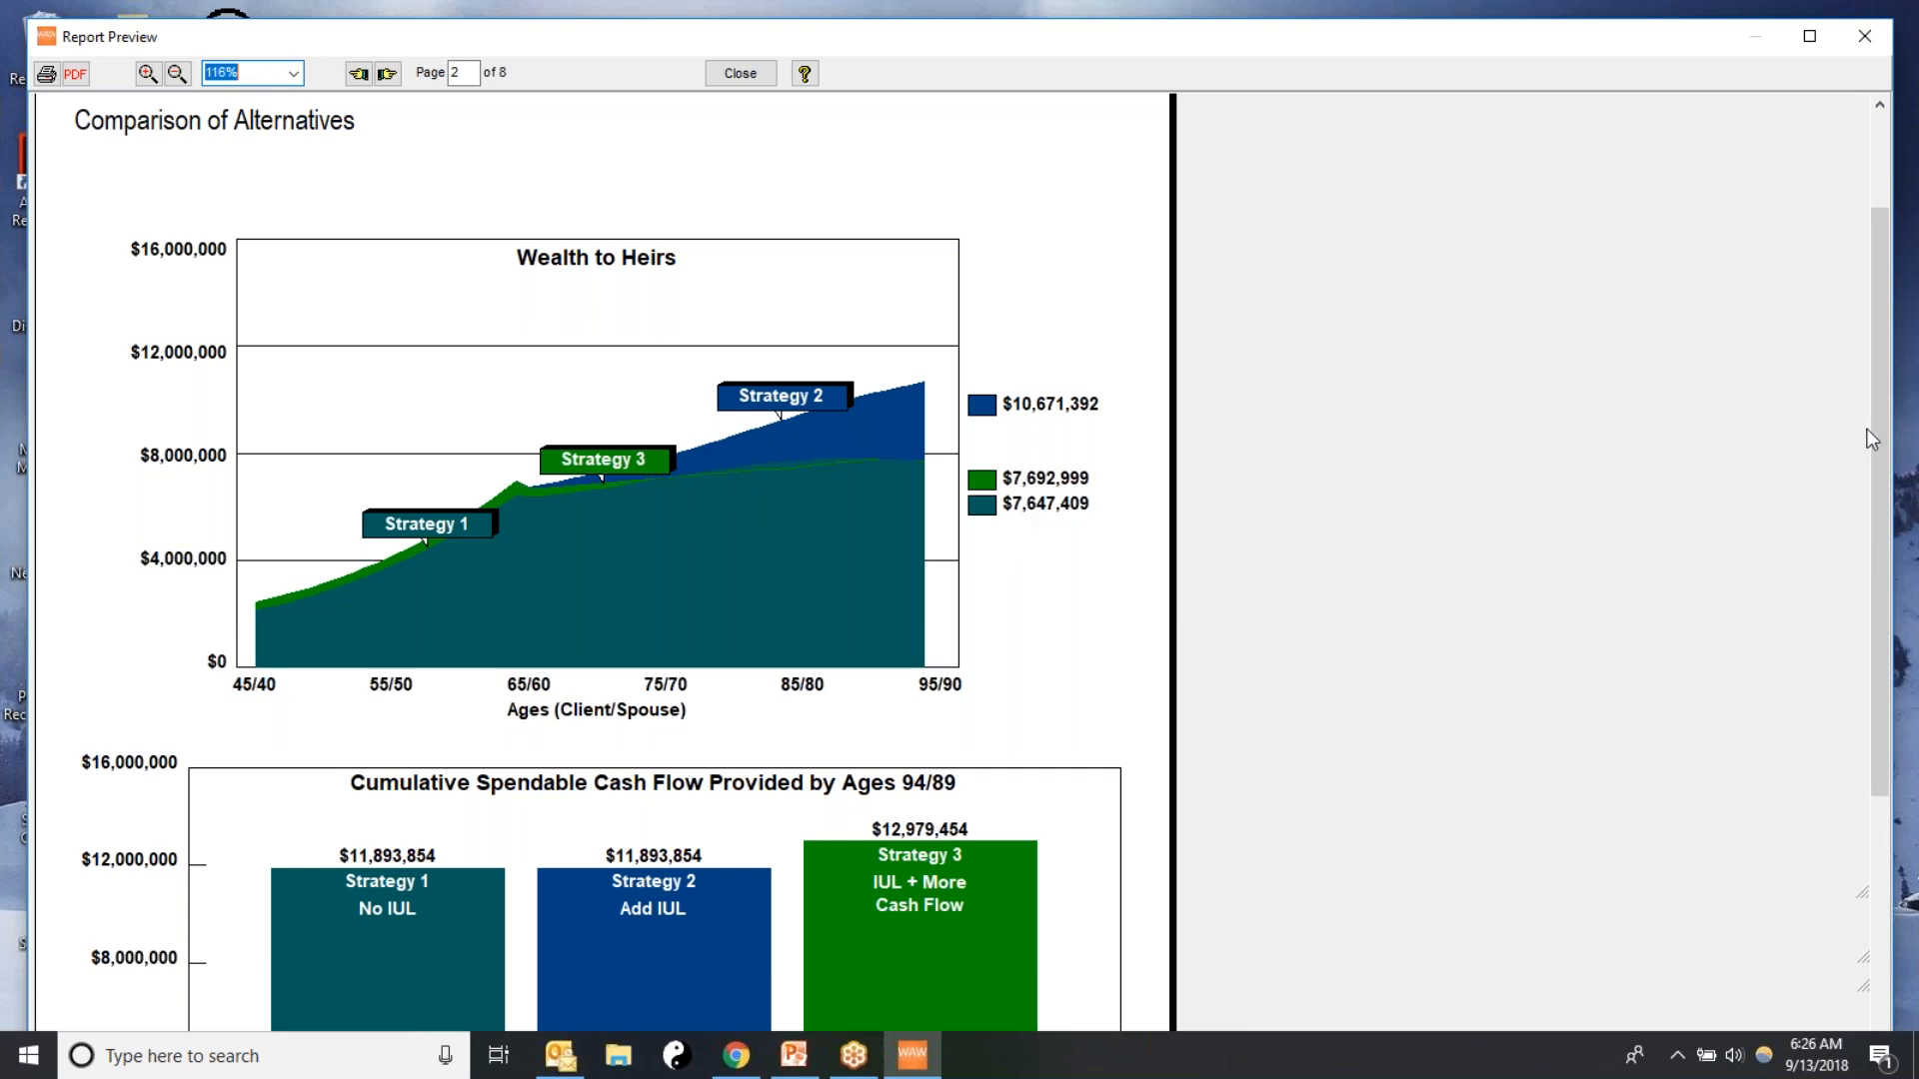
scroll(1875, 368, up, 3)
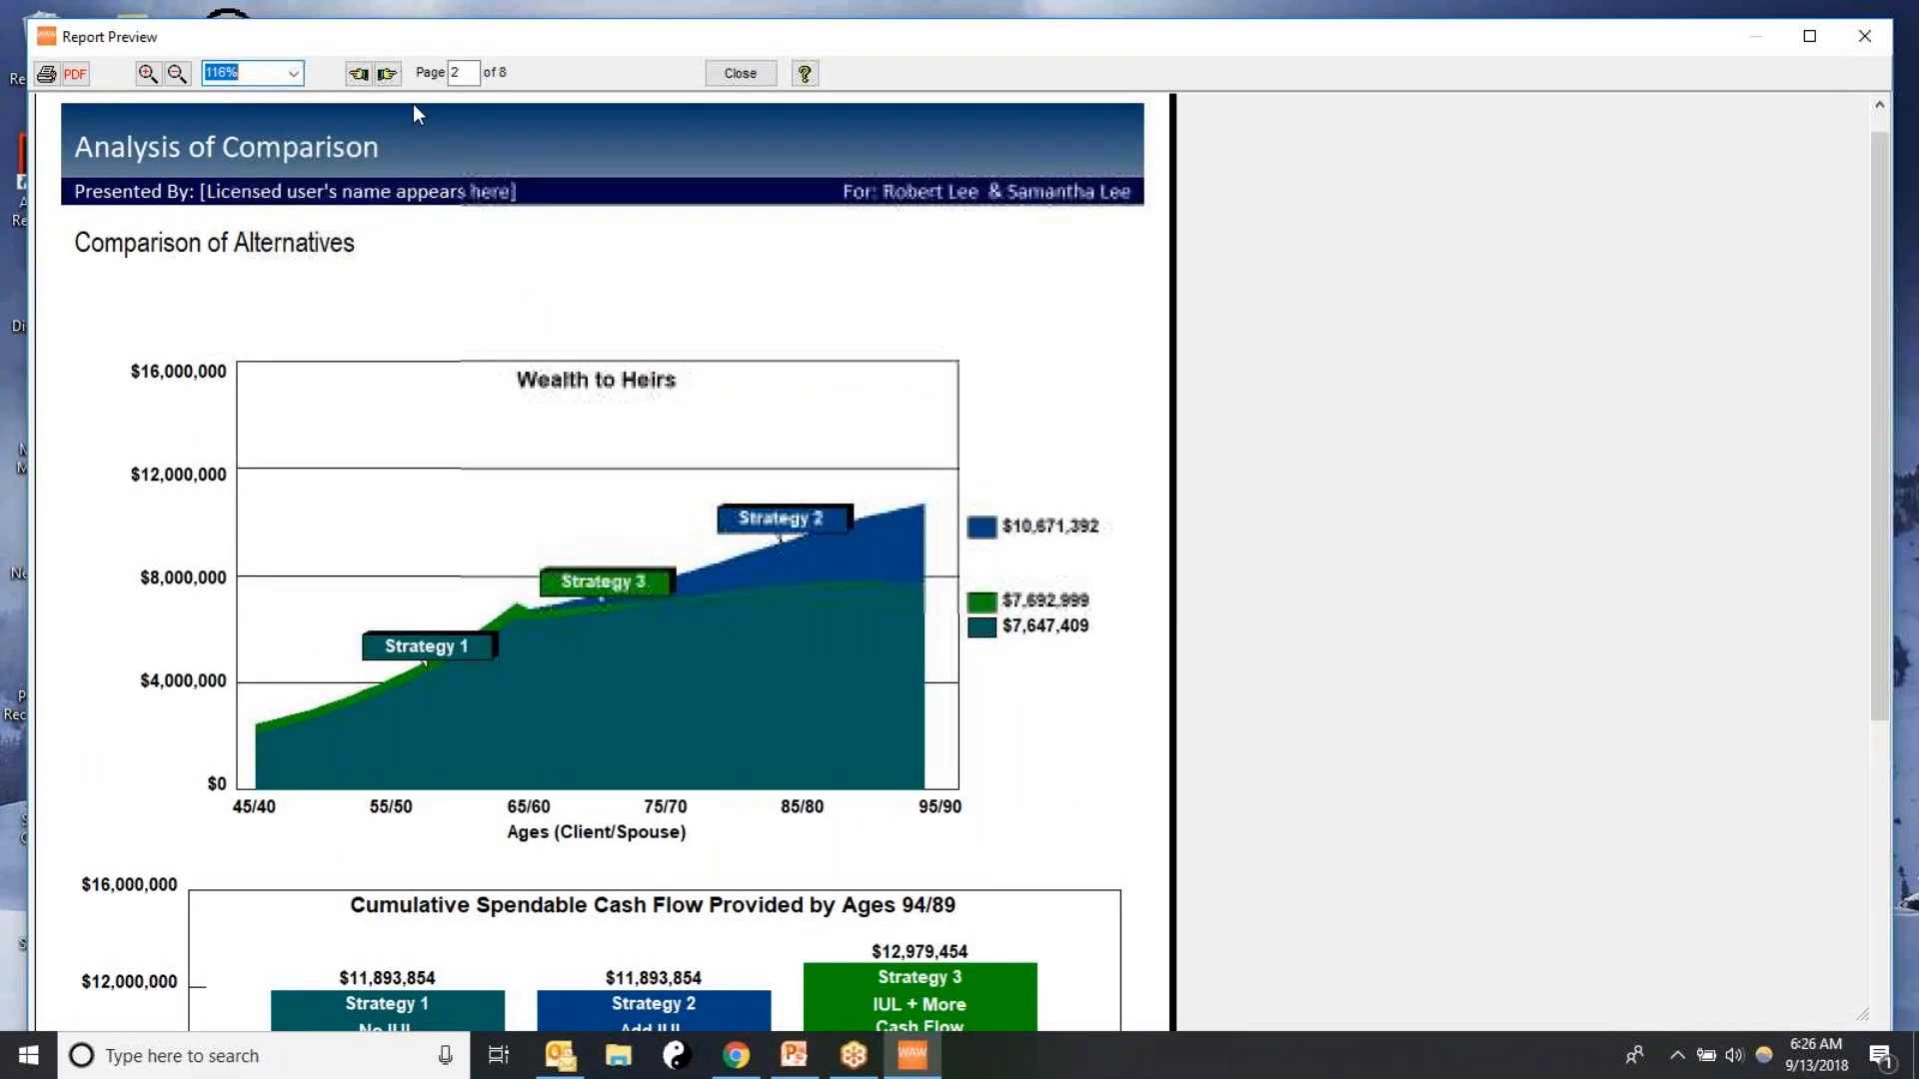
Examine comparison report pages 3 to 6, comparing cumulative spendable cash flow and age 94/89 values across strategies, and close the preview
click(388, 74)
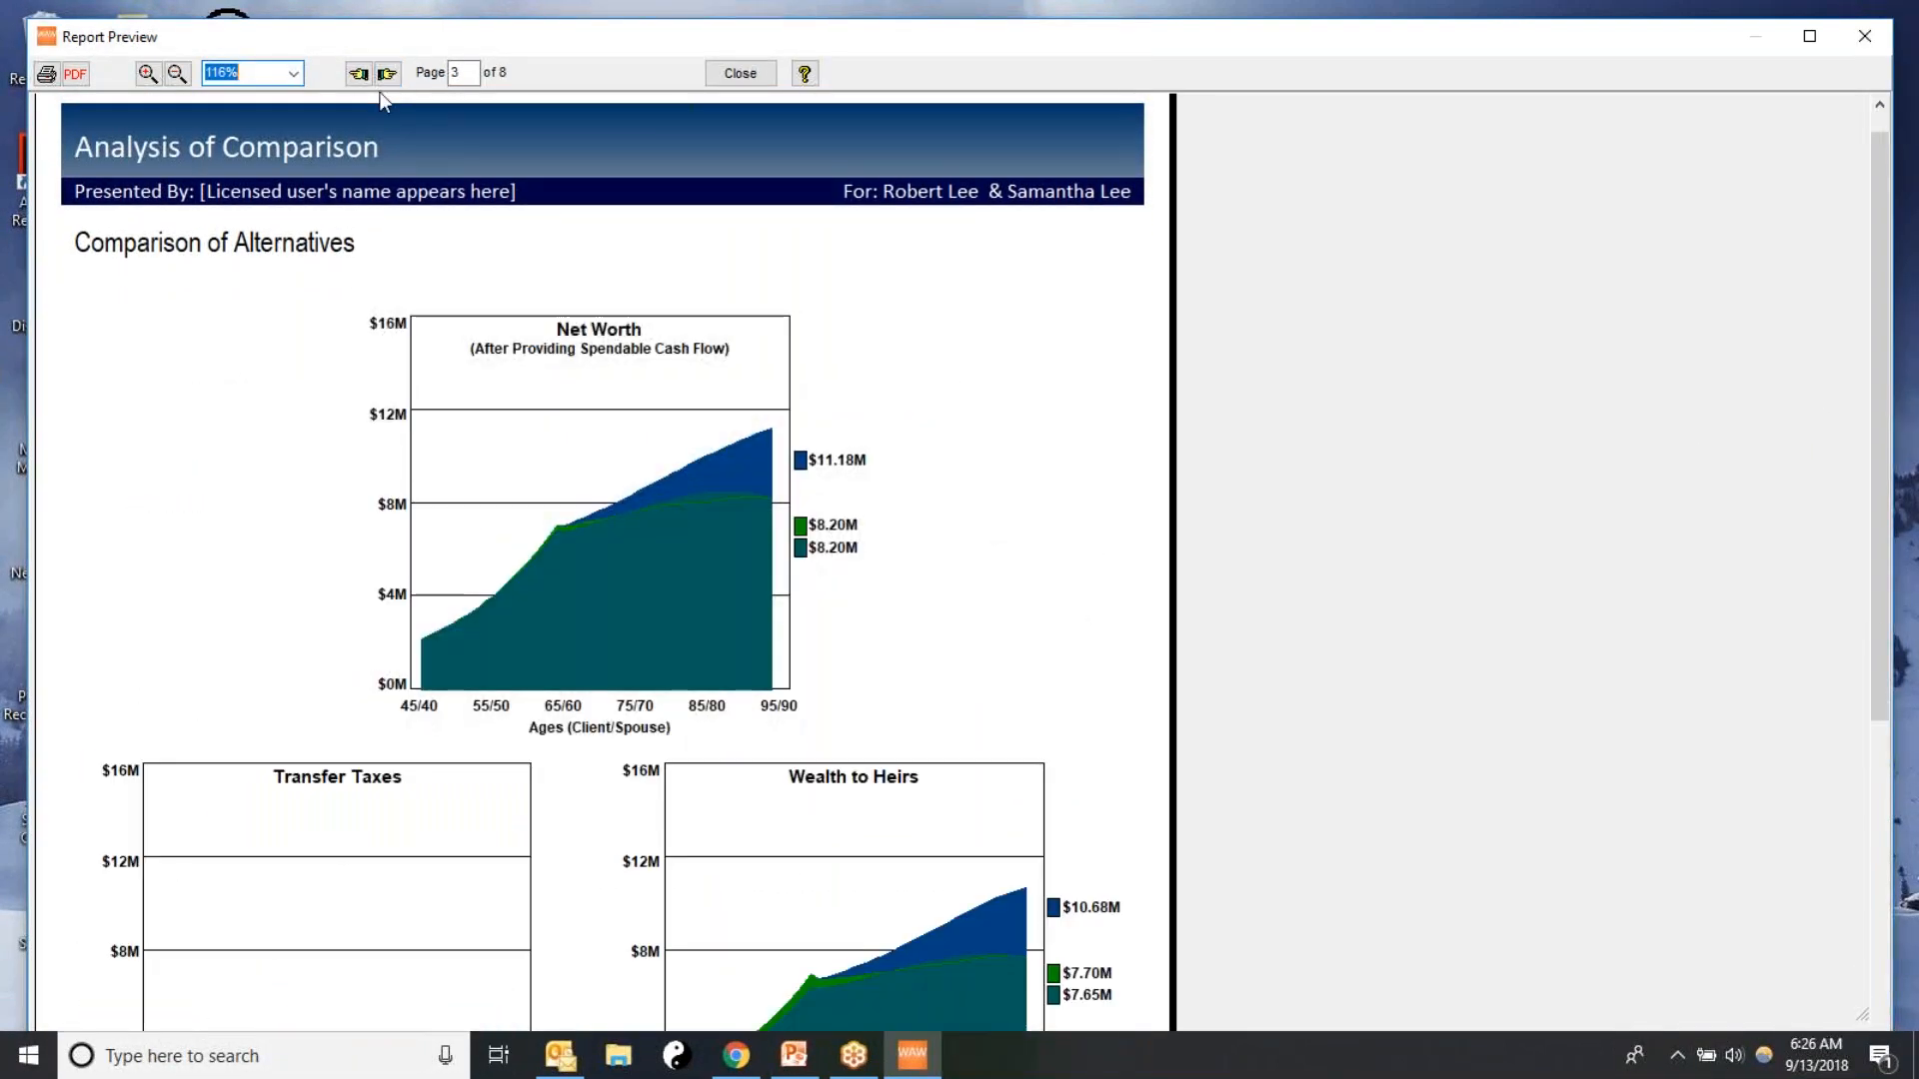
click(387, 74)
scroll(819, 255, down, 3)
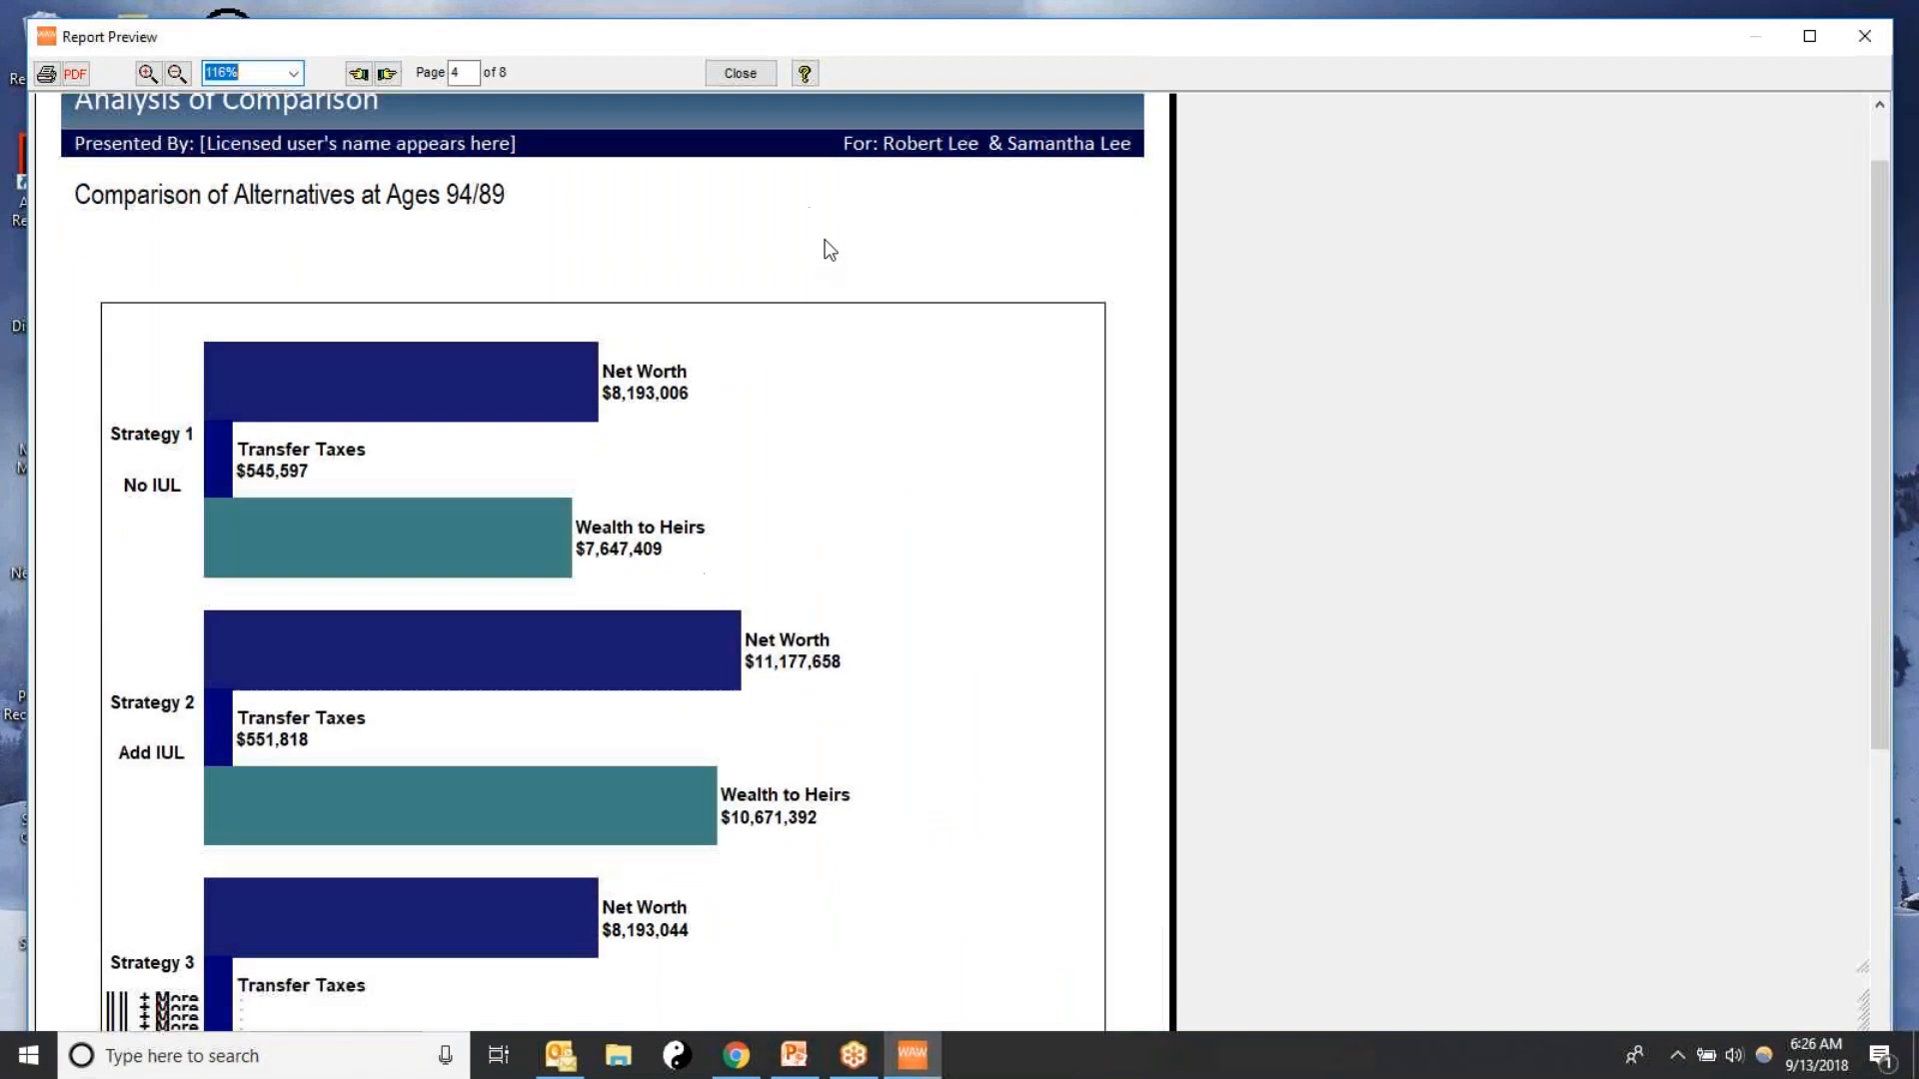
click(388, 74)
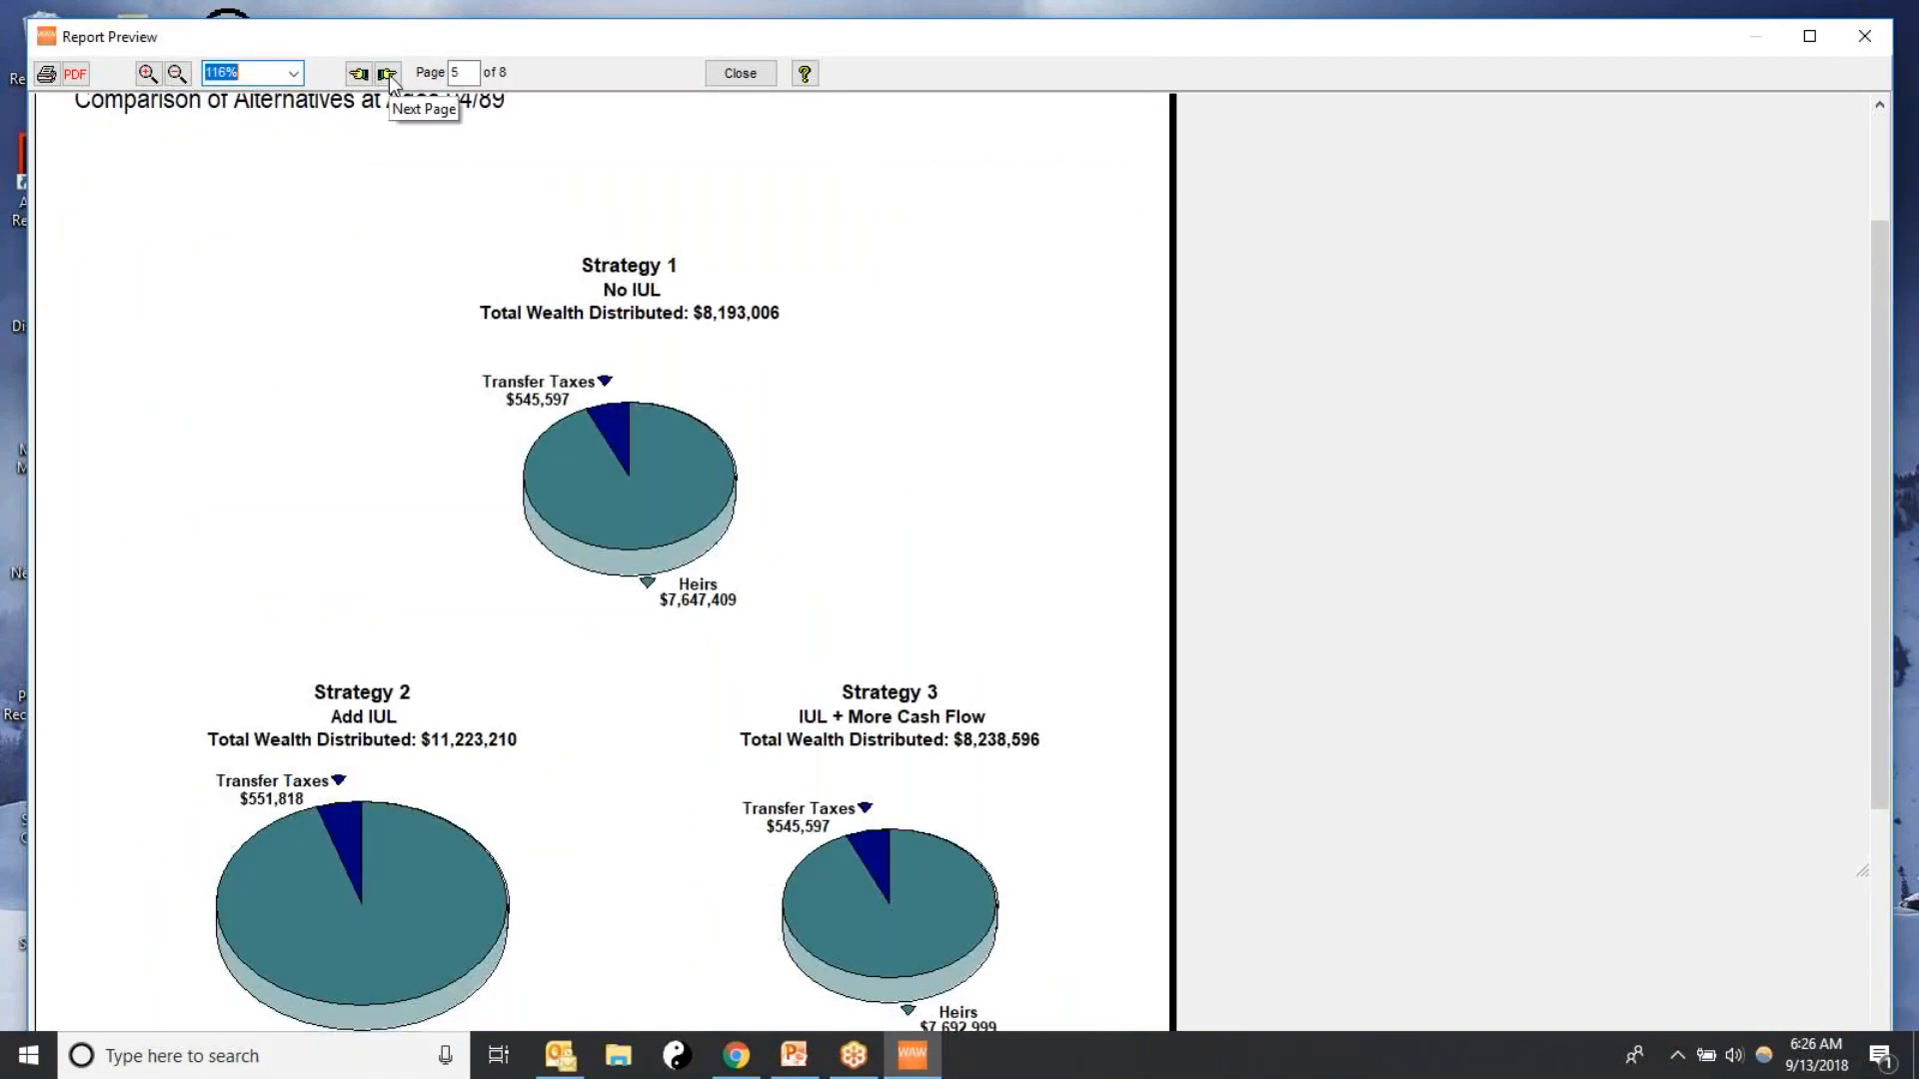
click(387, 74)
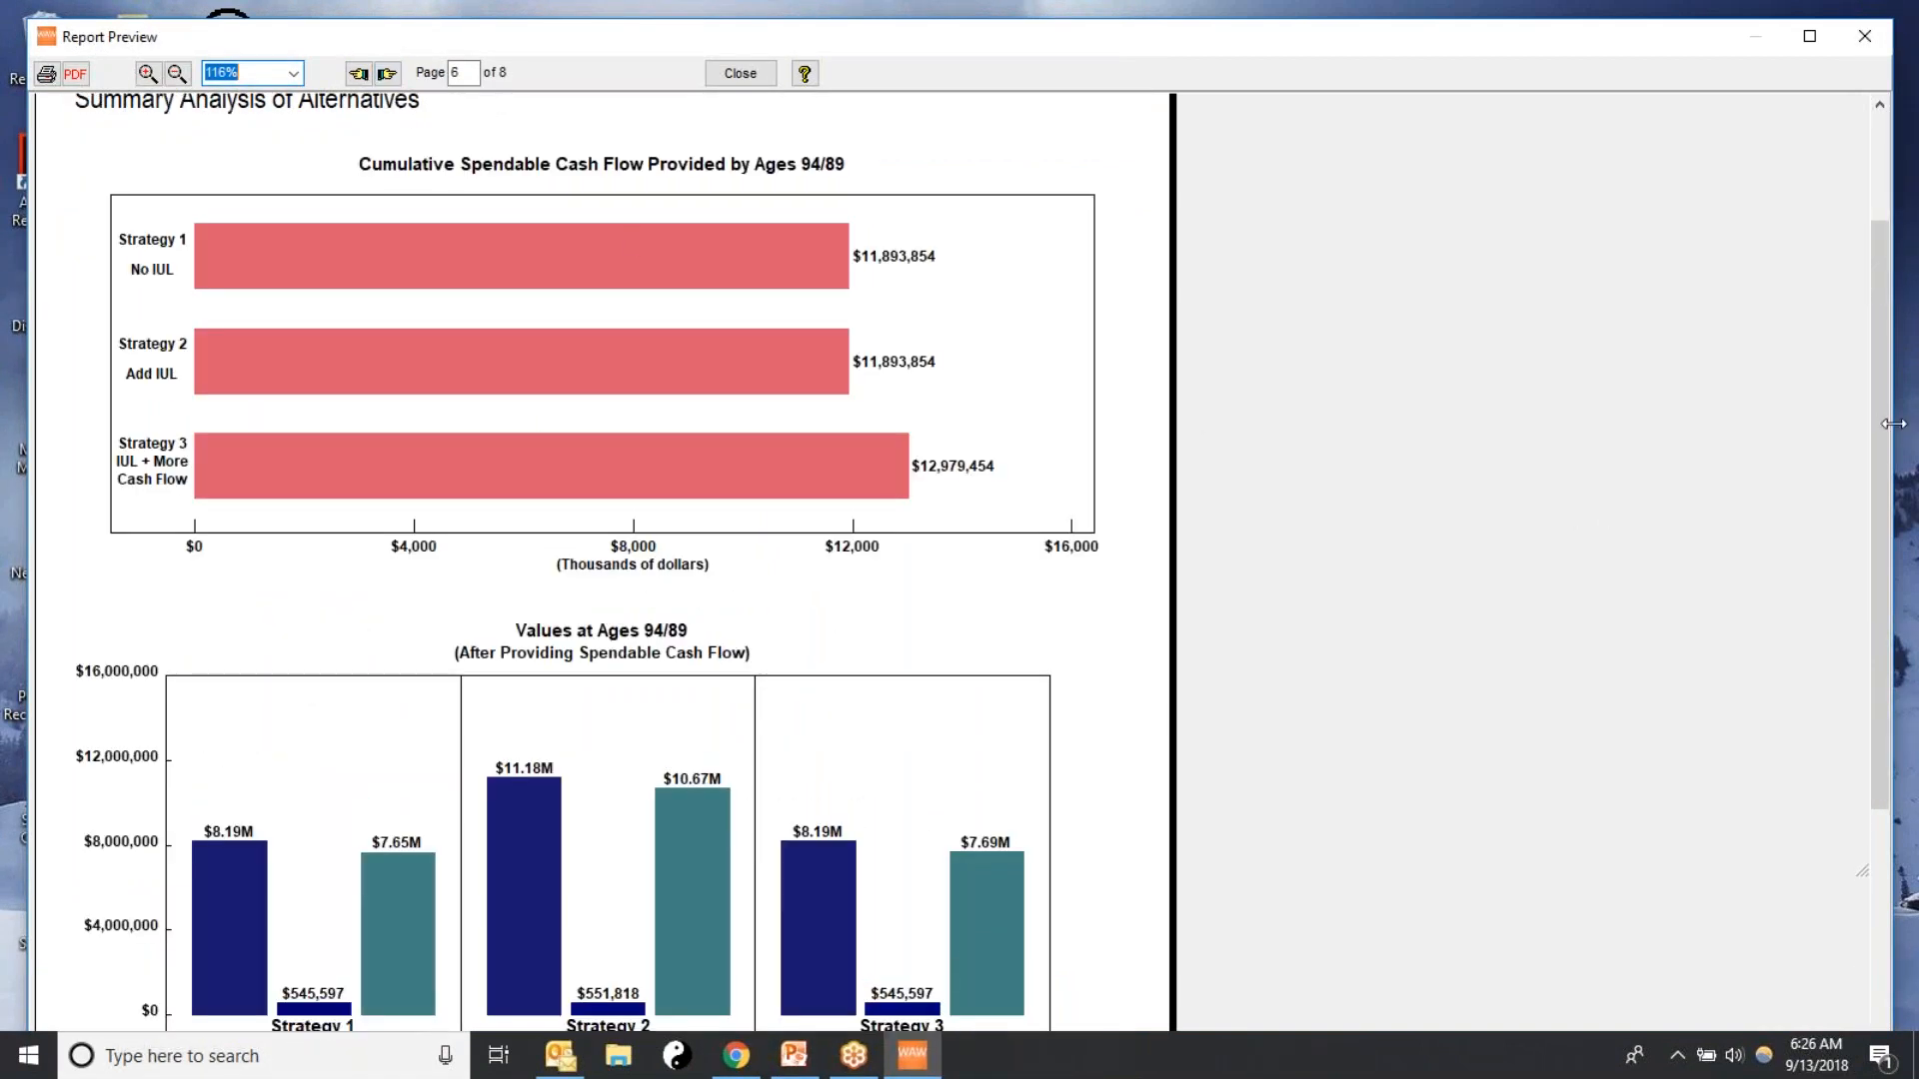
drag(1880, 428, 1881, 382)
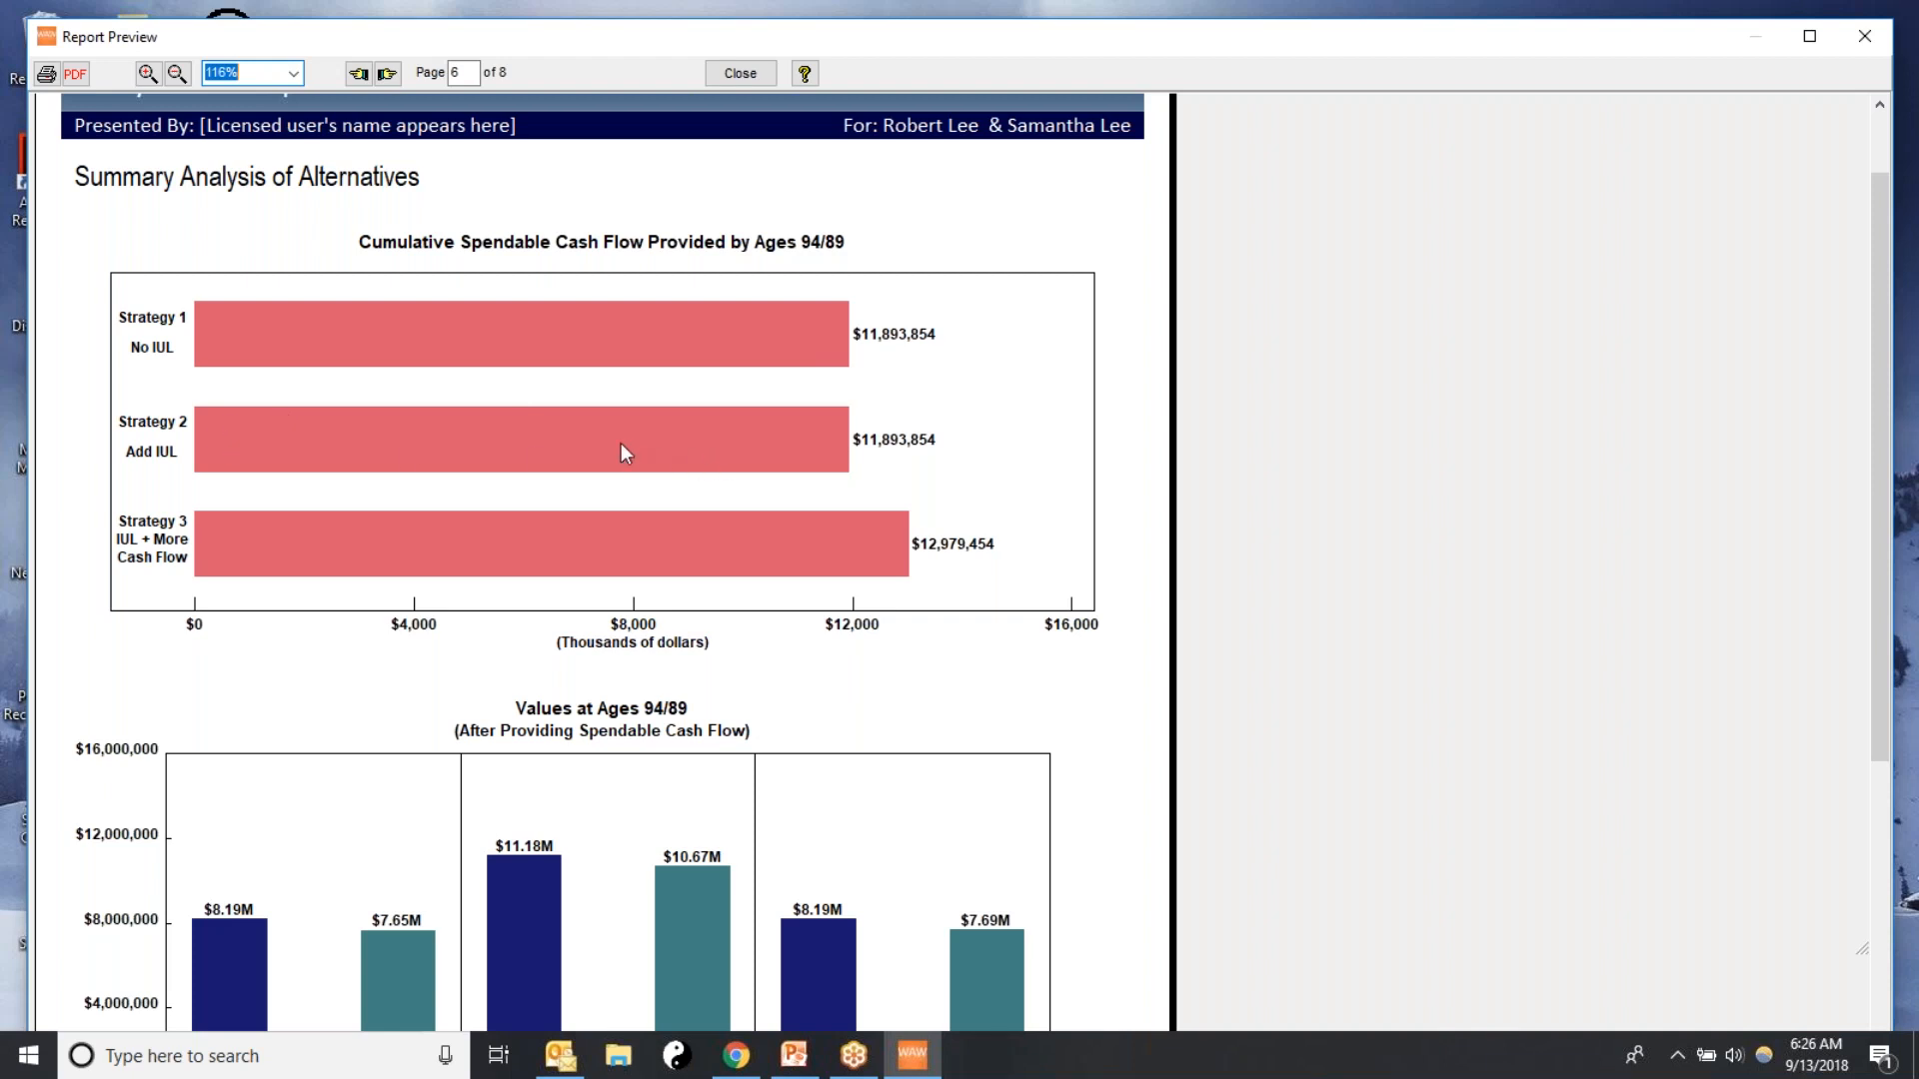
scroll(1593, 417, down, 1)
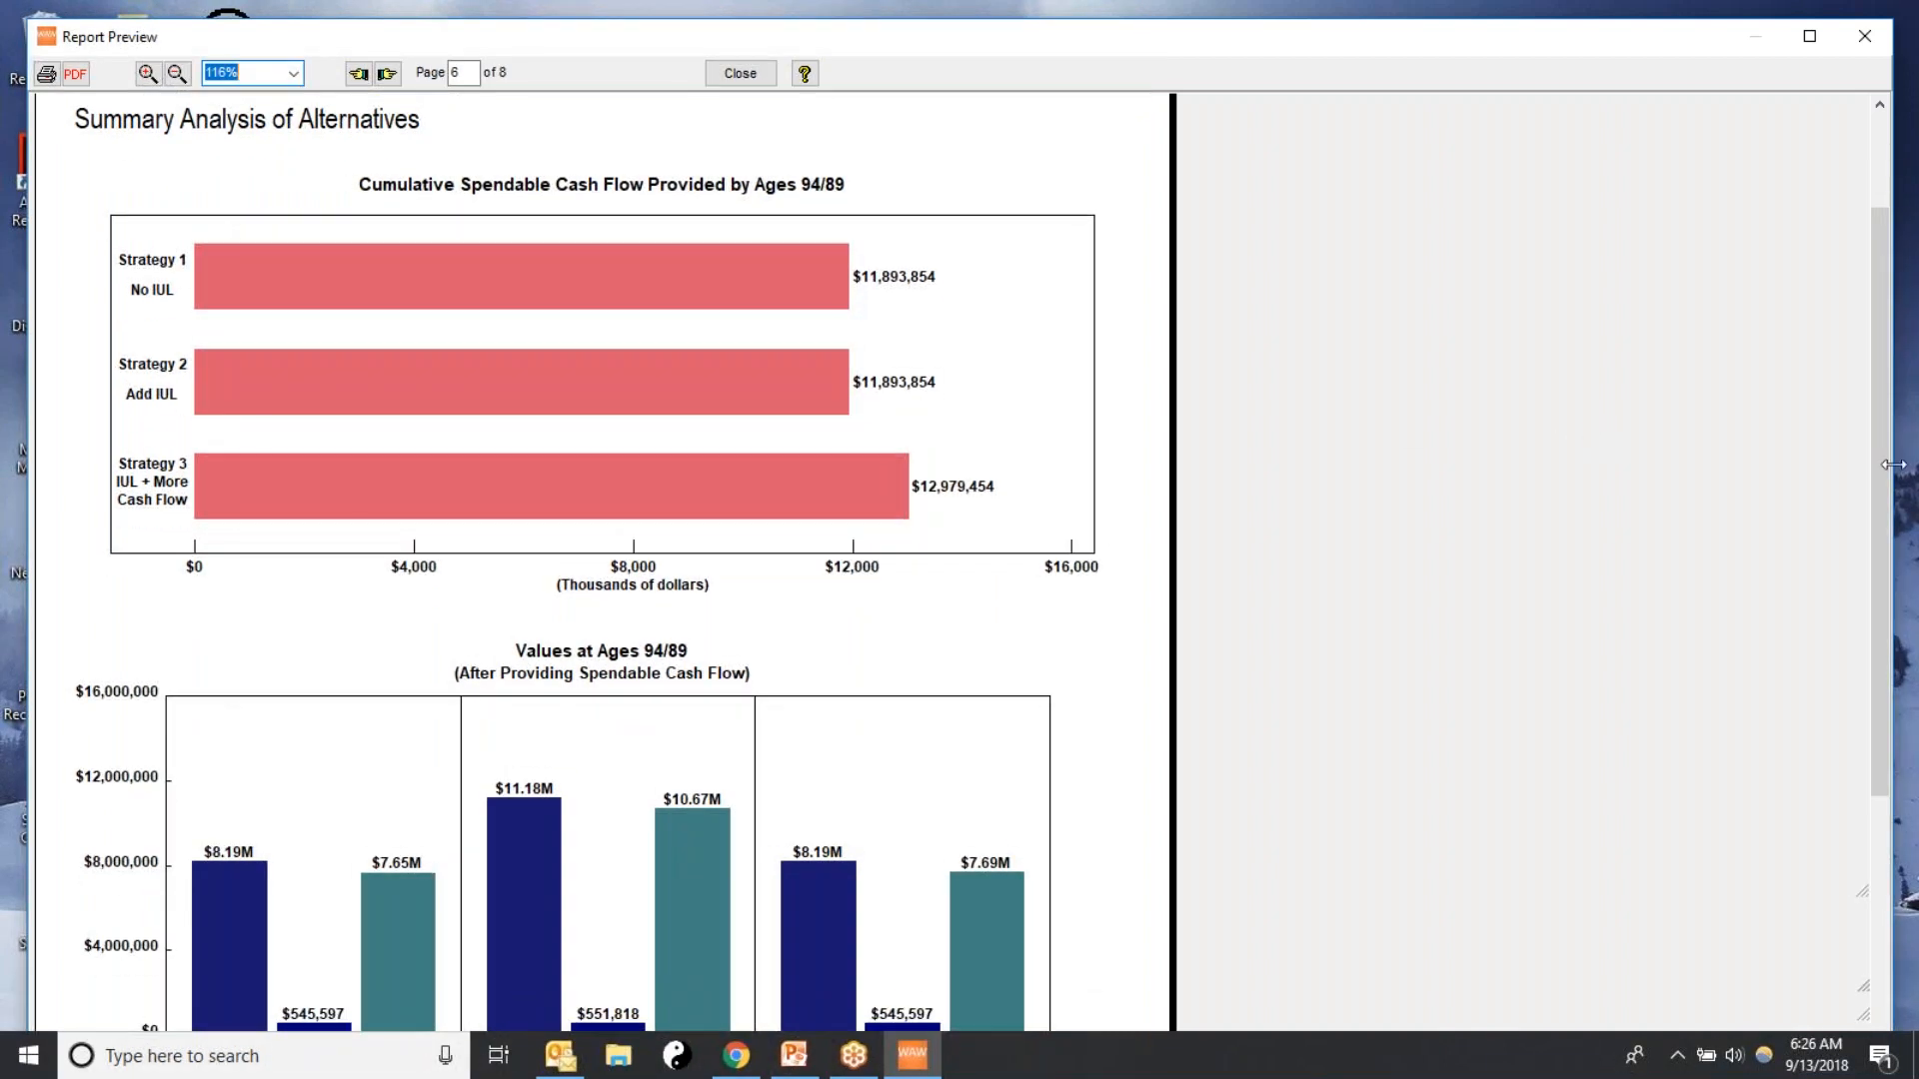
mouse_move(1881, 464)
mouse_down()
mouse_move(1883, 410)
mouse_move(1882, 500)
mouse_up()
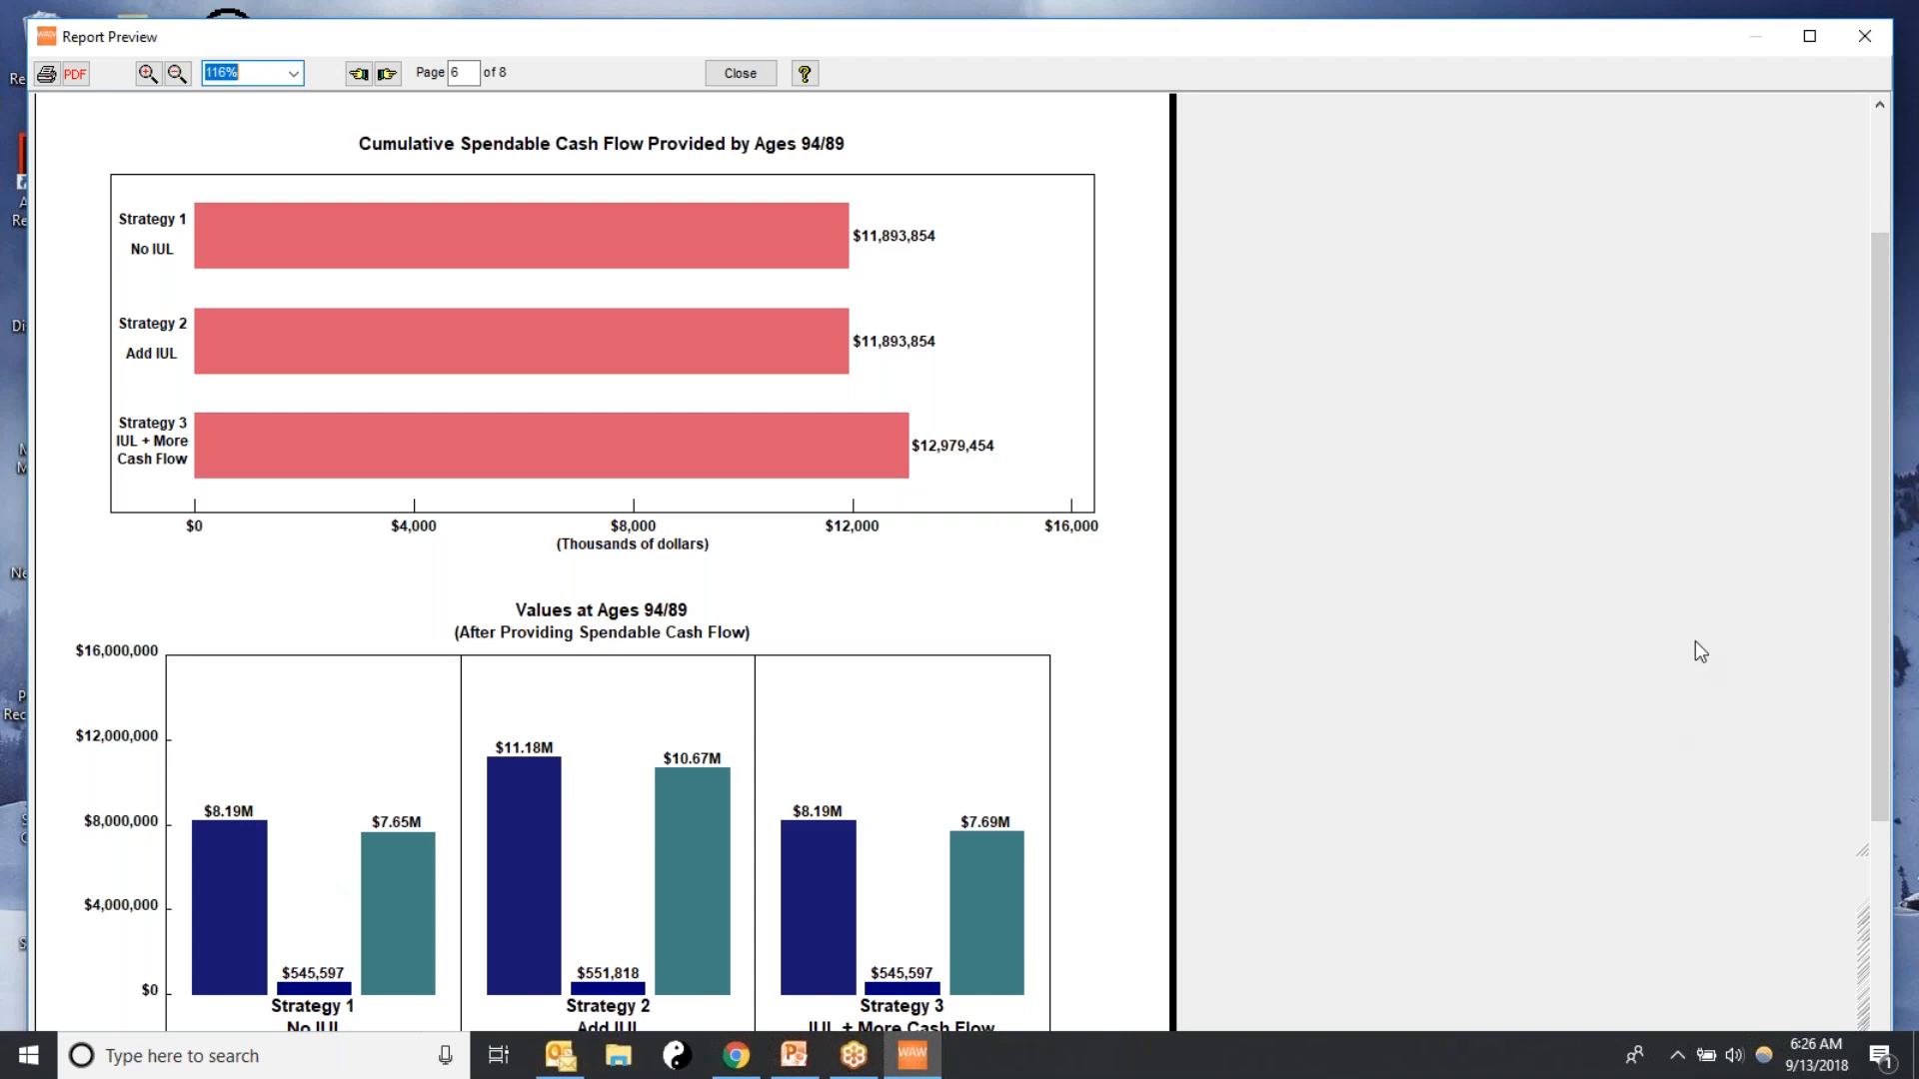
scroll(1718, 642, down, 1)
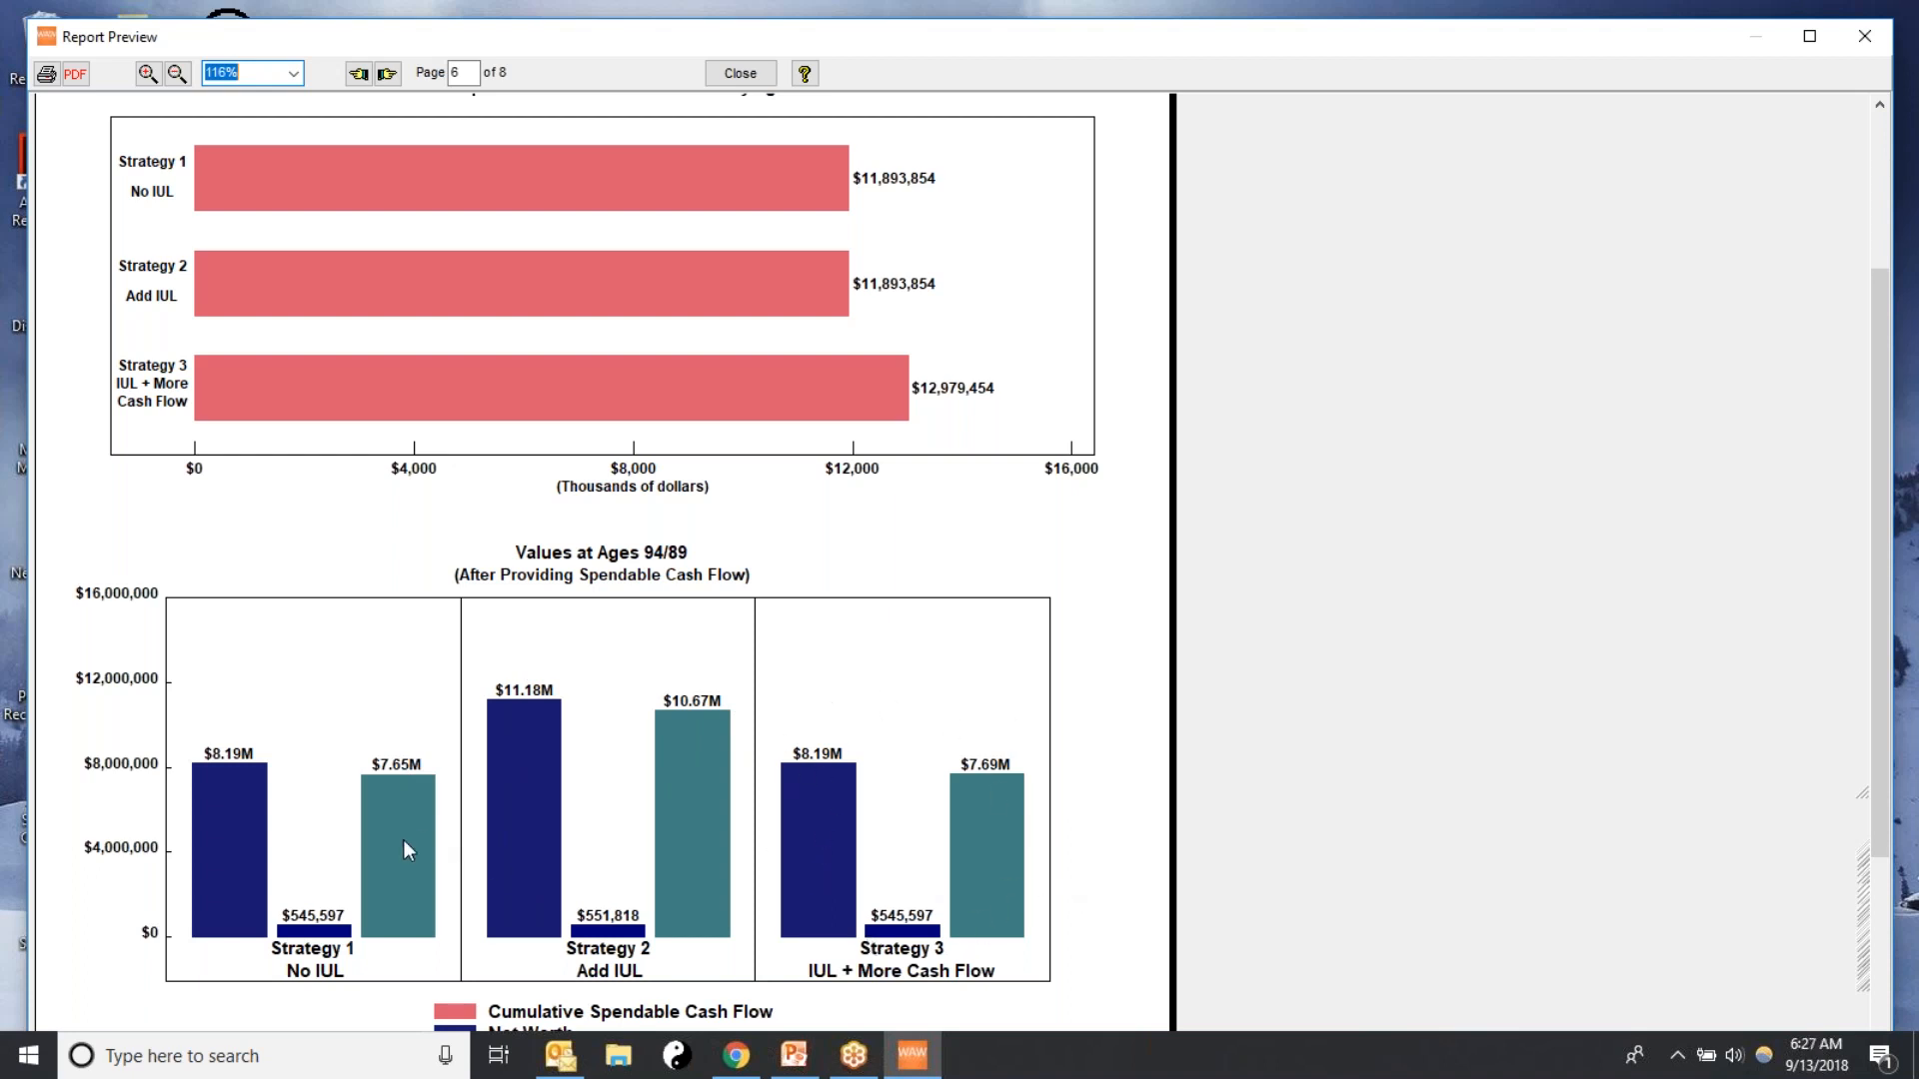
drag(1885, 510, 1875, 433)
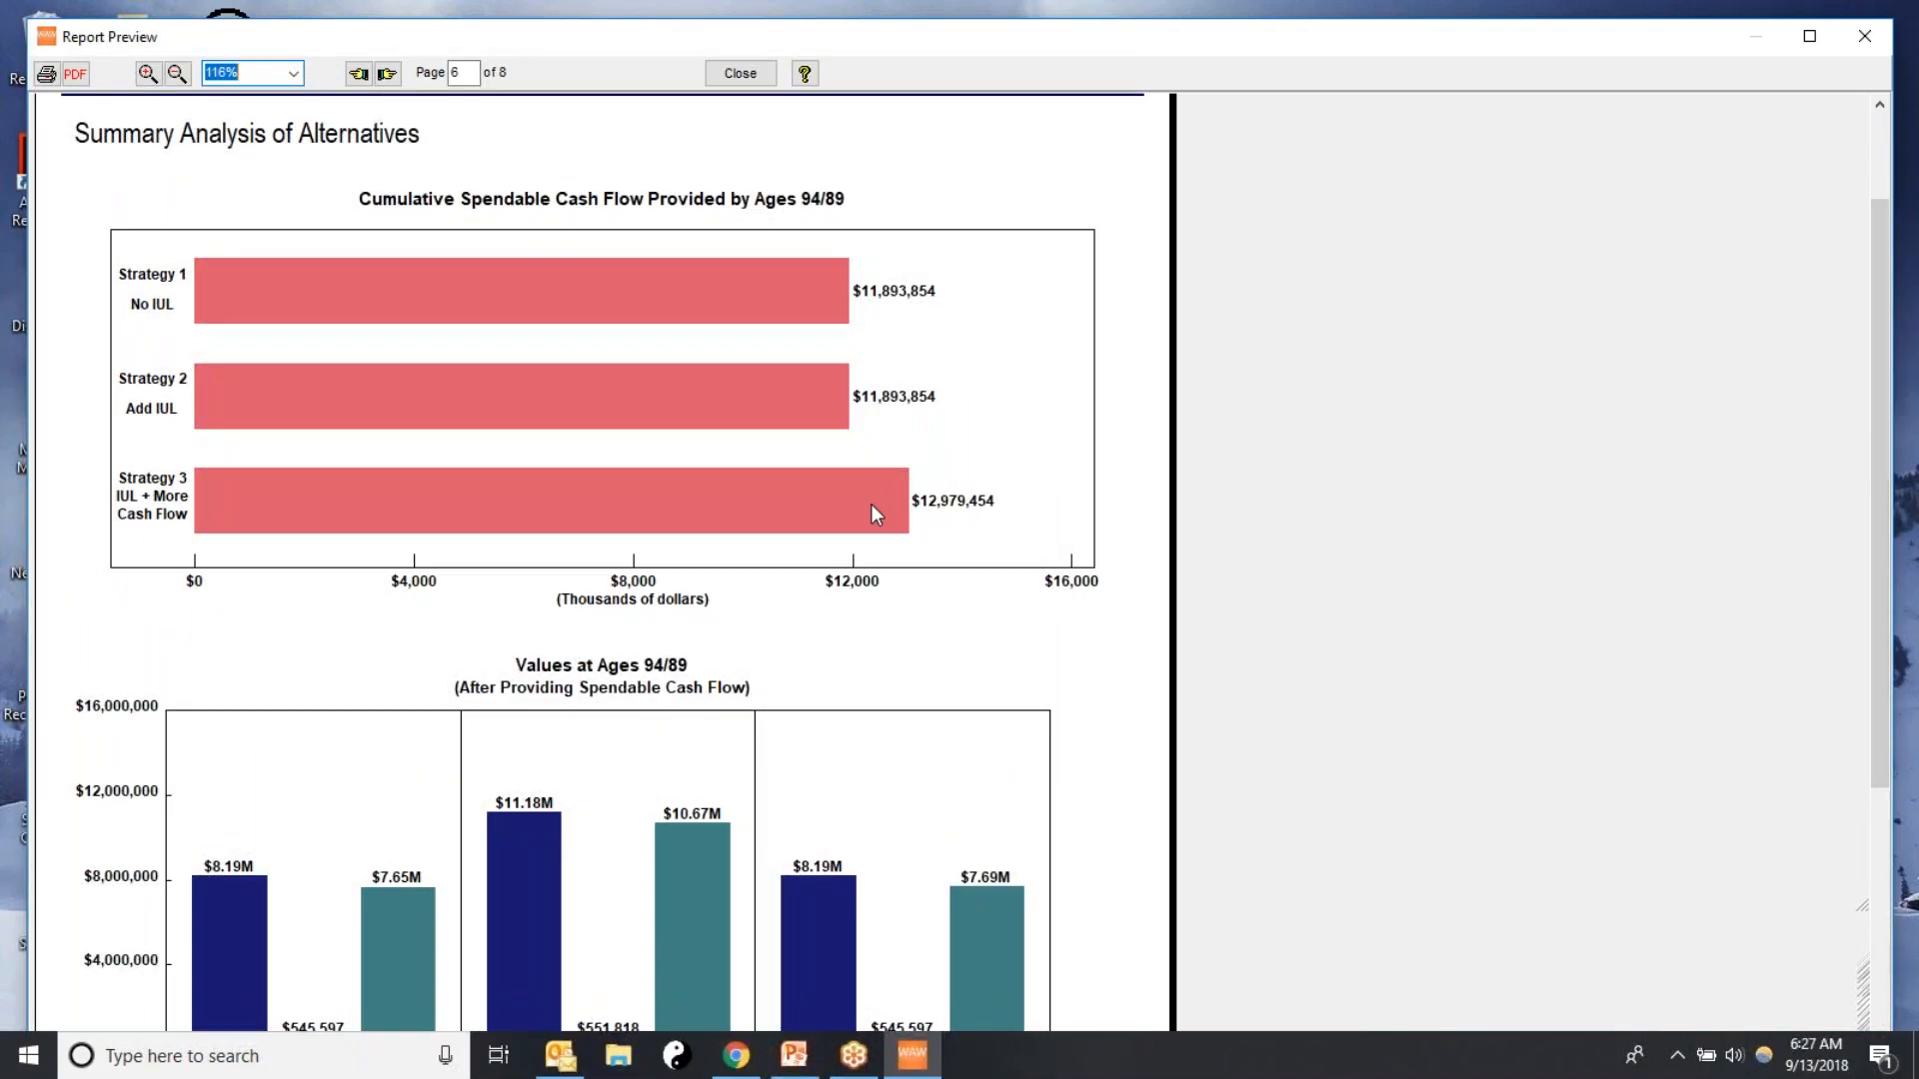
click(738, 76)
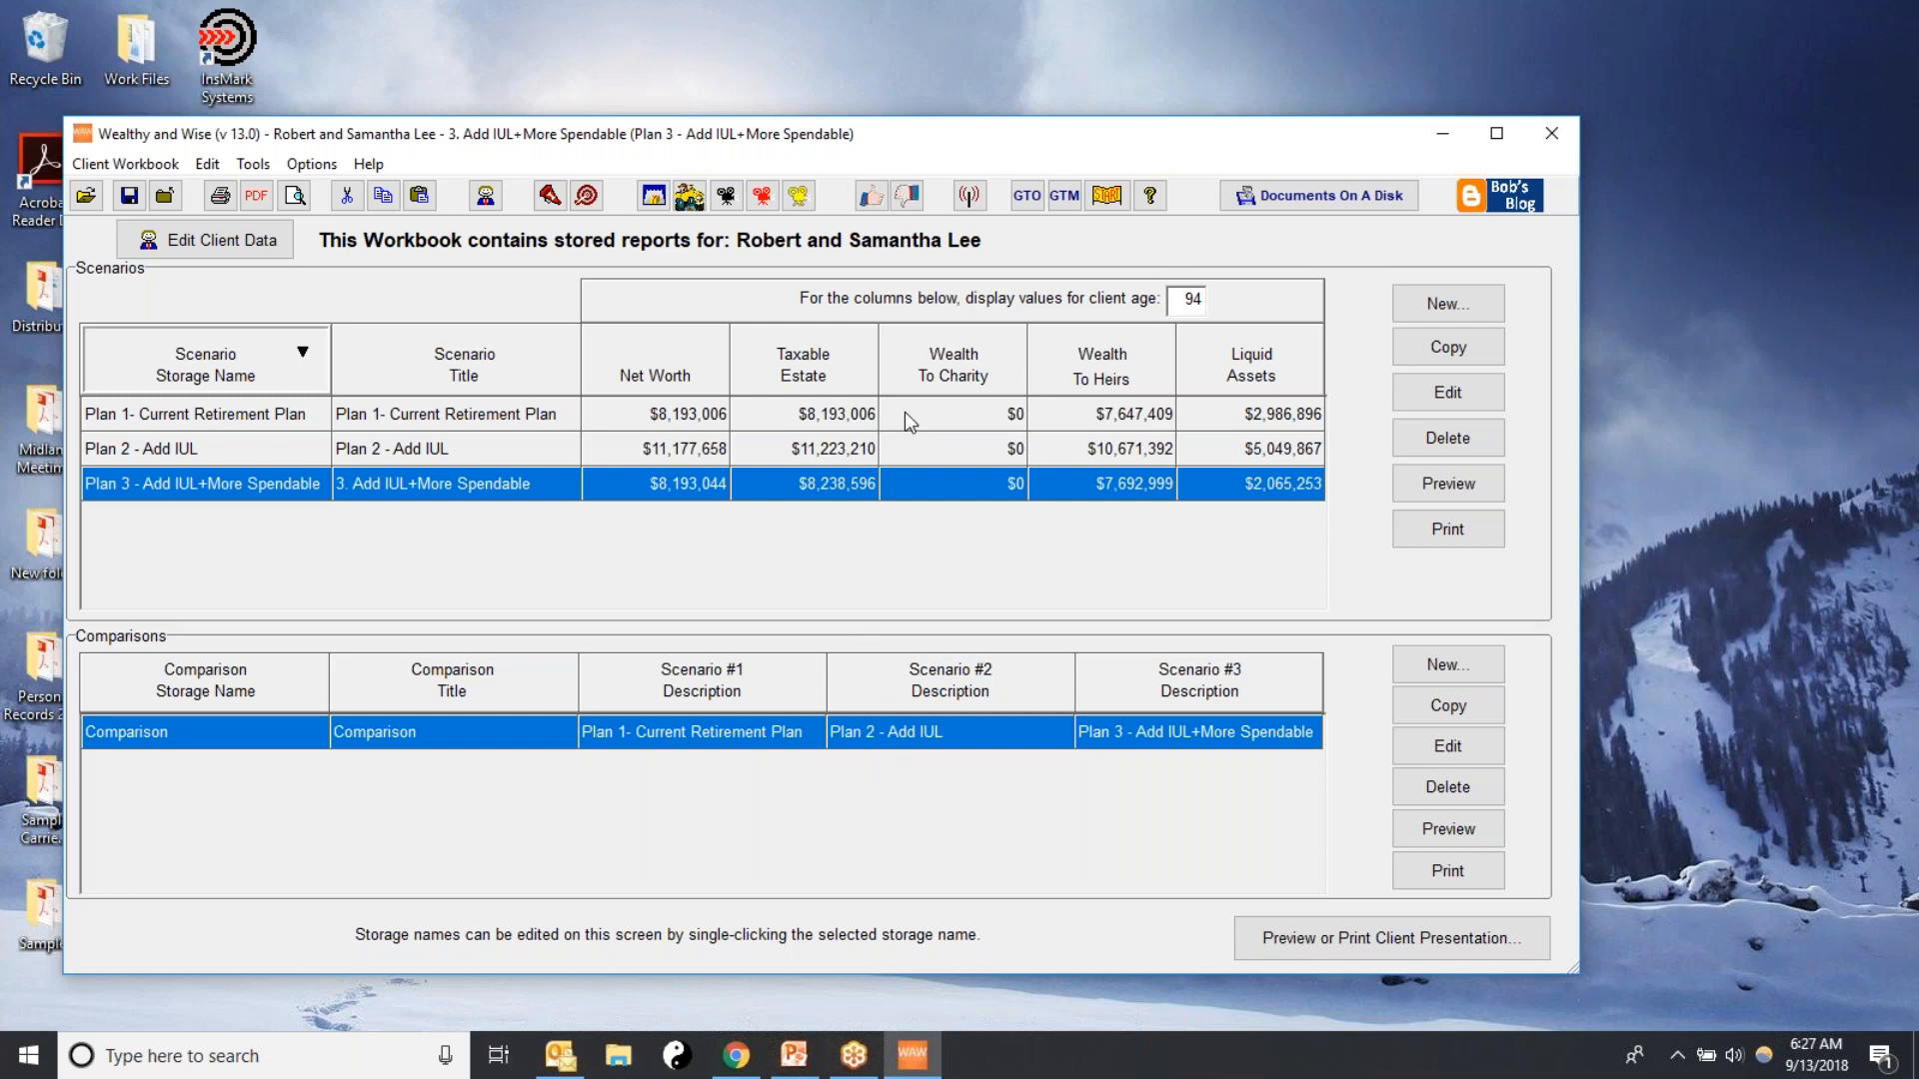
Add all available proposals to the client presentation and move Comparison to the first place in the order
click(880, 421)
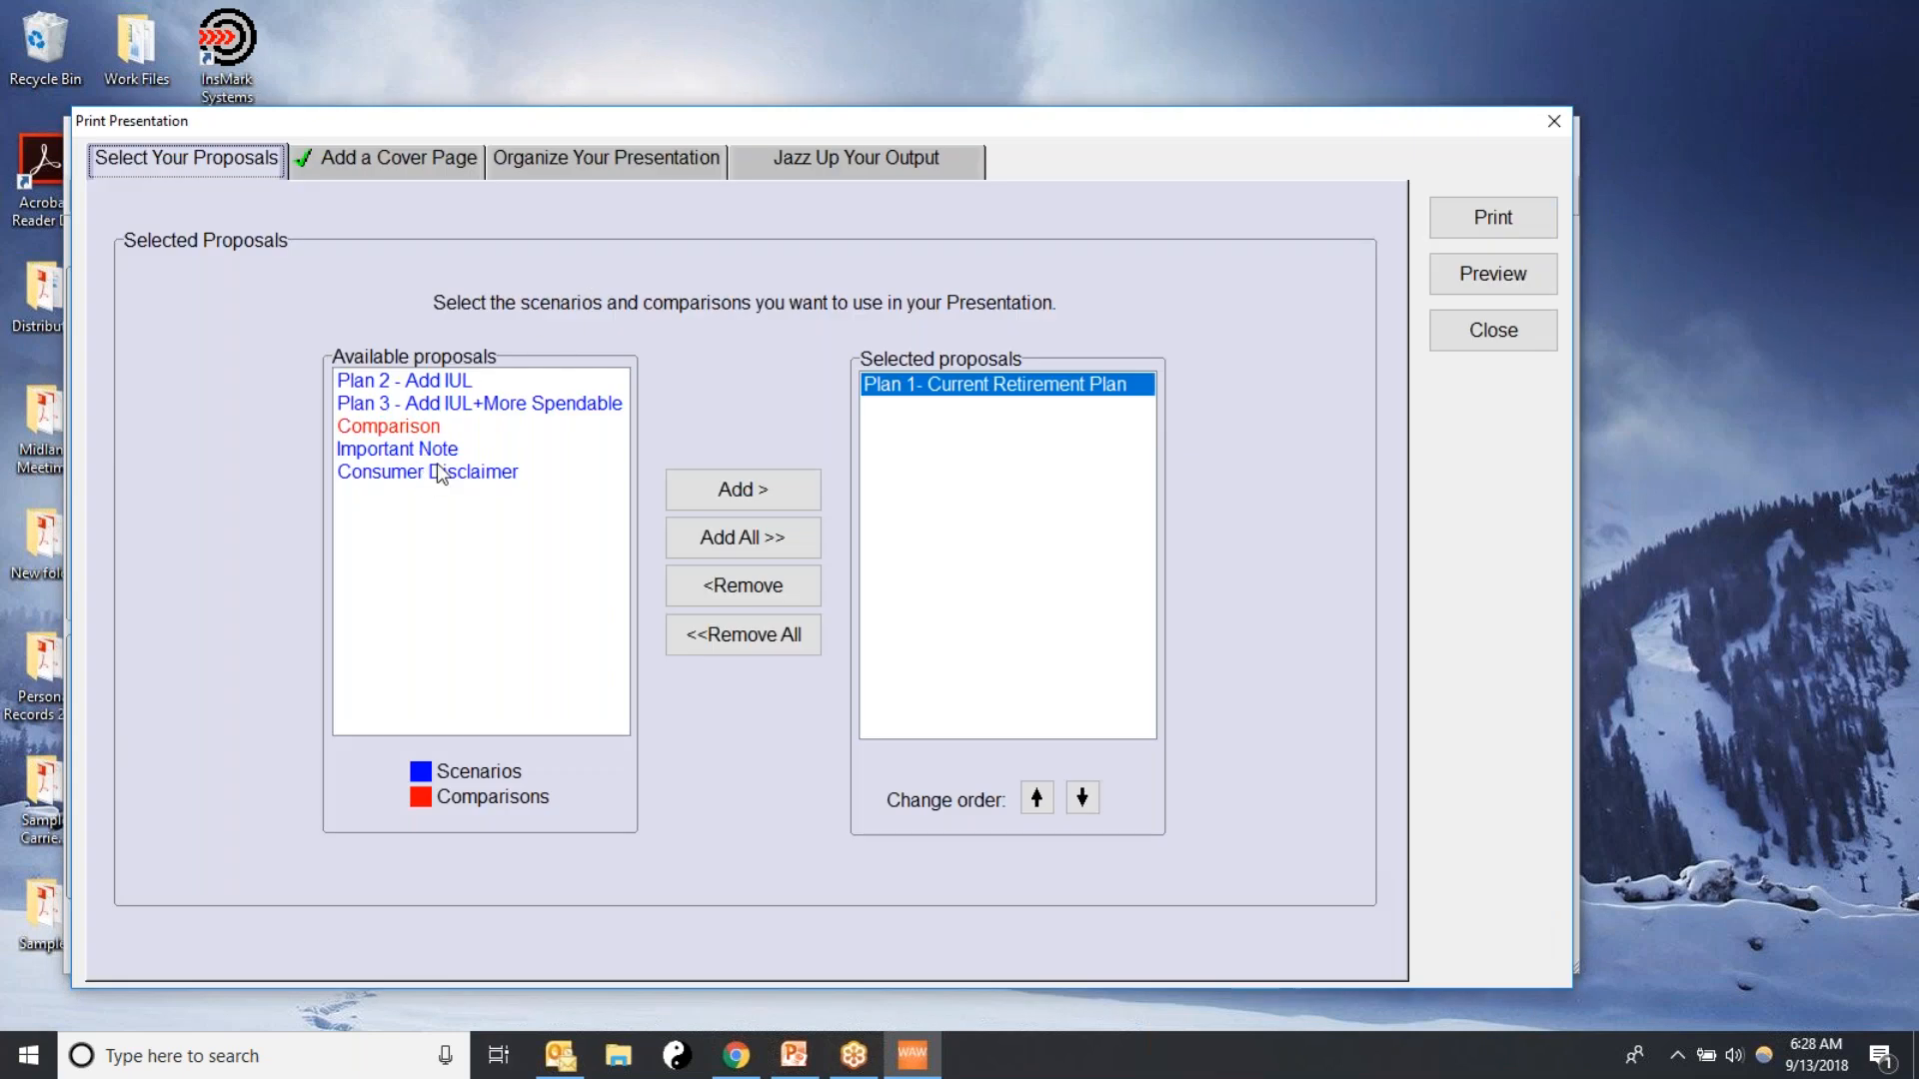
click(776, 538)
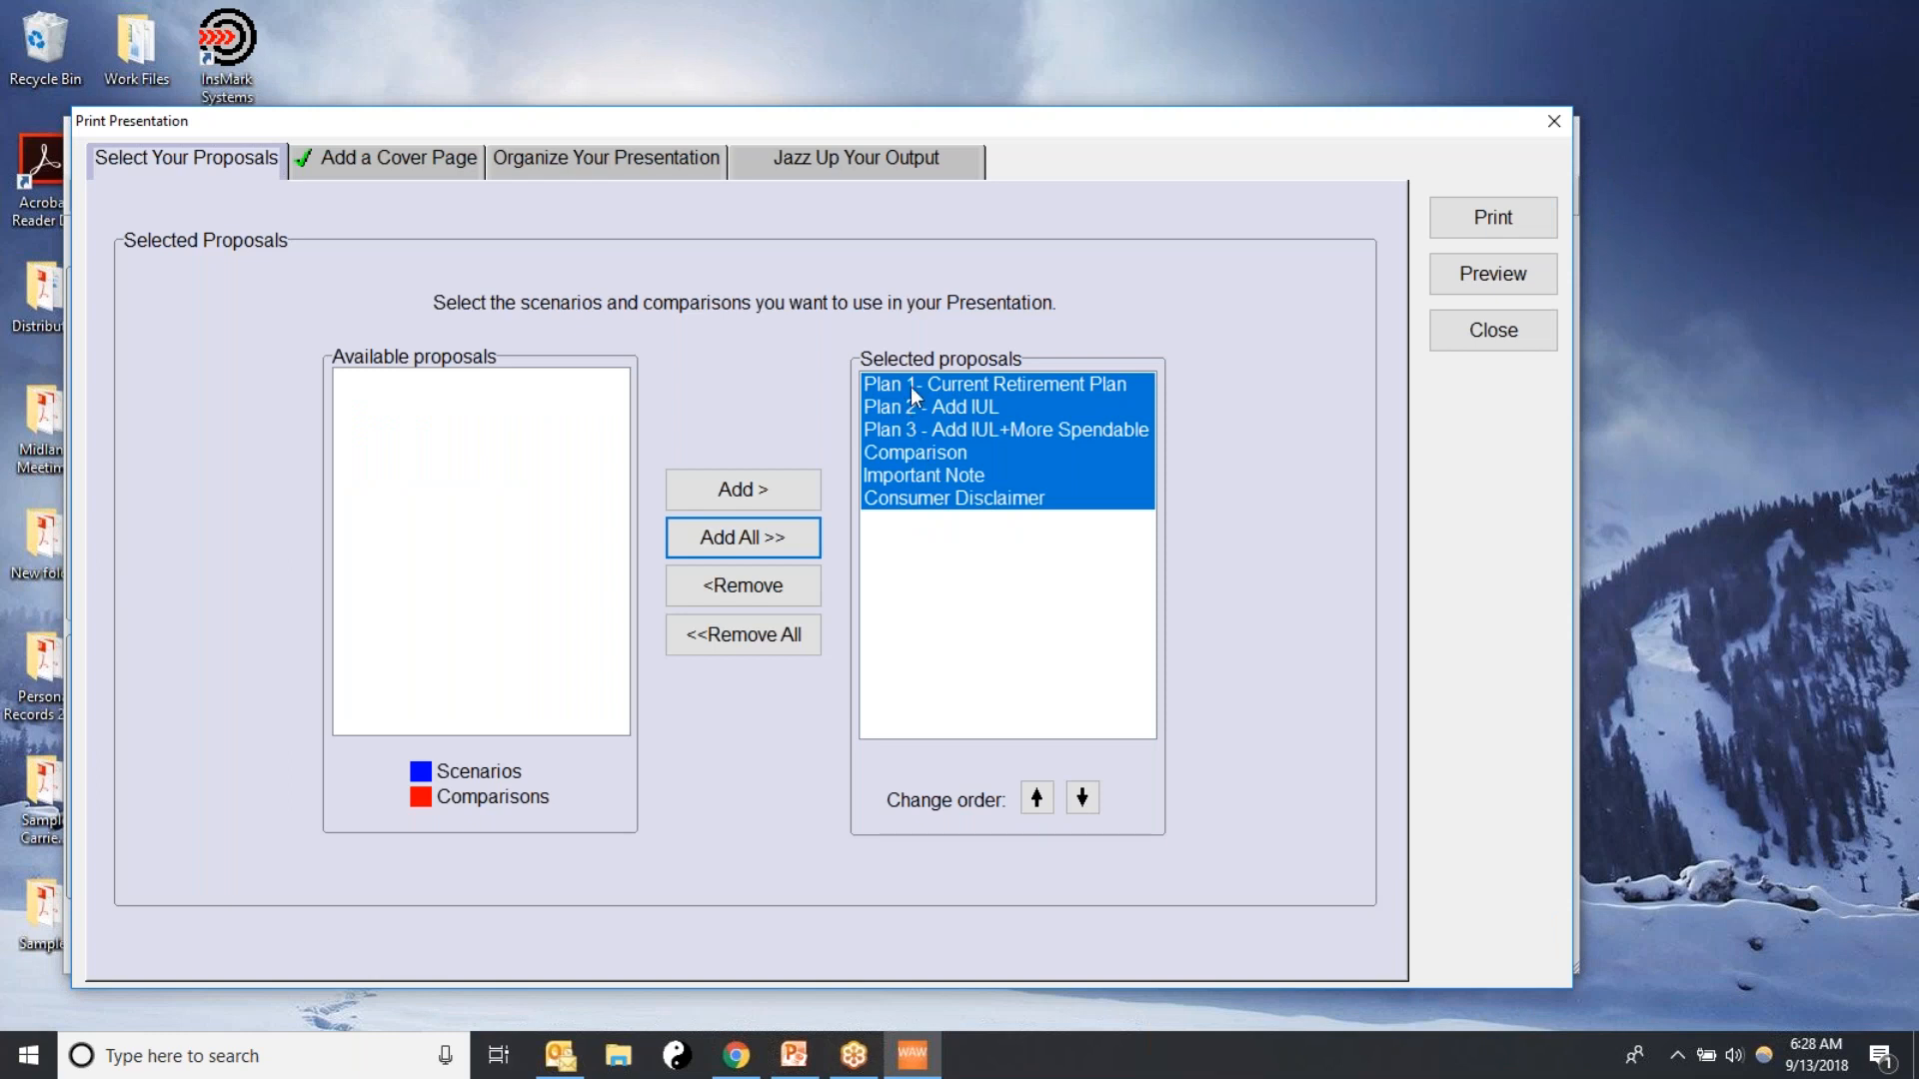
click(907, 456)
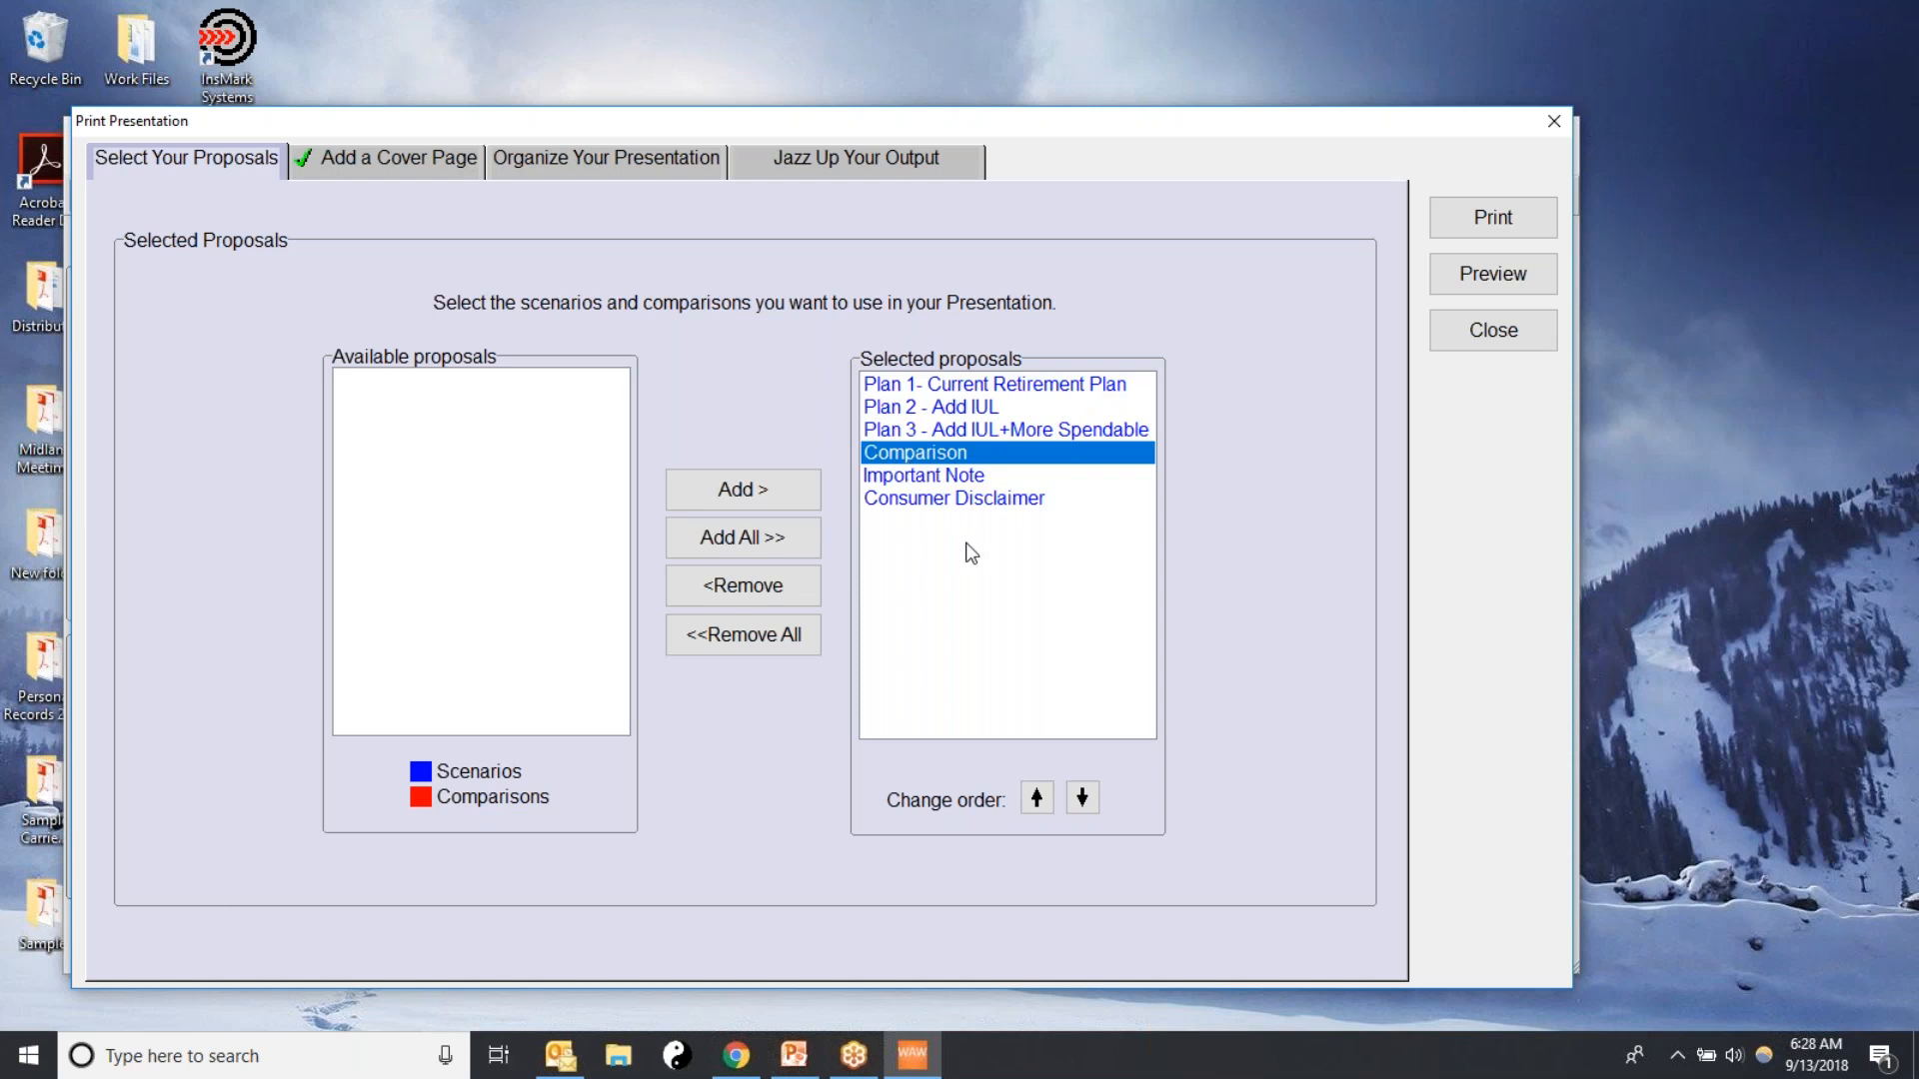
click(1037, 796)
click(1037, 796)
click(1036, 797)
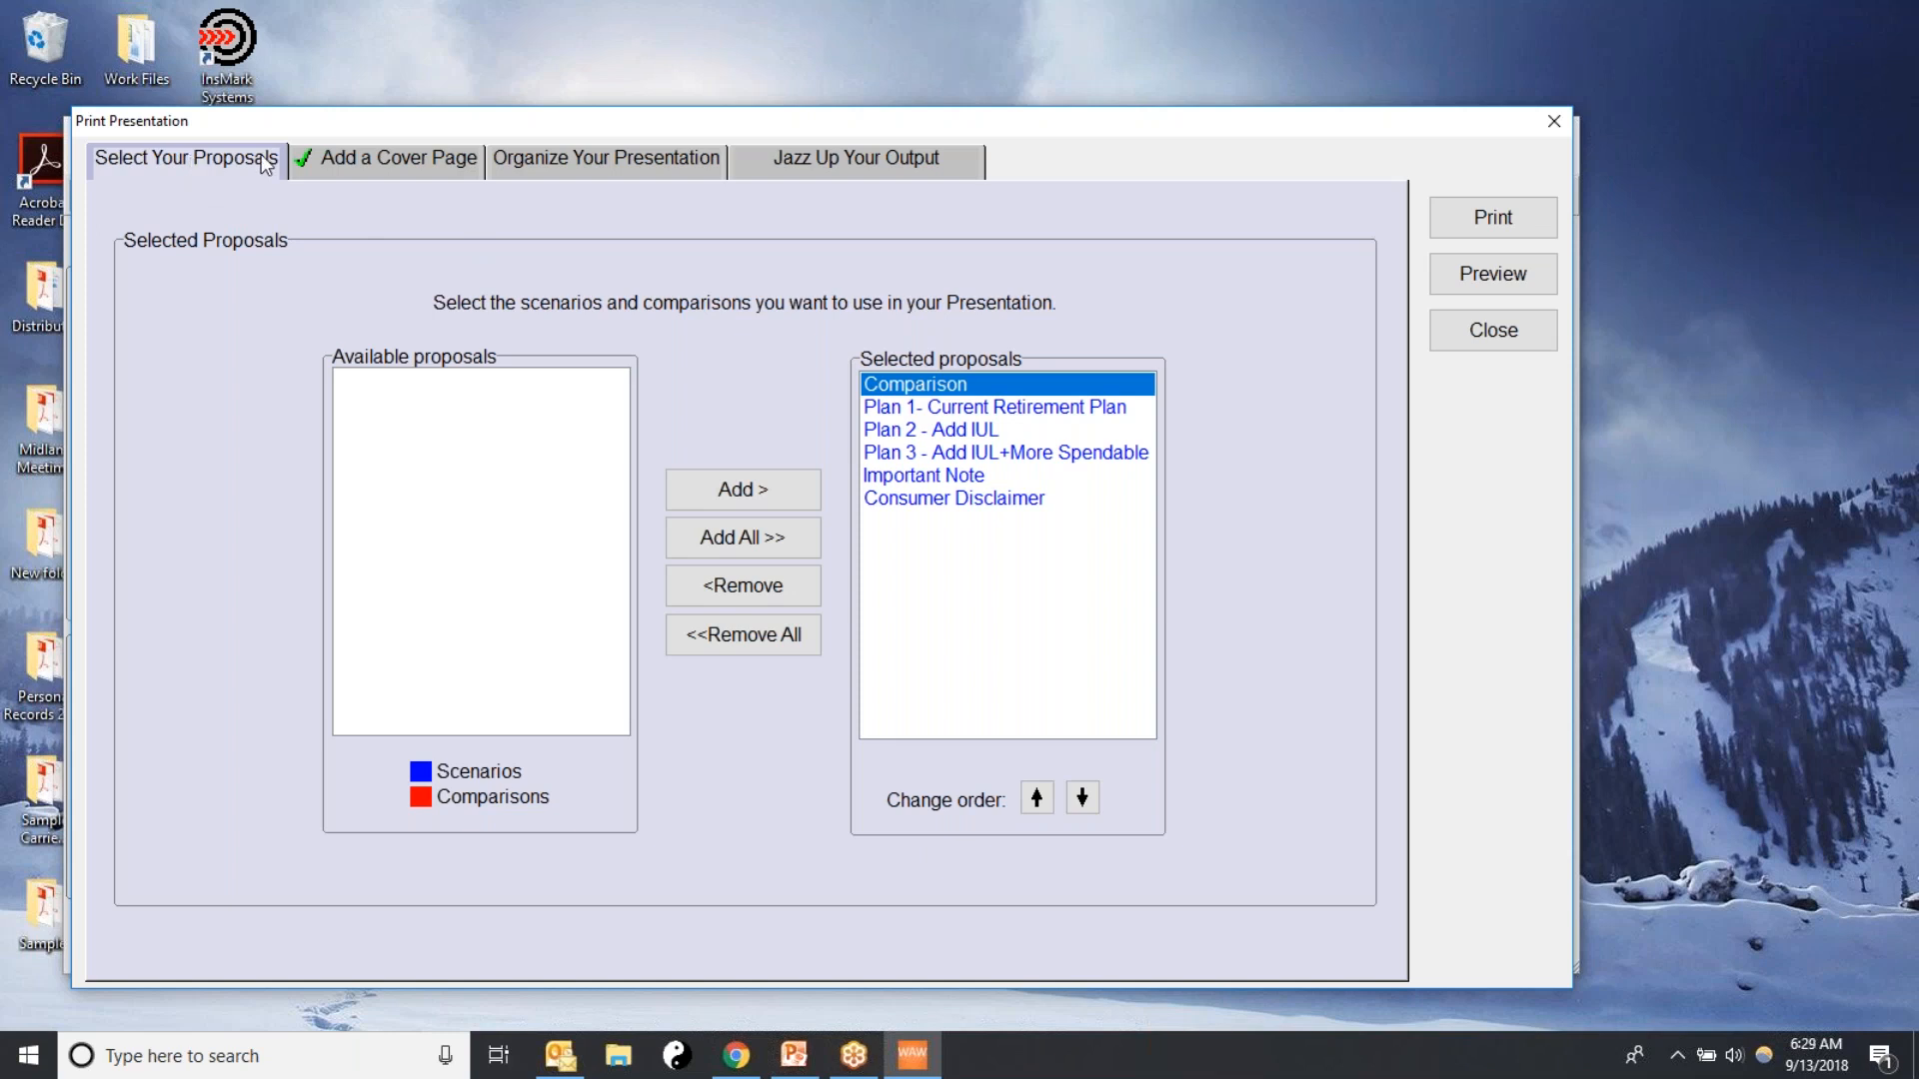
Enter the client couple's names as the recipients the presentation's cover page is prepared for
click(348, 158)
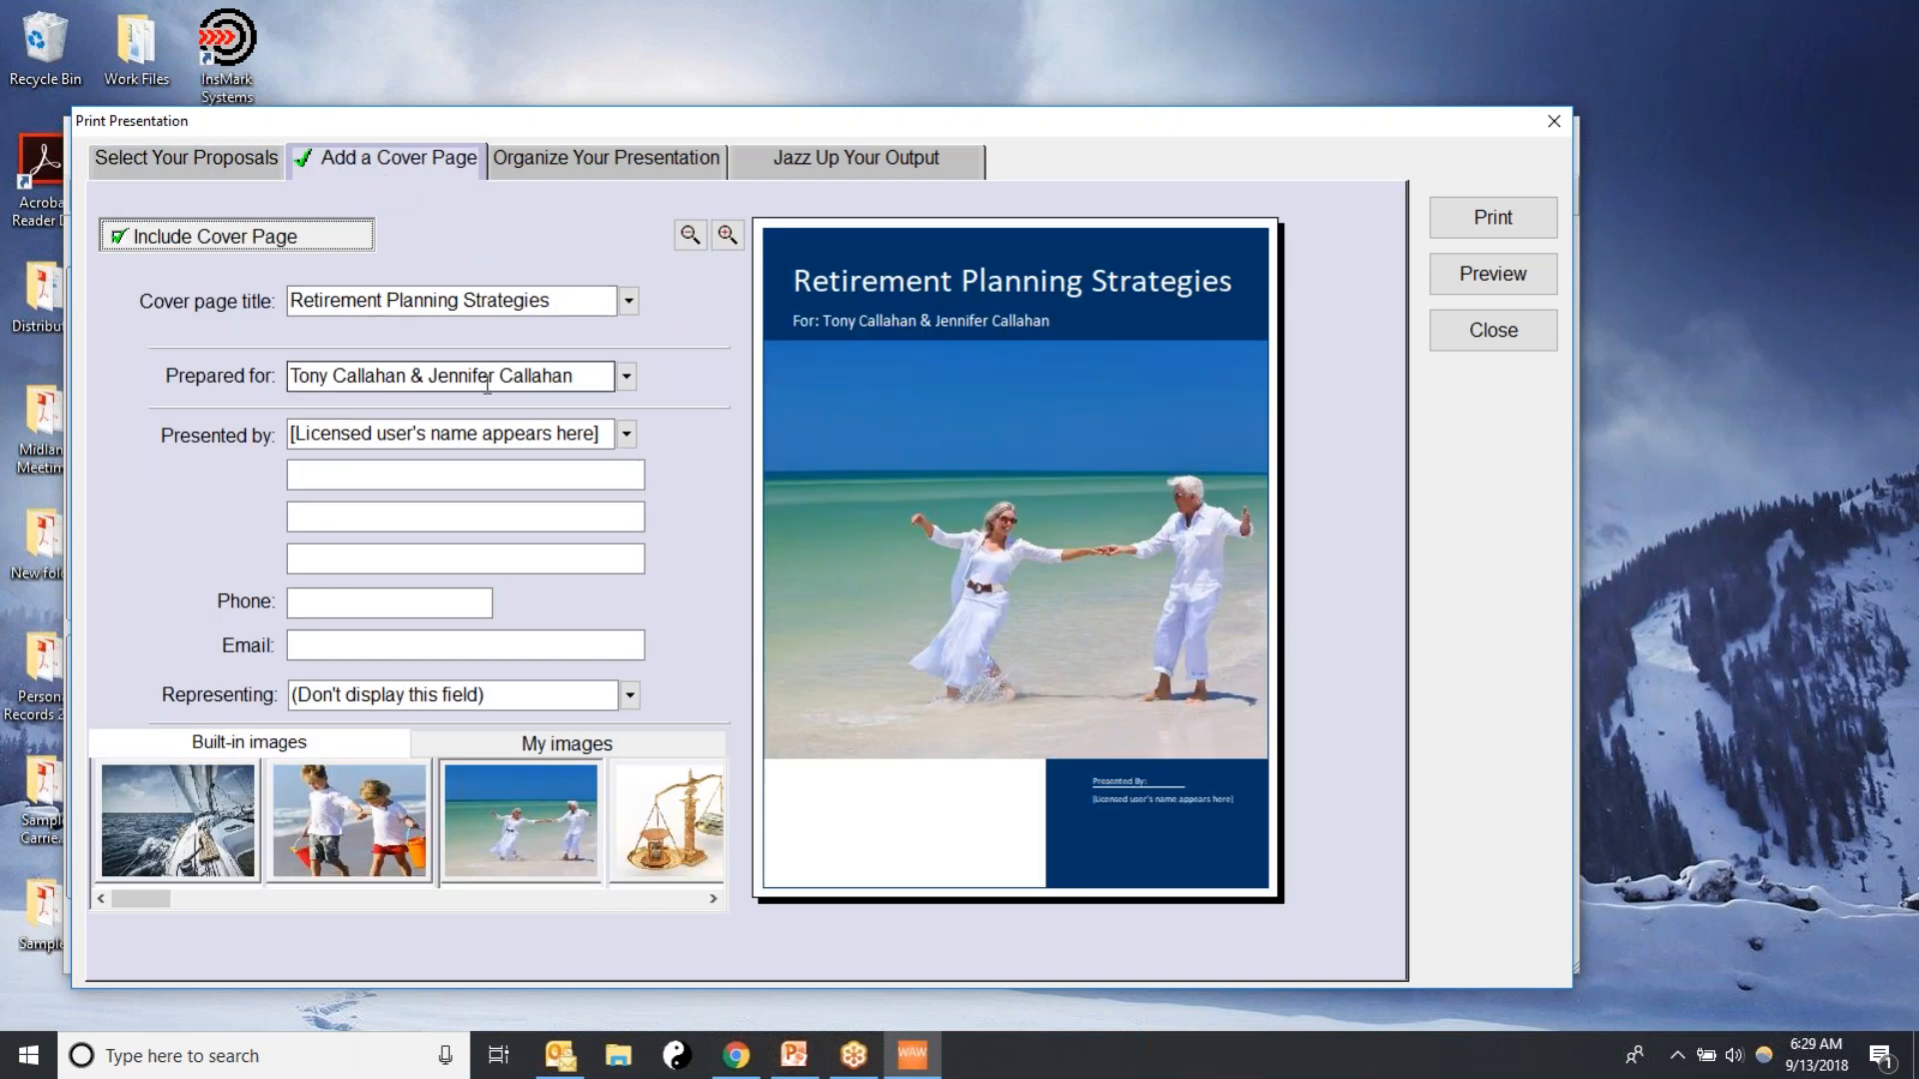
drag(599, 378, 214, 374)
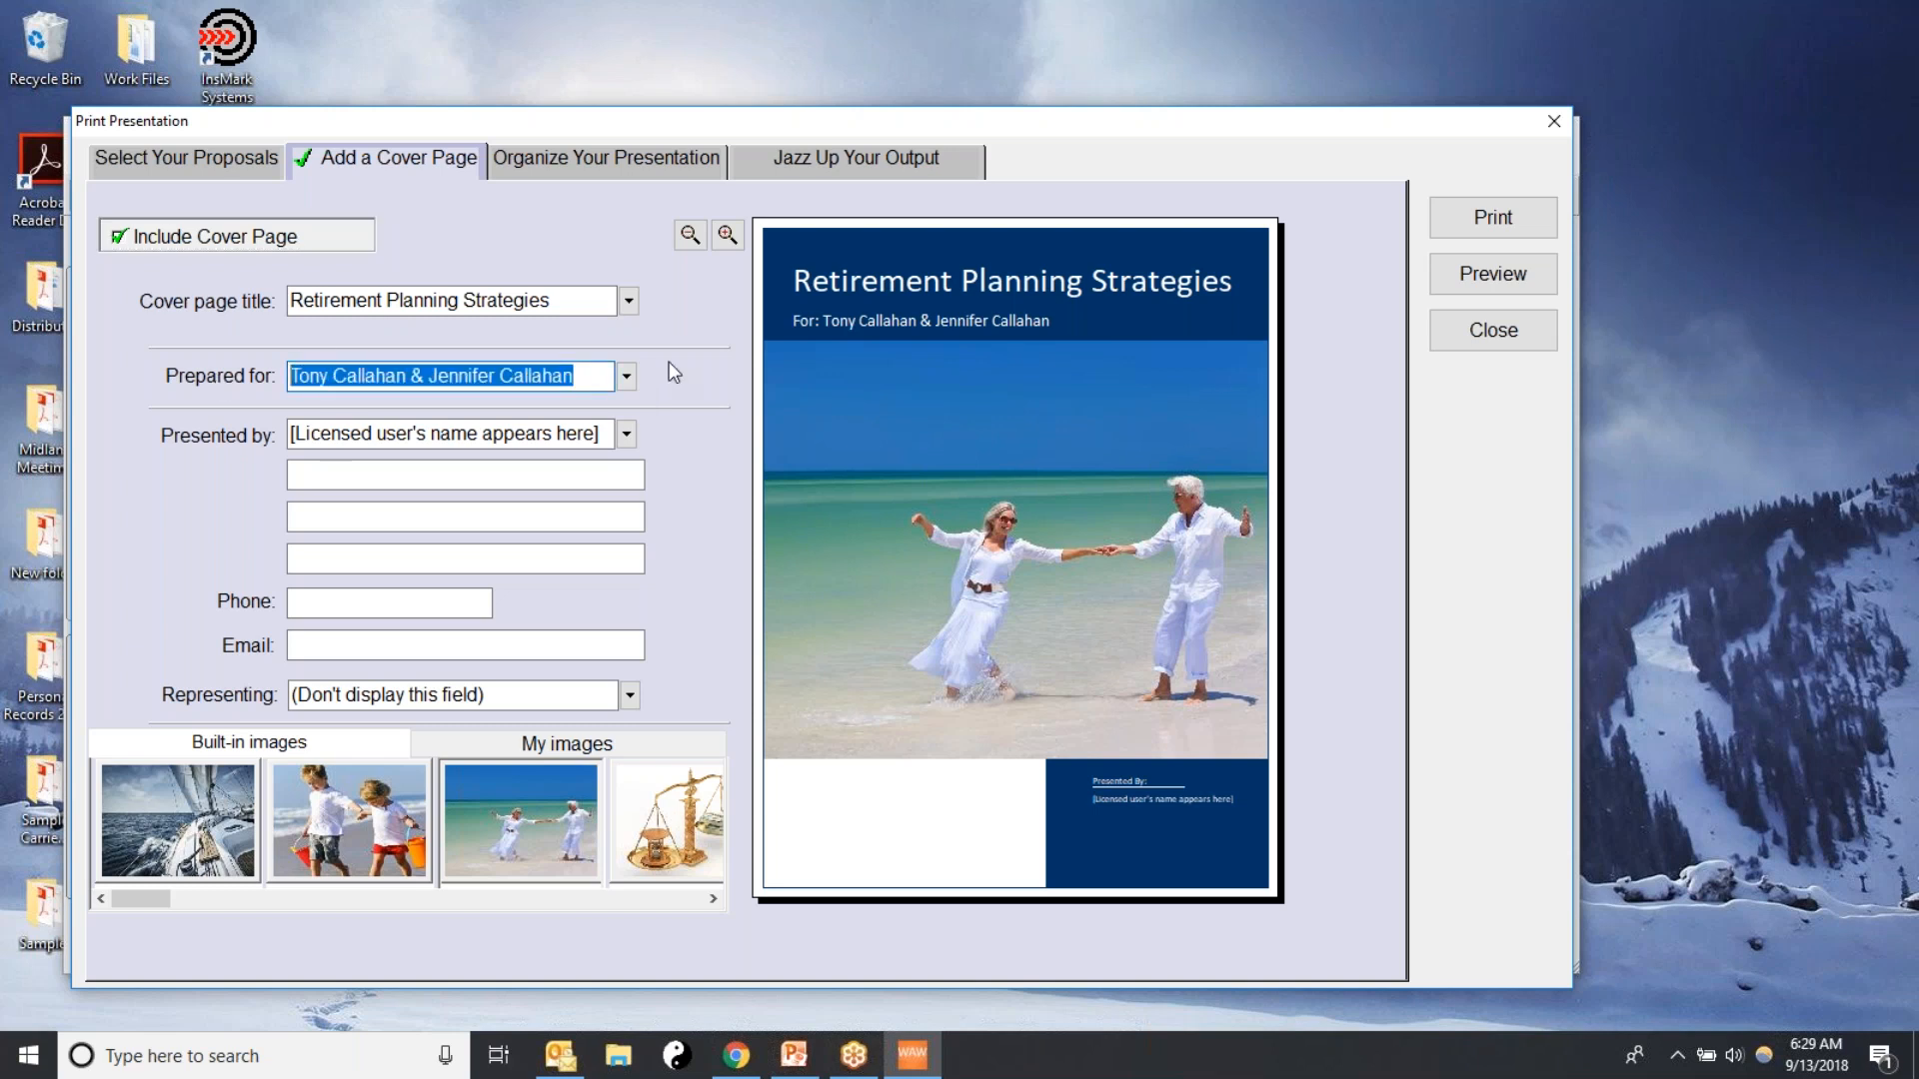
text(Robert )
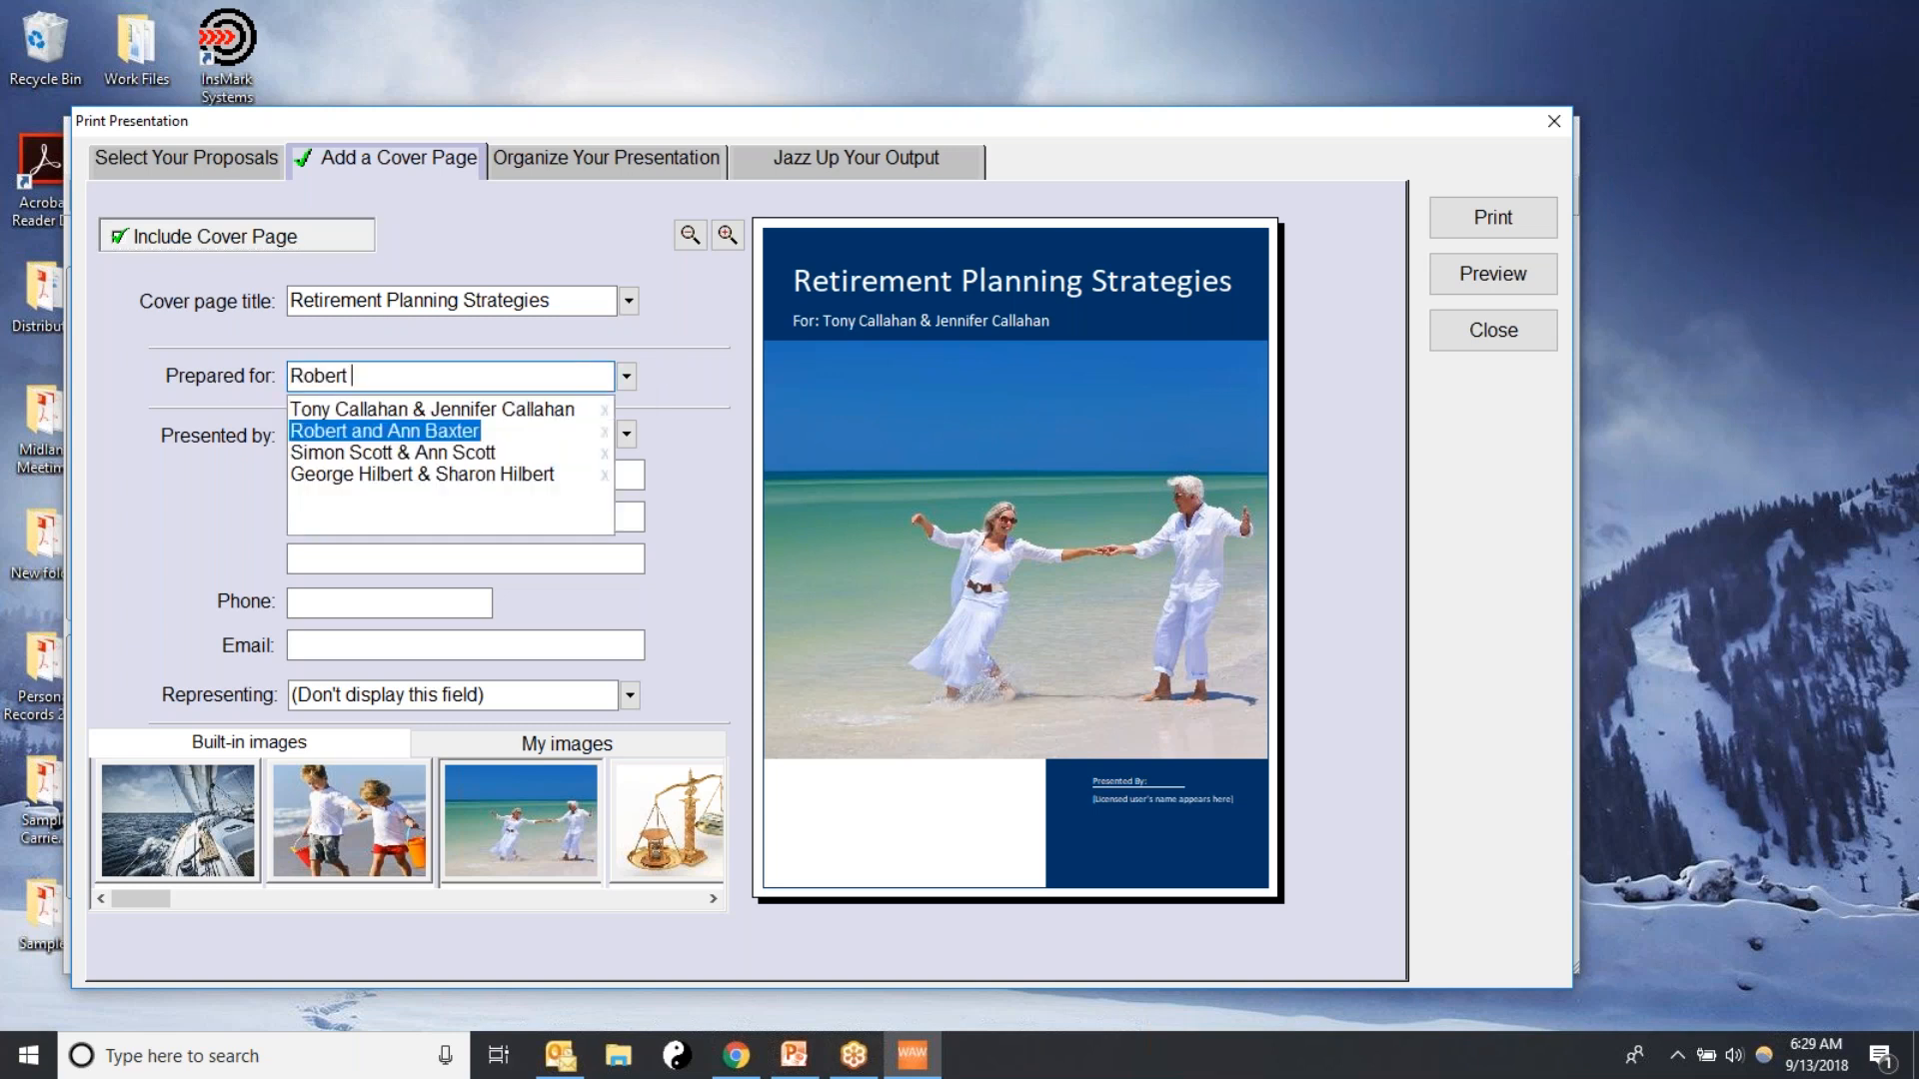
text(and Samantha Lee)
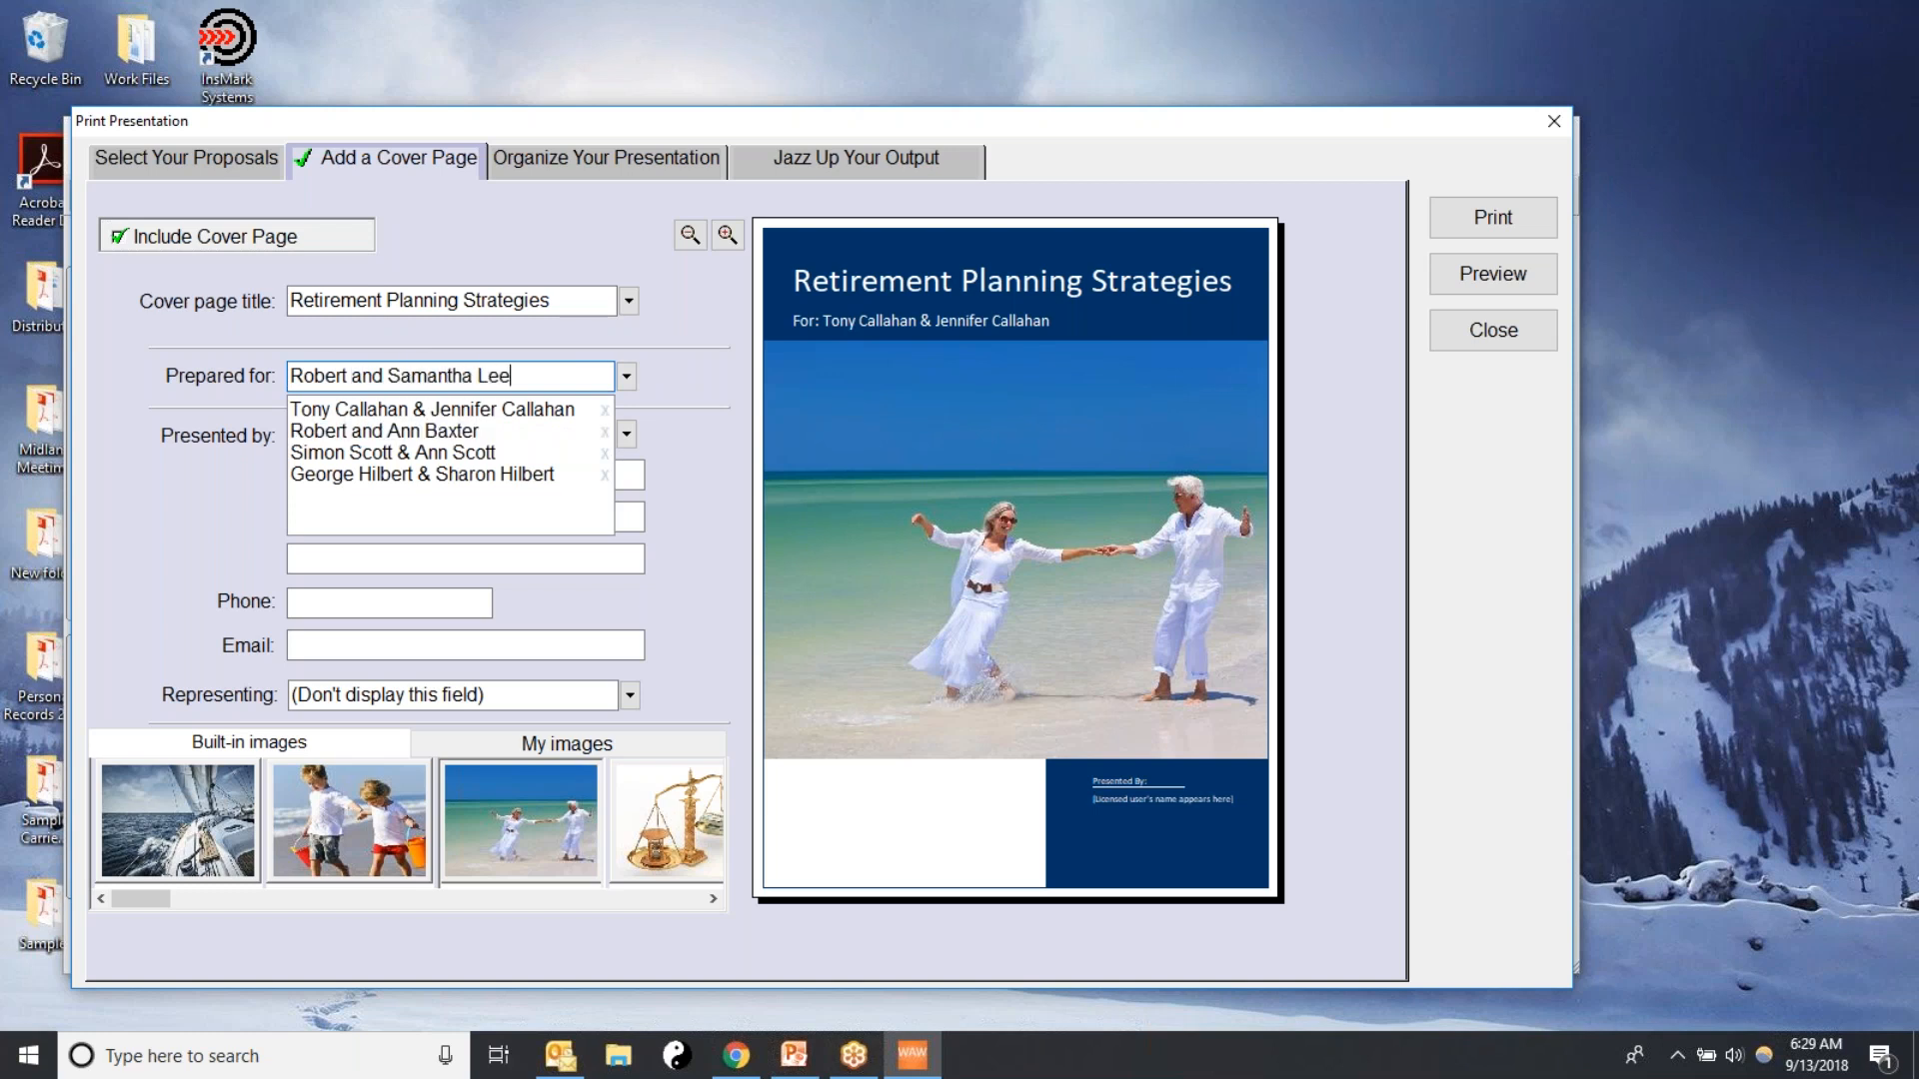
key(Tab)
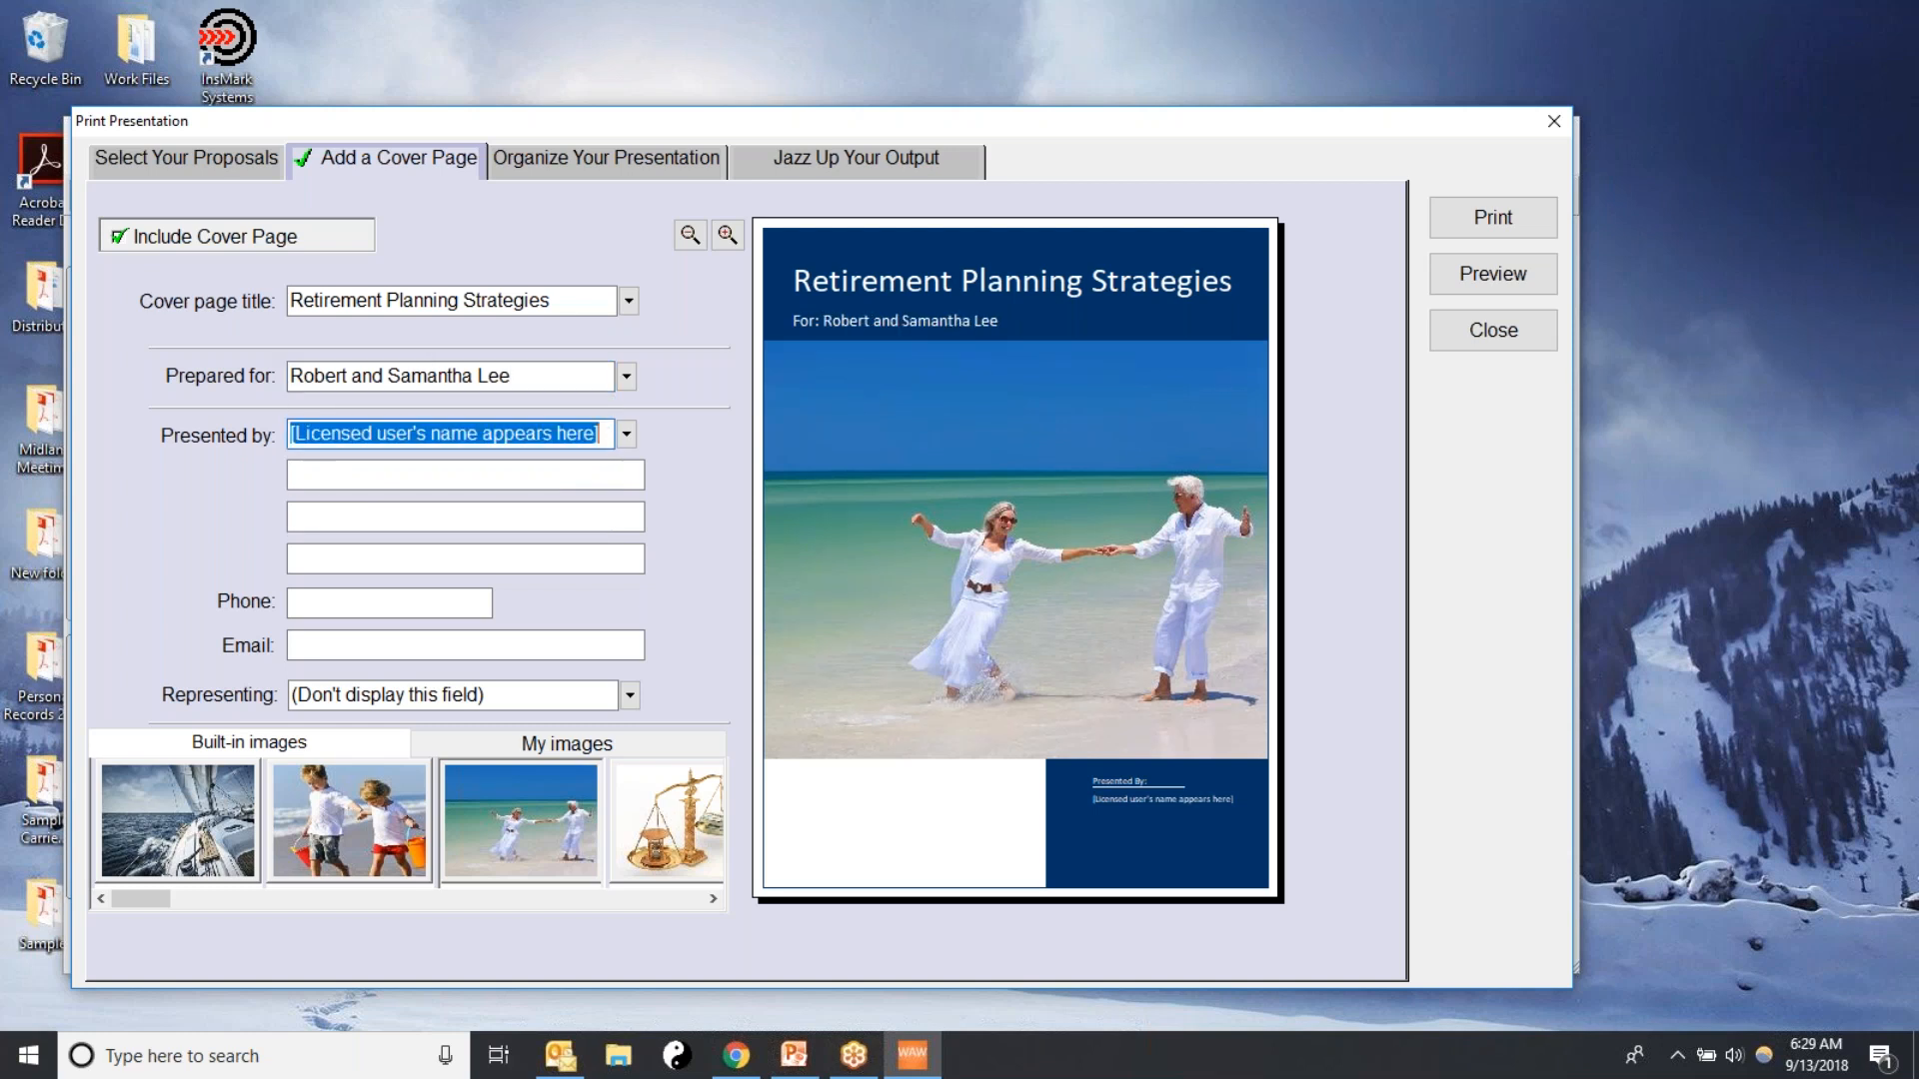
Try the palm-tree beach chairs image on the cover, restore the dancing couple image, and toggle cover page inclusion off and on
click(712, 902)
click(714, 905)
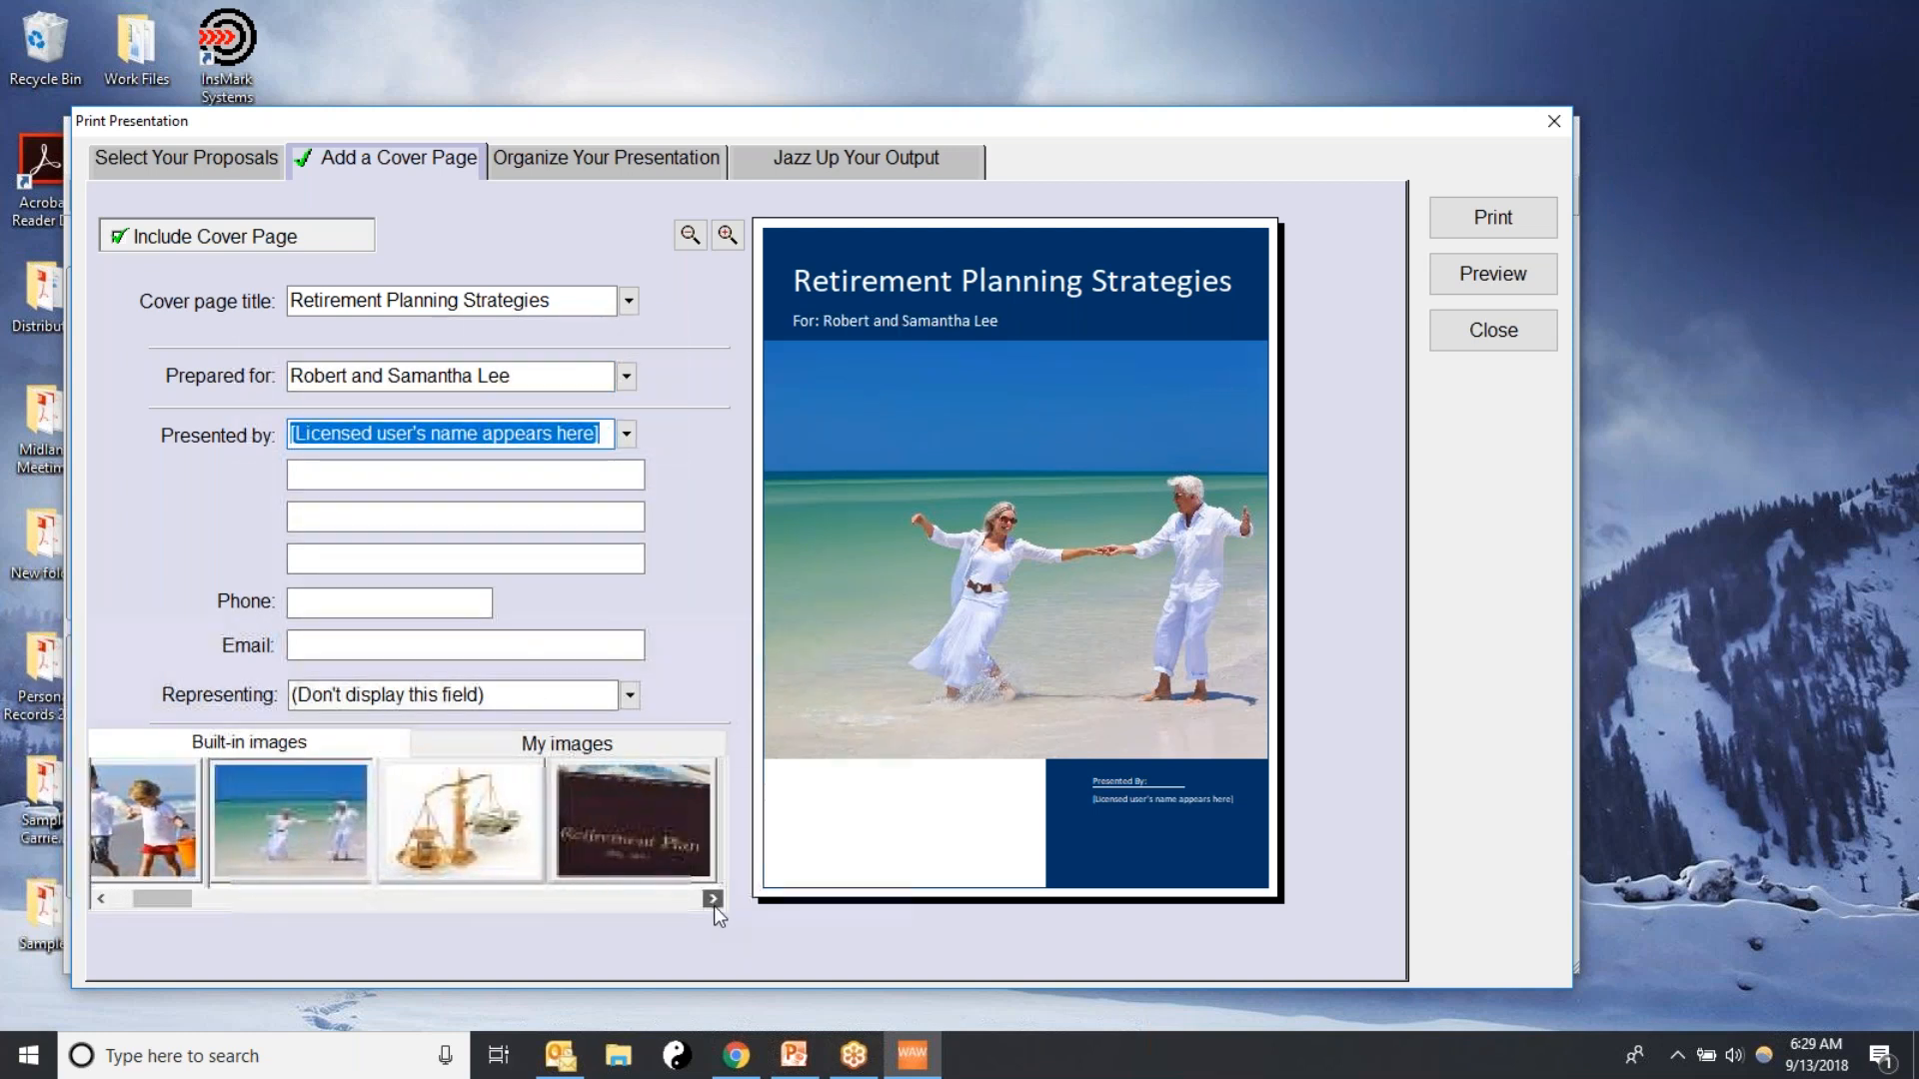
click(661, 814)
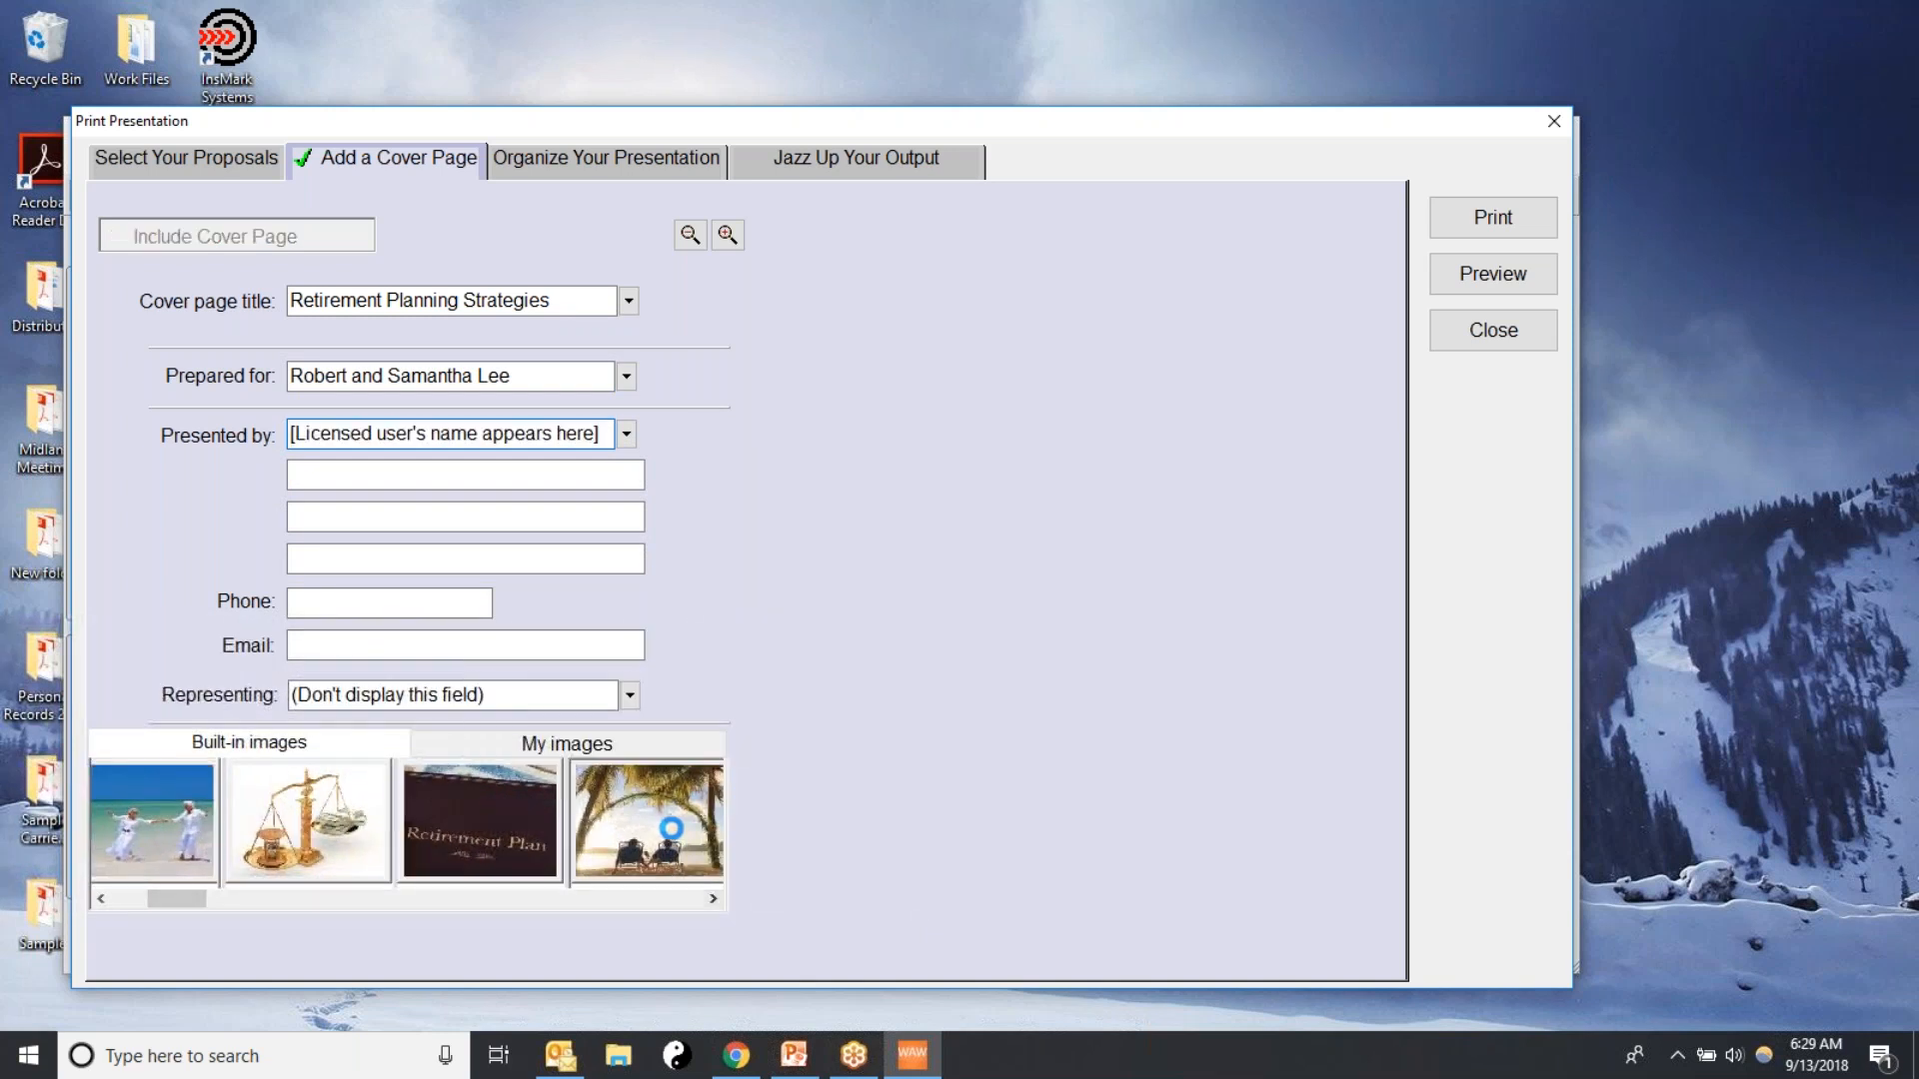
click(157, 808)
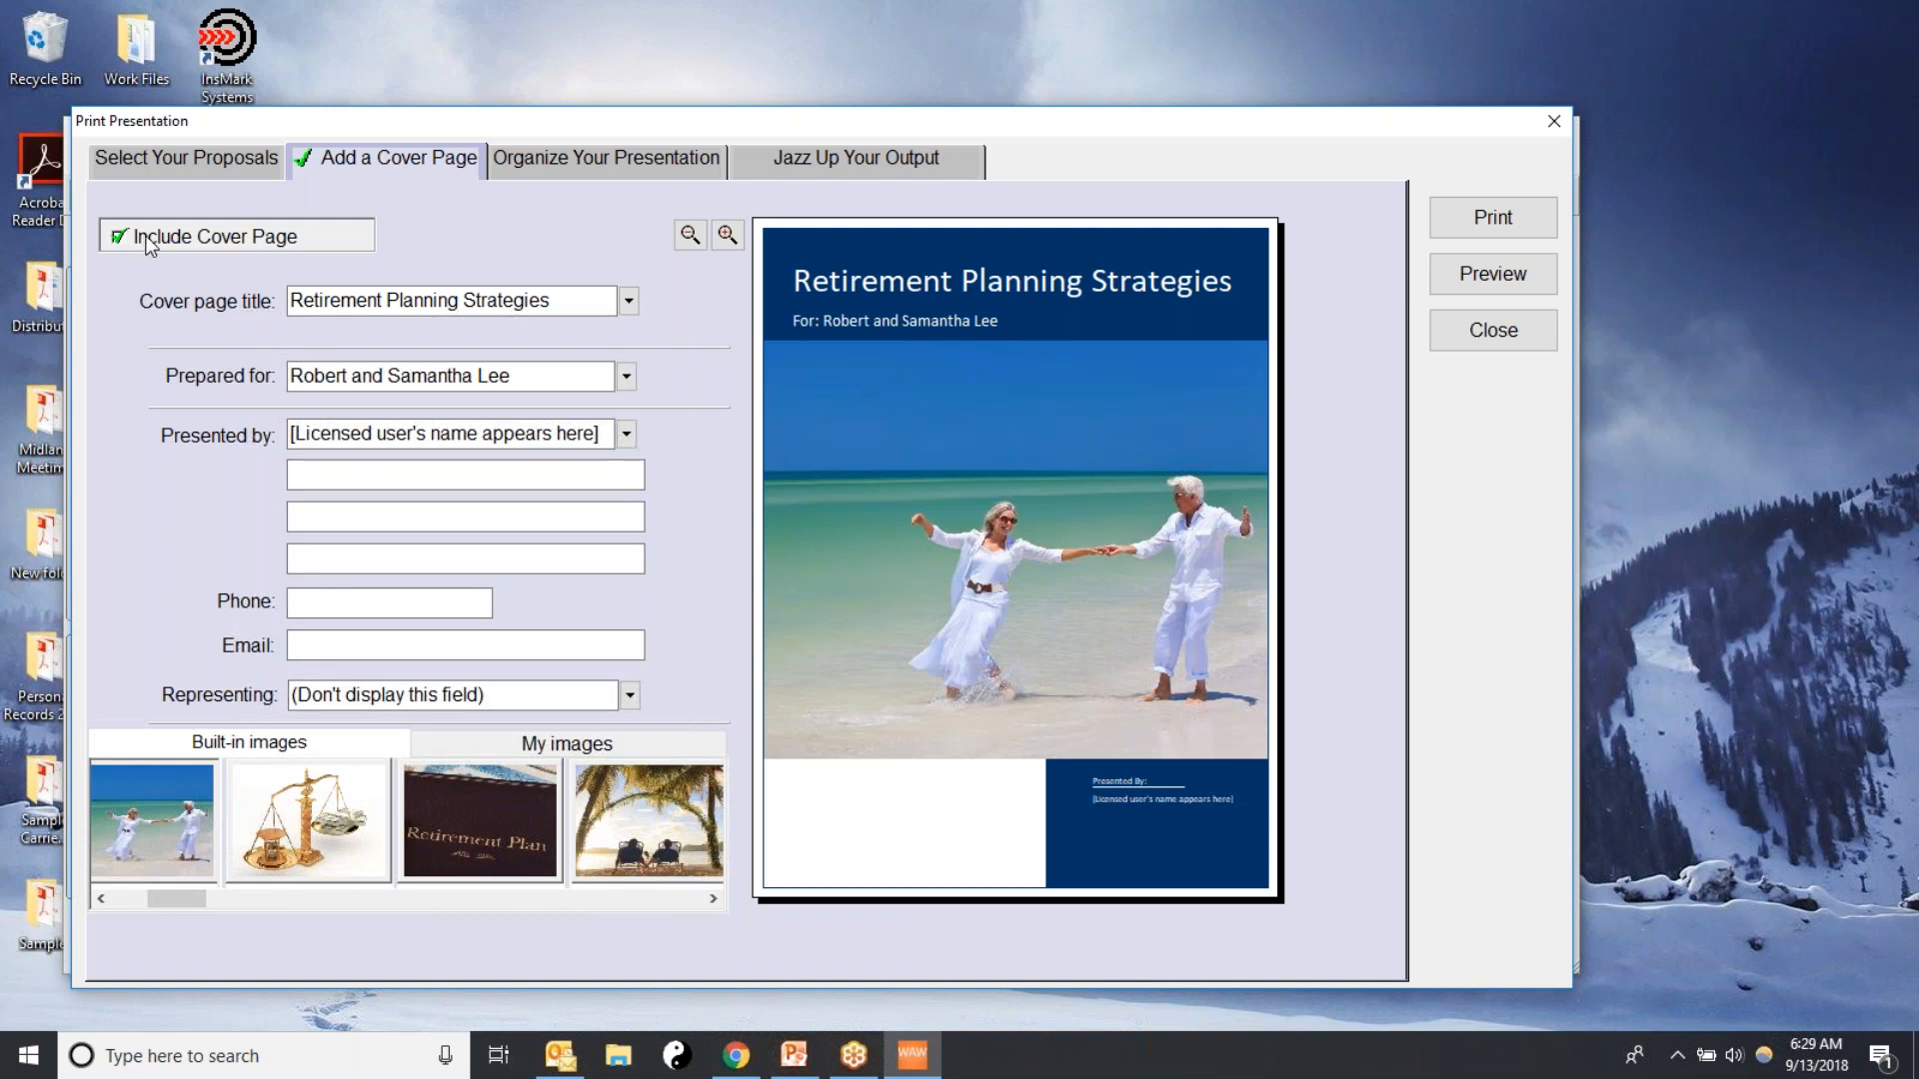
click(118, 238)
click(119, 241)
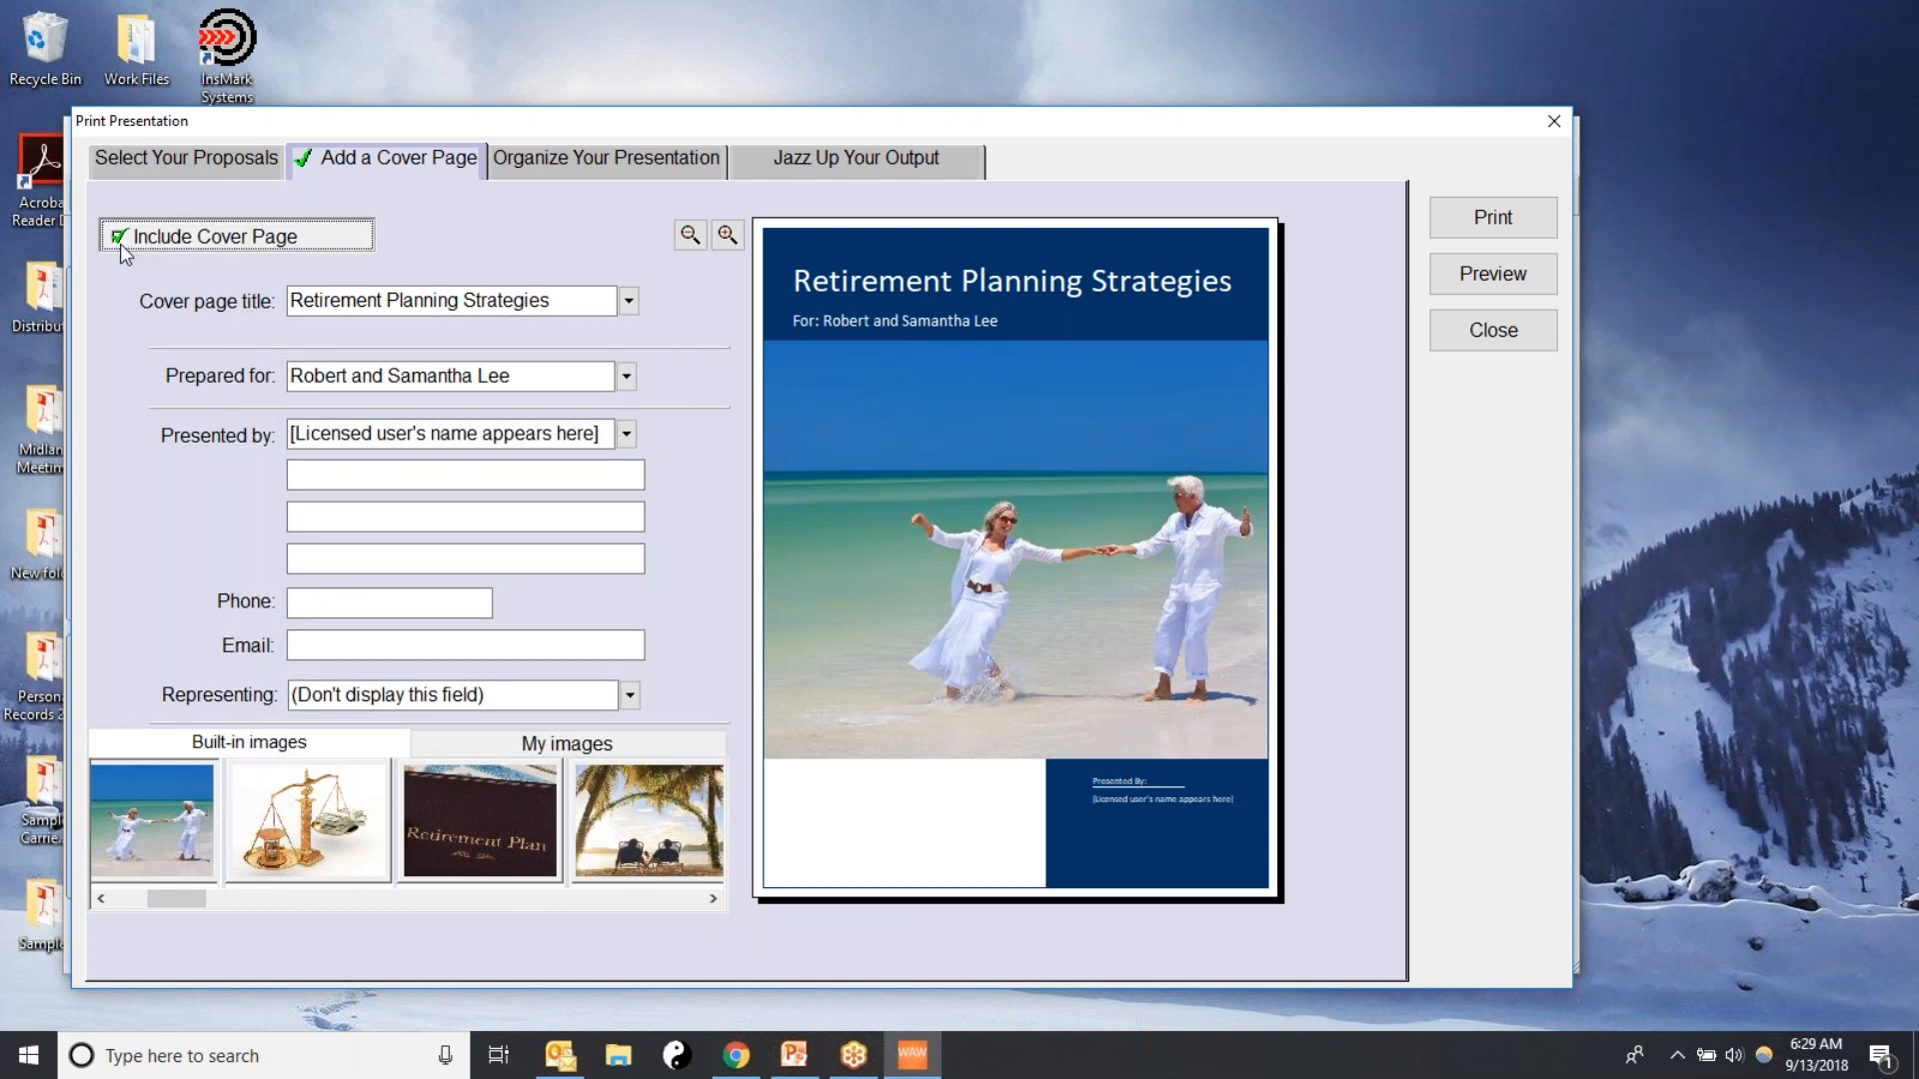
Keep the table of contents in the presentation and preview its cover and contents pages
click(592, 168)
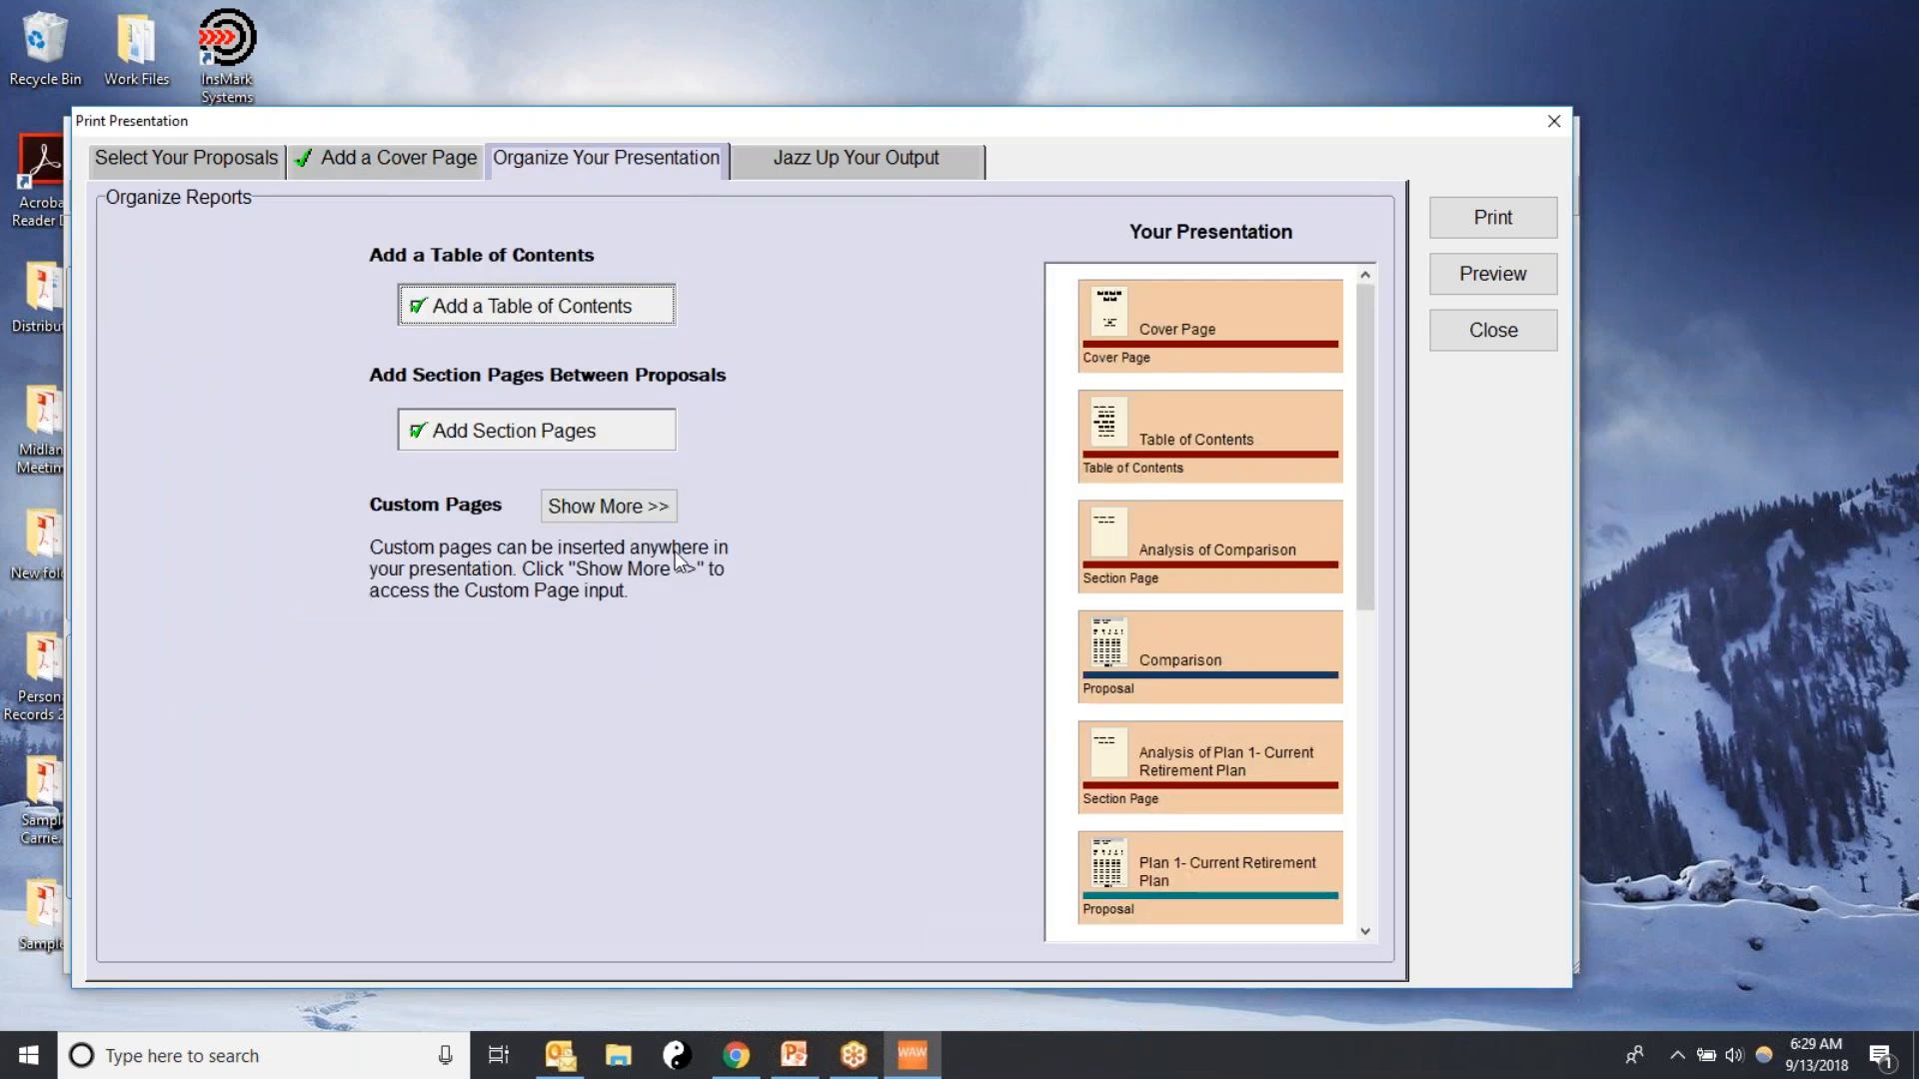
click(423, 309)
click(423, 309)
click(1501, 279)
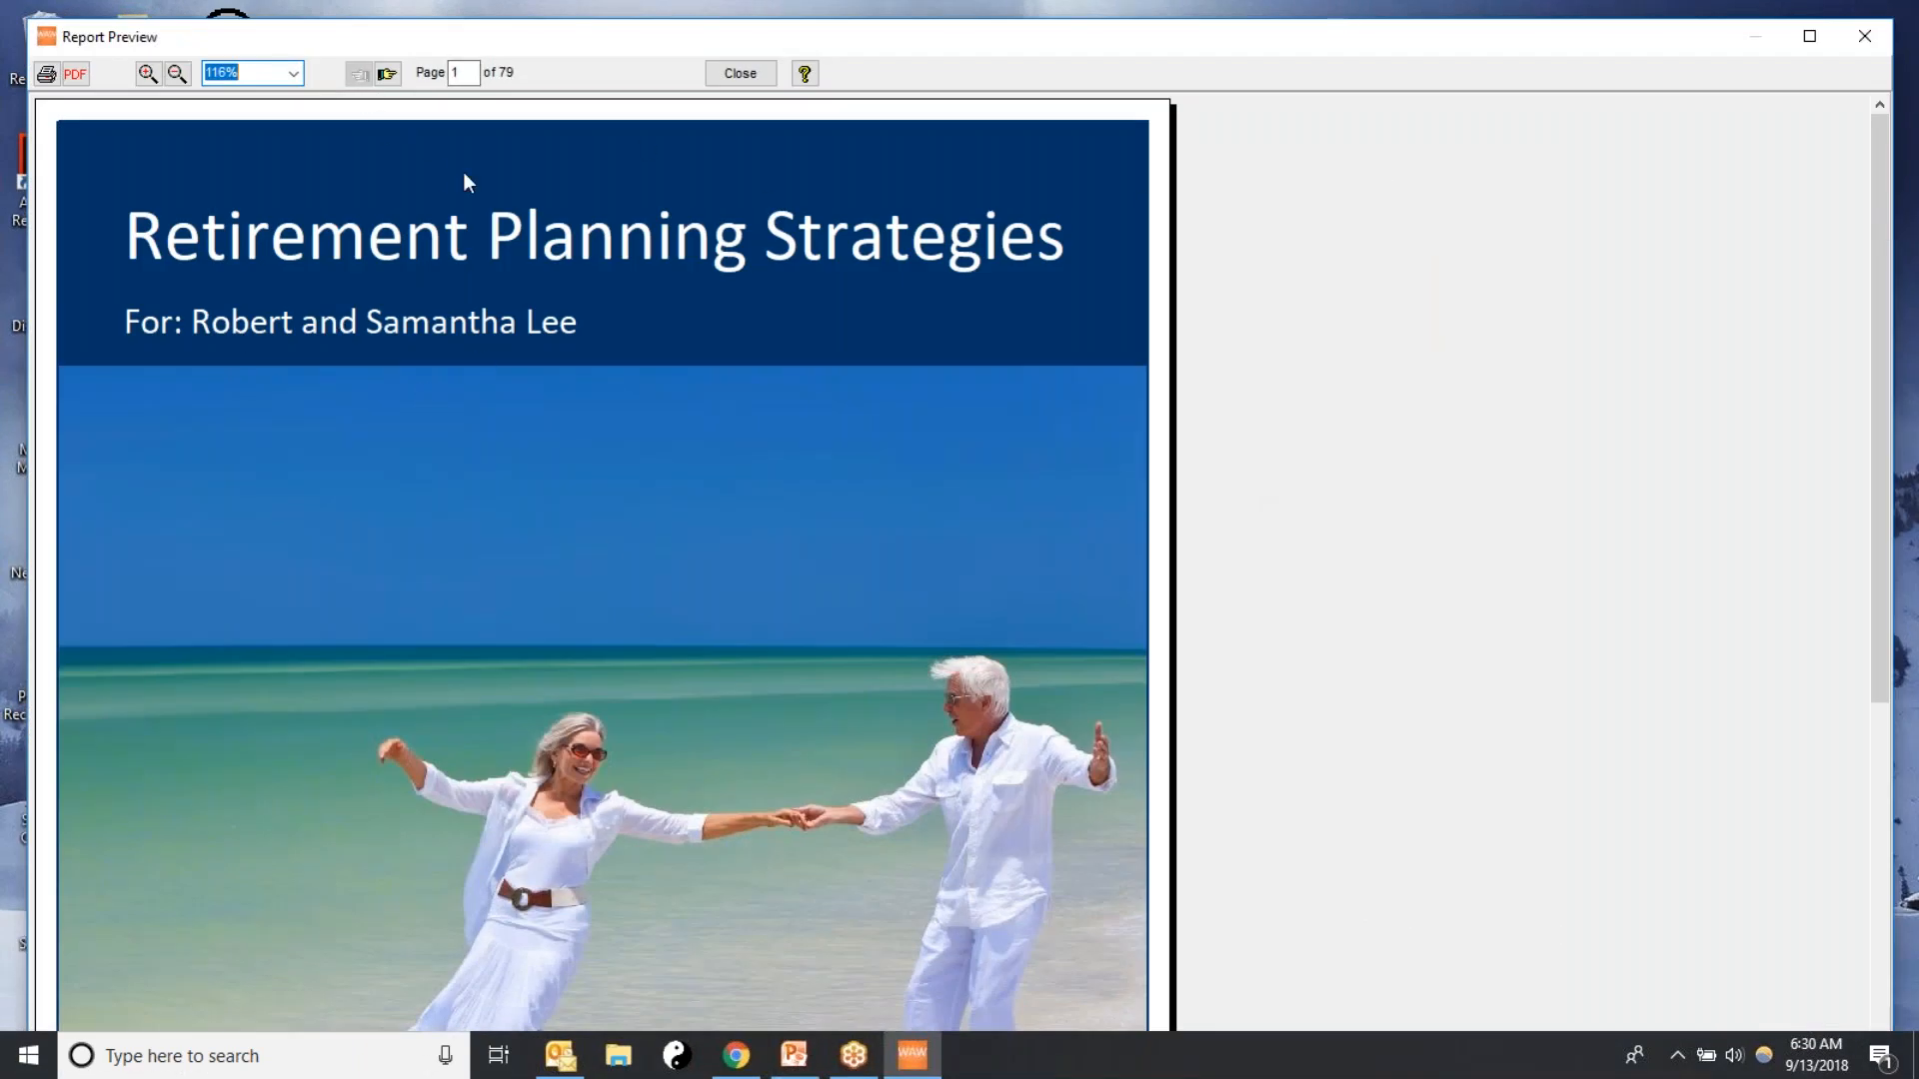
click(387, 74)
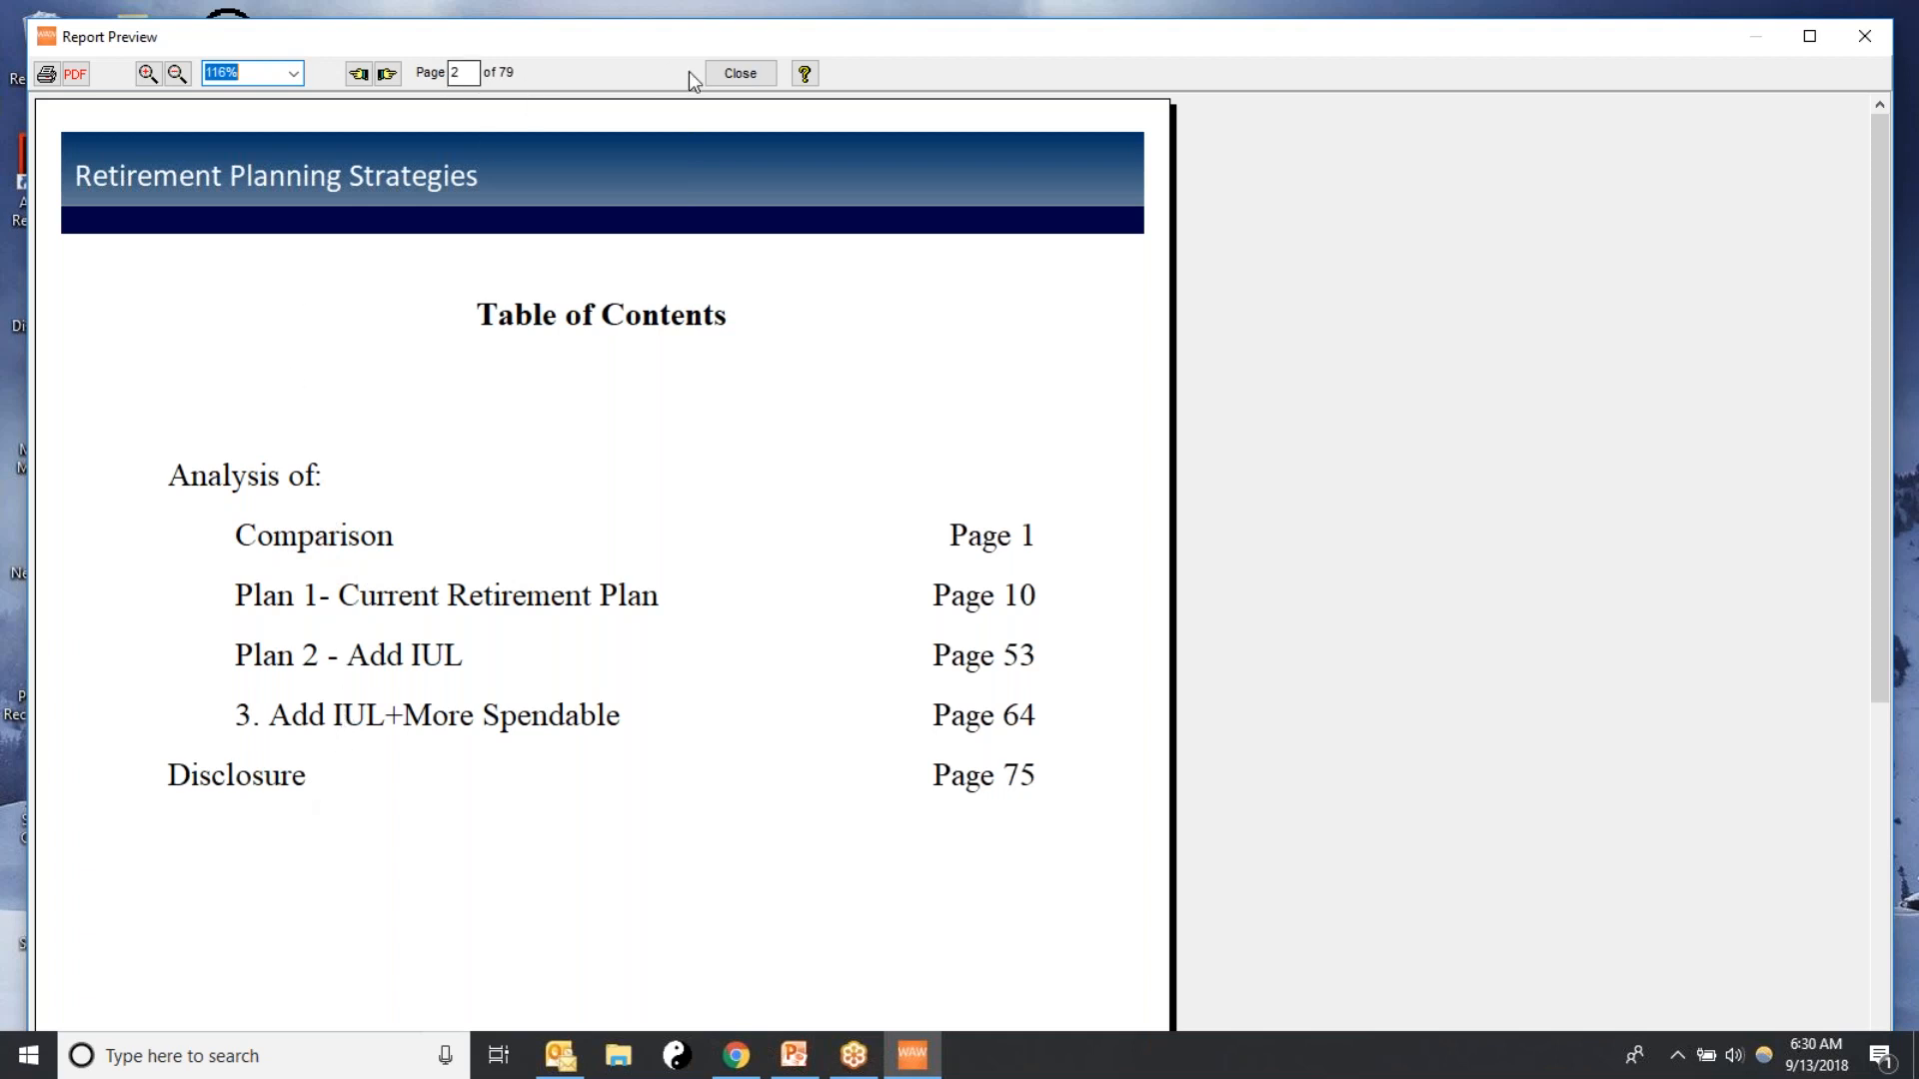
click(744, 75)
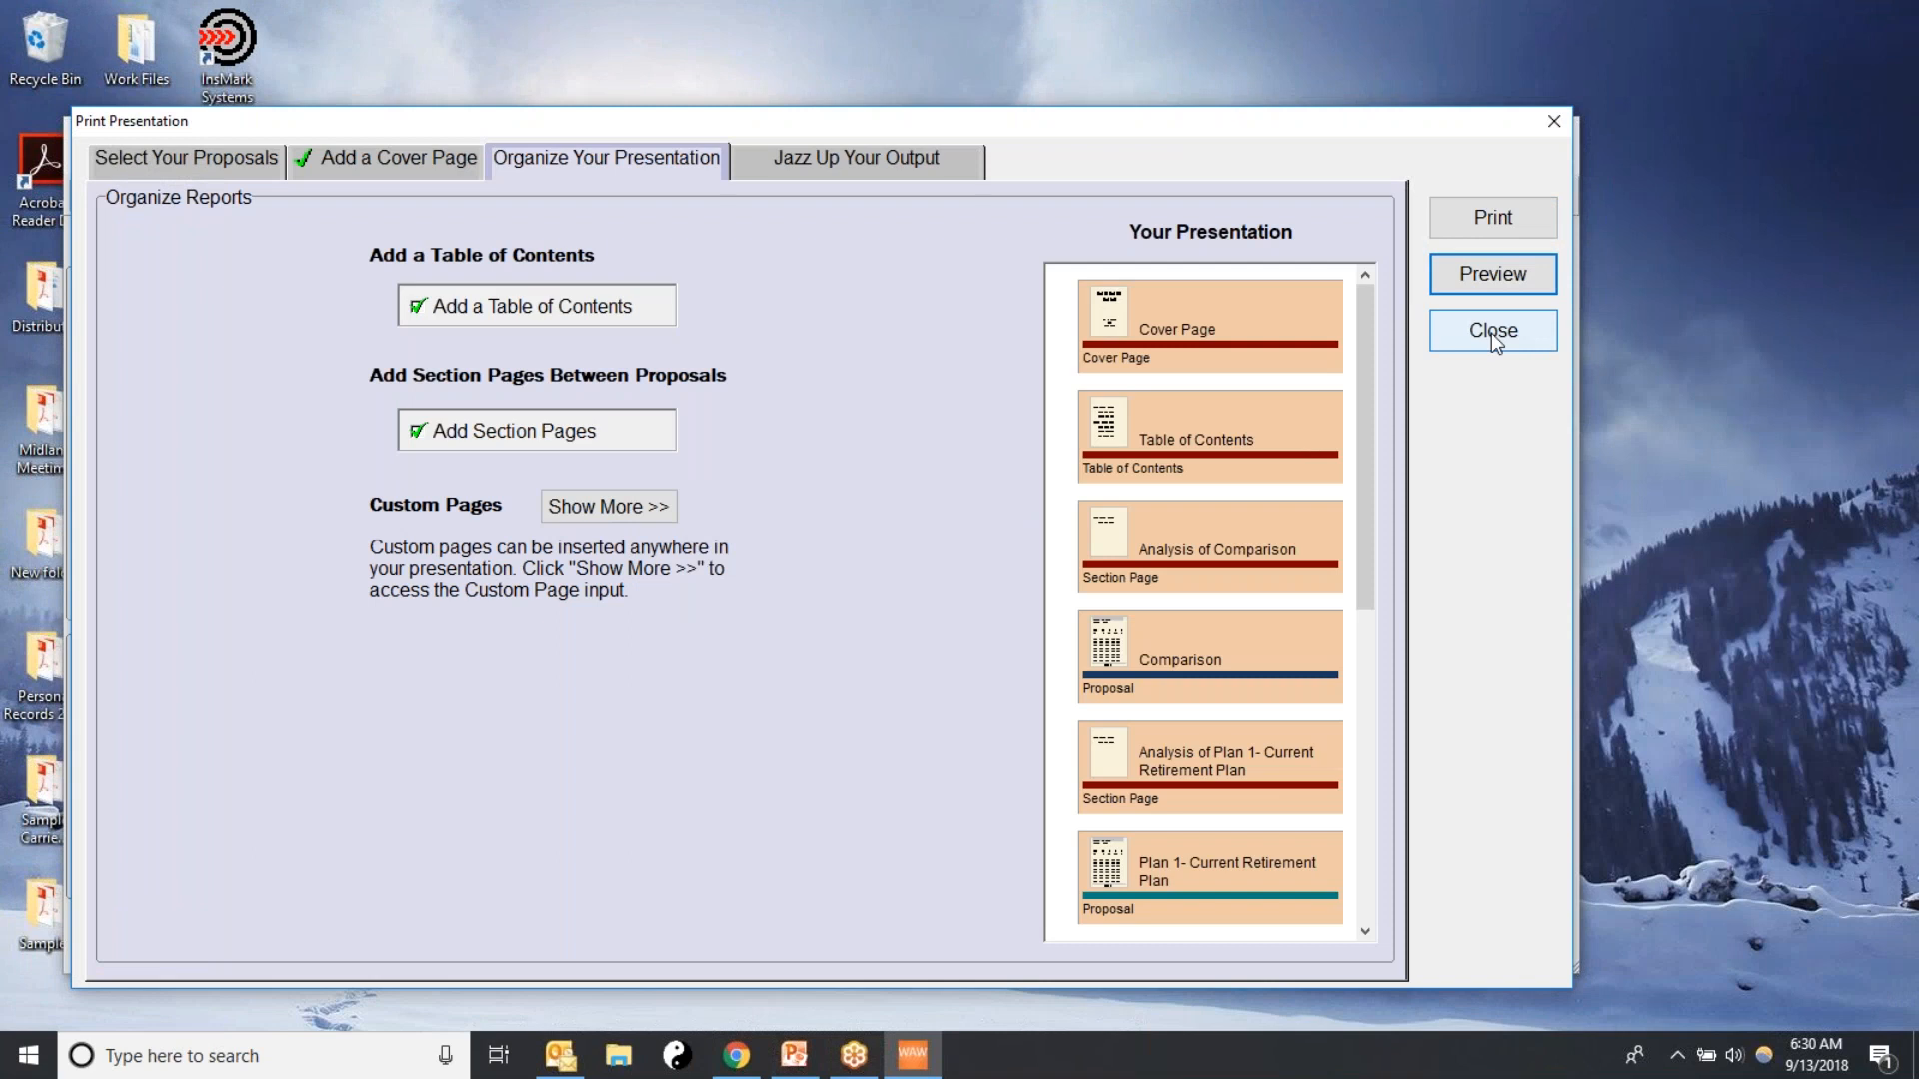
Print all pages of the presentation to a PDF file on the Desktop, named with the clients' surname followed by "Reports"
click(1493, 224)
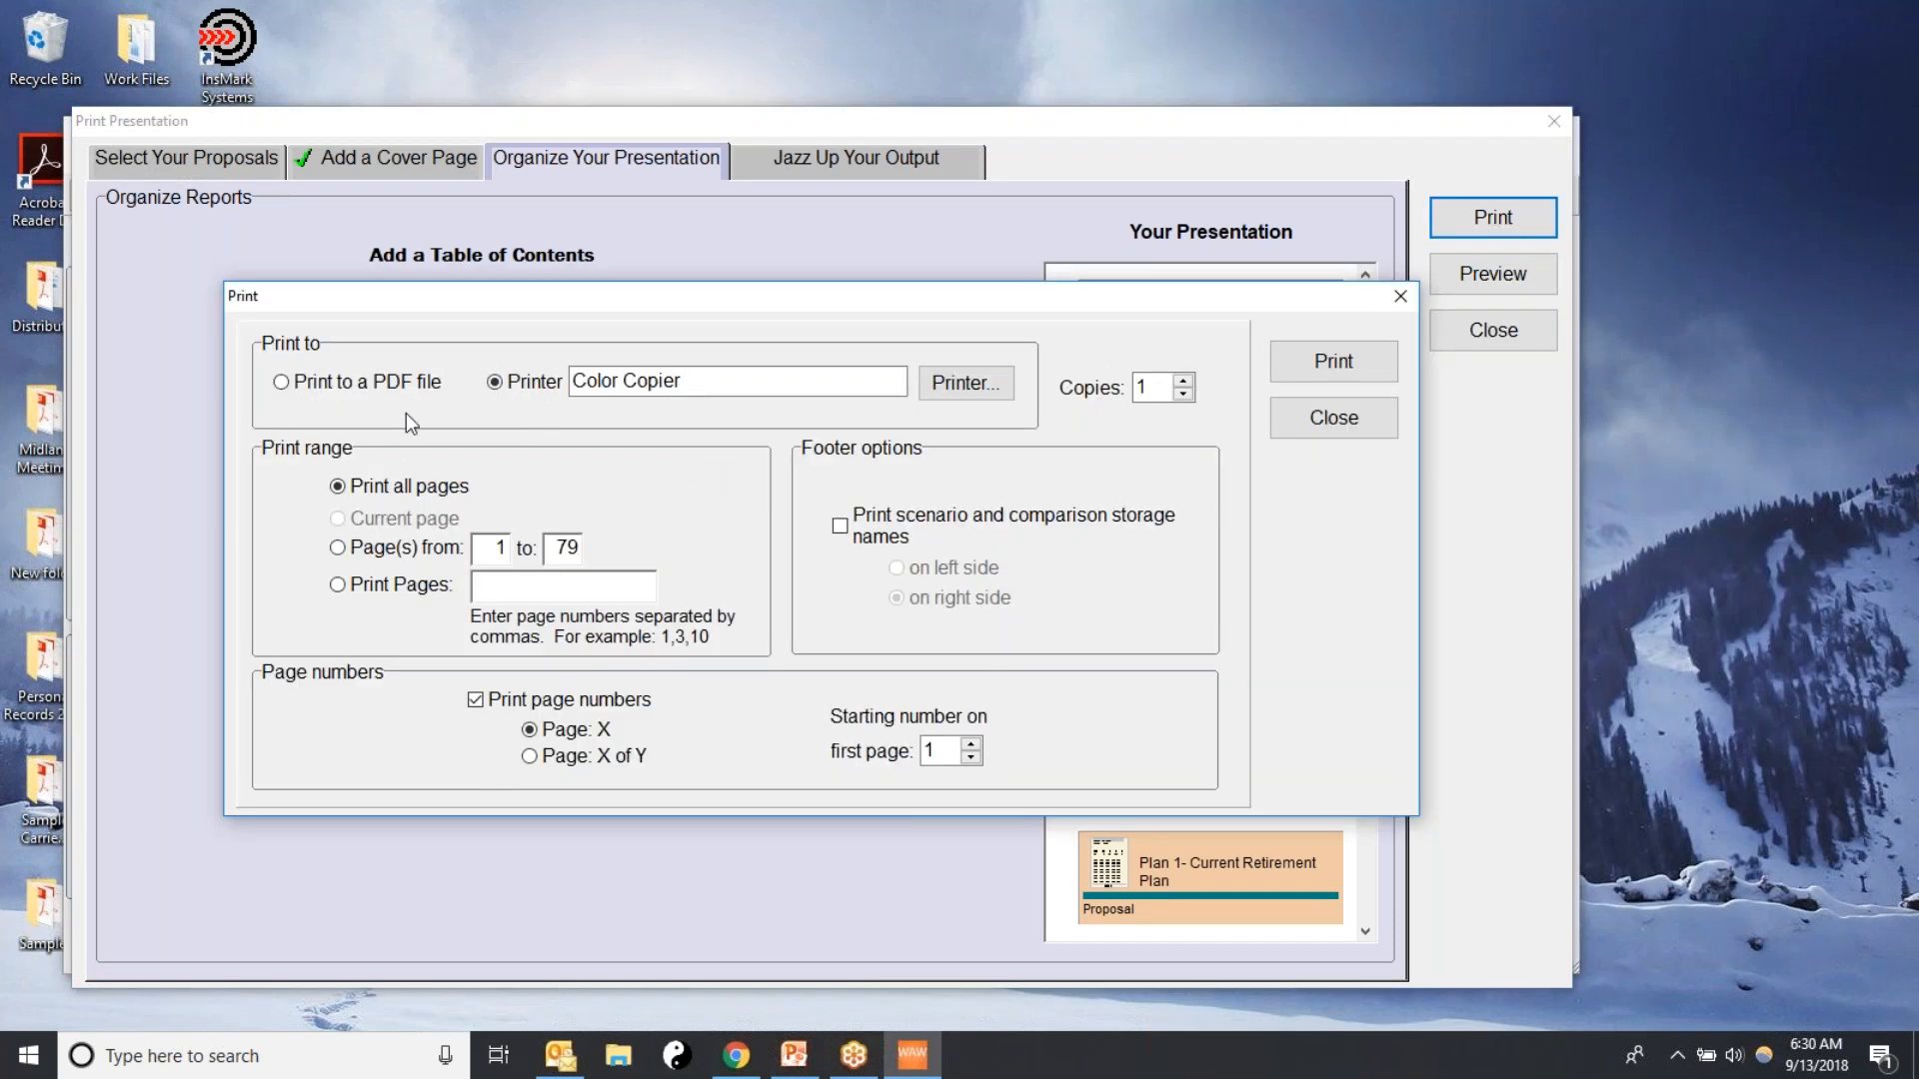
click(293, 384)
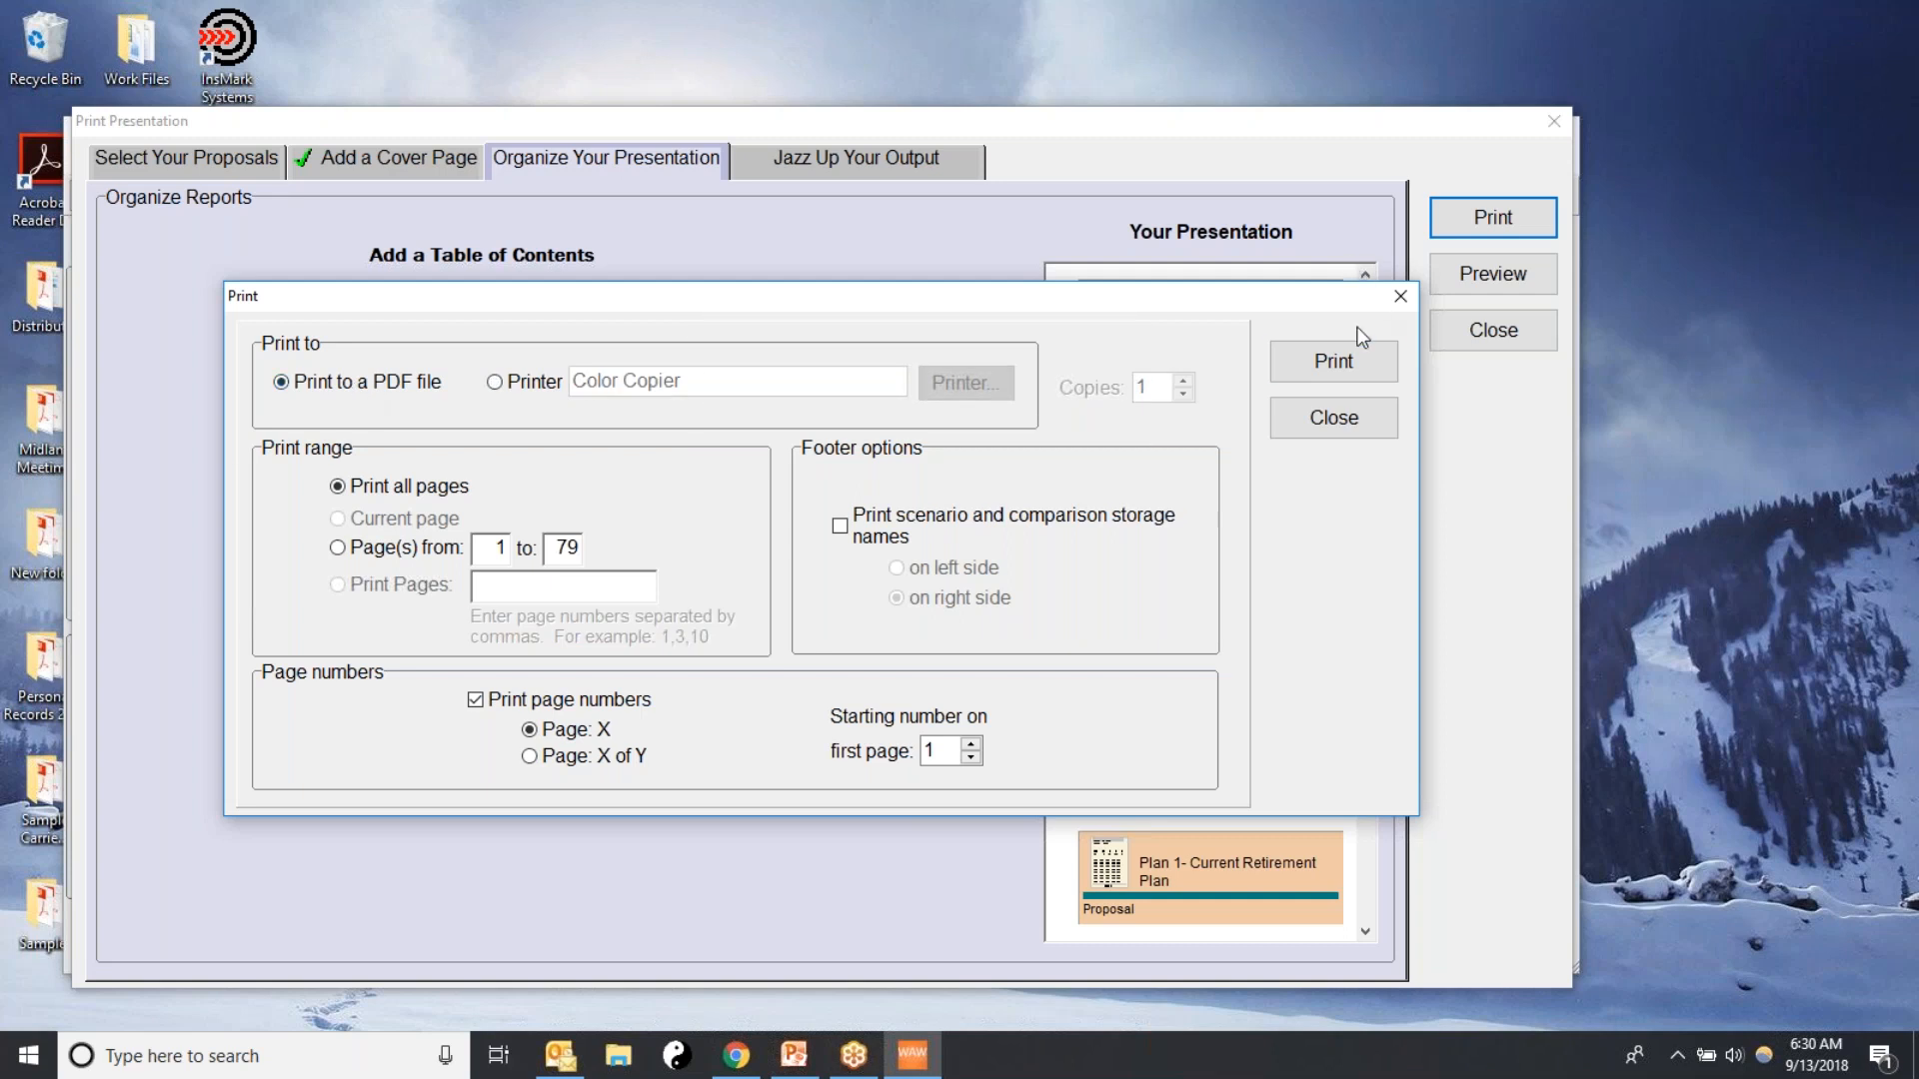
click(1334, 362)
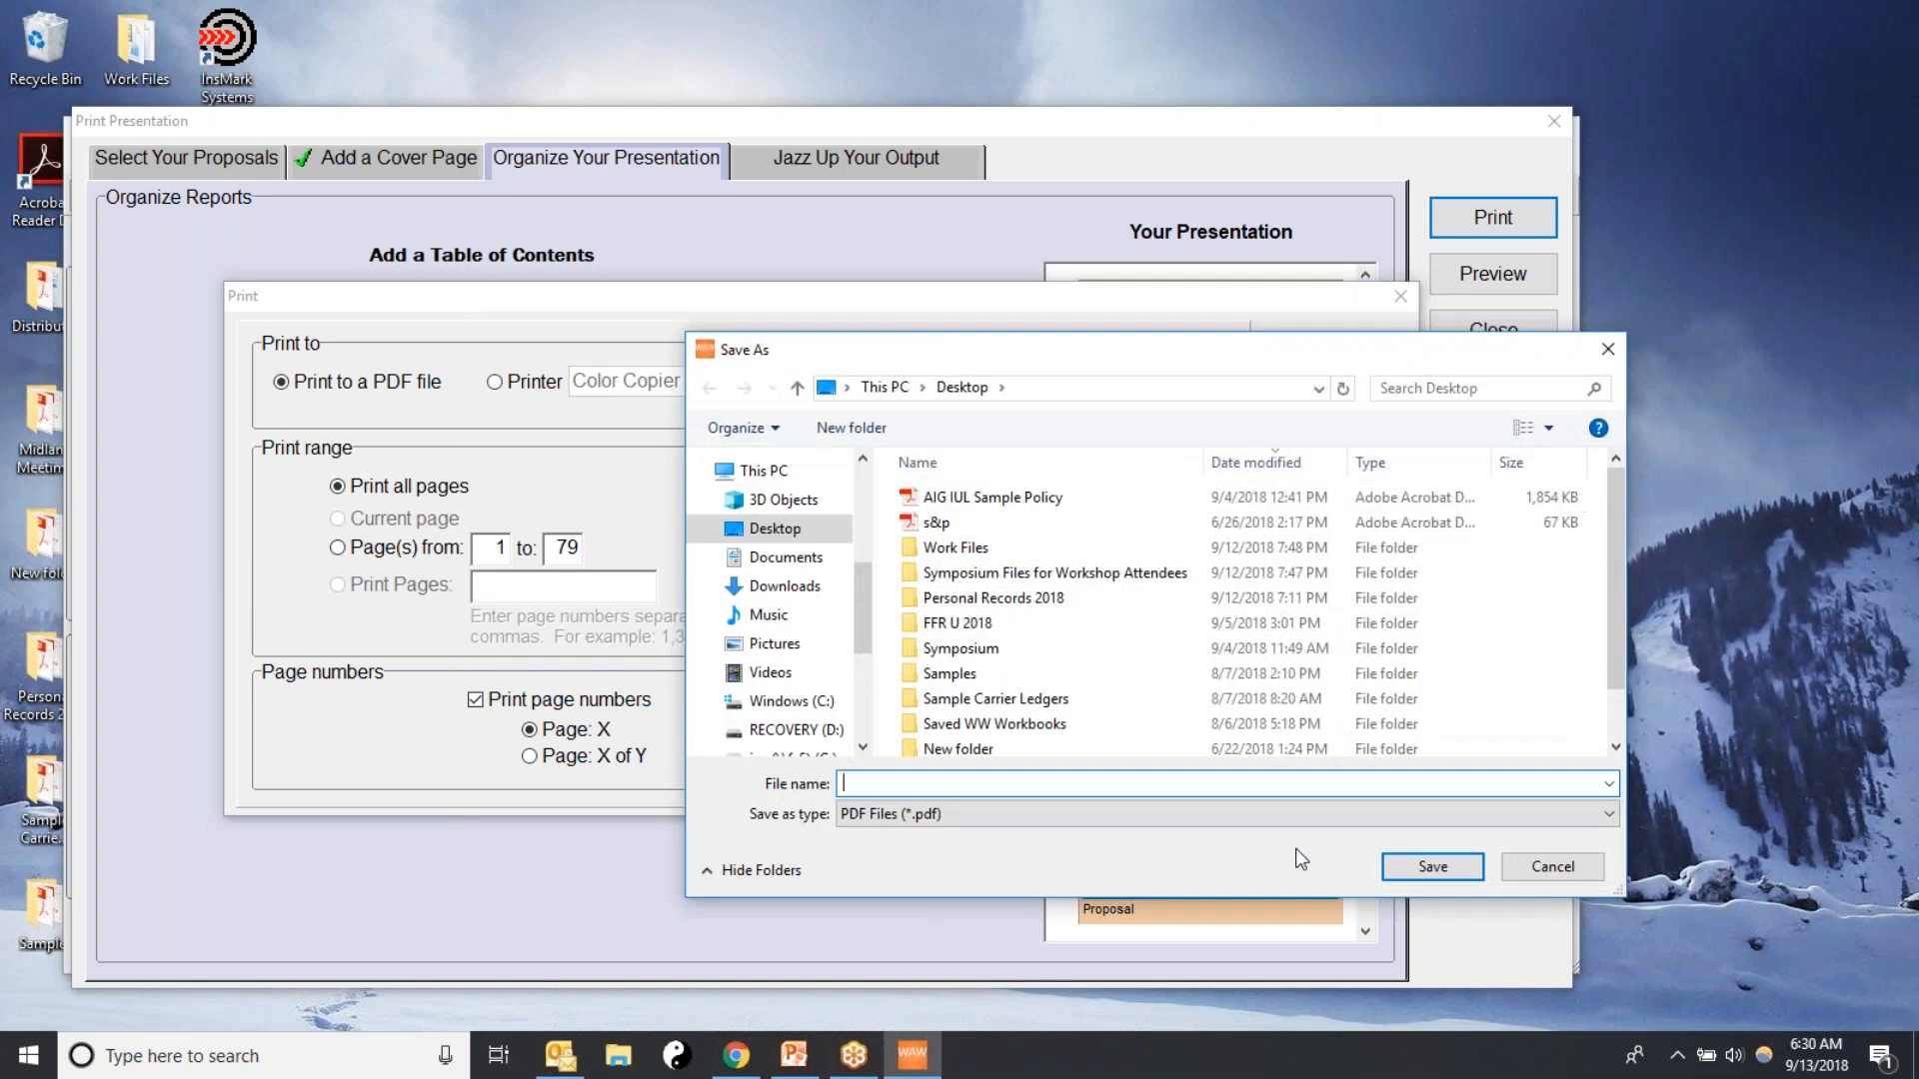
text(Lee Sample)
key(BackSpace)
key(BackSpace)
key(BackSpace)
key(BackSpace)
key(BackSpace)
key(BackSpace)
text(Reports)
click(1437, 875)
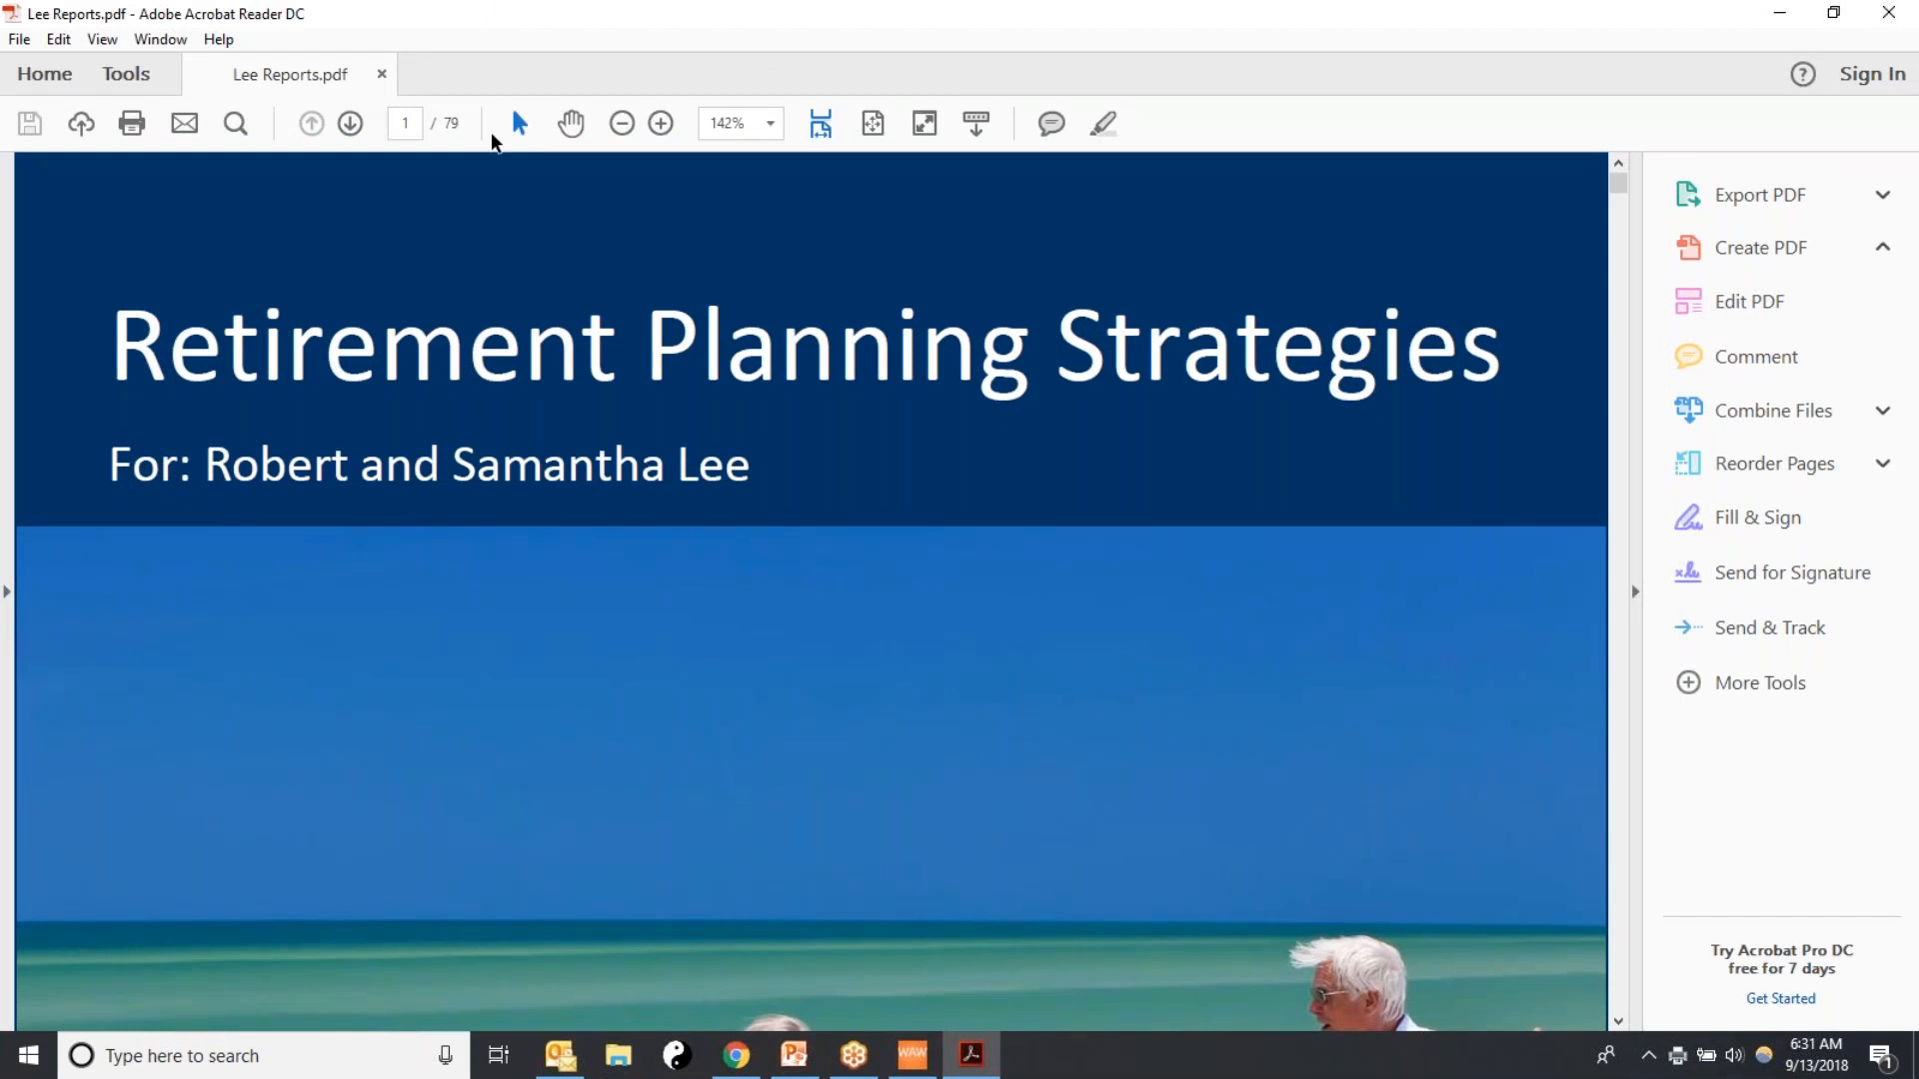
Check the cover page and table of contents in the saved PDF, and close it and the presentation setup
scroll(1438, 406, down, 4)
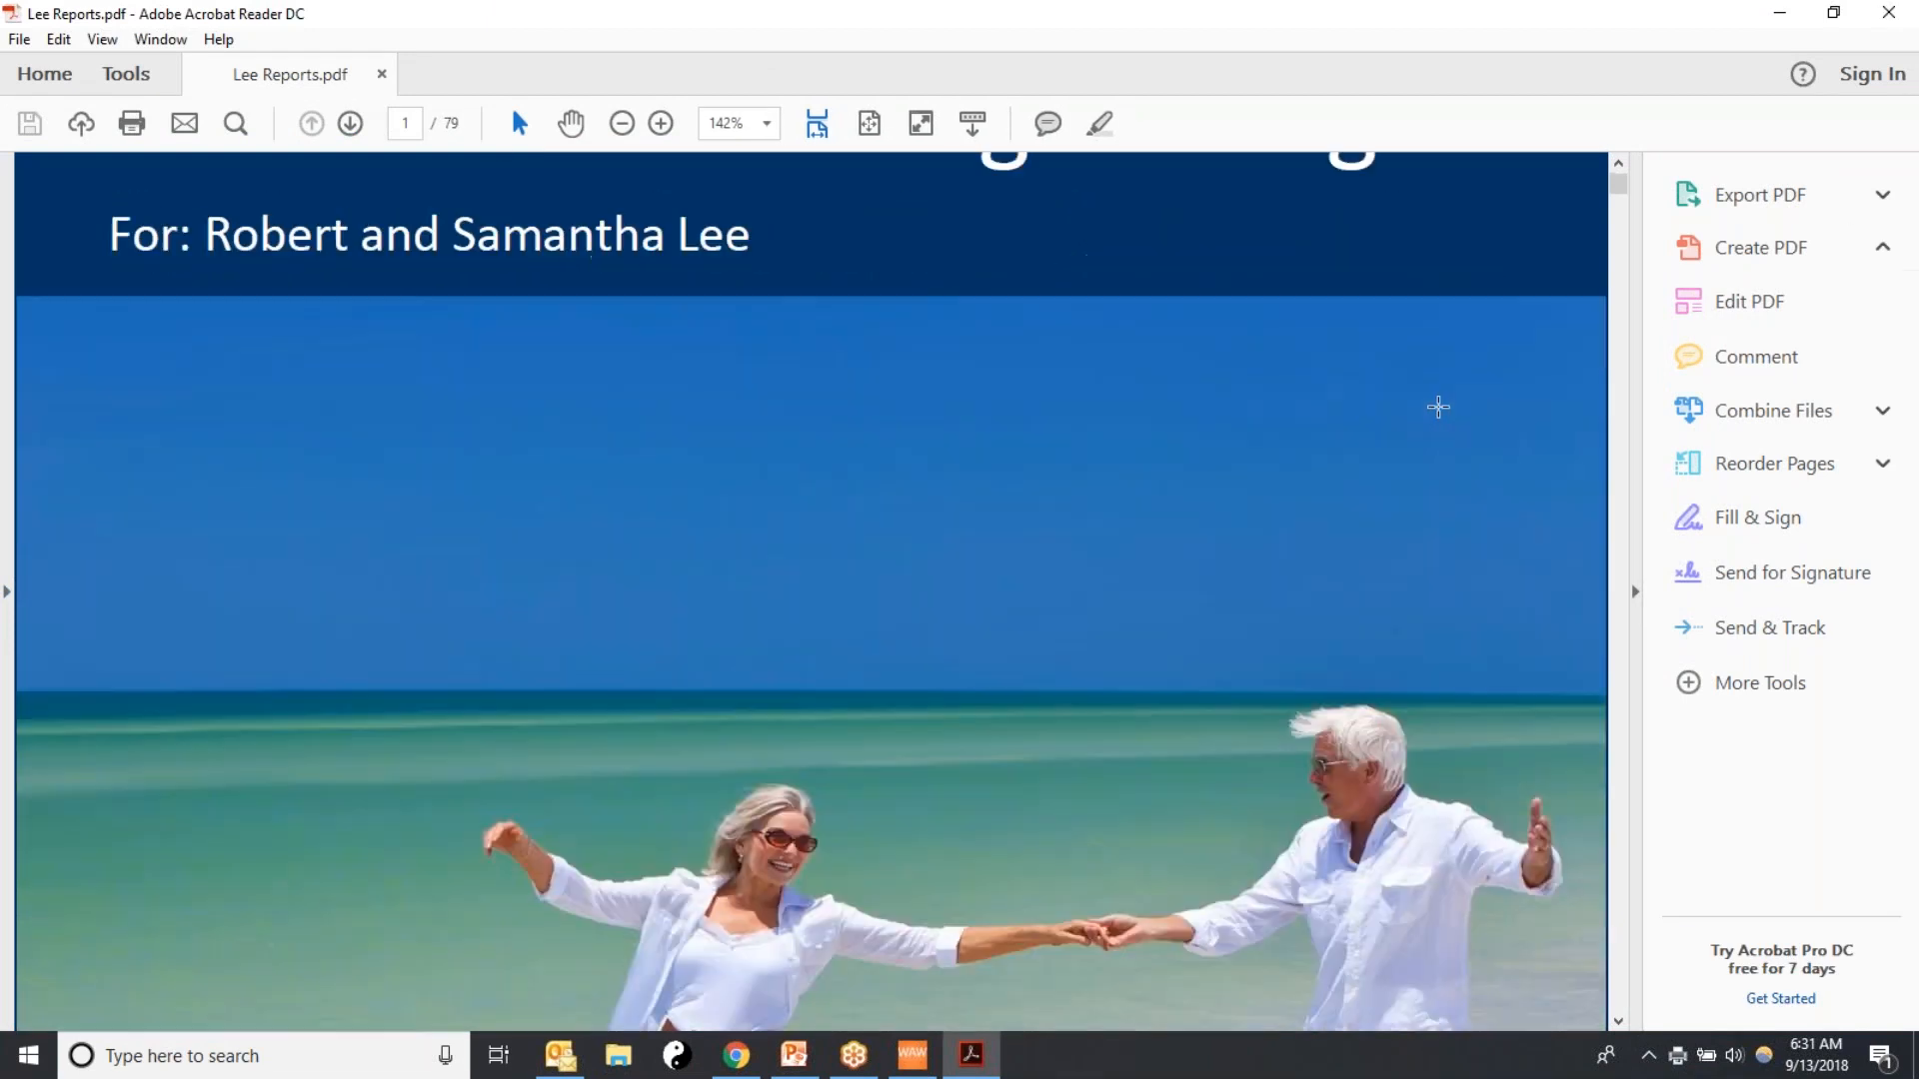
scroll(1438, 406, down, 4)
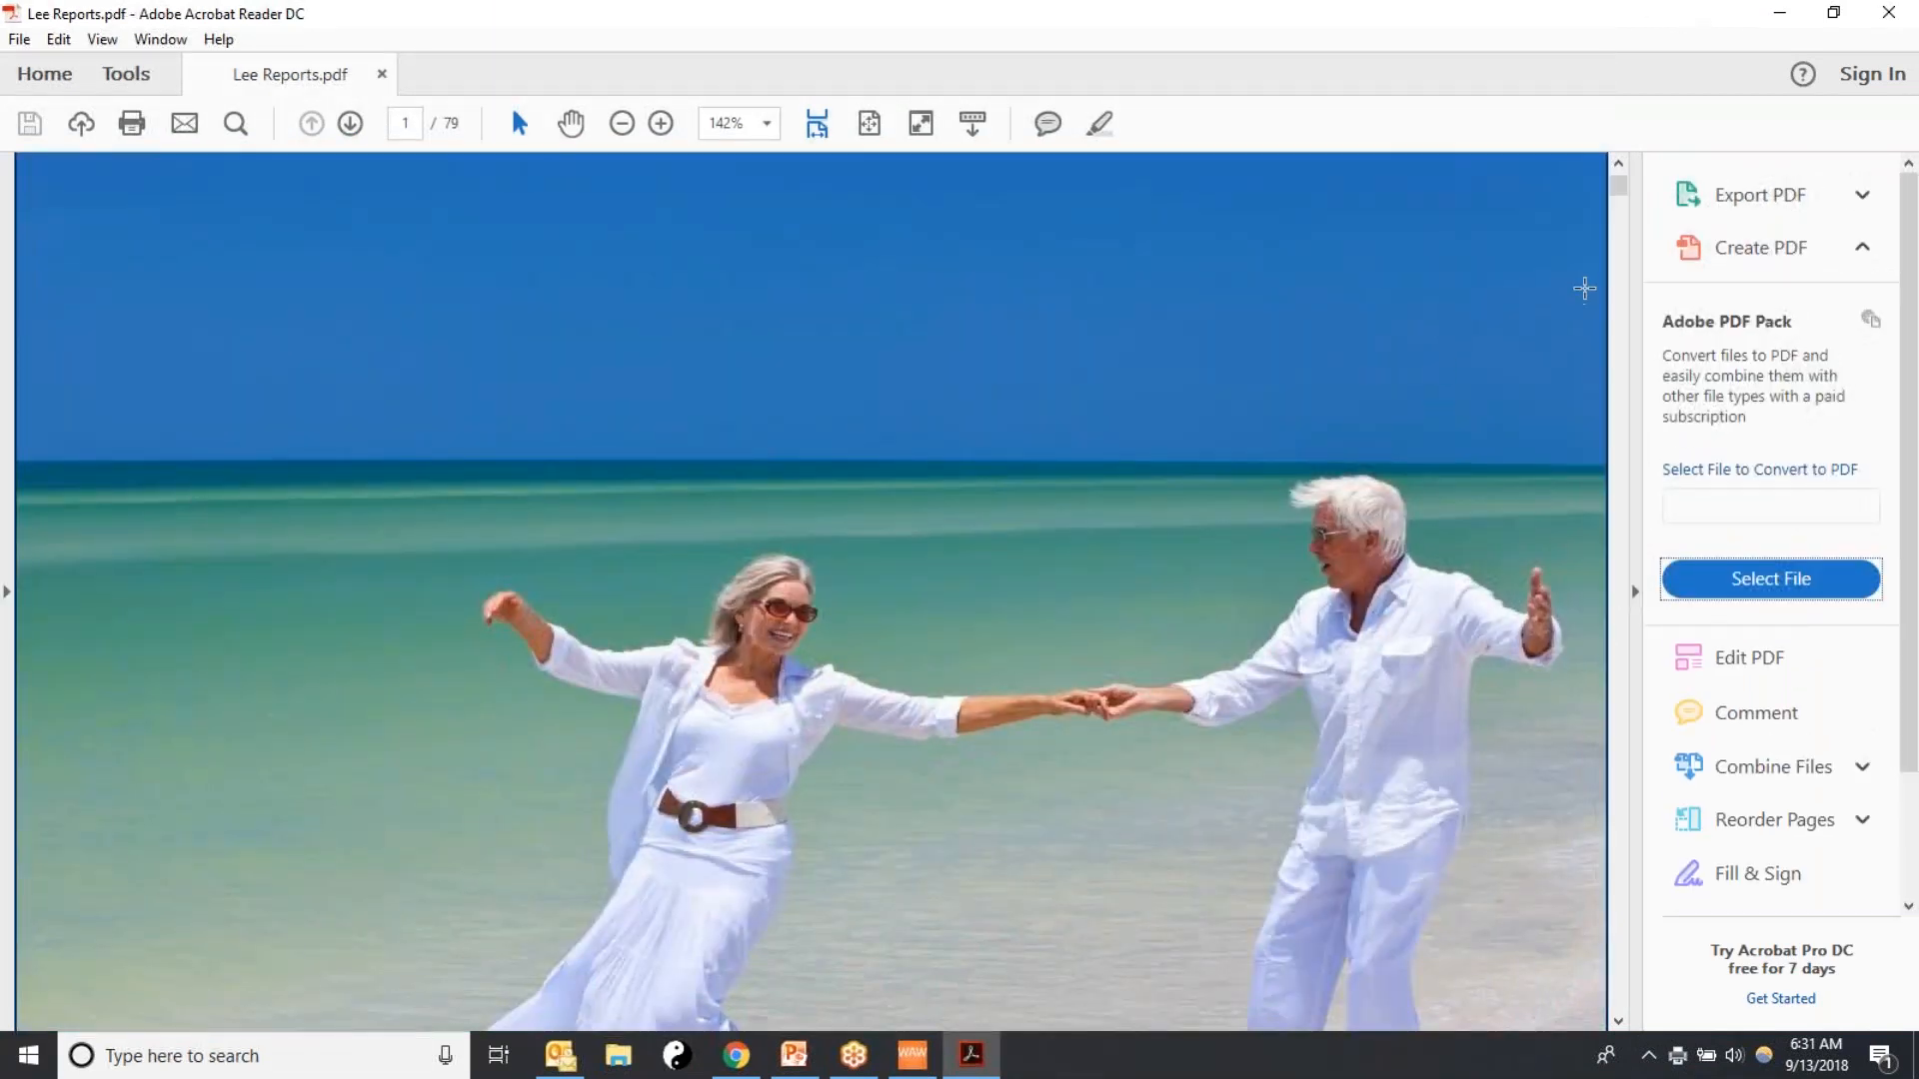
scroll(1584, 289, down, 15)
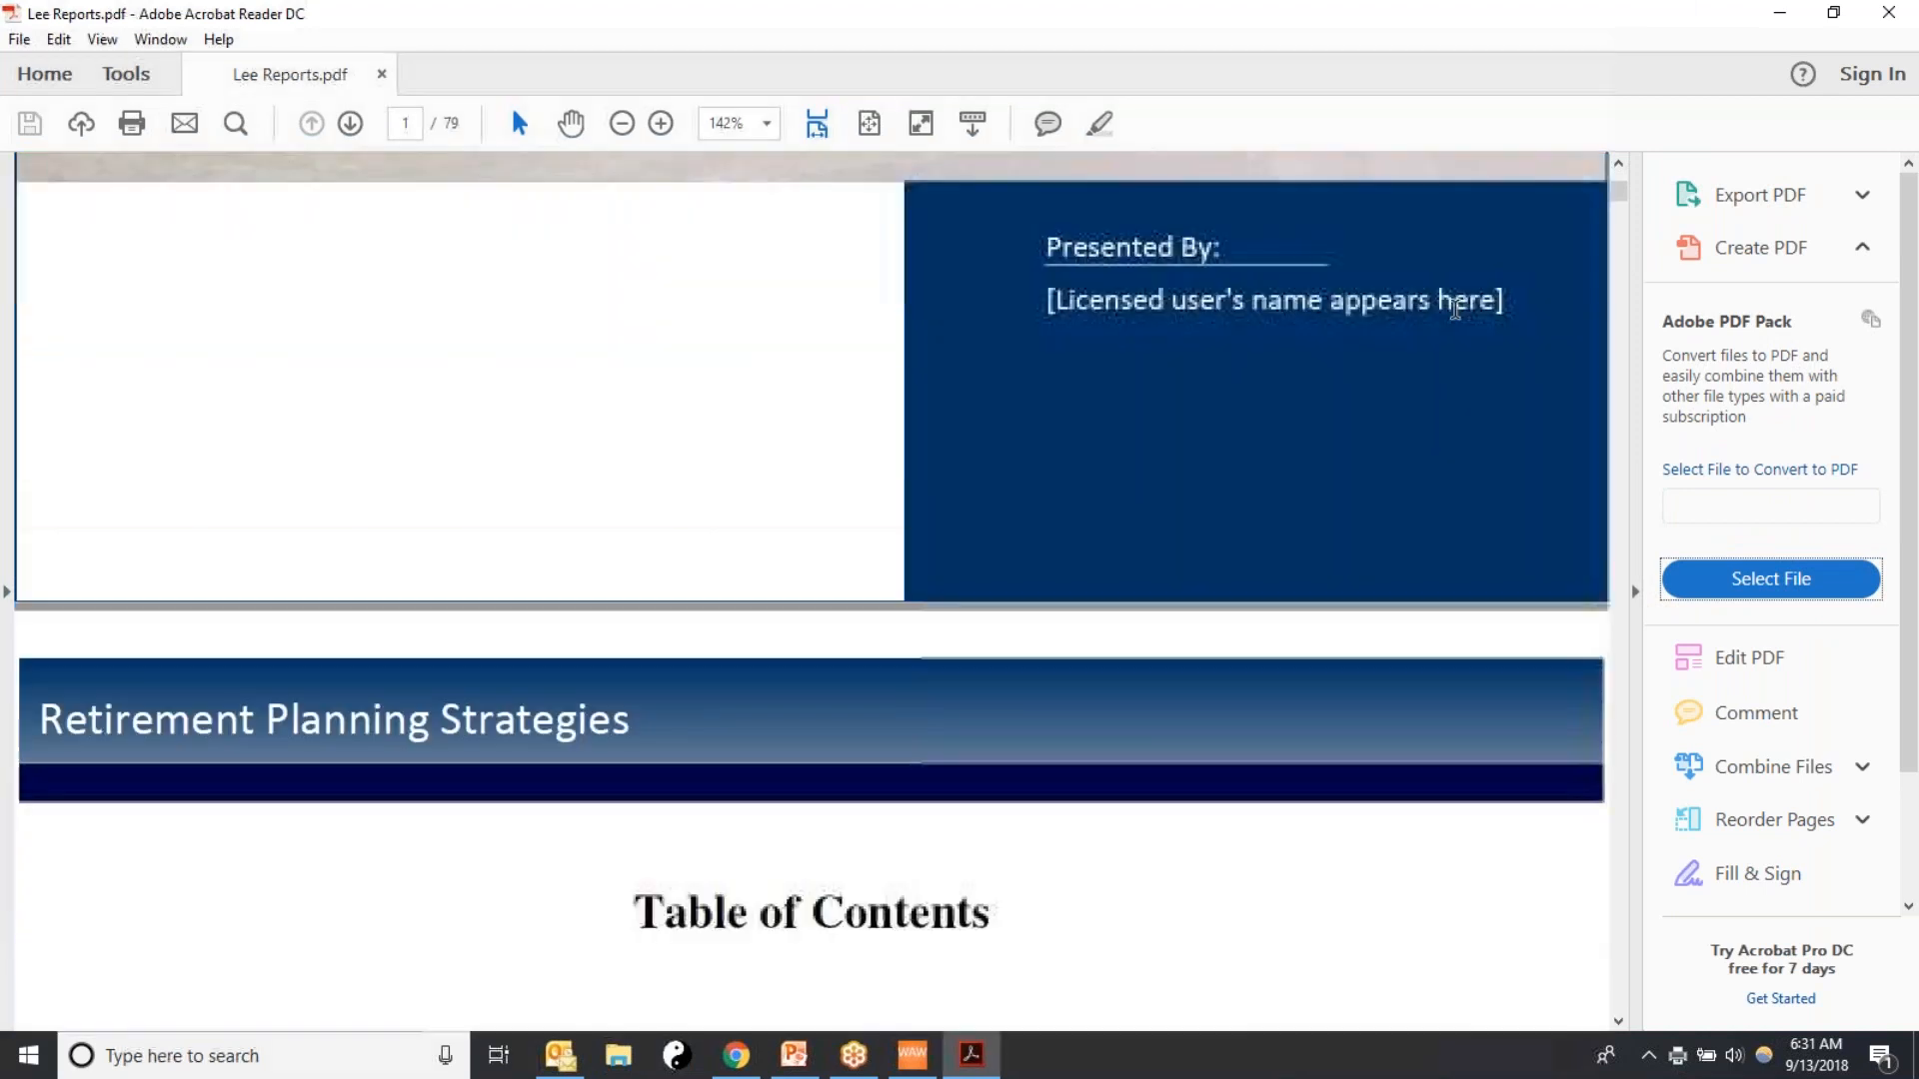
scroll(1455, 309, down, 9)
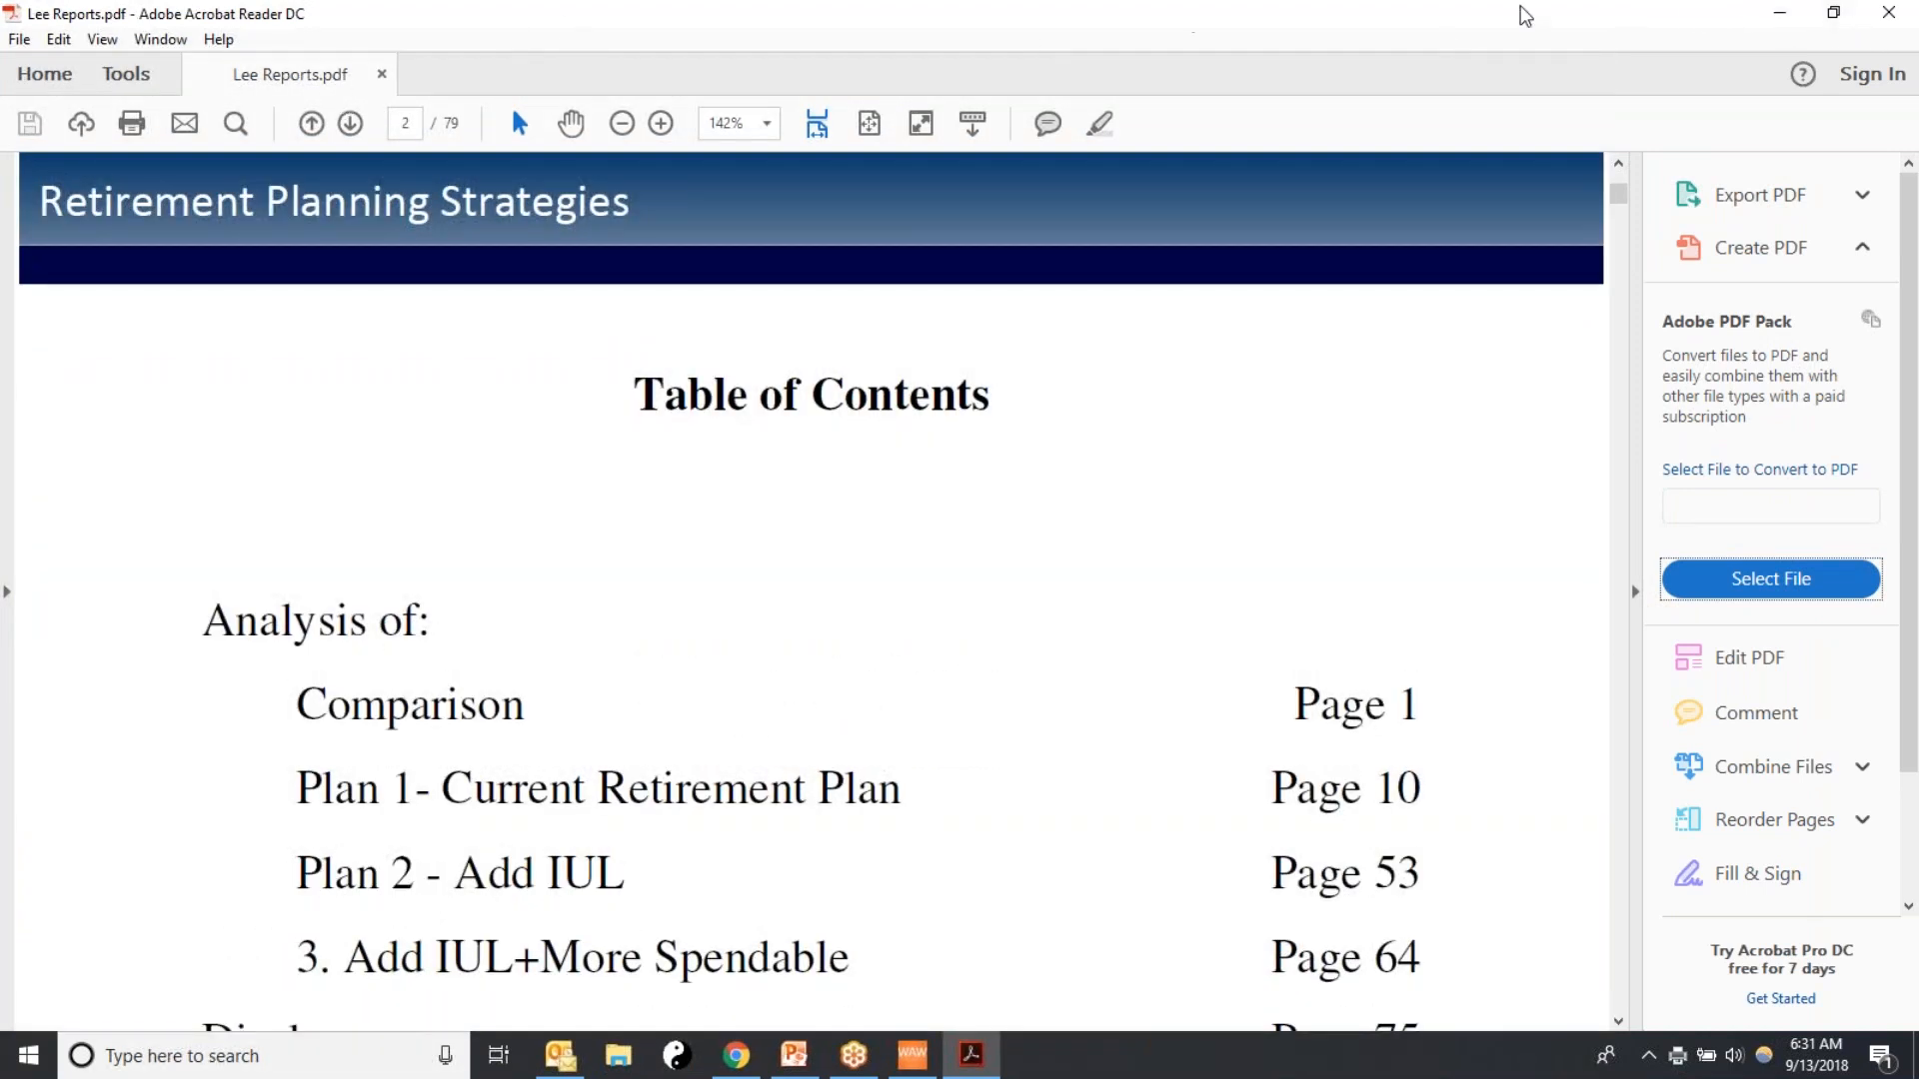
click(1889, 16)
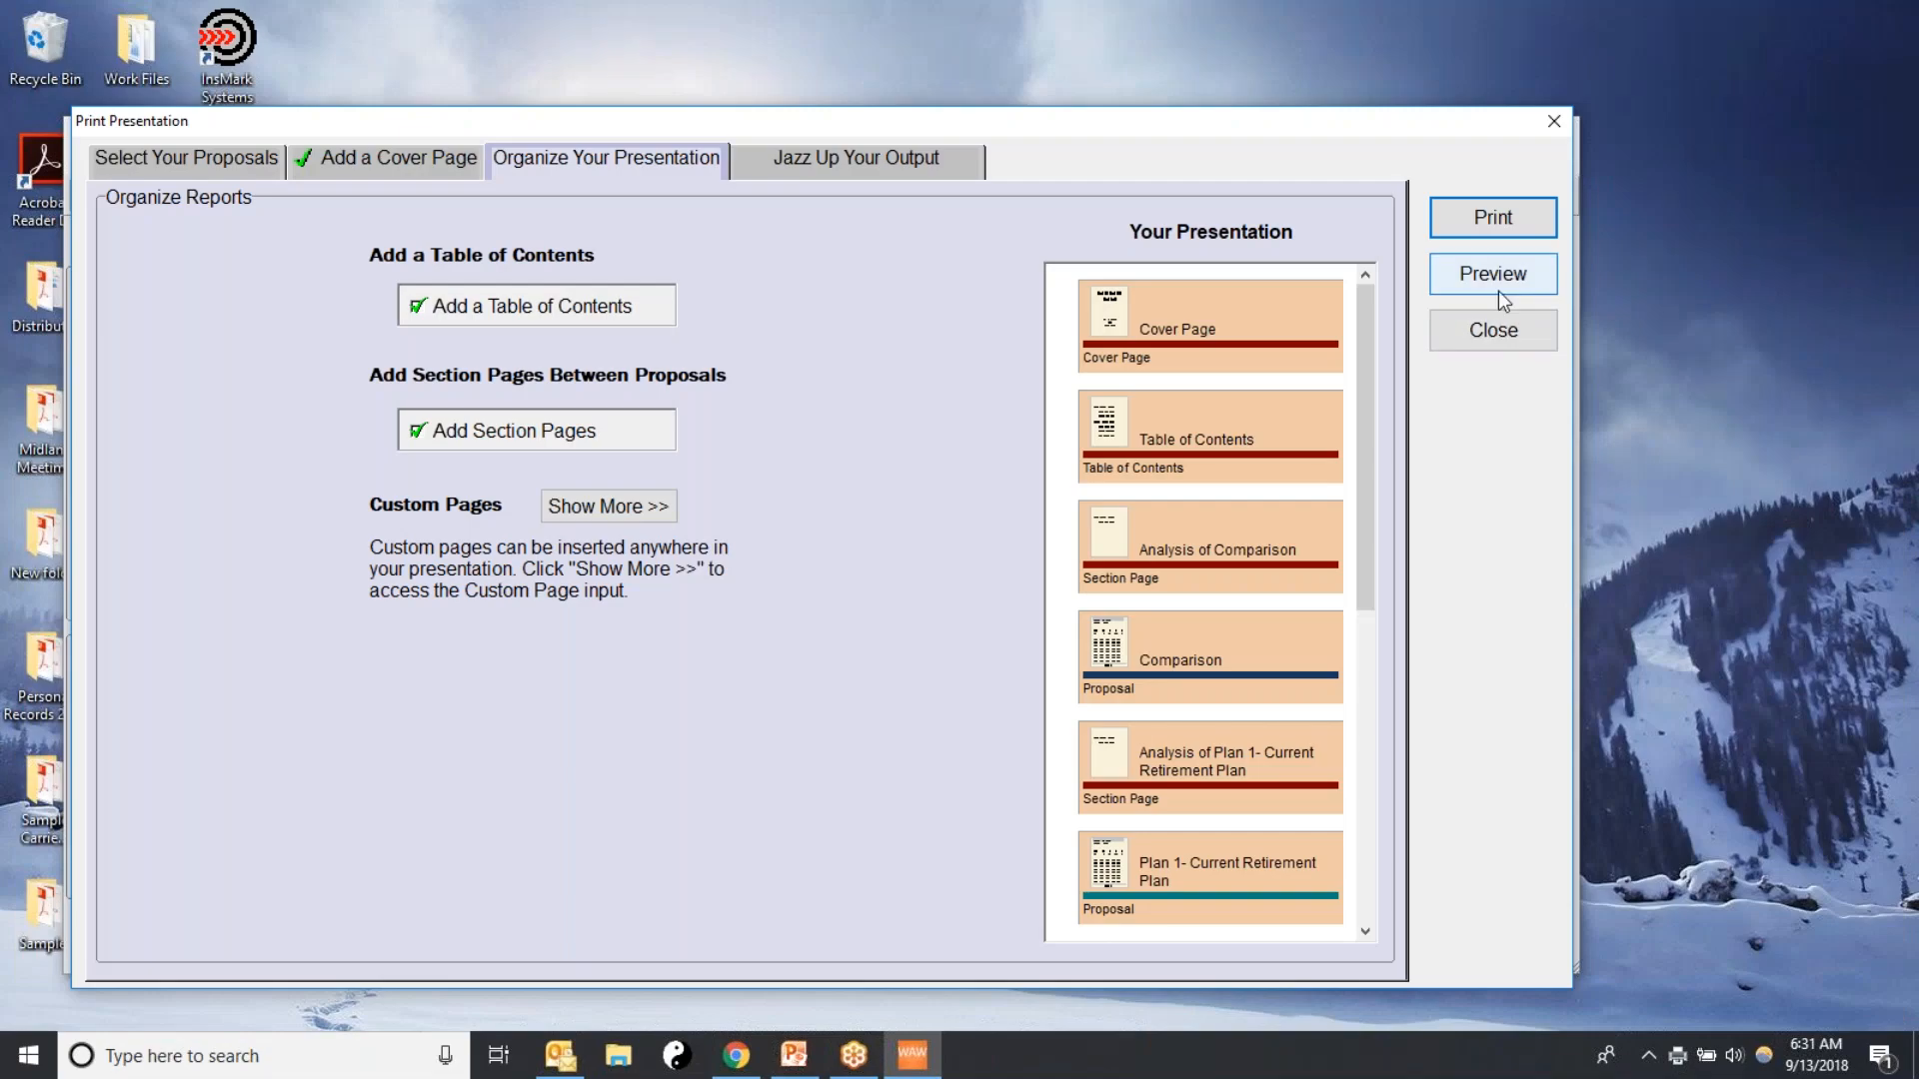
click(1504, 335)
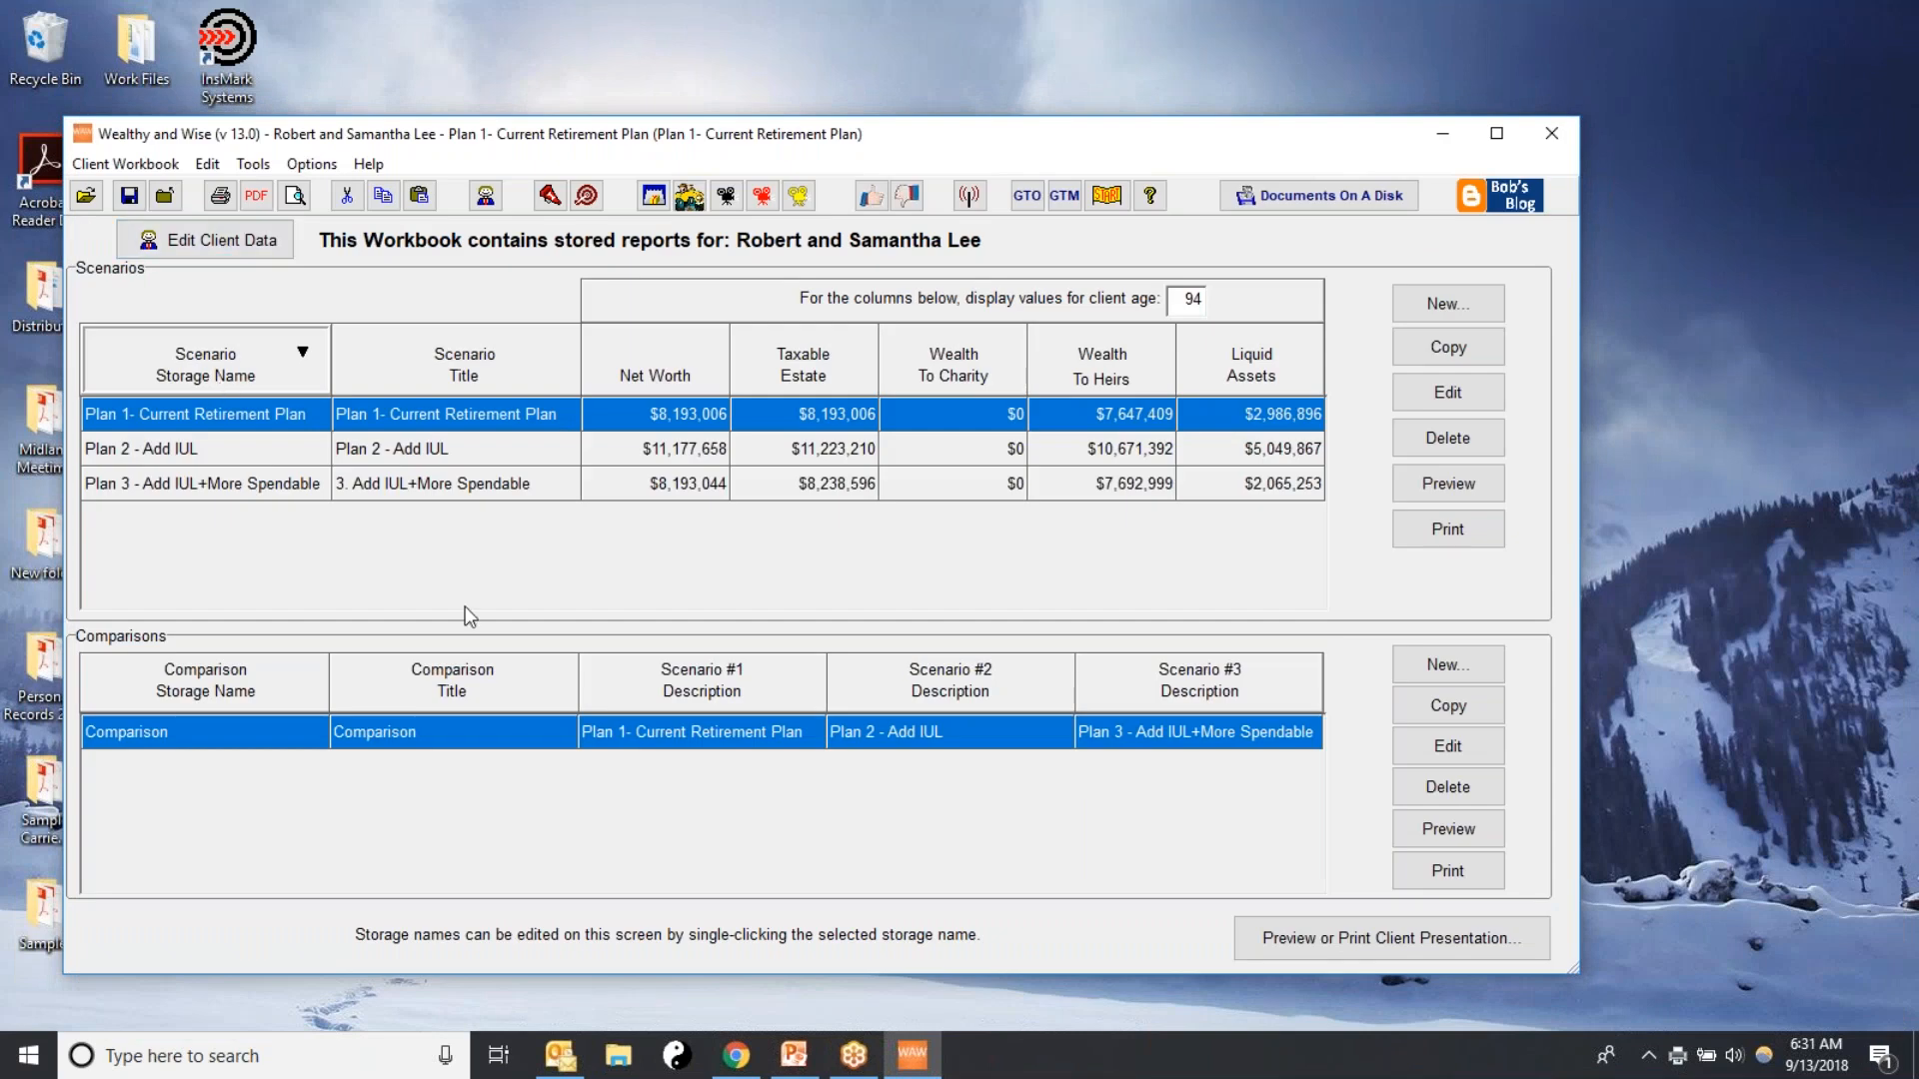
click(1894, 960)
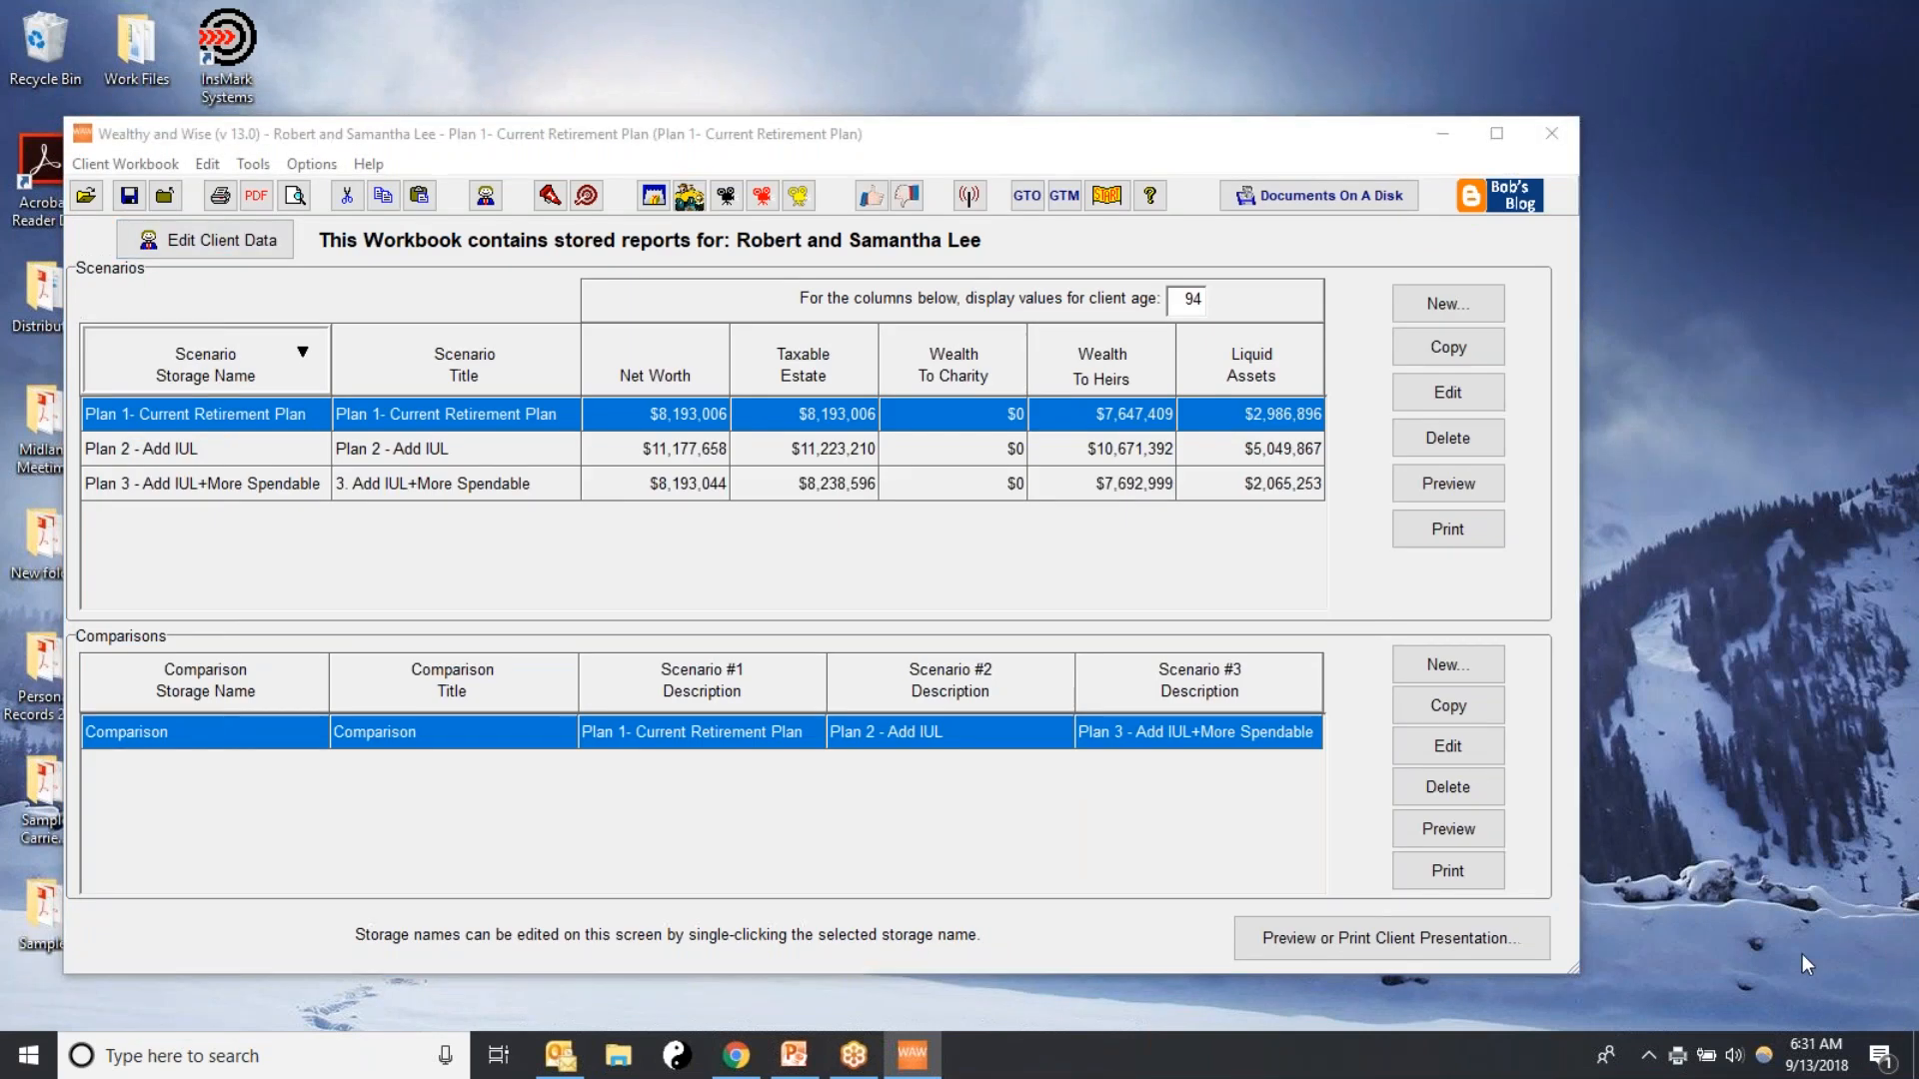